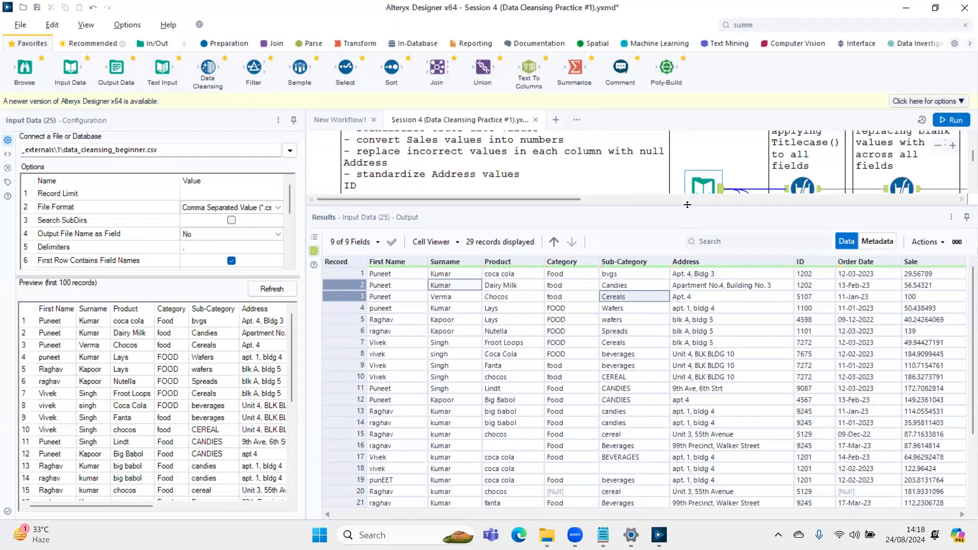
- Enlarge the canvas area, delete the Summarize tool below the Input Data tool, and display the Input Data tool's output
left_click_drag(688, 205, 670, 341)
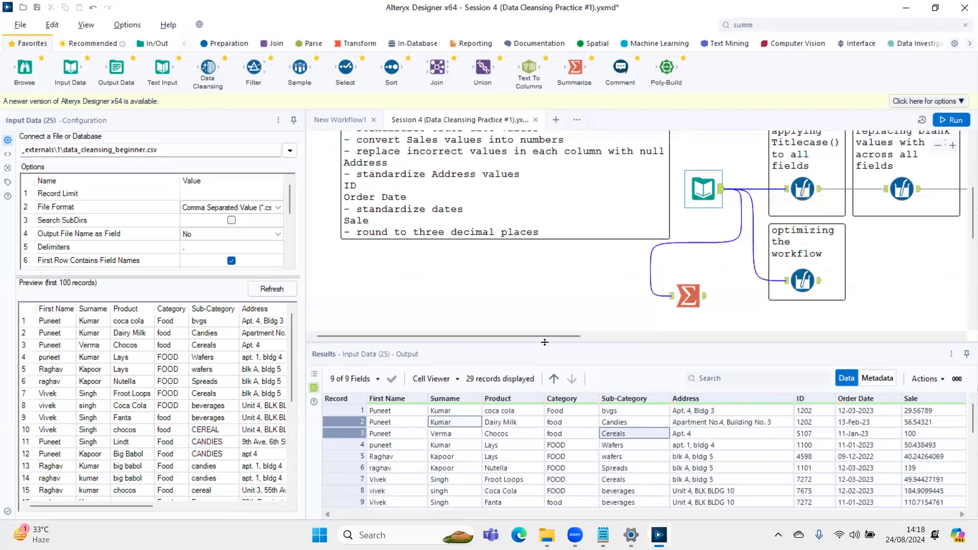
left_click(695, 310)
key("Delete")
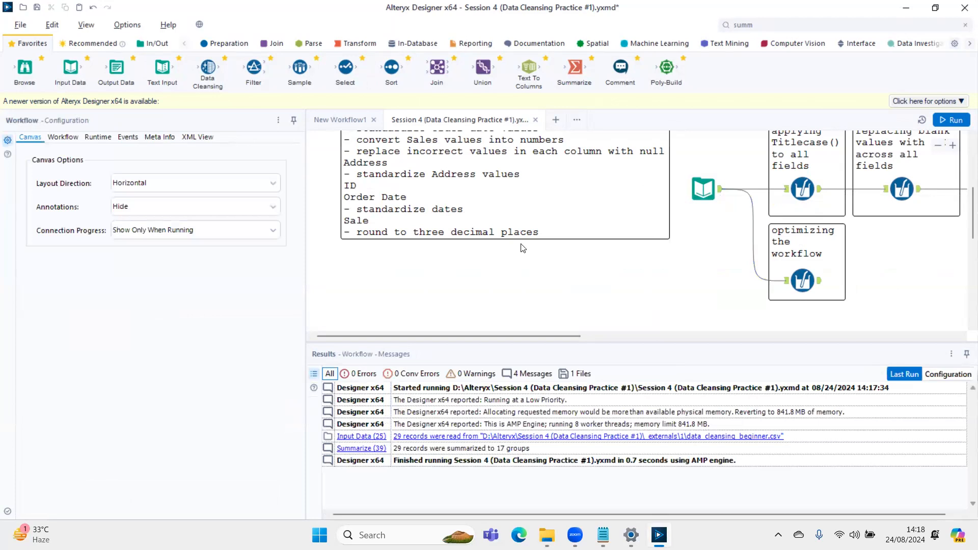
left_click(717, 195)
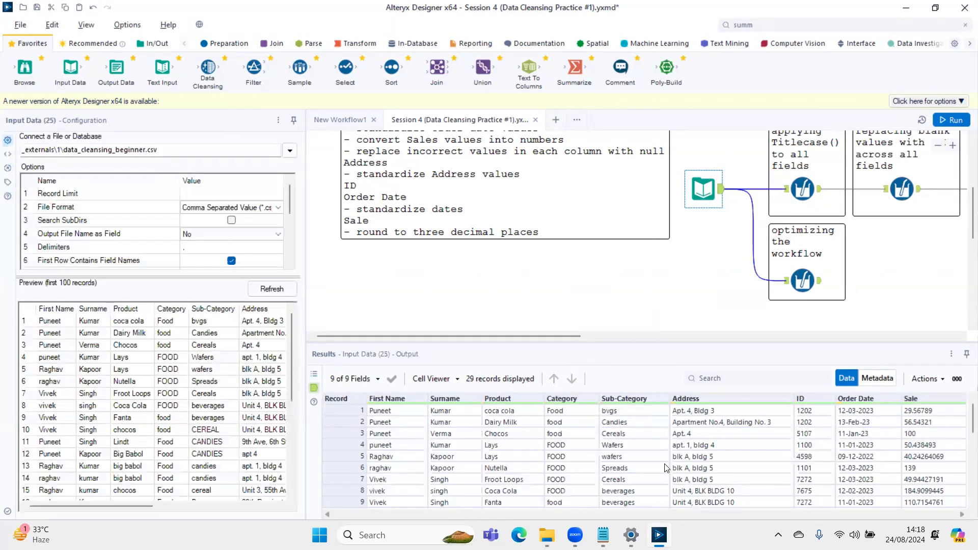
- Switch to the Data Cleansing tasks note in Notepad and review the tasks on replacing blanks with NULL and converting five fields to title case
key("alt+Tab")
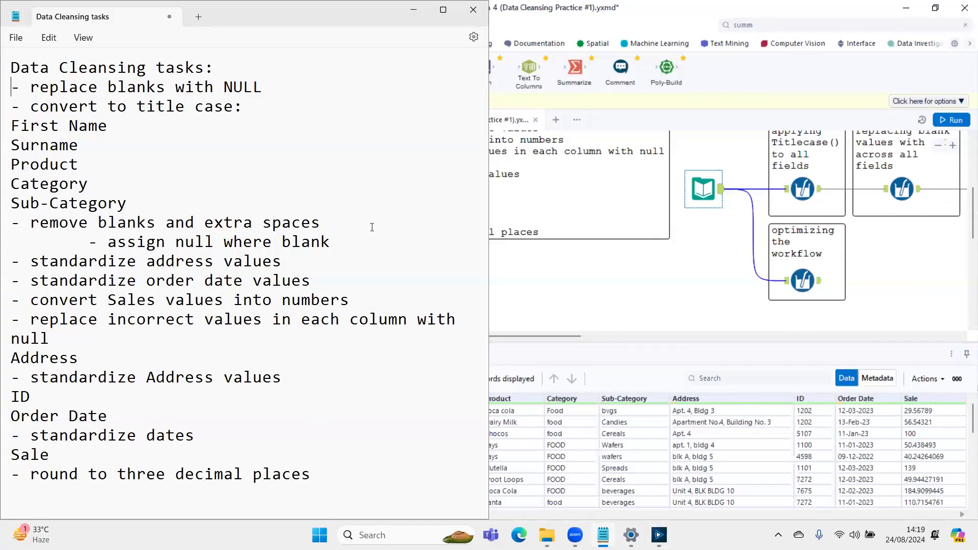
key("shift+End")
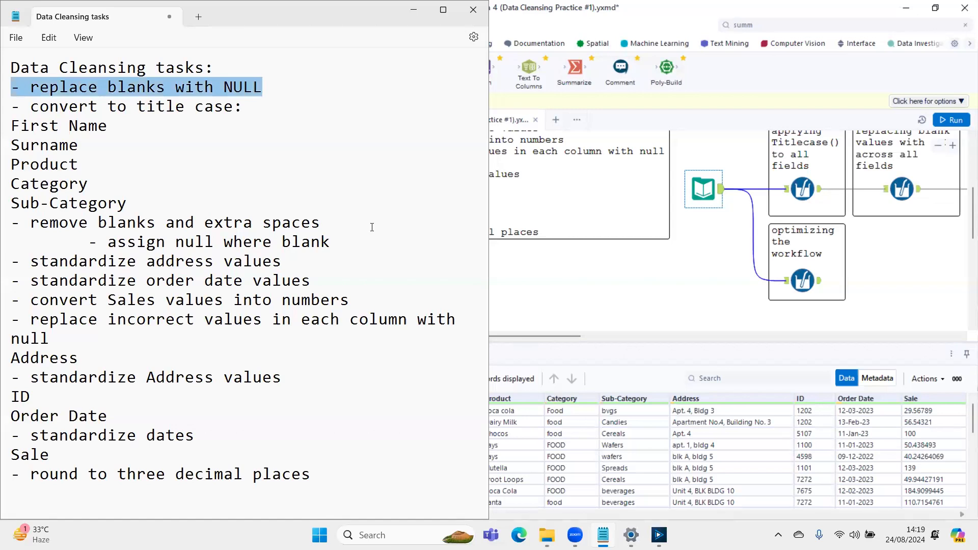
key("Right")
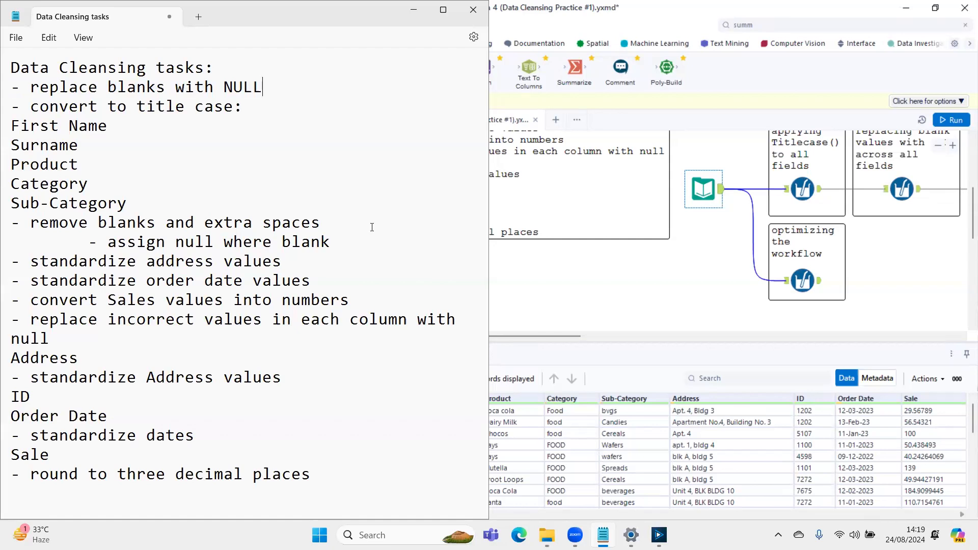
key("Down")
key("Up")
key("Right")
key("shift+Down")
key("shift+Down")
key("shift+Down")
key("shift+Down")
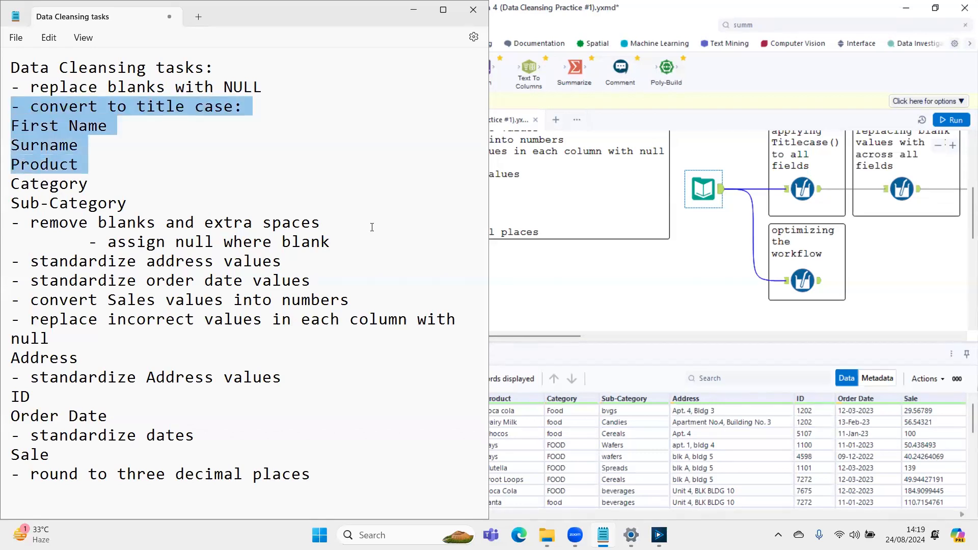
key("shift+Down")
key("shift+Down")
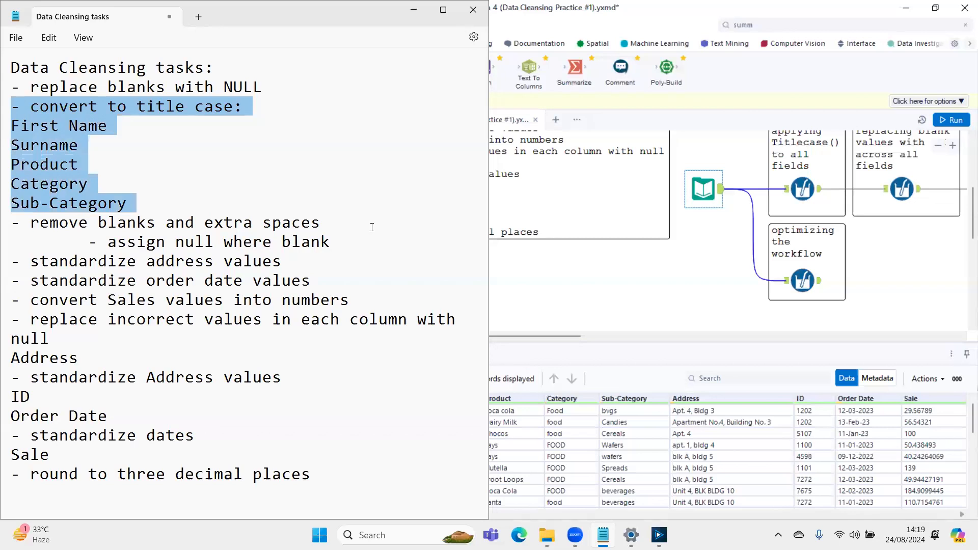
- Review the "remove blanks and extra spaces" task, then examine the Product and Category values in Alteryx's Input Data results
key("Right")
key("Up")
key("Up")
key("Down")
key("Down")
key("shift+Down")
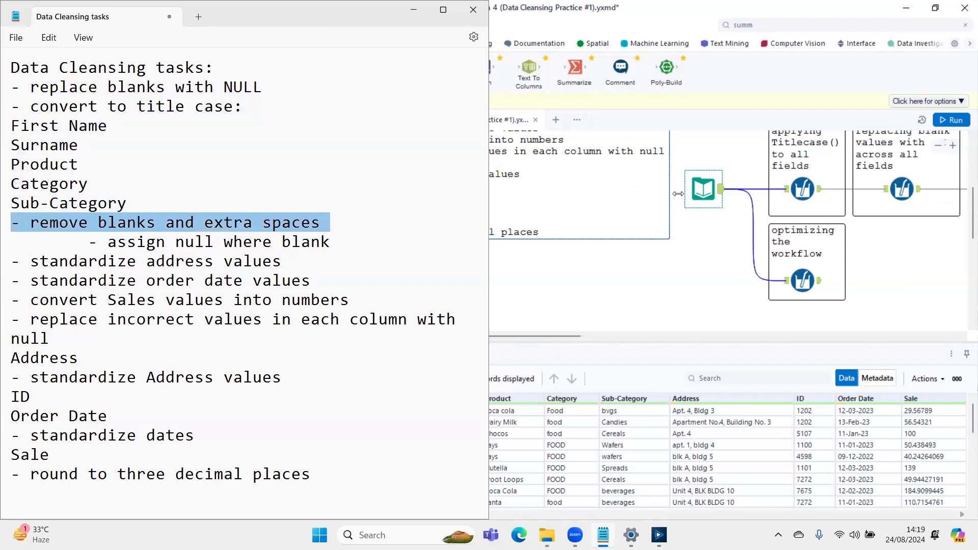
left_click(529, 451)
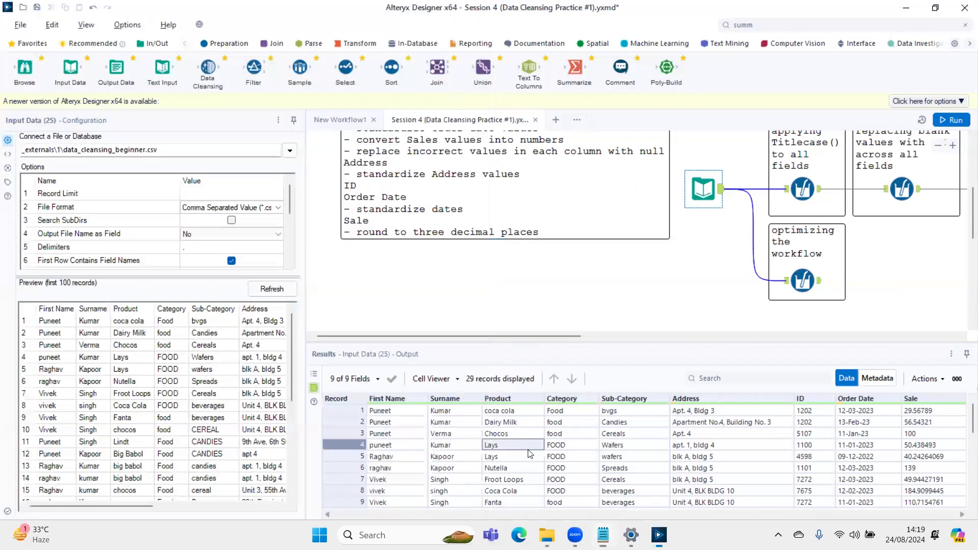
key("Down")
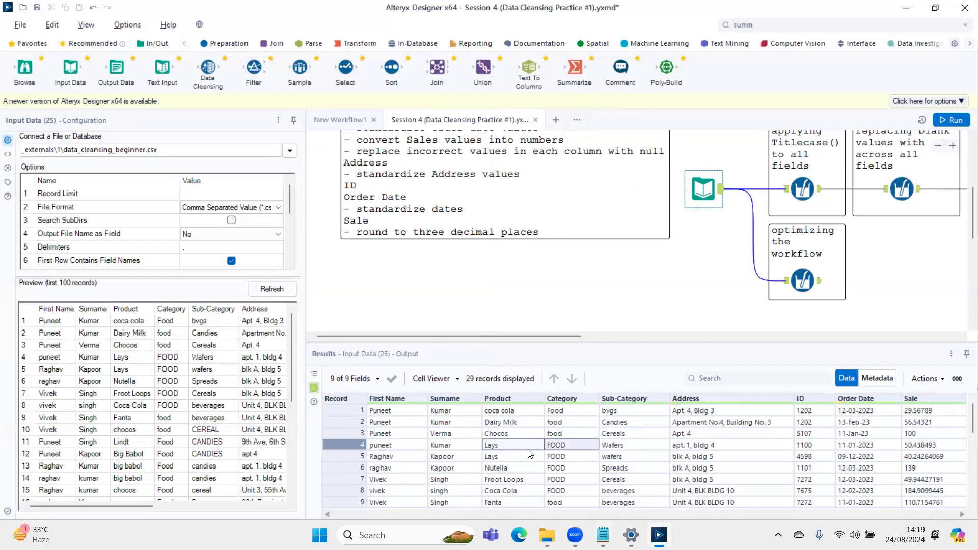
key("Up")
key("Down")
key("Up")
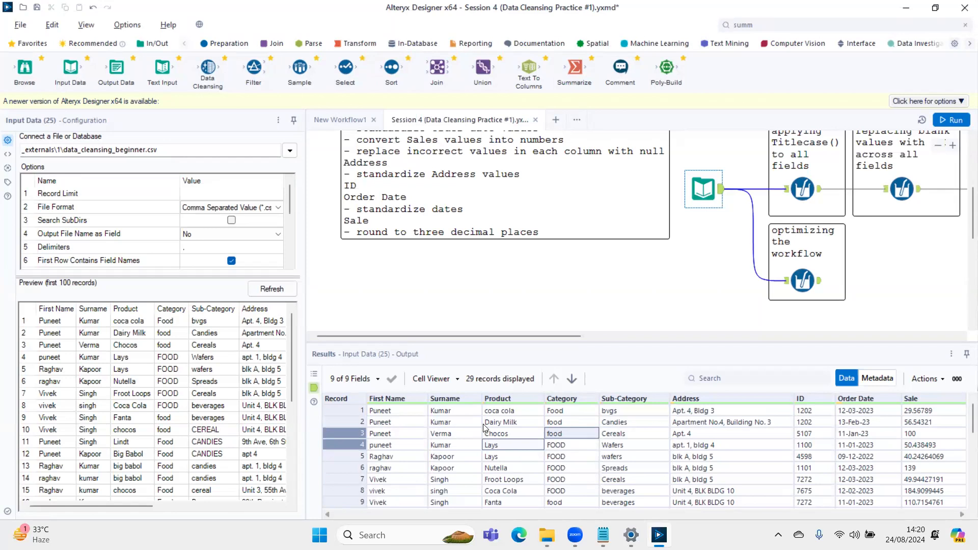
- Review the "standardize address values" task in Notepad and examine the first Address values in Alteryx's enlarged results grid
key("alt+Tab")
key("Down")
key("Down")
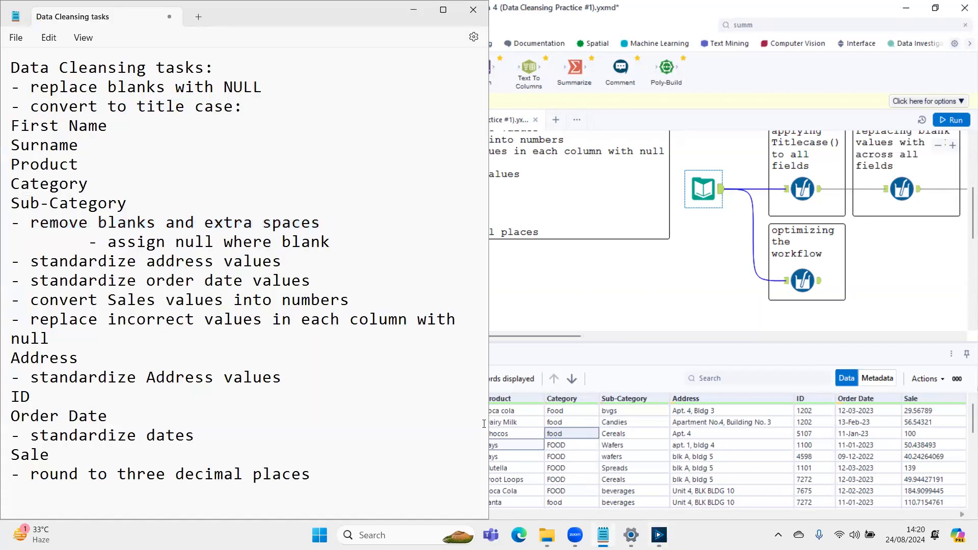
key("shift+Down")
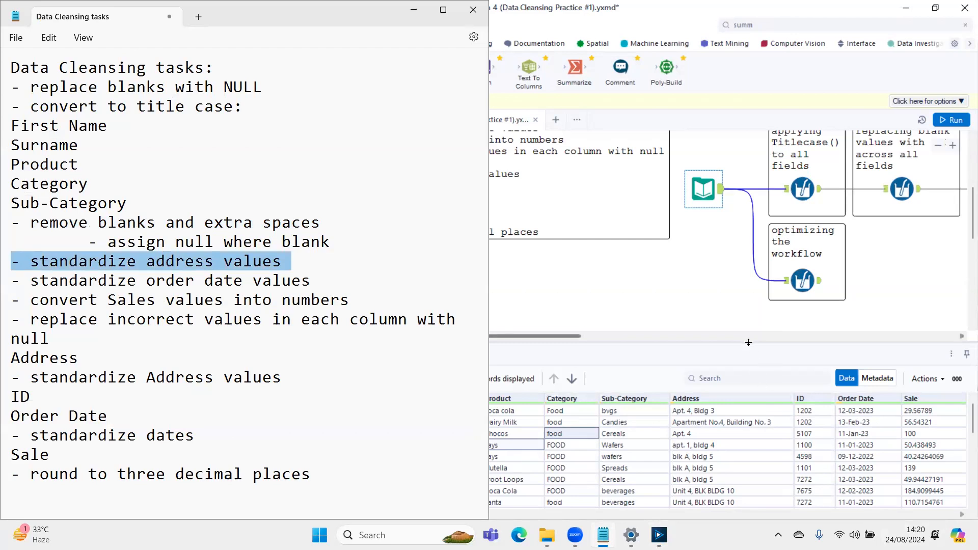
key("alt+Tab")
left_click_drag(745, 331, 741, 209)
left_click(738, 330)
key("Up")
key("Up")
key("Up")
key("Up")
key("Up")
key("Down")
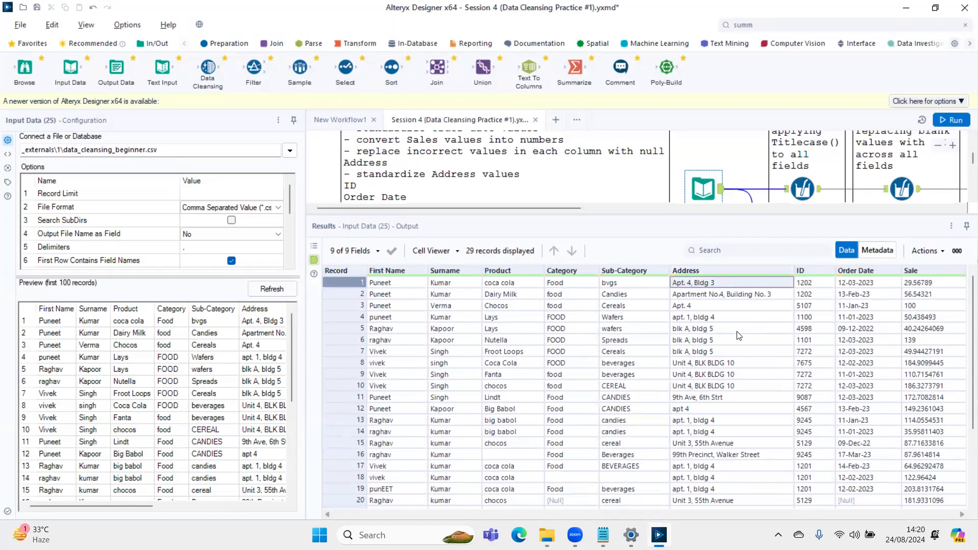
key("Down")
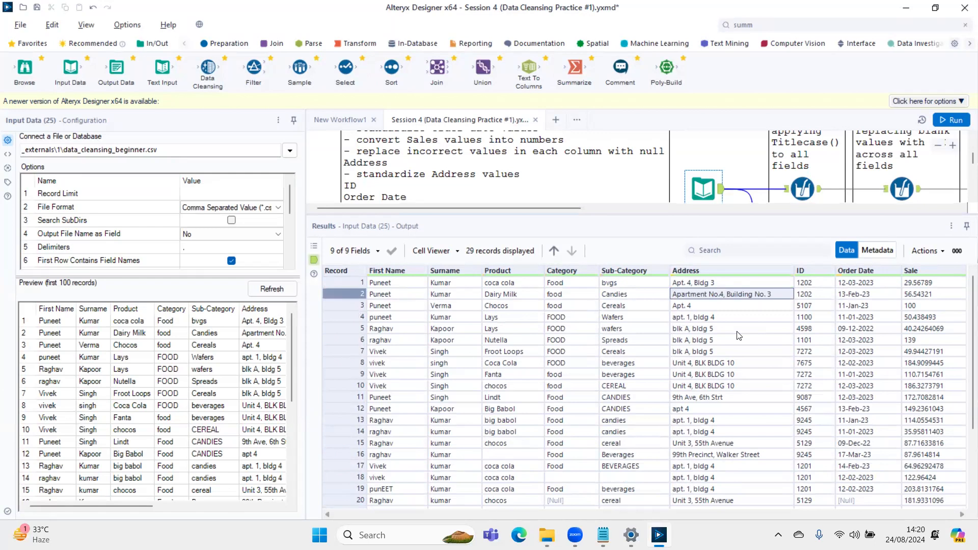
- Compare the Address and ID values of the first two records for differently written versions of the same address
key("Up")
key("Right")
key("Down")
key("Left")
key("Down")
key("Up")
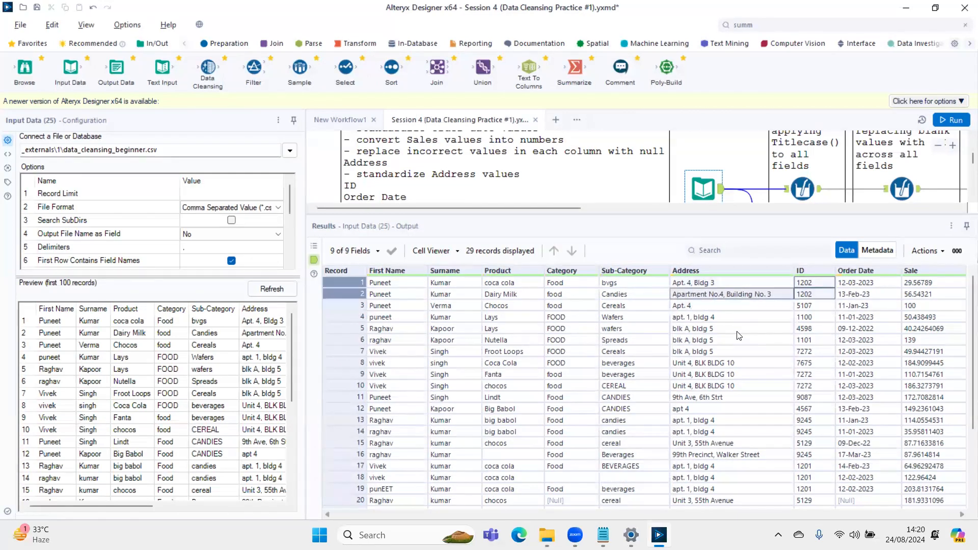
key("Up")
key("Down")
key("Up")
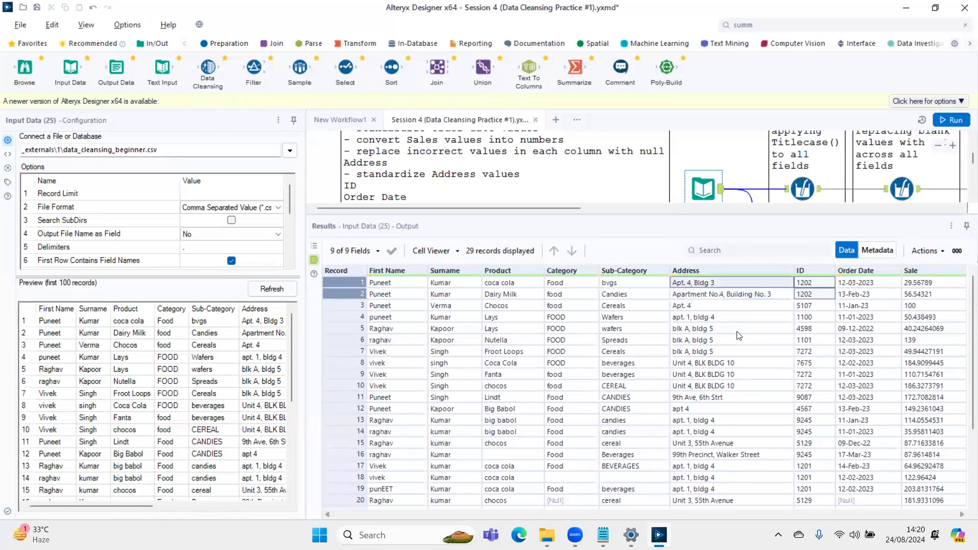
key("Down")
key("Up")
key("Down")
key("Up")
key("Down")
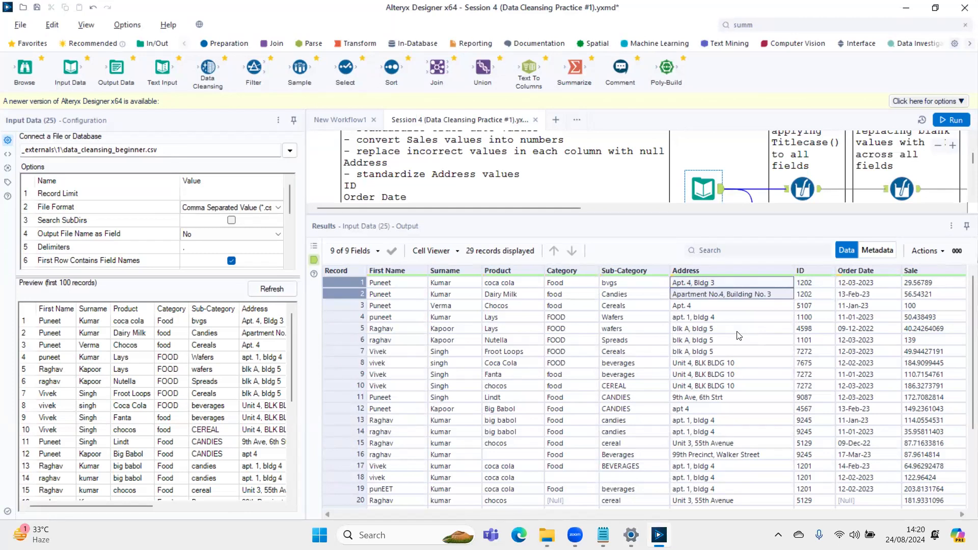
- Review the "standardize order date values" task in Notepad and examine the Order Date formats in Alteryx through the last record
key("alt+Tab")
key("Right")
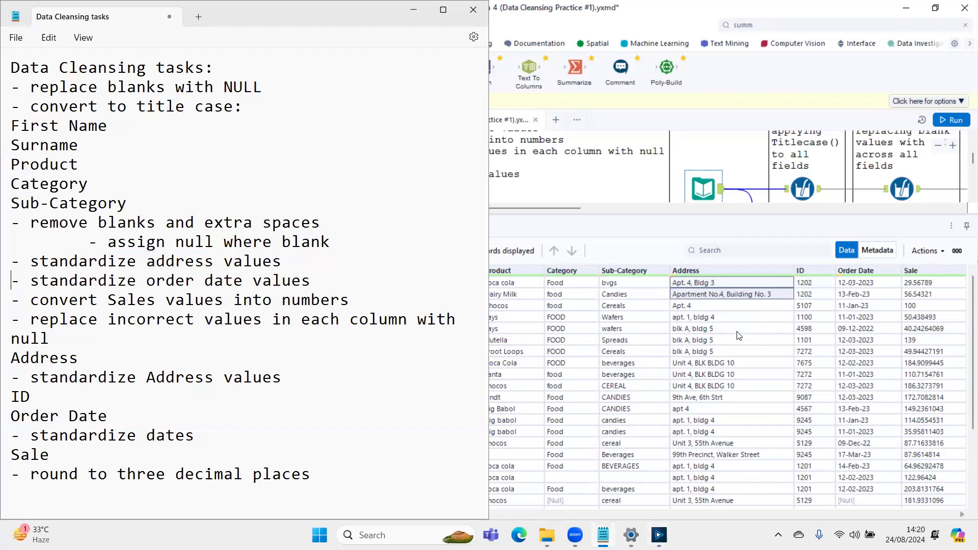
key("shift+Down")
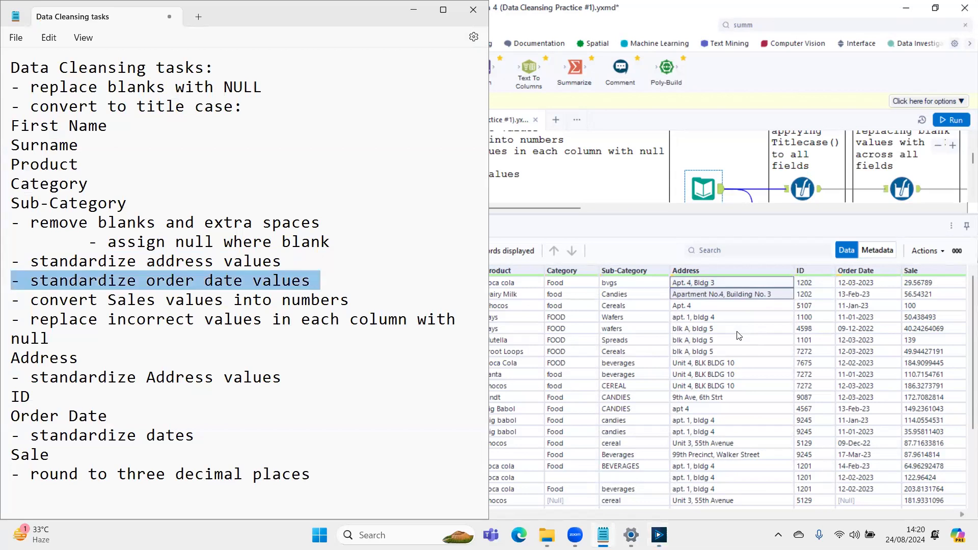
key("shift+Left")
left_click(843, 329)
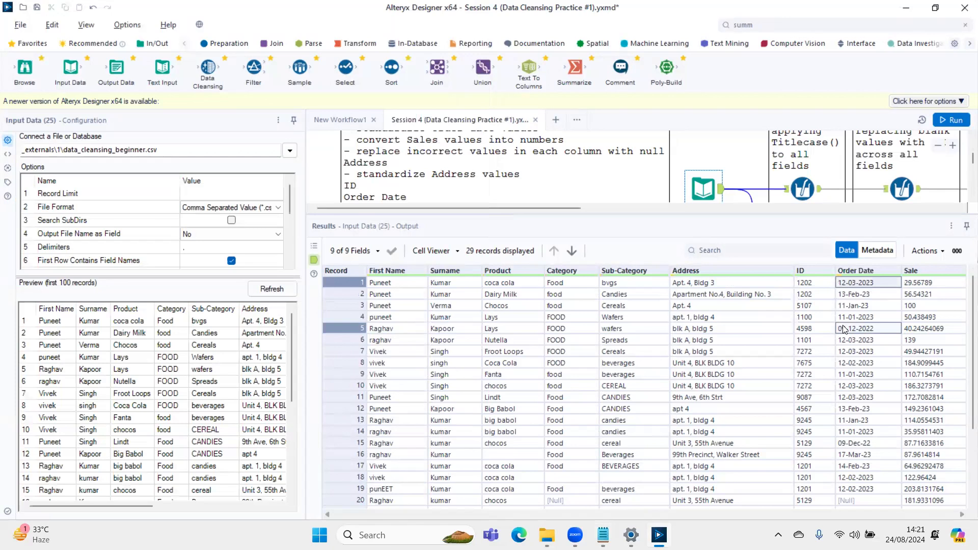
key("Down")
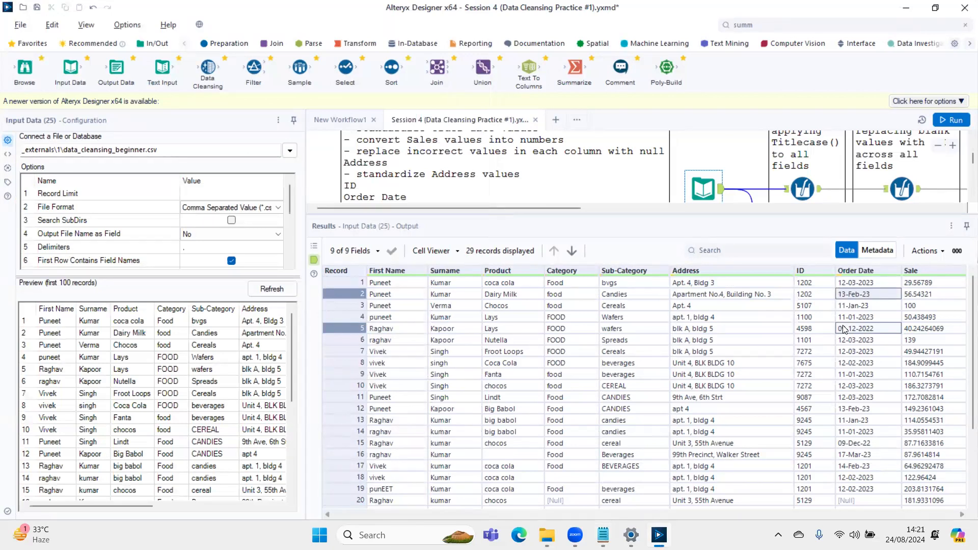
key("Down")
key("Down")
key("Down")
key("Down")
key("Down")
key("Down")
key("Down")
key("Down")
key("Down")
key("Down")
key("Down")
key("Down")
key("Down")
key("Down")
key("Down")
key("Down")
key("Down")
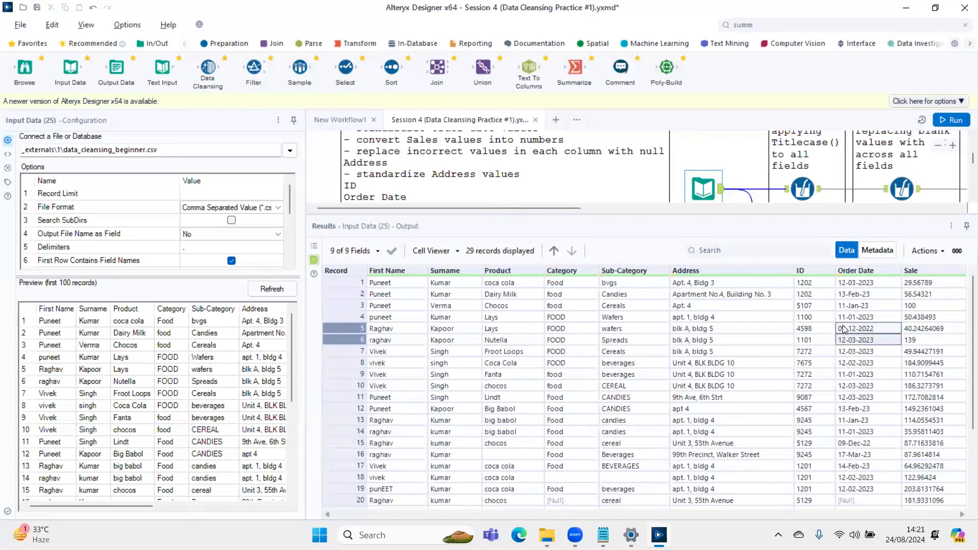
key("Down")
key("Down")
key("Down")
key("Down")
key("Down")
key("Down")
key("Down")
key("Down")
key("Down")
key("Down")
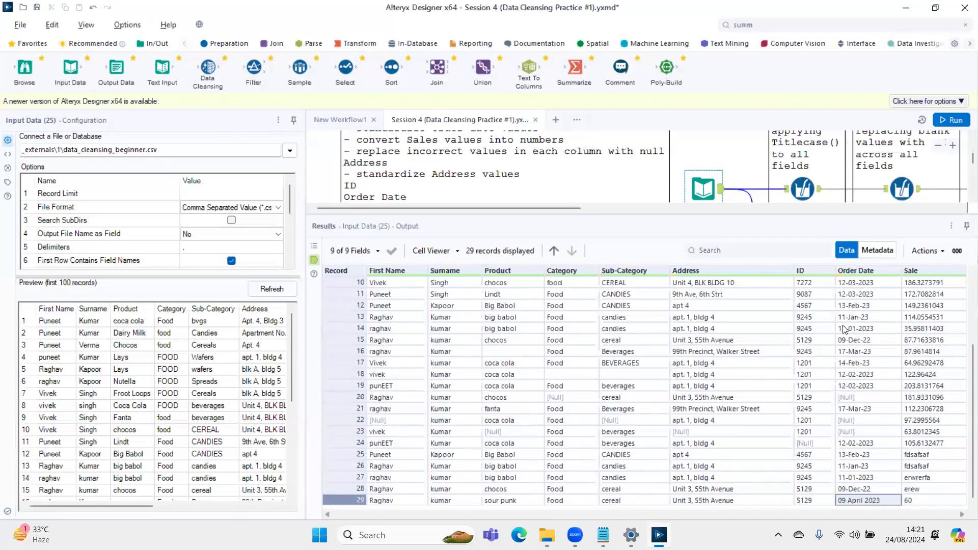
- Recheck the Order Date values up to the first records and inspect the fields' data types in the metadata
key("Up")
key("Up")
key("Up")
key("Up")
key("Up")
key("Up")
key("Up")
key("Up")
key("Up")
key("Up")
key("Up")
key("Up")
key("Up")
key("Up")
key("Up")
key("Up")
key("Down")
key("Up")
key("Up")
key("Up")
key("Up")
key("Up")
key("Up")
key("Up")
key("Up")
key("Up")
key("Up")
key("Up")
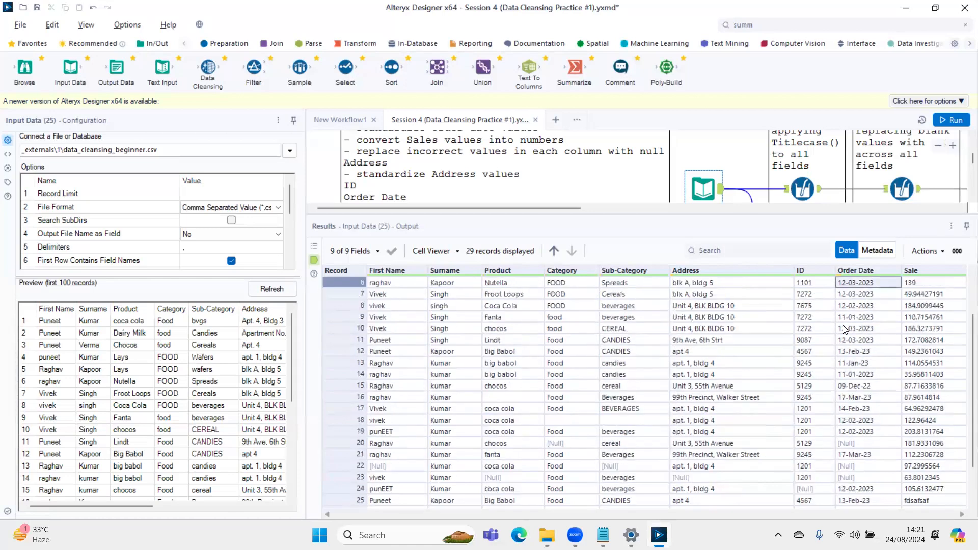
key("Up")
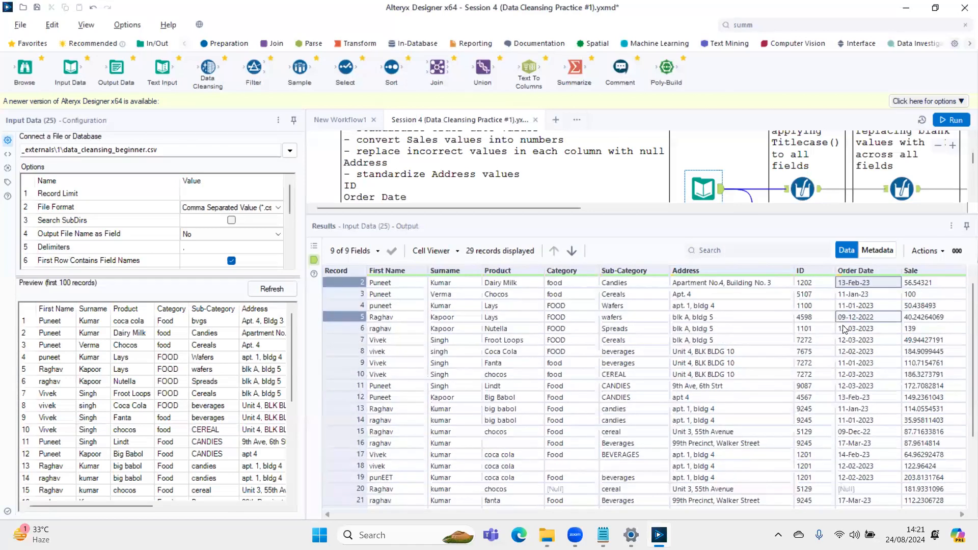
left_click(877, 250)
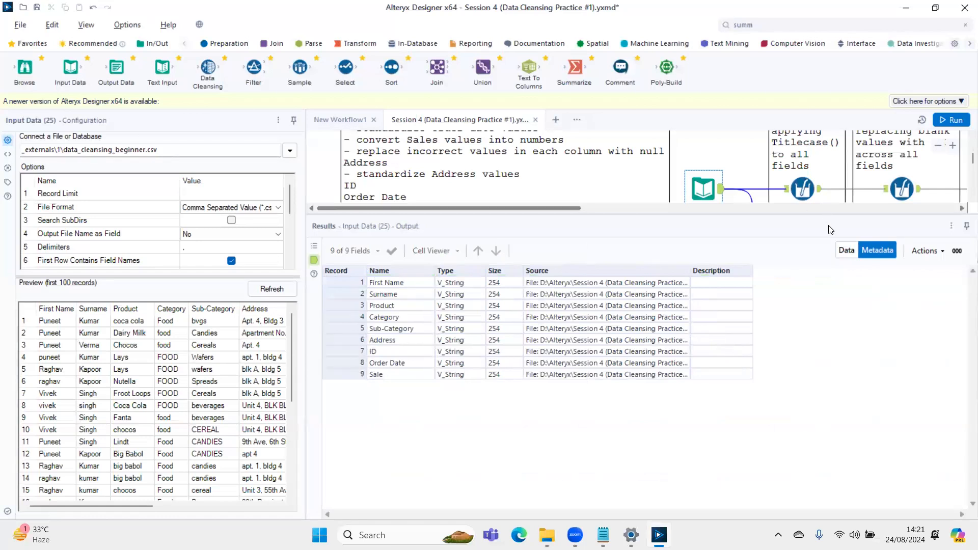
left_click(847, 250)
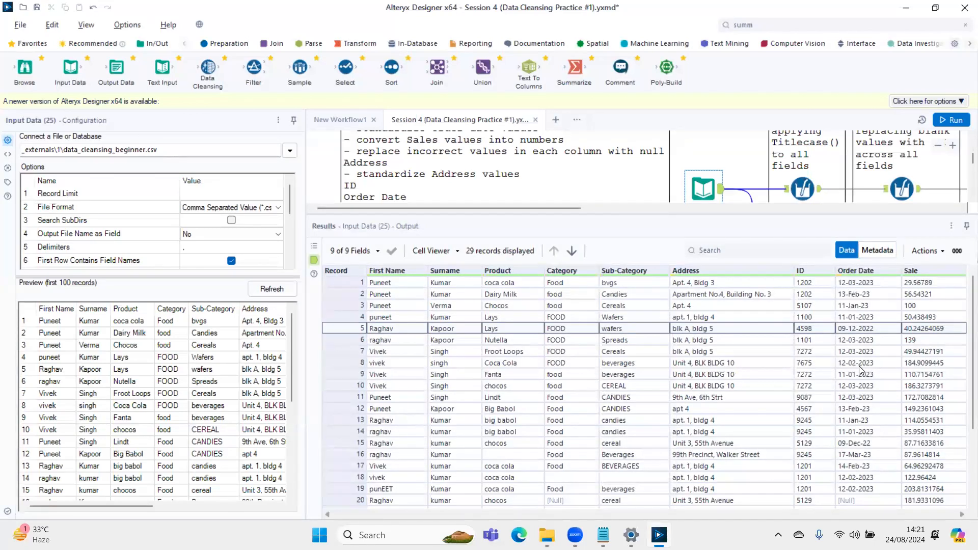
- Review the "convert Sales values into numbers" task in Notepad and examine Alteryx's Sale column, highlighting the values in records 25 to 29
key("alt+Tab")
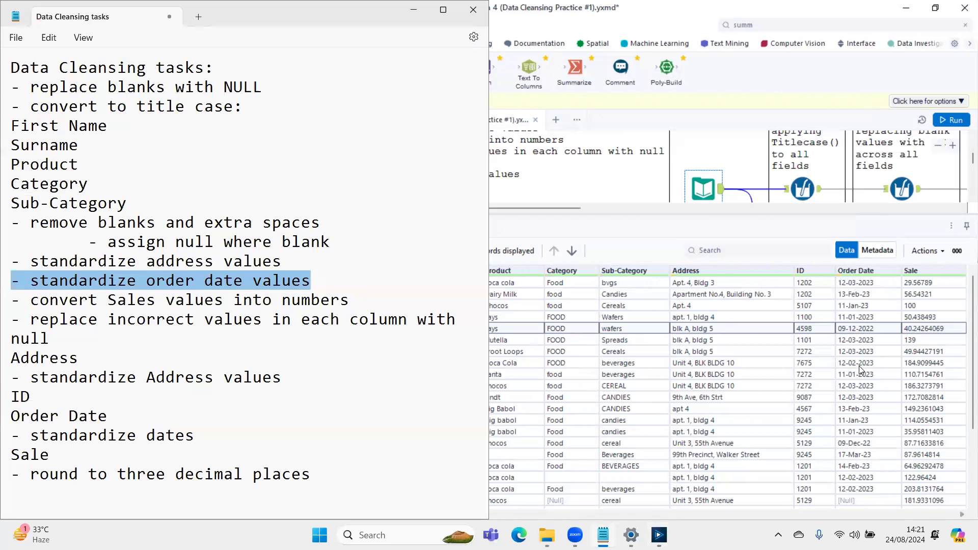
key("Down")
key("Home")
key("shift+Down")
key("shift+Left")
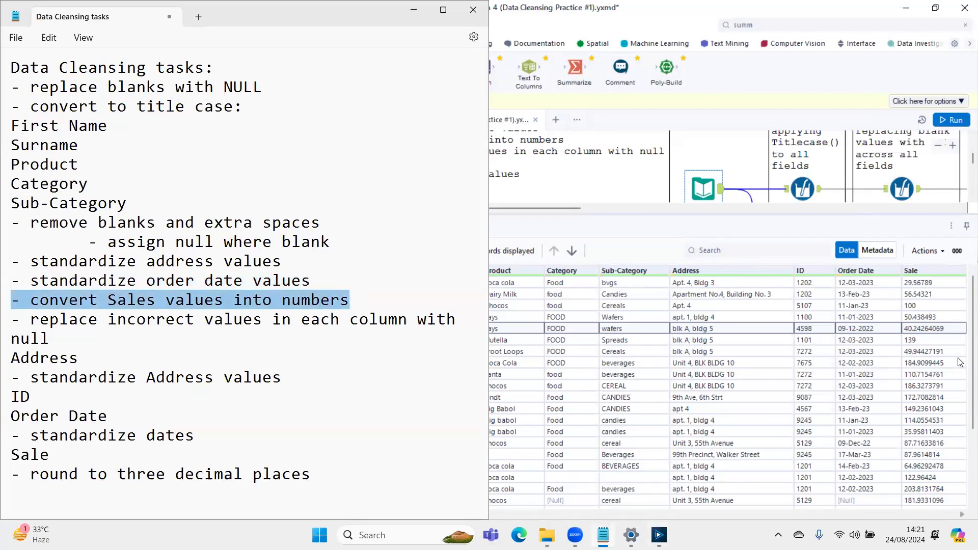
left_click(929, 347)
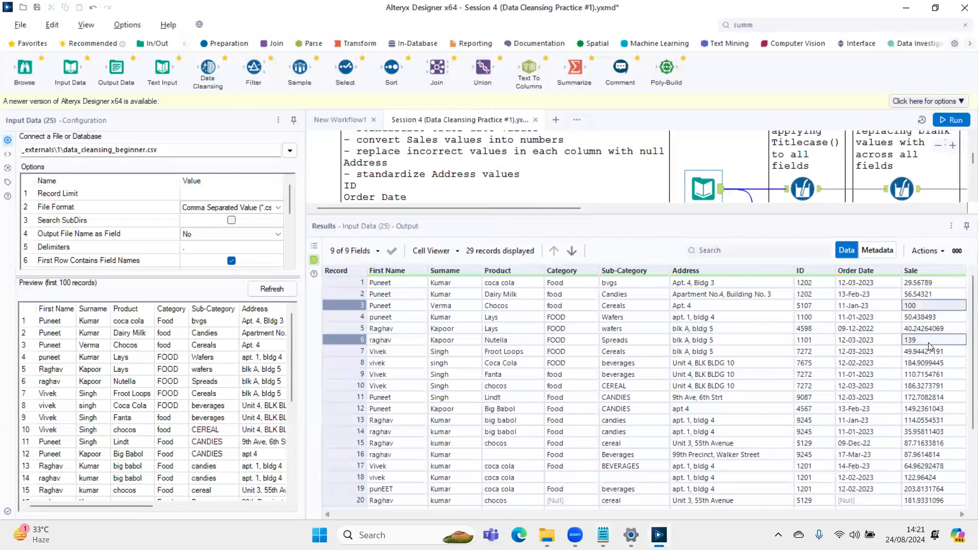
key("Down")
key("Down")
key("Down")
key("Down")
key("Down")
key("Down")
key("Down")
key("Down")
key("Down")
key("Down")
key("Down")
key("Down")
key("Down")
key("Down")
key("Down")
key("Down")
key("Down")
key("Down")
key("Down")
key("Down")
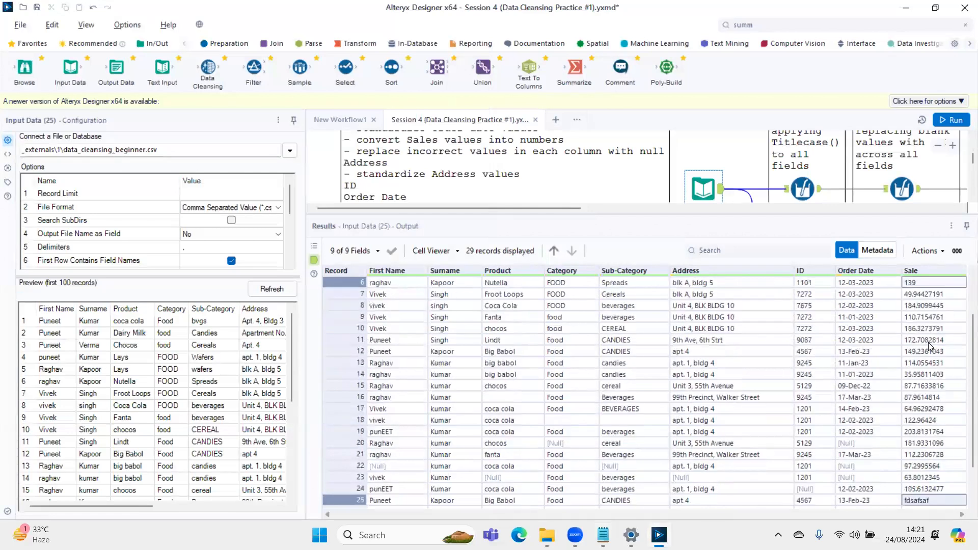
key("Up")
key("Up")
key("Up")
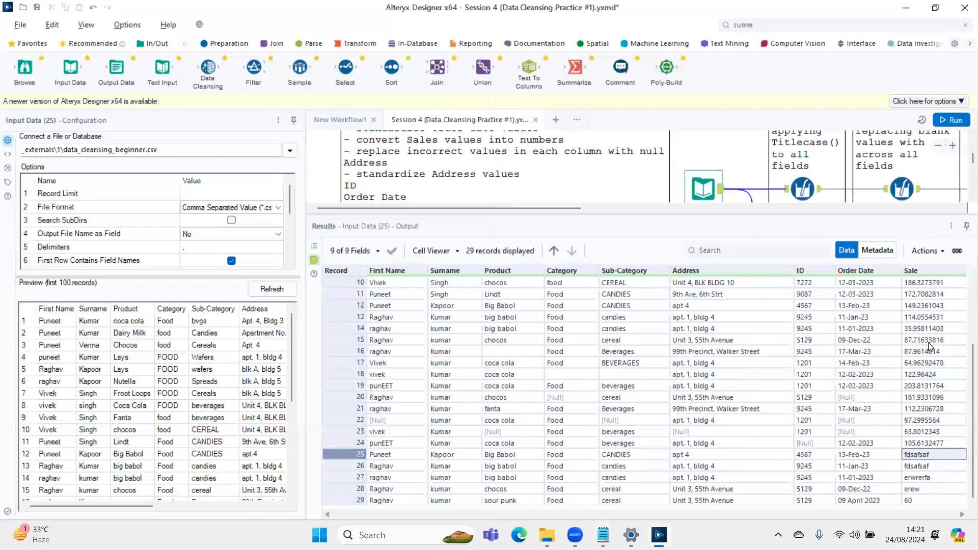
key("shift+Down")
key("shift+Down")
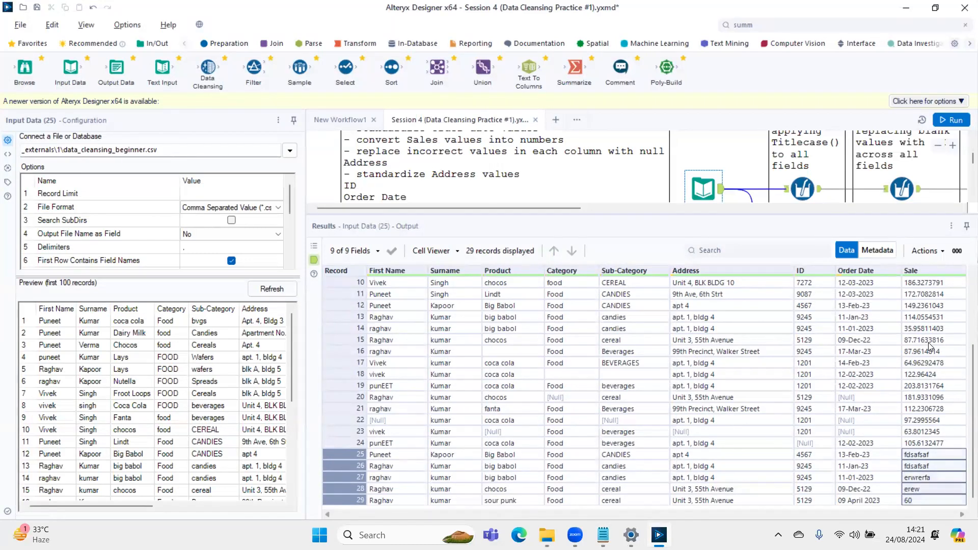
- Review the Sale values from the first record and the "replace incorrect values in each column with null" task in Notepad
scroll(929, 343, "up", 2)
scroll(929, 347, "up", 7)
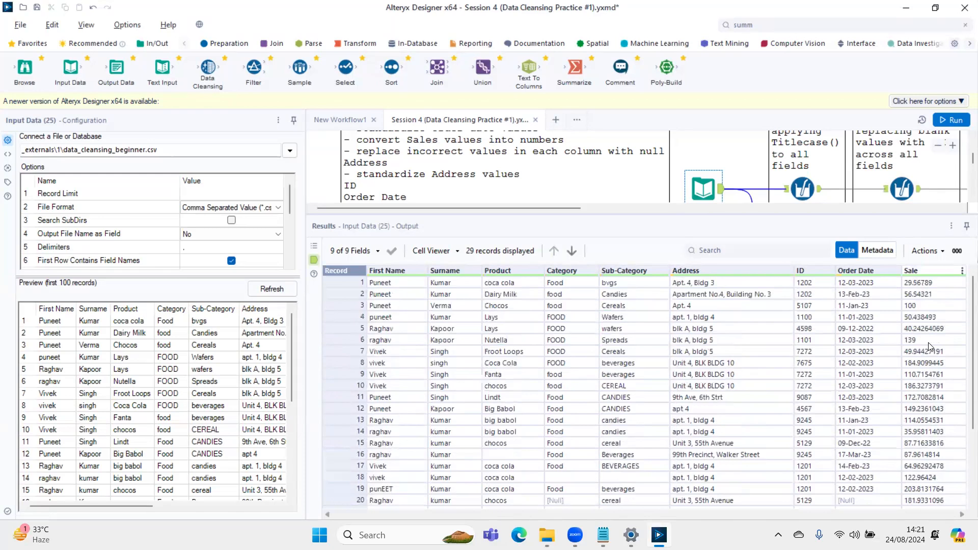
key("Down")
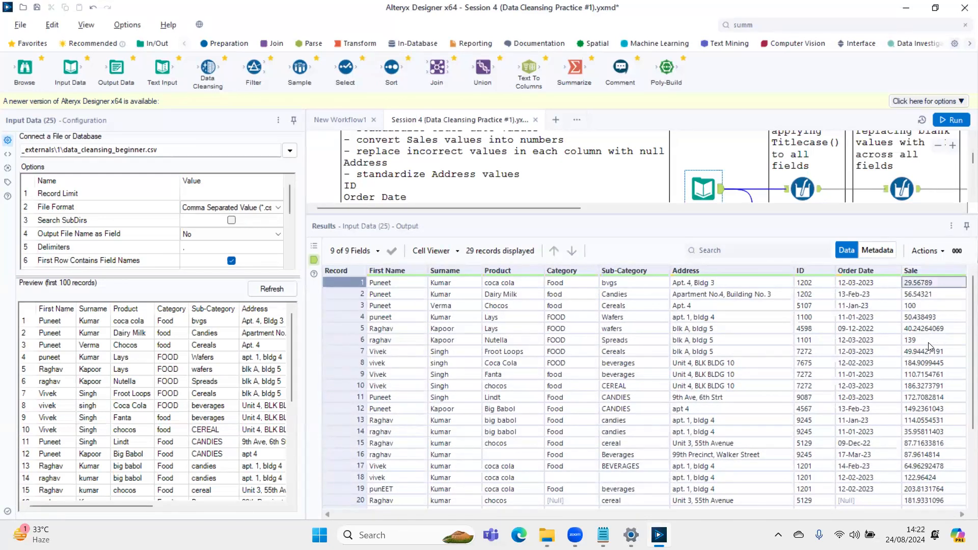
key("alt+Tab")
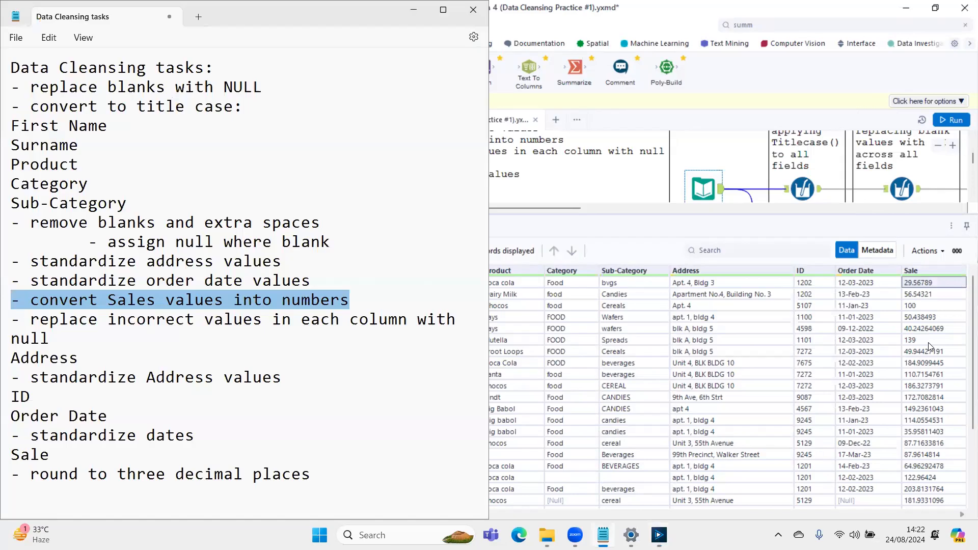
key("Home")
key("shift+Down")
key("shift+Down")
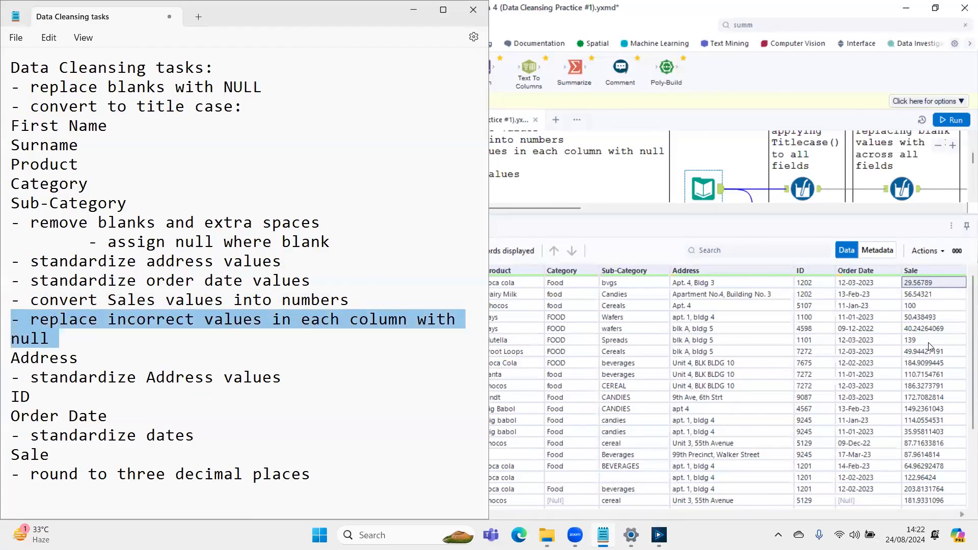
- Review the remaining tasks in Notepad for Address, ID, Order Date and rounding Sale to three decimal places
key("Home")
key("shift+Down")
key("shift+Down")
key("Down")
key("shift+Down")
key("shift+Down")
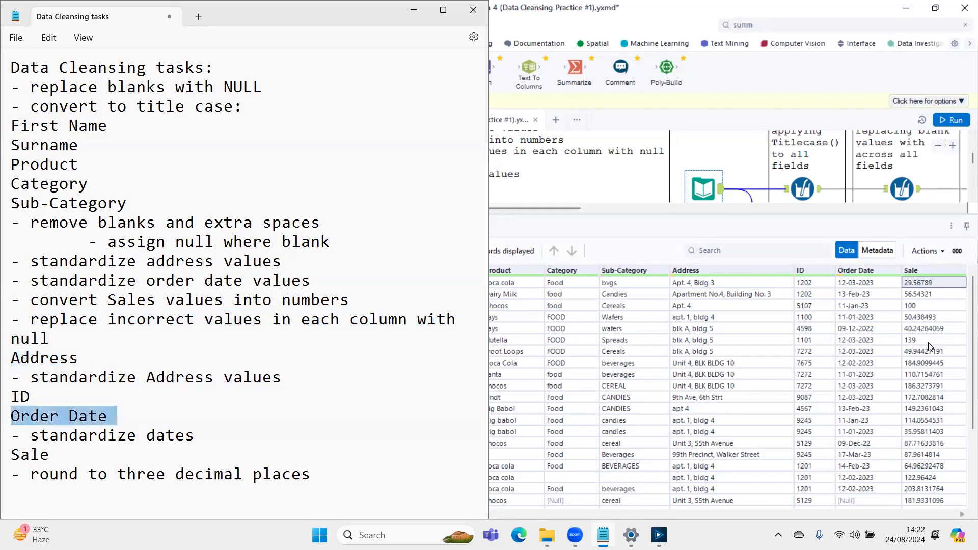
key("Down")
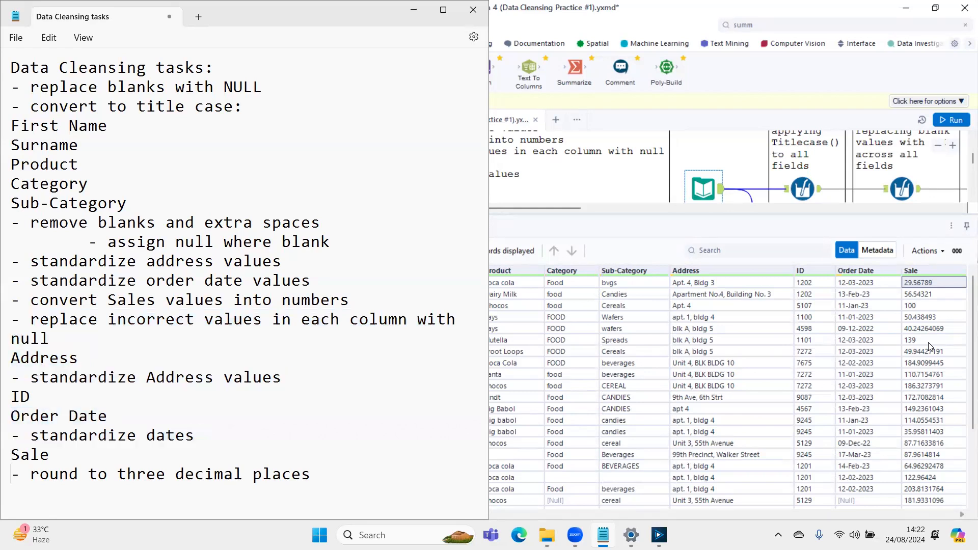
key("shift+Down")
key("shift+Down")
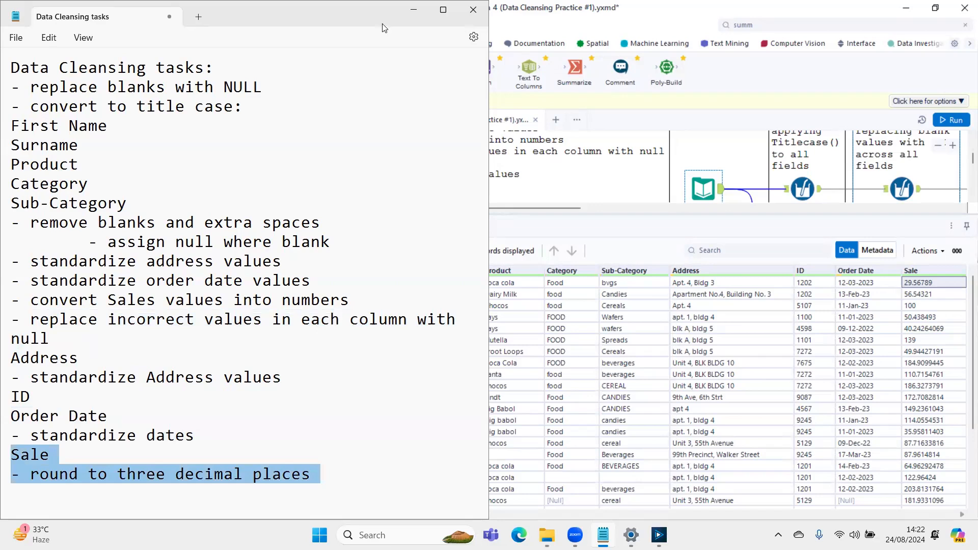
- Examine the existing Titlecase Multi-Field Formula output in Alteryx and review the "convert to title case" task's columns in Notepad
left_click(799, 188)
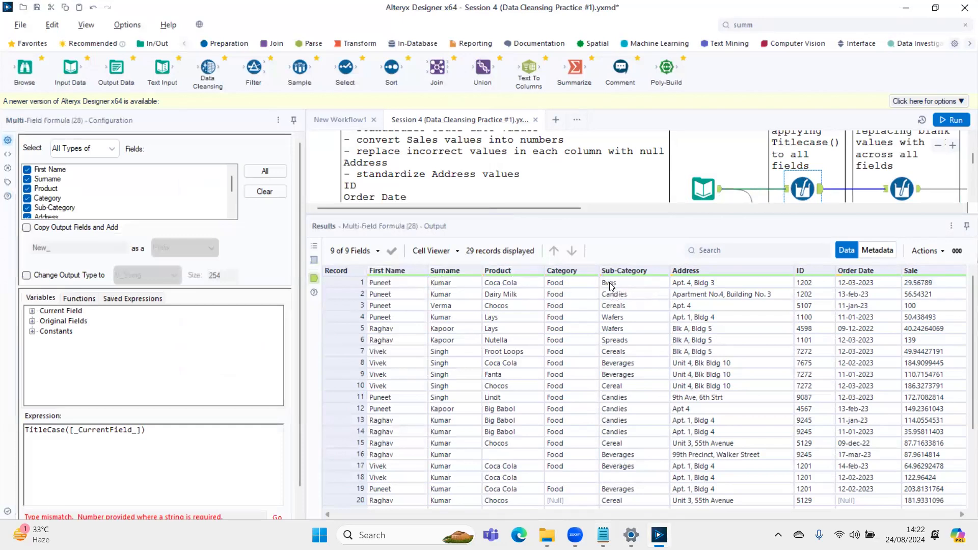
key("alt+Tab")
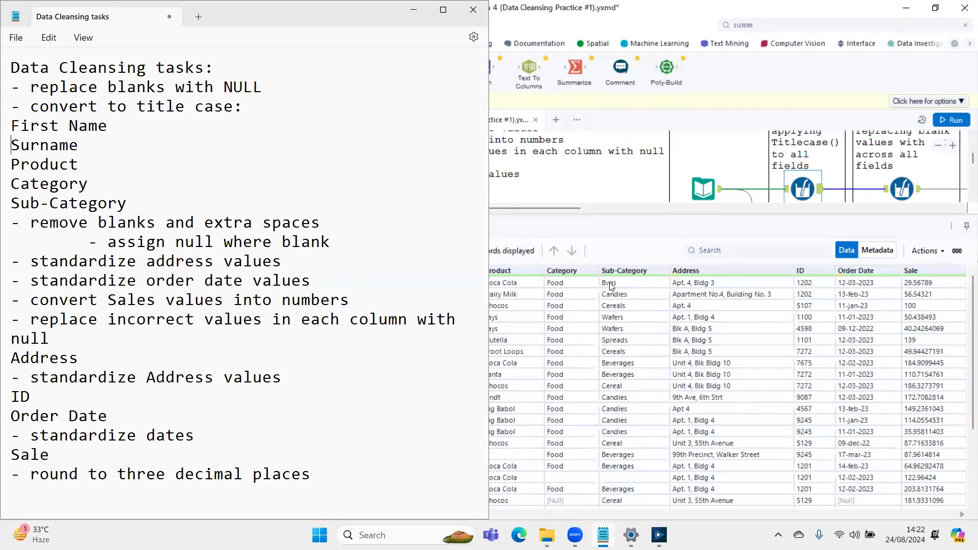
key("shift+Down")
key("shift+Down")
key("shift+Down")
key("shift+Down")
key("shift+Down")
key("shift+Down")
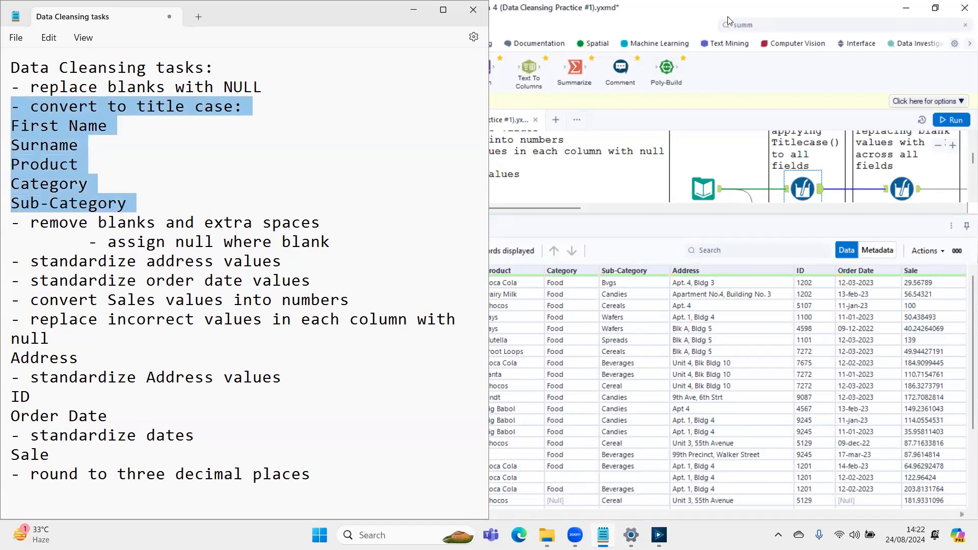
- Find the Formula tool in Alteryx and place it above the Input Data tool, connected to its output
left_click(775, 25)
type("formul")
left_click_drag(777, 88, 734, 143)
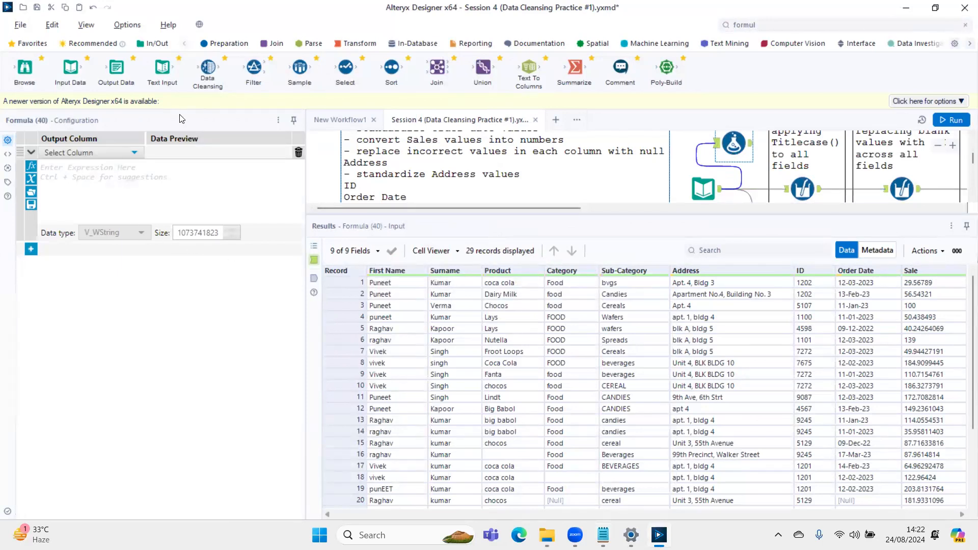
- Set the Formula tool's First Name output column to the expression TitleCase([First Name])
left_click(68, 154)
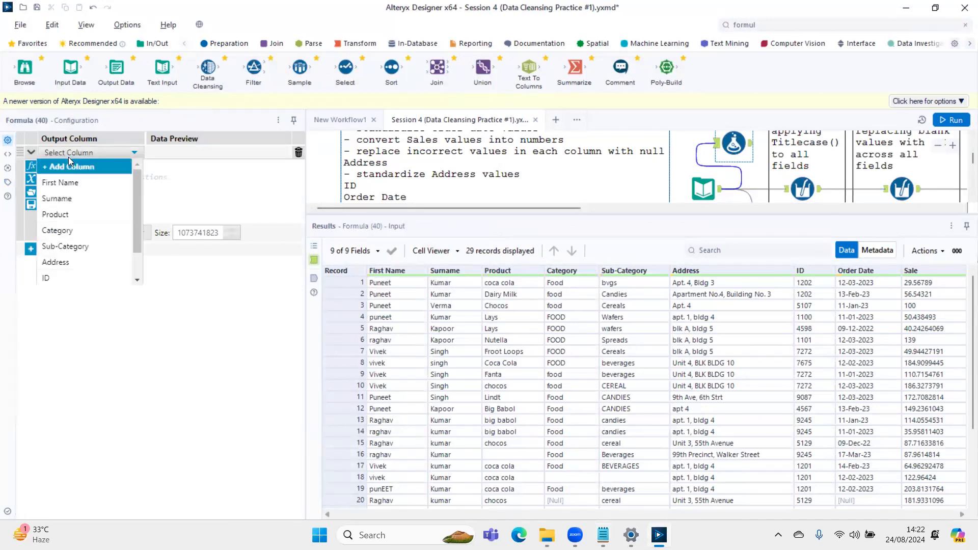
left_click(54, 183)
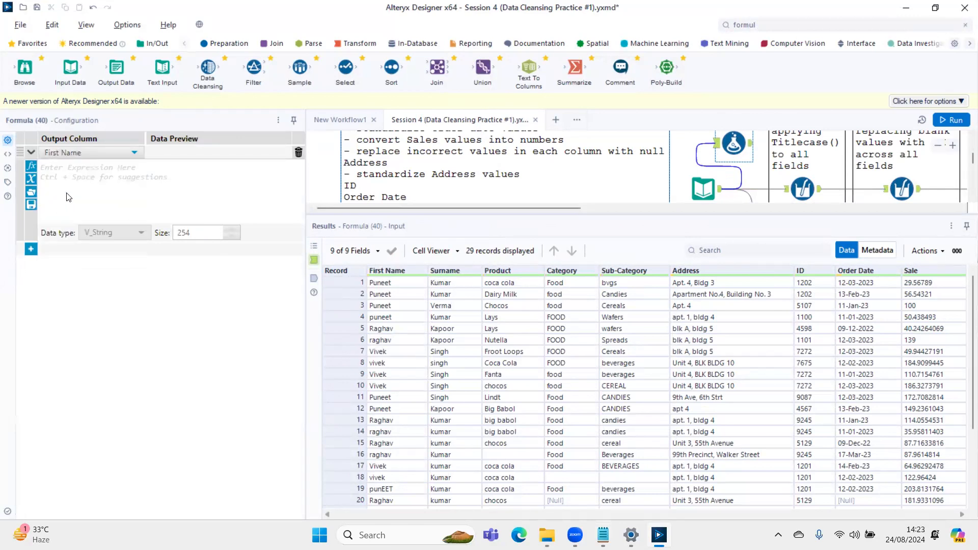
type("TitleCase(String)")
key("Return")
type("firs")
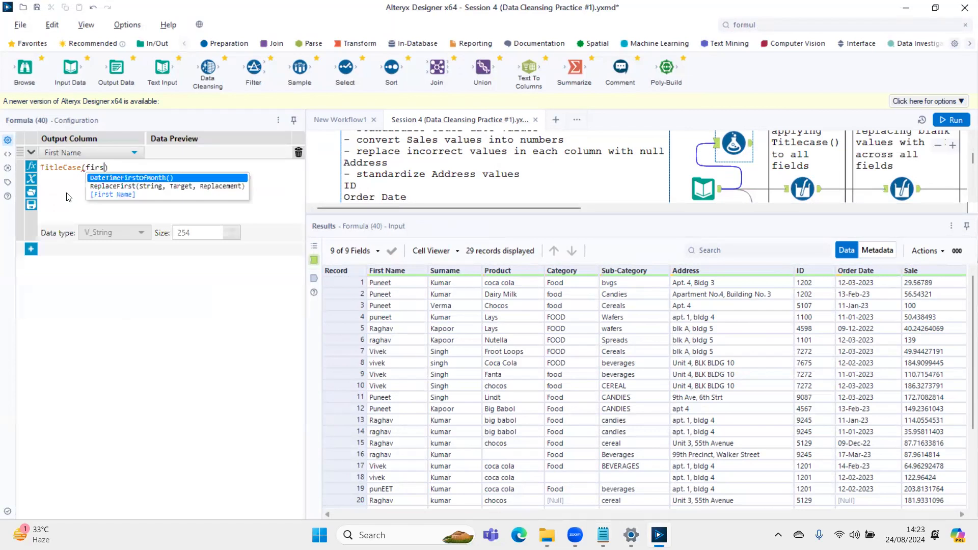
key("Down")
key("Down")
key("Return")
- Add a second expression that sets Surname to TitleCase([Surname]) and run the workflow
left_click(31, 250)
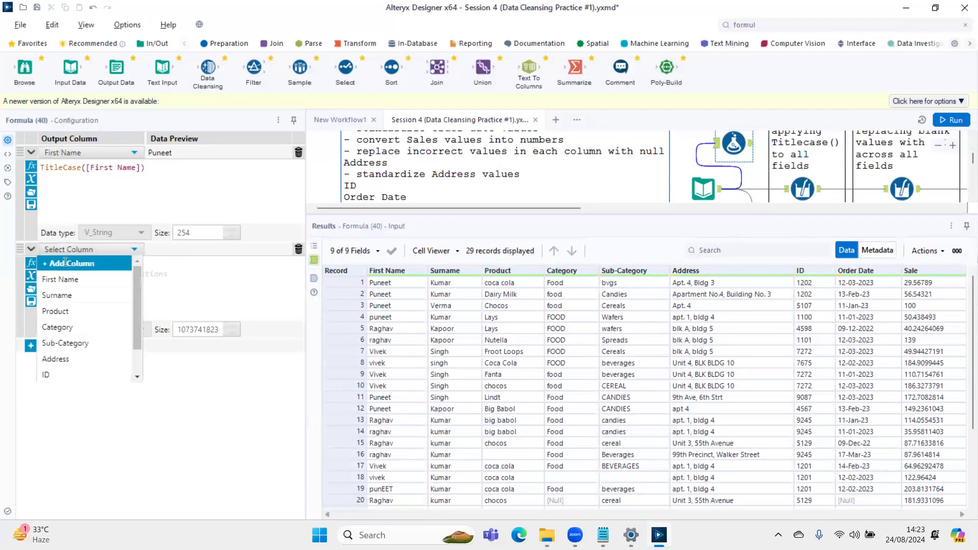
left_click(66, 263)
left_click(138, 249)
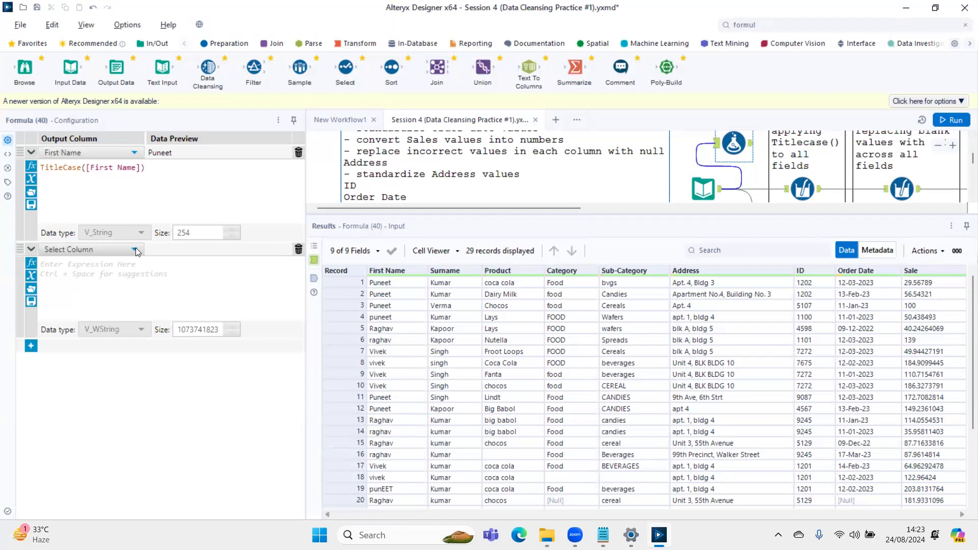
left_click(136, 248)
left_click(60, 296)
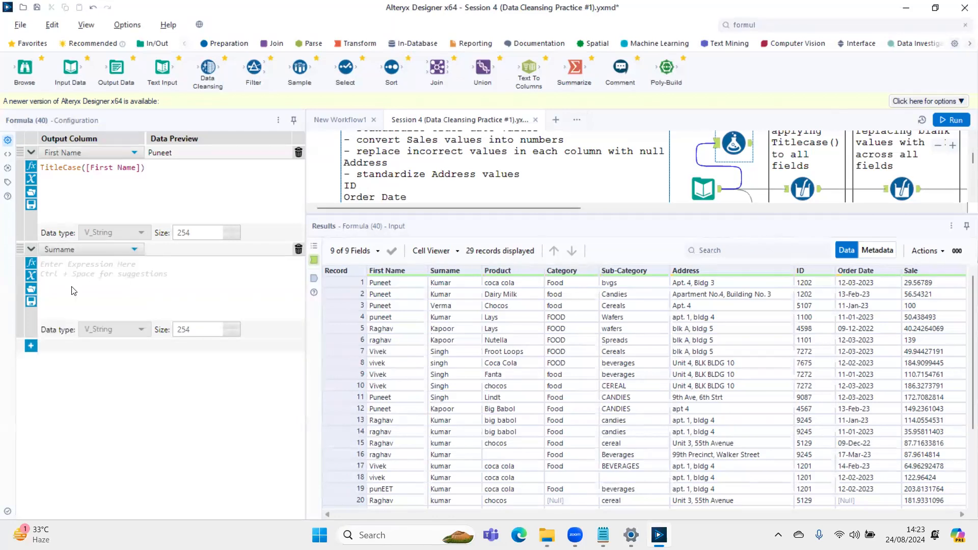
type("tit")
key("Return")
type("surna)")
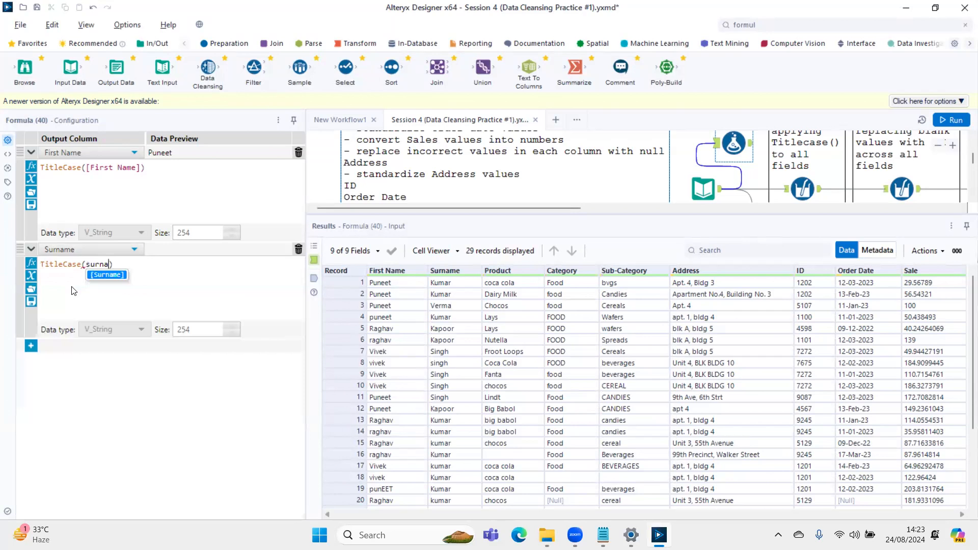
key("Return")
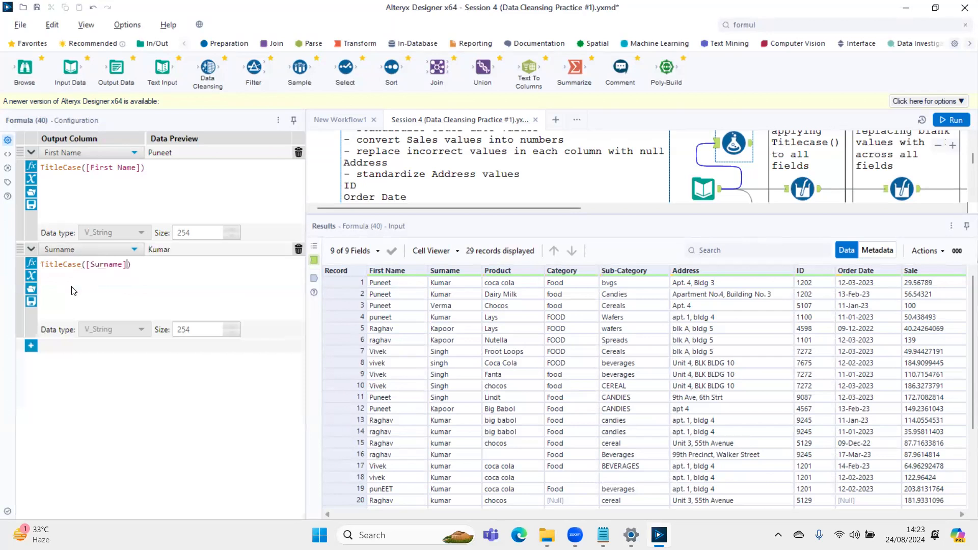
key("ctrl+r")
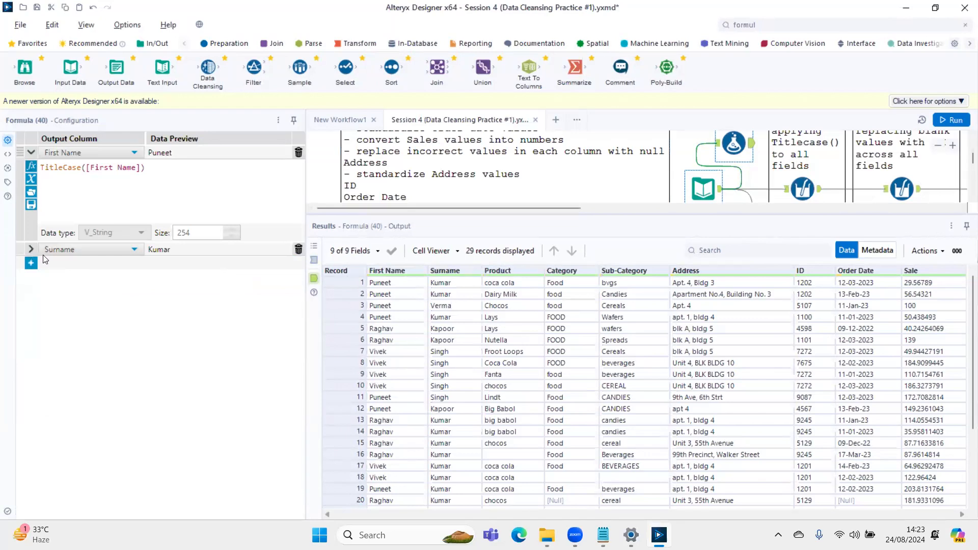
- Add a Multi-Field Formula tool to the empty canvas area below and connect the Input Data tool's output to it
left_click(83, 168)
left_click_drag(49, 168, 69, 171)
left_click_drag(667, 214, 664, 404)
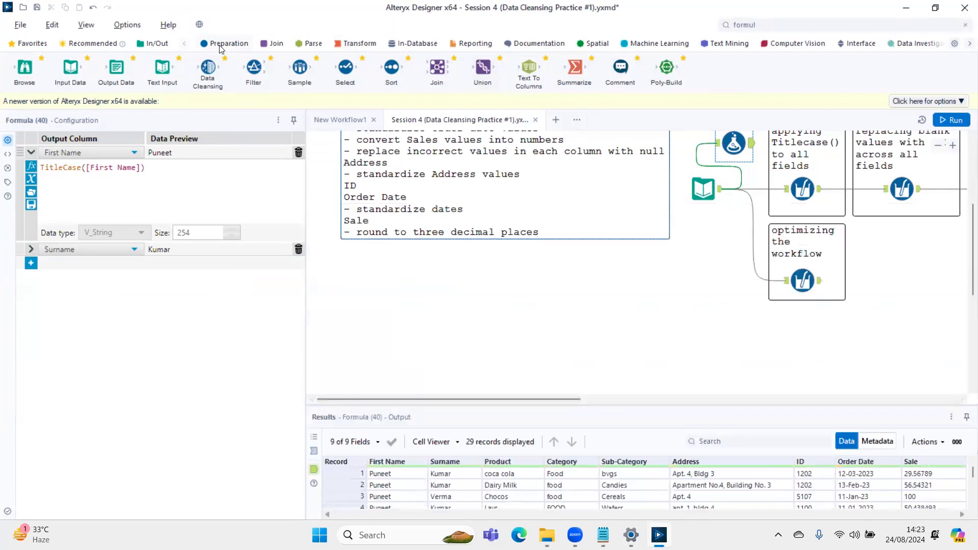
left_click(220, 46)
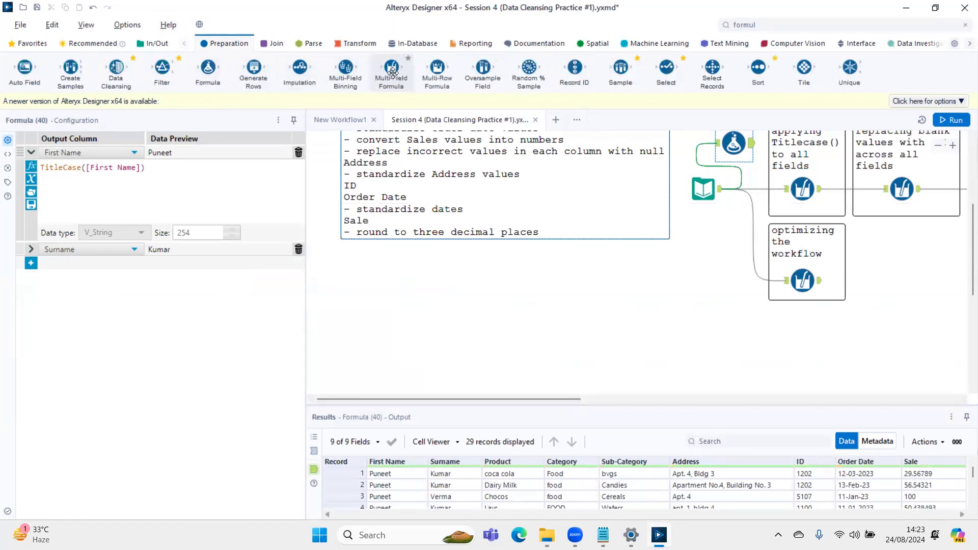
left_click_drag(64, 168, 77, 167)
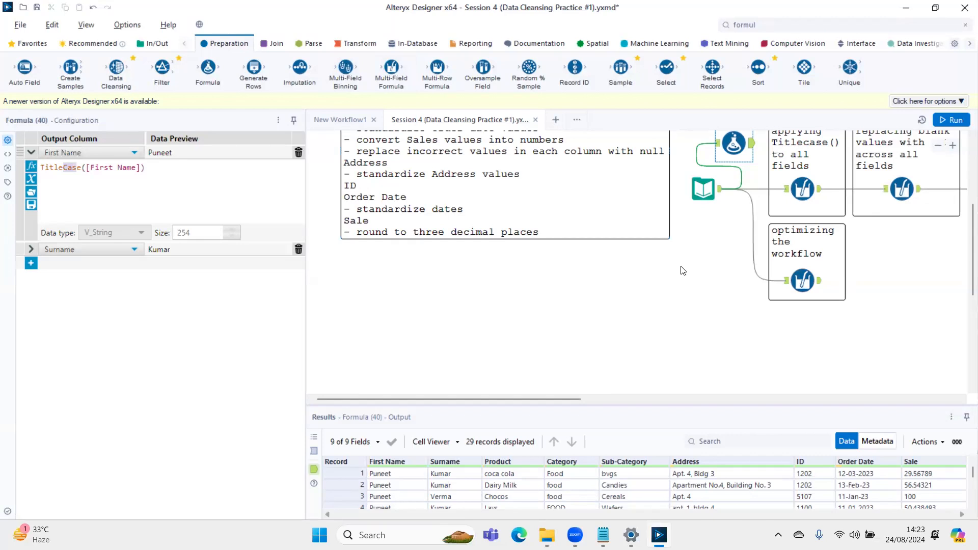
left_click_drag(390, 74, 696, 319)
left_click_drag(720, 190, 678, 319)
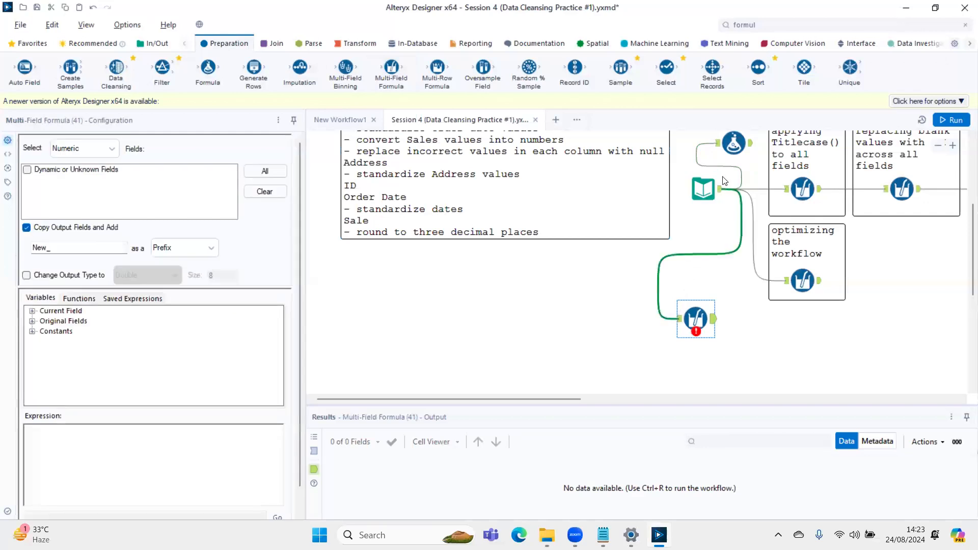
- Delete the Formula tool containing the First Name and Surname title case expressions
left_click(727, 156)
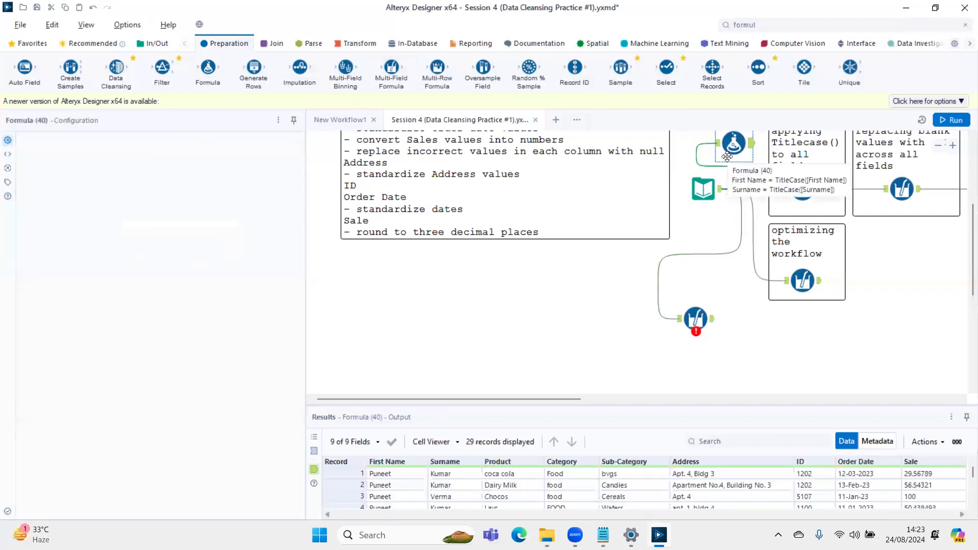
key("Delete")
- Configure the new Multi-Field Formula for all field types on First Name, Surname, Product, Category and Sub-Category, without copying output fields
left_click(697, 328)
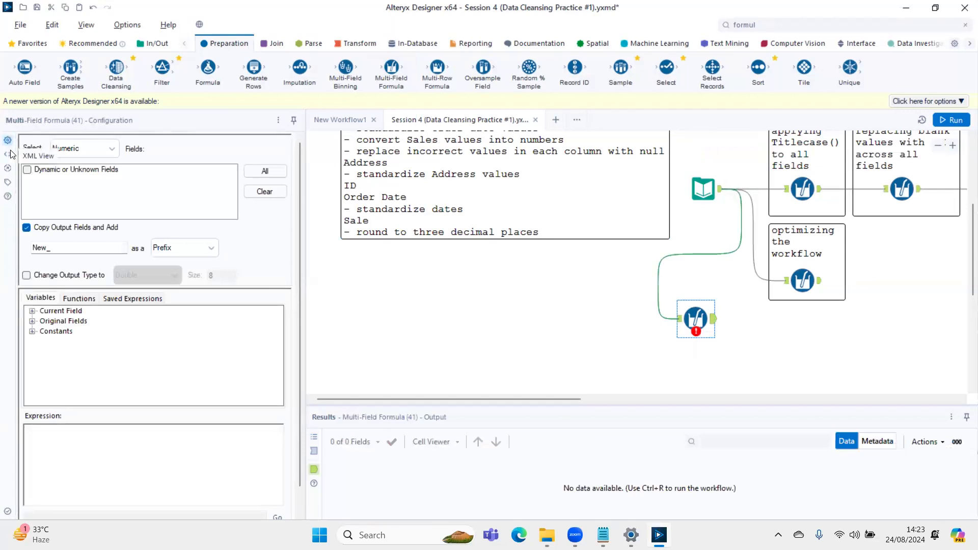
left_click(79, 149)
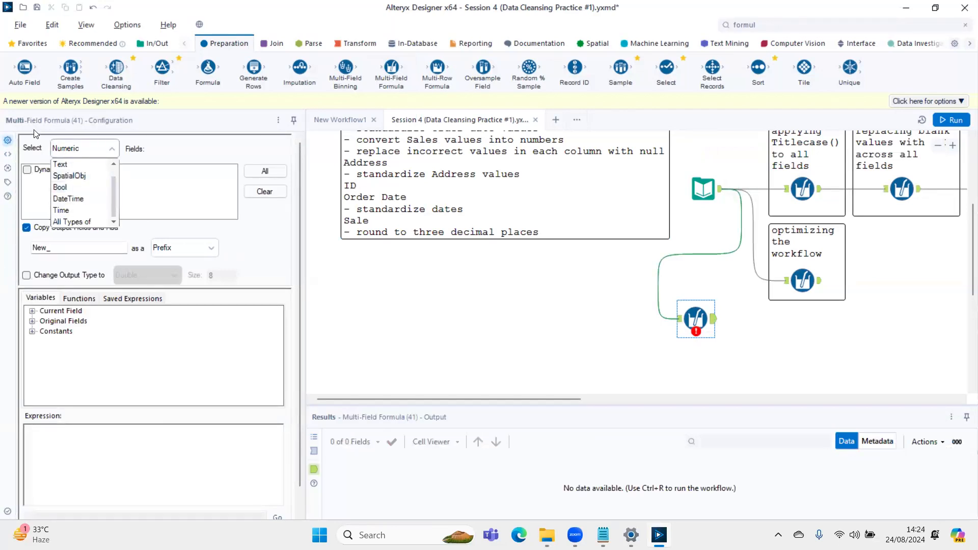
left_click(82, 222)
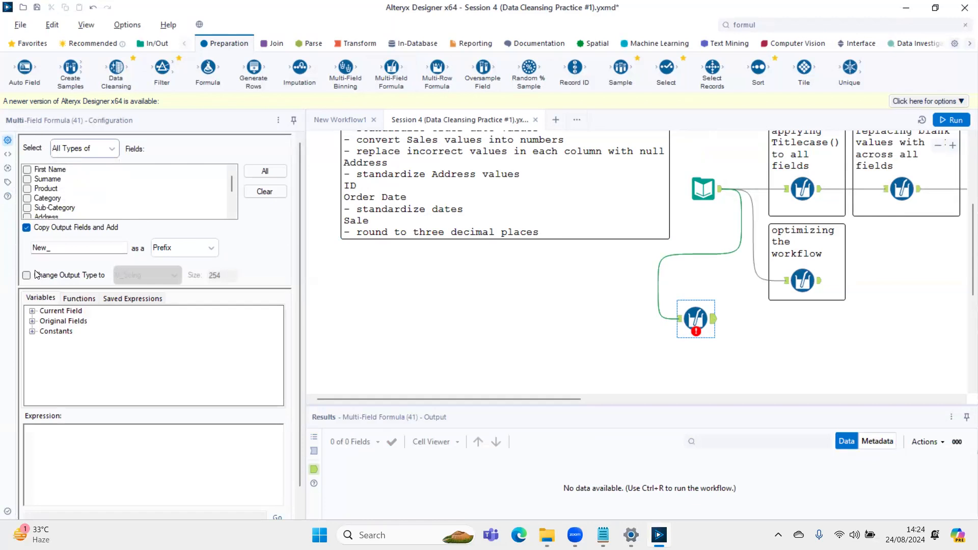
left_click(27, 170)
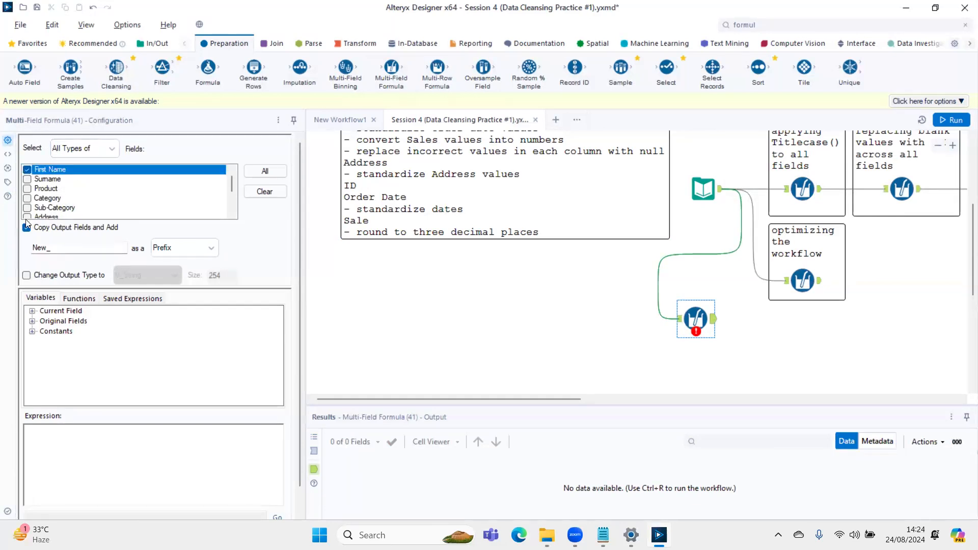
left_click(27, 179)
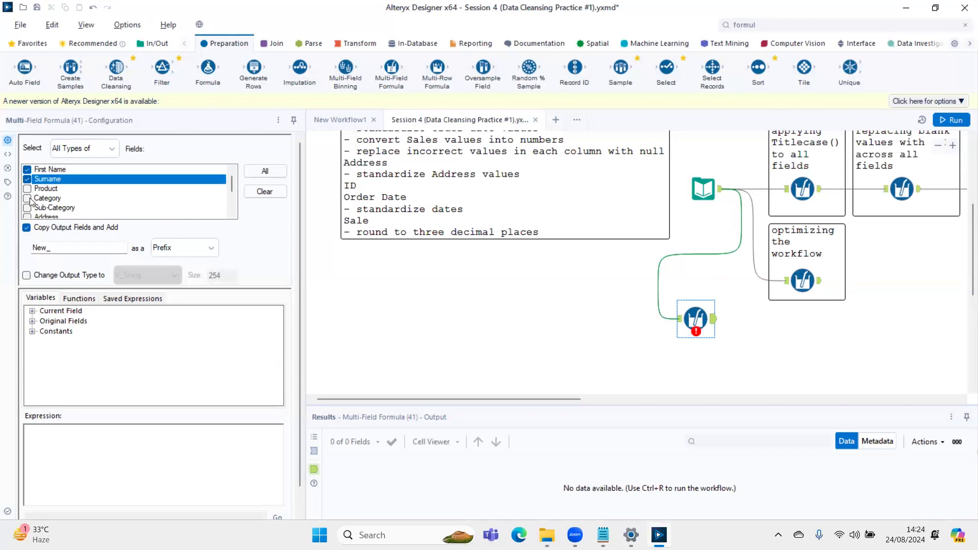
left_click(27, 189)
left_click(27, 199)
left_click(27, 208)
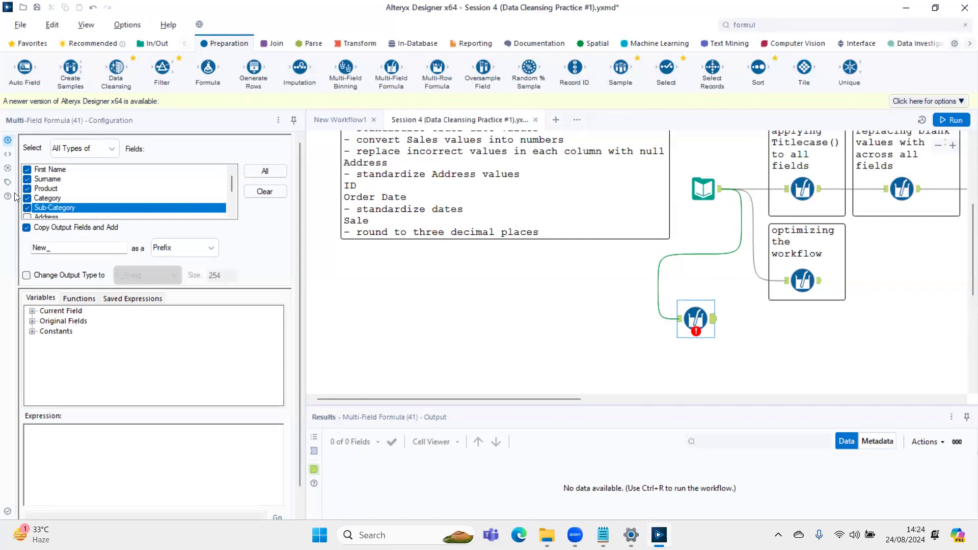
left_click(26, 229)
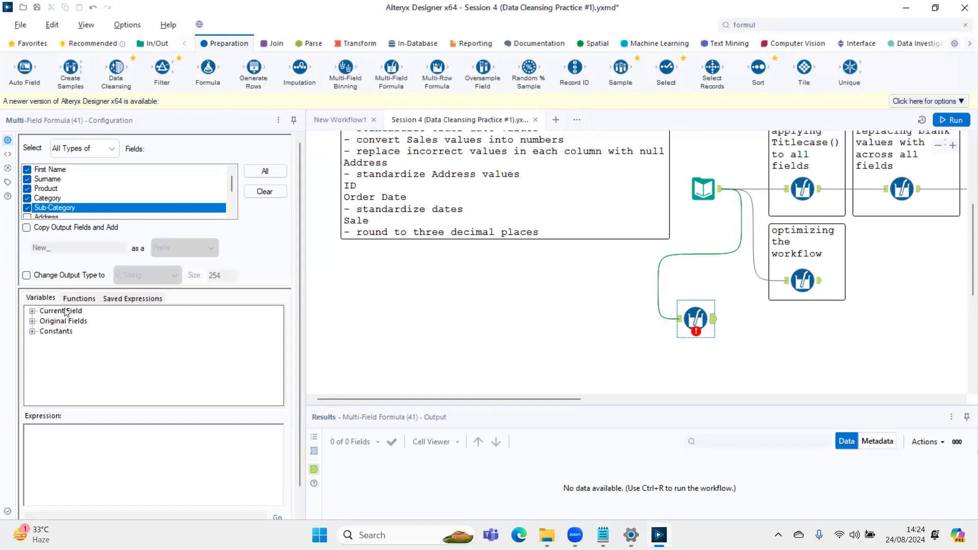
- Expand the Current Field and Original Fields variables of the Multi-Field Formula and look through them
left_click(32, 311)
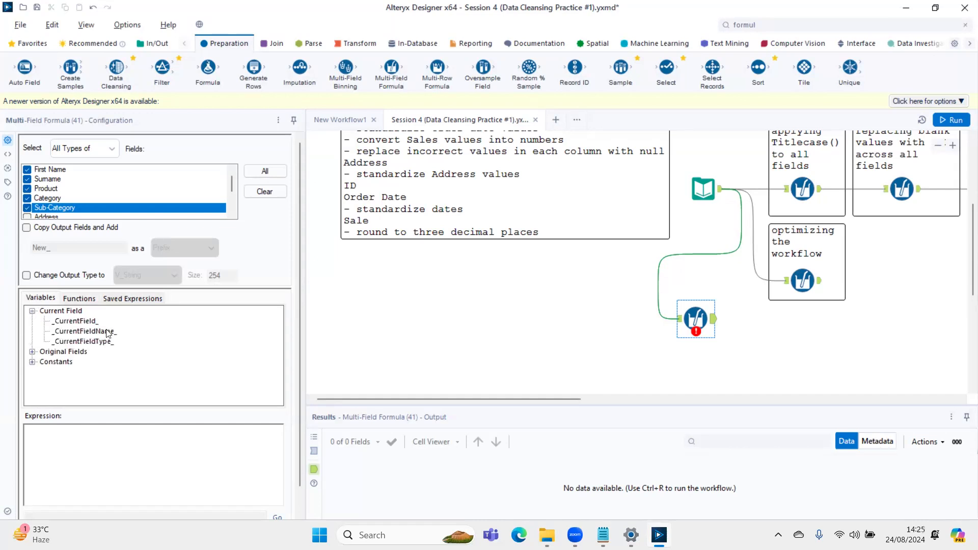
left_click(32, 351)
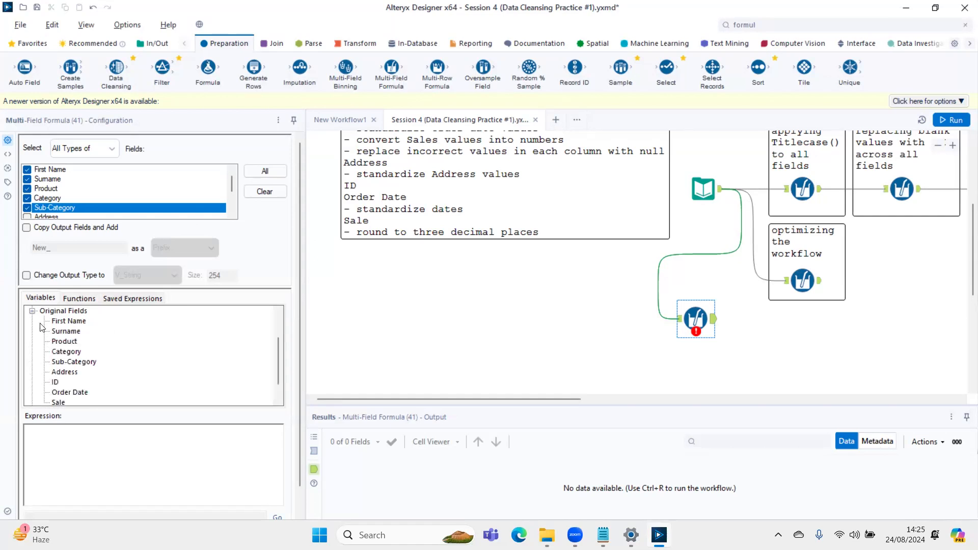
scroll(86, 338, "down", 1)
scroll(86, 339, "up", 2)
scroll(86, 338, "down", 2)
scroll(86, 339, "up", 1)
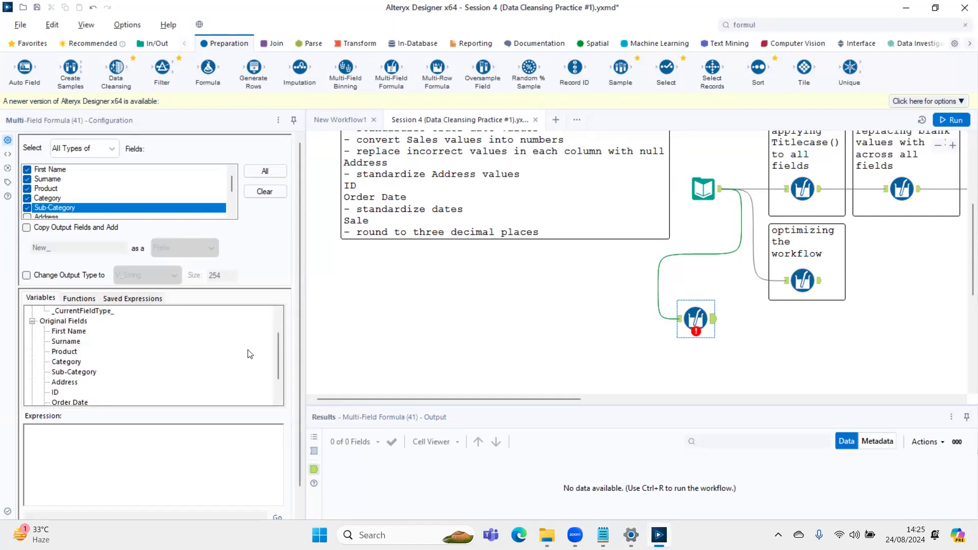
- Look through the Multi-Field Formula's variables and its function categories, including the Conditional functions
scroll(150, 362, "down", 1)
scroll(150, 362, "up", 2)
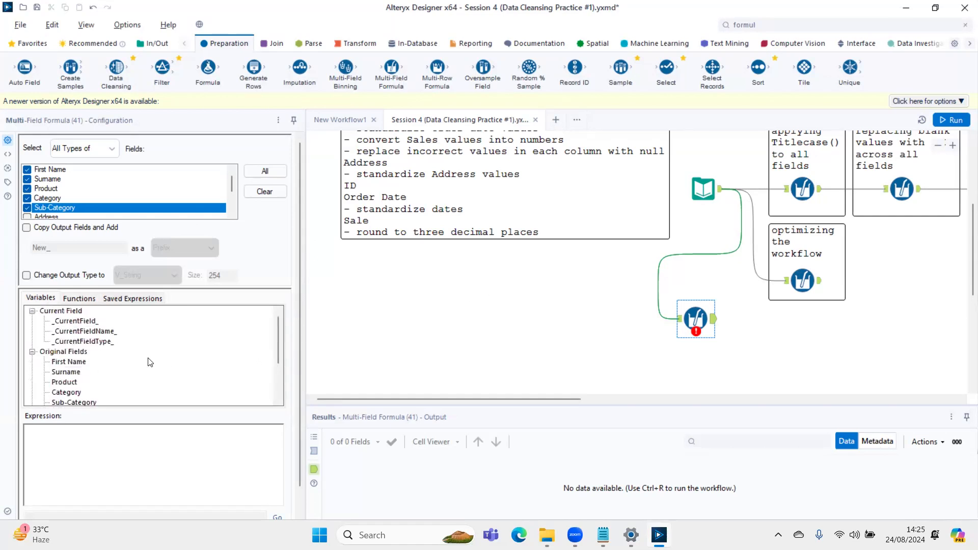
left_click(32, 311)
left_click(32, 311)
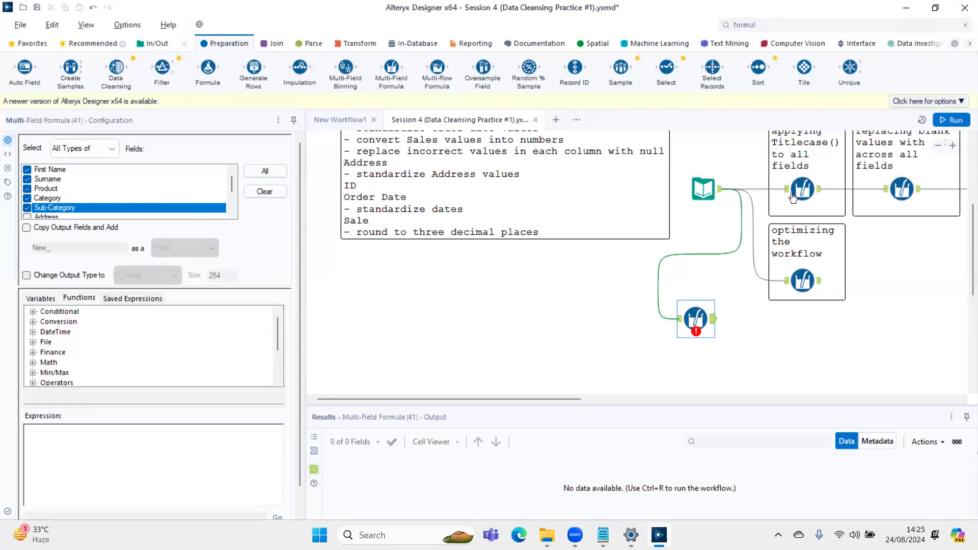
scroll(739, 269, "up", 1)
scroll(738, 268, "down", 1)
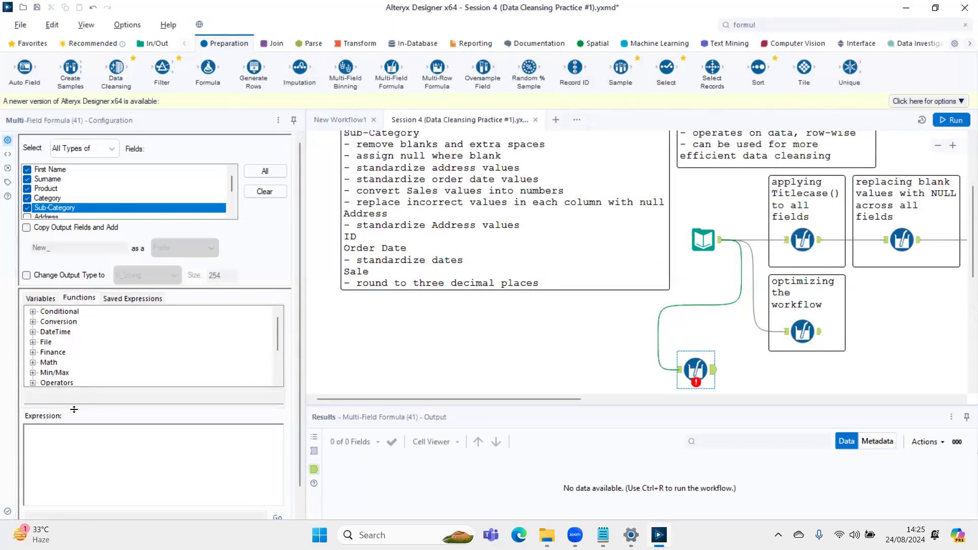
left_click(33, 312)
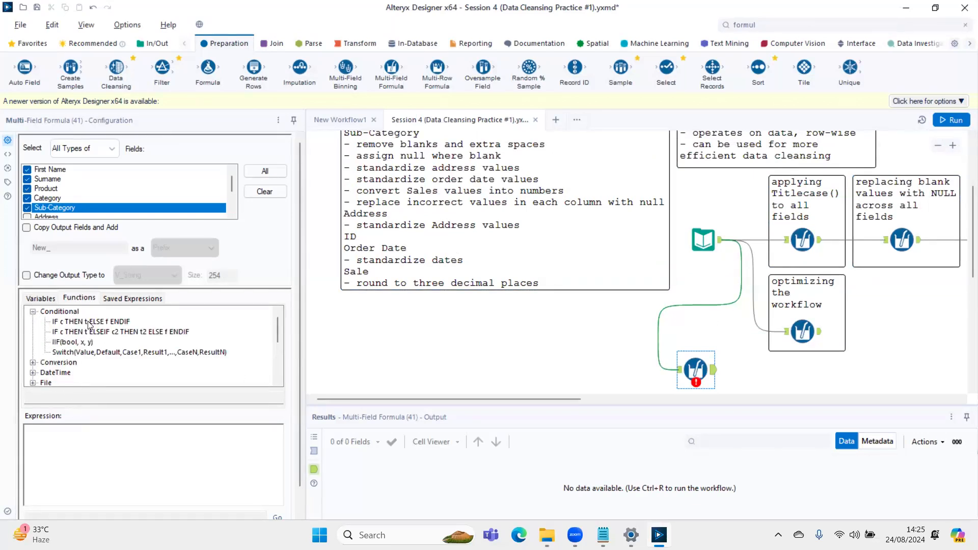
scroll(81, 349, "down", 1)
scroll(80, 349, "down", 1)
scroll(76, 346, "up", 2)
left_click(33, 311)
- Build the expression TitleCase([_CurrentField_]) from the String functions and the Current Field variables
scroll(120, 349, "down", 2)
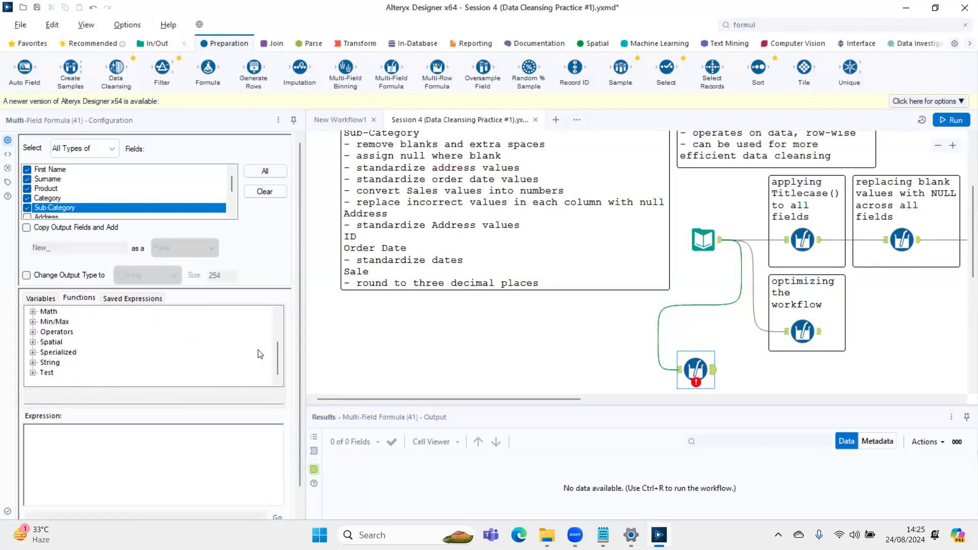
left_click(32, 363)
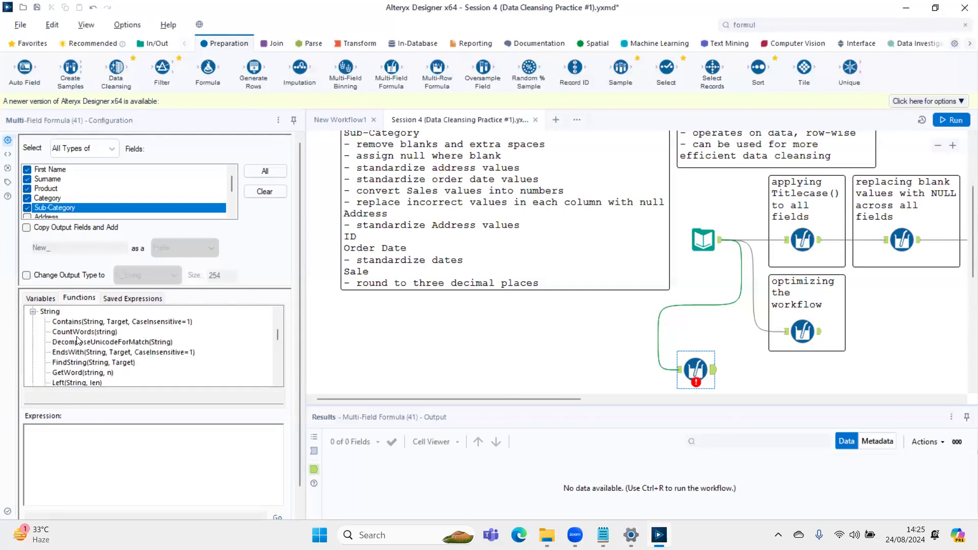
scroll(77, 340, "down", 7)
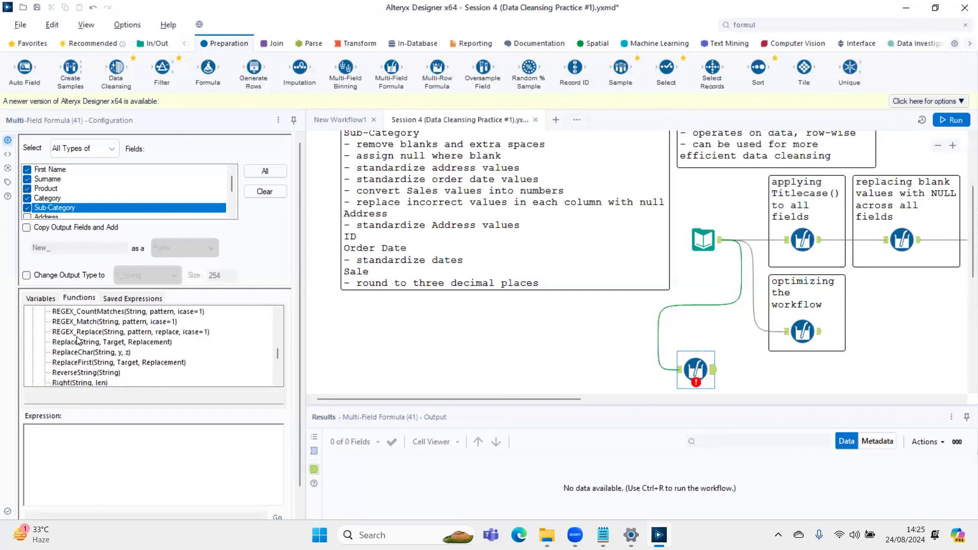
left_click(71, 453)
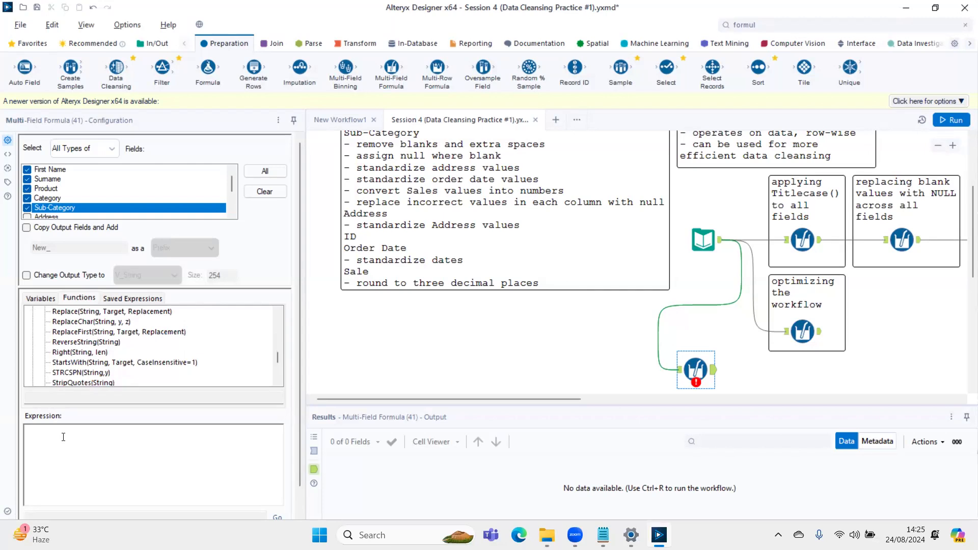
scroll(108, 349, "down", 2)
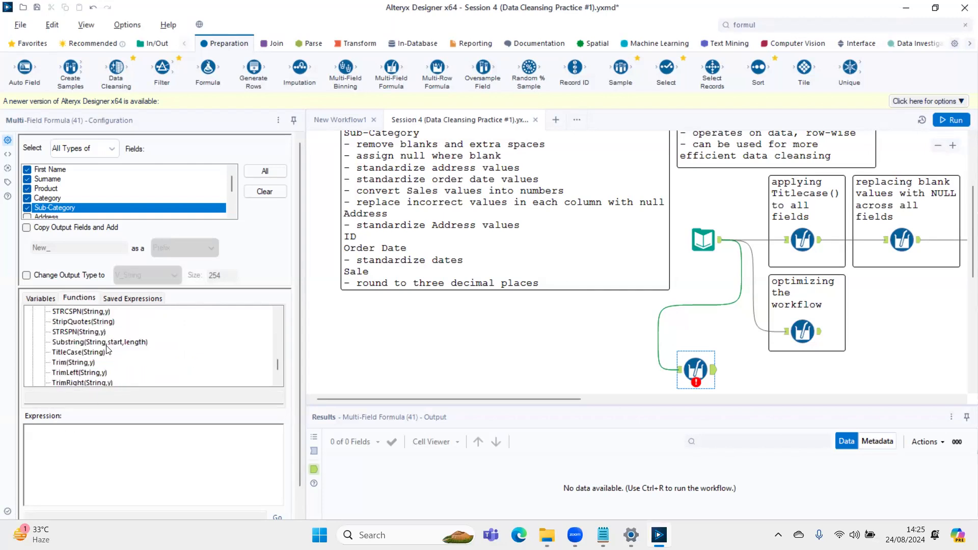
double_click(67, 353)
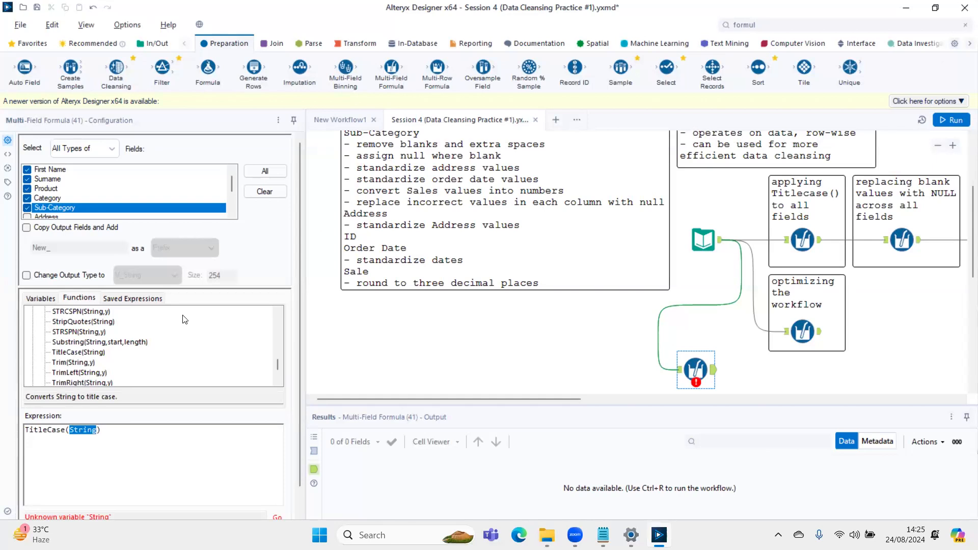
scroll(130, 327, "up", 10)
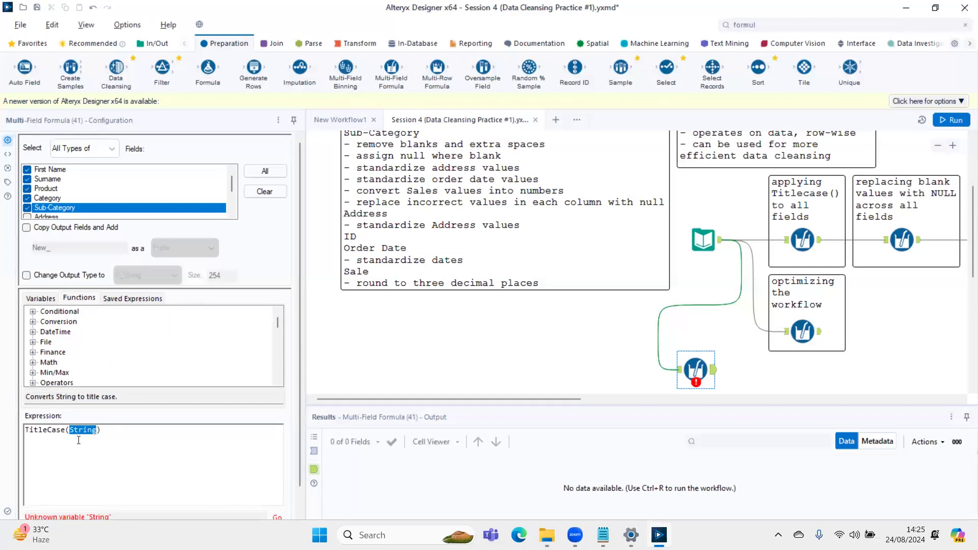
left_click(51, 299)
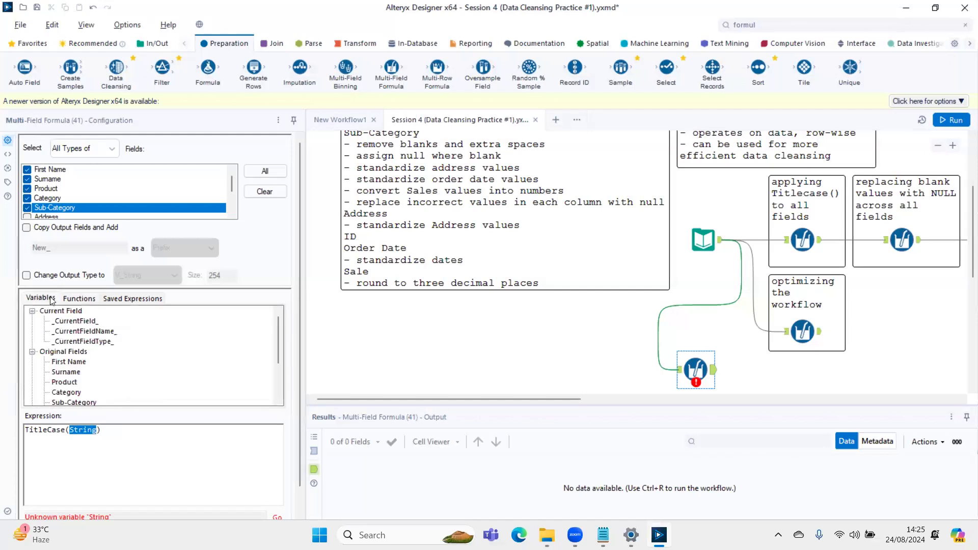
double_click(77, 321)
- Run the workflow and display the output records of the new Multi-Field Formula
mouse_move(59, 534)
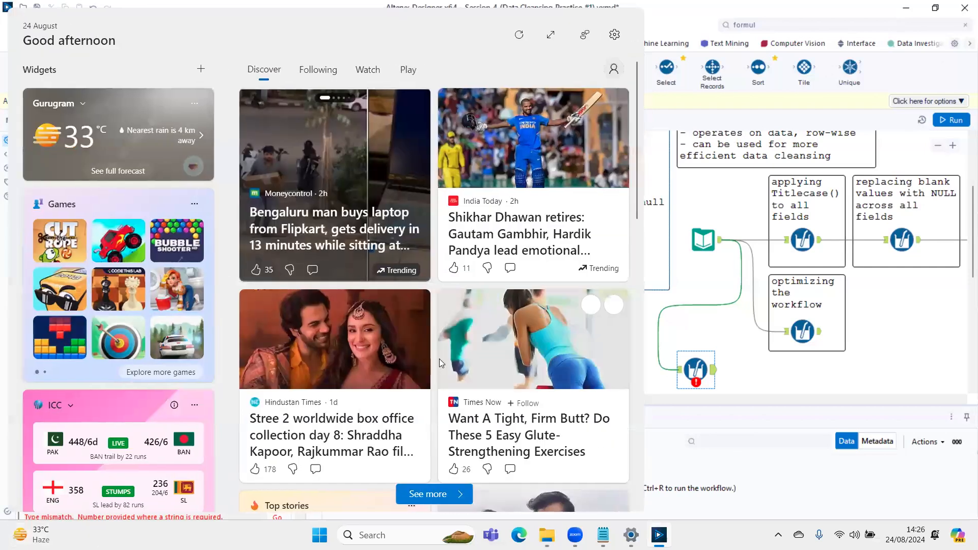
key("ctrl+r")
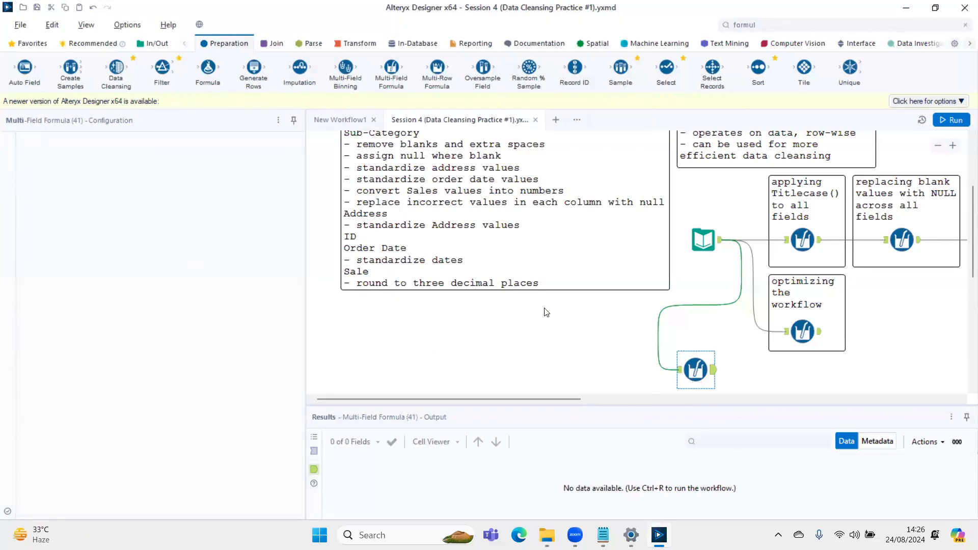
left_click(710, 372)
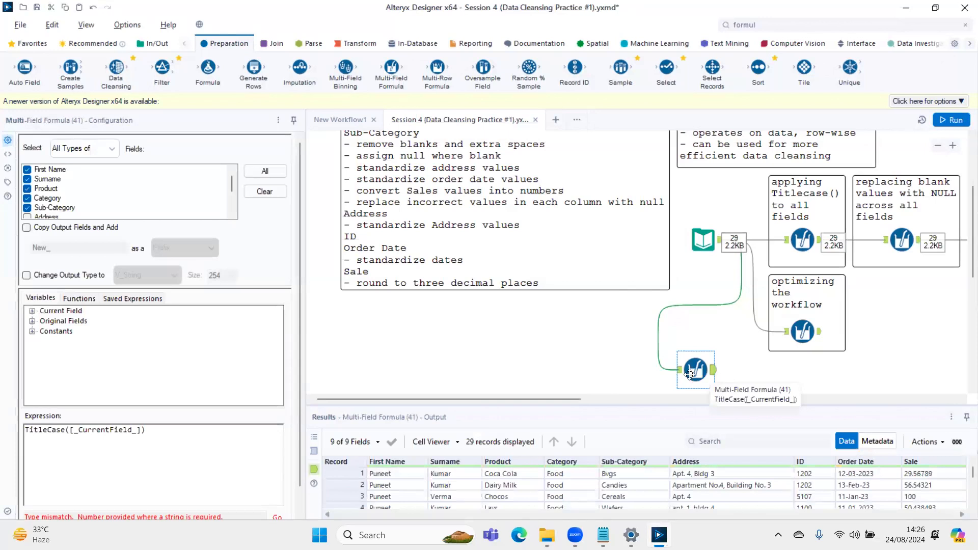
- Move the new Multi-Field Formula tool to the empty canvas below the task list and enlarge the results area
left_click_drag(689, 371, 693, 298)
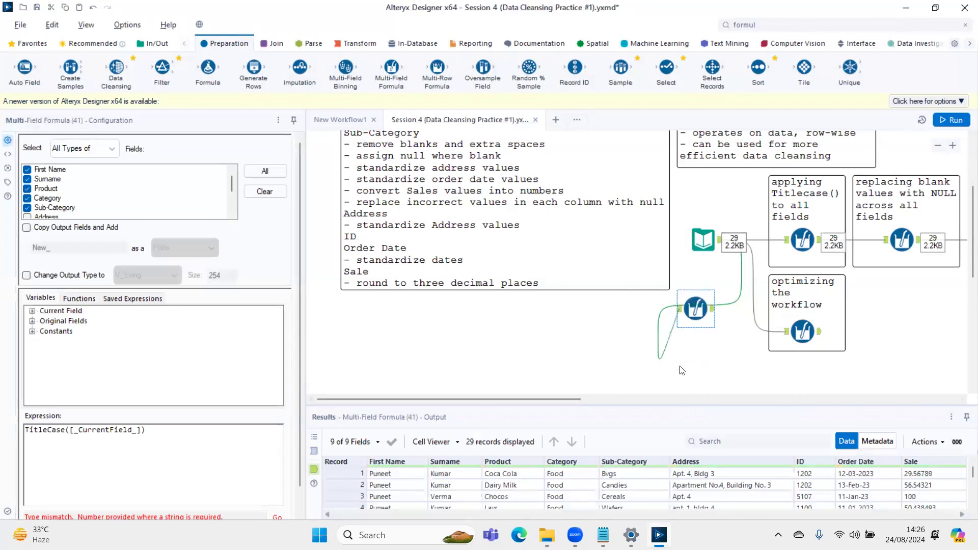
scroll(655, 346, "down", 5)
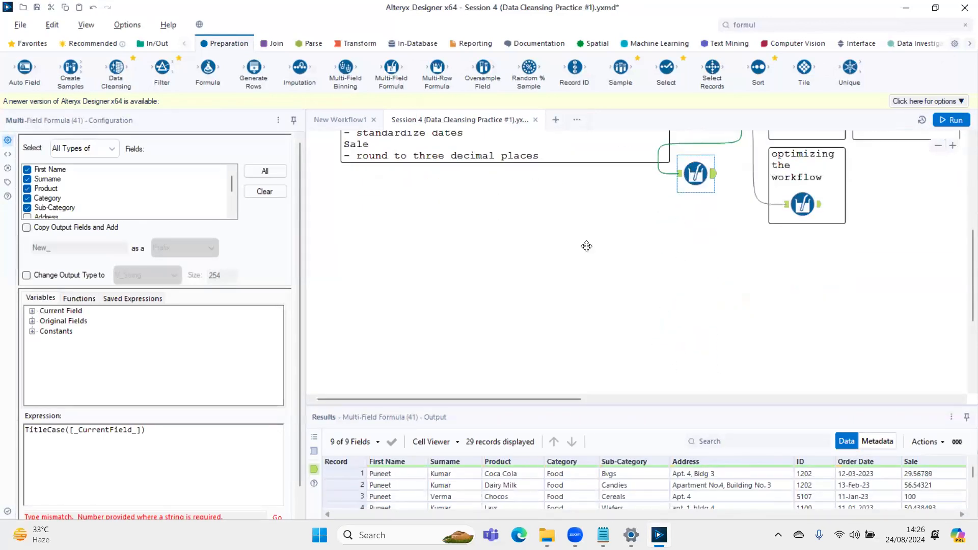
left_click_drag(691, 155, 371, 331)
scroll(507, 319, "down", 5)
scroll(507, 319, "down", 1)
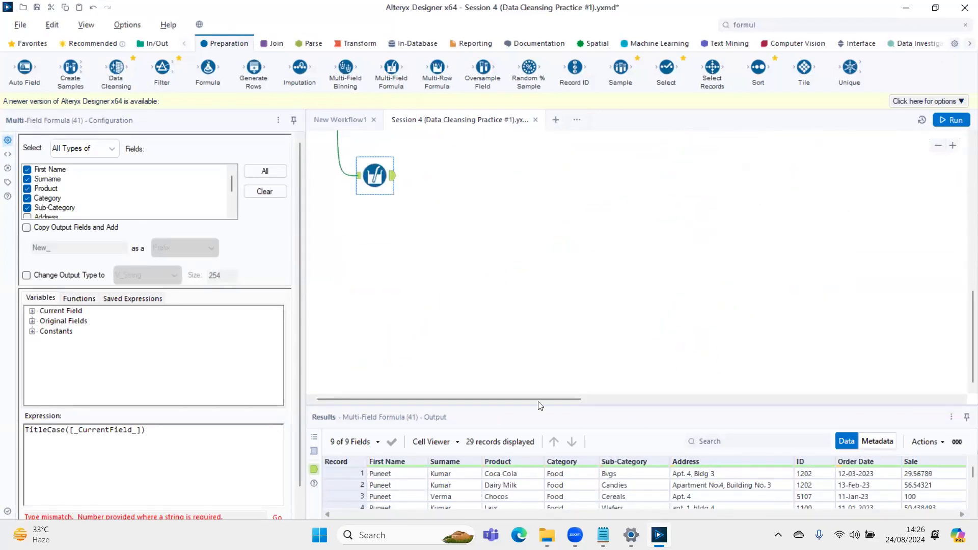
left_click_drag(539, 405, 443, 211)
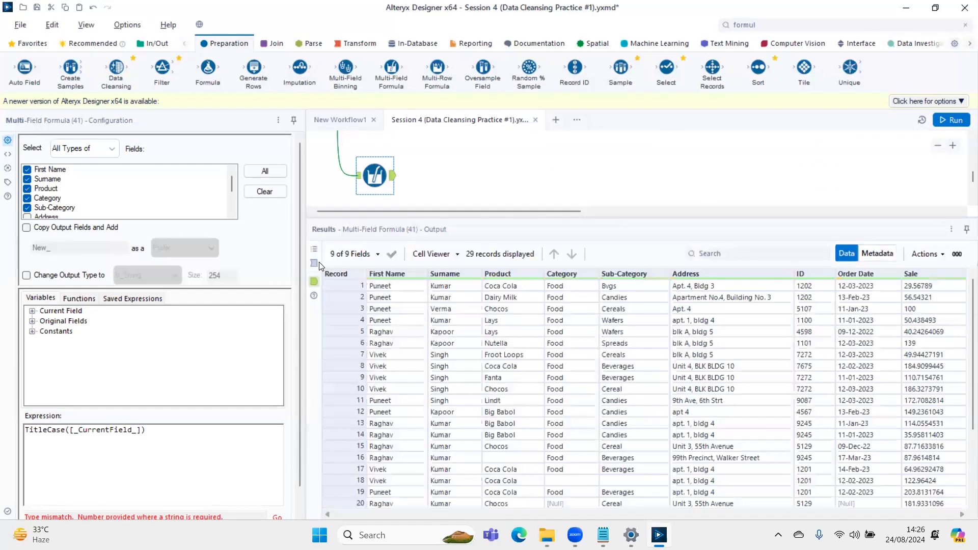
- Compare the Multi-Field Formula's input records with its title-cased output records, checking the Surname column
left_click(358, 175)
left_click_drag(457, 288, 453, 435)
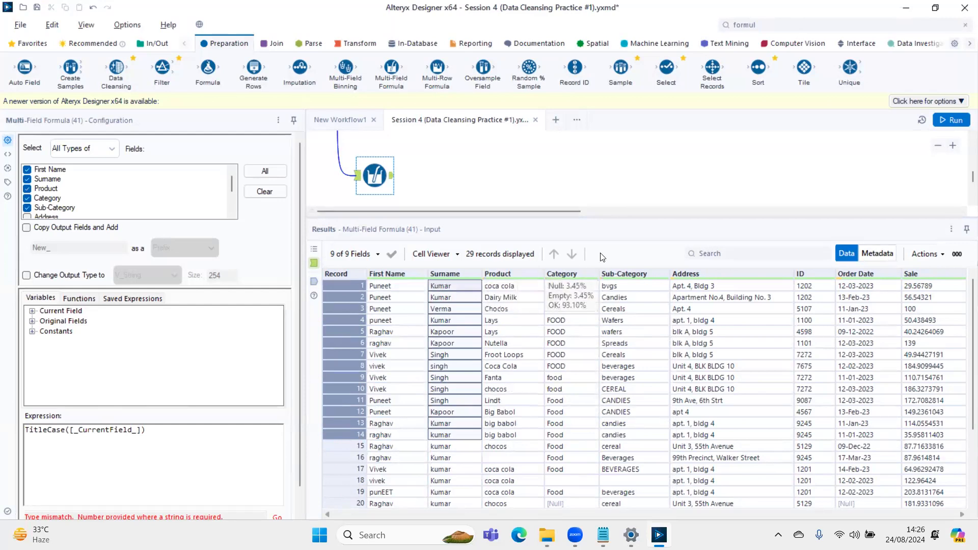
left_click(310, 281)
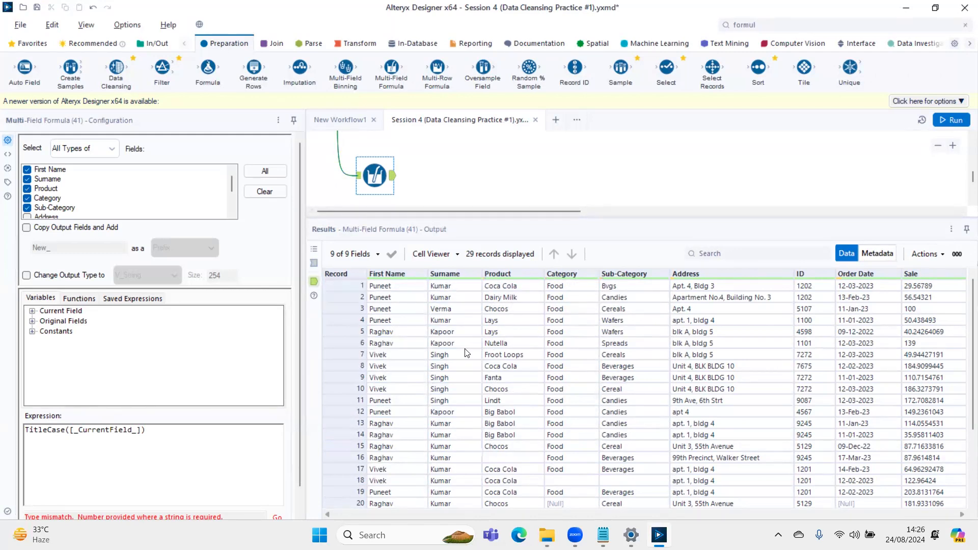
- Review the String functions, the Current Field variables and the TitleCase([_CurrentField_]) expression of the Multi-Field Formula
left_click(80, 299)
scroll(59, 347, "down", 2)
left_click(34, 363)
scroll(86, 361, "down", 10)
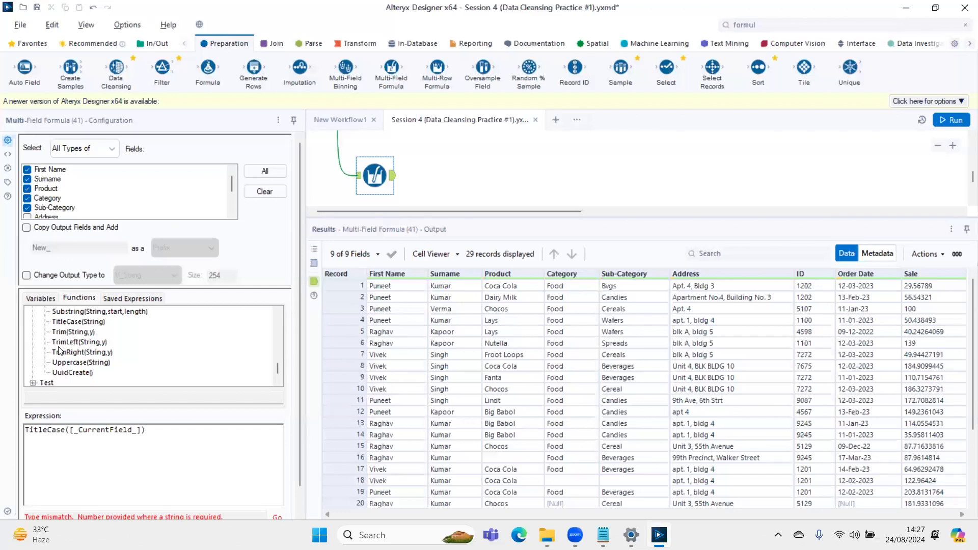
left_click(29, 299)
left_click(32, 311)
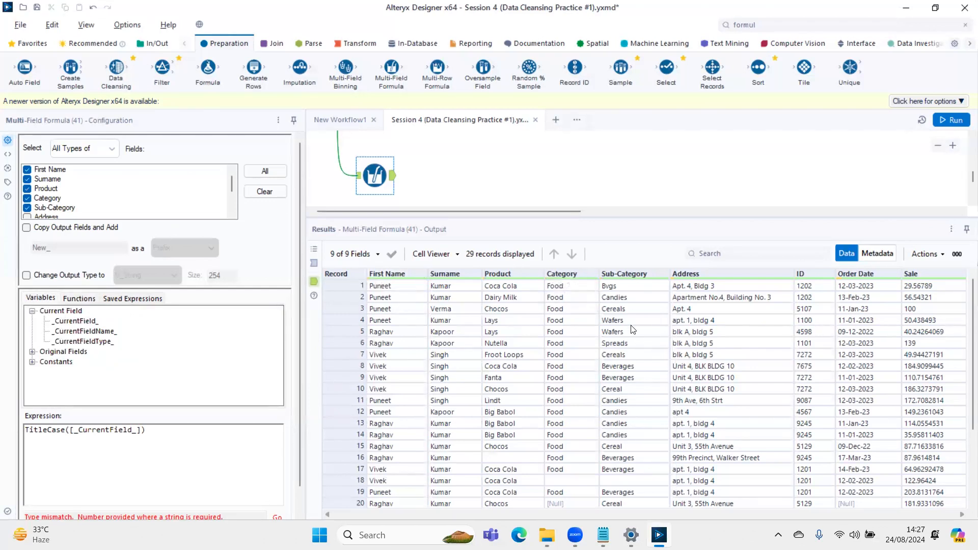
left_click_drag(153, 429, 26, 415)
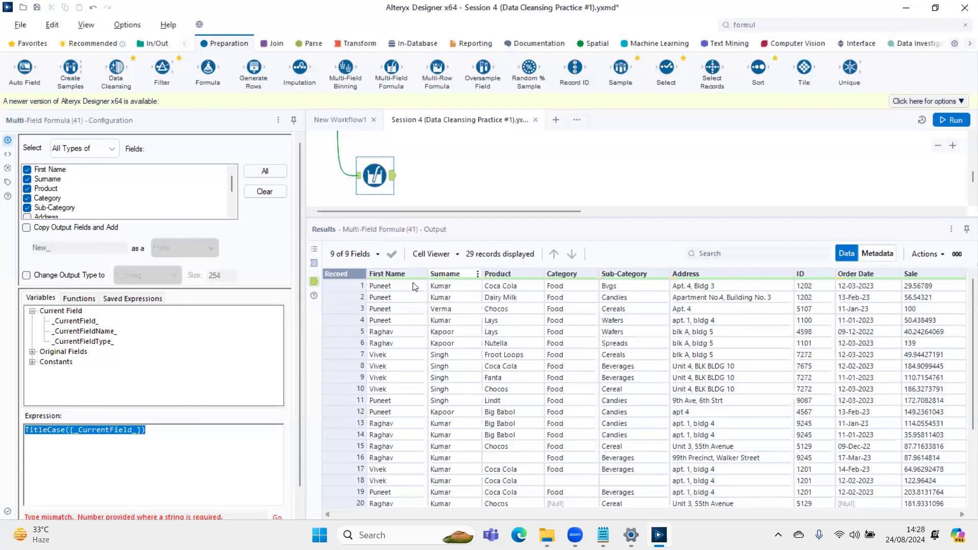
- Examine the expression and output of the existing Multi-Field Formula that replaces blank values with NULL across all fields
scroll(667, 173, "up", 3)
scroll(667, 172, "up", 3)
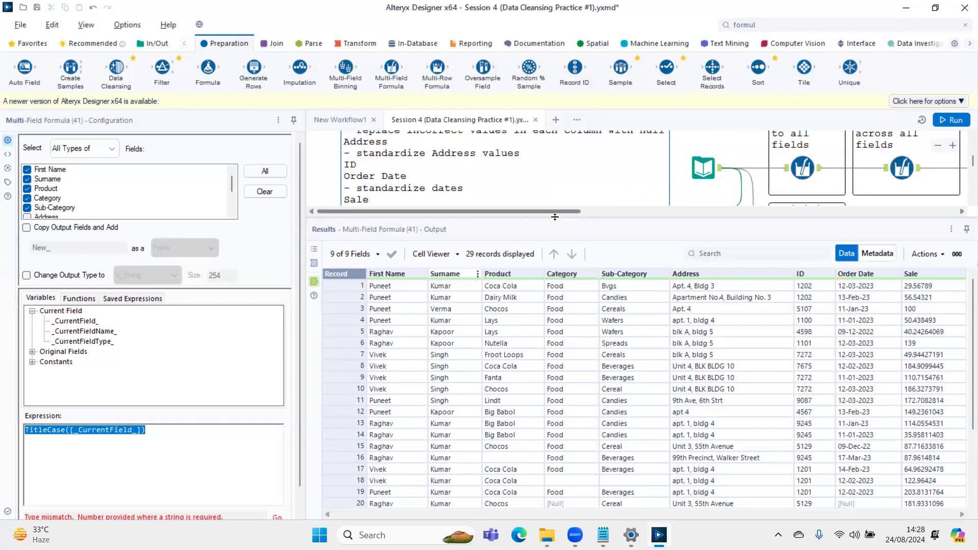
left_click_drag(578, 218, 673, 177)
scroll(673, 176, "up", 2)
scroll(673, 177, "down", 1)
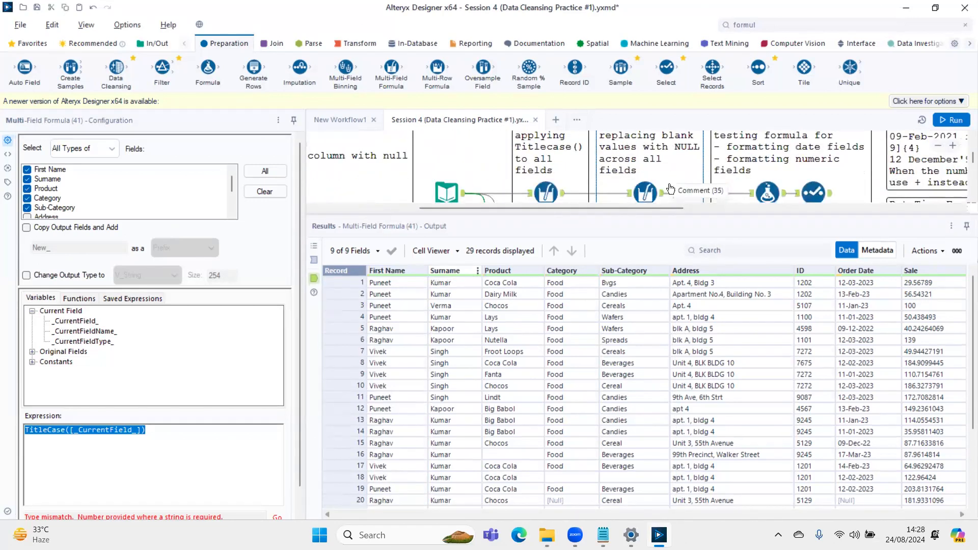
left_click(645, 192)
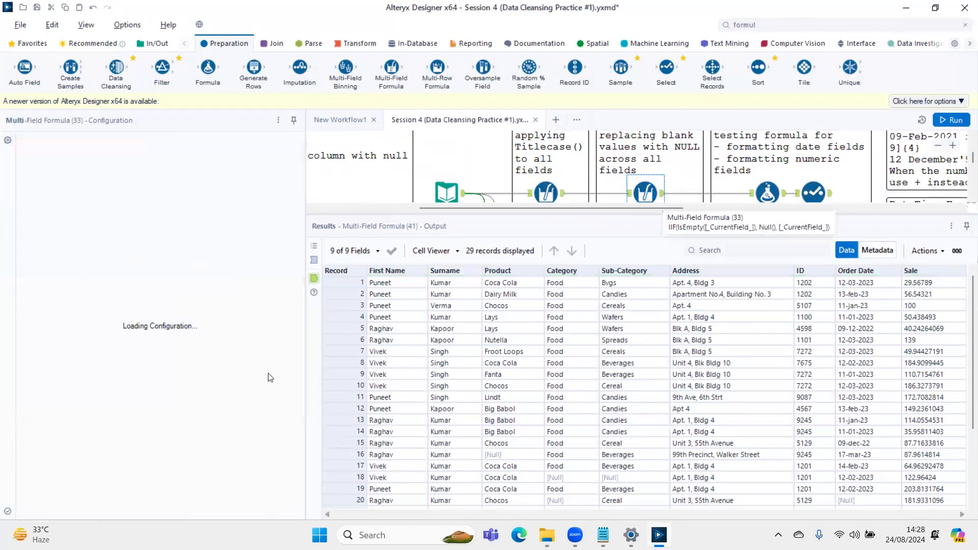
scroll(464, 176, "down", 1)
scroll(463, 176, "down", 2)
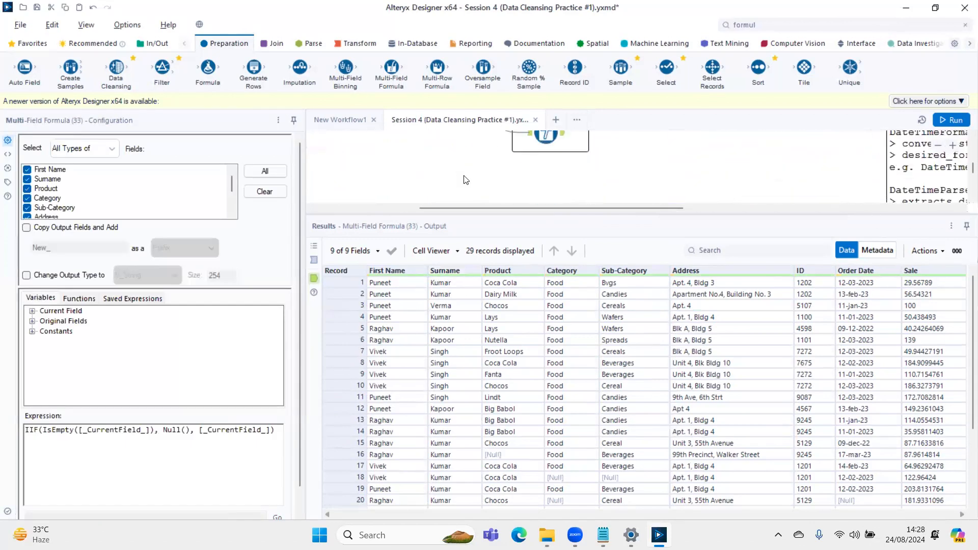
- Return to the TitleCase Multi-Field Formula below the task list and check its input records against its output
left_click_drag(470, 206, 384, 205)
scroll(408, 172, "up", 2)
scroll(407, 171, "down", 2)
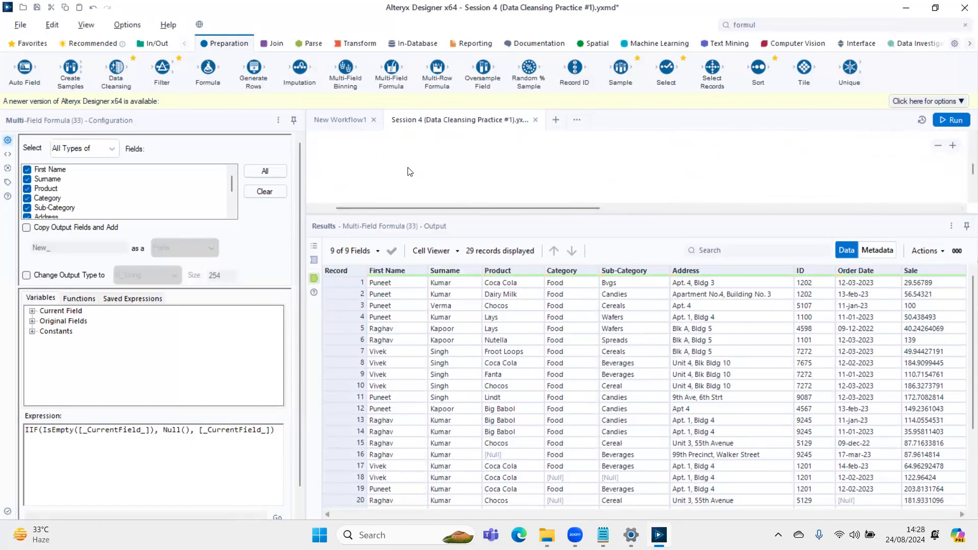
left_click_drag(392, 209, 373, 200)
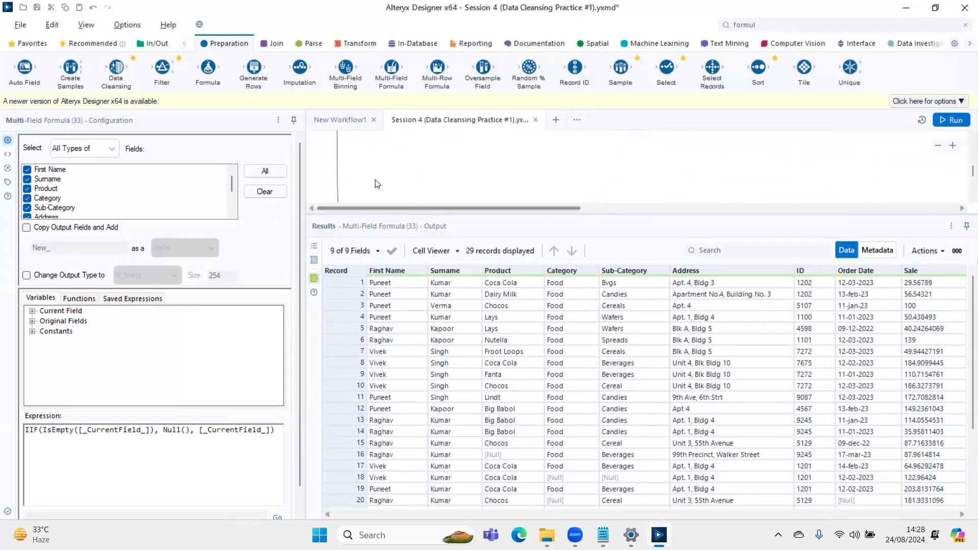
scroll(376, 182, "down", 2)
left_click(376, 180)
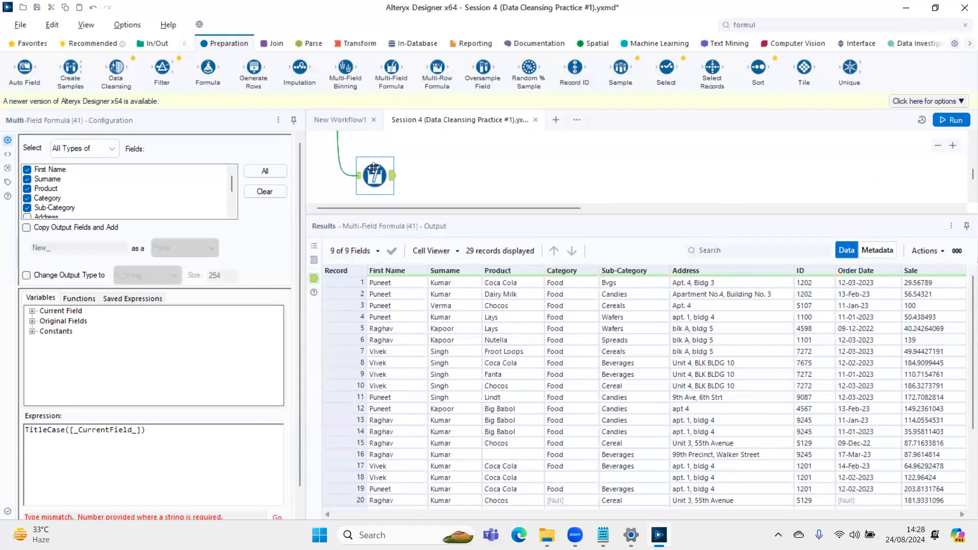
left_click(314, 262)
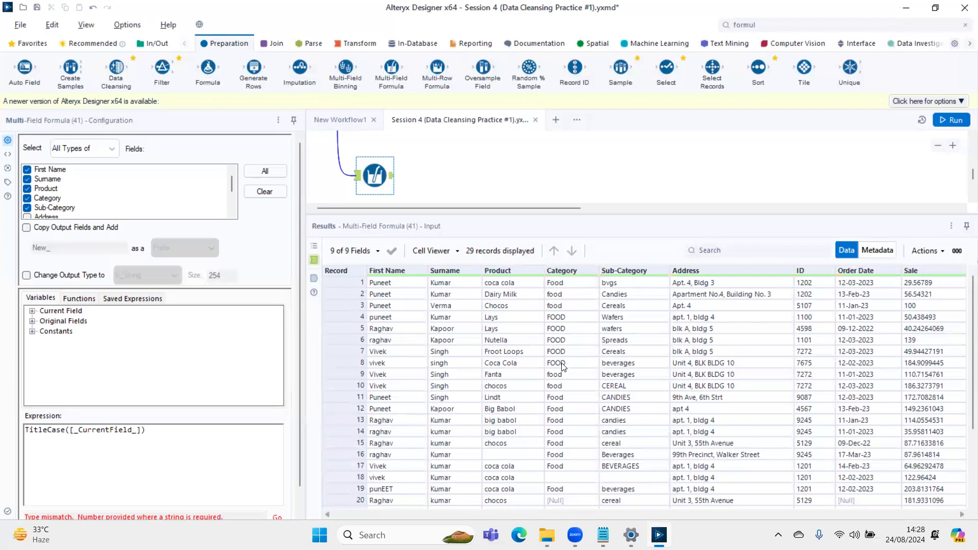
left_click(318, 281)
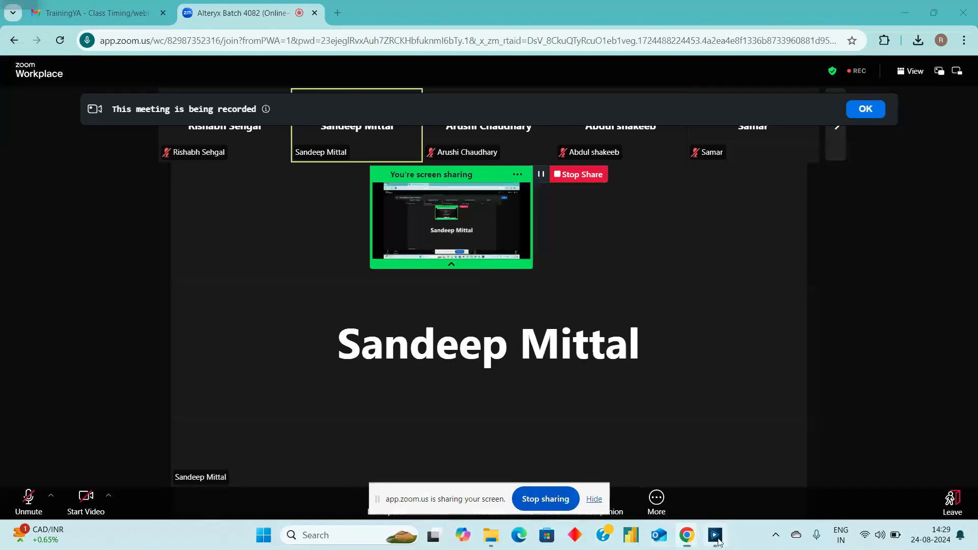
- Switch to the Alteryx Designer window holding New Workflow1 and show that workflow's run messages
left_click(717, 537)
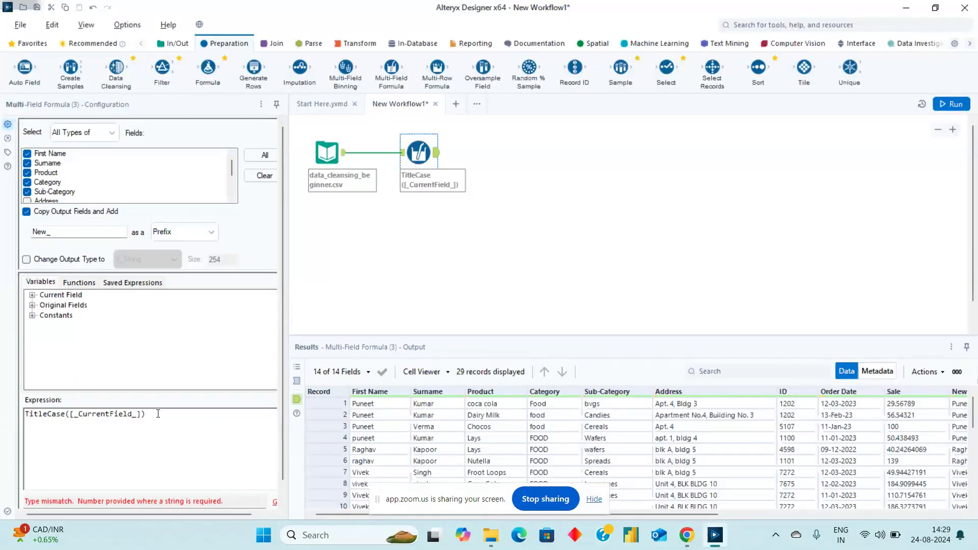
left_click(439, 298)
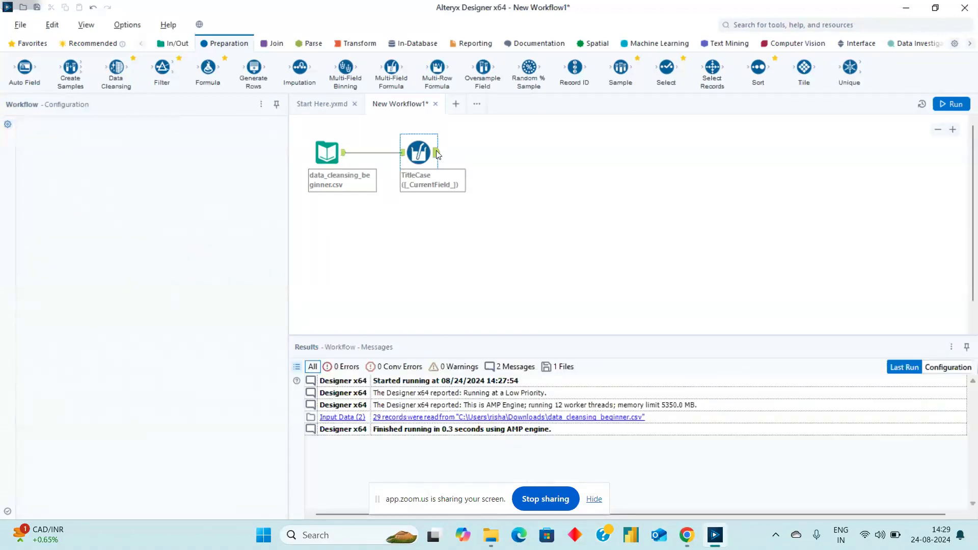
- Turn off Copy Output Fields and Add in New Workflow1's TitleCase Multi-Field Formula and run the workflow to refresh its output
left_click(436, 152)
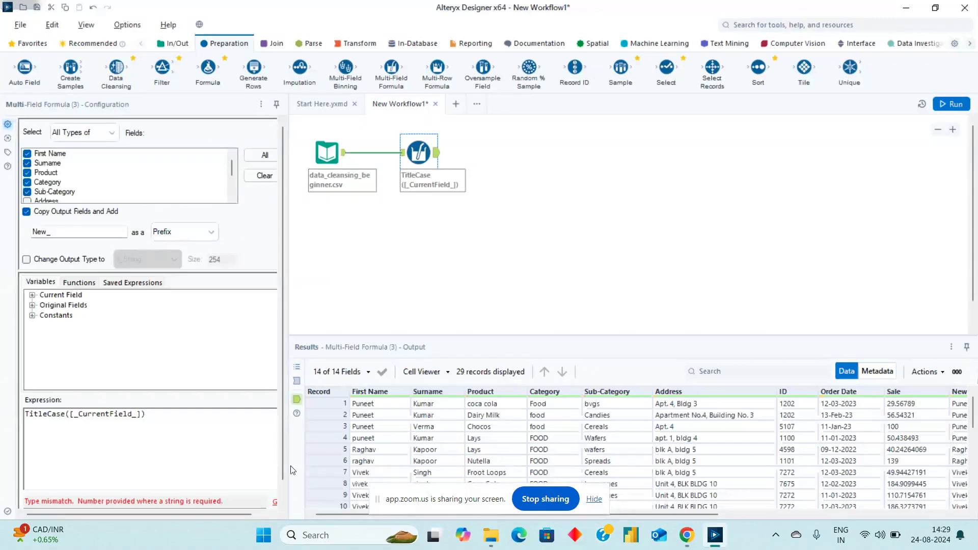
left_click(594, 500)
left_click(27, 212)
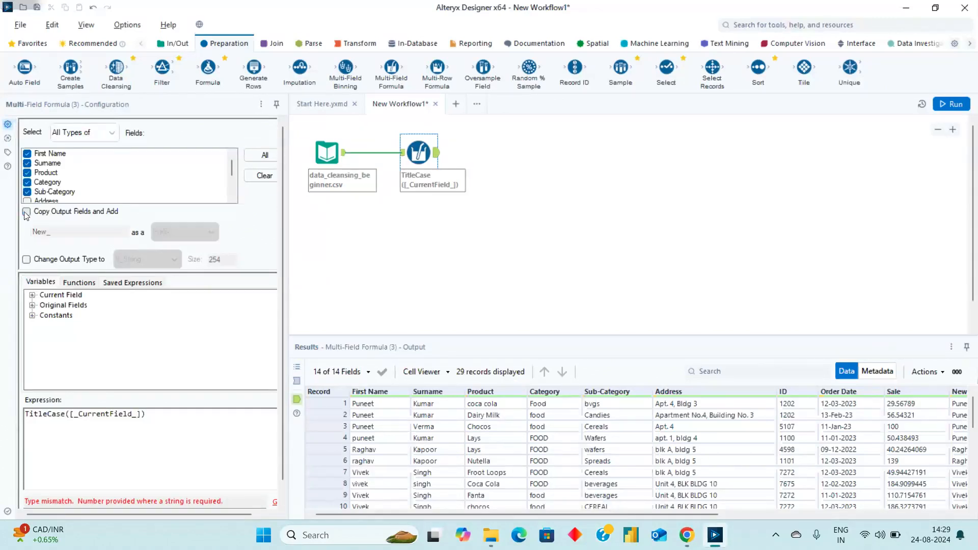
key("ctrl+r")
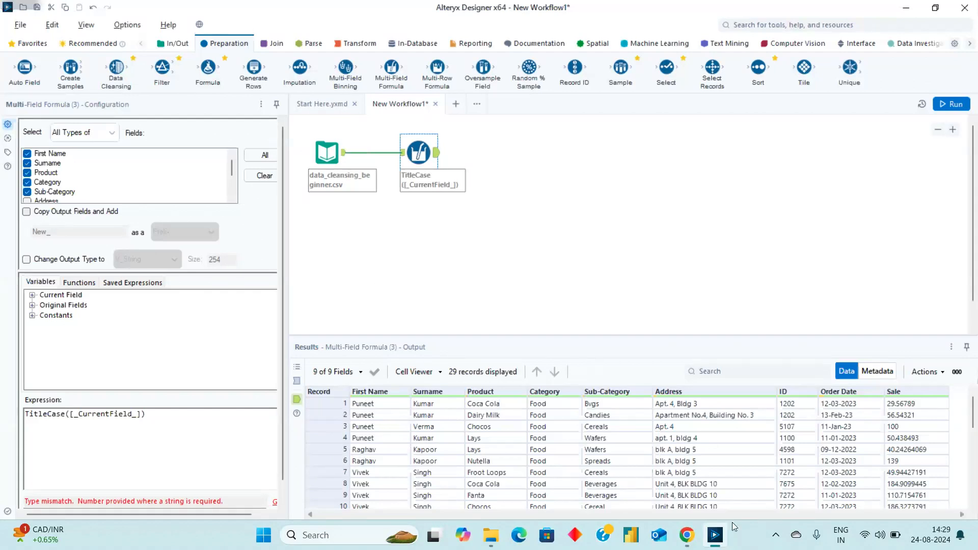
- Switch to the Zoom meeting in Chrome, dismiss the recording notice and stop the screen share
mouse_move(689, 539)
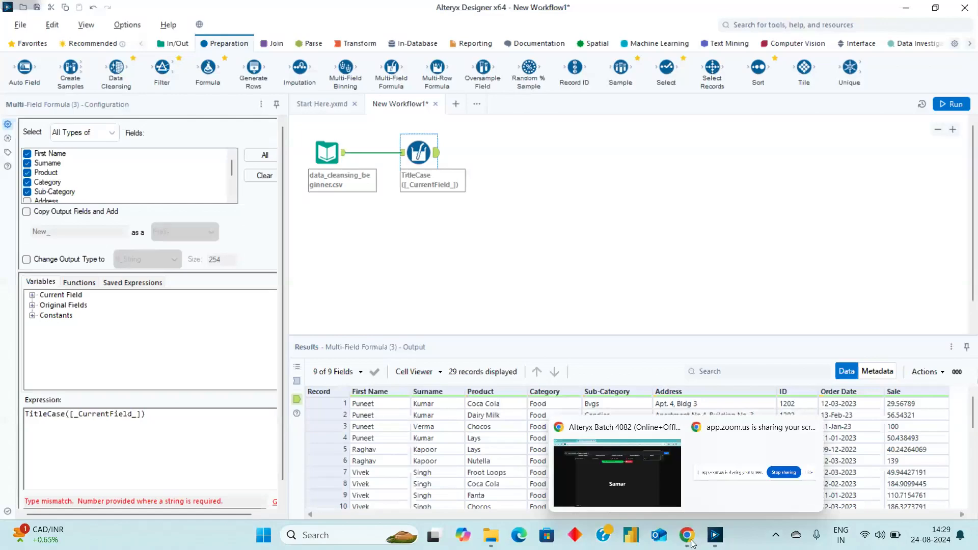
left_click(641, 485)
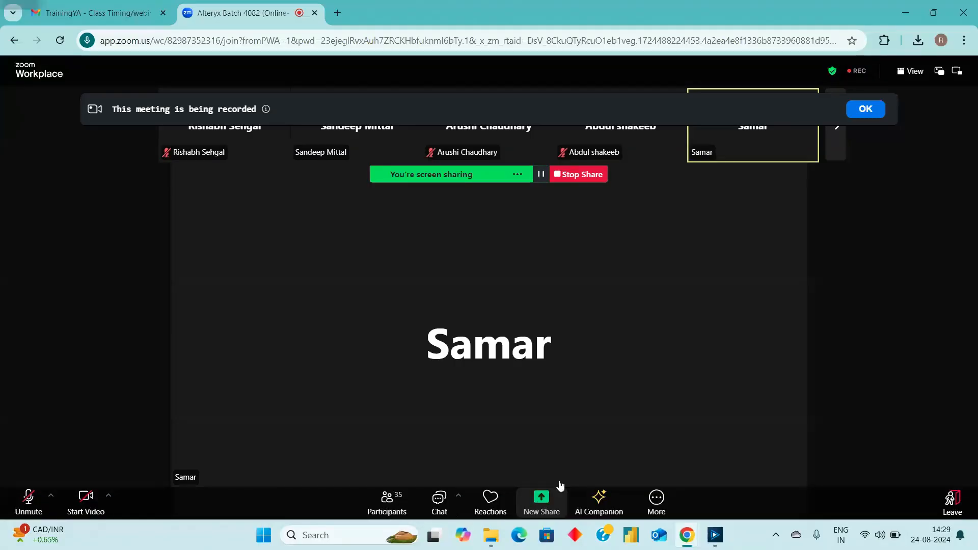
left_click(866, 112)
left_click(591, 176)
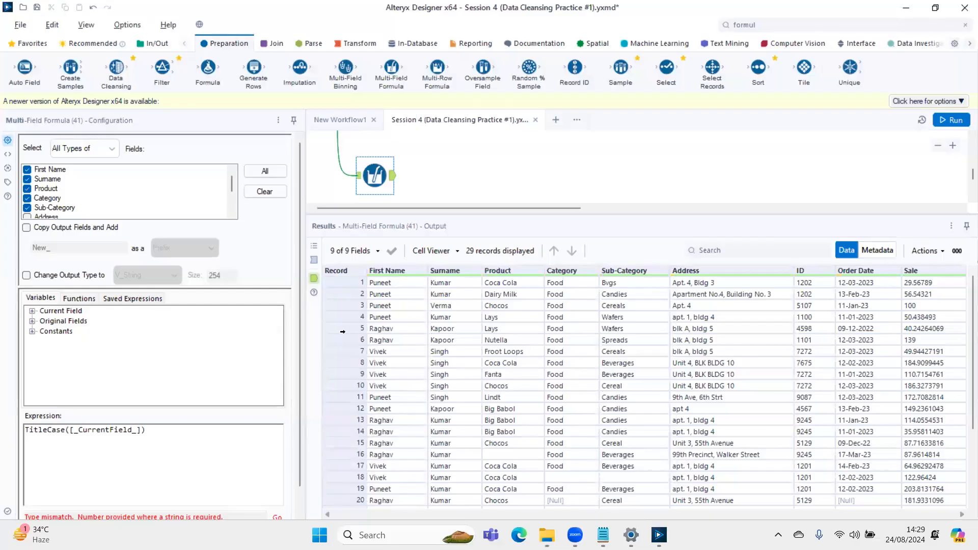
- Enable Copy Output Fields and Add with the New_ prefix in the TitleCase Multi-Field Formula, rerun the workflow and view the added fields
left_click(26, 228)
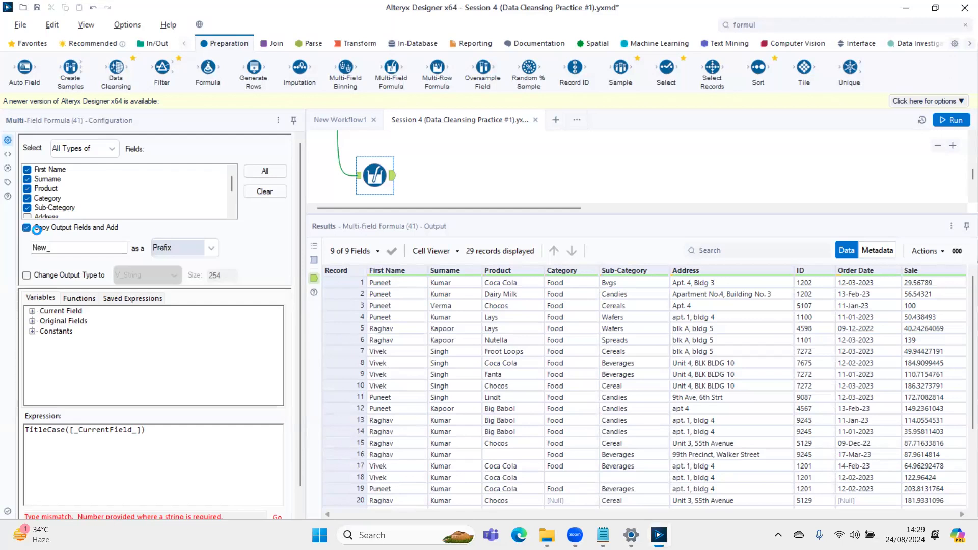
key("ctrl+r")
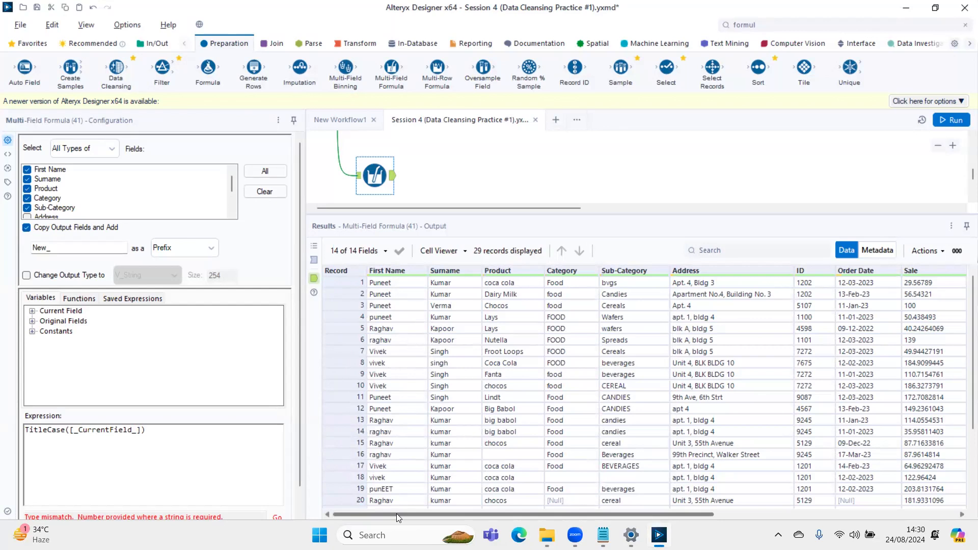
scroll(730, 412, "right", 5)
scroll(766, 466, "left", 5)
scroll(769, 466, "right", 5)
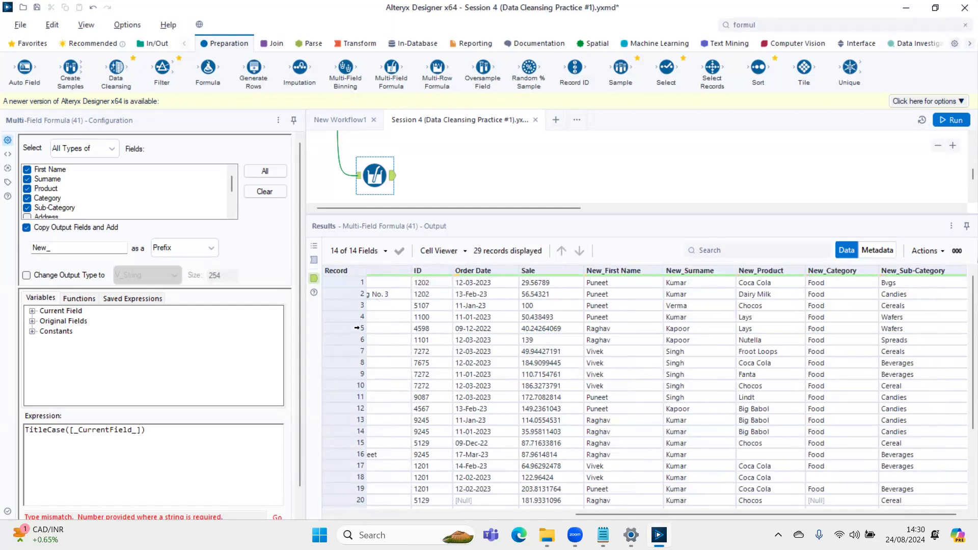
- Compare the original text columns with their New_ title-cased copies in the Multi-Field Formula output
left_click(51, 228)
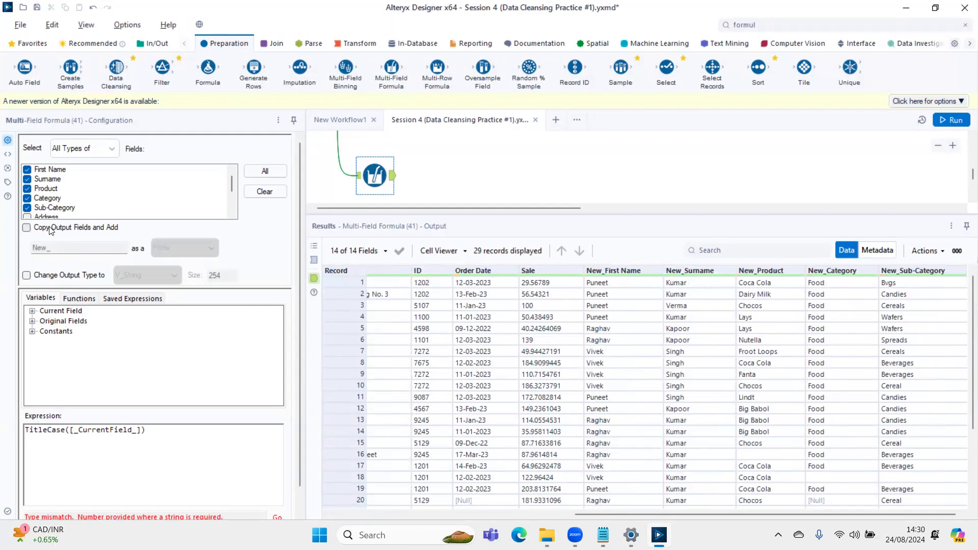
left_click(47, 230)
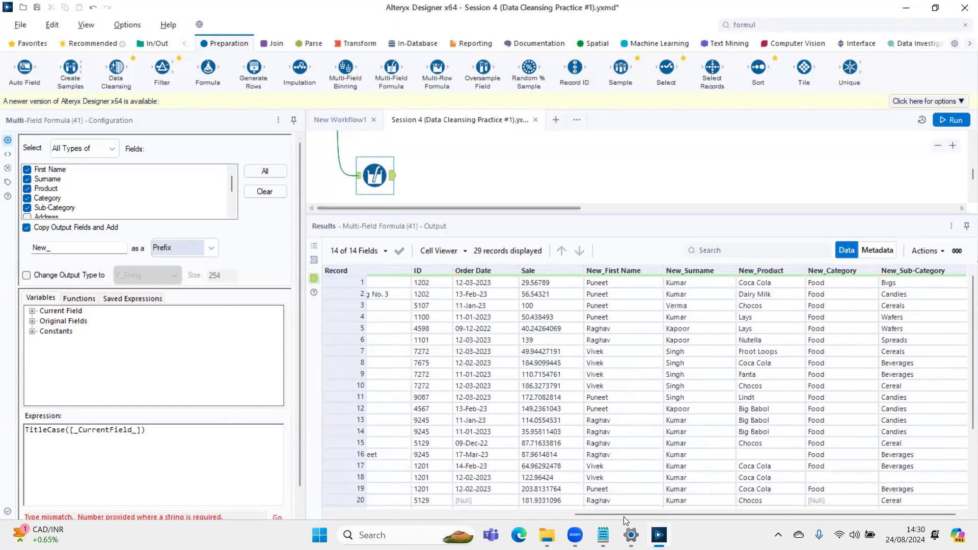
left_click_drag(619, 515, 399, 514)
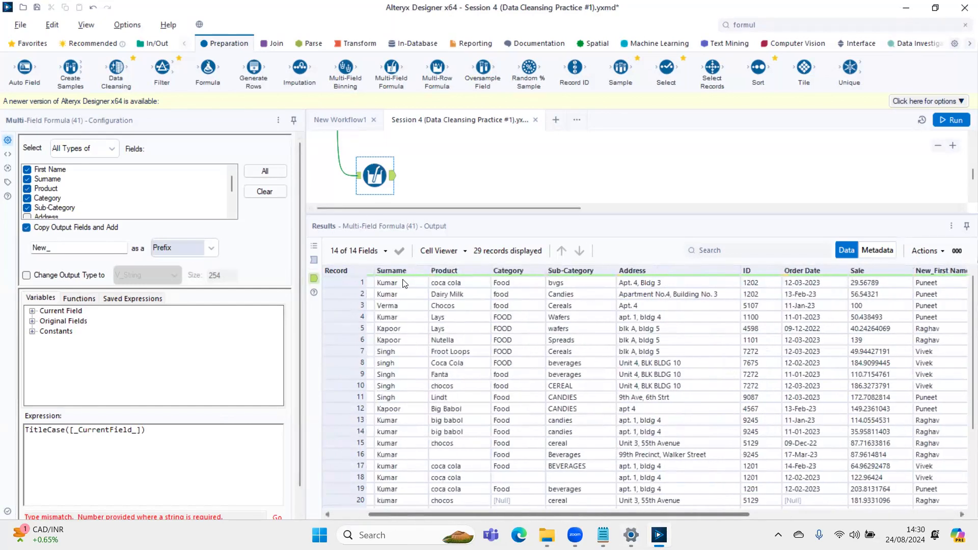
left_click_drag(405, 412, 392, 301)
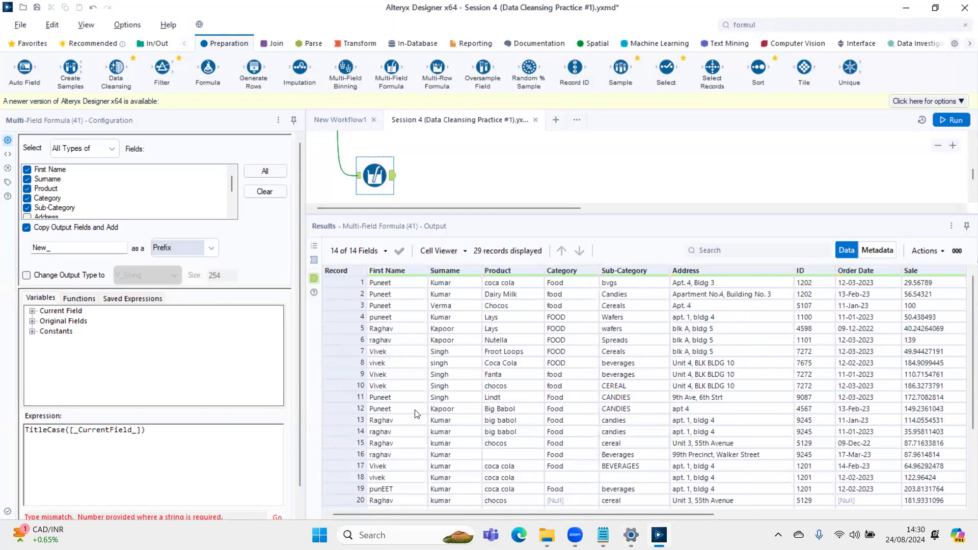
left_click_drag(380, 515, 622, 515)
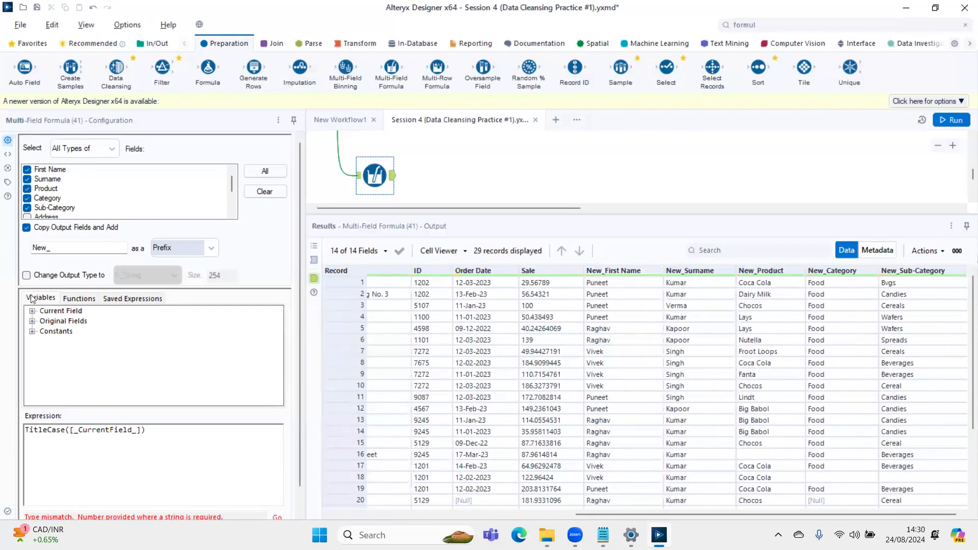
- Turn Copy Output Fields and Add back off, rerun the workflow and highlight the current-field variable in the TitleCase expression
left_click(35, 229)
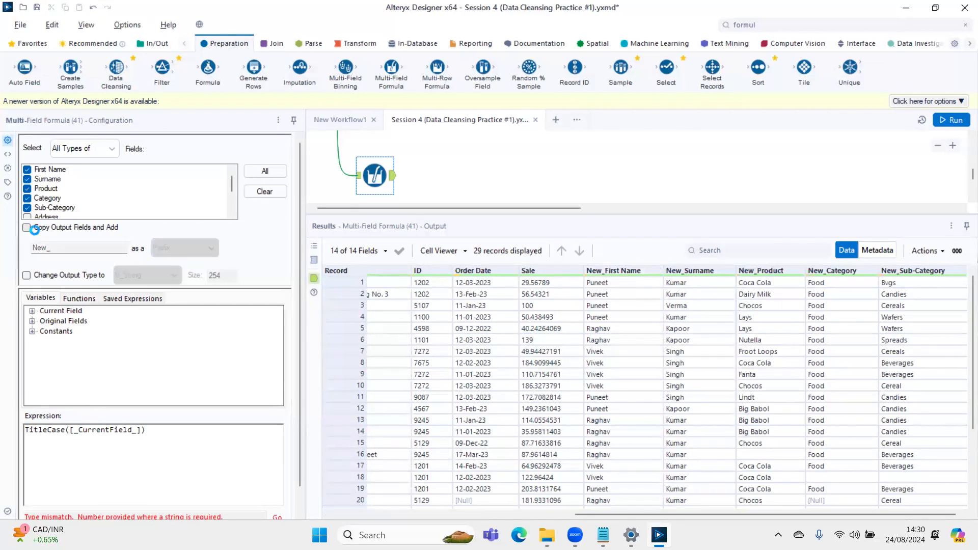
key("ctrl+r")
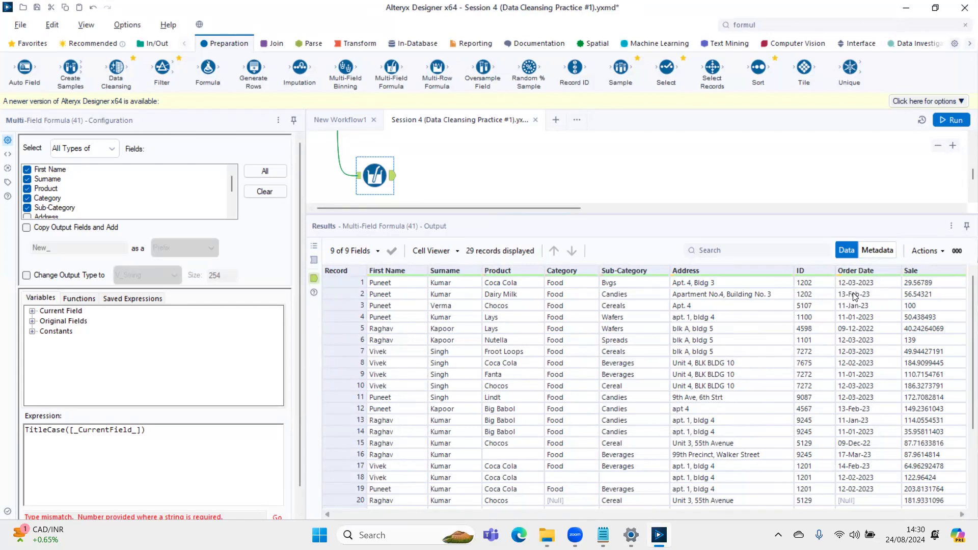
left_click_drag(83, 430, 123, 430)
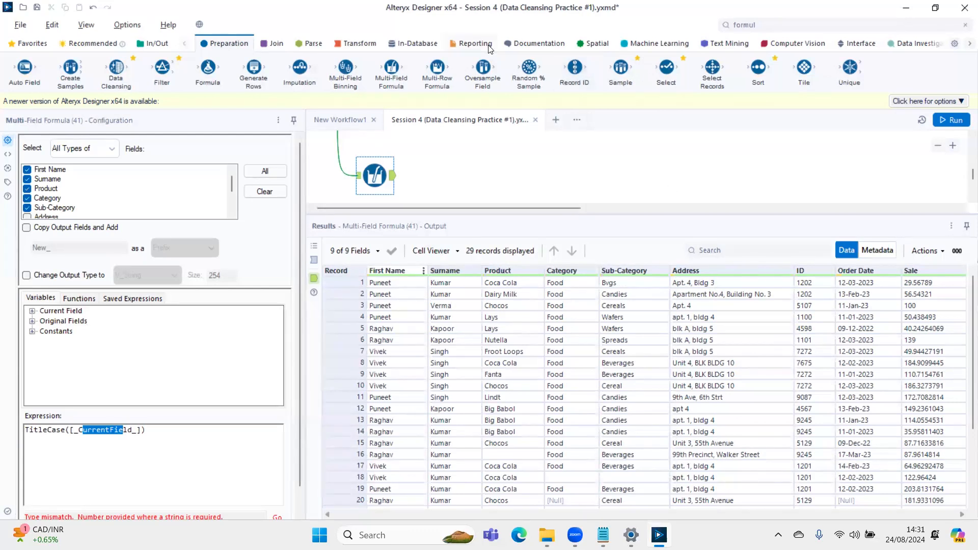
- Examine the title-cased output for blank cells in the Product, Category and Sub-Category columns against the task list
scroll(507, 151, "up", 5)
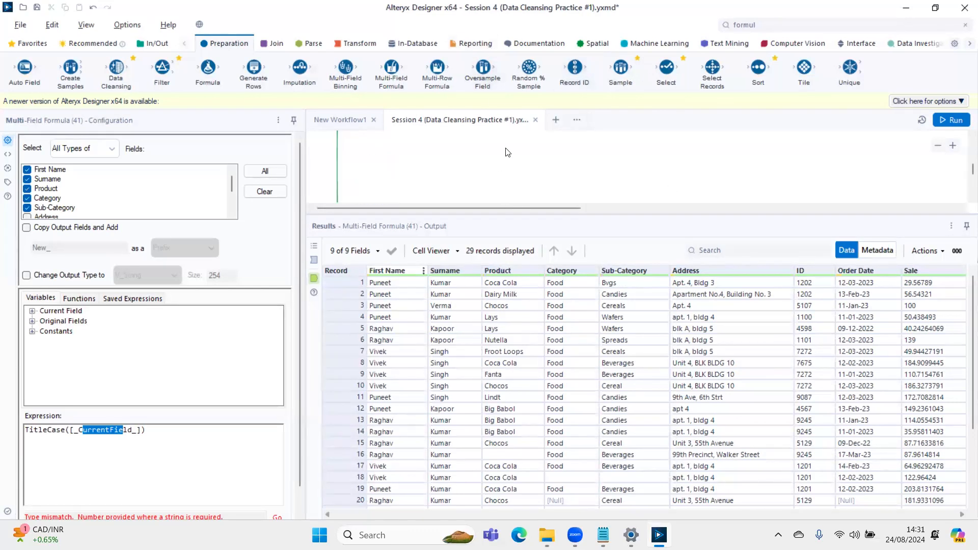
scroll(543, 167, "up", 2)
left_click_drag(514, 209, 524, 208)
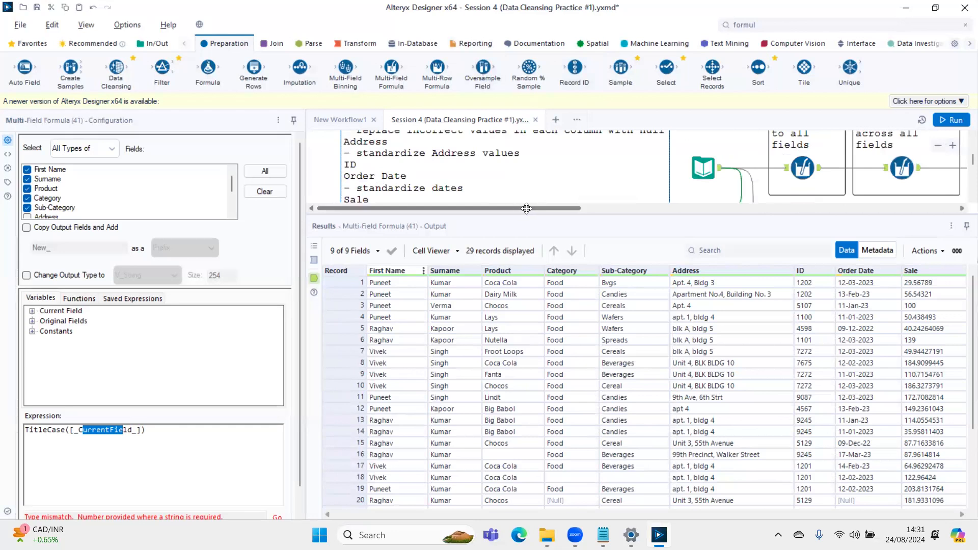
scroll(506, 201, "left", 1)
scroll(514, 383, "down", 3)
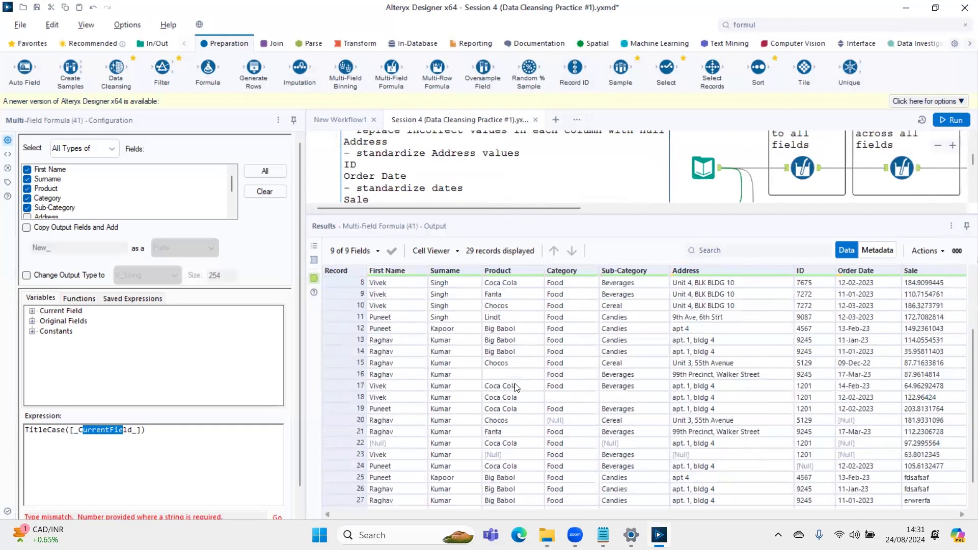
left_click(496, 370)
left_click(568, 397)
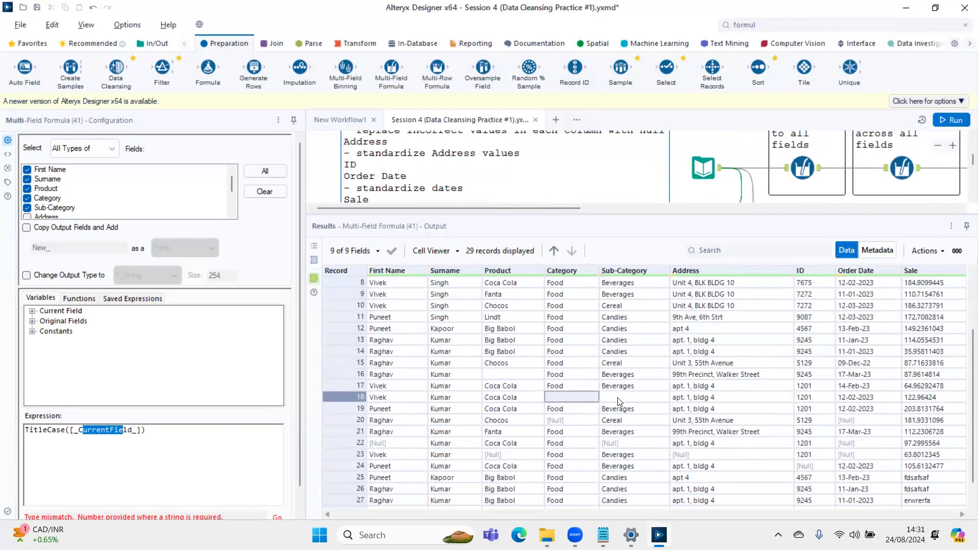
left_click(619, 399)
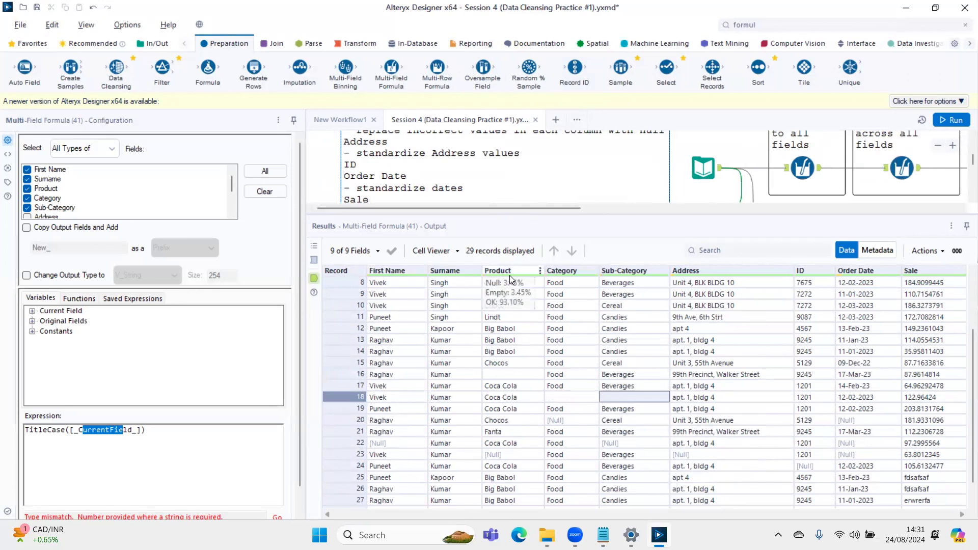
scroll(514, 283, "down", 1)
scroll(469, 181, "down", 3)
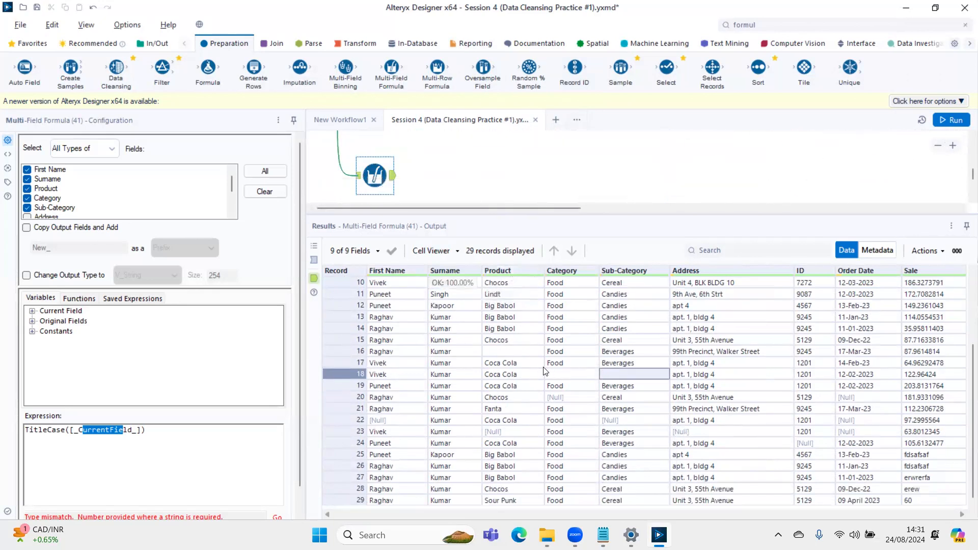
left_click(514, 350)
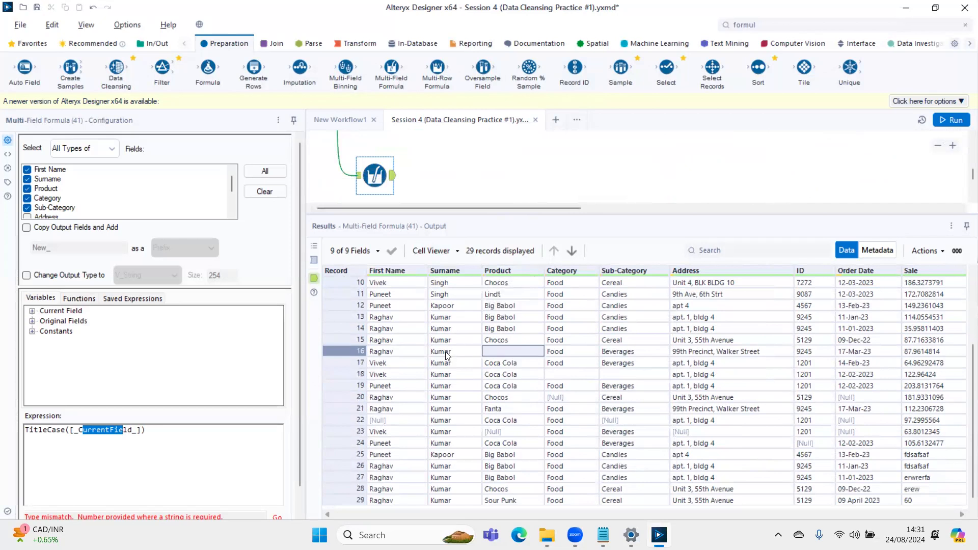
left_click(574, 375)
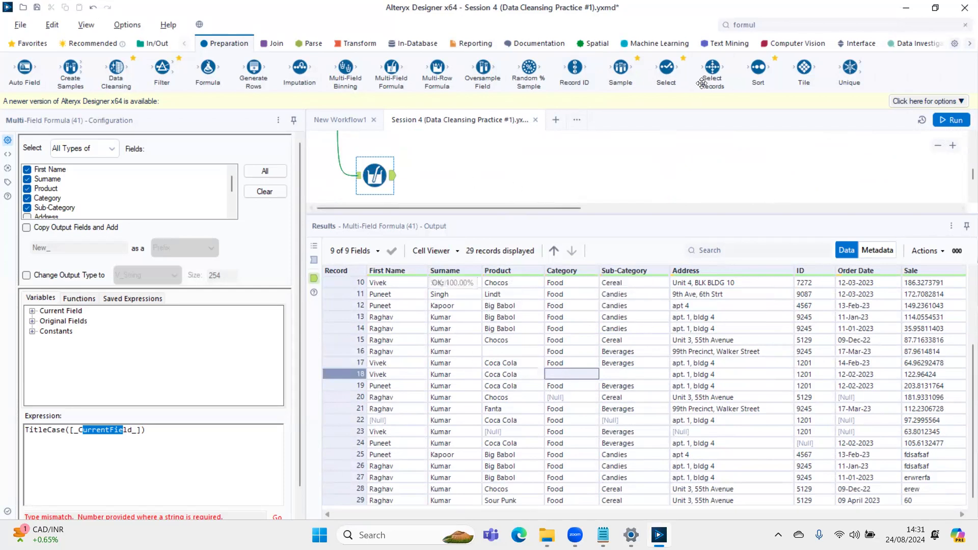
- Add a second Multi-Field Formula connected after the TitleCase one, and show the TitleCase tool's input records
left_click(762, 24)
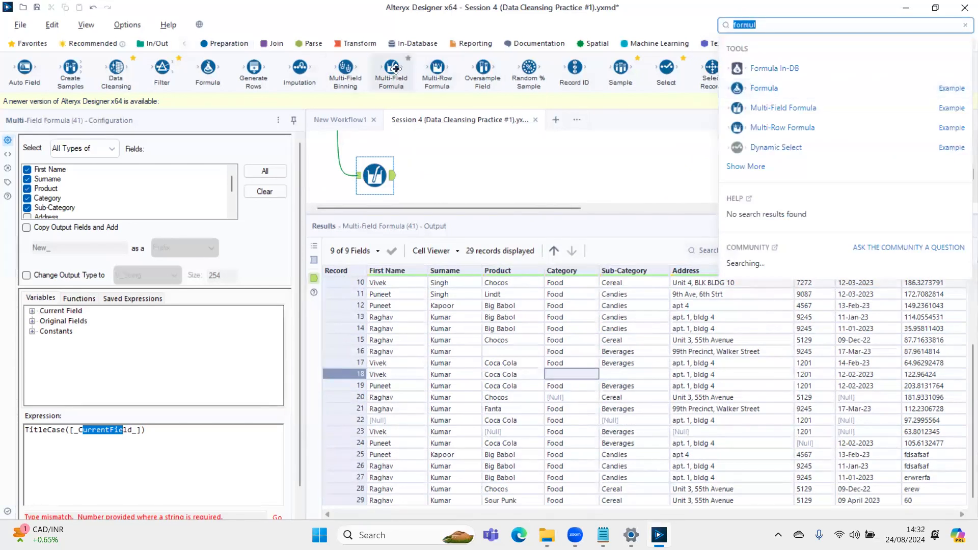
left_click_drag(395, 68, 442, 172)
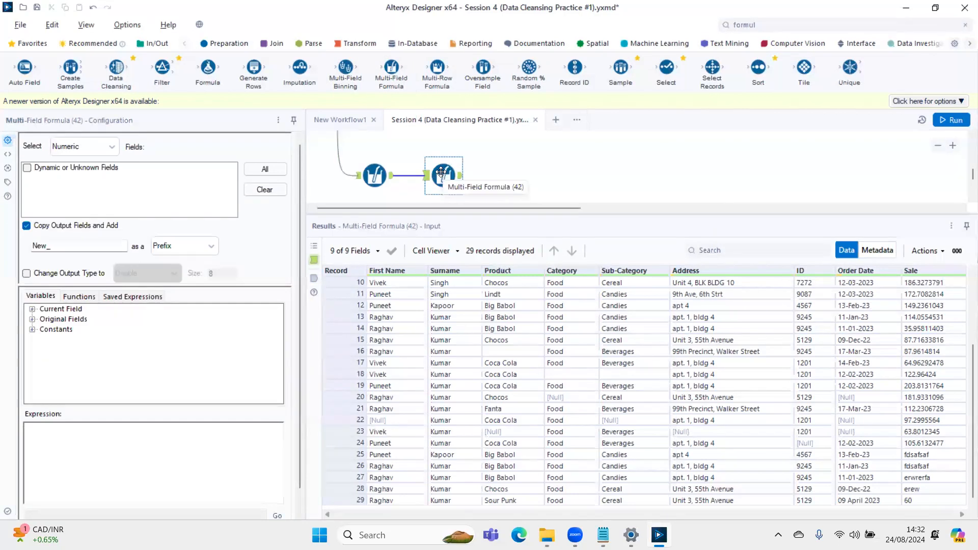
left_click(383, 175, "ctrl")
left_click(383, 175)
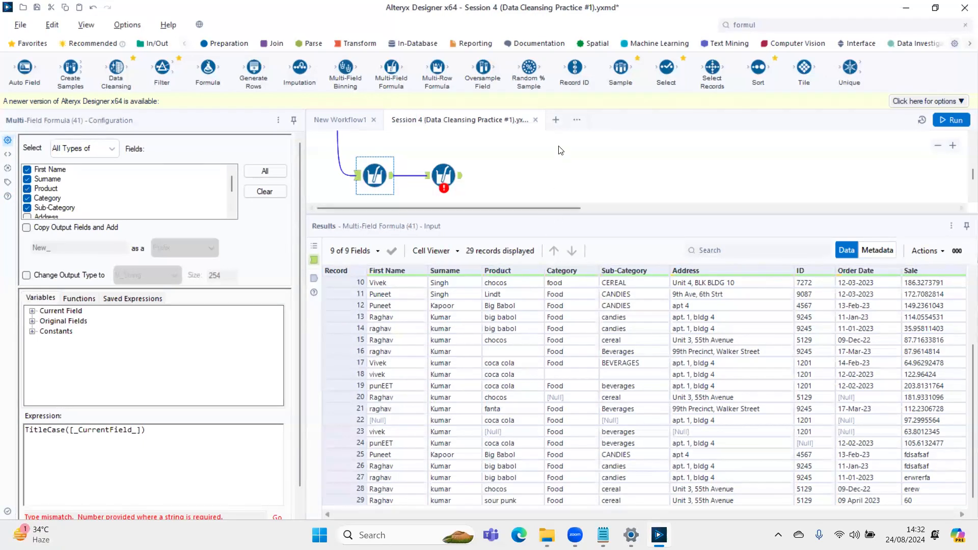
- Select the newly added Multi-Field Formula after checking the task list, and set its field selection to All Types of fields
scroll(560, 158, "up", 5)
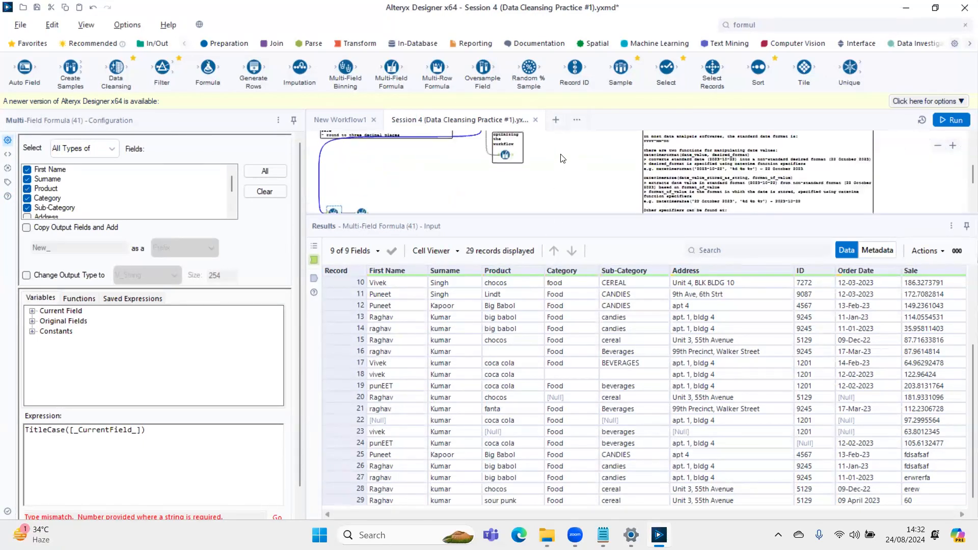
scroll(570, 172, "up", 3)
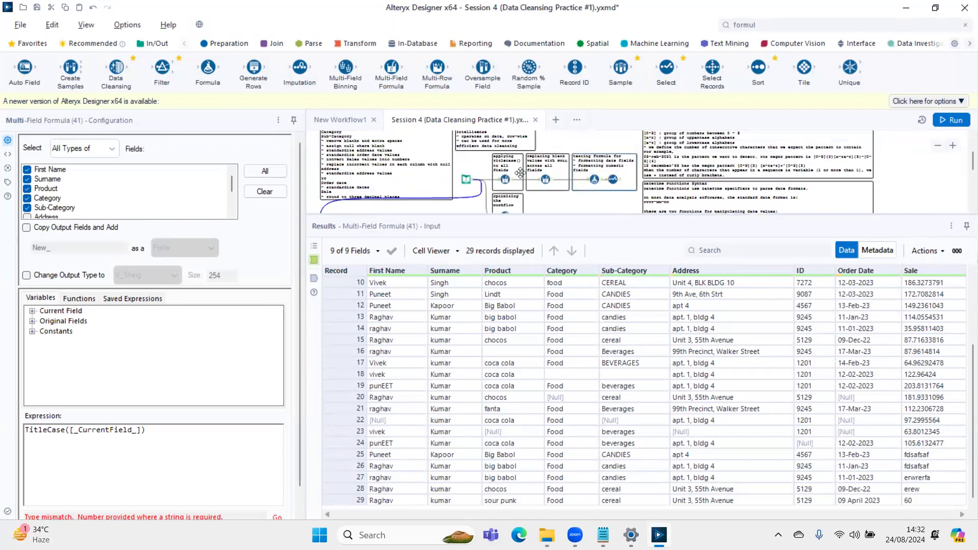
scroll(528, 199, "down", 1)
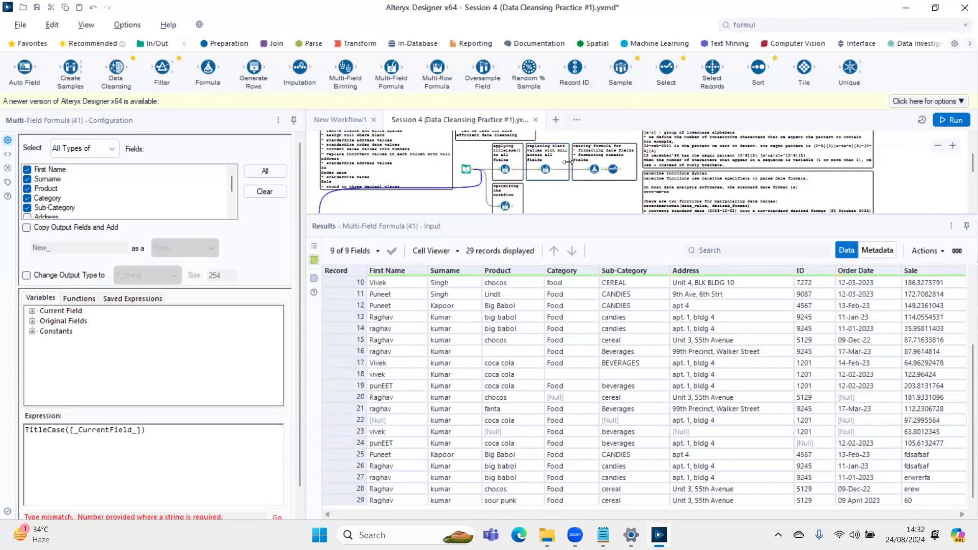
scroll(357, 176, "down", 5)
scroll(356, 176, "down", 3)
left_click(361, 171)
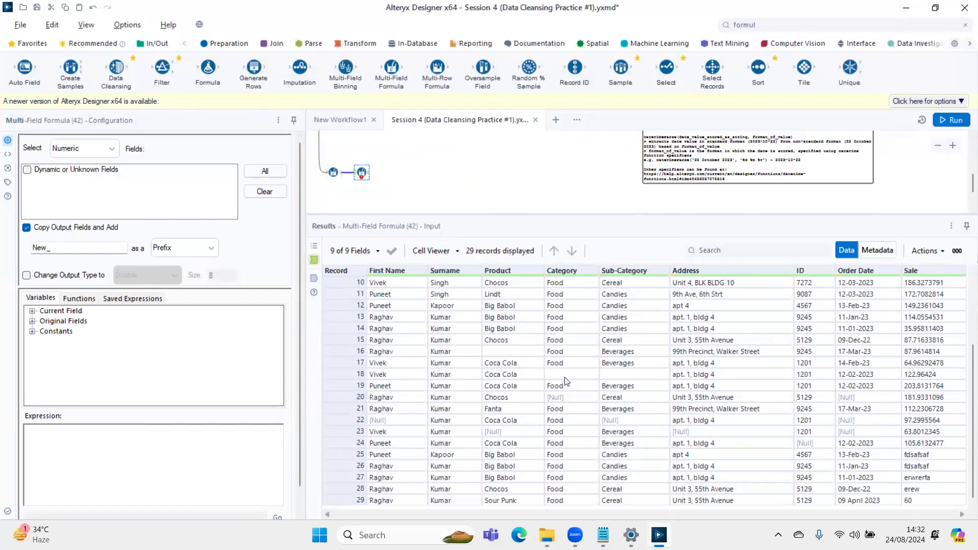
left_click(514, 351)
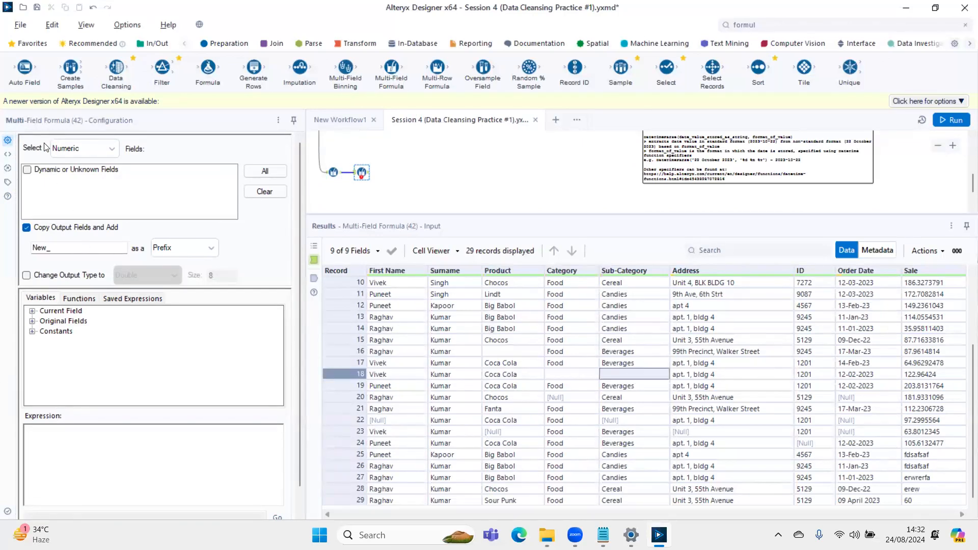
left_click(88, 148)
scroll(72, 204, "down", 2)
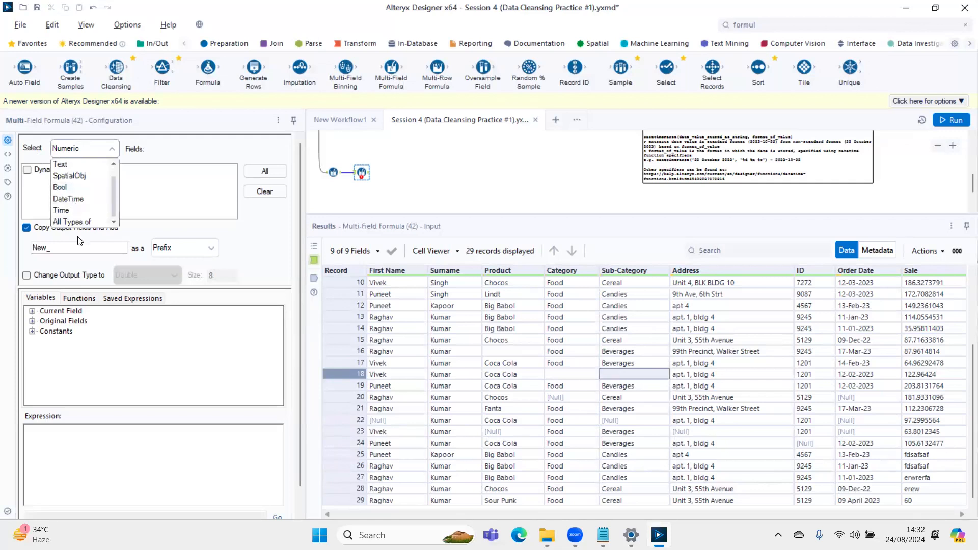
left_click(73, 223)
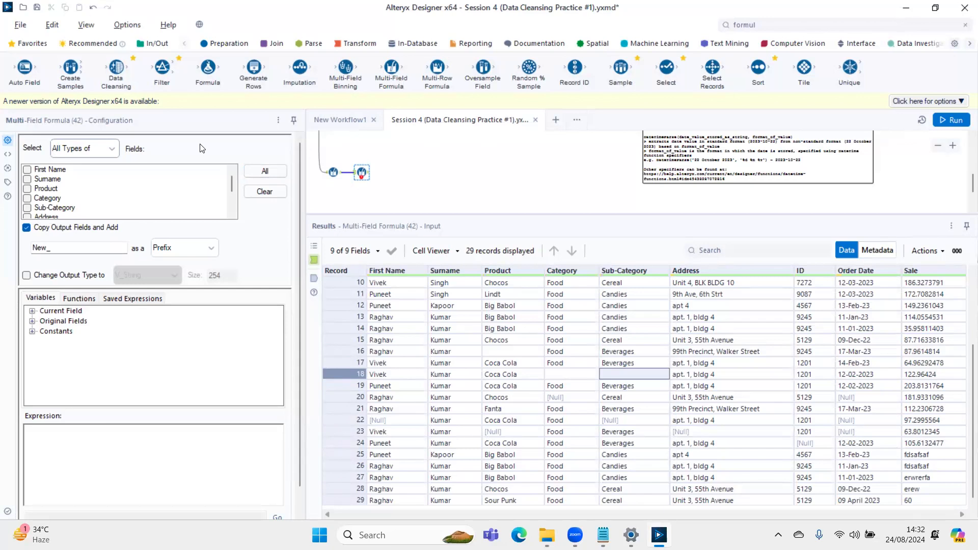
- Select all fields for the second Multi-Field Formula and turn off Copy Output Fields and Add
left_click(333, 167)
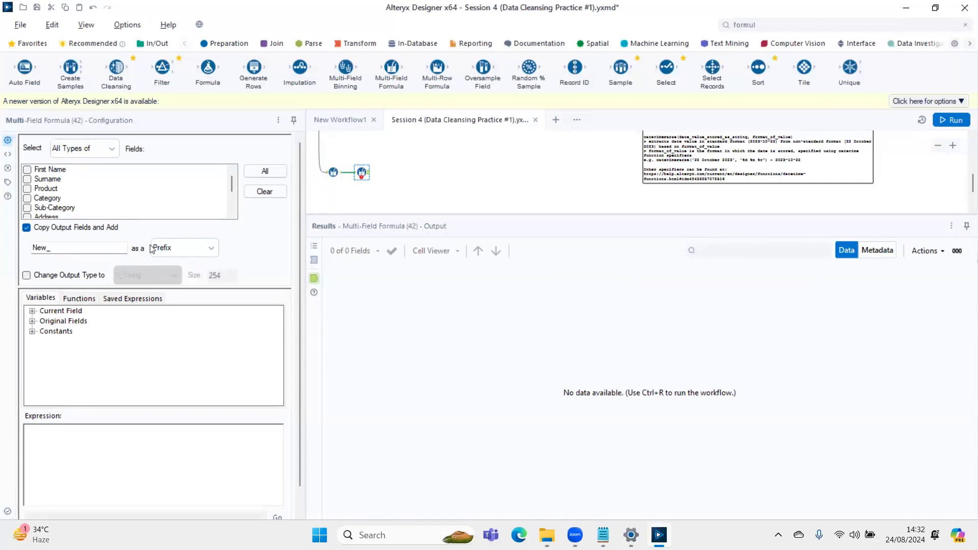
left_click(263, 171)
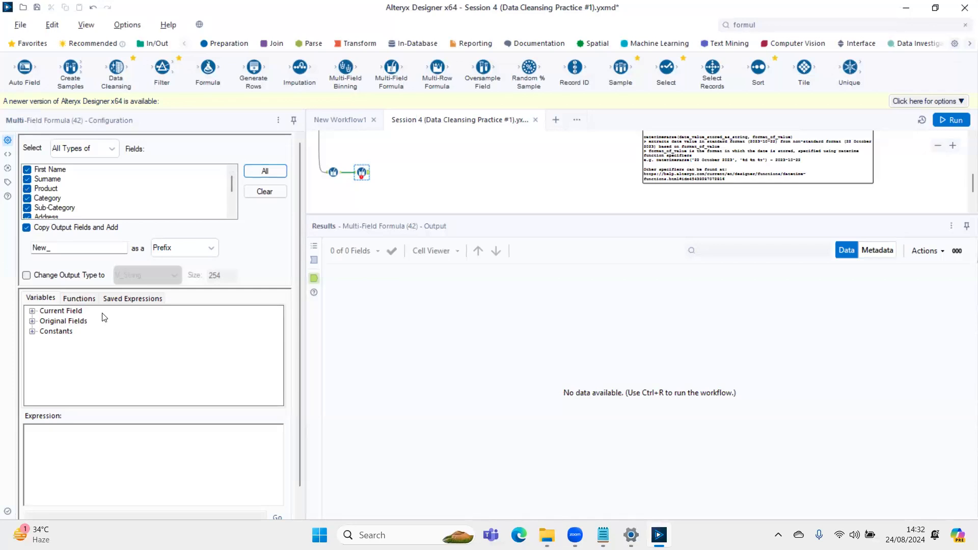
left_click(43, 229)
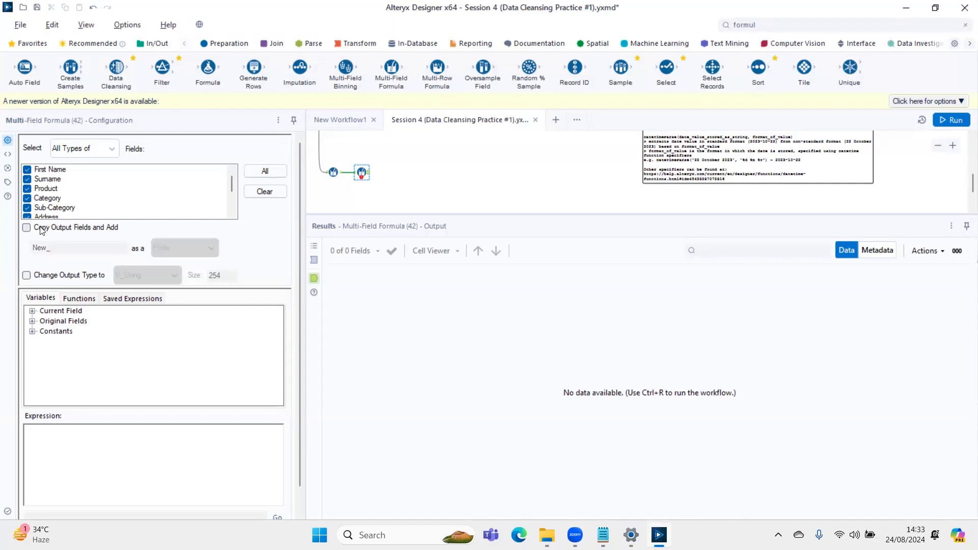
- Enter the expression IIF(IsEmpty([_CurrentField_]), Null(), [_CurrentField_]) for the second Multi-Field Formula
left_click(82, 455)
type("IIF(")
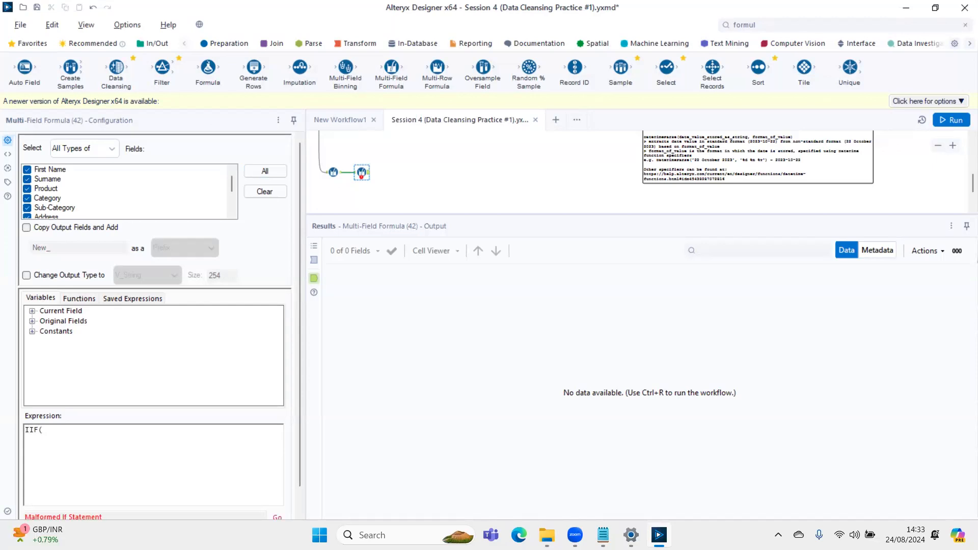
type("IsEmpty(")
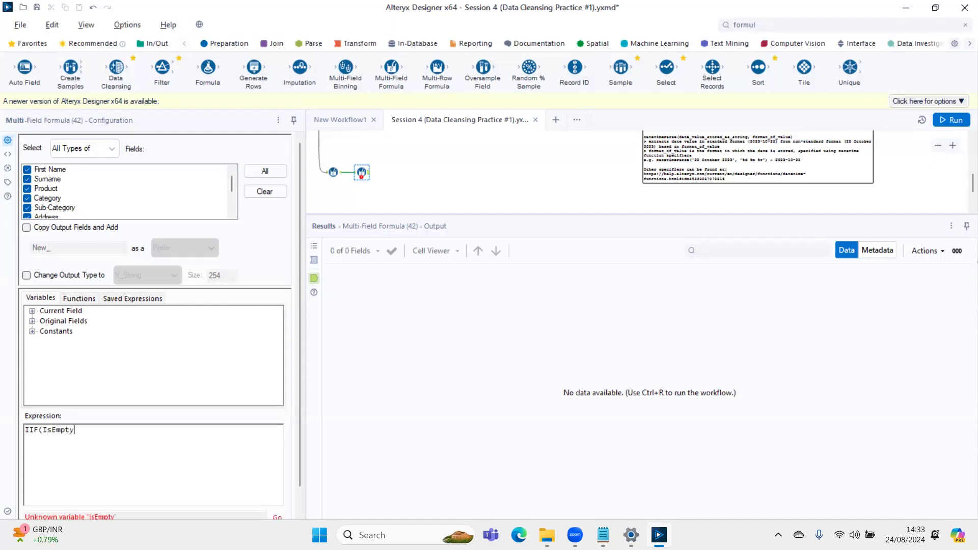
left_click(31, 311)
left_click(84, 321)
double_click(84, 321)
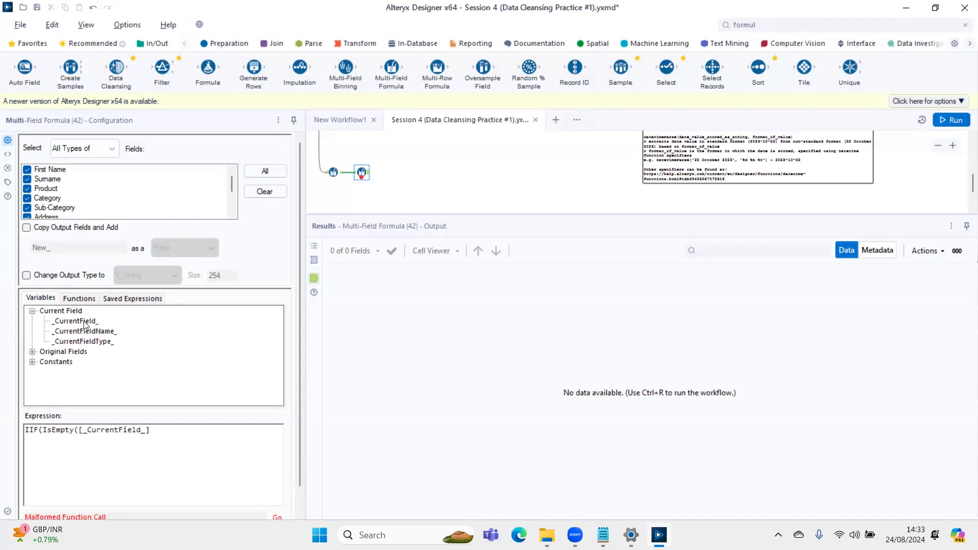
type("), Null(),")
double_click(76, 322)
type(")")
- Copy the whole IIF expression into a new Notepad tab and maximize the Notepad window
key("ctrl+a")
key("ctrl+c")
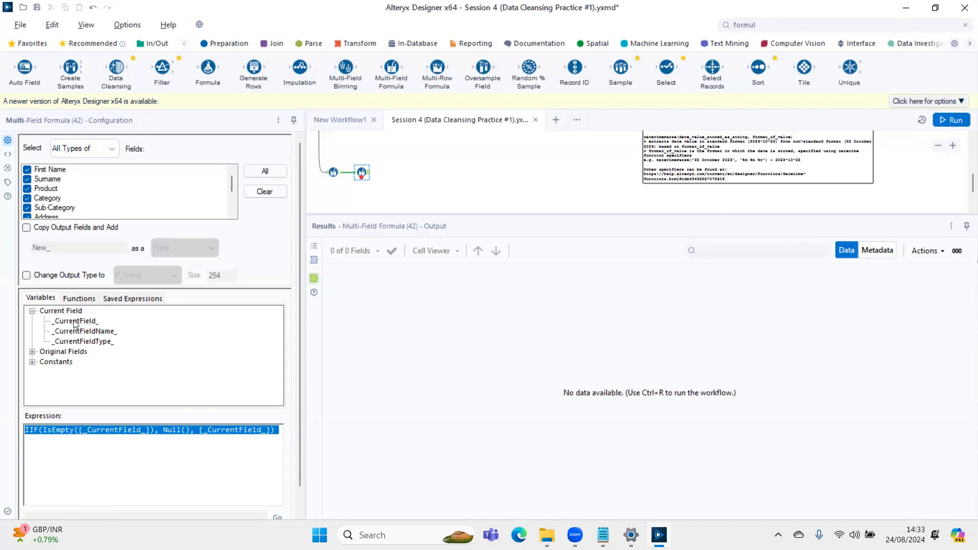
key("alt+Tab")
key("alt+Tab")
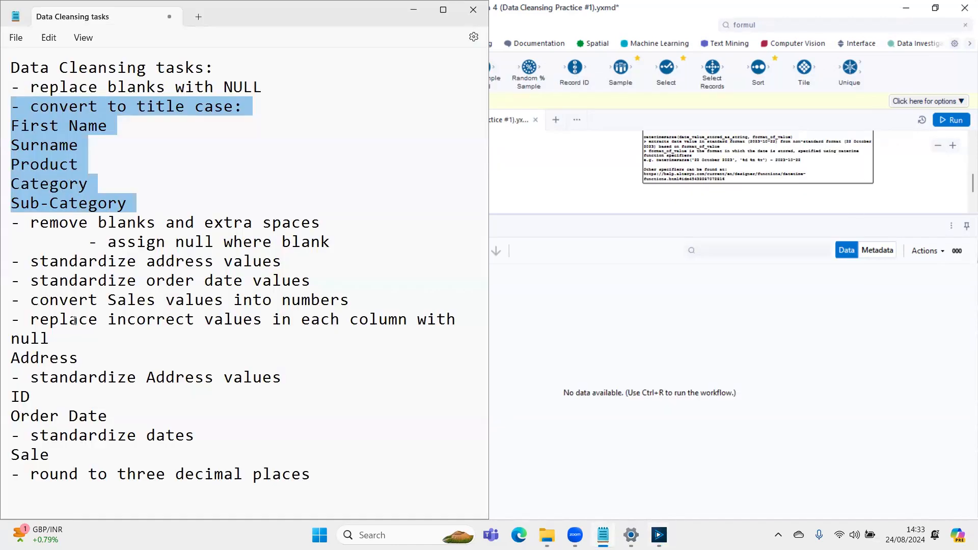
key("ctrl+n")
key("ctrl+v")
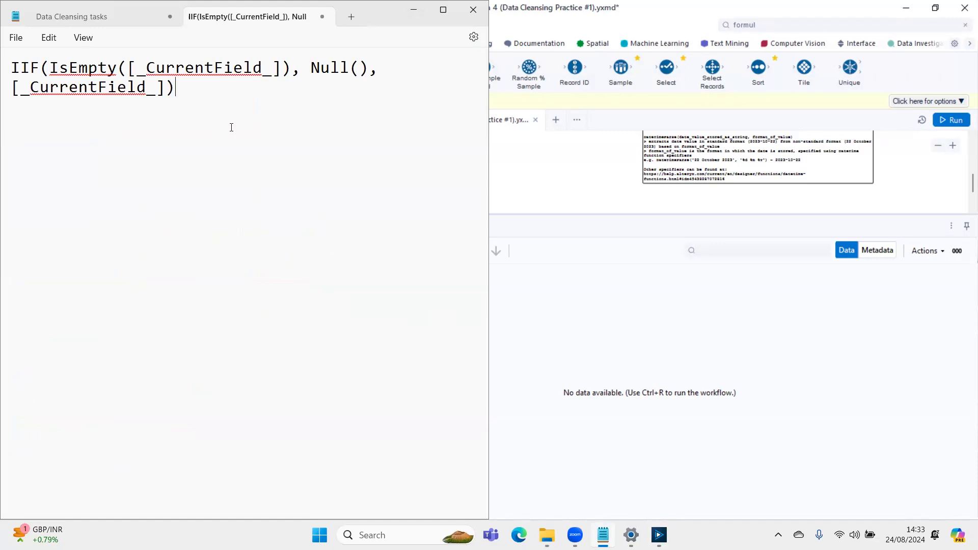
key("super+Up")
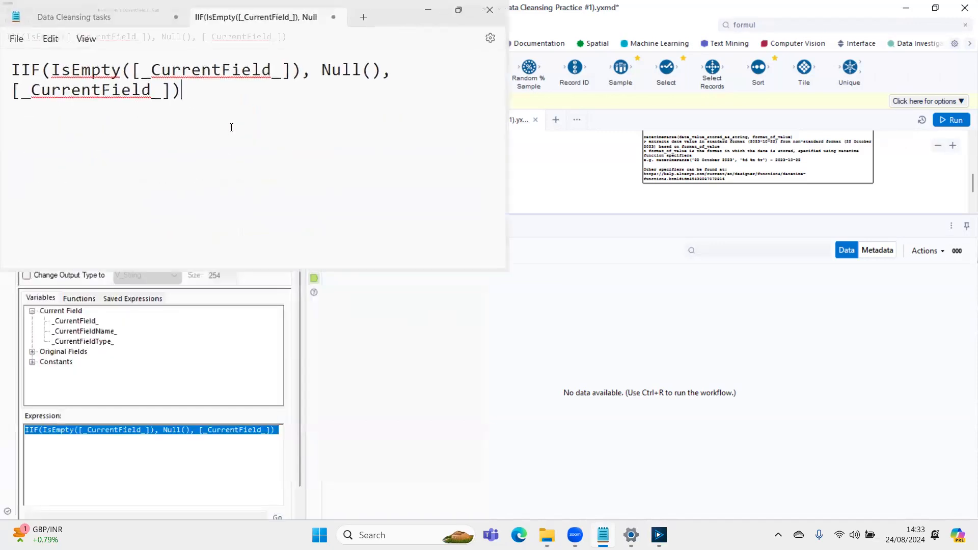
- Add the note "IIF() - if and only if" beneath the pasted expression, followed by blank lines
key("Return")
key("Return")
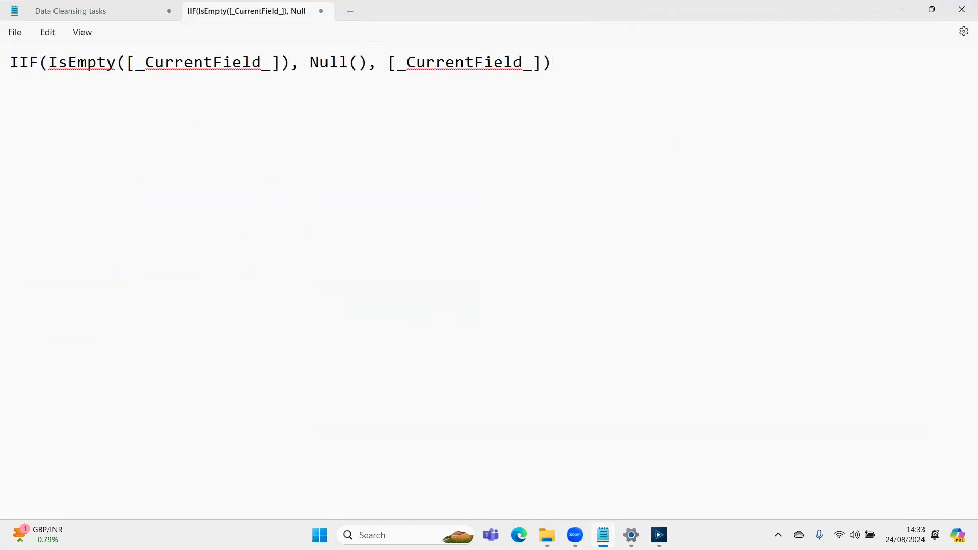
type("IIF() - if and")
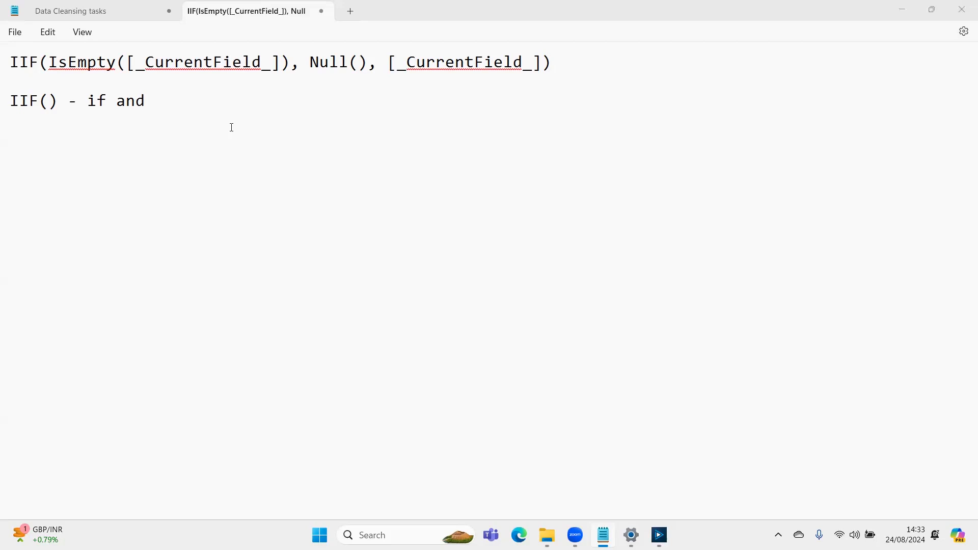
key("alt+Tab")
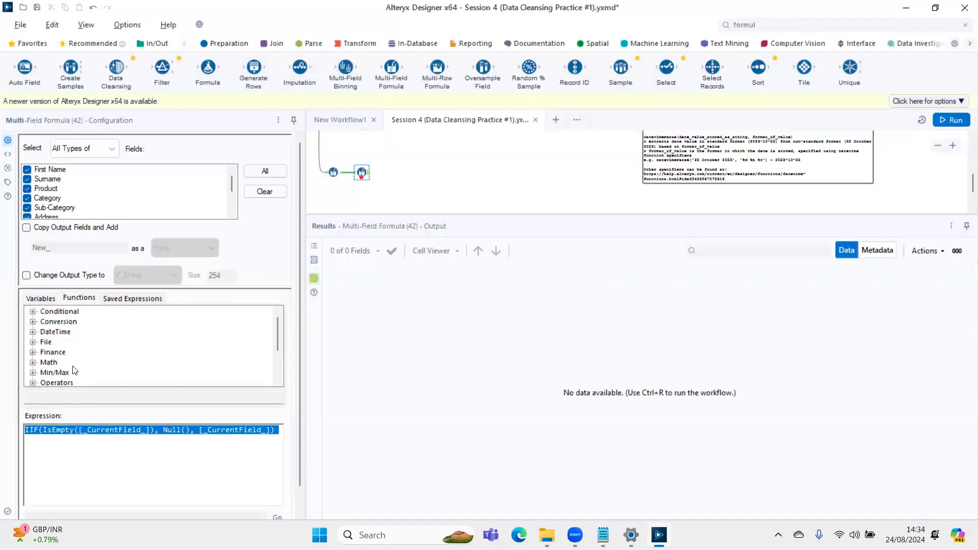
key("alt+Tab")
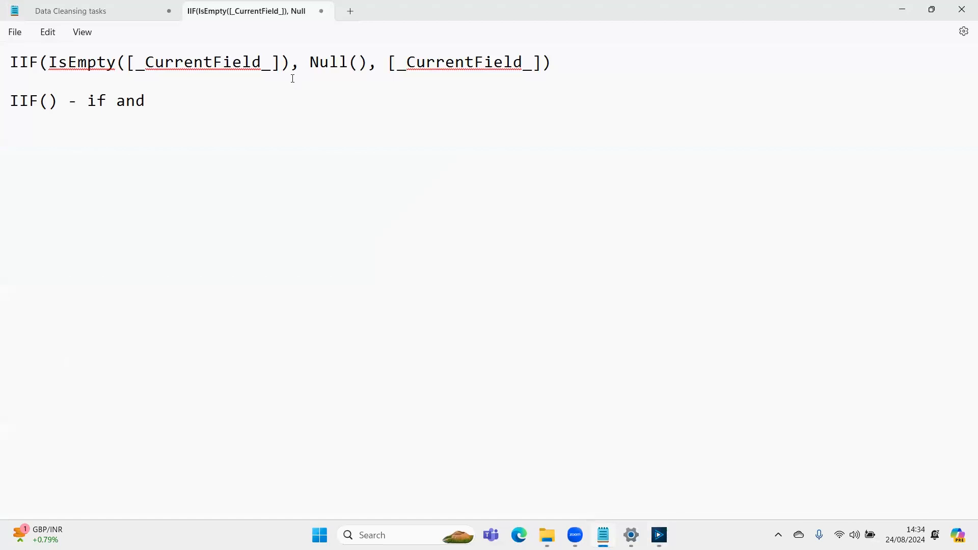
type("only if")
key("Return")
key("Return")
key("Return")
- Highlight the whole pasted expression and its IsEmpty([_CurrentField_]) condition to review the first IIF argument
key("Up")
key("Up")
key("Up")
key("shift+Down")
key("shift+Left")
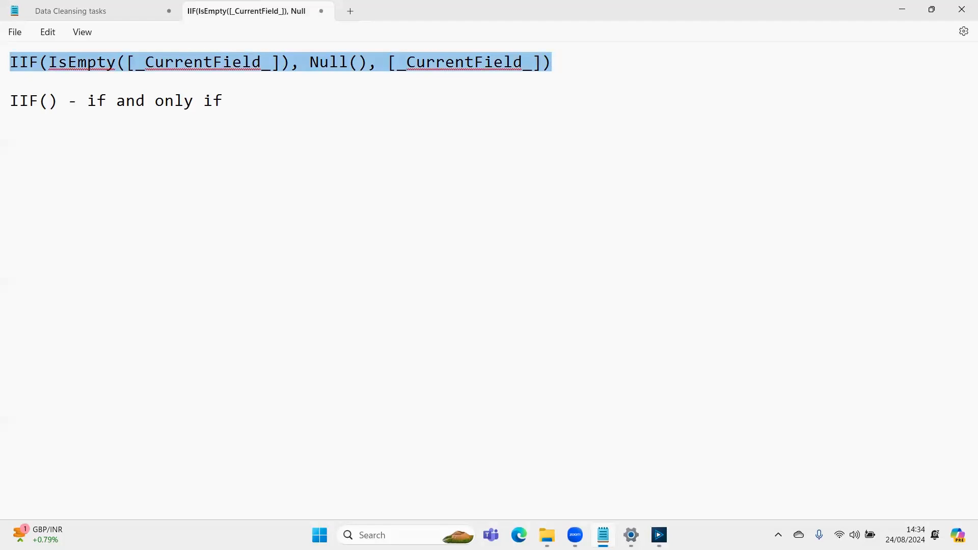
key("Left")
key("Down")
key("Up")
key("Right")
key("Right")
key("Right")
key("Right")
key("shift+Right")
key("Right")
key("ctrl+Right")
key("Right")
key("Right")
key("Right")
key("Left")
key("Left")
key("shift+Right")
key("shift+Right")
key("shift+Right")
key("shift+Right")
key("shift+Right")
key("shift+Right")
key("shift+Right")
key("shift+Right")
key("shift+Right")
key("shift+Right")
key("shift+Right")
key("shift+Right")
key("shift+Right")
key("shift+Right")
key("shift+Right")
- Highlight Null() and the final [_CurrentField_] in the expression to review IIF's true and false results
key("shift+Right")
key("Left")
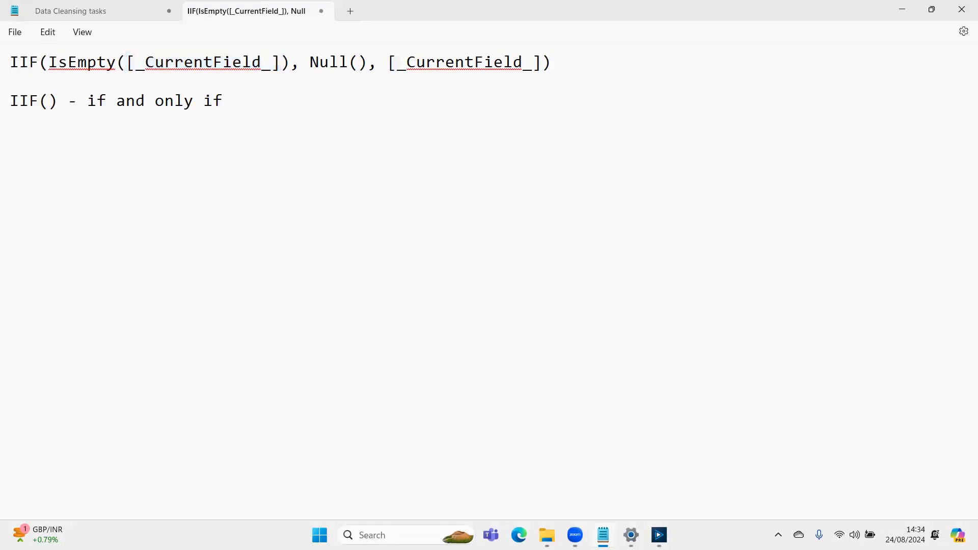
key("Right")
key("Right")
key("Right")
key("Right")
key("Right")
key("Right")
key("Right")
key("Right")
key("Right")
key("Right")
key("Right")
key("Right")
key("Right")
key("Right")
key("Right")
key("Right")
key("Right")
key("Right")
key("Right")
key("shift+Right")
key("shift+Right")
key("shift+Right")
key("shift+Right")
key("shift+Right")
key("shift+Right")
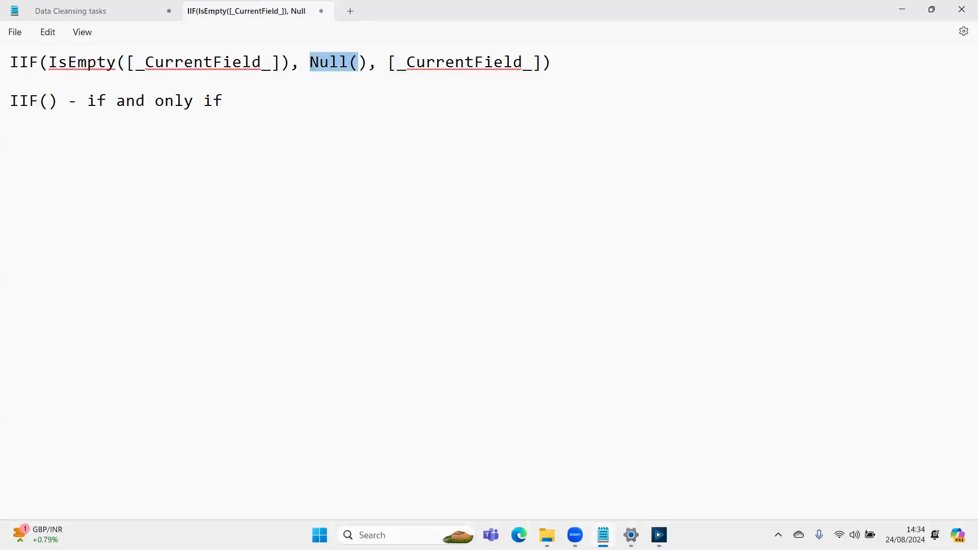
key("Right")
key("Right")
key("Right")
key("shift+Right")
key("shift+Right")
key("shift+Right")
key("shift+Right")
key("shift+Right")
key("shift+Right")
key("shift+Right")
key("shift+Right")
key("shift+Right")
key("shift+Right")
key("shift+Right")
key("shift+Right")
key("shift+Right")
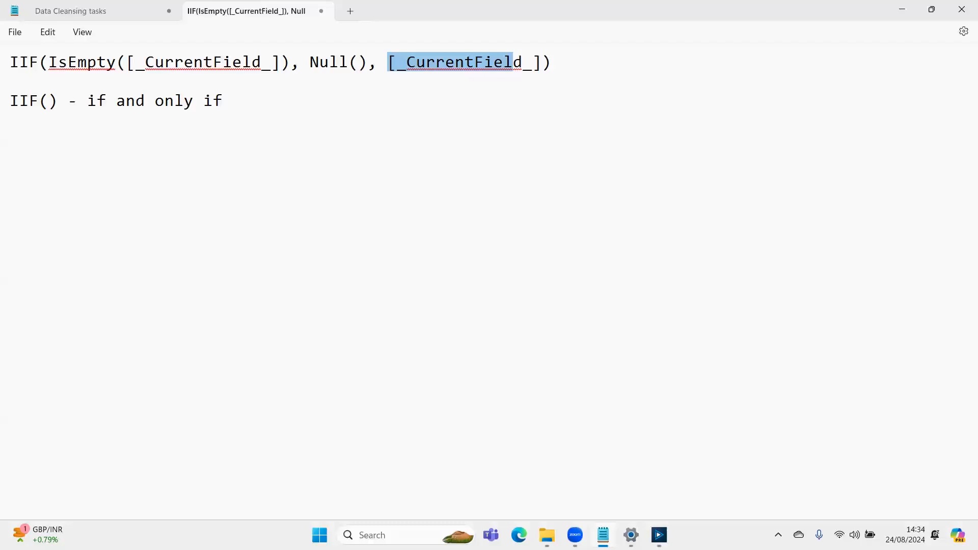
key("shift+Right")
key("shift+Right")
key("shift+Right")
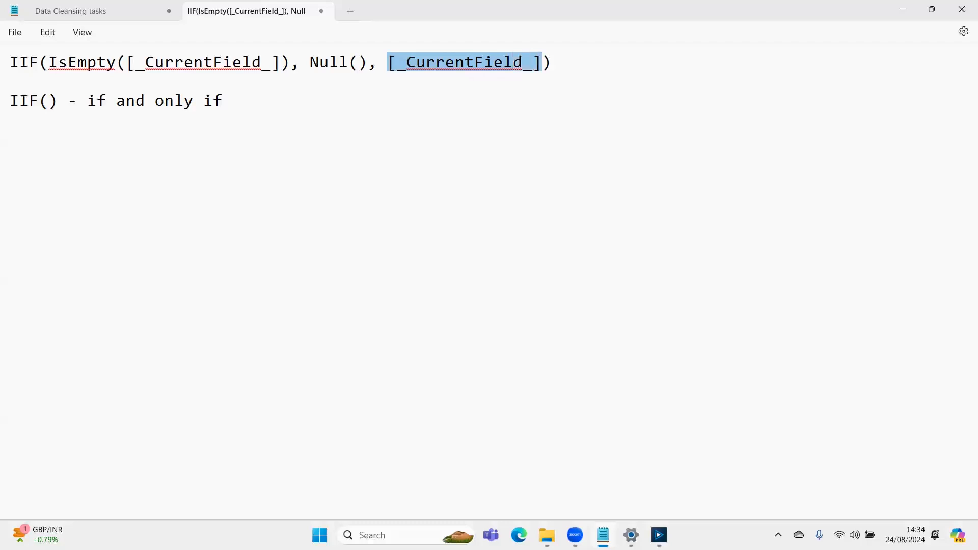
- Add the example line "Profit > 0, Profitable, Non-Profitable" below the IIF note
key("Down")
key("Down")
key("Down")
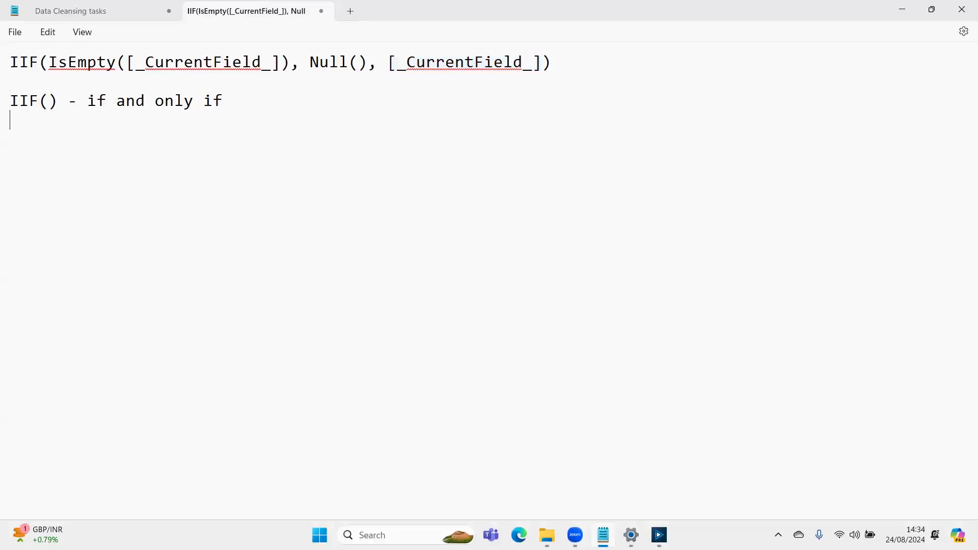
type("Profit > 0, P")
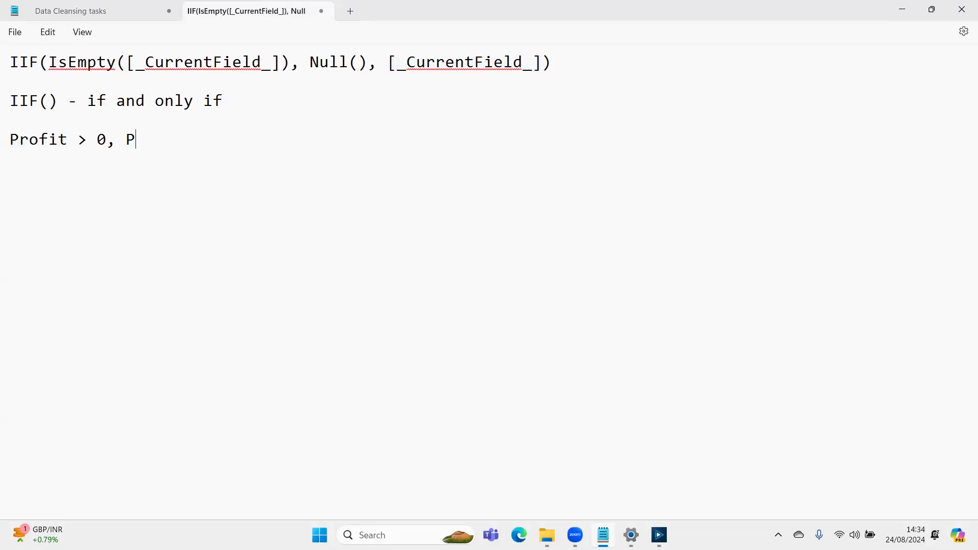
type("rofitavl")
key("BackSpace")
key("BackSpace")
type("ble,")
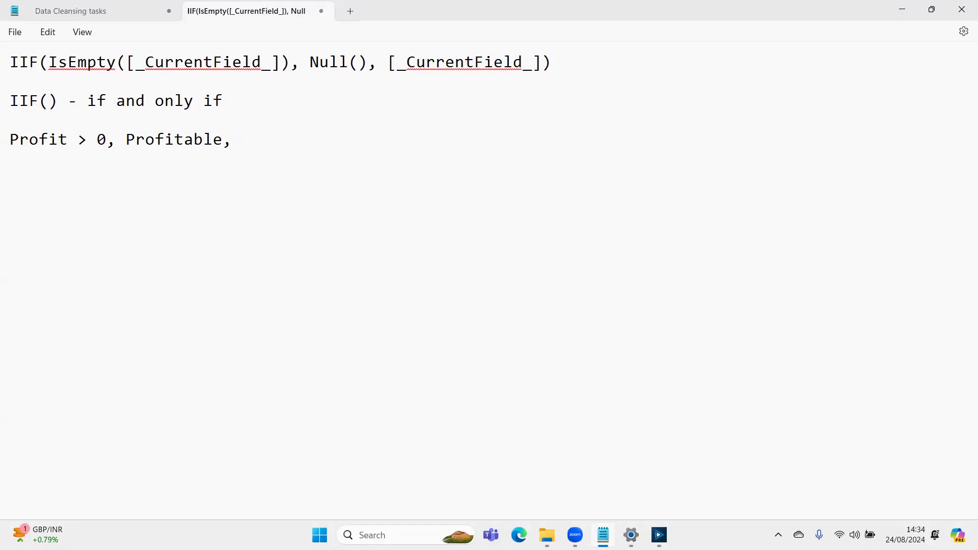
type(" Non-Profitable")
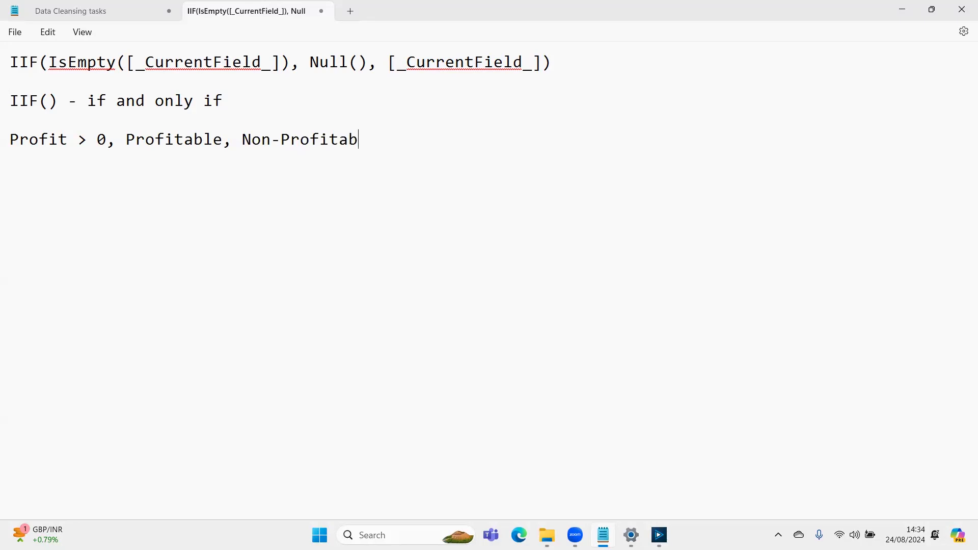
key("Up")
key("Up")
key("Up")
- Switch back to Alteryx Designer, run the workflow and select the second Multi-Field Formula to show its output
key("alt+Tab")
key("alt+shift+Tab")
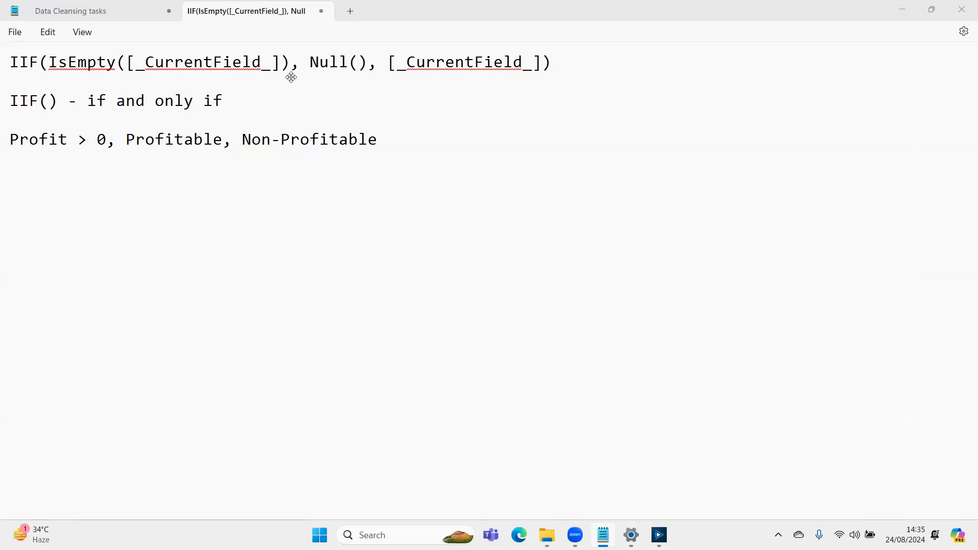
key("alt+Tab")
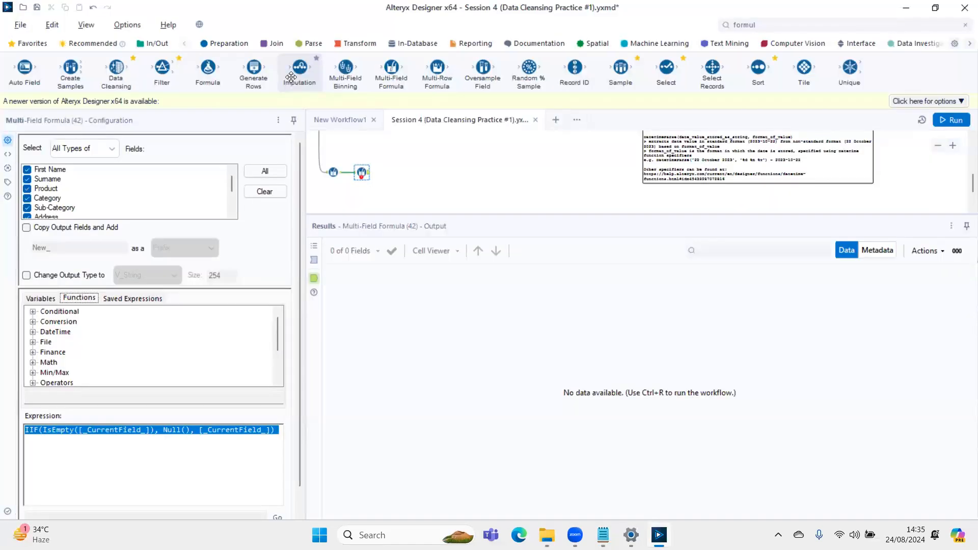
key("ctrl+r")
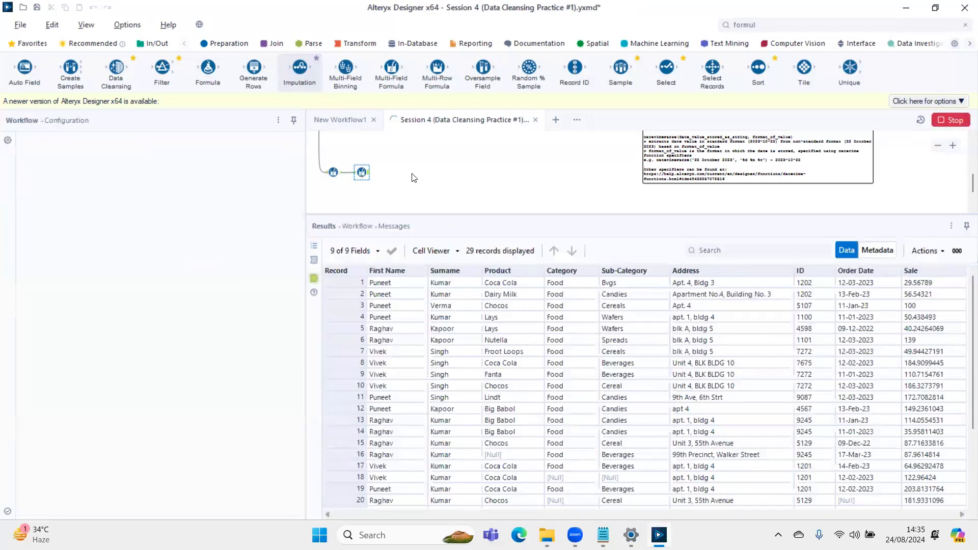
left_click(361, 172)
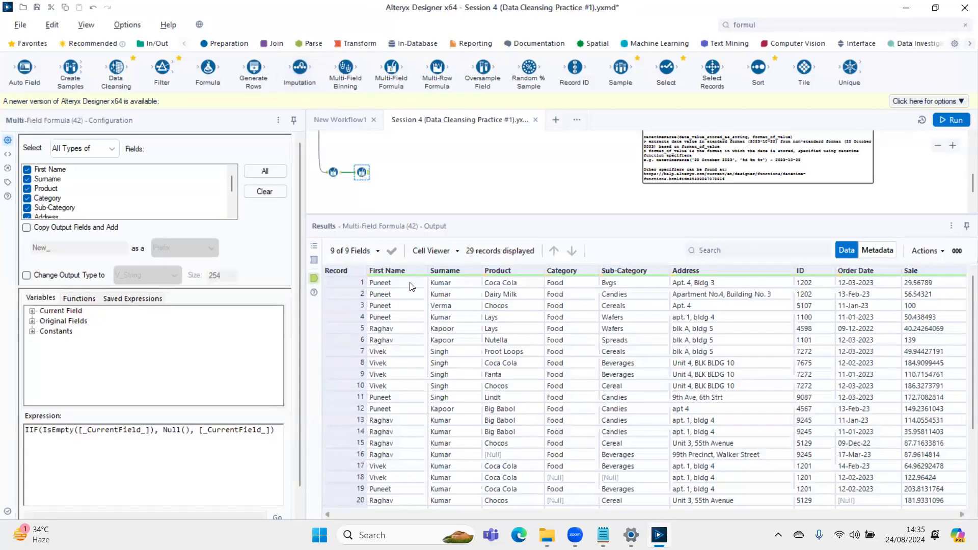
- Examine the second Multi-Field Formula's input records for blank cells in the Product, Category and Sub-Category columns
left_click(464, 356)
key("Right")
key("Right")
key("Right")
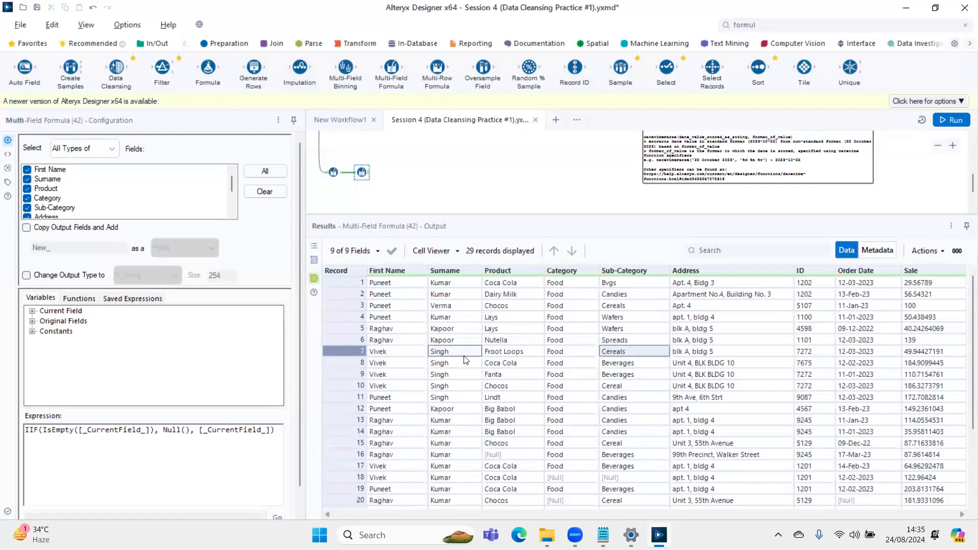
key("Left")
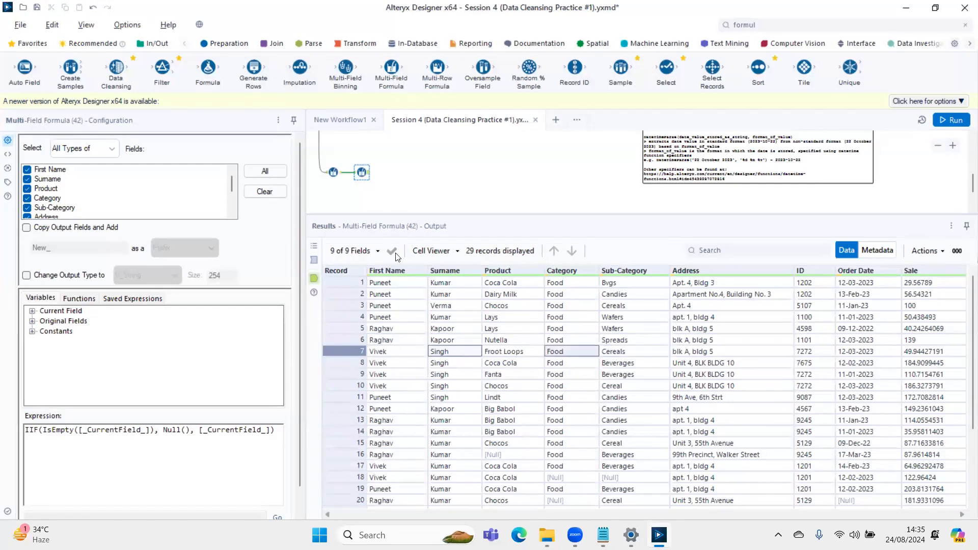
left_click(315, 260)
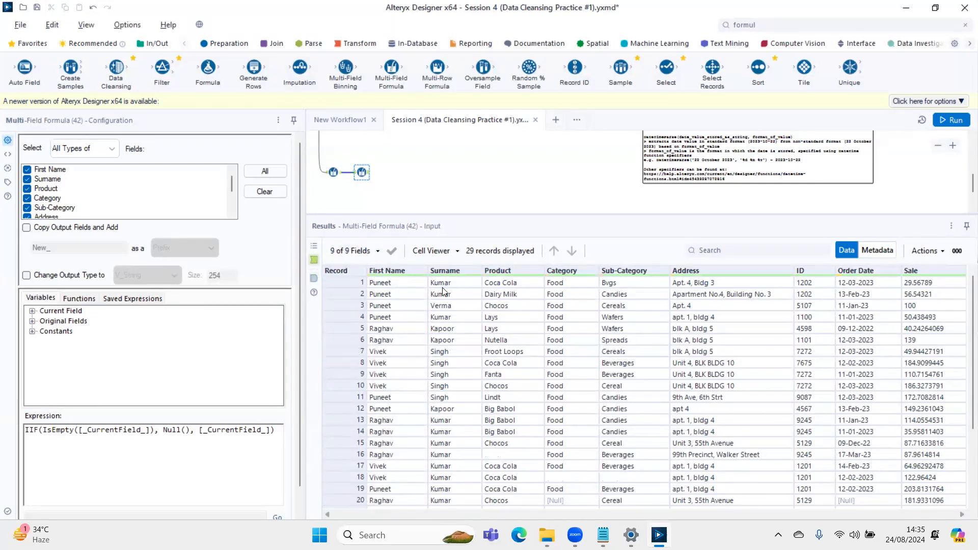
left_click(489, 455)
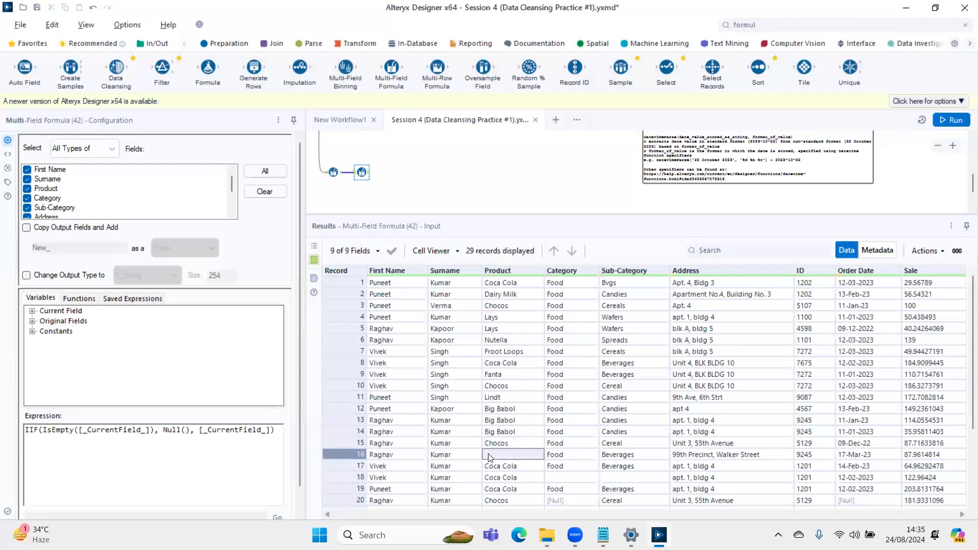
left_click(567, 479)
left_click(621, 474)
- Examine the tool's output records to check how the blank Product and Category cells were replaced
left_click(314, 281)
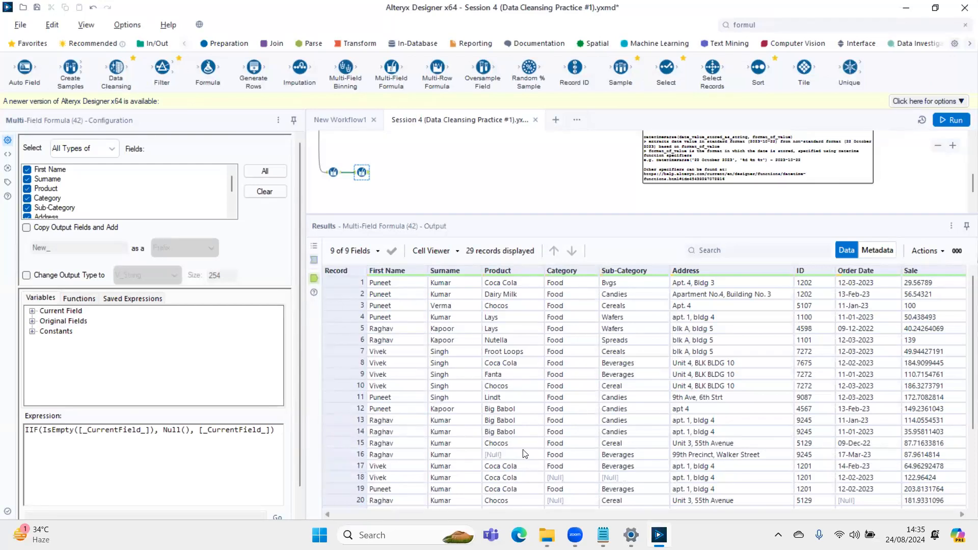
scroll(523, 407, "down", 3)
left_click(511, 340)
left_click(560, 374)
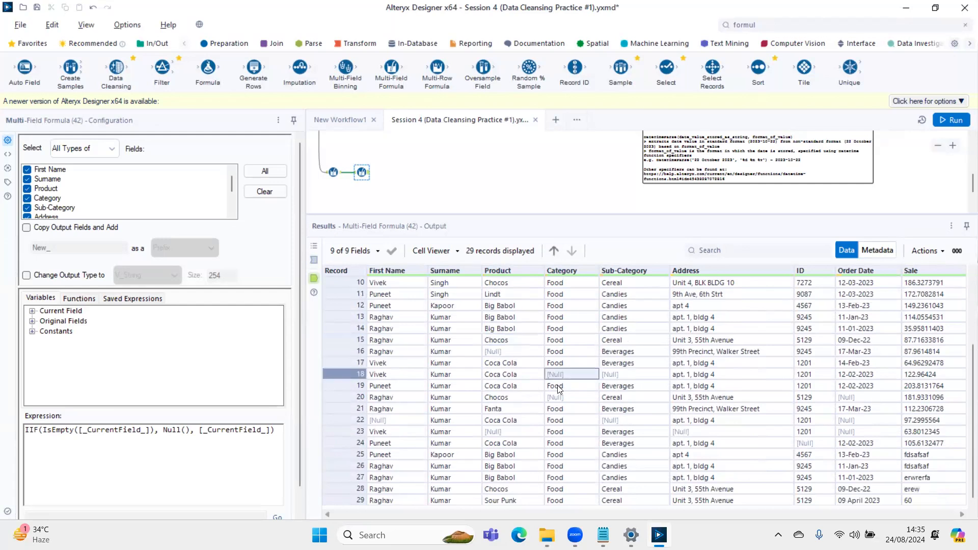
left_click(560, 397)
left_click(511, 443)
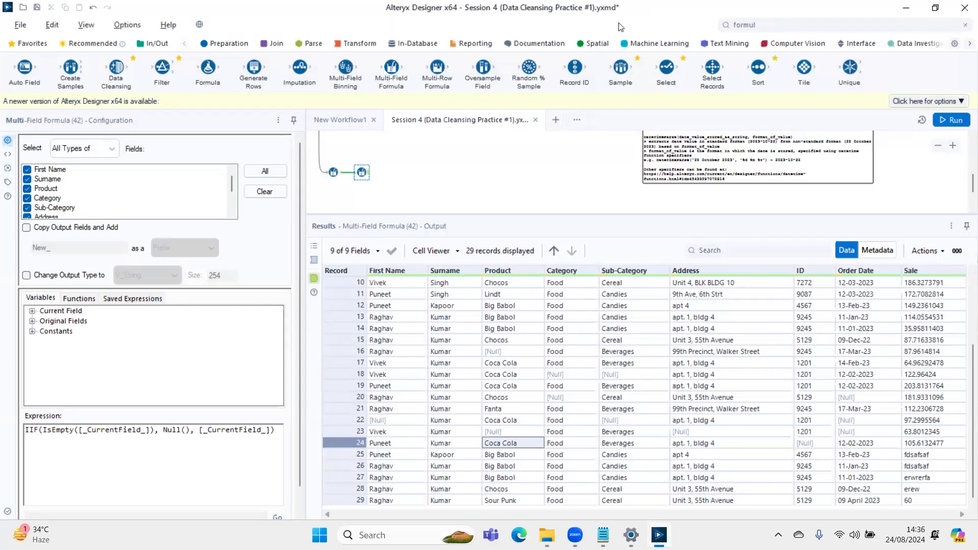
- Switch to Notepad and highlight CurrentField inside the IsEmpty condition of the expression
key("alt+Tab")
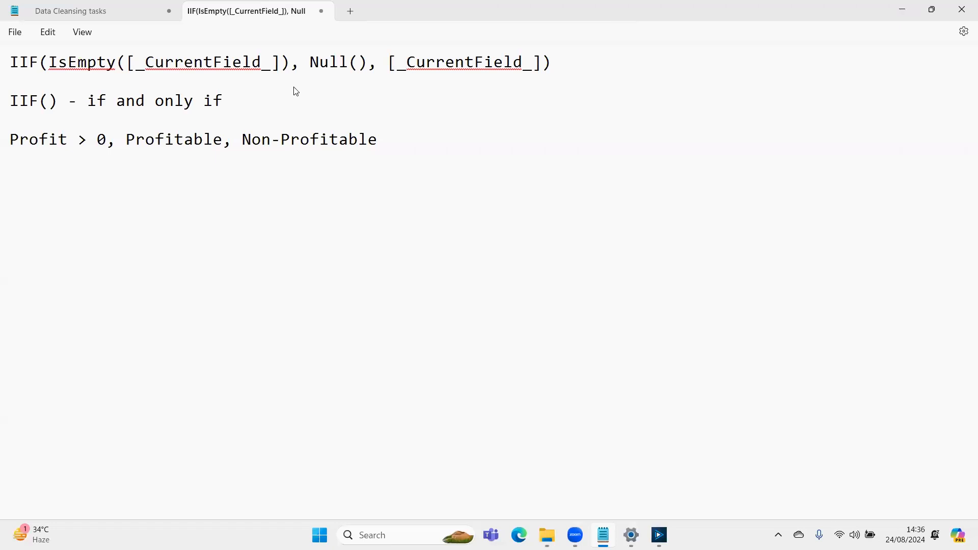
left_click_drag(145, 62, 262, 63)
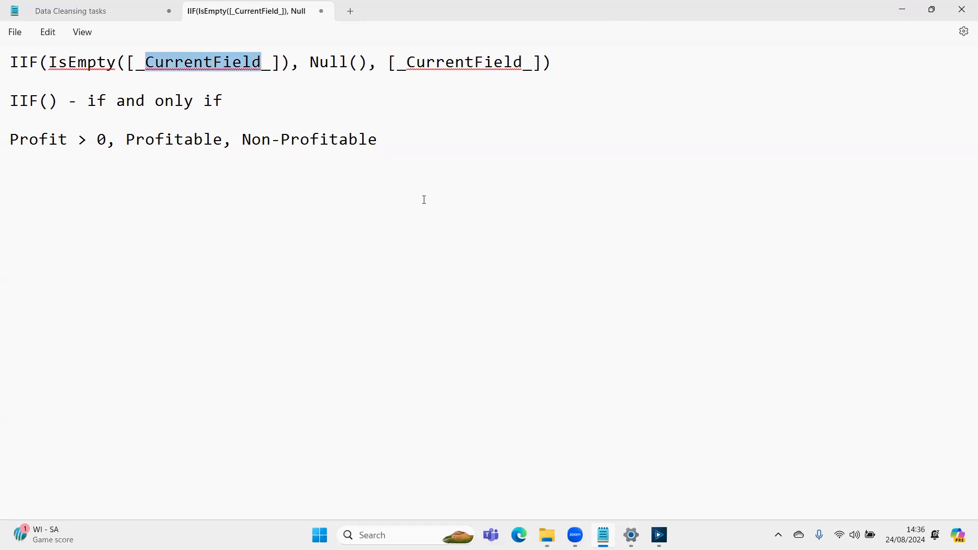
- Switch back to Alteryx Designer and expand the Current Field variables of the second Multi-Field Formula
left_click(409, 89)
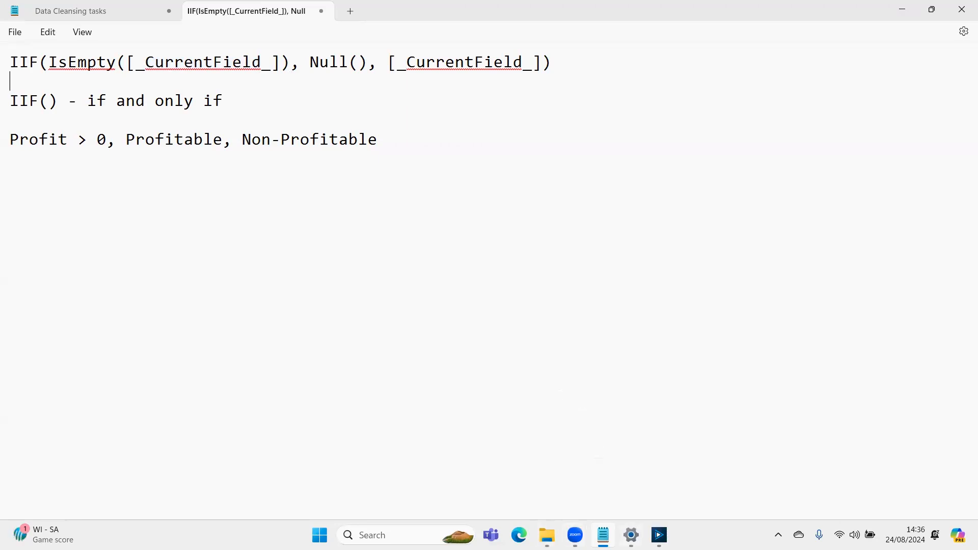
left_click(659, 535)
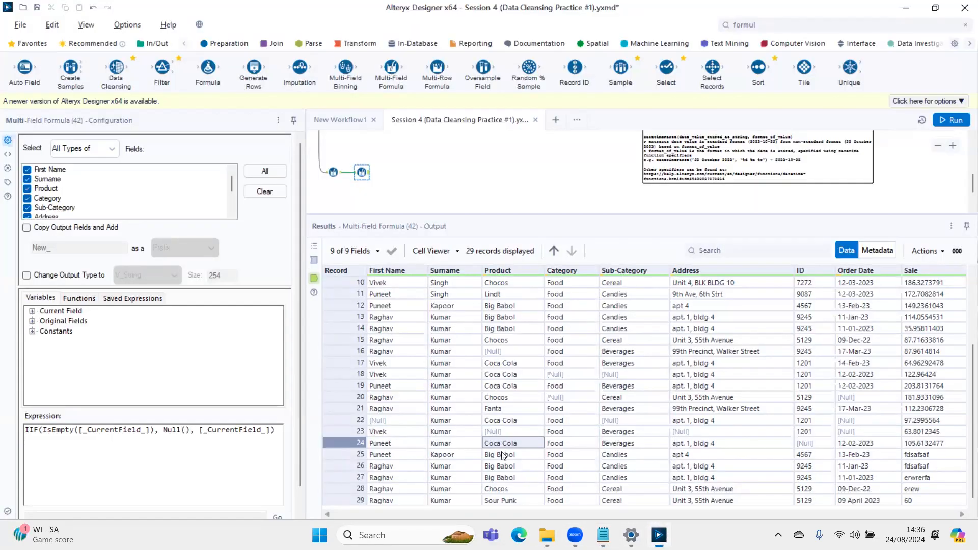
left_click(47, 315)
left_click(32, 311)
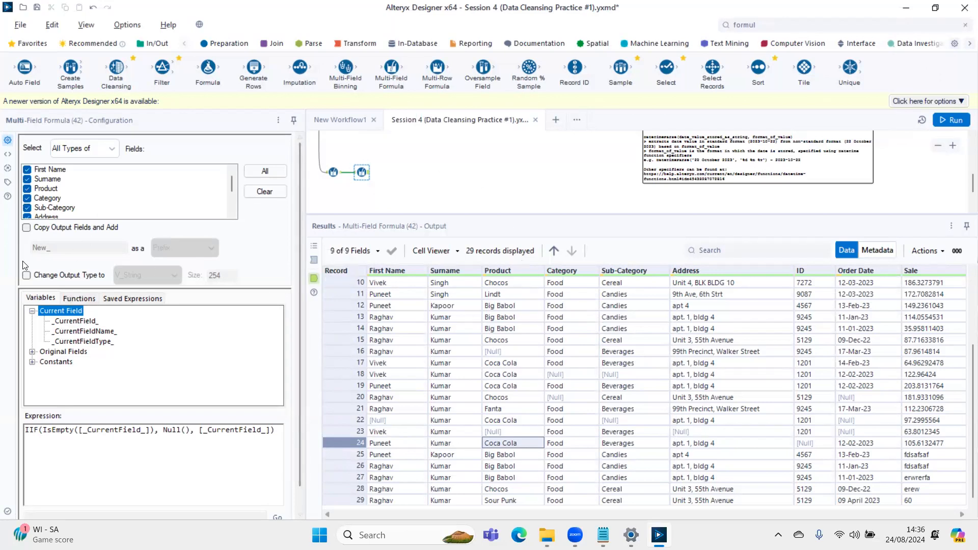
- Examine the first Multi-Field Formula's TitleCase expression against its output in the First Name, Surname, Product, Category and Sub-Category columns
left_click(333, 172)
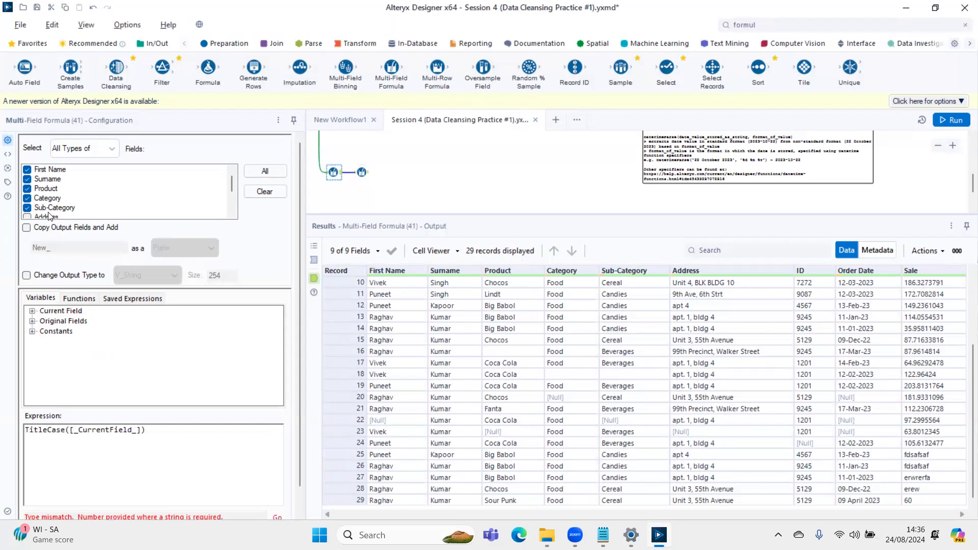
left_click_drag(69, 429, 145, 429)
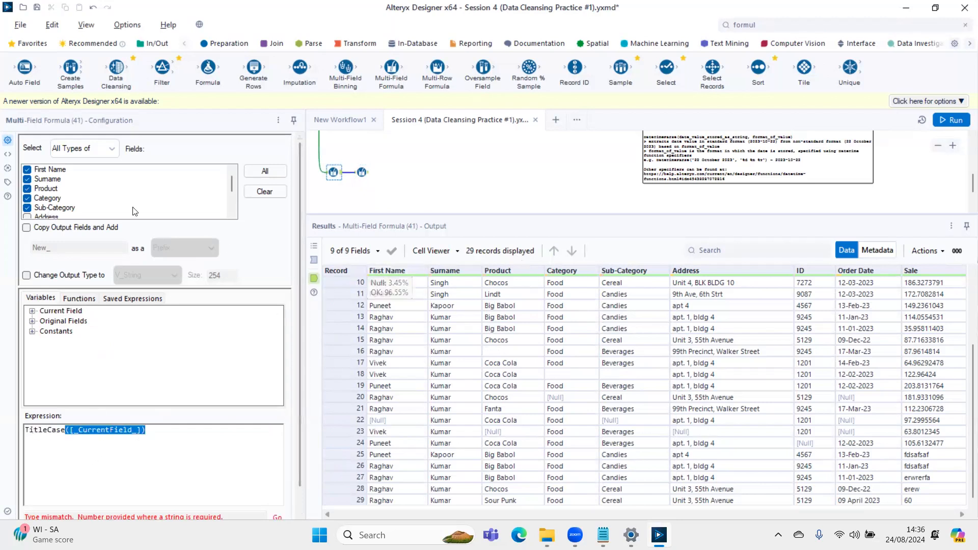
left_click_drag(396, 283, 393, 490)
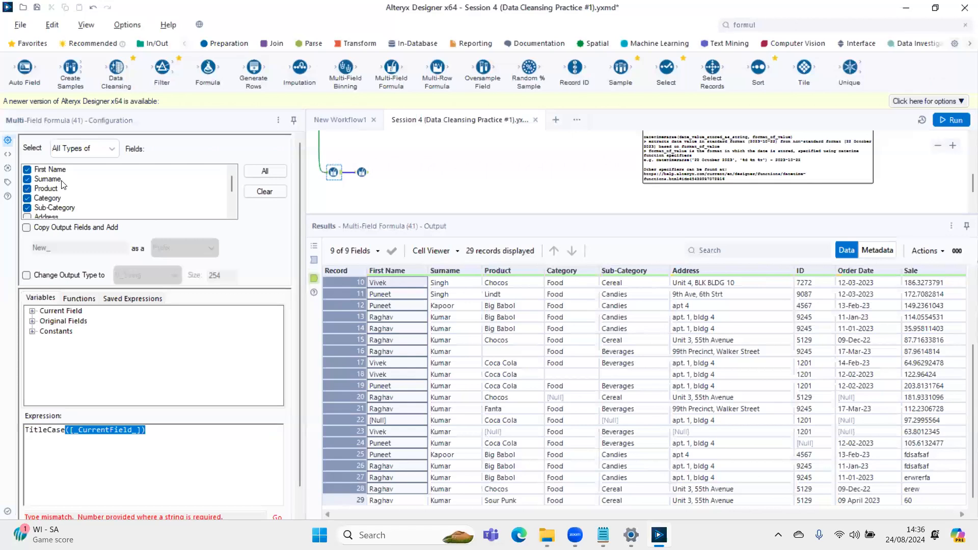
left_click(448, 283)
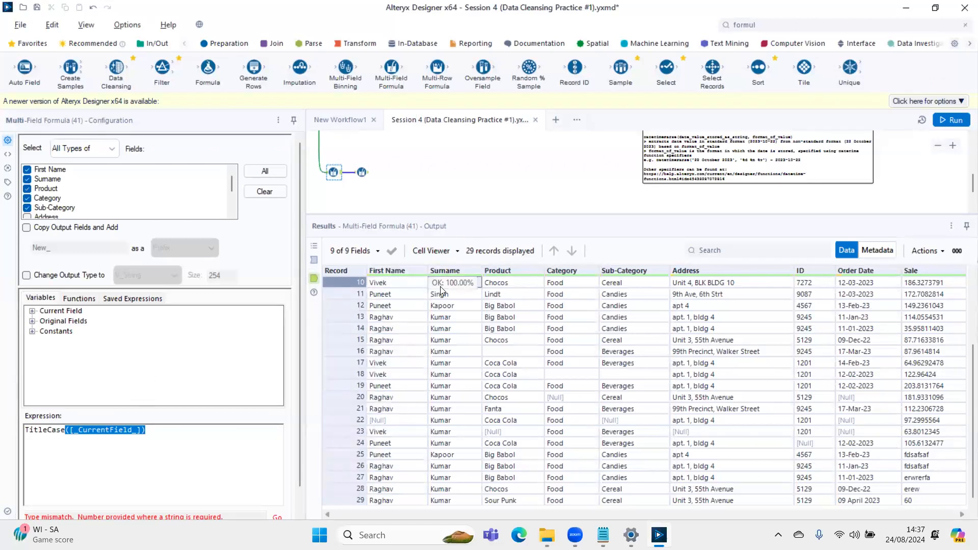
left_click_drag(452, 285, 446, 496)
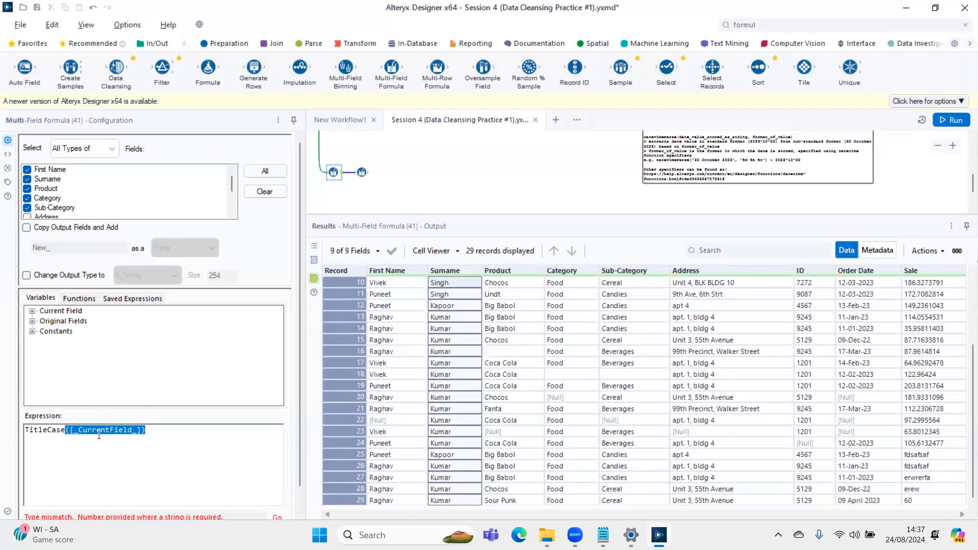
left_click(509, 275)
left_click_drag(507, 283, 507, 466)
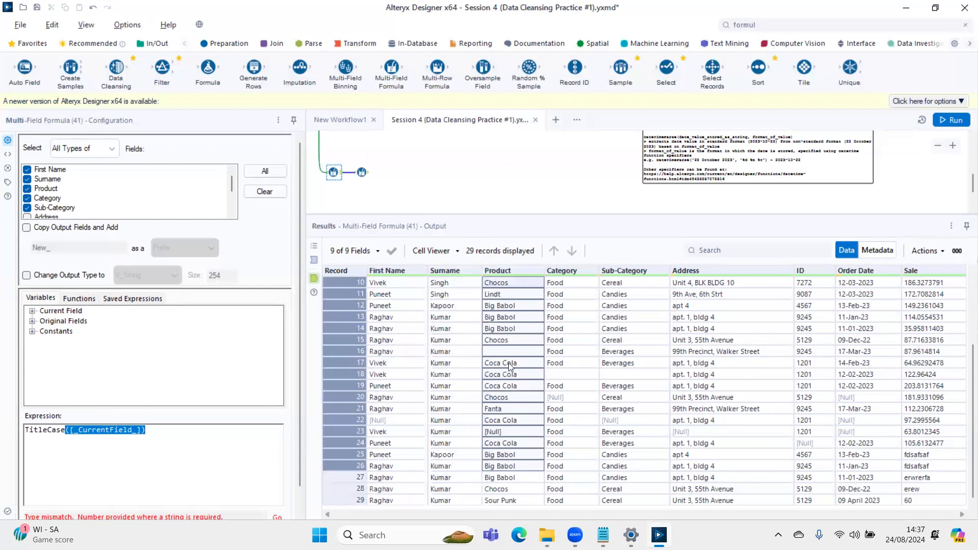
left_click_drag(576, 285, 573, 483)
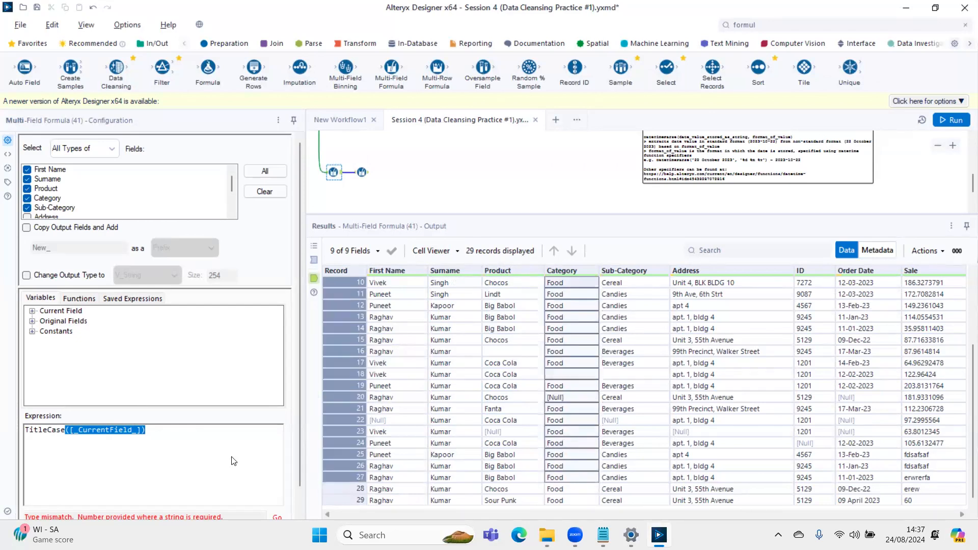
left_click_drag(622, 284, 612, 420)
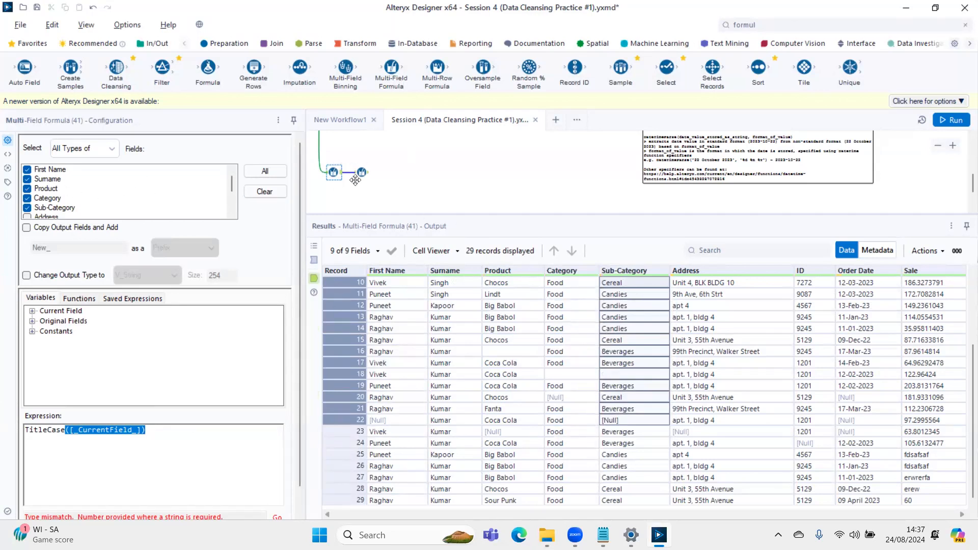
- Select the second Multi-Field Formula and examine its First Name, Surname and Product output against the IIF expression
left_click(370, 174)
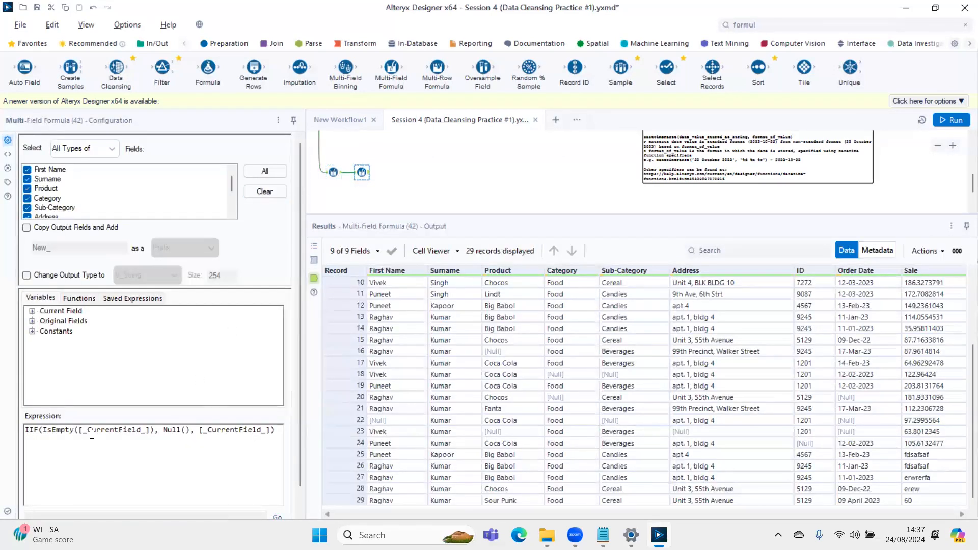
left_click_drag(388, 294, 395, 469)
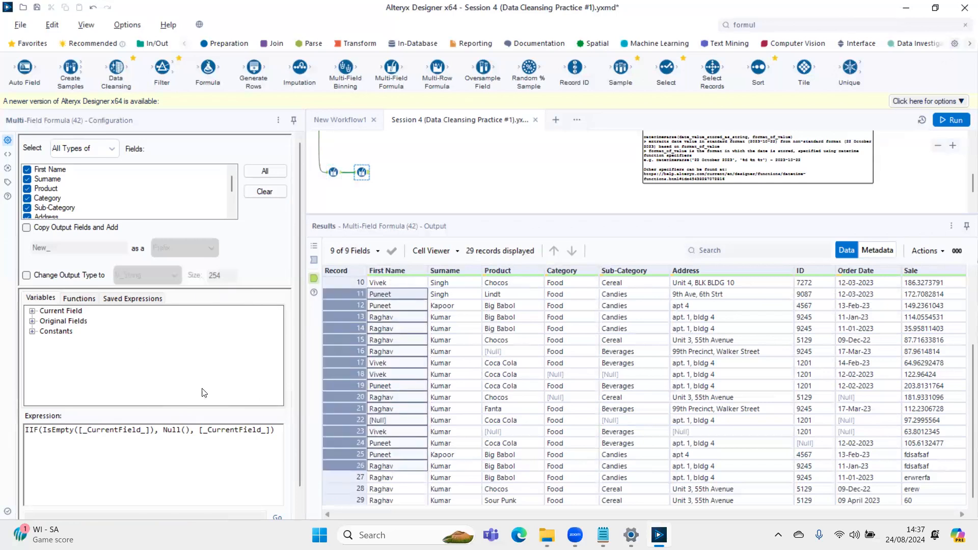
left_click_drag(461, 283, 457, 447)
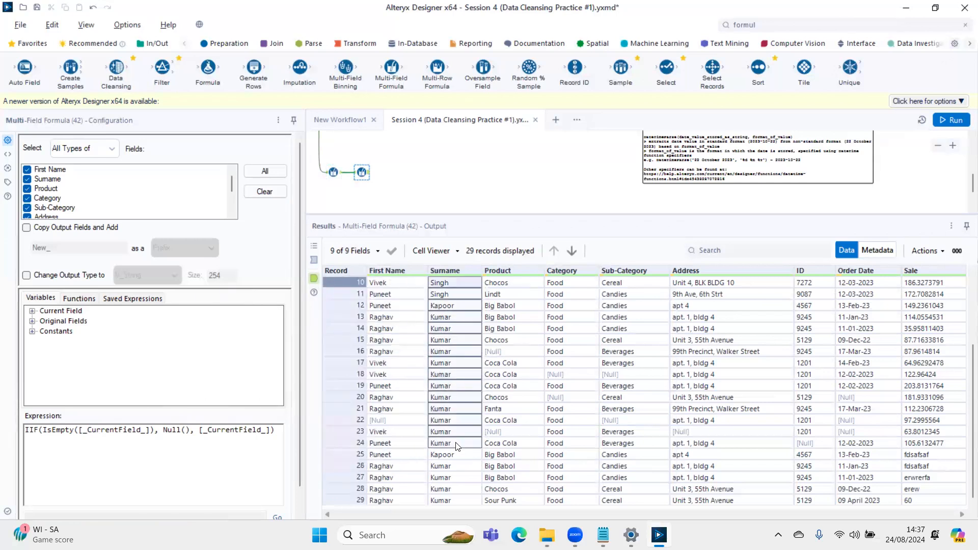
left_click_drag(511, 287, 511, 456)
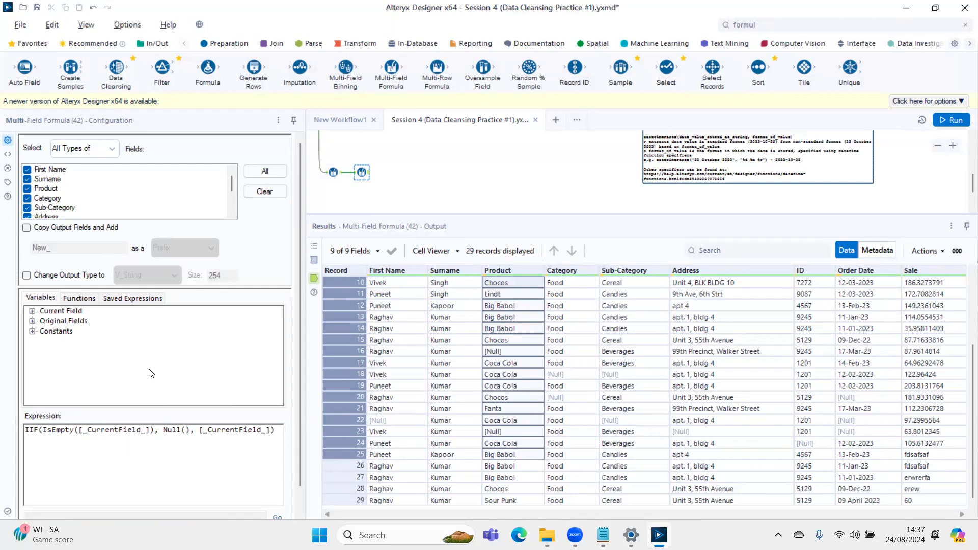
scroll(488, 175, "up", 3)
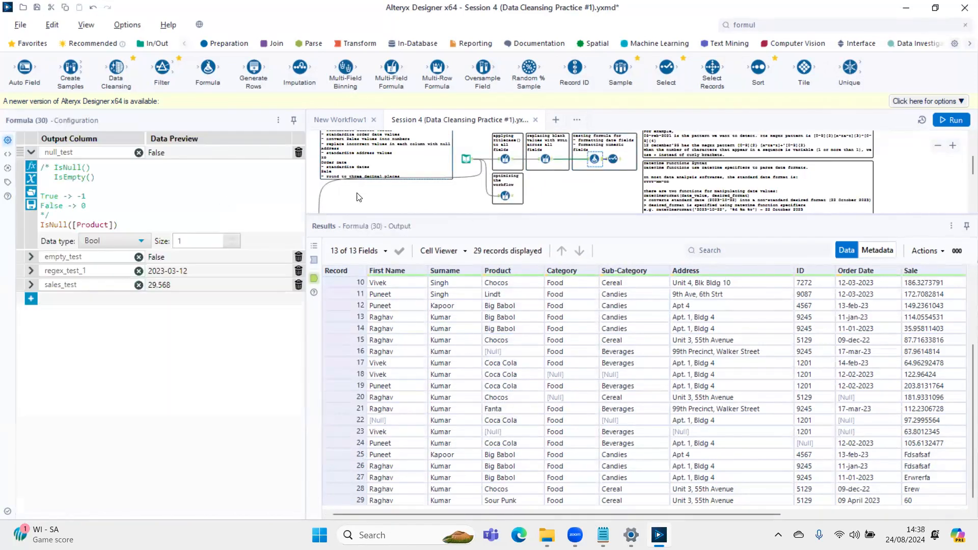
scroll(356, 197, "down", 3)
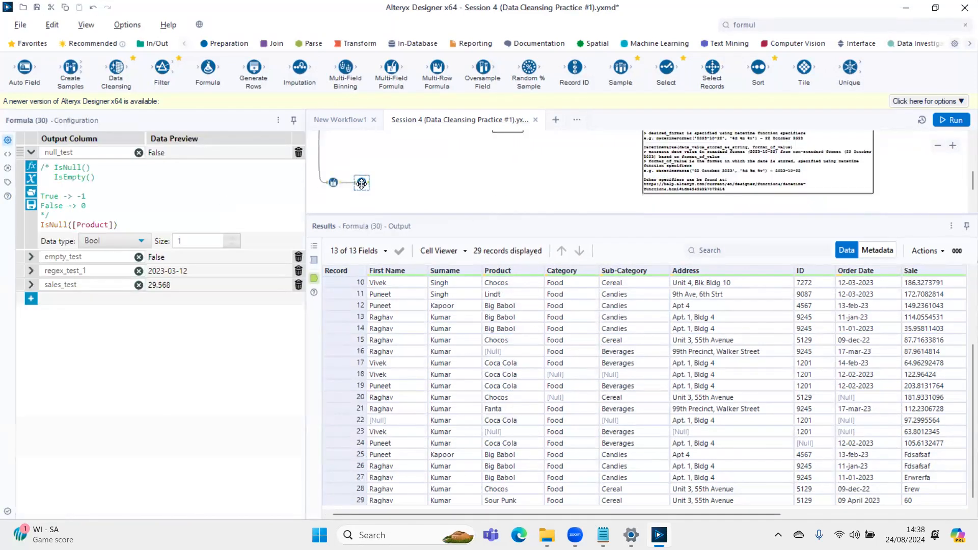
left_click(362, 182)
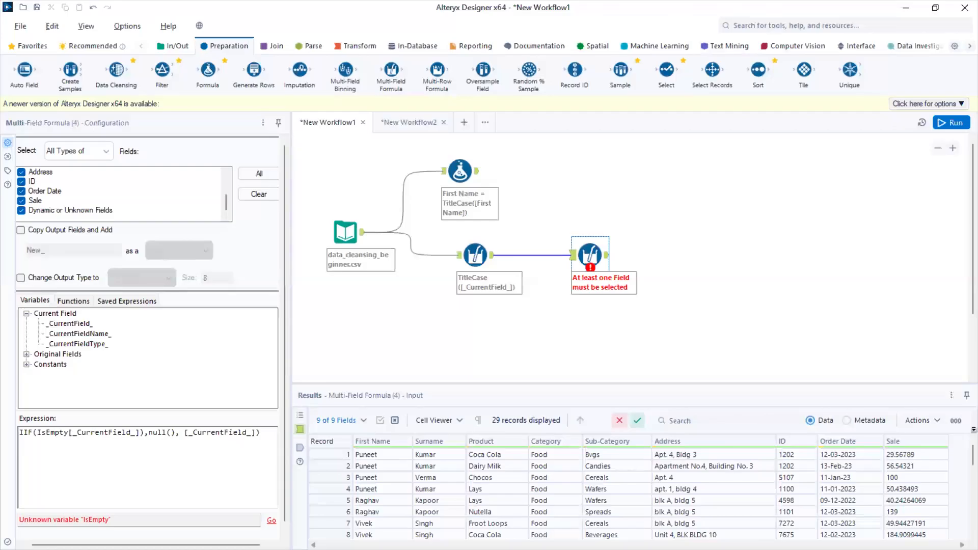
- Add the missing opening parenthesis after IsEmpty in the second Multi-Field Formula's expression, run the workflow and review its output records
left_click(692, 317)
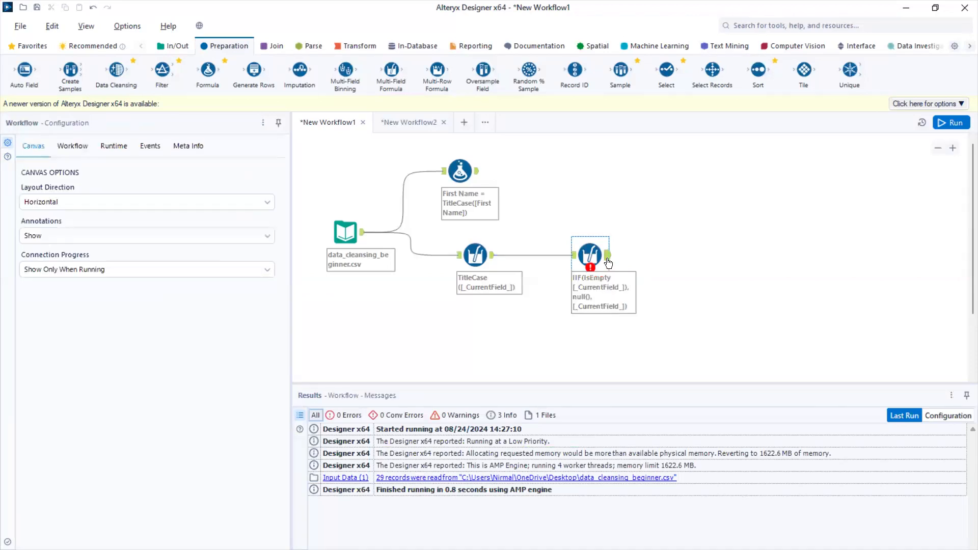
left_click(588, 253)
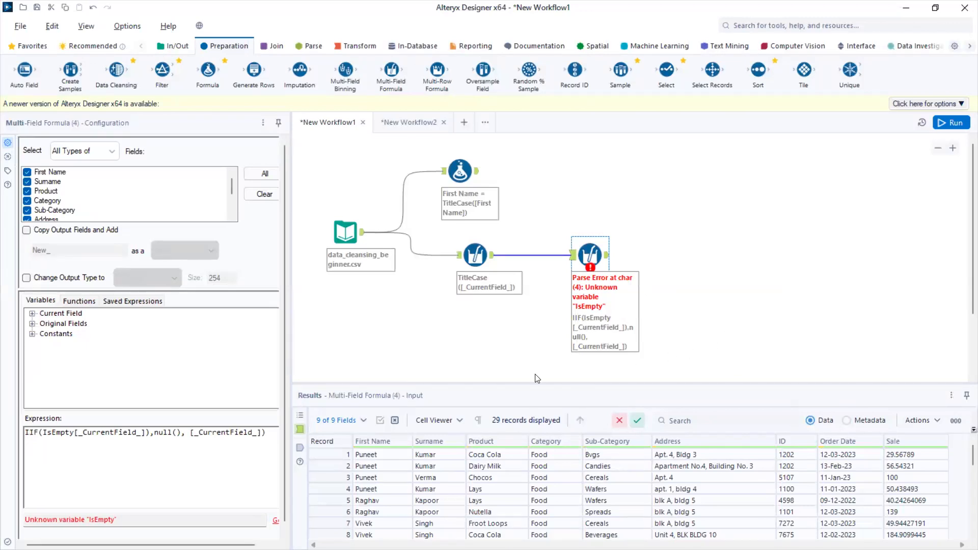
left_click(75, 433)
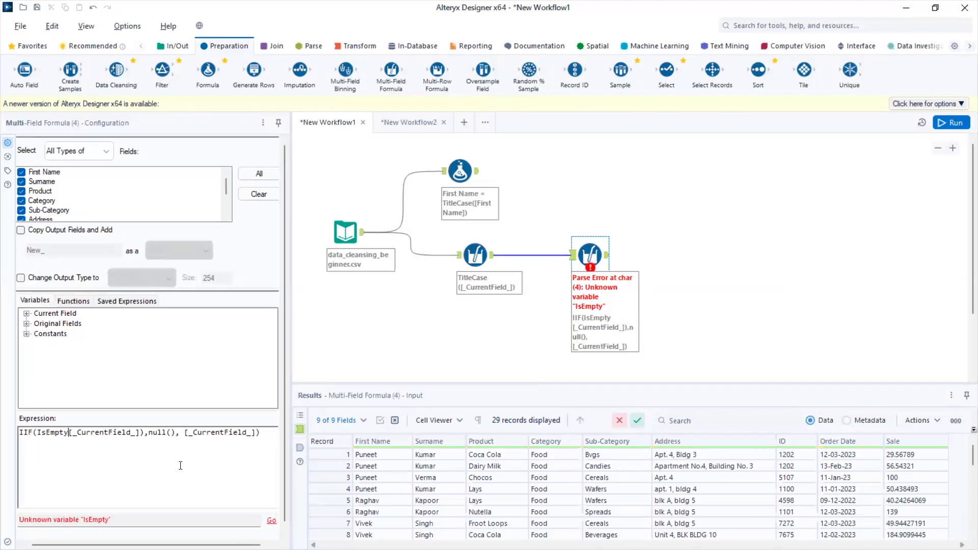
left_click(607, 255)
left_click(946, 126)
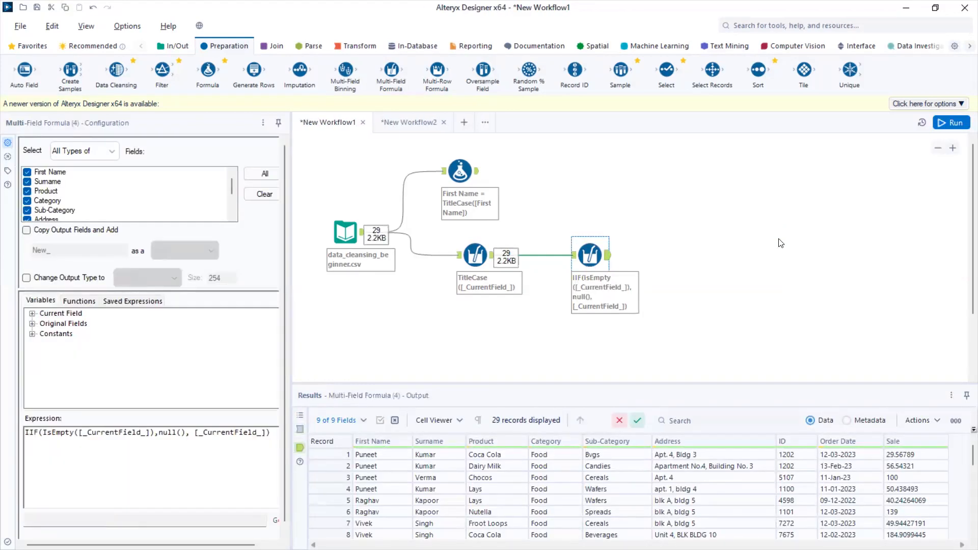
scroll(733, 504, "down", 4)
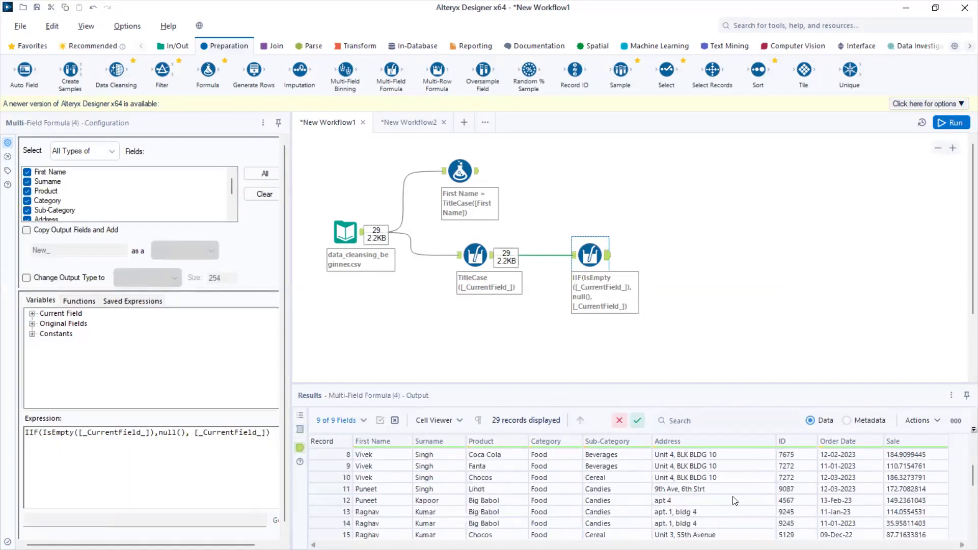
scroll(735, 500, "down", 1)
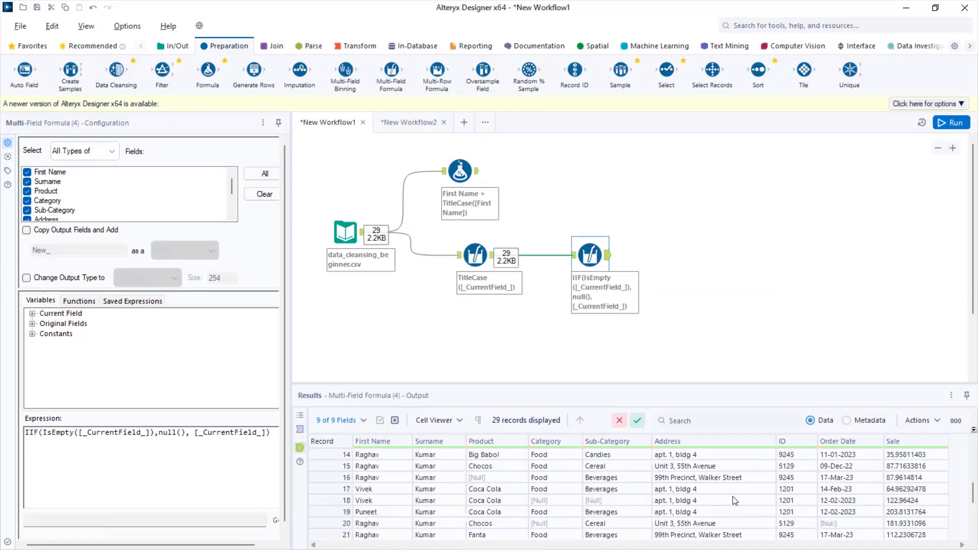
scroll(735, 501, "down", 1)
scroll(735, 501, "down", 1)
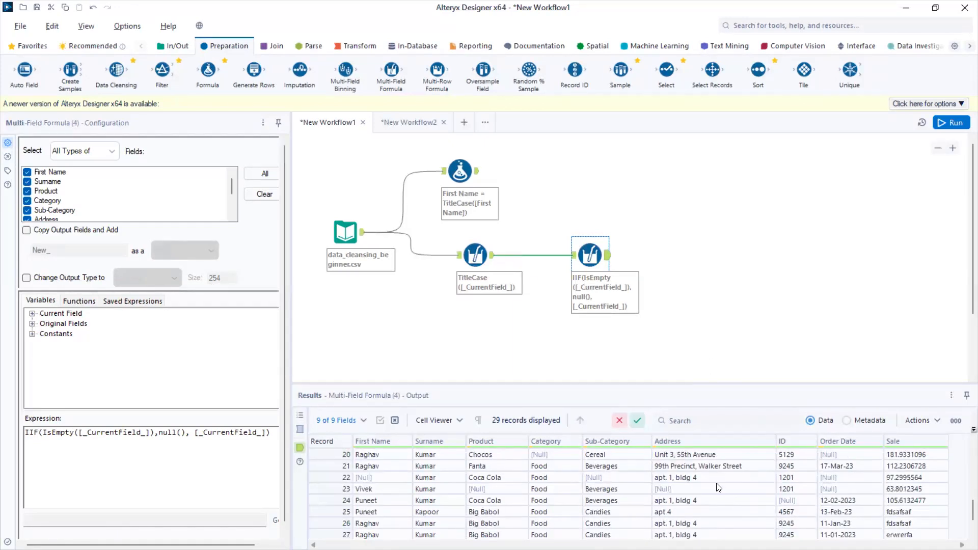
- Turn off Copy Output Fields and Add for the IIF Multi-Field Formula with blank Product and Category cells, and rerun the workflow
scroll(718, 484, "down", 1)
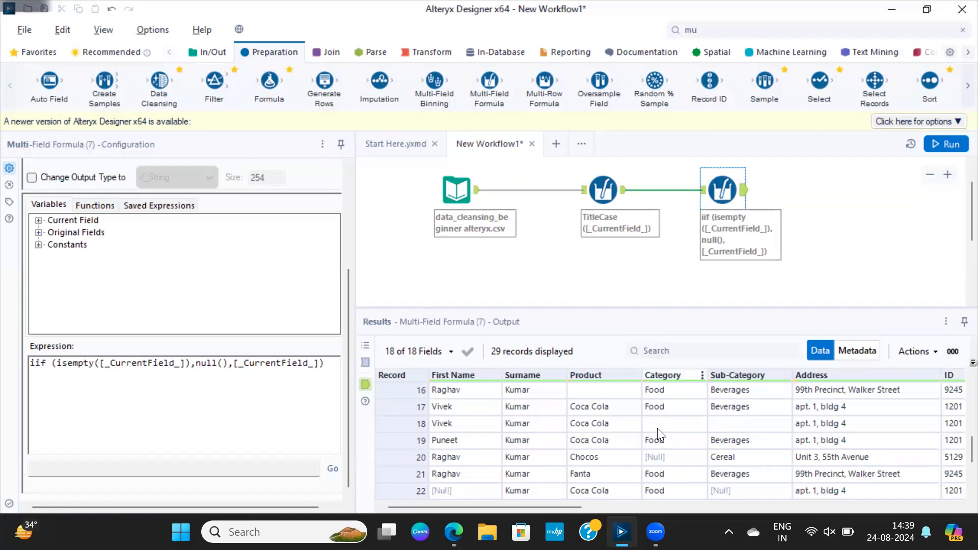
scroll(591, 443, "up", 1)
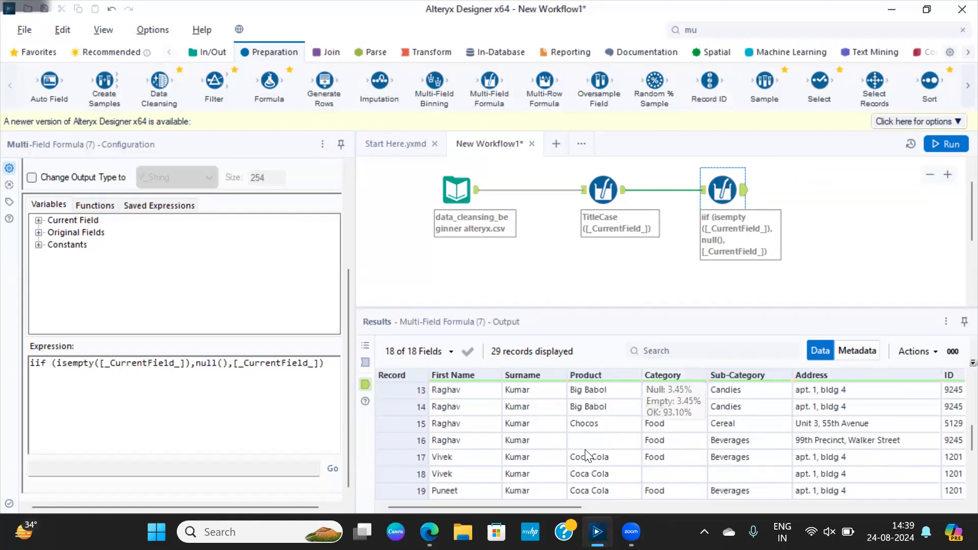
scroll(589, 456, "down", 1)
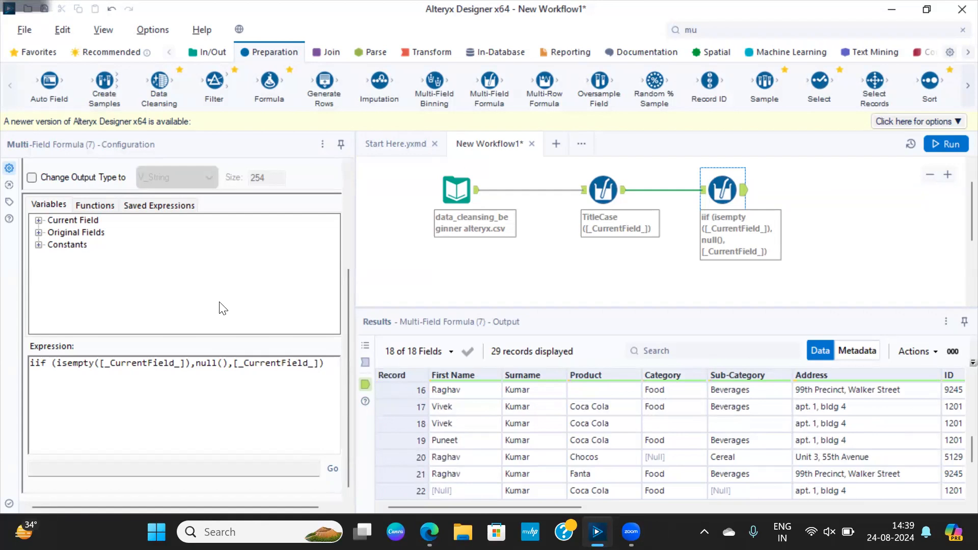
scroll(302, 209, "up", 3)
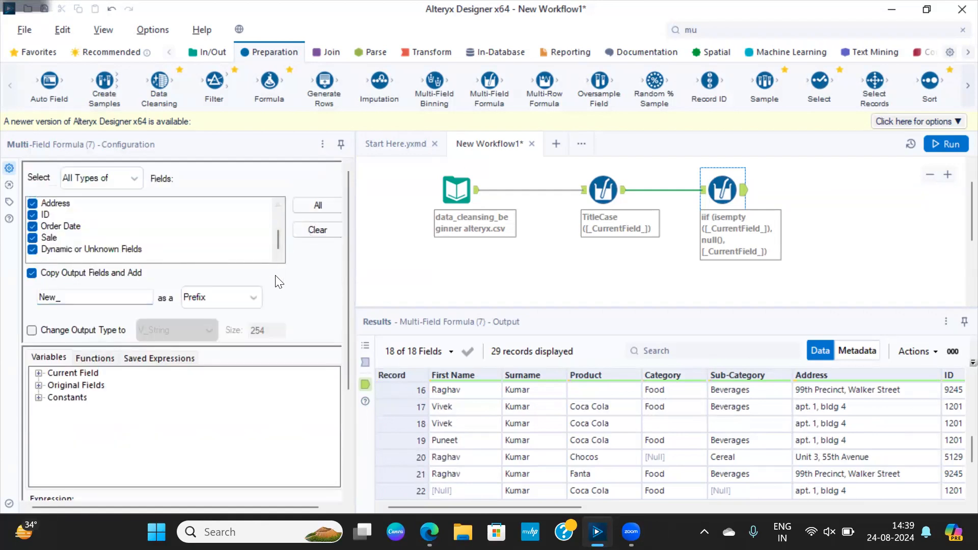
left_click(32, 274)
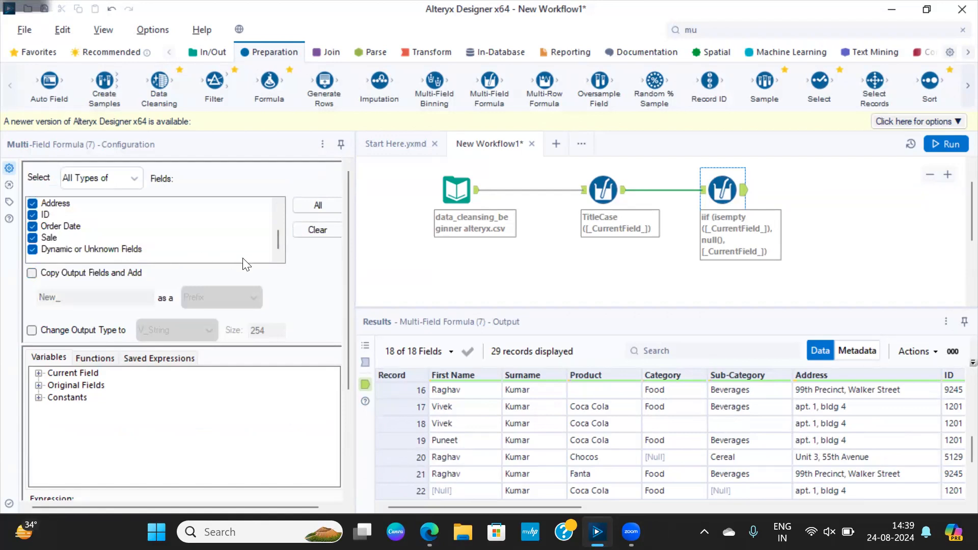
key("ctrl+r")
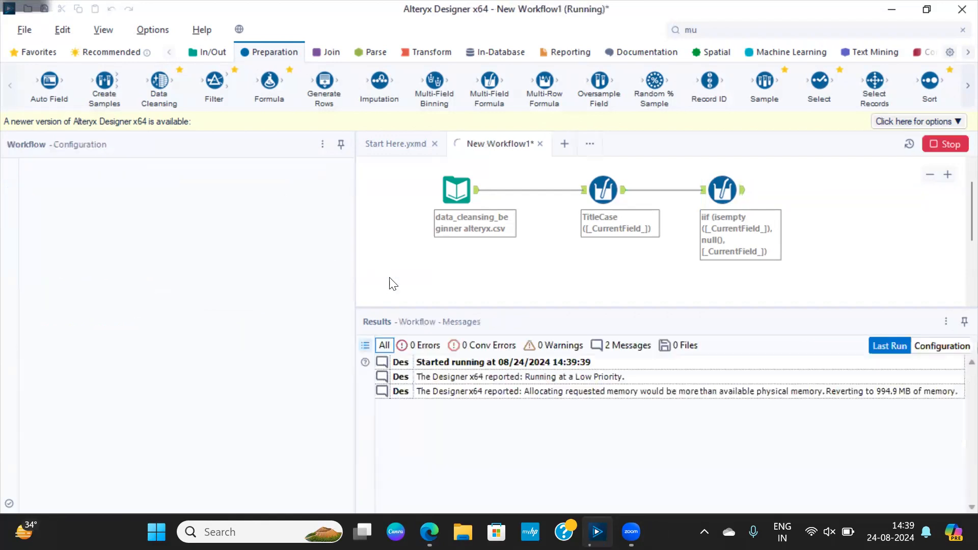
scroll(684, 437, "up", 5)
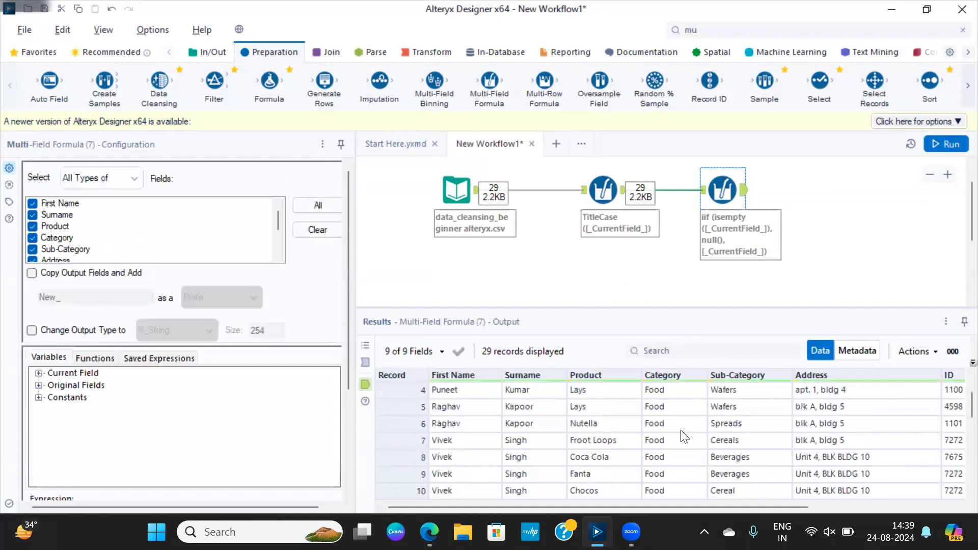
scroll(684, 437, "down", 7)
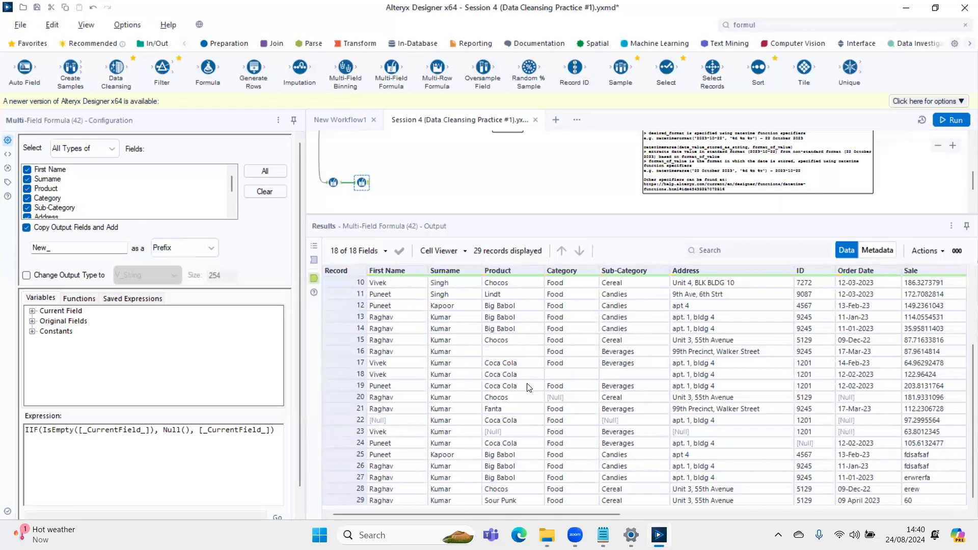
- Review the copied columns prefixed New_ in the practice workflow, disable Copy Output Fields and Add, and run the workflow again
scroll(522, 504, "right", 10)
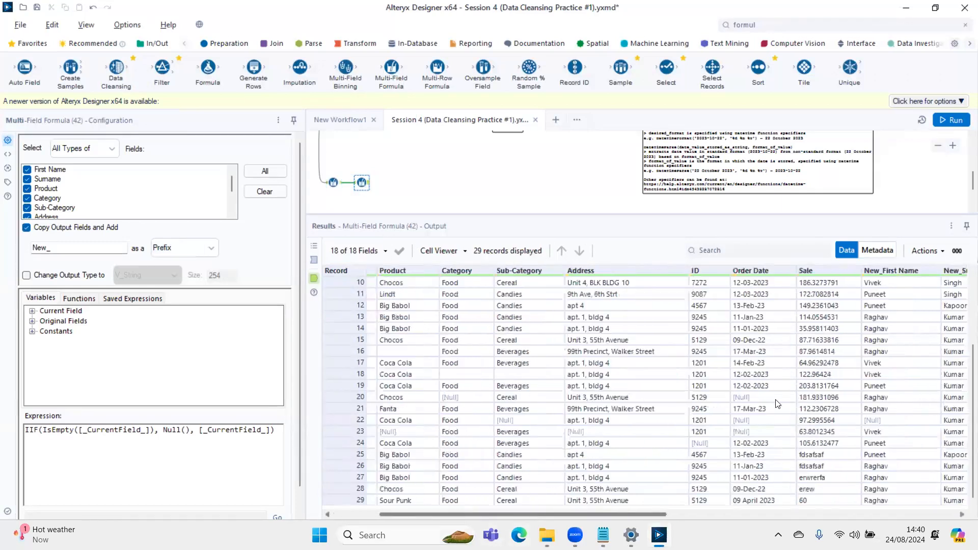
scroll(889, 458, "right", 5)
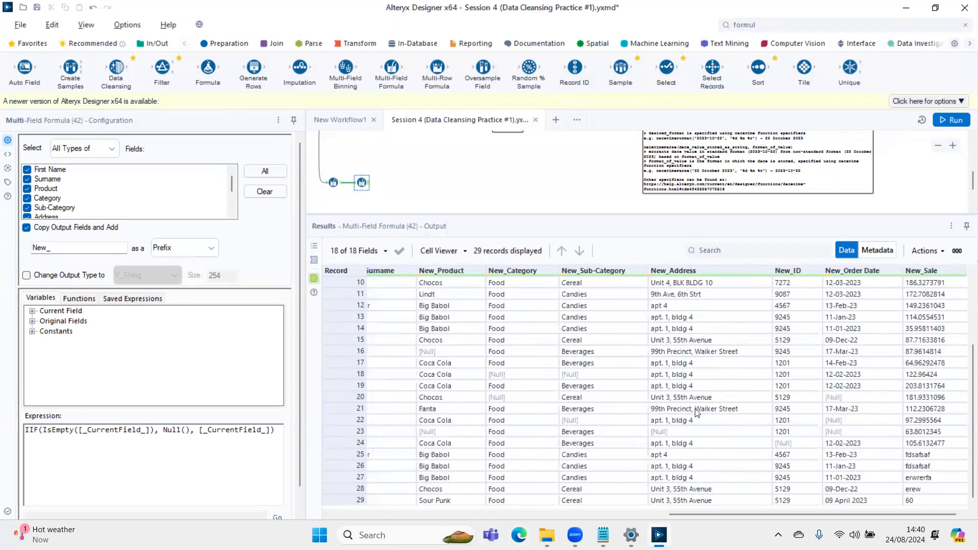
left_click_drag(43, 430, 198, 430)
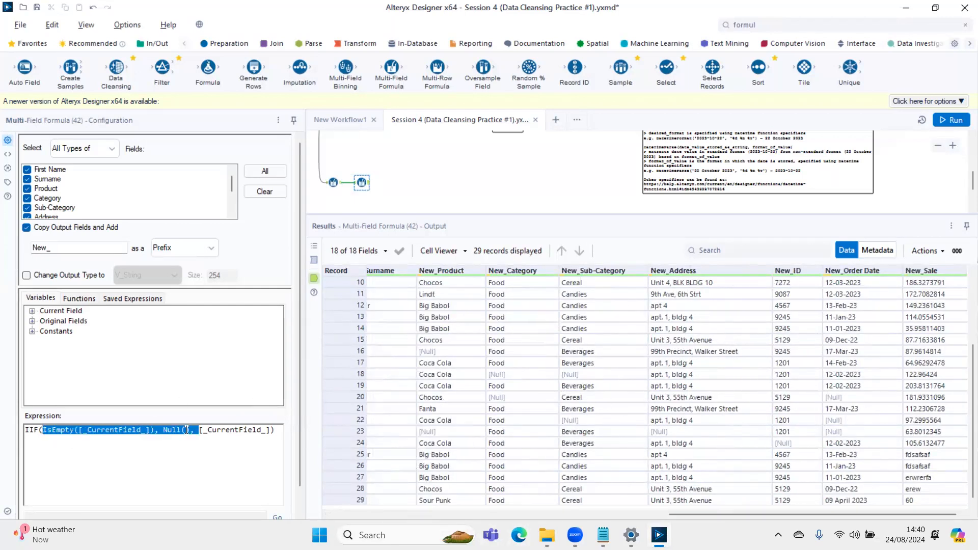
left_click(26, 228)
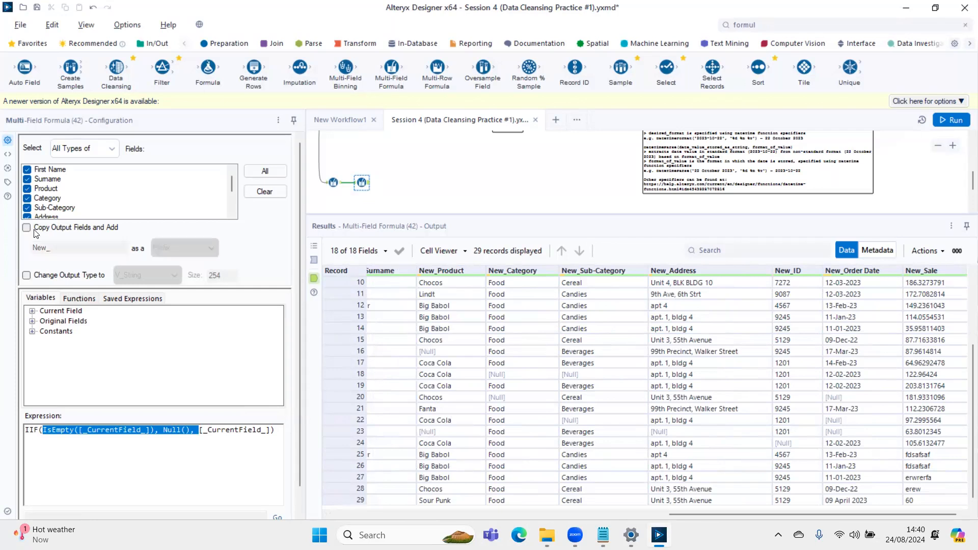
key("ctrl+r")
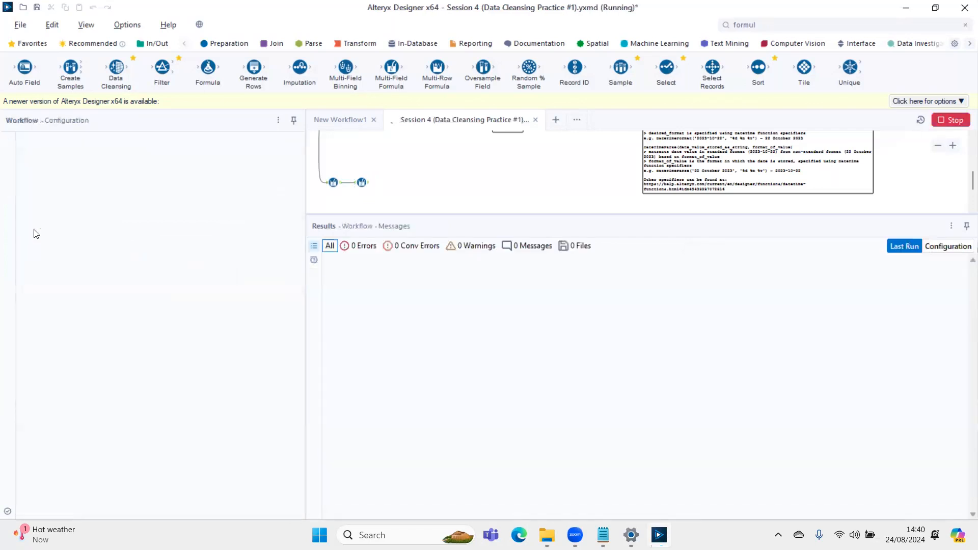
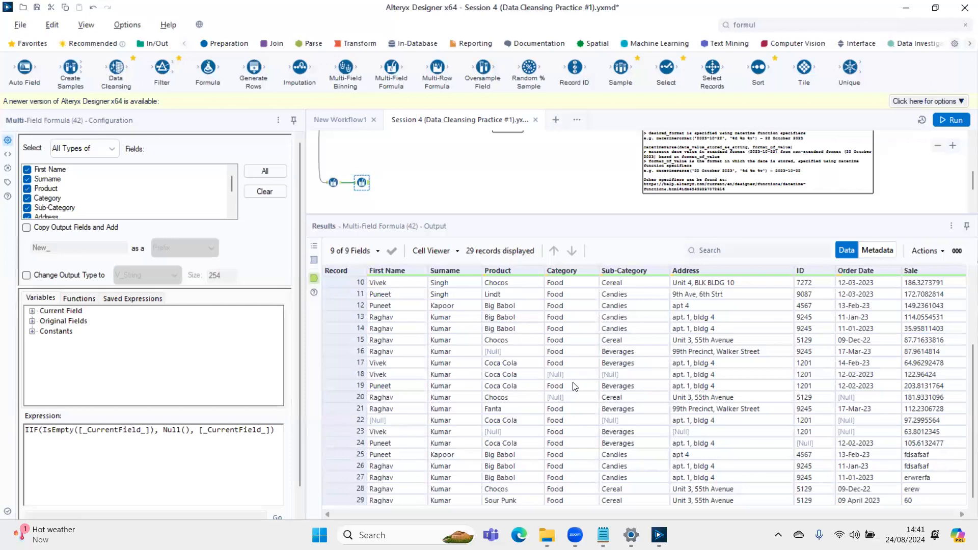
- Switch to Notepad and review the Data Cleansing tasks list, focusing on standardizing address and order date values
scroll(639, 166, "up", 3)
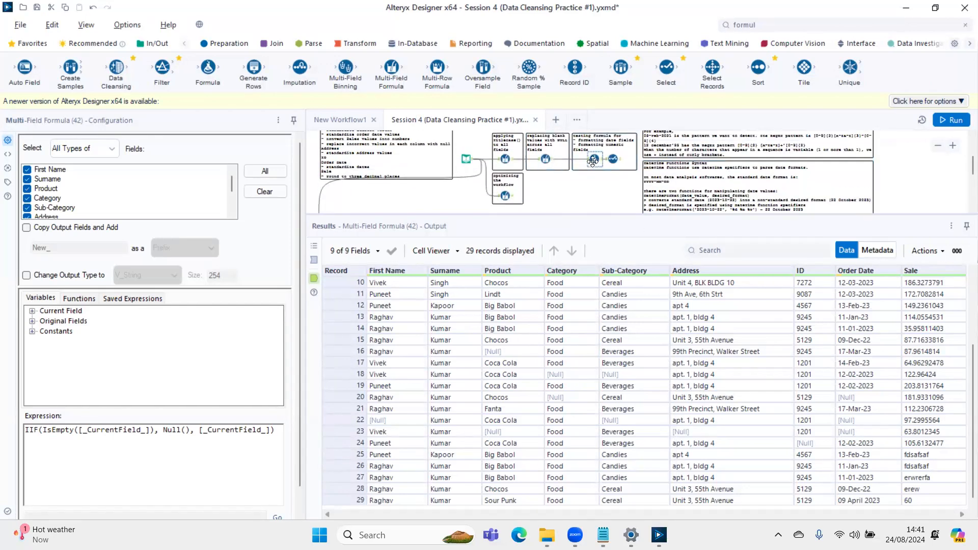
left_click(604, 535)
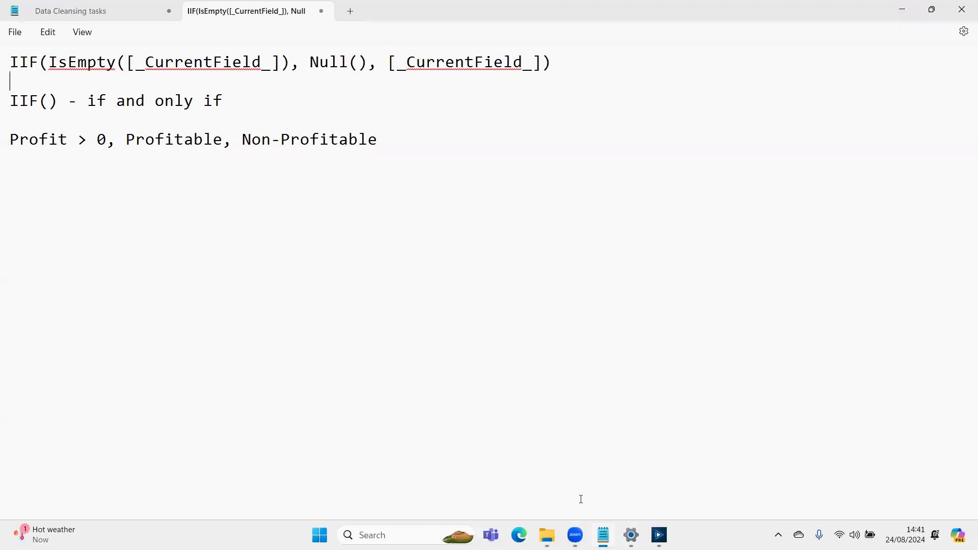
left_click(83, 12)
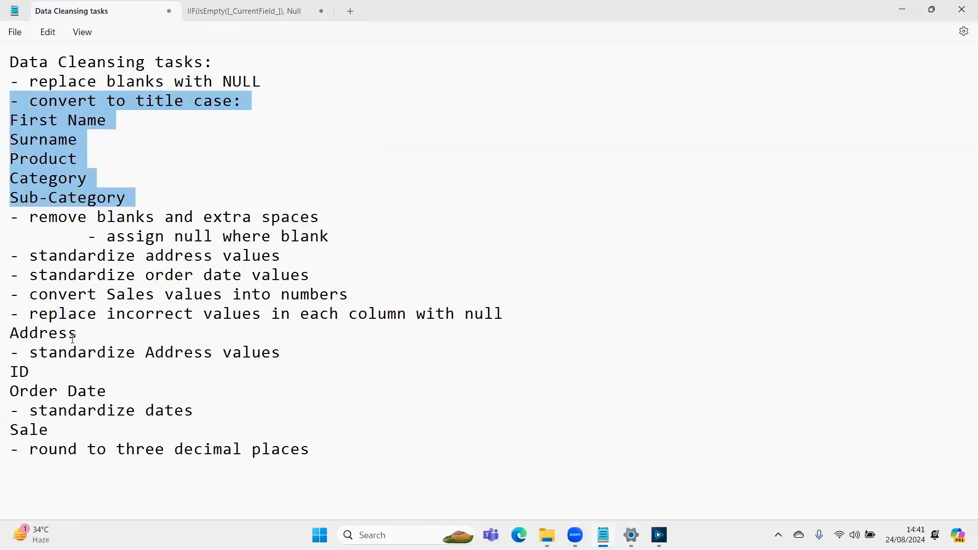
left_click(105, 275)
left_click_drag(68, 255, 141, 256)
left_click_drag(57, 275, 216, 269)
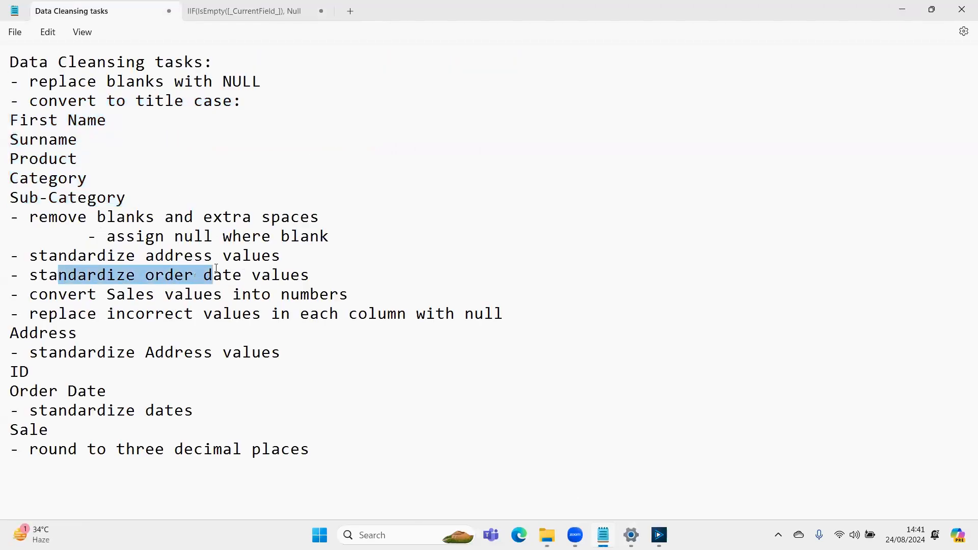
left_click(307, 276)
key("shift+Home")
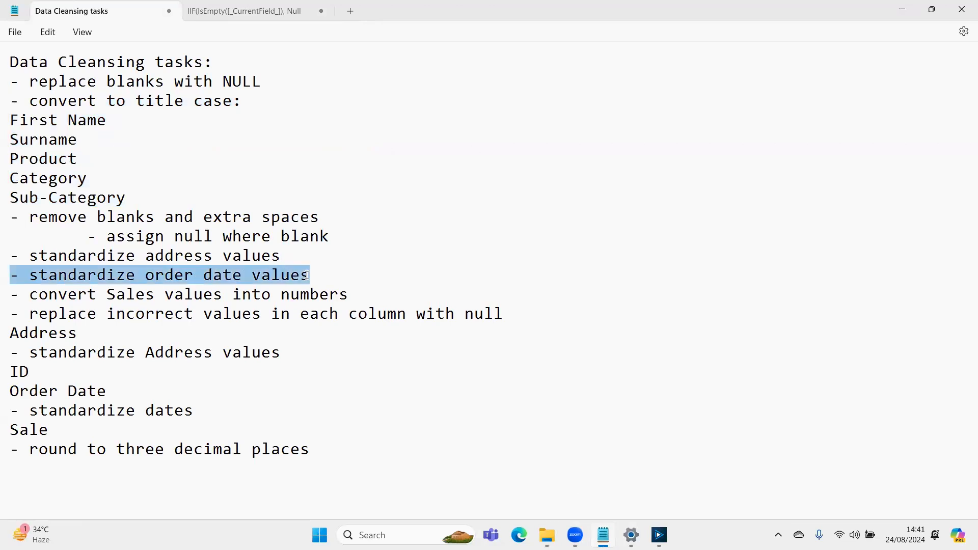
key("Down")
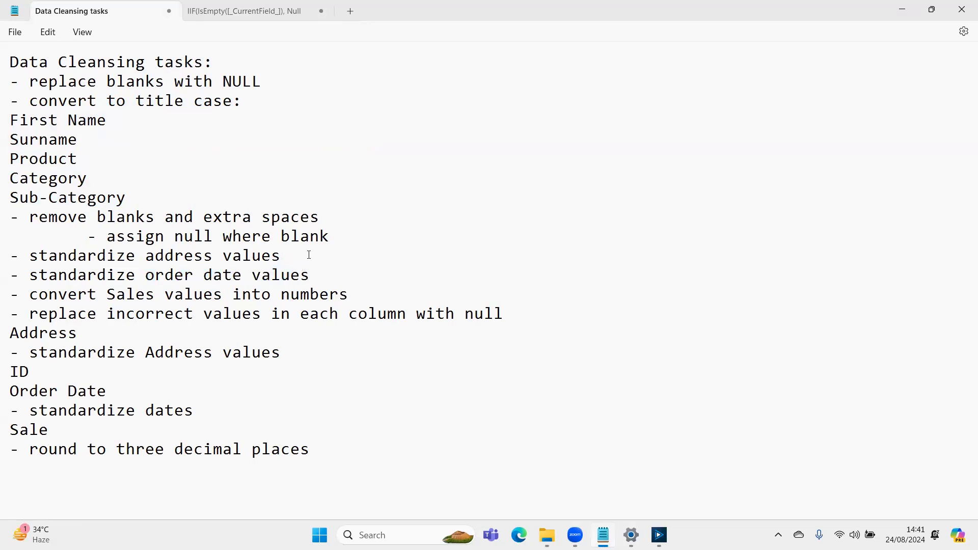
key("shift+Up")
key("shift+Up")
key("shift+Down")
key("shift+Down")
key("shift+Left")
key("shift+Left")
key("shift+Left")
key("shift+Left")
key("shift+Left")
key("shift+Left")
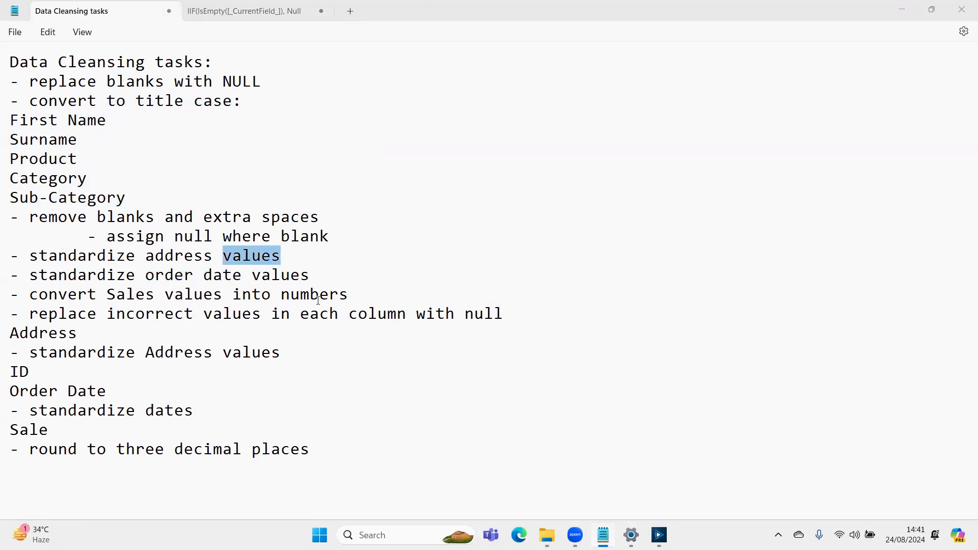
- Copy all Order Date values from the Multi-Field Formula output in Alteryx into a new Notepad document
key("alt+Tab")
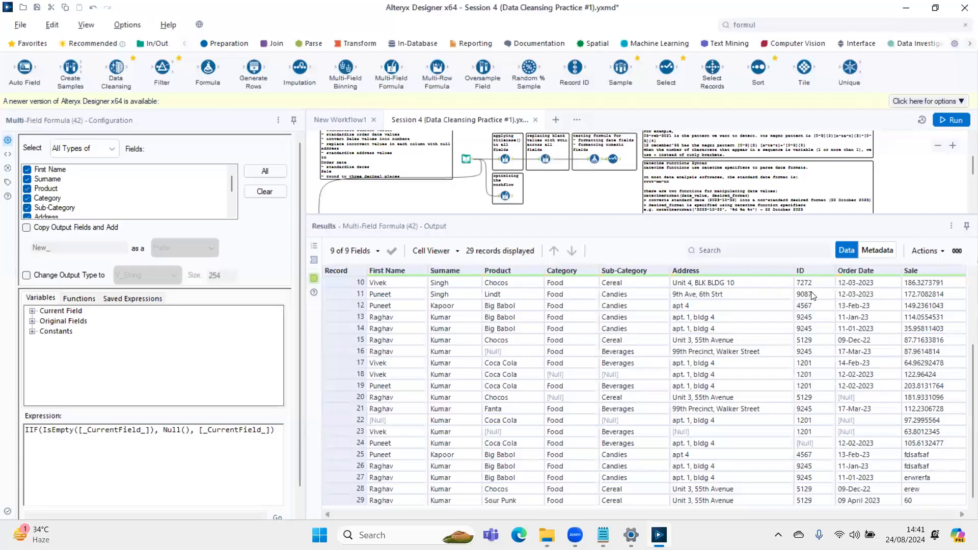
left_click(812, 294)
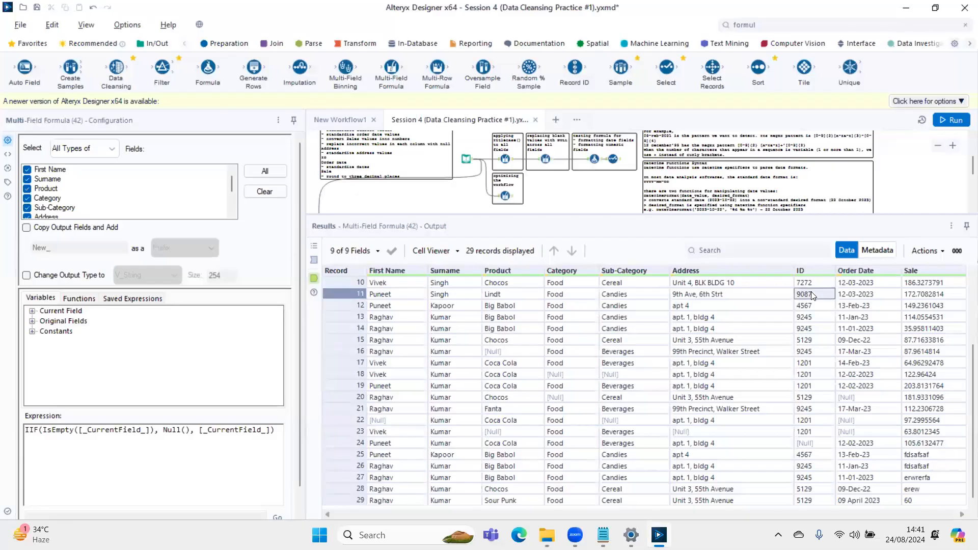
scroll(871, 298, "up", 3)
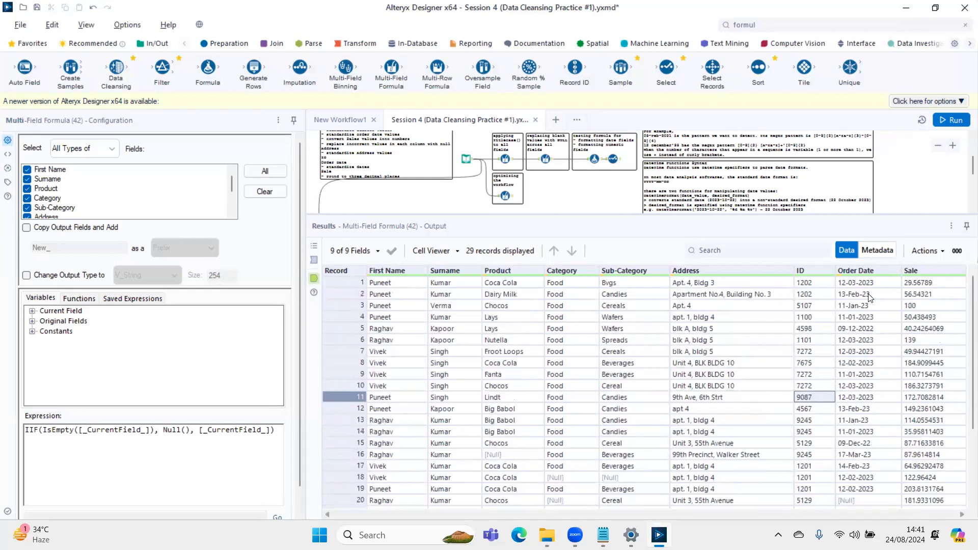
left_click_drag(870, 285, 877, 520)
key("ctrl+c")
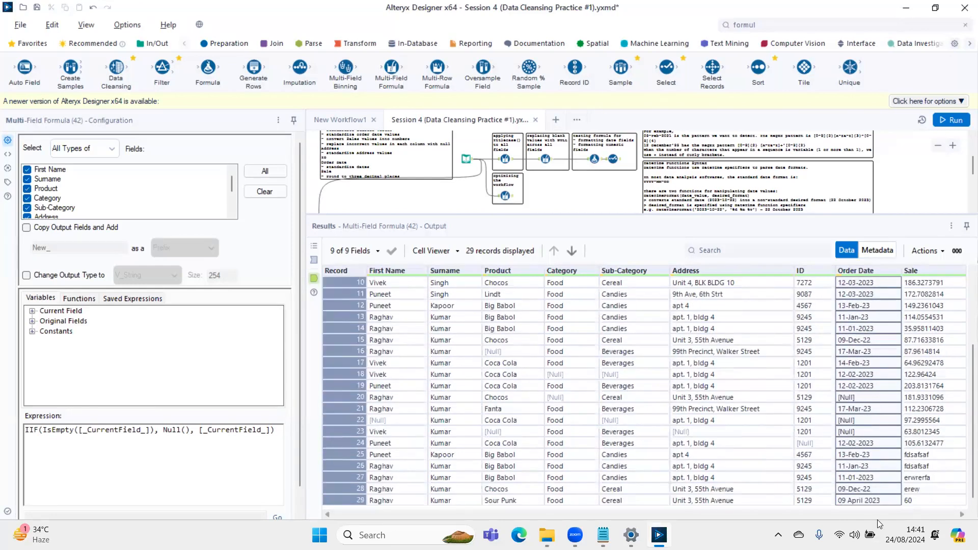
key("alt+Tab")
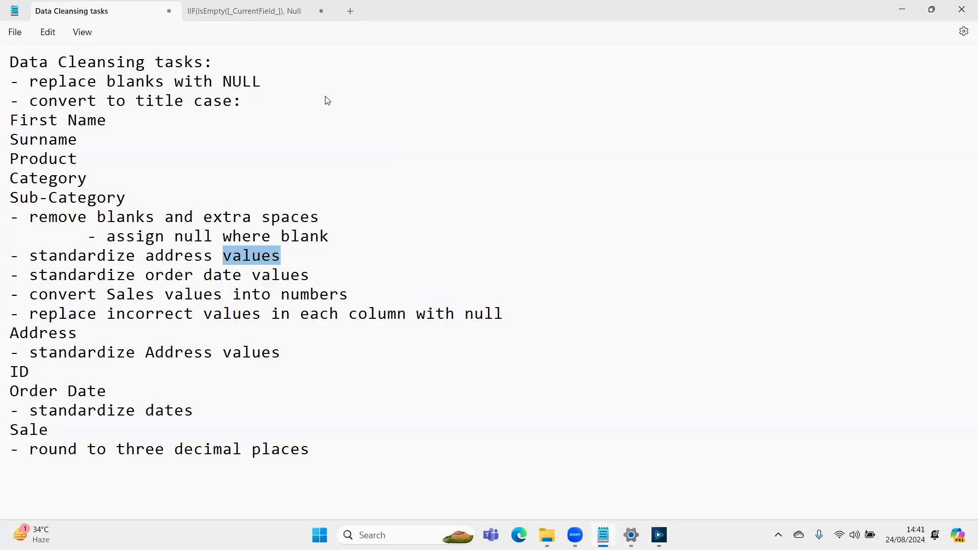
key("ctrl+n")
key("ctrl+v")
scroll(224, 185, "up", 2)
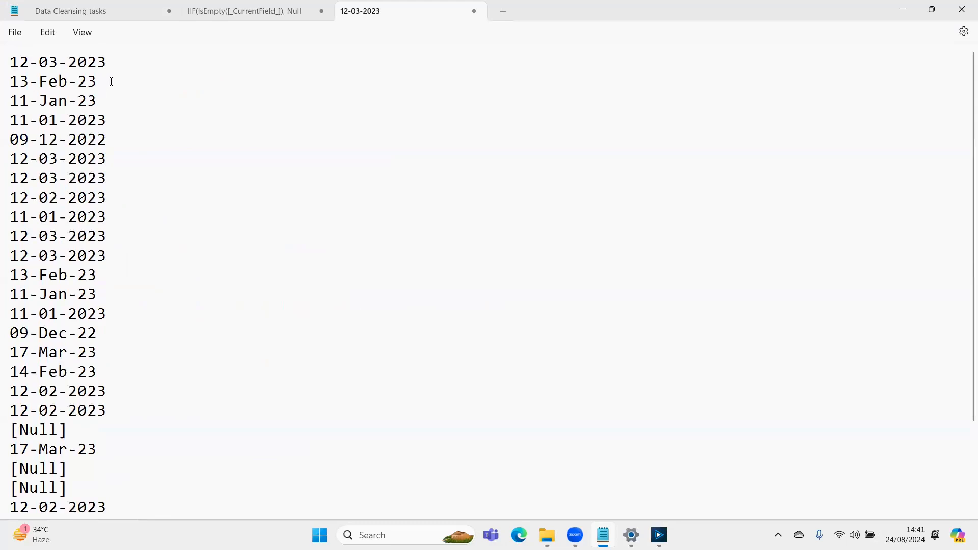
- Annotate the first date, 12-03-2023, with its format DD-MM-YYYY after a dash
key("Down")
key("Up")
key("Up")
key("Left")
key("Left")
key("Left")
key("Home")
key("Down")
key("Left")
type("-")
type("D")
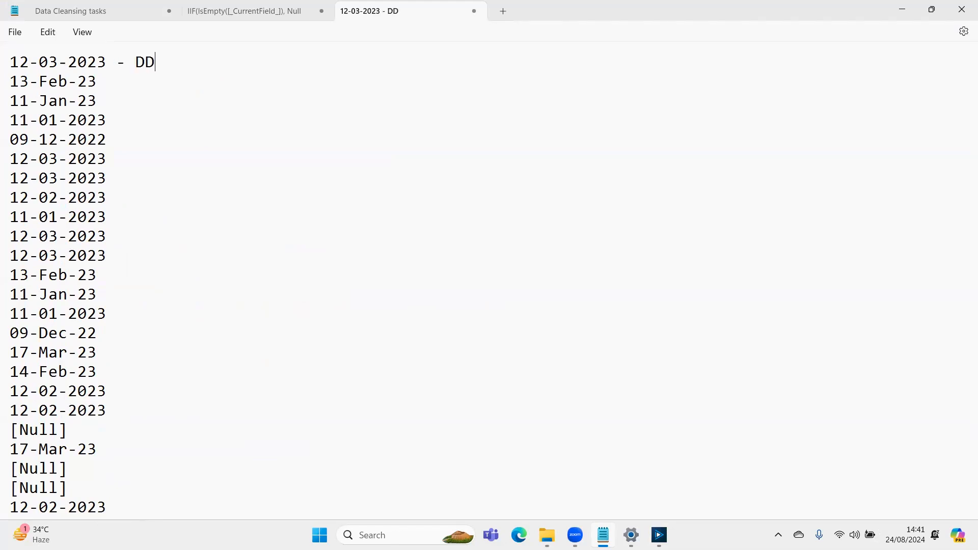
type("-MM-YYYY")
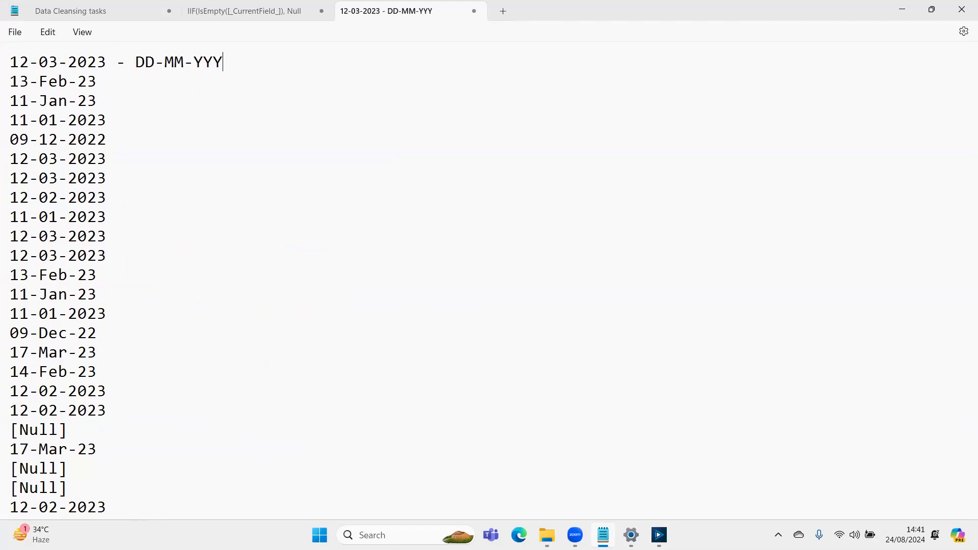
- Annotate the second date, 13-Feb-23, with its format DD-MMM-YY after a dash
key("Down")
type("-")
key("Left")
key("Left")
key("Right")
key("Right")
type("DD-MMM-YYYY")
key("BackSpace")
key("BackSpace")
key("Return")
key("BackSpace")
- Delete all repeated dates and nulls between the 13-Feb-23 line and 09 April 2023, leaving no blank line
key("Down")
key("shift+Left")
key("shift+Left")
key("shift+Left")
key("shift+Left")
key("shift+Left")
key("shift+Left")
key("shift+Left")
key("shift+Left")
key("shift+Left")
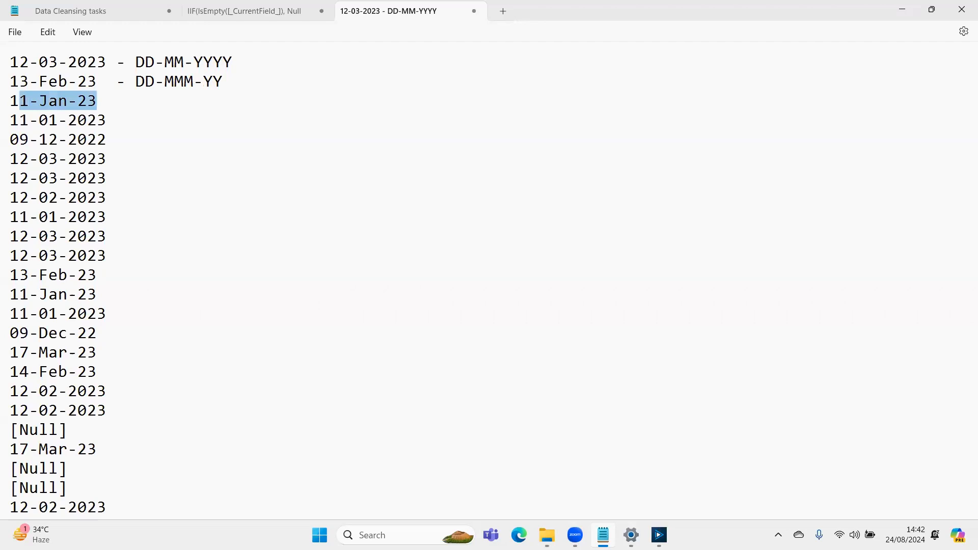
key("BackSpace")
key("Down")
key("shift+Down")
key("shift+Down")
key("shift+Down")
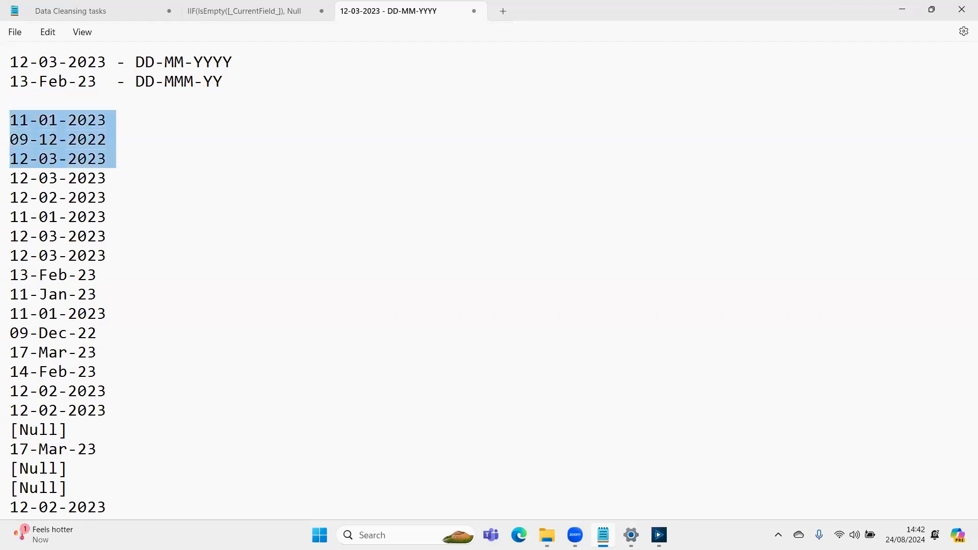
key("shift+Down")
key("shift+Down")
key("shift+Down")
key("shift+Down")
key("shift+Down")
key("shift+Down")
key("shift+Down")
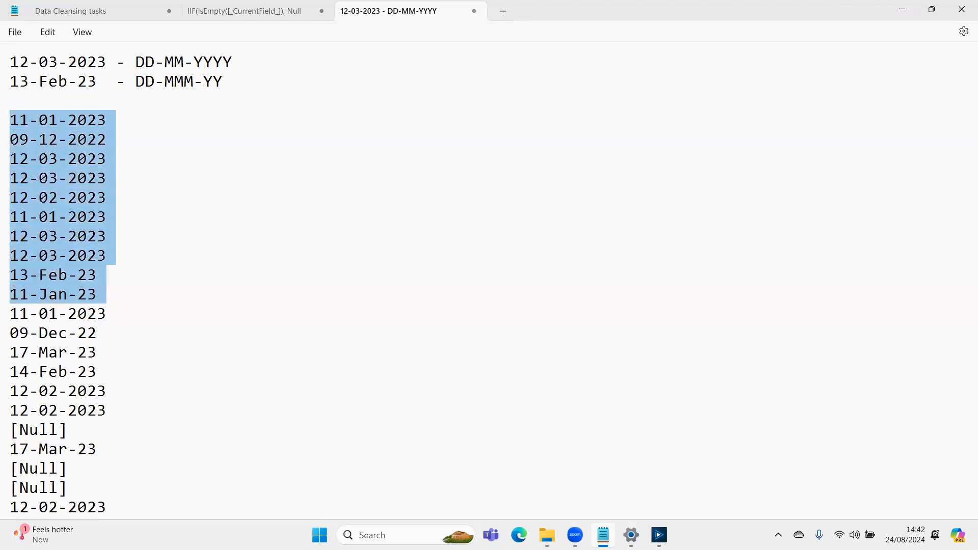
key("shift+Down")
key("shift+Down")
key("shift+Down")
key("shift+Down")
key("shift+Down")
key("shift+Down")
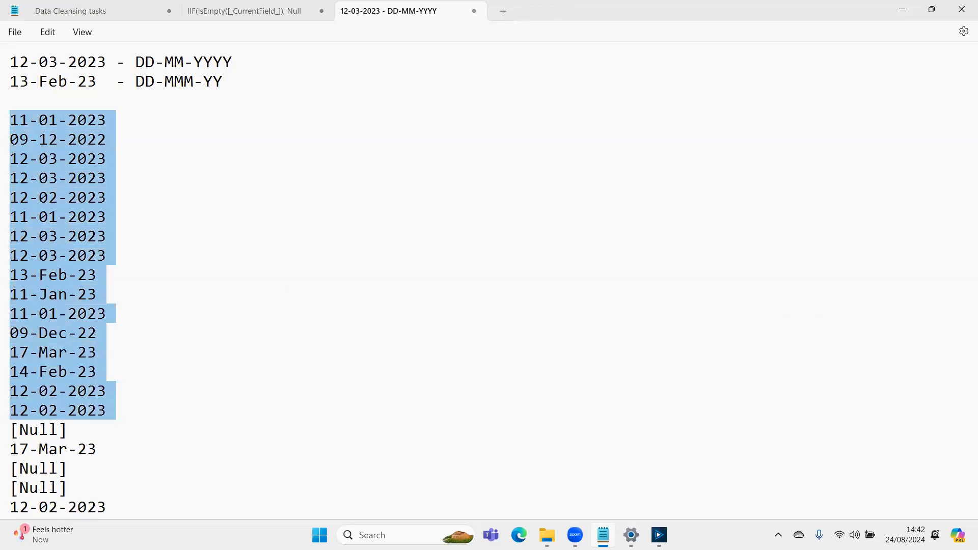
key("shift+Down")
key("shift+Down")
key("shift+Down")
key("shift+Down")
key("shift+Down")
key("shift+Down")
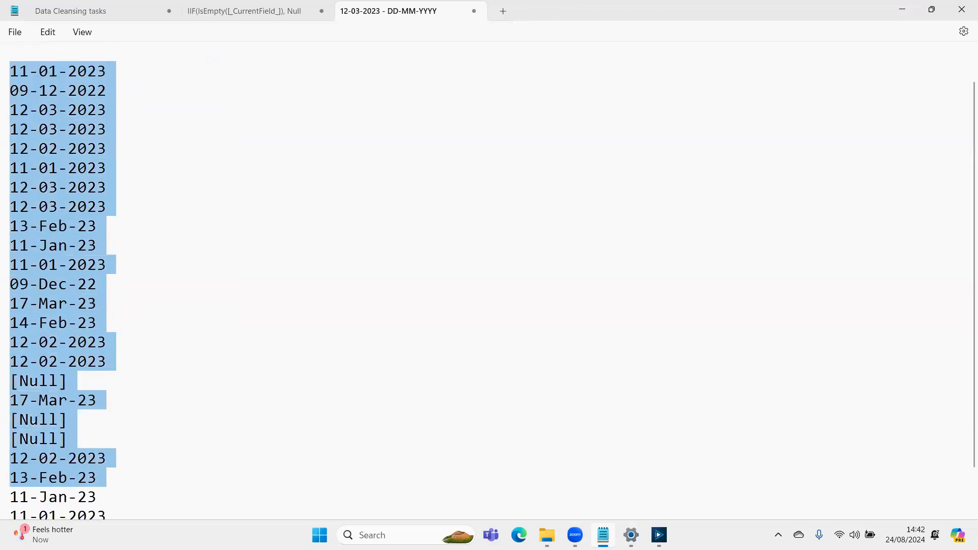
key("shift+Down")
key("shift+Down")
key("shift+Down")
key("Delete")
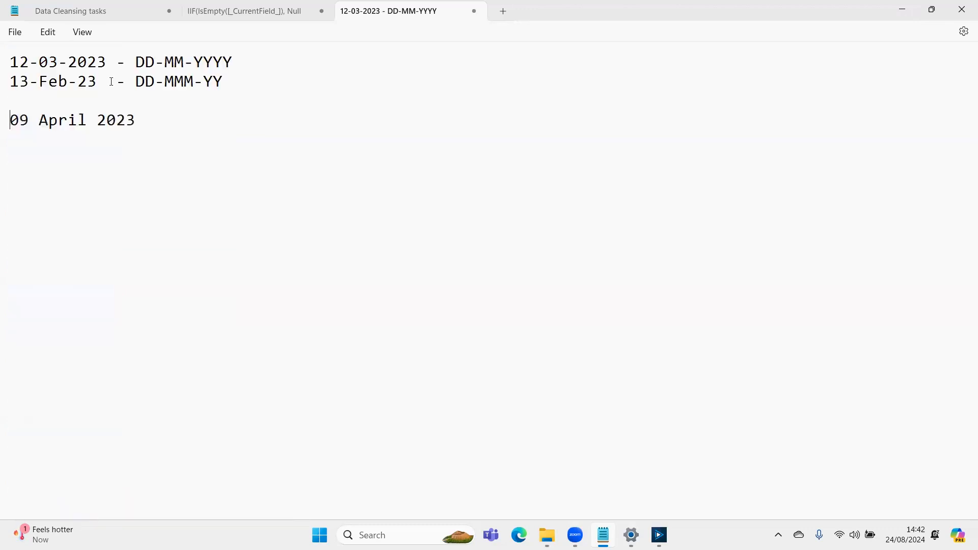
key("BackSpace")
- Annotate 09 April 2023 with its format DD MMMM YYYY after a dash
key("Down")
key("Left")
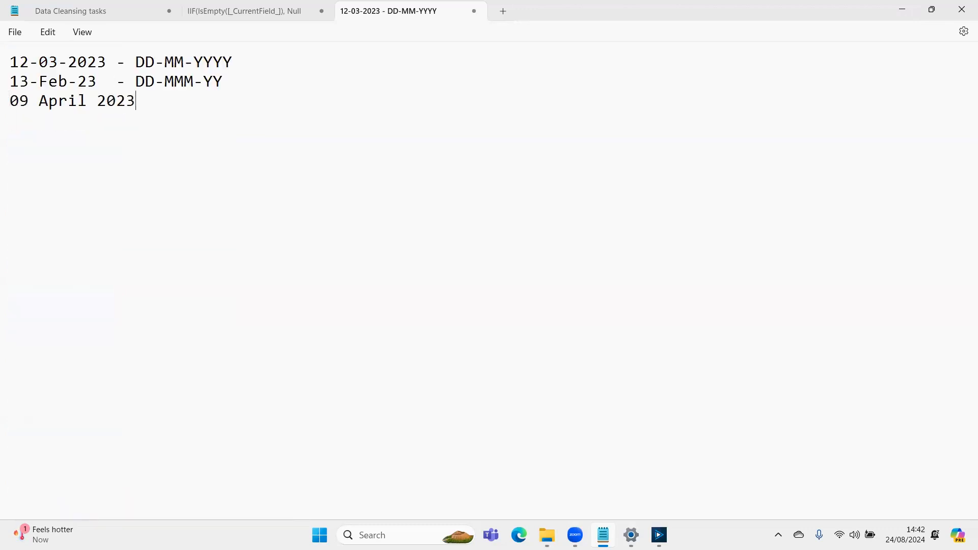
type("- DD MMMM YYYY")
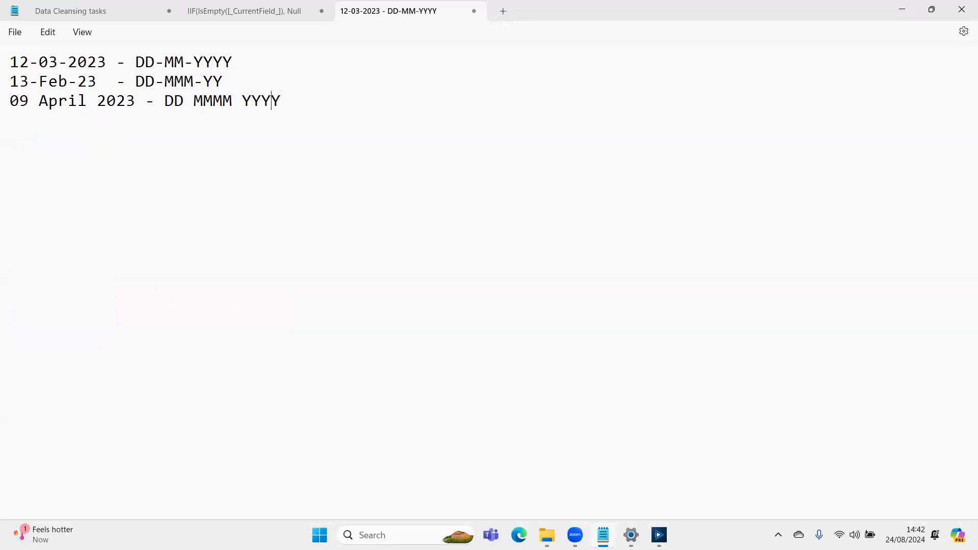
- Pad the first two date lines with spaces so their dashes align with the 09 April 2023 line
left_click(117, 81)
key("Left")
key("Left")
key("Left")
key("BackSpace")
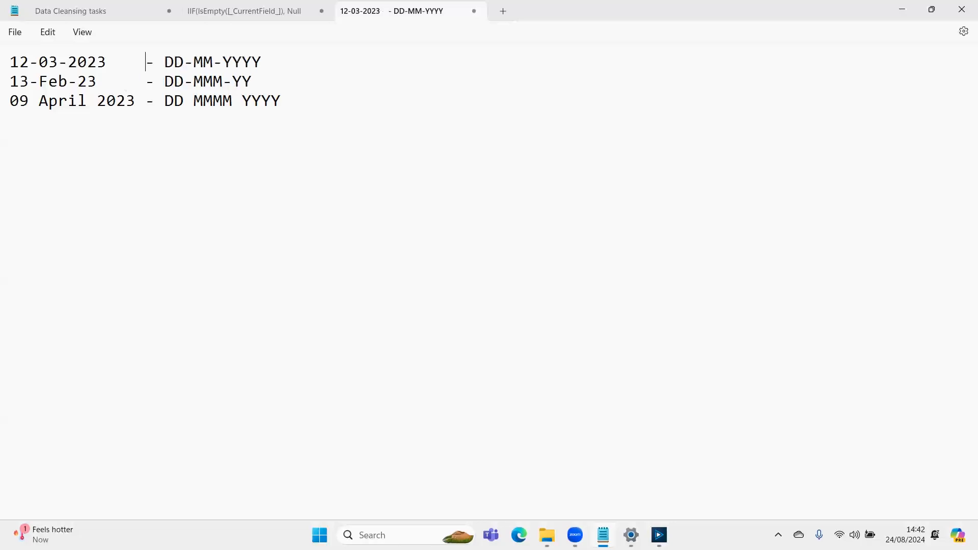
- Add the target date format YYYY-MM-DD below the three annotated dates, separated by blank lines
key("Down")
key("Down")
key("Return")
key("Return")
type("YYYY-MM-DD")
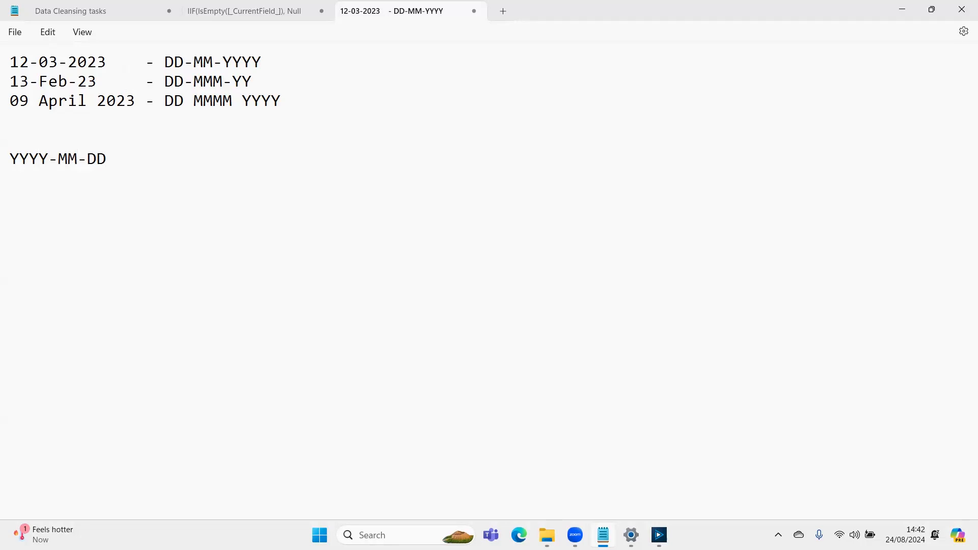
- List the functions DateTimeParse() and DateTimeFormat() on separate lines below the YYYY-MM-DD format
key("Return")
key("Return")
type("DateTimeParse(")
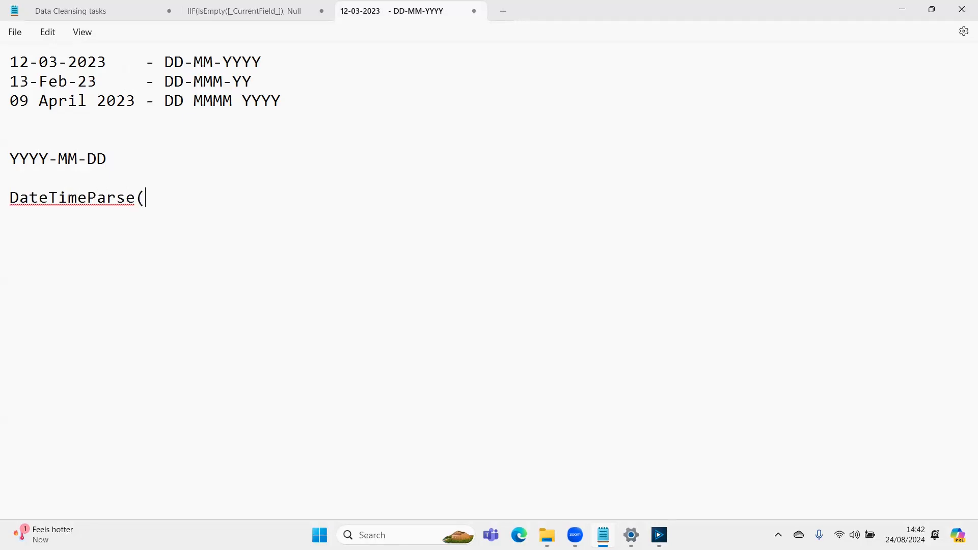
type(")")
key("Return")
type("DateTime")
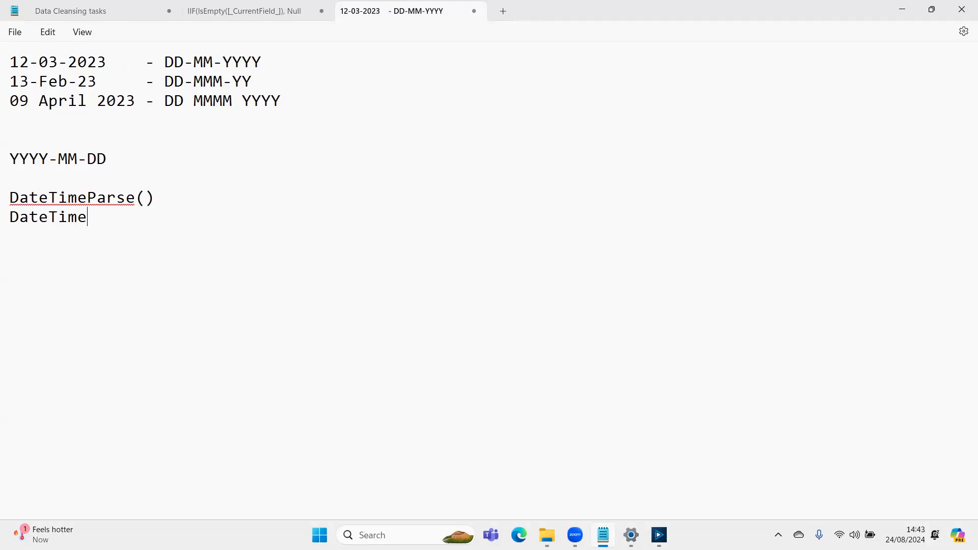
type("Format()")
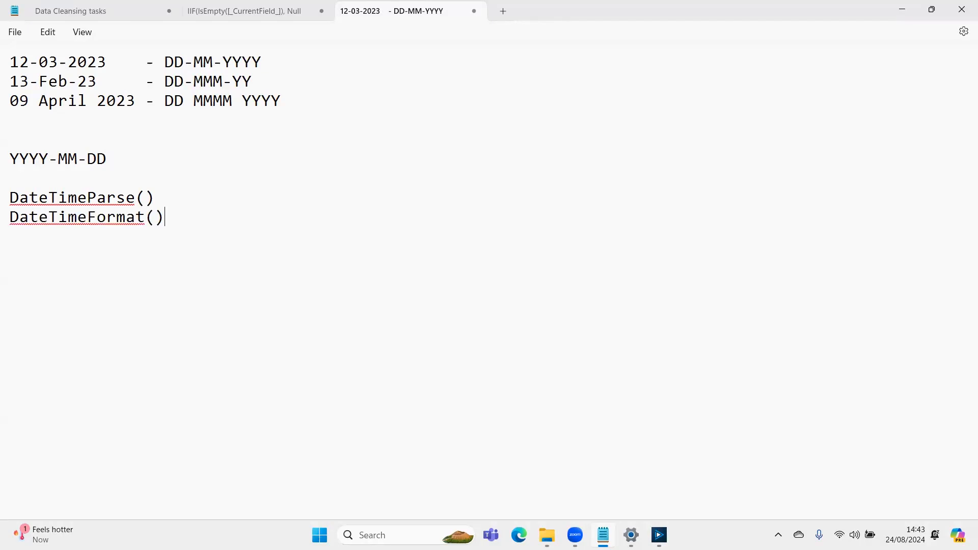
type("- ")
type("non")
type("-standard ")
type("date")
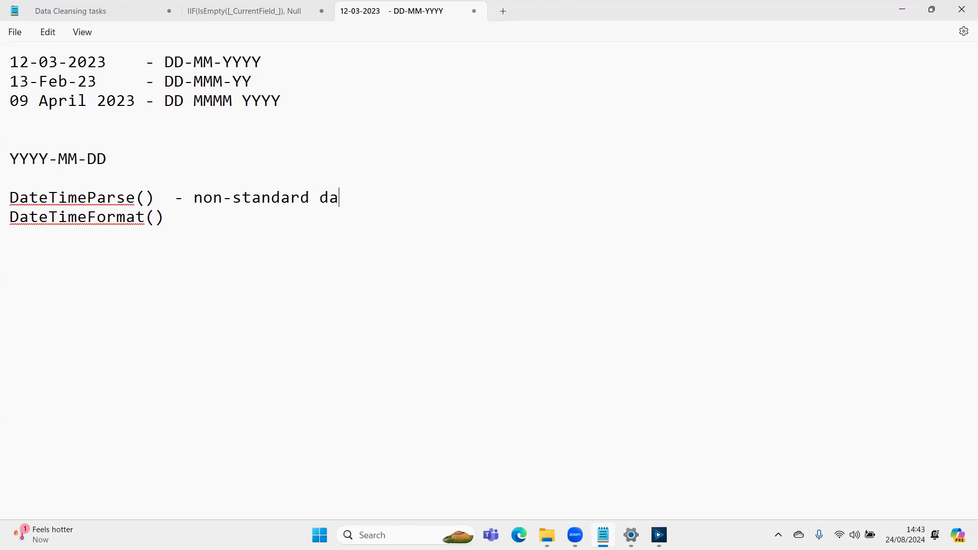
- Describe DateTimeParse() with the note "- non-standard date get converted to standard dates"
key("Up")
key("Up")
key("Up")
key("Up")
key("Up")
key("Up")
key("Up")
key("Down")
key("Down")
key("Down")
key("Down")
key("Down")
key("Down")
type("get converted to standard dates")
key("Up")
key("Down")
key("Down")
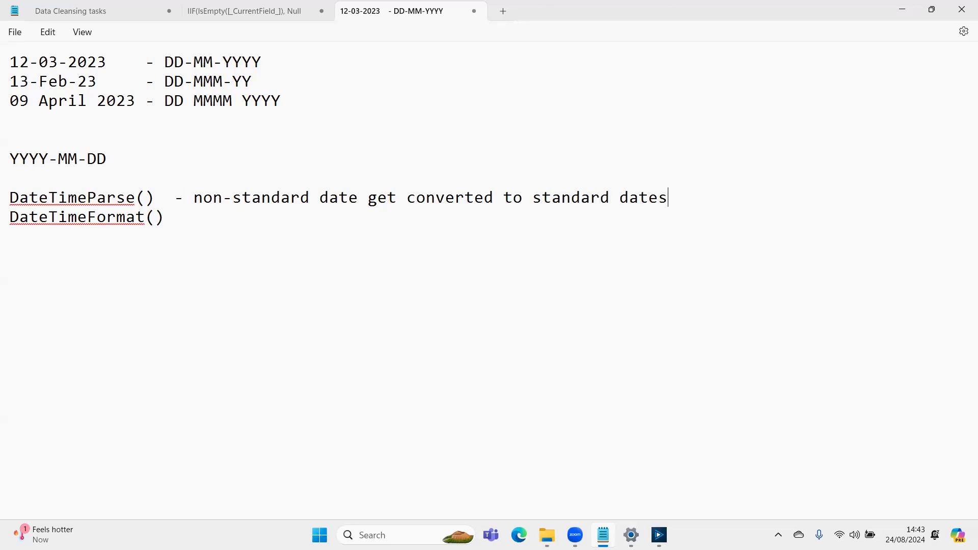
- Label the YYYY-MM-DD line with the prefix "Standard Date Format: "
key("Up")
key("Up")
key("Up")
key("Up")
key("Up")
key("Up")
key("Up")
key("Down")
key("Down")
key("Down")
key("Up")
key("Down")
key("Down")
key("Down")
type("Stansard")
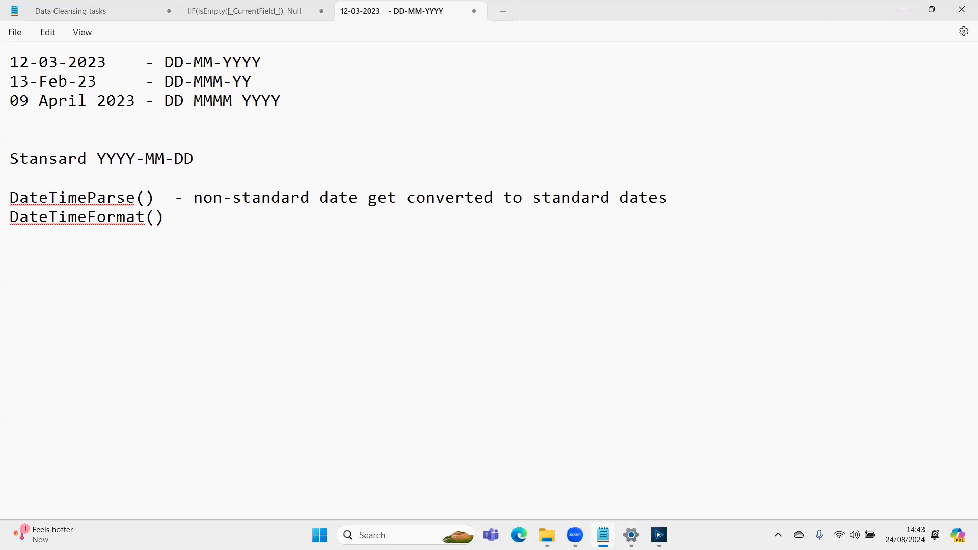
key("BackSpace")
key("BackSpace")
key("BackSpace")
key("BackSpace")
key("BackSpace")
type("dard Date Dor")
type("mat")
key("BackSpace")
key("BackSpace")
key("BackSpace")
key("BackSpace")
key("BackSpace")
key("BackSpace")
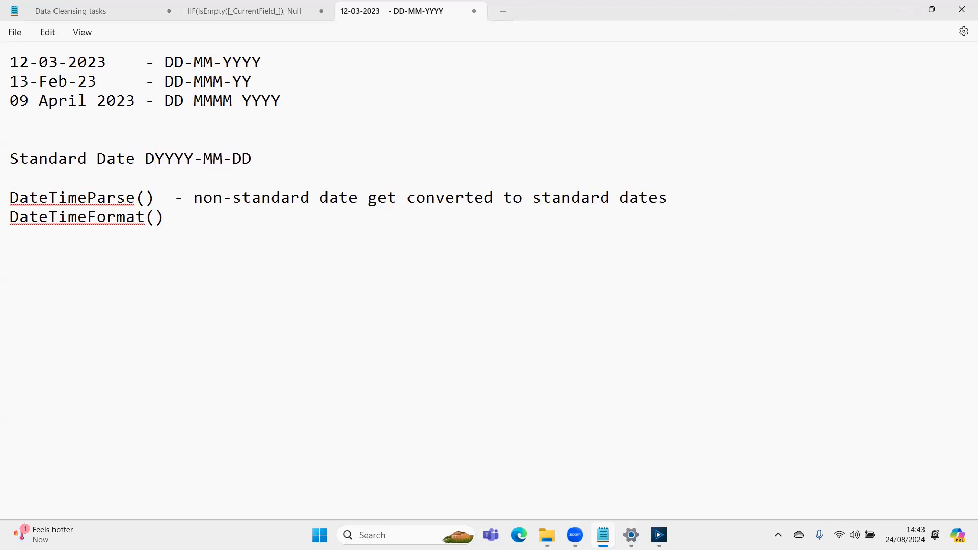
type("Format: ;")
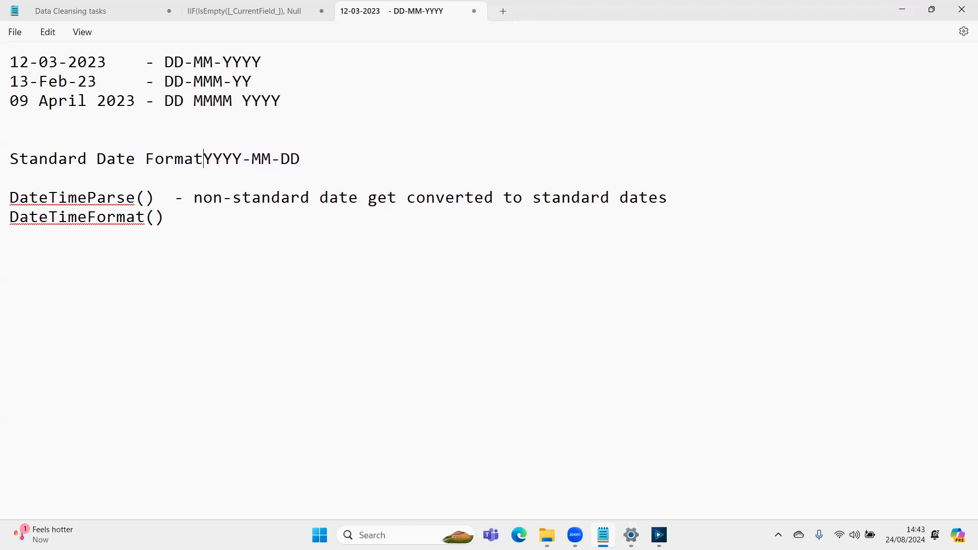
key("BackSpace")
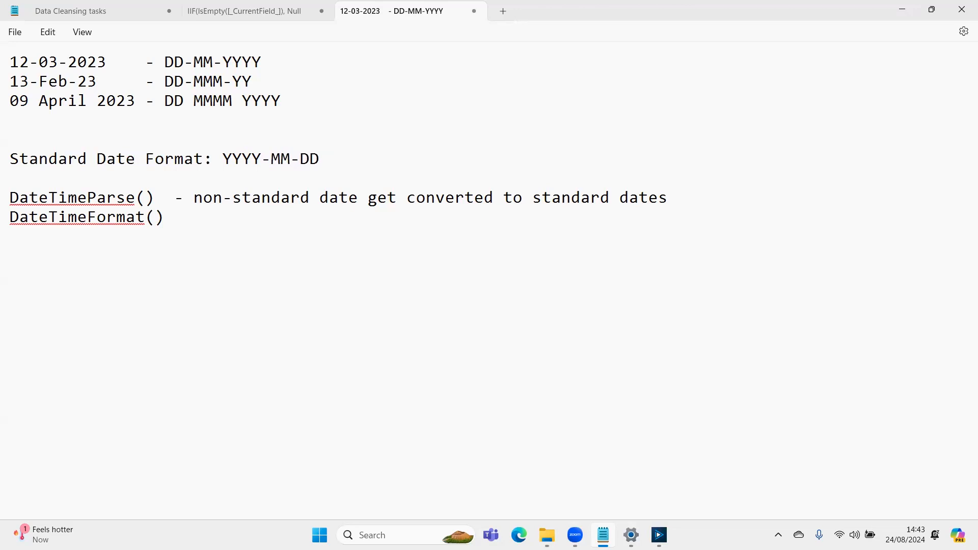
- Highlight the three annotated date formats and compare them with the standard date format and the DateTimeParse() note
key("Down")
key("Down")
key("Down")
key("Up")
key("Up")
key("Up")
key("Up")
key("Up")
key("Up")
key("Up")
key("Left")
key("Left")
key("Left")
key("Left")
key("Left")
key("Left")
key("shift+Down")
key("shift+Down")
key("shift+Down")
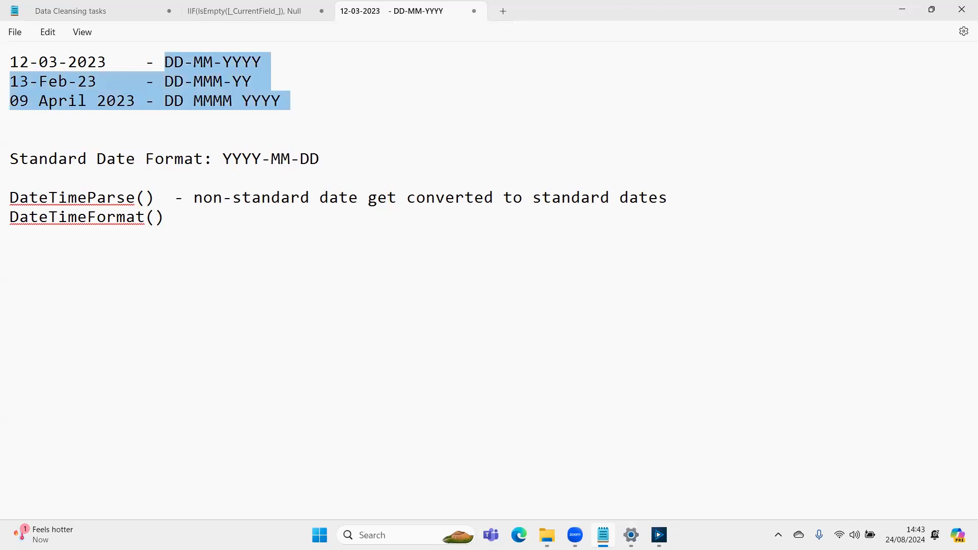
- Highlight the YYYY-MM-DD pattern in the standard date format line of the notes
key("Down")
key("Down")
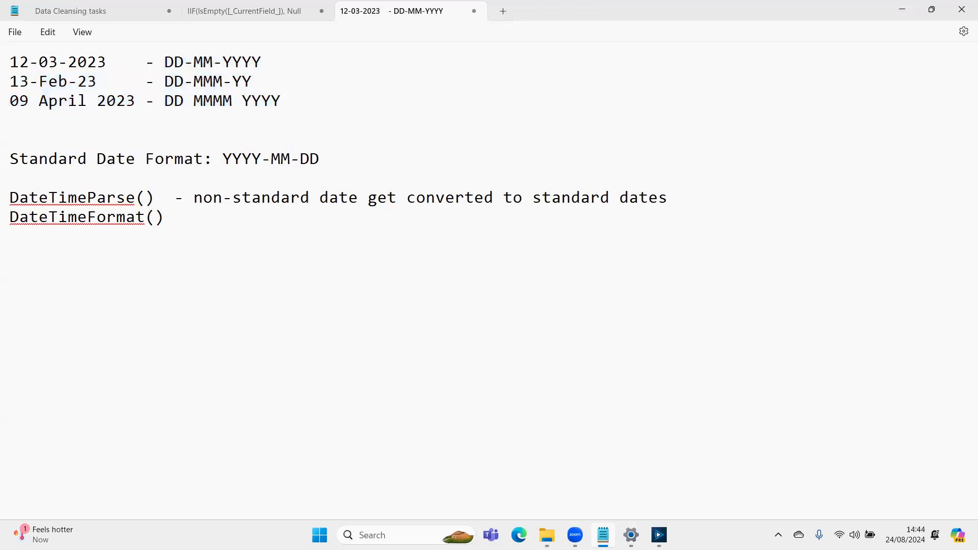
key("shift+Down")
key("shift+Left")
key("Left")
key("End")
key("shift+Left")
key("shift+Left")
key("shift+Left")
key("shift+Left")
key("shift+Left")
key("shift+Left")
key("shift+Left")
key("shift+Left")
key("shift+Left")
key("shift+Left")
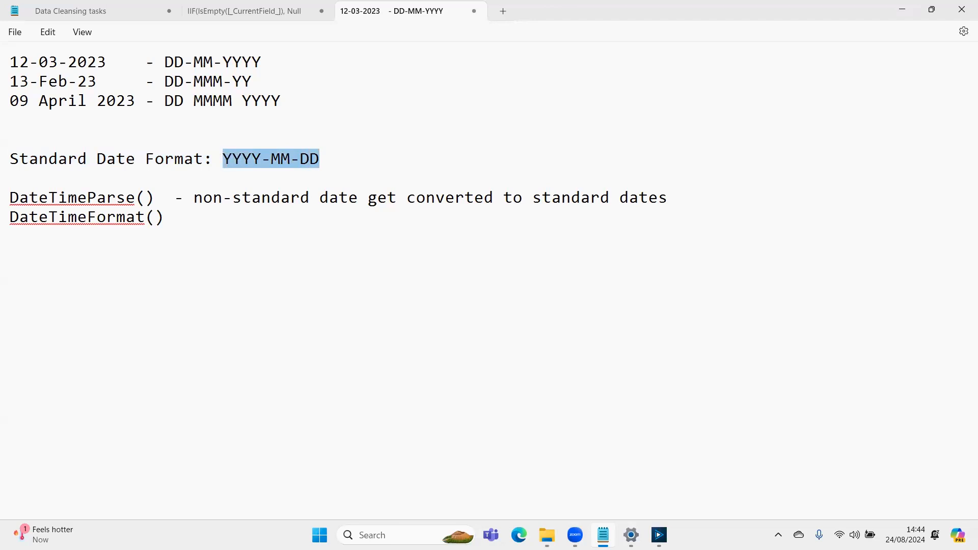
- Highlight the DD MMMM YYYY pattern of the 09 April 2023 line and compare it with the standard date format
key("Up")
key("Up")
key("Up")
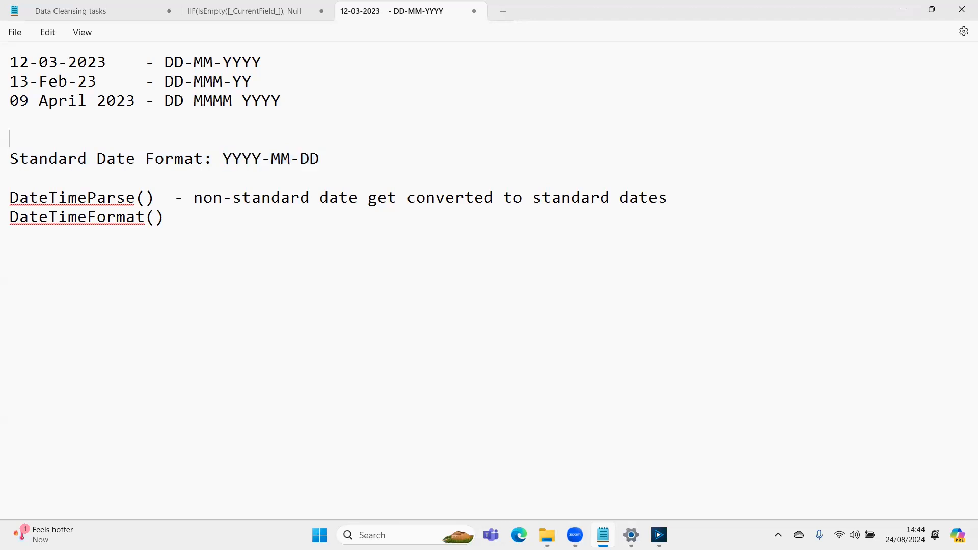
key("Down")
key("Left")
key("shift+Left")
key("shift+Left")
key("shift+Left")
key("shift+Left")
key("shift+Left")
key("shift+Left")
key("shift+Left")
key("shift+Left")
key("shift+Left")
key("shift+Left")
key("shift+Left")
key("shift+Left")
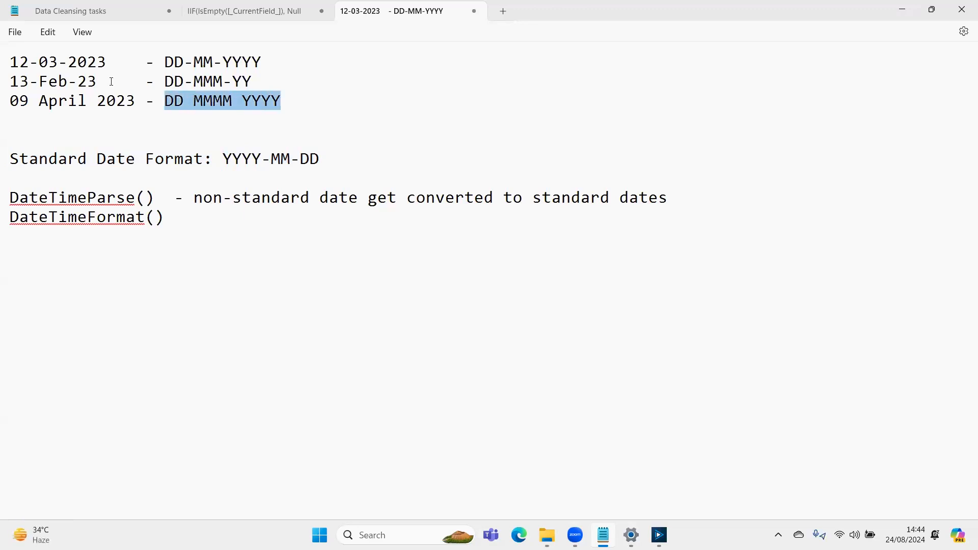
key("Down")
key("Down")
key("Down")
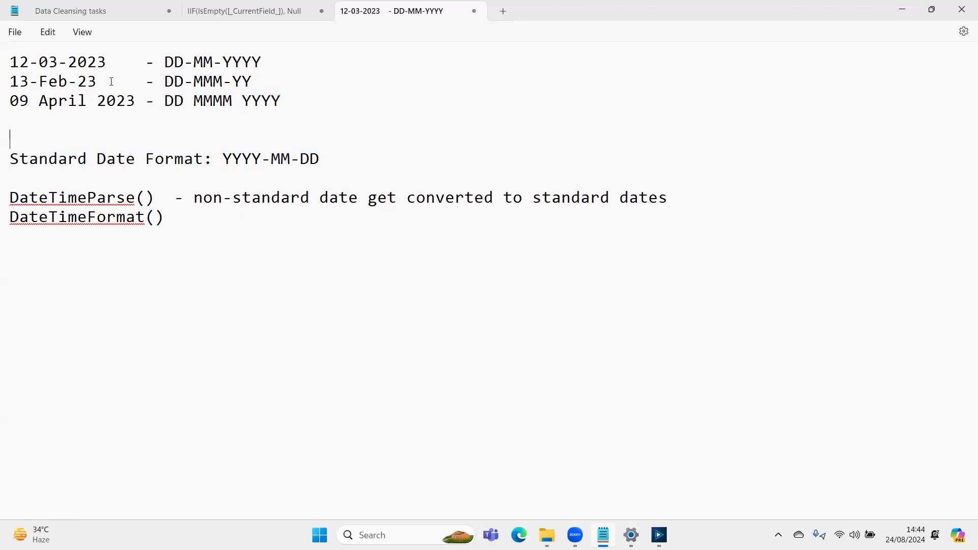
key("Down")
key("Down")
key("Up")
key("Up")
key("Up")
key("Up")
key("Up")
- Add a dash after DateTimeFormat() and copy the DateTimeParse() description "non-standard date get converted to standard dates" behind it
key("Down")
key("Down")
key("Down")
key("Down")
key("Down")
key("Down")
type("-")
key("Up")
key("shift+Right")
key("shift+Right")
key("shift+Right")
key("shift+Right")
key("shift+Right")
key("shift+Right")
key("shift+Right")
key("shift+Right")
key("shift+Right")
key("shift+Right")
key("shift+Right")
key("shift+Right")
key("shift+Right")
key("shift+Right")
key("shift+Right")
key("shift+Right")
key("shift+Right")
key("shift+Right")
key("shift+Right")
key("shift+Right")
key("shift+Right")
key("shift+Right")
key("shift+Right")
key("shift+Right")
key("shift+Right")
key("shift+Right")
key("shift+Right")
key("shift+Right")
key("shift+Right")
key("shift+Right")
key("shift+Right")
key("shift+Right")
key("shift+Right")
key("shift+Right")
key("shift+Right")
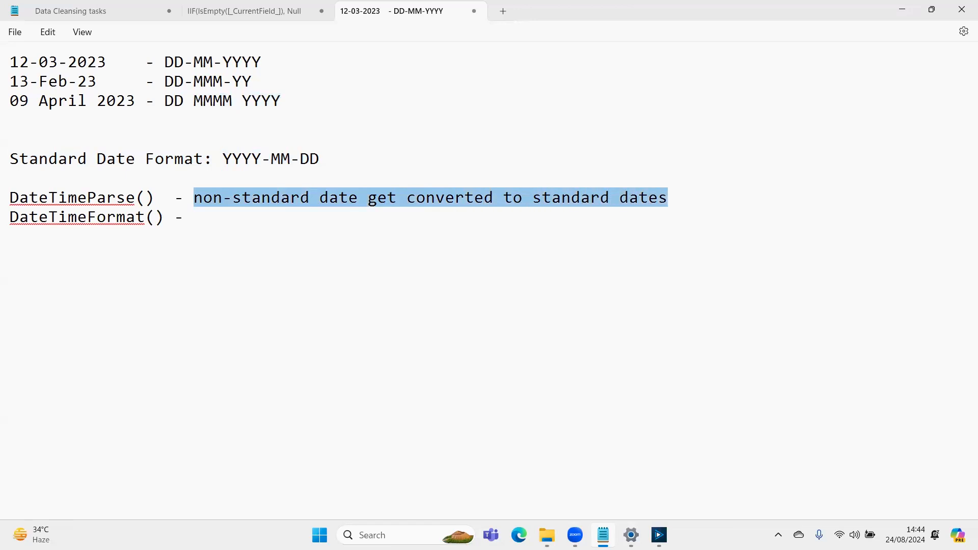
key("ctrl+c")
key("Down")
key("ctrl+v")
- Change the ending of the DateTimeFormat() description to "non-standard format"
key("Left")
key("Left")
key("Left")
key("Left")
key("Left")
key("Left")
key("Left")
key("Left")
key("Left")
key("Left")
key("Left")
key("Left")
key("Left")
key("Left")
key("Left")
key("Right")
type("non-")
key("Right")
key("Right")
key("Right")
key("Right")
key("Right")
key("Right")
key("Right")
key("Right")
key("Right")
key("Right")
key("Left")
key("shift+Right")
key("shift+Right")
key("shift+Right")
key("shift+Right")
key("shift+Right")
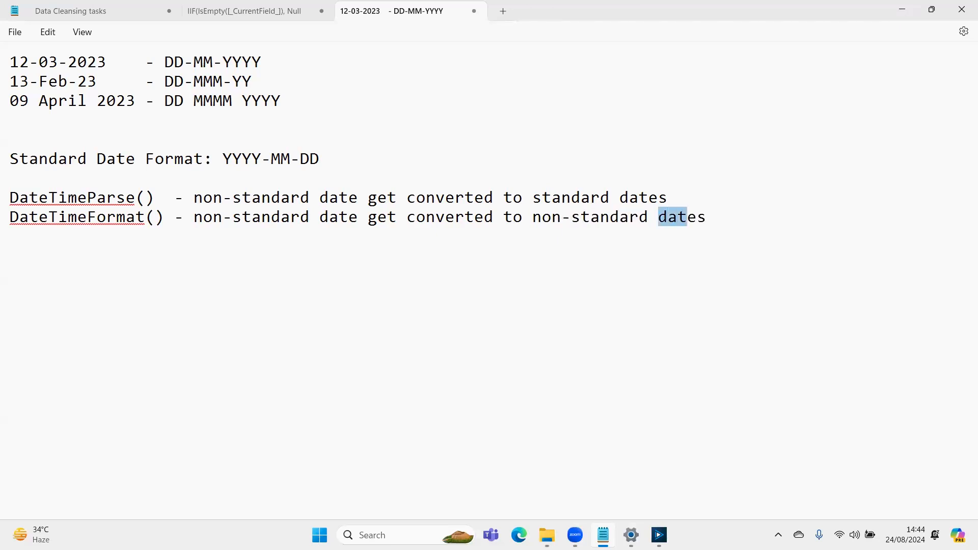
type("format")
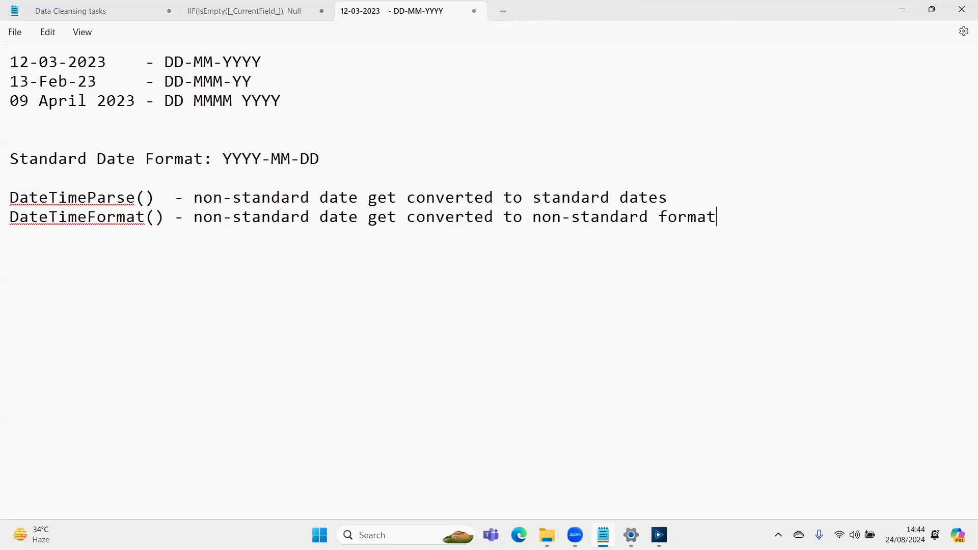
- Remove "non-" from the start of the DateTimeFormat() description so it reads "standard date get converted to non-standard format"
key("Left")
key("Left")
key("Left")
key("Left")
key("Left")
key("Left")
key("Left")
key("Left")
key("Left")
key("Left")
key("Left")
key("Left")
key("Left")
key("Left")
key("Left")
key("Left")
key("Left")
key("Left")
key("Left")
key("Left")
key("Left")
key("BackSpace")
key("BackSpace")
key("BackSpace")
key("BackSpace")
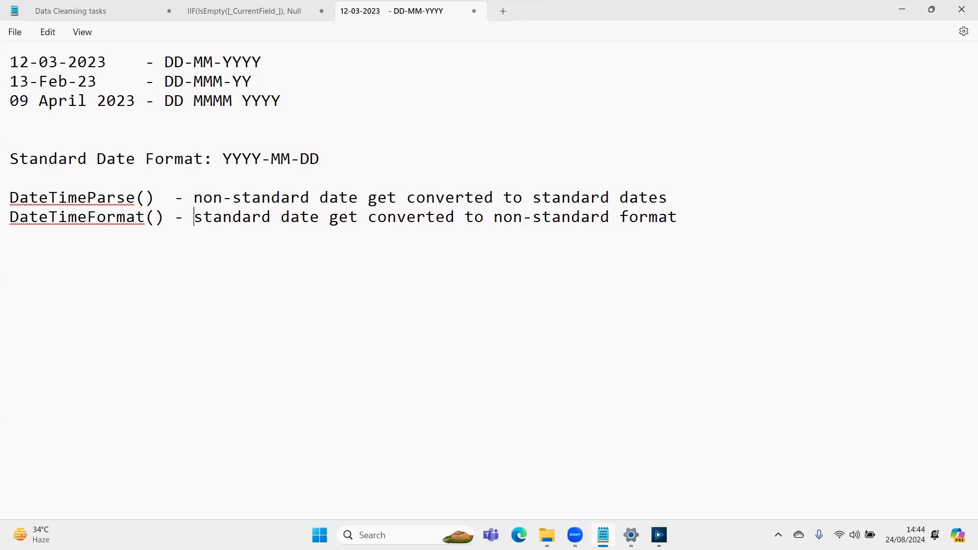
- Compare the standard date format line with the 09 April 2023 line and the DateTimeFormat() note by highlighting each one
key("Up")
key("Up")
key("Up")
key("Up")
key("Down")
key("shift+End")
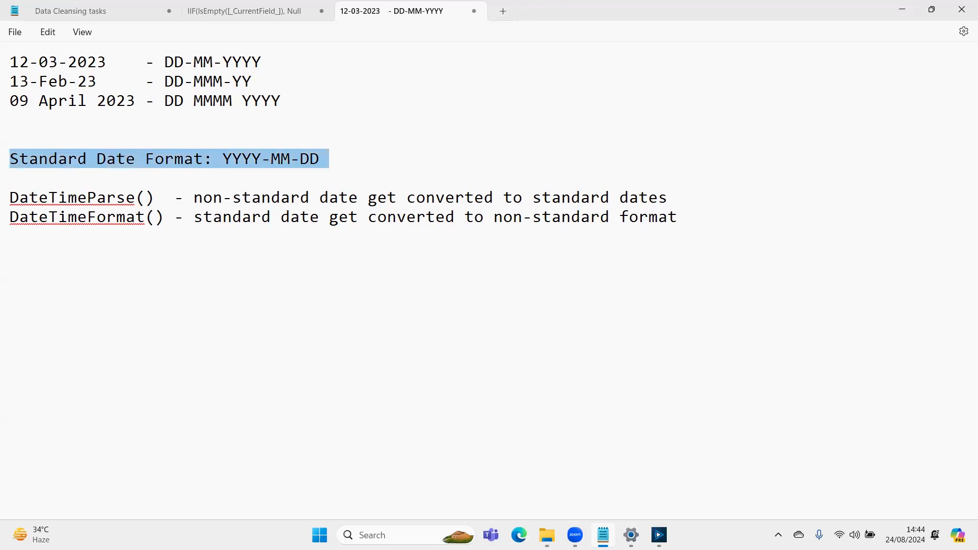
key("Up")
key("Up")
key("Up")
key("shift+End")
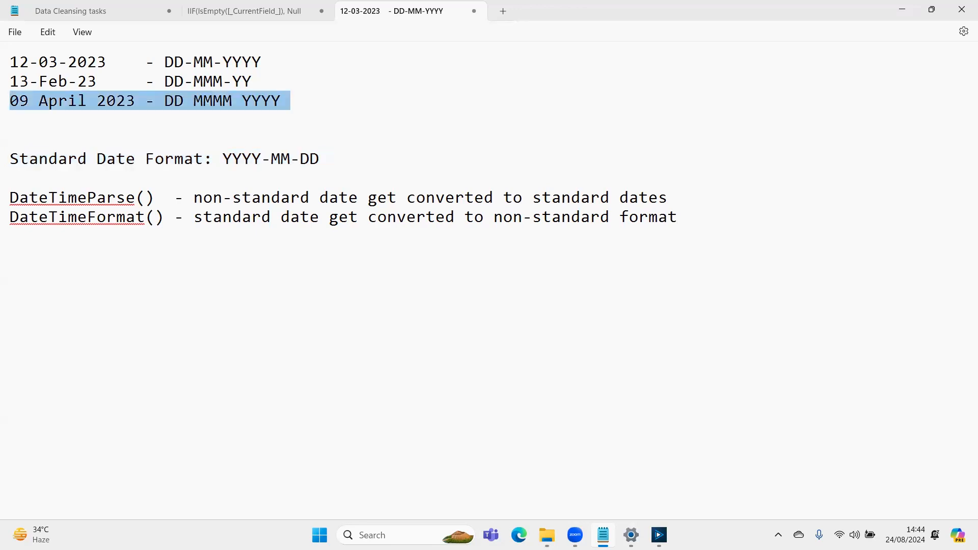
key("Left")
key("Down")
key("Down")
key("Down")
key("shift+End")
key("Up")
key("Up")
key("Up")
key("shift+End")
key("Down")
key("Down")
key("Down")
key("Down")
key("Down")
key("Down")
key("shift+End")
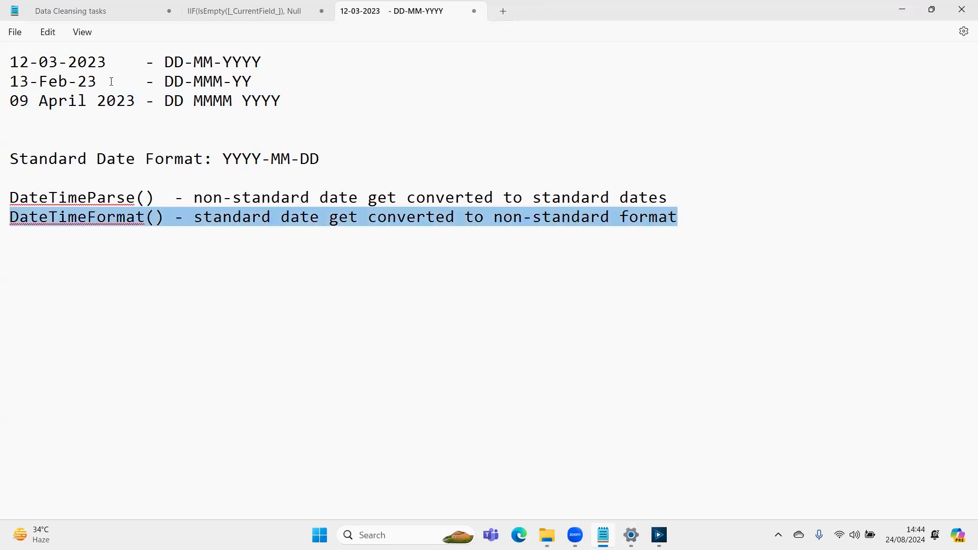
- Switch to Alteryx Designer and examine the mixed date formats in the Order Date column of the results
key("alt+Tab")
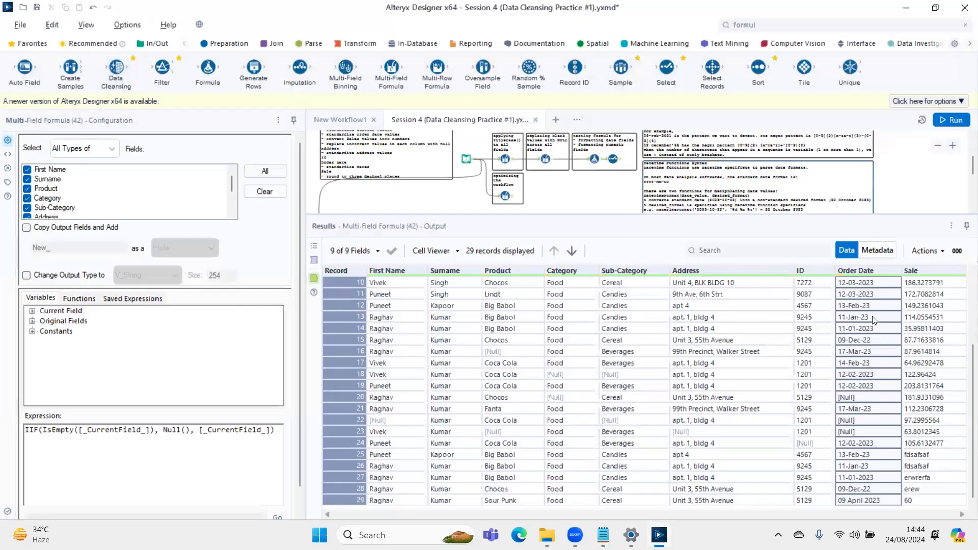
left_click(872, 317)
key("Up")
key("Up")
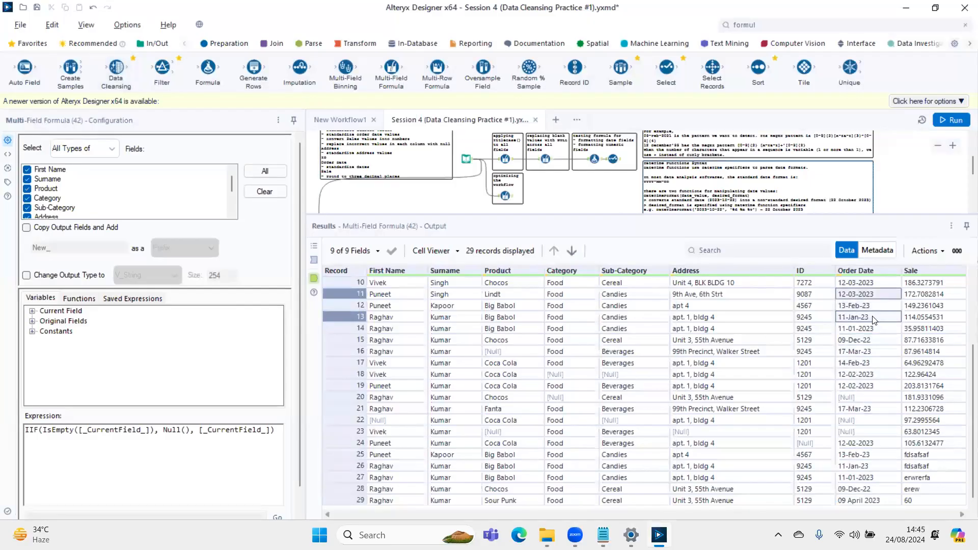
- Return to the Notepad notes and highlight the DD-MM-YYYY pattern of the 12-03-2023 line
key("alt+Tab")
key("Up")
key("Up")
key("Up")
key("End")
key("Up")
key("Up")
key("Up")
key("Up")
key("Up")
key("shift+Left")
key("shift+Left")
key("shift+Left")
key("shift+Left")
key("shift+Left")
key("shift+Left")
key("shift+Left")
key("shift+Left")
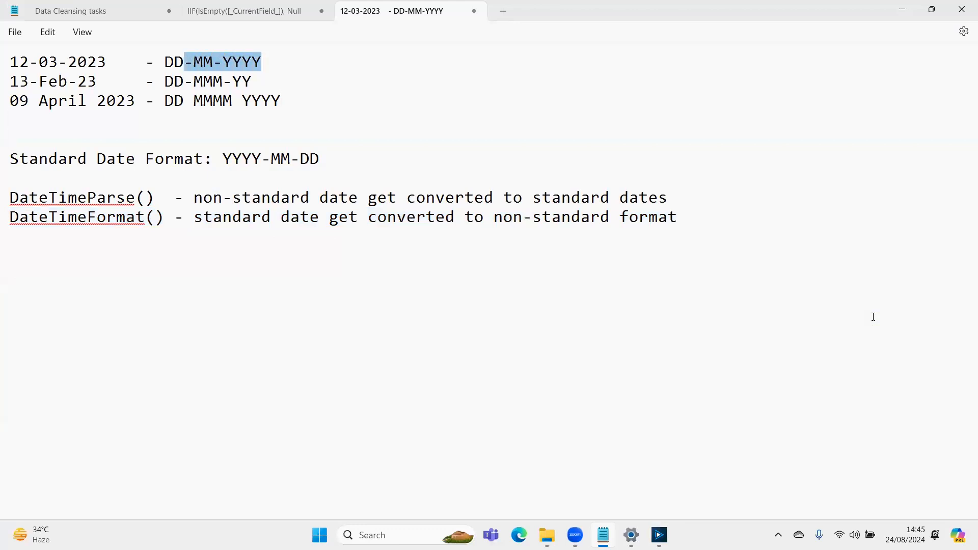
key("Down")
key("Down")
key("Down")
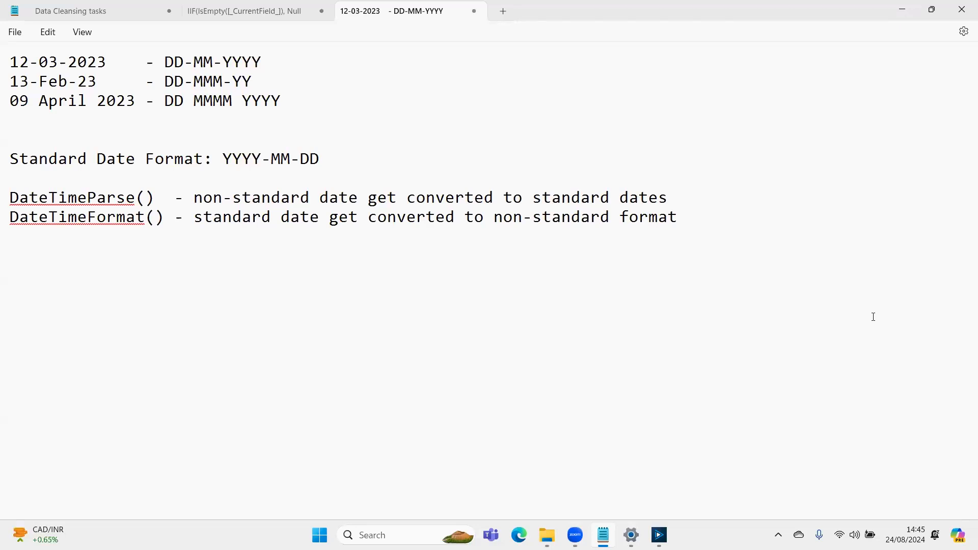
key("Up")
key("Up")
key("Left")
key("Left")
key("Left")
key("Right")
key("shift+Right")
key("shift+End")
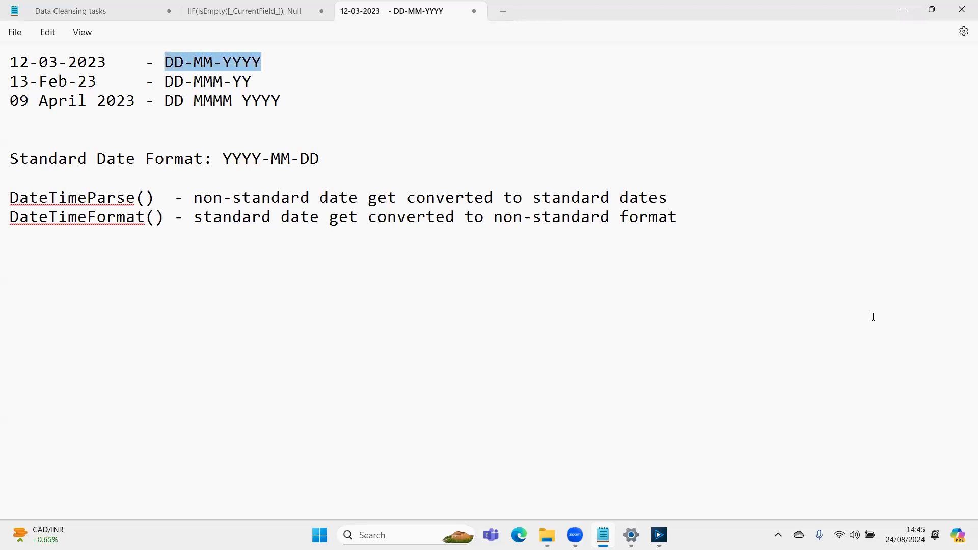
- Check the Order Date values in Alteryx Designer again against the DD-MM-YYYY pattern in the Notepad notes
key("alt+Tab")
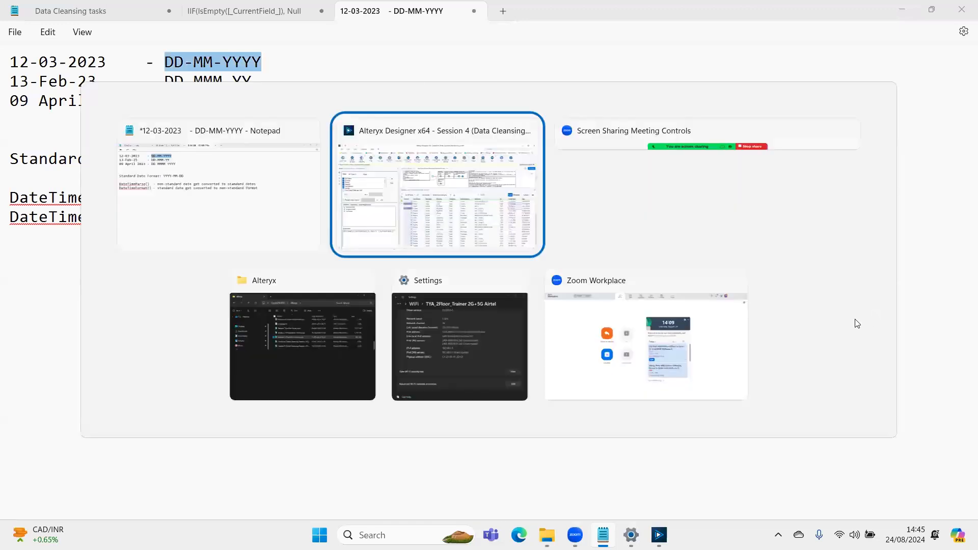
key("alt+Tab")
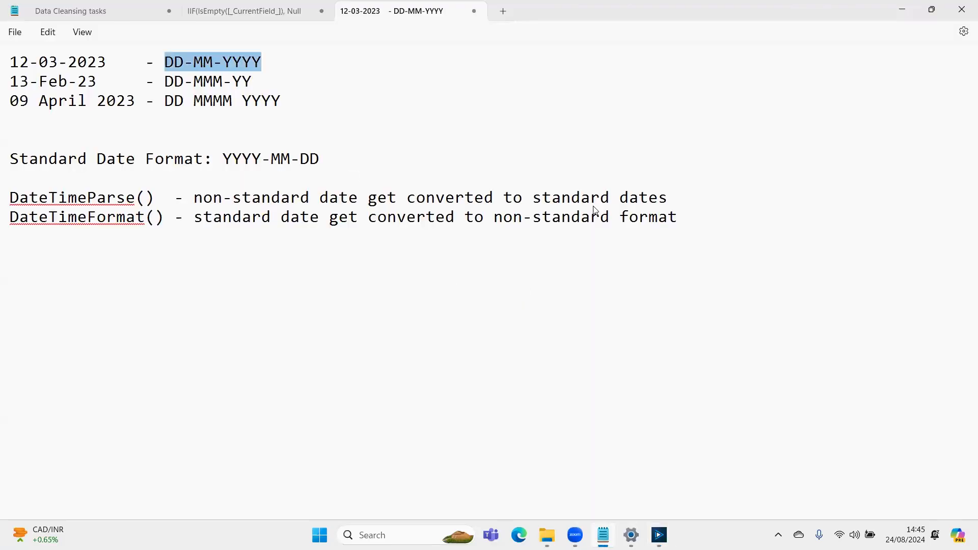
key("alt+Tab")
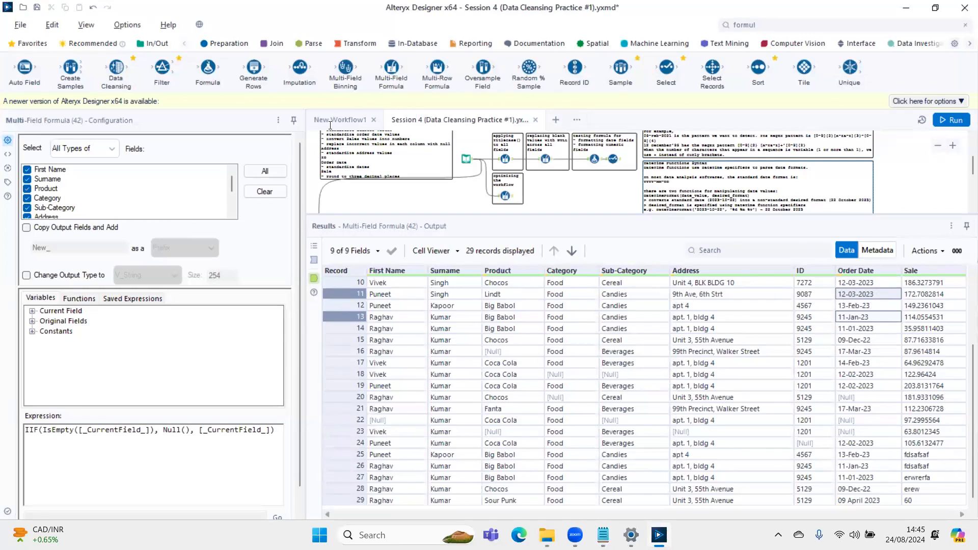
key("alt+Tab")
key("shift+Left")
key("shift+Left")
key("shift+Left")
key("shift+Left")
key("shift+Left")
key("shift+Left")
key("shift+Left")
key("shift+Left")
key("shift+Left")
key("shift+Left")
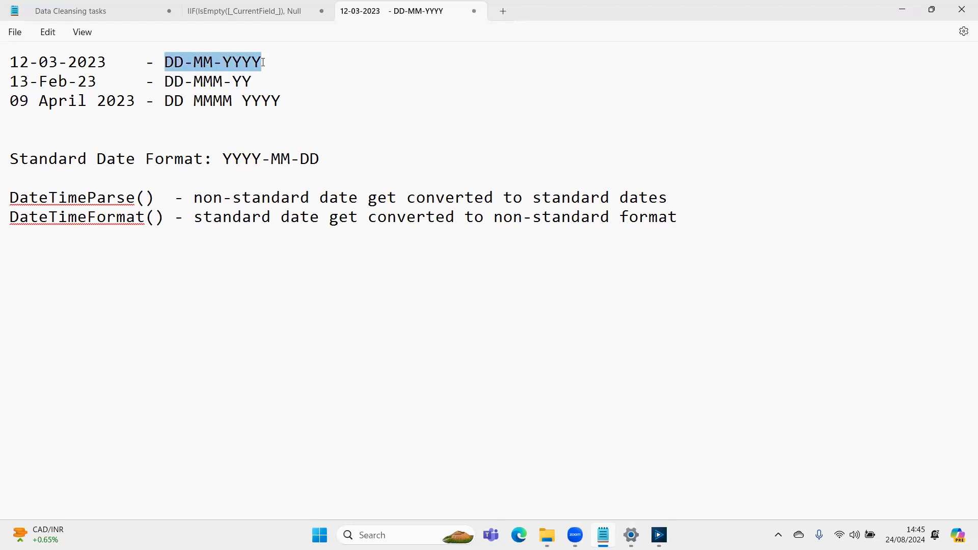
- Highlight the DD-MMM-YY and DD MMMM YYYY patterns in turn to distinguish the other two date formats
key("Down")
key("shift+Right")
key("shift+Right")
key("shift+Right")
key("shift+Right")
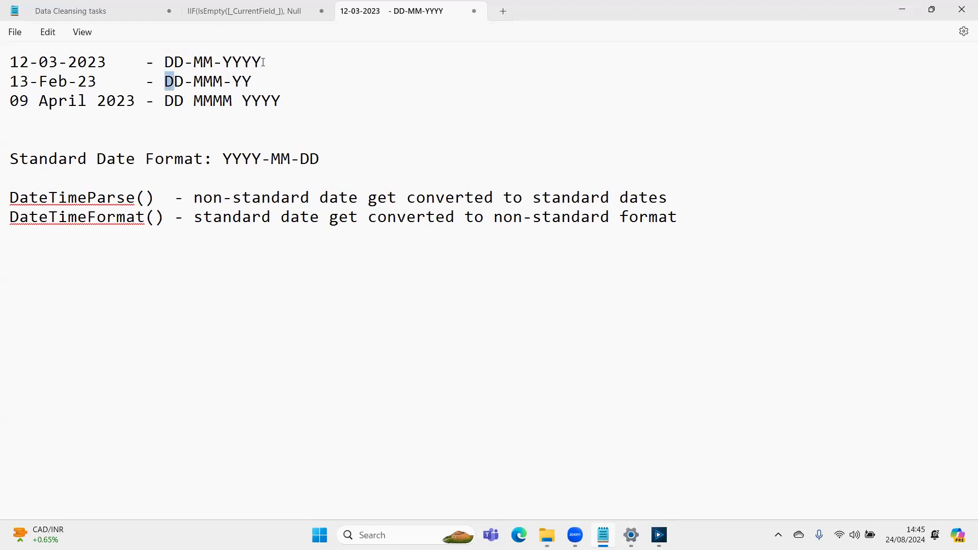
key("shift+Right")
key("shift+Right")
key("shift+Right")
key("shift+Right")
key("shift+Right")
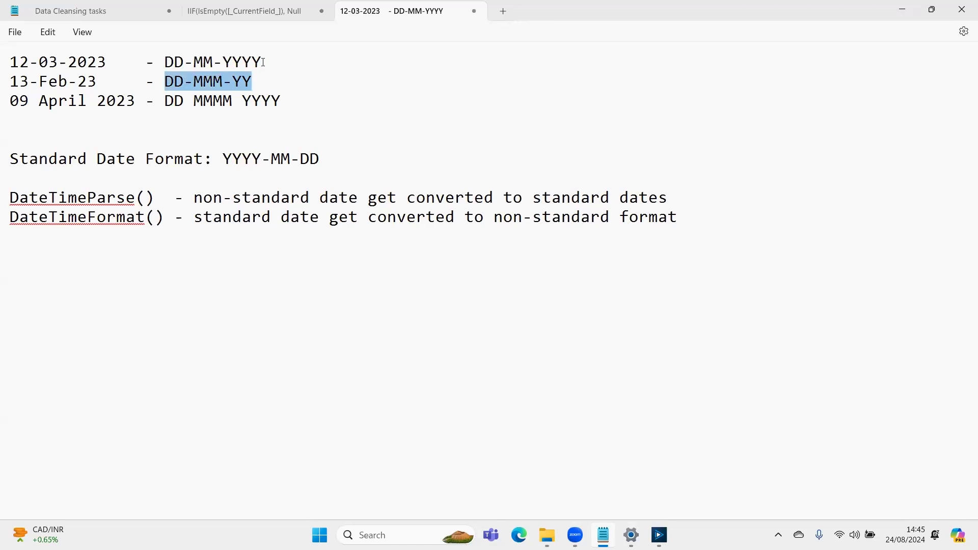
key("Down")
key("Left")
key("Left")
key("Left")
key("Left")
key("Left")
key("Left")
key("Left")
key("Left")
key("Left")
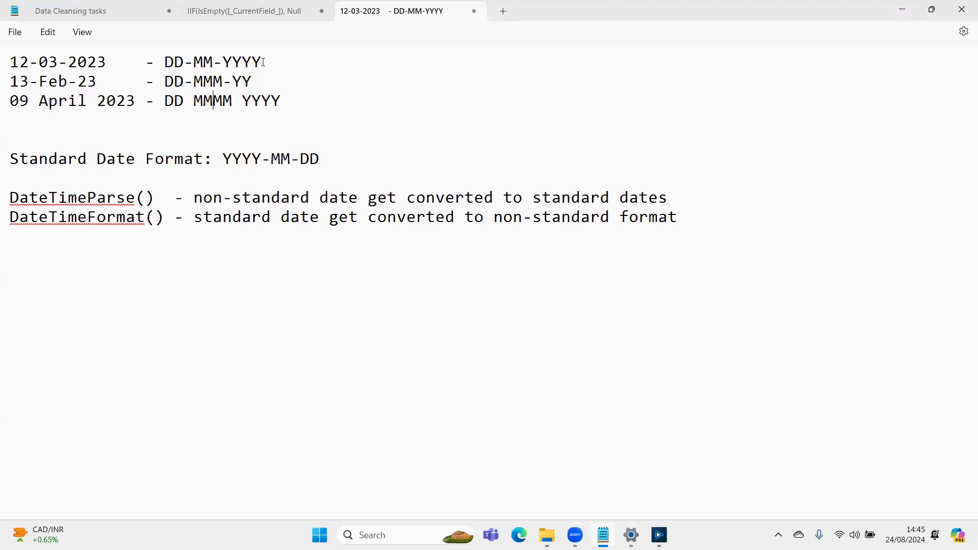
key("ctrl+shift+Right")
key("ctrl+shift+Right")
key("ctrl+shift+Right")
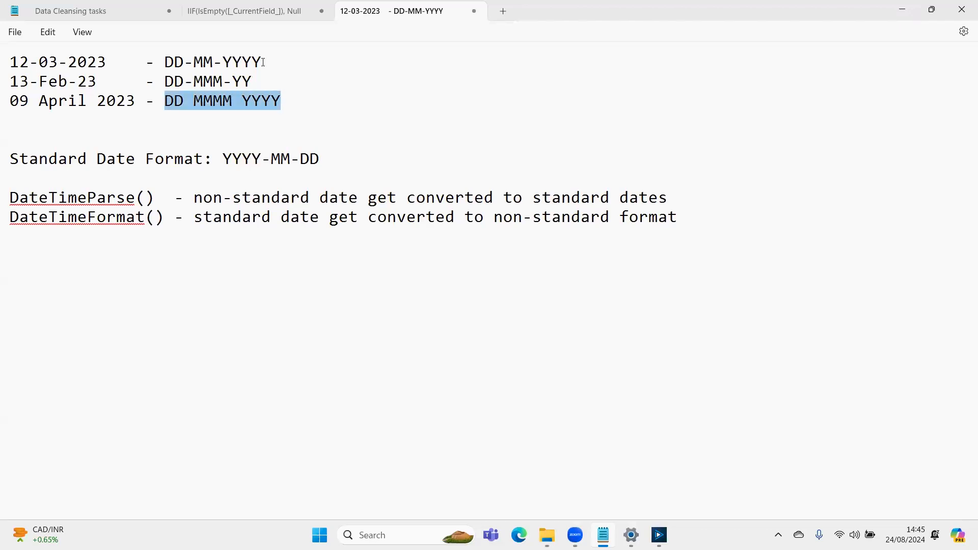
- Review the month and year parts of the noted date patterns, highlighting part of DD-MMM-YY
key("Down")
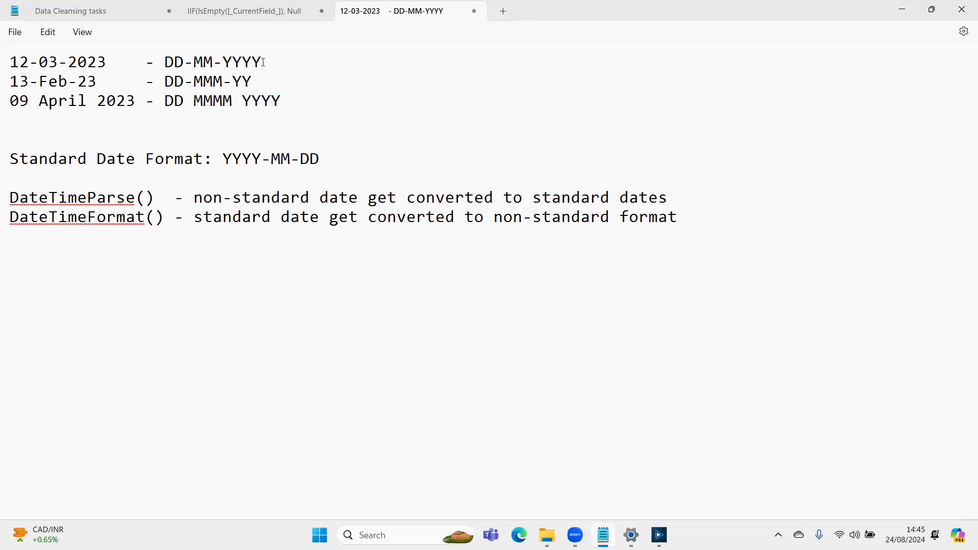
key("Left")
key("Up")
key("Up")
key("shift+Left")
key("shift+Left")
key("Down")
key("shift+Left")
key("shift+Left")
key("shift+Left")
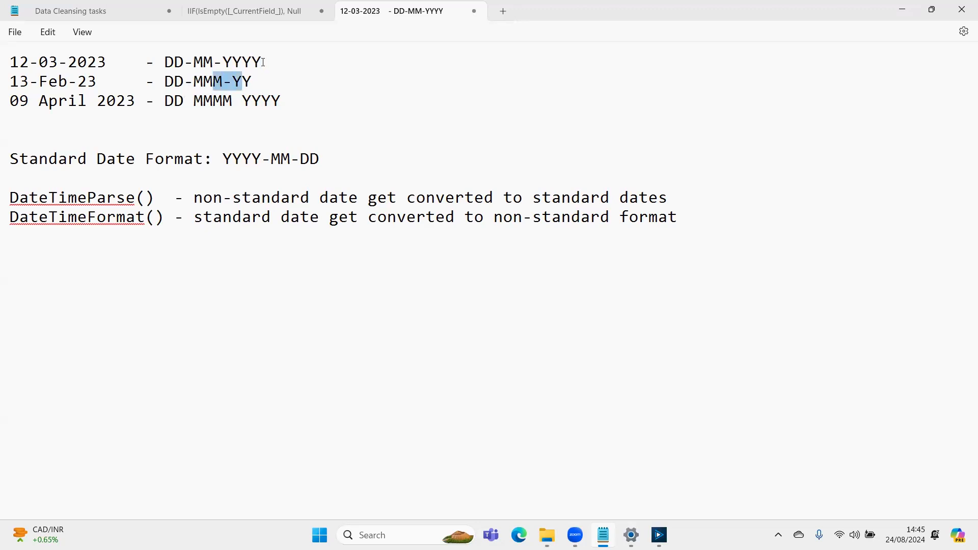
key("Down")
key("Down")
key("Down")
key("Down")
key("Down")
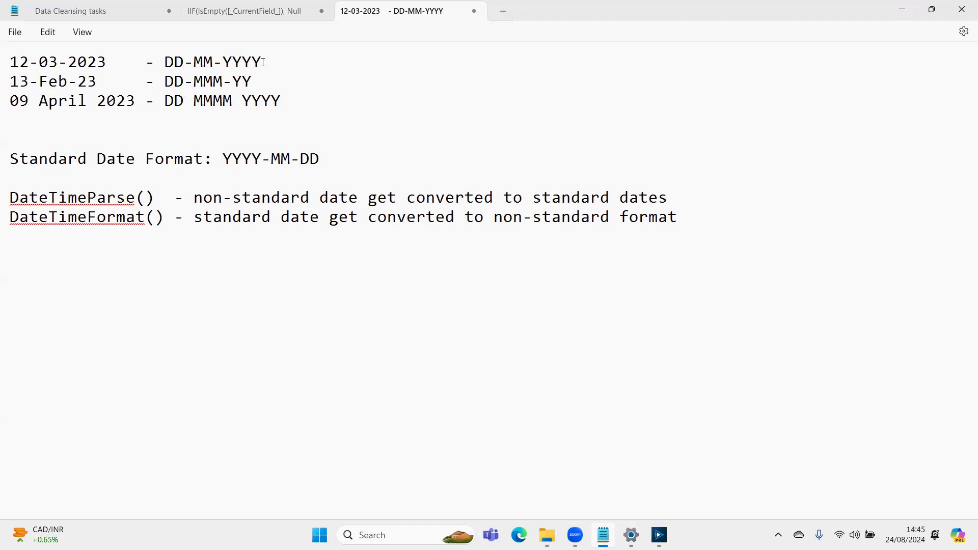
- Highlight the DD-MM-YYYY pattern of the 12-03-2023 line in the Notepad notes to review its parts
key("Up")
key("Up")
key("Up")
key("Up")
key("Up")
key("Up")
key("Left")
key("Left")
key("Left")
key("Left")
key("Left")
key("shift+Right")
key("shift+Right")
key("shift+Right")
key("shift+Right")
key("shift+Right")
key("shift+Right")
key("shift+Right")
key("shift+Right")
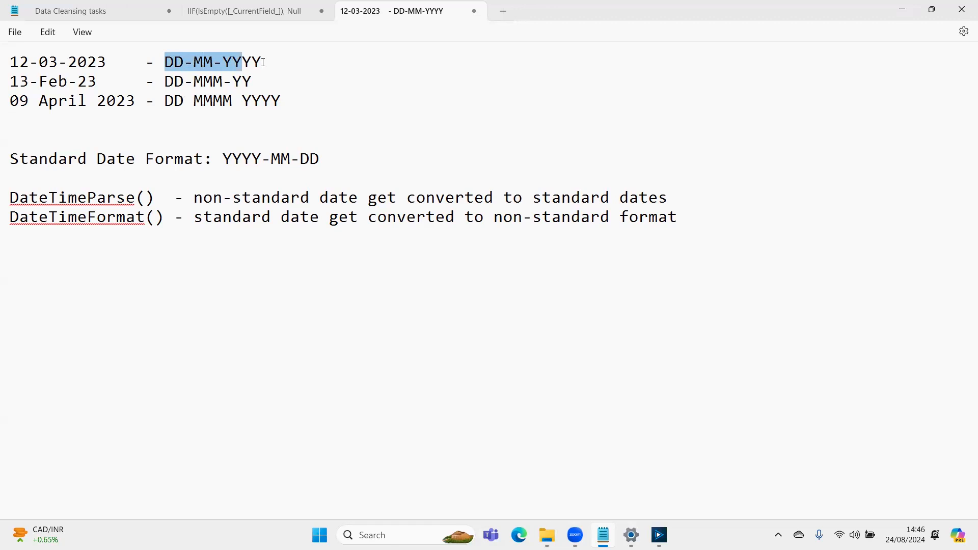
key("shift+Right")
key("shift+Right")
key("Right")
- Add the heading "ReGex (Regular Expressions)" below the DateTimeFormat() line, leaving blank lines between them
key("Down")
key("Down")
key("Down")
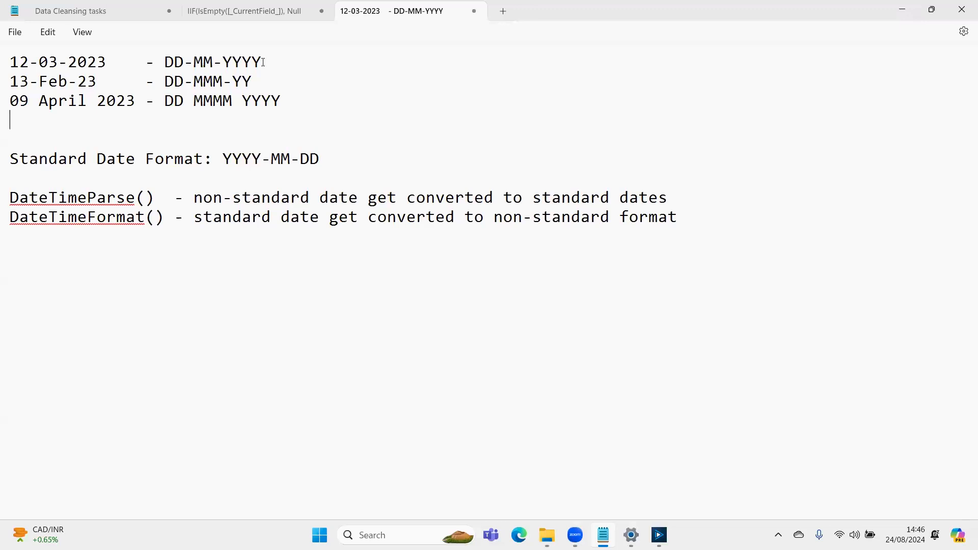
key("Down")
key("Down")
key("Down")
key("Down")
key("Down")
key("End")
key("Return")
key("Return")
key("Return")
type("ReGex (Regular Expressions)")
key("Return")
- Highlight the ReGex (Regular Expressions) heading, finishing with the cursor on the empty line beneath it
key("Up")
key("shift+Down")
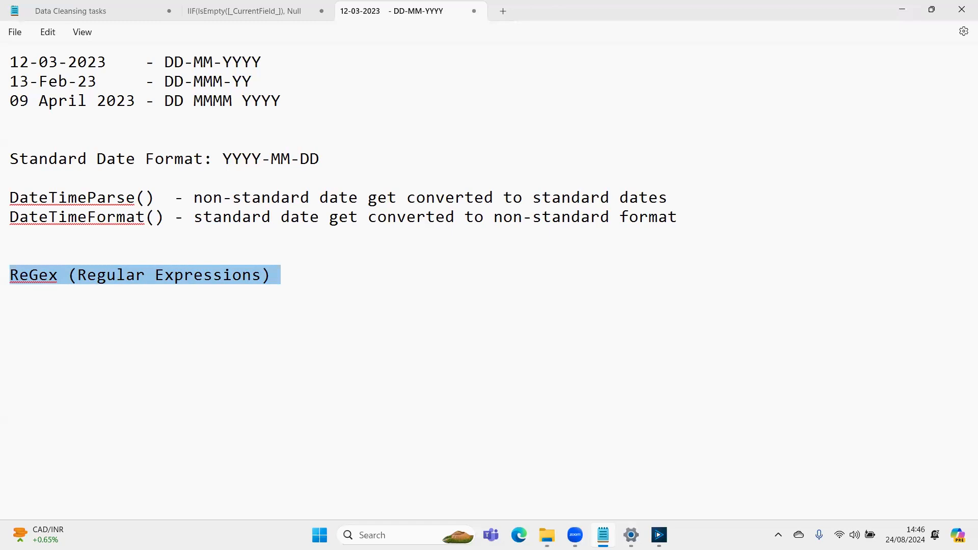
key("Home")
key("shift+End")
key("shift+Left")
left_click(10, 294)
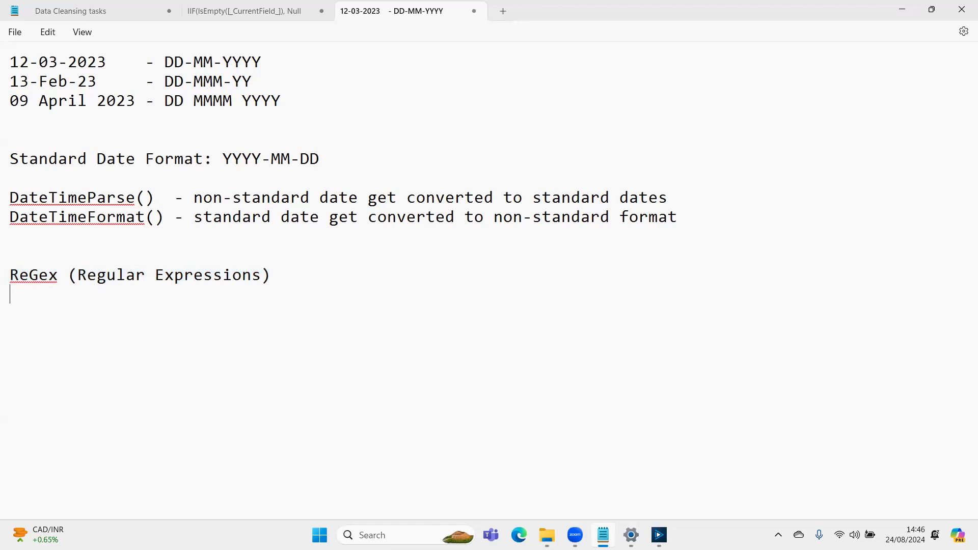
- Write the sample number 12 followed by a dash on the line under the ReGex heading
type("12")
key("shift+Left")
- Highlight the digits of the sample number 12 to examine which characters it consists of
key("shift+Left")
key("Right")
type("-")
key("Left")
key("Left")
key("Left")
key("shift+Left")
key("shift+Left")
key("Right")
key("Right")
key("Right")
key("Left")
key("Left")
key("shift+Left")
key("shift+Left")
key("Right")
key("Right")
key("Right")
key("Right")
- Write the digit range [0-9] in square brackets after the dash beside the sample number 12
type("0-9")
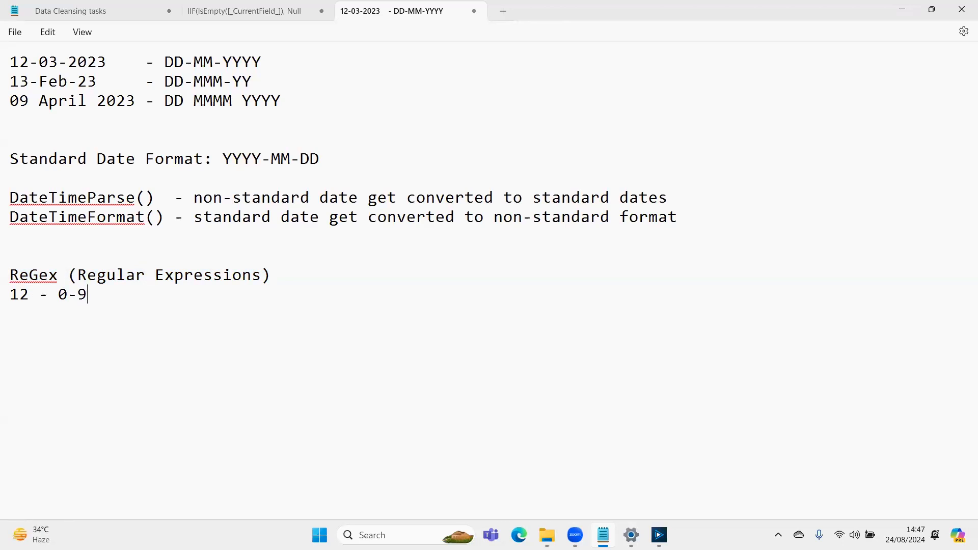
type("]")
key("Left")
key("Left")
key("Left")
key("Left")
type("[")
- Review the [0-9] pattern against the sample number 12, highlighting the bracketed range repeatedly
key("shift+Right")
key("shift+Right")
key("shift+Right")
key("shift+Right")
key("shift+Right")
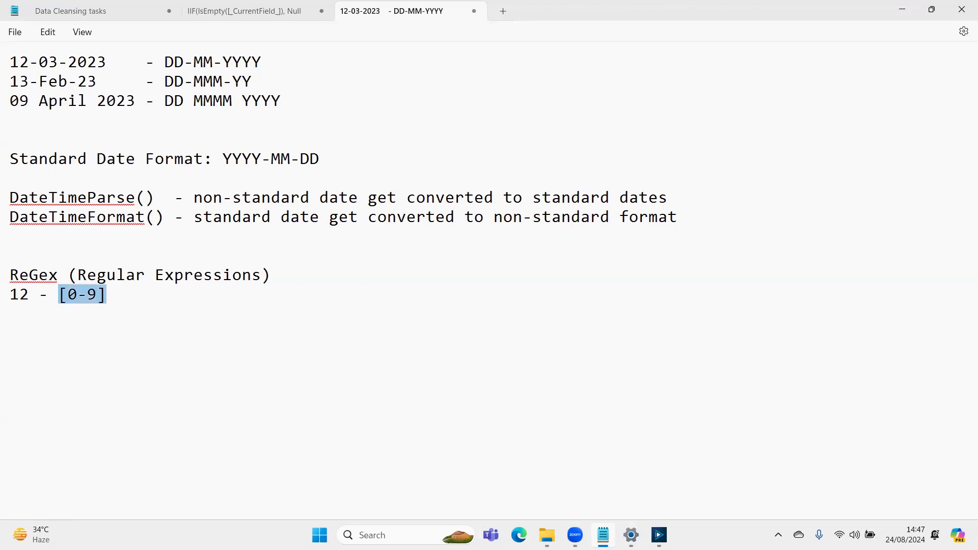
key("Left")
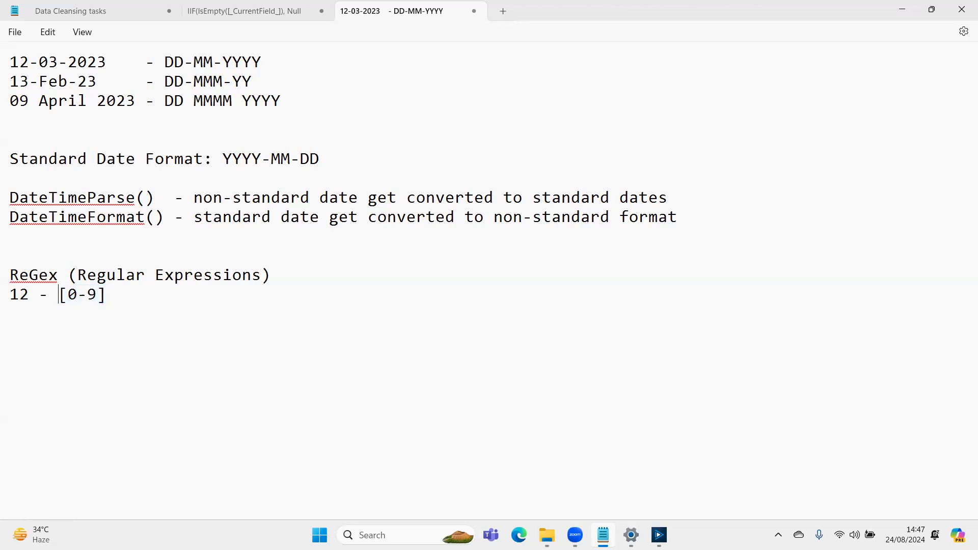
key("shift+Right")
key("shift+Right")
key("shift+Right")
key("shift+Right")
key("shift+Right")
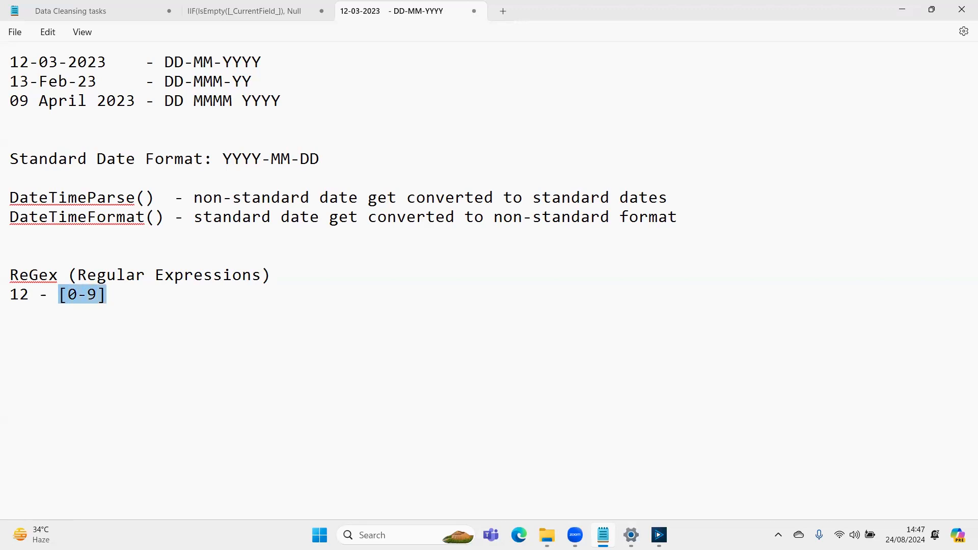
key("Right")
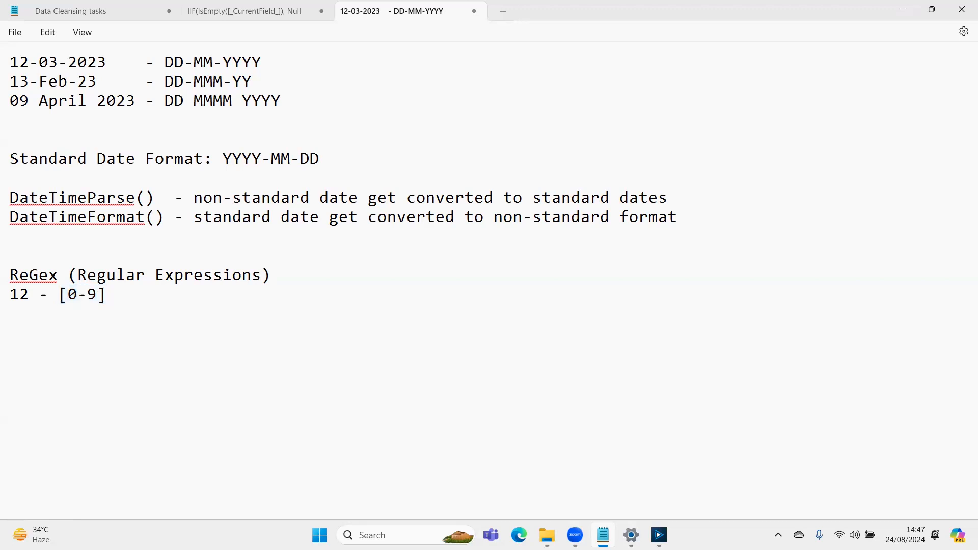
key("shift+Left")
key("shift+Left")
key("shift+Left")
key("shift+Left")
key("shift+Left")
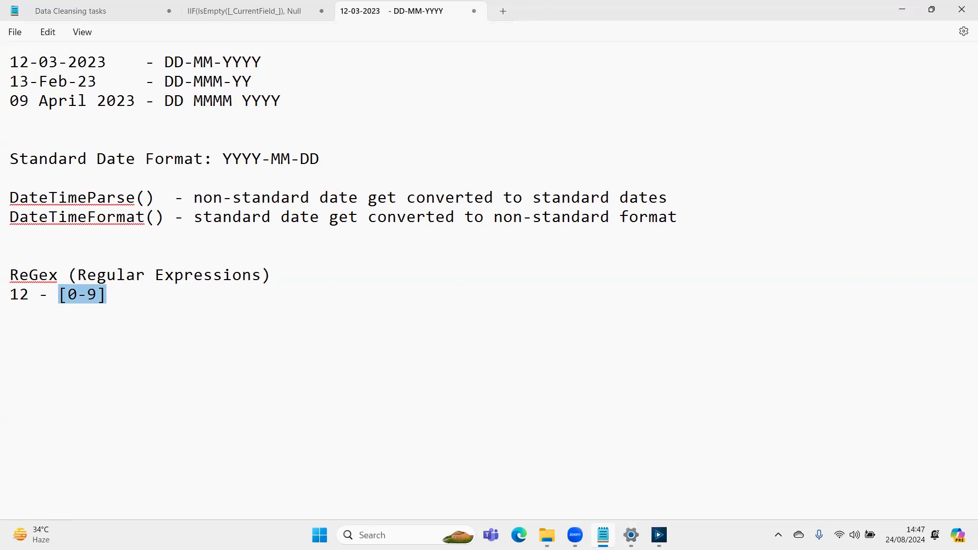
key("Right")
key("Left")
key("Left")
key("Left")
key("Left")
key("Left")
key("Left")
key("Left")
key("Left")
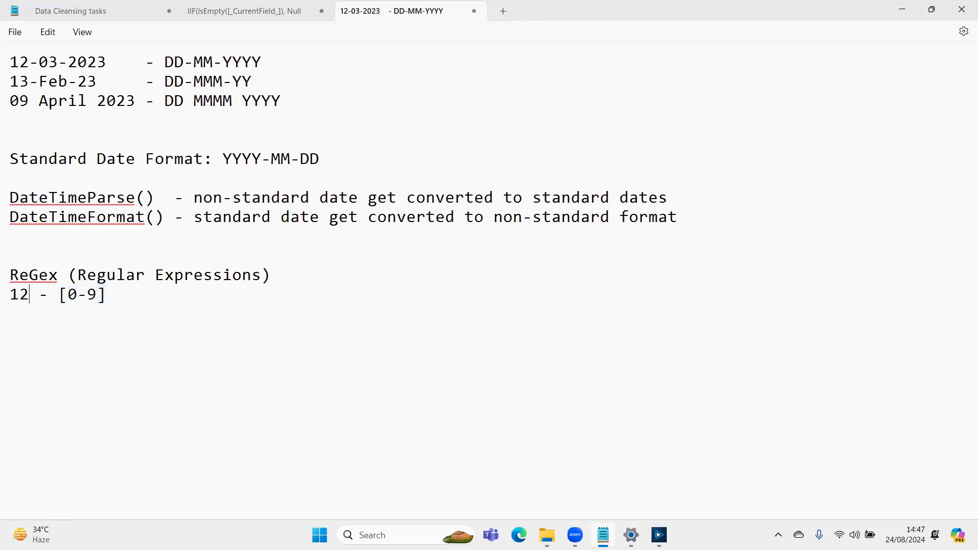
key("BackSpace")
type("2")
- Switch to Alteryx Designer and place a Text Input tool on the empty canvas beneath the existing tools
key("alt+Tab")
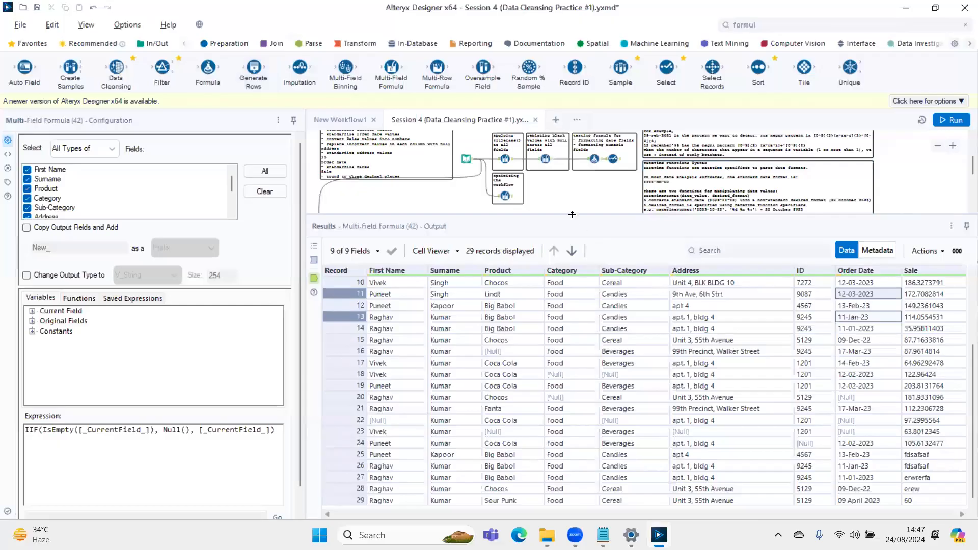
left_click_drag(572, 215, 572, 371)
left_click(153, 44)
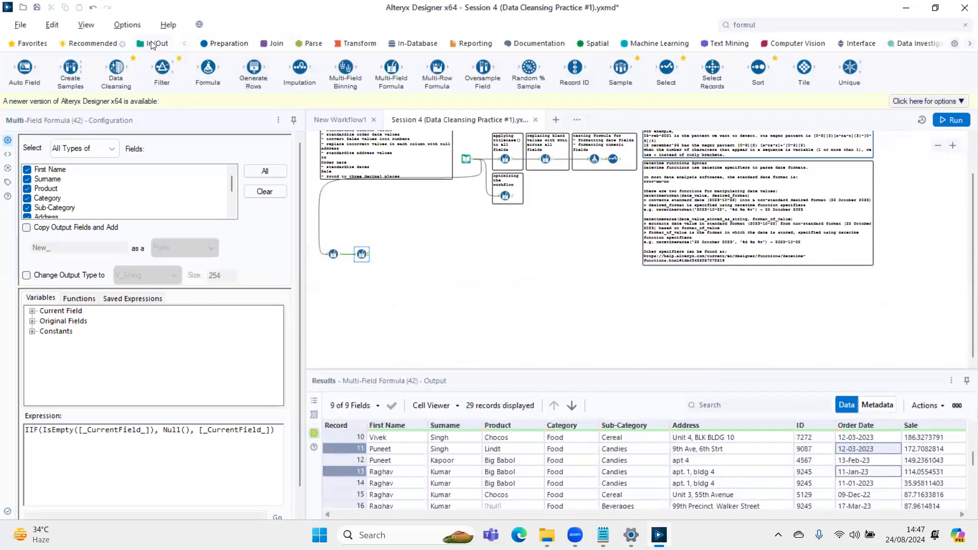
left_click_drag(398, 178, 475, 263)
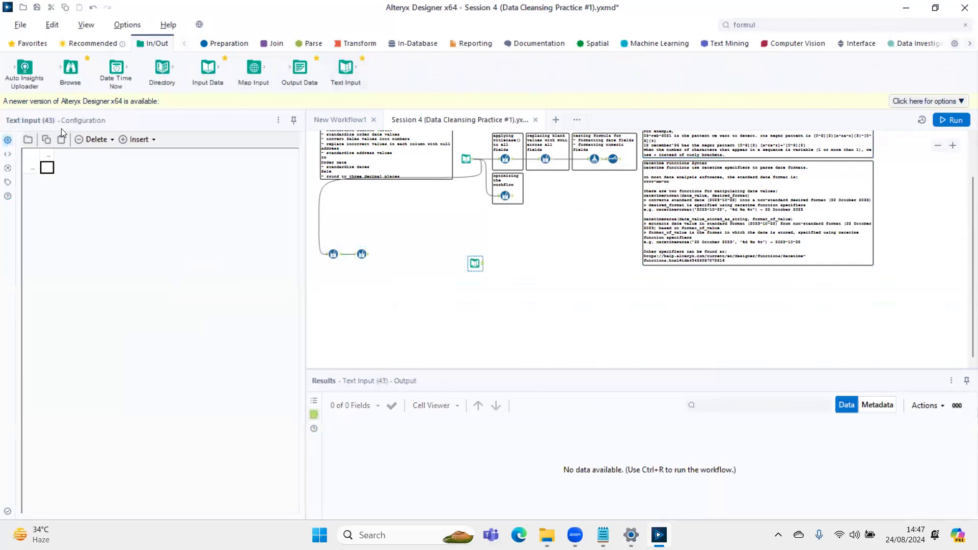
- Enter the rows 12, 123, 12.67 and -13.6 in the Text Input tool and name the column Test
left_click(48, 169)
type("12")
left_click(53, 180)
type("123")
left_click(61, 198)
type("12")
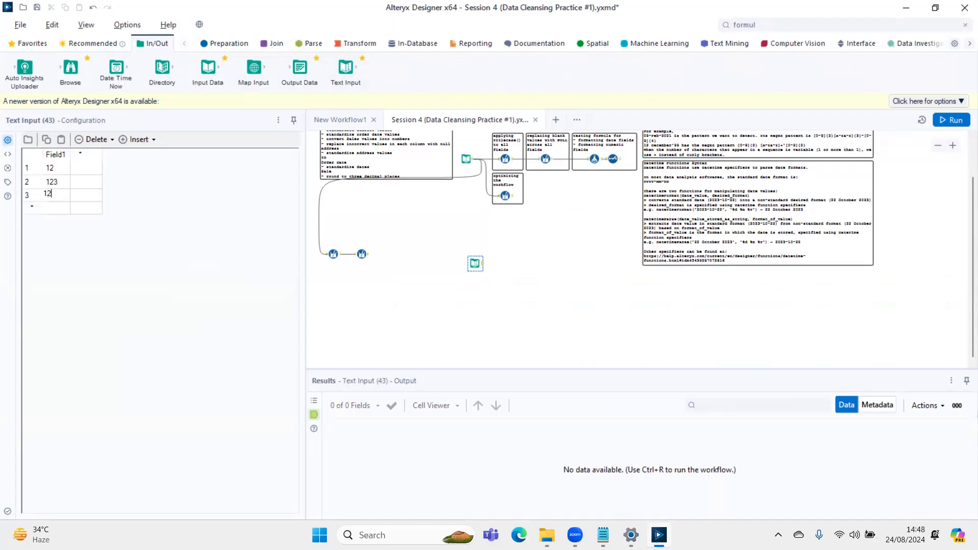
type(".67")
key("Return")
type("-13.6")
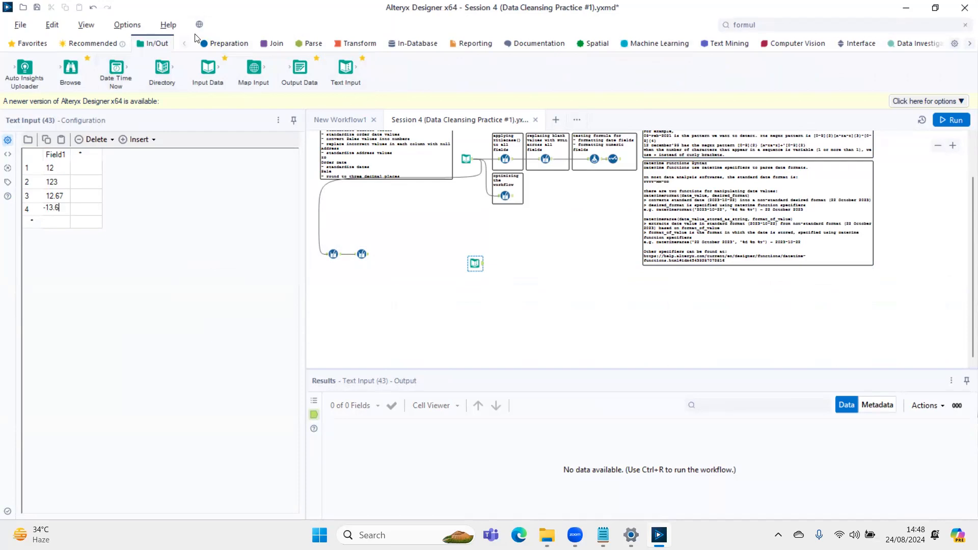
left_click(60, 159)
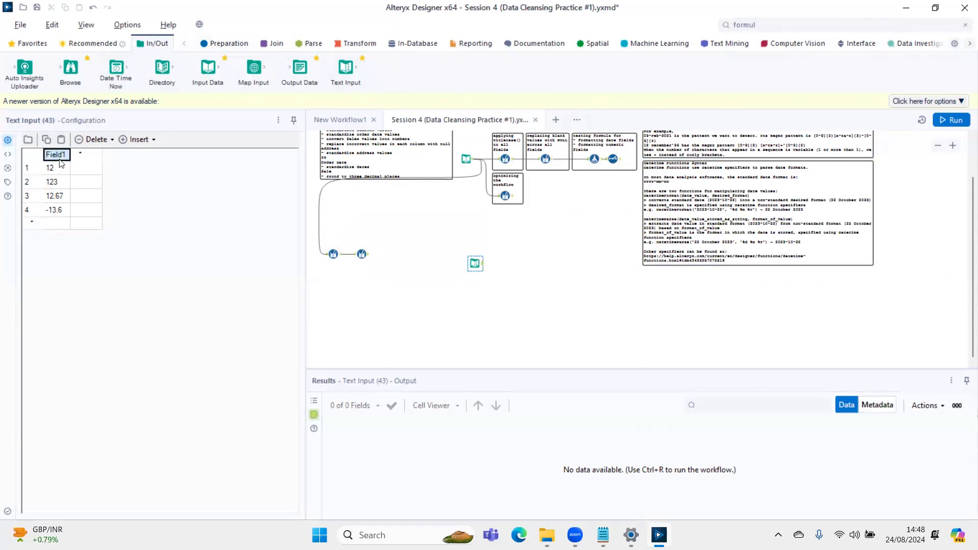
type("Test")
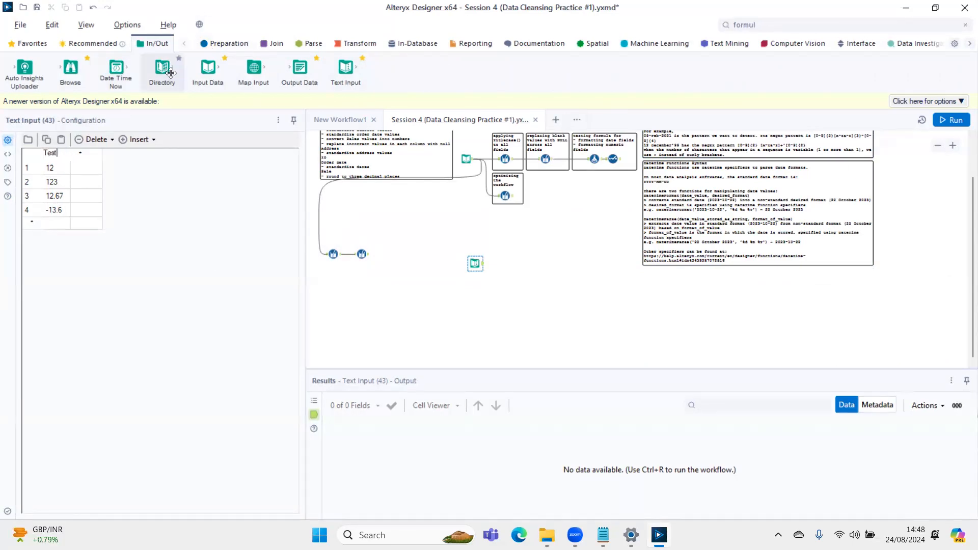
- Connect a Select tool after the Text Input, change the Test field's type to String, and run the workflow
left_click(223, 43)
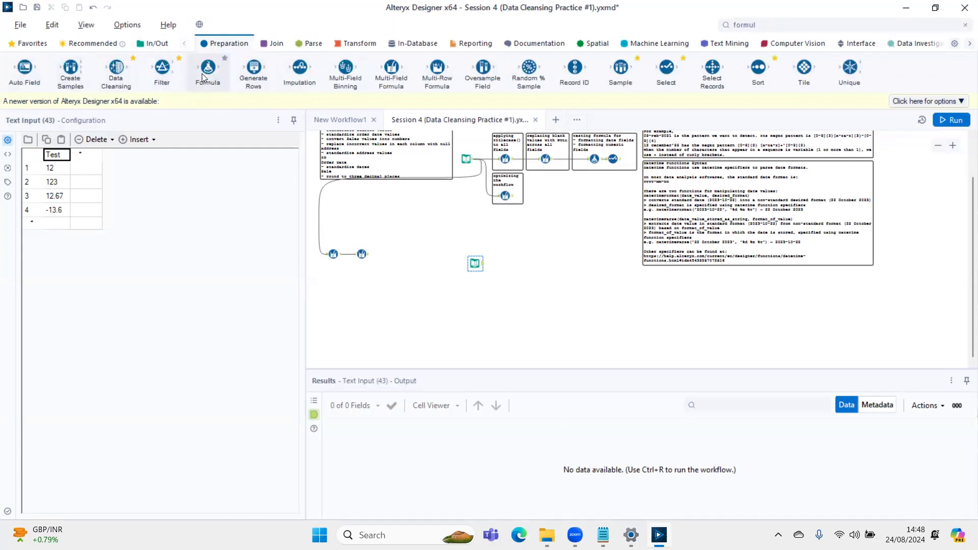
left_click_drag(666, 69, 513, 263)
left_click(142, 174)
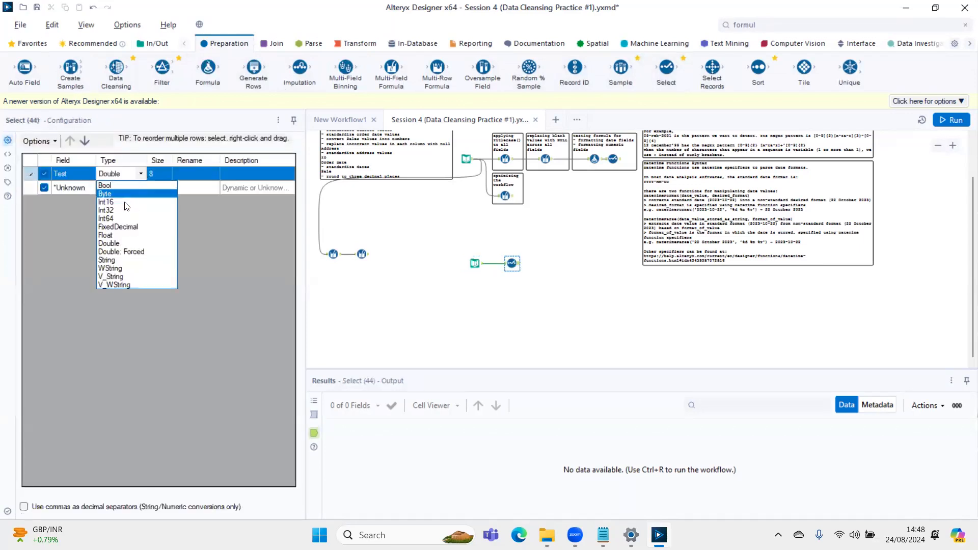
left_click(117, 261)
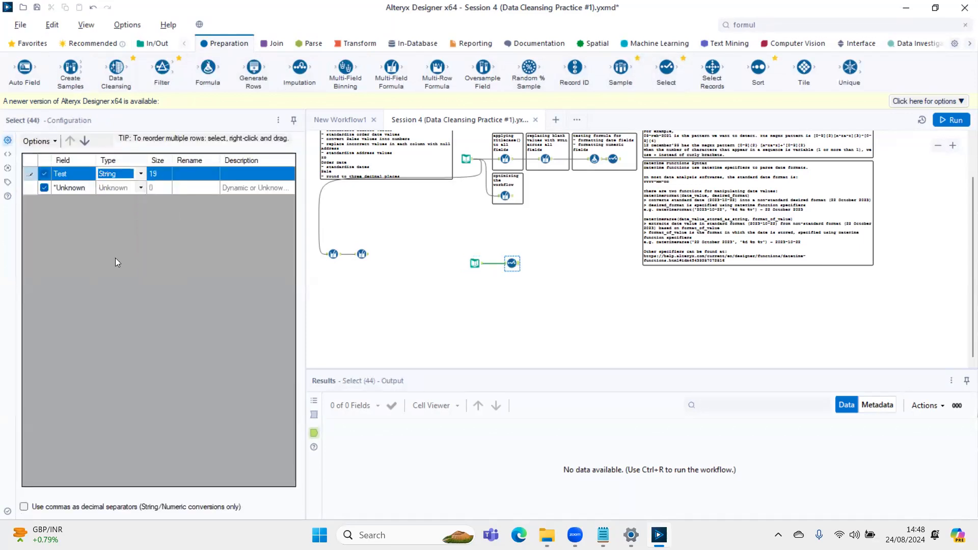
key("ctrl+r")
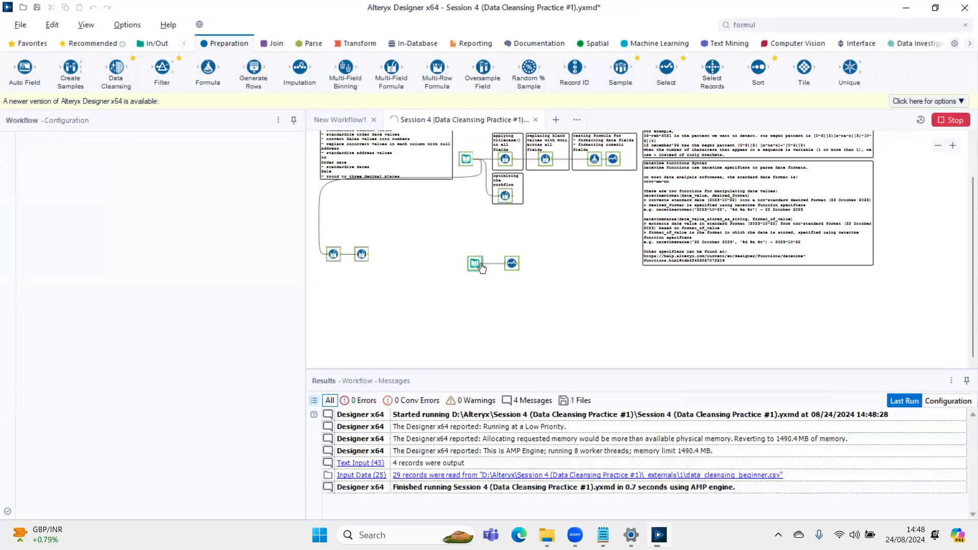
- Add 9 as a fifth row in the Text Input tool and rerun the workflow
left_click(476, 263)
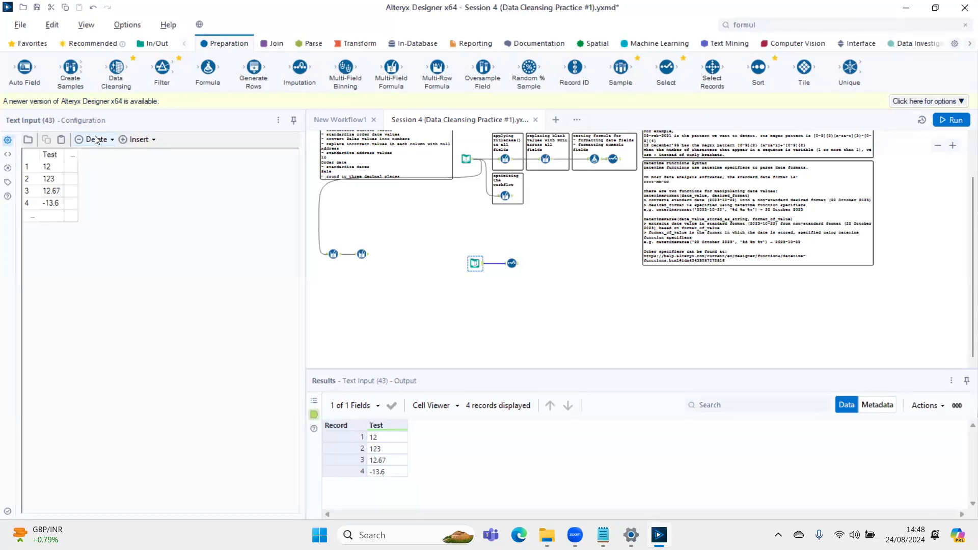
left_click(53, 217)
type("9")
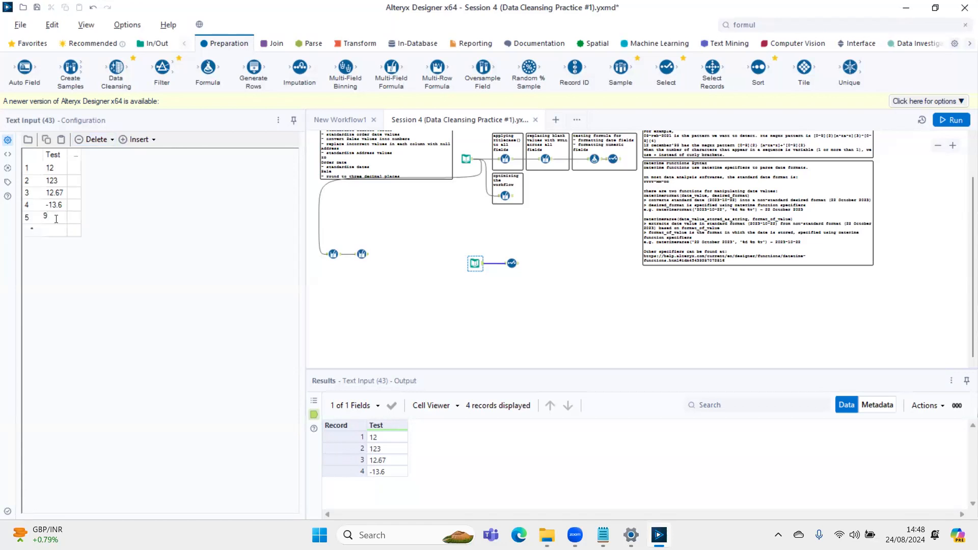
key("ctrl+r")
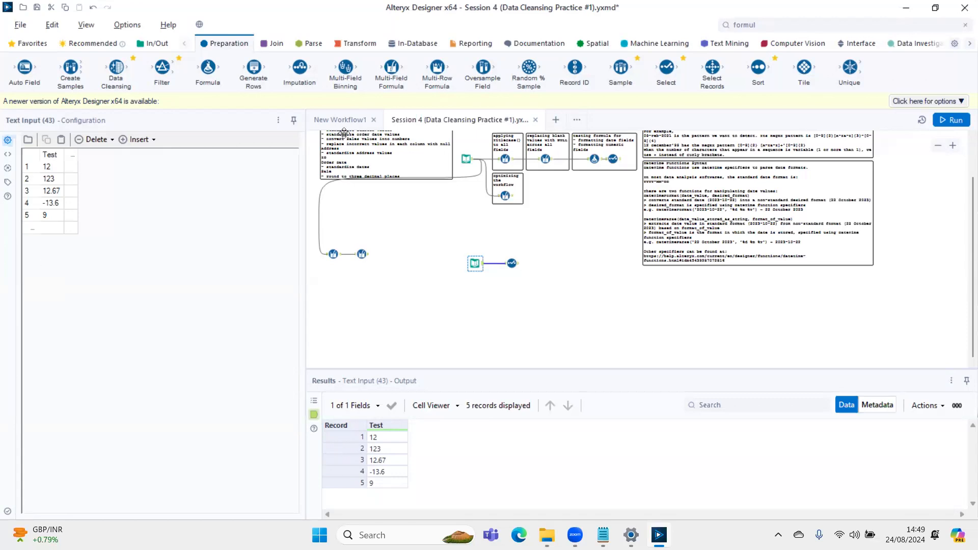
- Browse the String functions in the second Multi-Field Formula tool to locate the REGEX functions
left_click(366, 258)
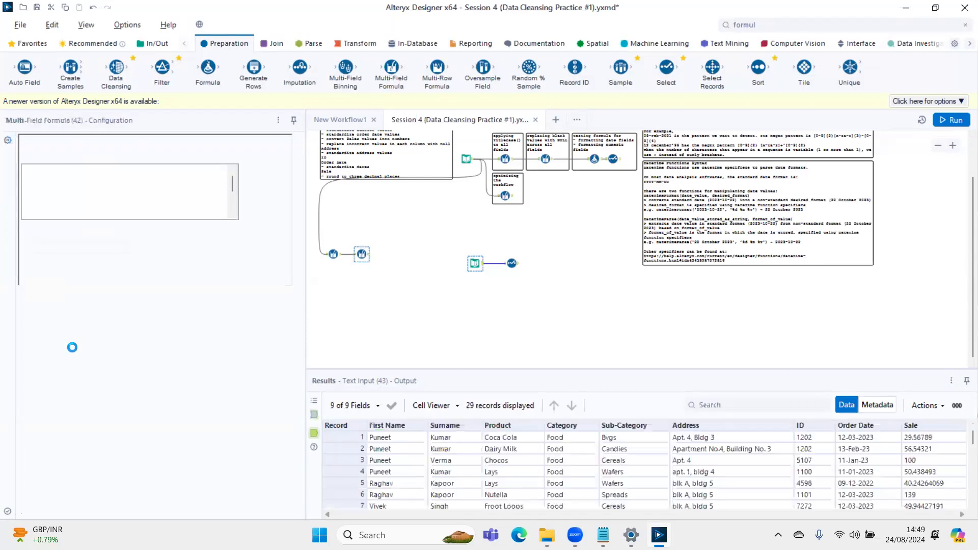
left_click(90, 297)
scroll(77, 355, "down", 2)
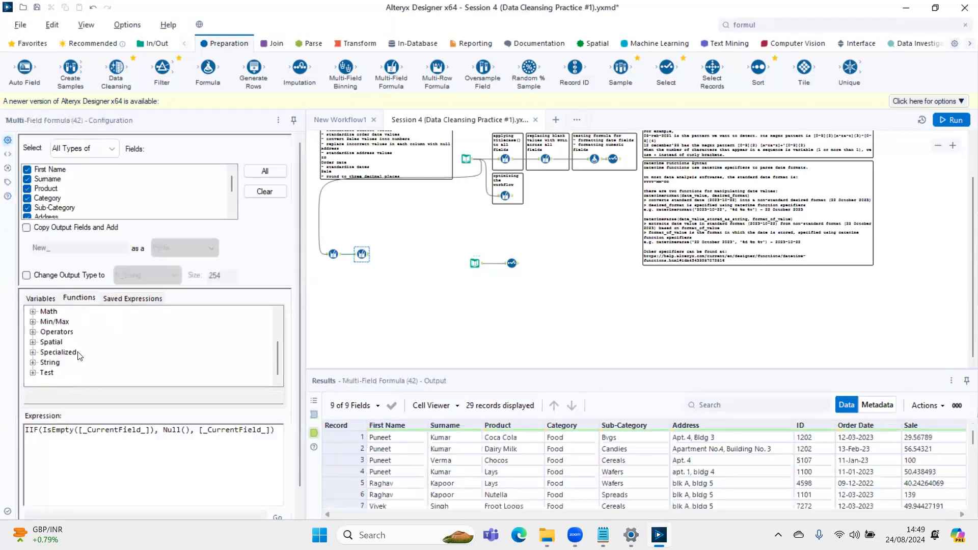
left_click(32, 362)
scroll(99, 355, "down", 5)
scroll(99, 355, "down", 3)
scroll(99, 355, "up", 1)
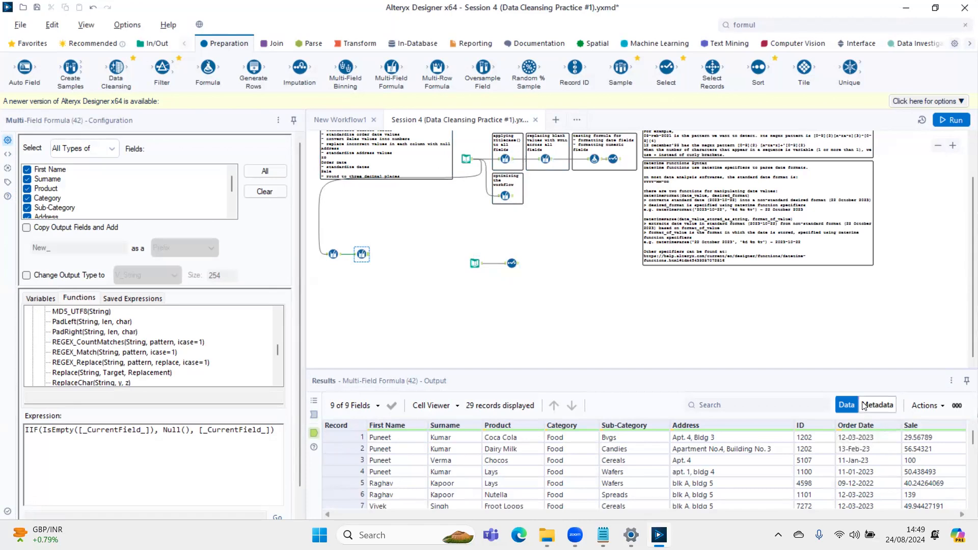
- Check the field types in the output metadata of the Multi-Field Formula tool and the Select tool
left_click(877, 405)
scroll(396, 489, "down", 1)
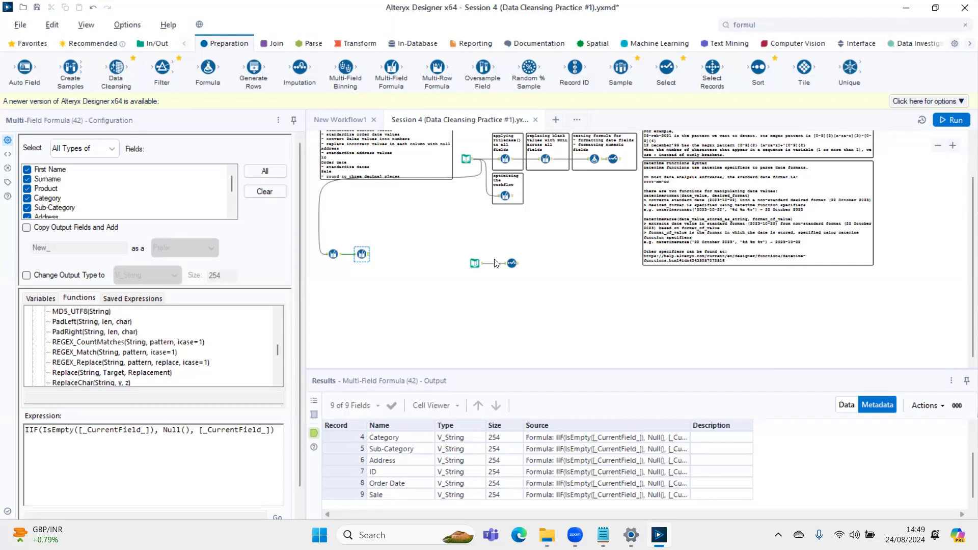
left_click(512, 263)
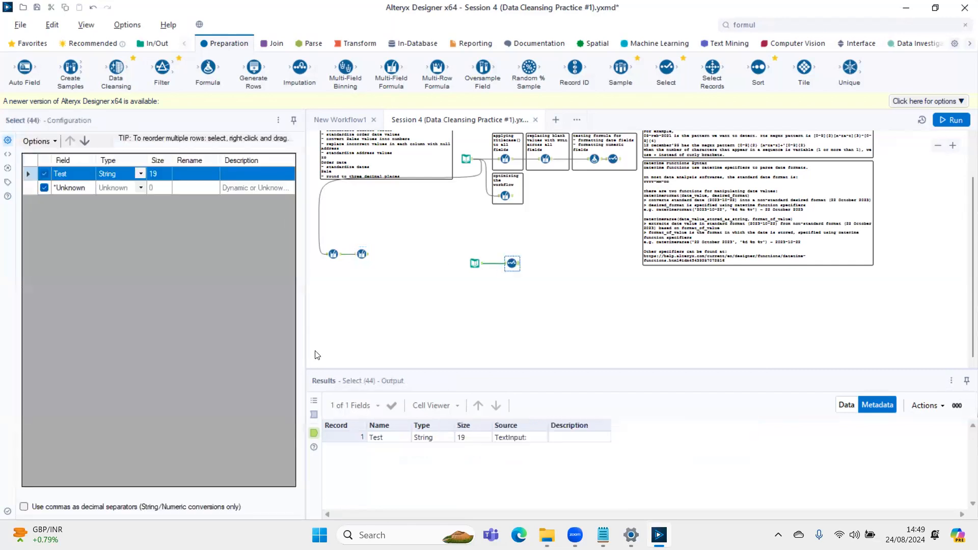
left_click(846, 405)
- Connect a Formula tool after the Select tool, align it in the row, and display its input data
left_click(767, 25)
left_click_drag(737, 88, 555, 266)
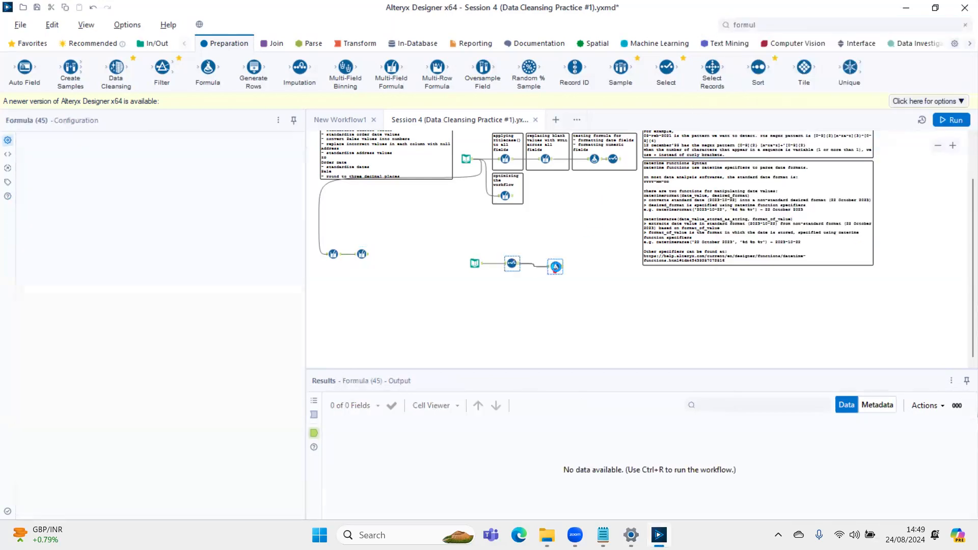
left_click_drag(555, 269, 545, 265)
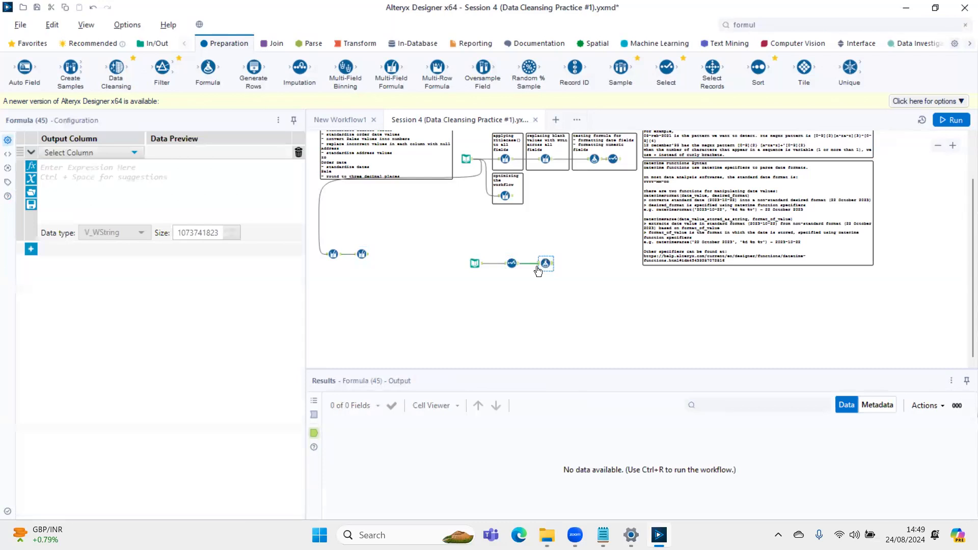
left_click(316, 415)
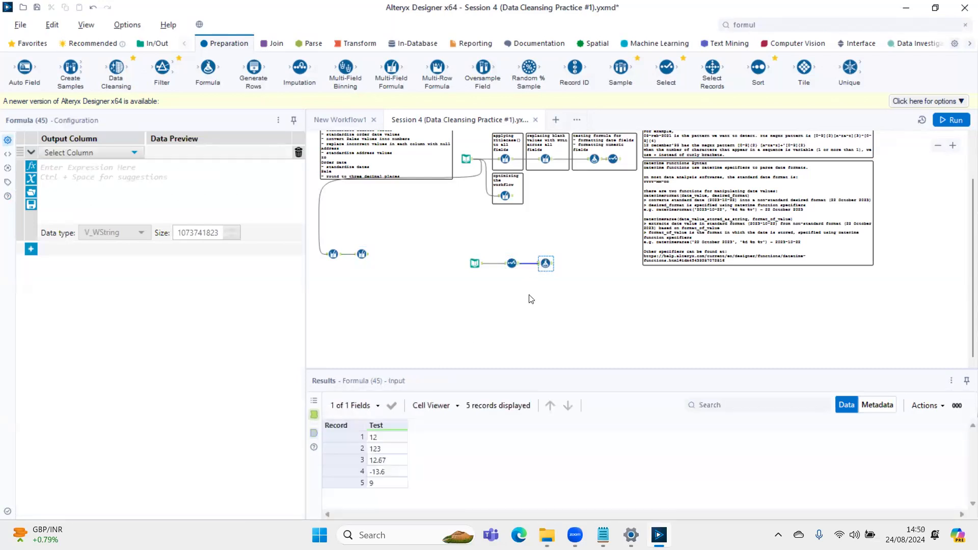
- Add a new output column named "ReGex Output" in the Formula tool
left_click(117, 157)
left_click(109, 167)
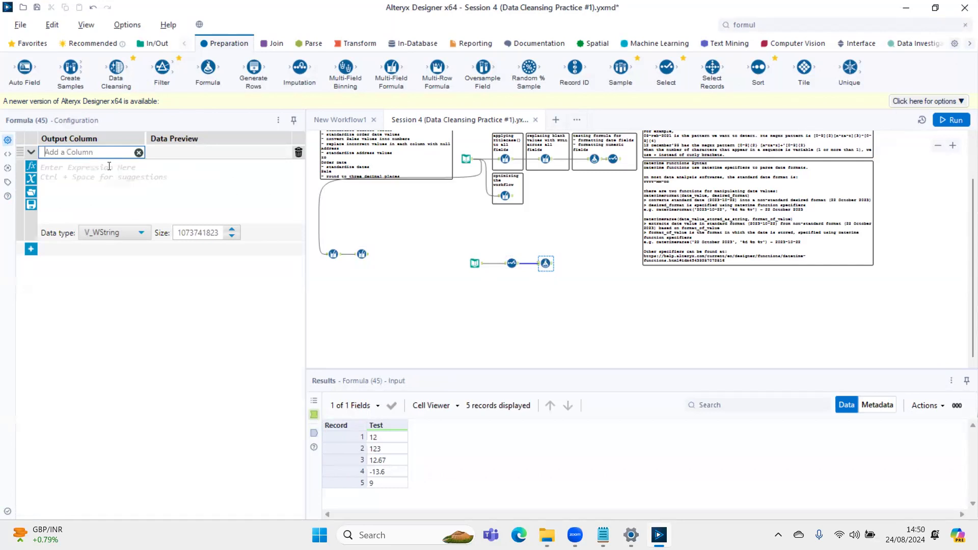
type("ReGex Output")
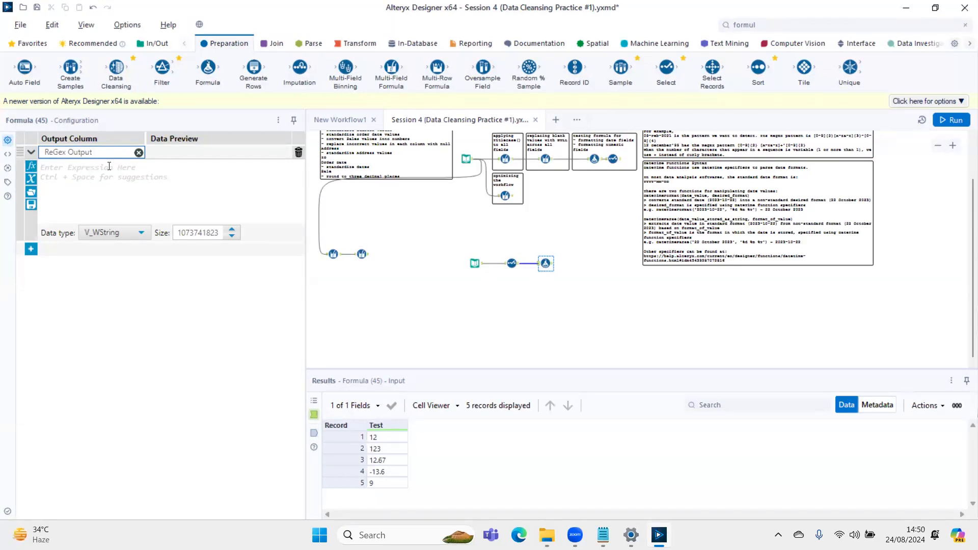
- Enter the expression REGEX_Match([Test], '[0-9]') for the ReGex Output column
left_click(109, 195)
type("regex")
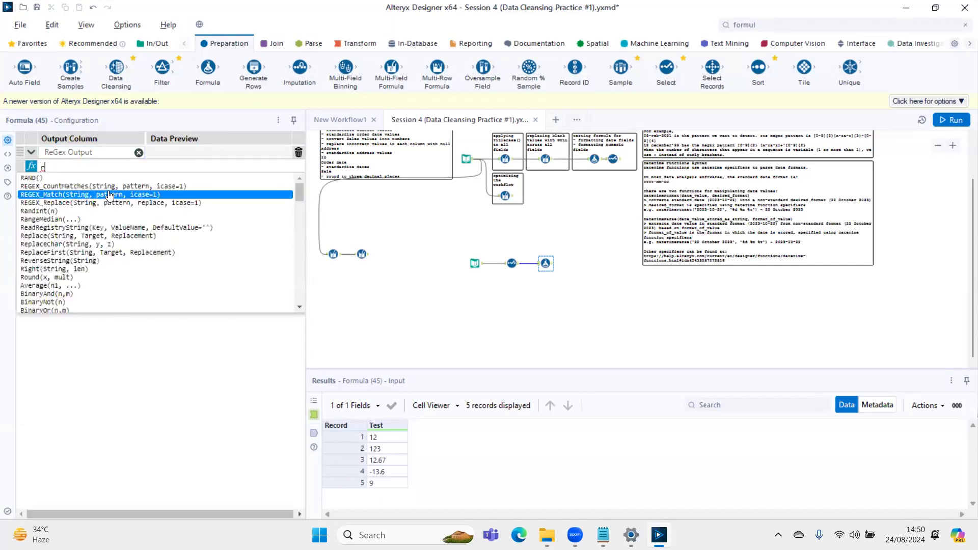
key("Up")
key("Return")
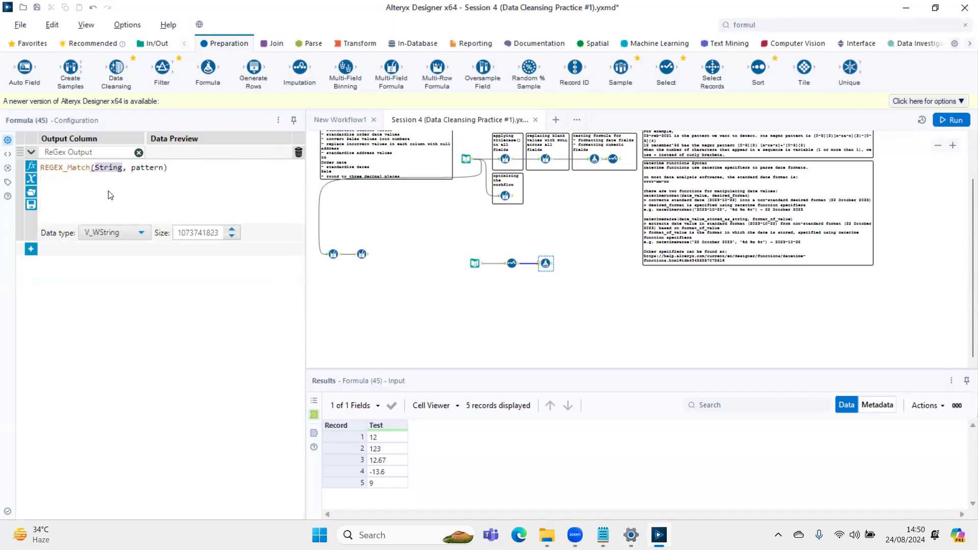
type("tes")
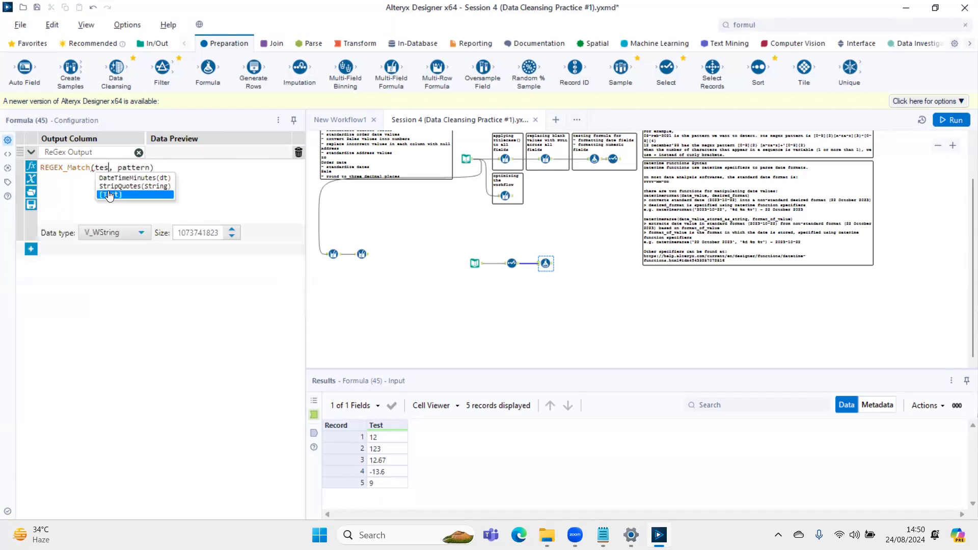
key("Return")
key("Right")
key("Right")
key("ctrl+shift+Right")
type("''")
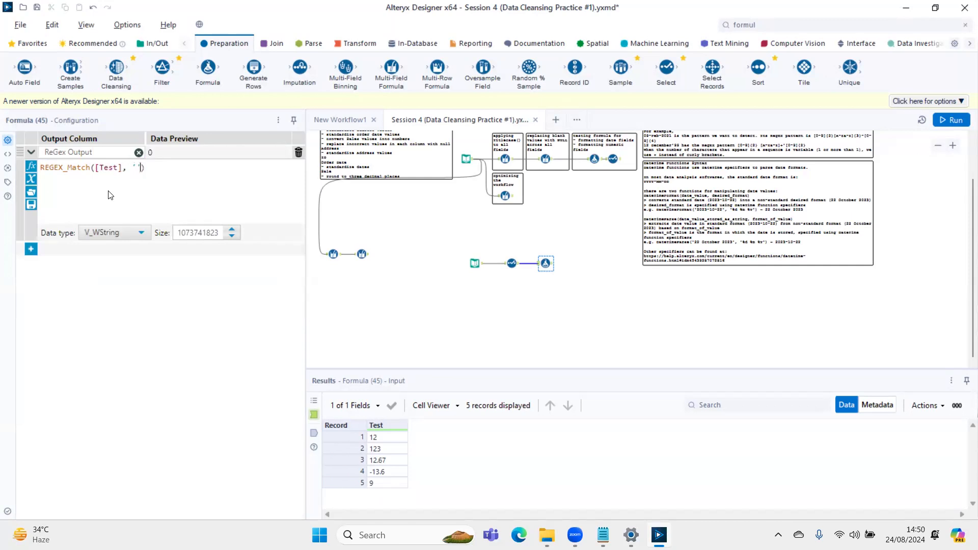
type("[0-9")
key("Right")
- Set the ReGex Output data type to Bool, then run the workflow and display the Formula tool's output
left_click(117, 234)
left_click(104, 263)
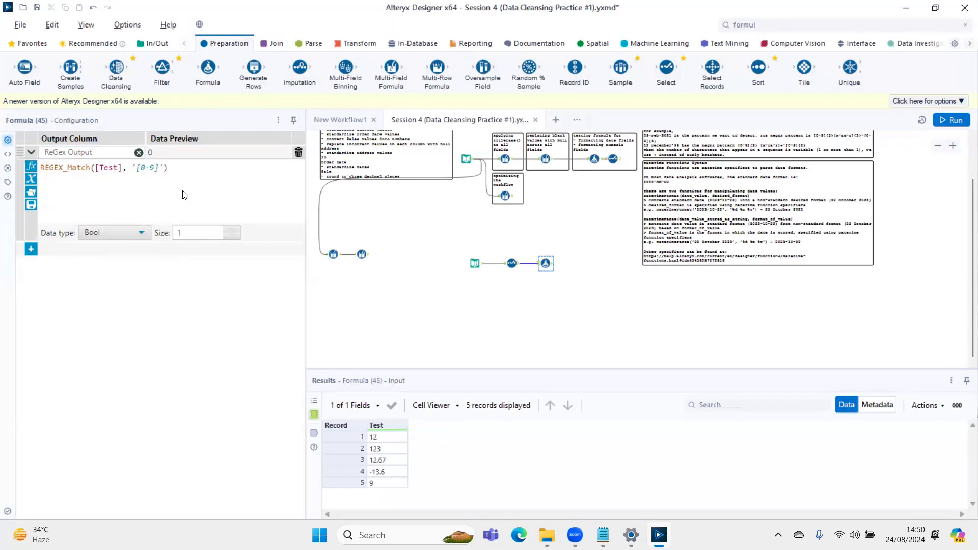
key("ctrl+r")
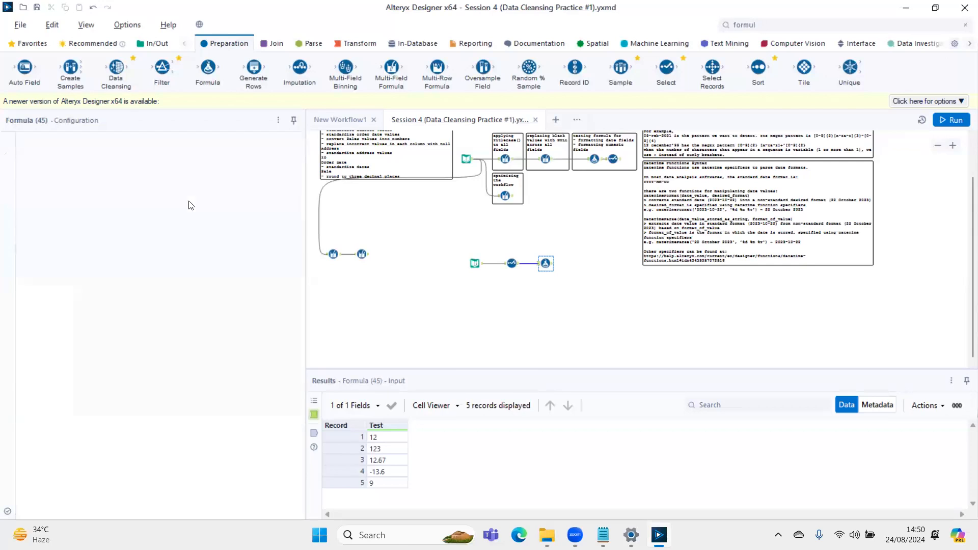
left_click(548, 265)
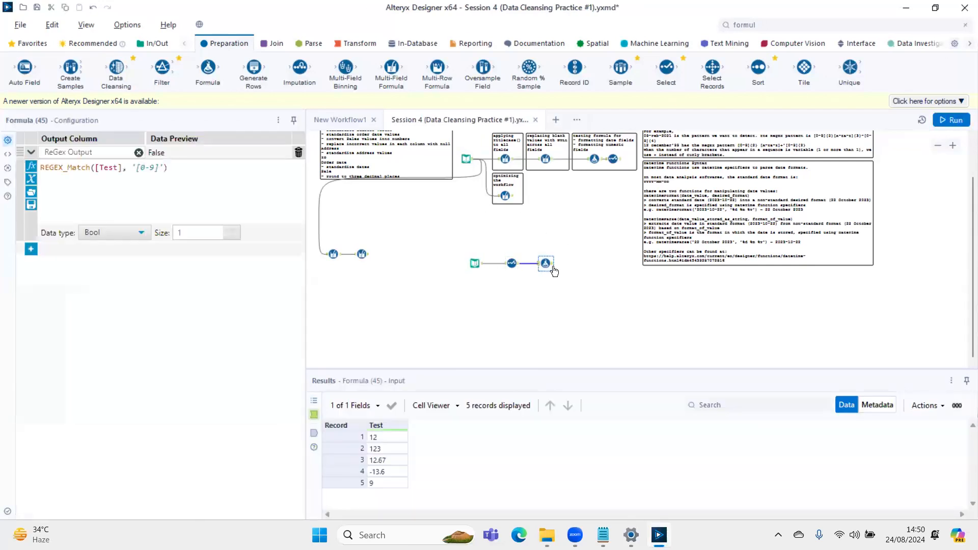
left_click(552, 265)
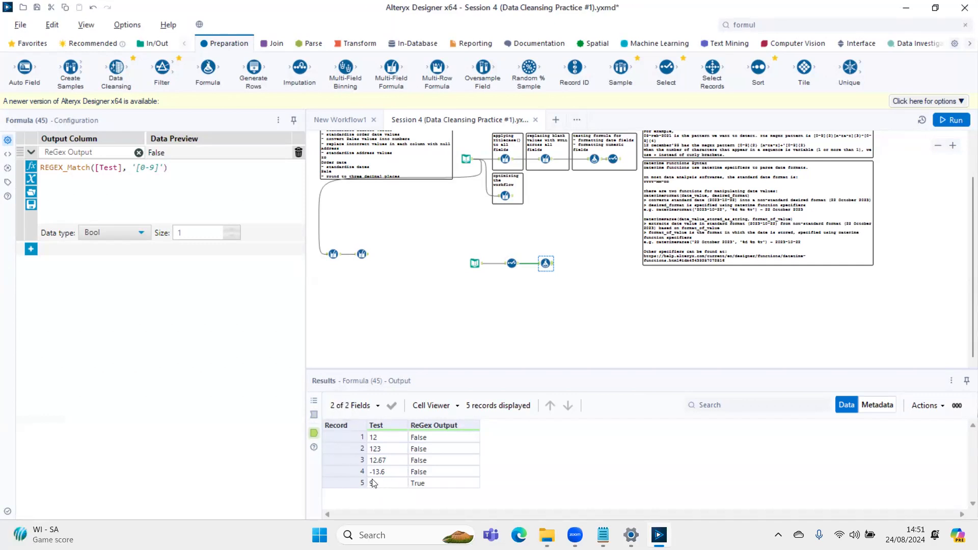
- Extend the REGEX_Match pattern to '[0-9]{3}' and run the workflow
left_click_drag(138, 168, 162, 171)
left_click(157, 172)
type("{}")
key("Left")
type("3")
key("ctrl+r")
- Replace the {3} quantifier in the REGEX_Match pattern with + and rerun the workflow
left_click(173, 168)
key("BackSpace")
key("BackSpace")
key("BackSpace")
type("+")
key("ctrl+s")
key("ctrl+r")
left_click(185, 205)
left_click(377, 438)
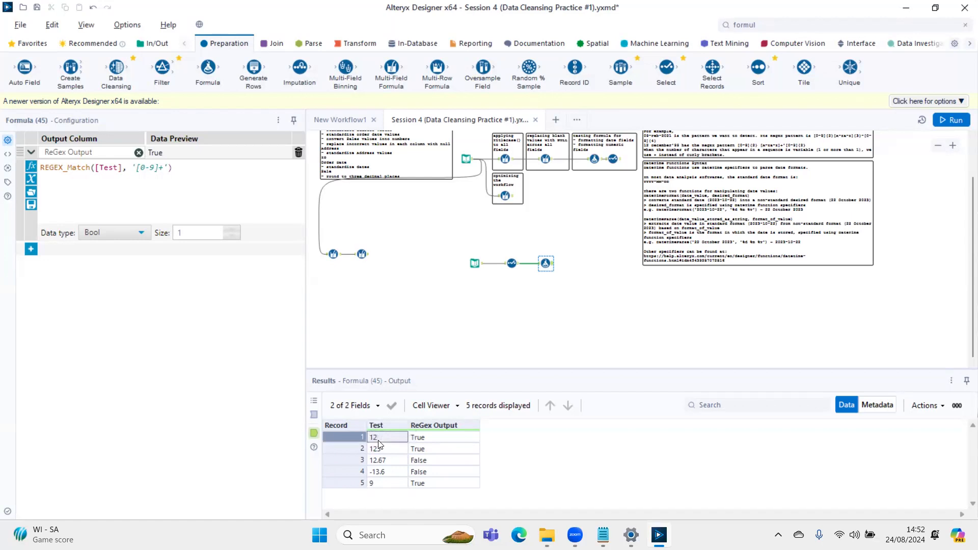
- Change the REGEX_Match pattern back to '[0-9]{3}' and rerun the workflow
left_click(163, 167)
key("BackSpace")
type("{}")
key("ctrl+r")
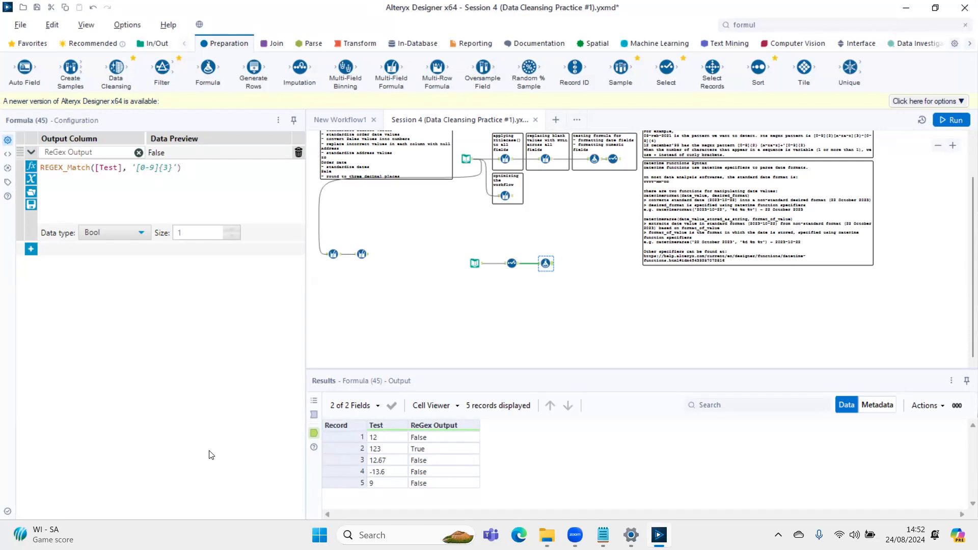
- Restore the REGEX_Match pattern to '[0-9]+' and rerun the workflow
left_click(171, 169)
key("BackSpace")
key("BackSpace")
key("BackSpace")
type("+")
key("ctrl+r")
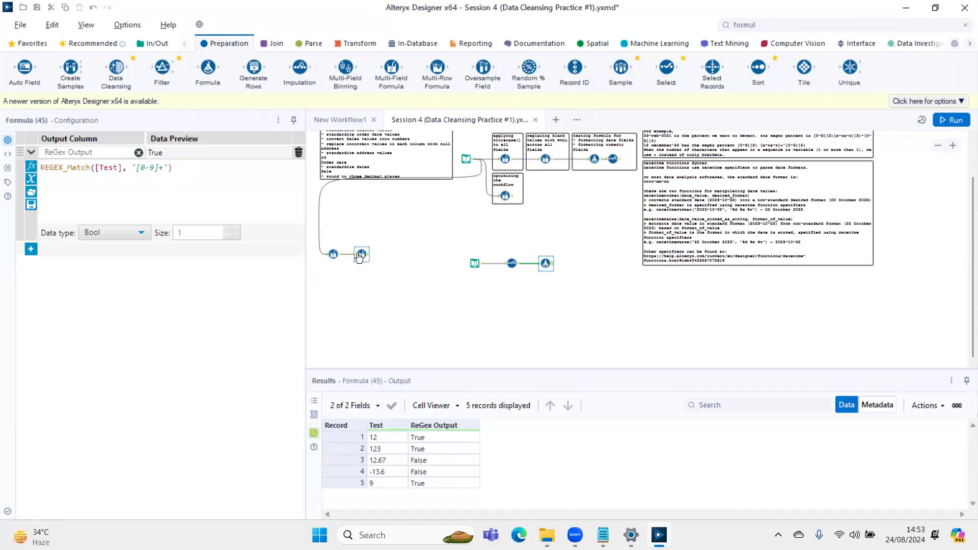
- Change the REGEX_Match pattern to '[0-9]*' and rerun the workflow
left_click(202, 173)
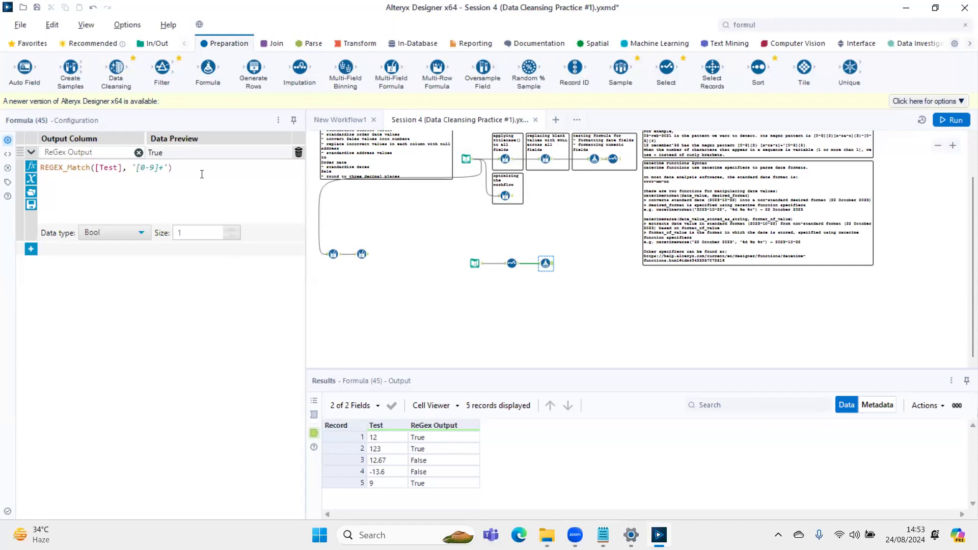
key("Left")
key("Left")
key("BackSpace")
type("*")
key("BackSpace")
type("+")
key("BackSpace")
type("*")
key("ctrl+r")
- Examine the digit range and quantifier in the REGEX_Match pattern and the Test values in the Text Input tool
left_click(162, 163)
key("shift+Left")
key("shift+Left")
key("shift+Left")
key("shift+Right")
key("shift+Right")
key("shift+Right")
key("shift+Right")
key("Left")
key("Left")
left_click(475, 262)
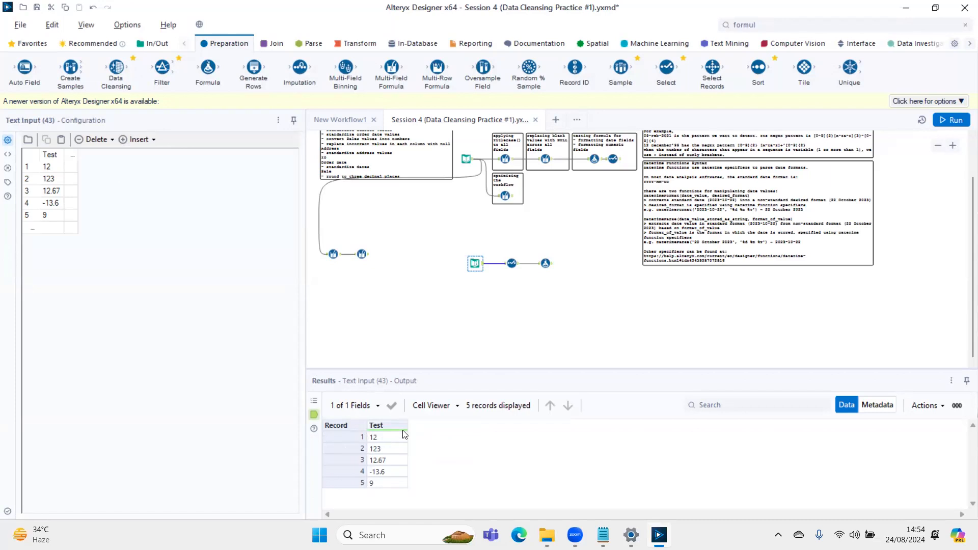
- Switch to the Notepad notes and examine the [0-9] pattern under ReGex (Regular Expressions)
left_click(603, 535)
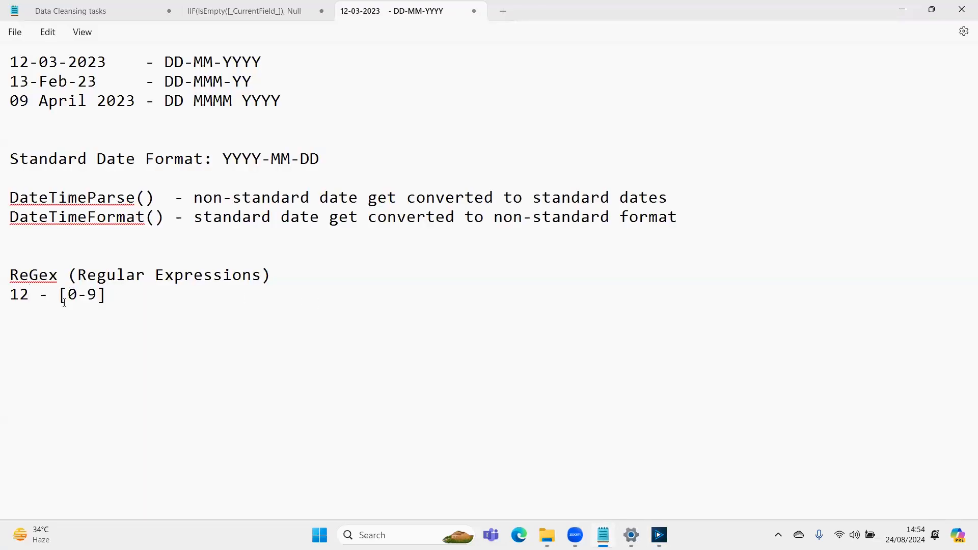
left_click_drag(67, 301, 97, 301)
left_click(107, 298)
left_click_drag(97, 299, 69, 303)
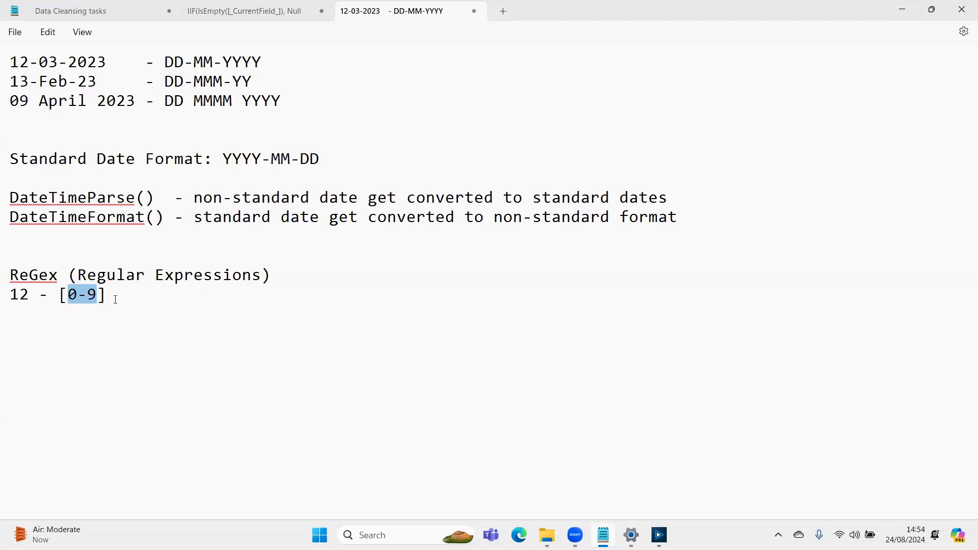
left_click_drag(106, 296, 62, 296)
- Copy the record 2 Address value from the second Multi-Field Formula output in Alteryx into the Notepad notes below the [0-9] line
left_click(659, 535)
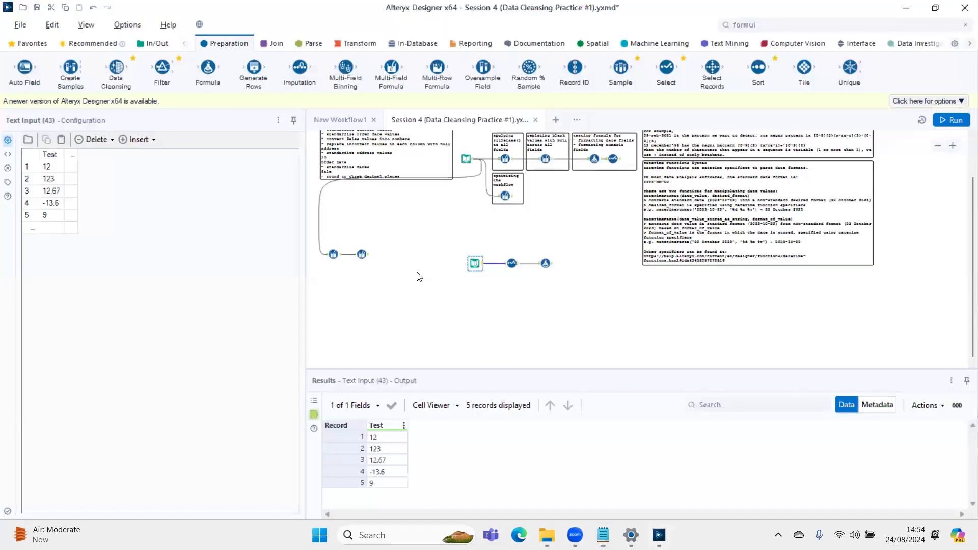
left_click(363, 254)
left_click(687, 451)
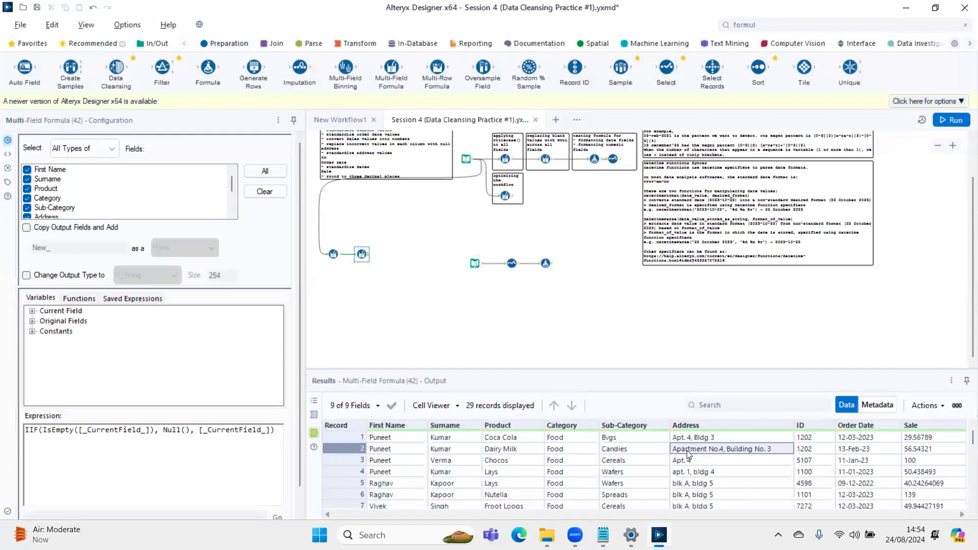
key("alt+Tab")
key("Right")
key("ctrl+v")
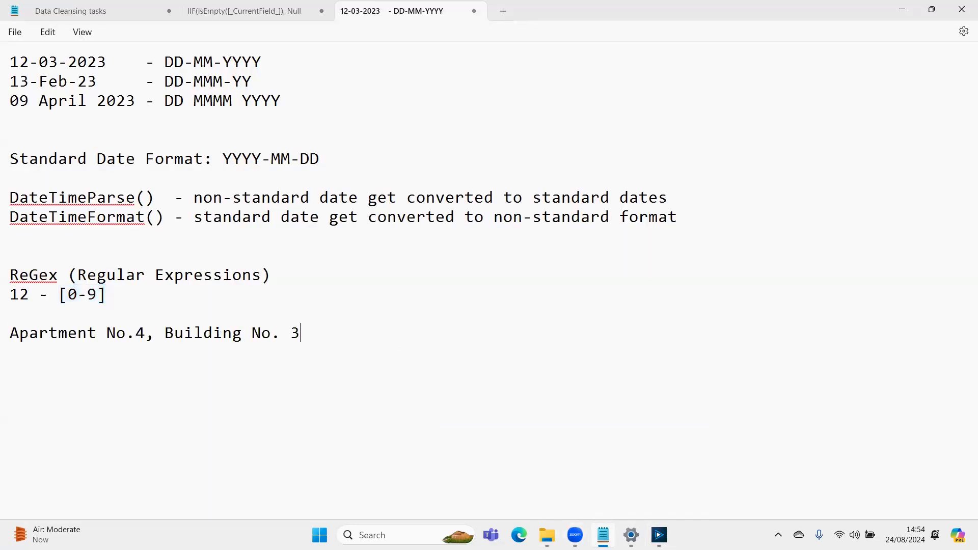
- Examine the word and number parts of the pasted address against the [0-9] pattern
key("Up")
key("Down")
key("ctrl+shift+Right")
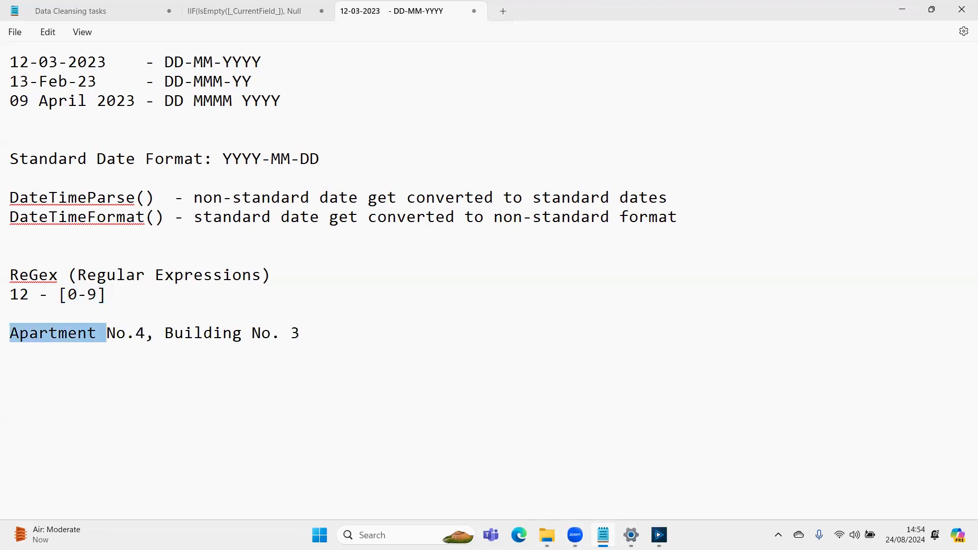
key("Right")
key("shift+Left")
key("shift+Left")
key("shift+Right")
key("shift+Right")
key("shift+Right")
key("shift+Right")
key("shift+Right")
key("shift+Right")
key("Right")
key("Right")
key("shift+Left")
key("shift+Left")
key("shift+Left")
key("shift+Left")
key("shift+Left")
key("Right")
key("Right")
key("Right")
key("Left")
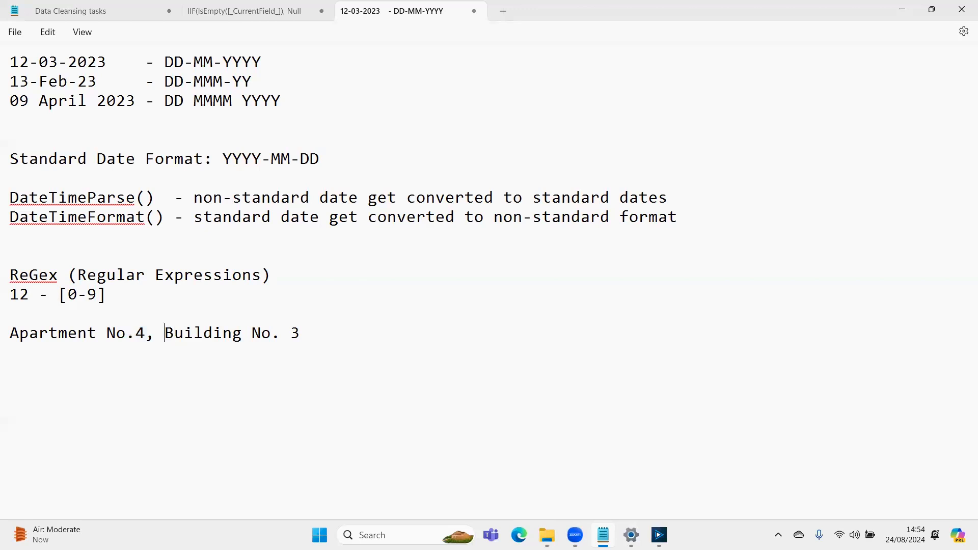
key("ctrl+shift+Right")
key("Right")
key("shift+Right")
key("shift+Right")
key("shift+Right")
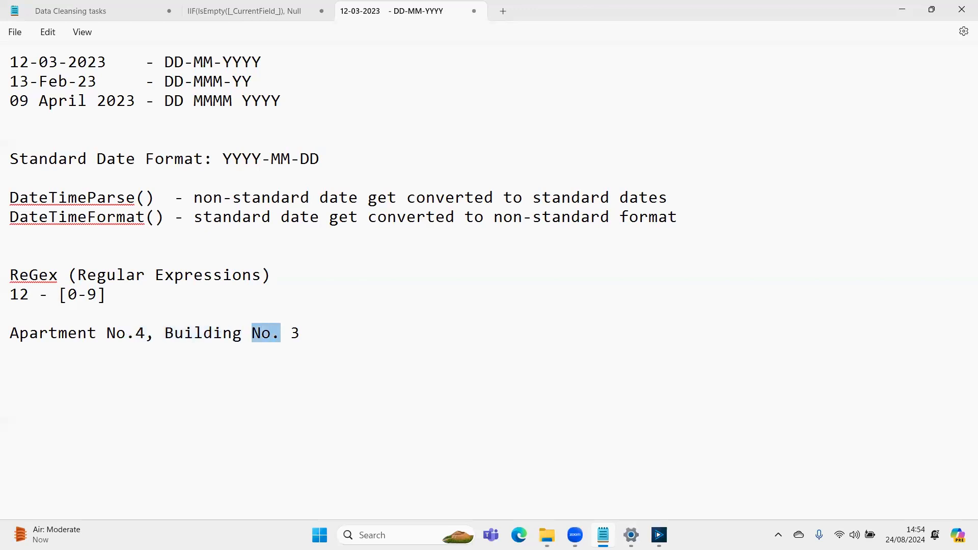
key("Right")
key("Right")
key("shift+Right")
key("Up")
key("Up")
key("shift+Left")
key("shift+Left")
key("shift+Left")
key("shift+Left")
key("shift+Left")
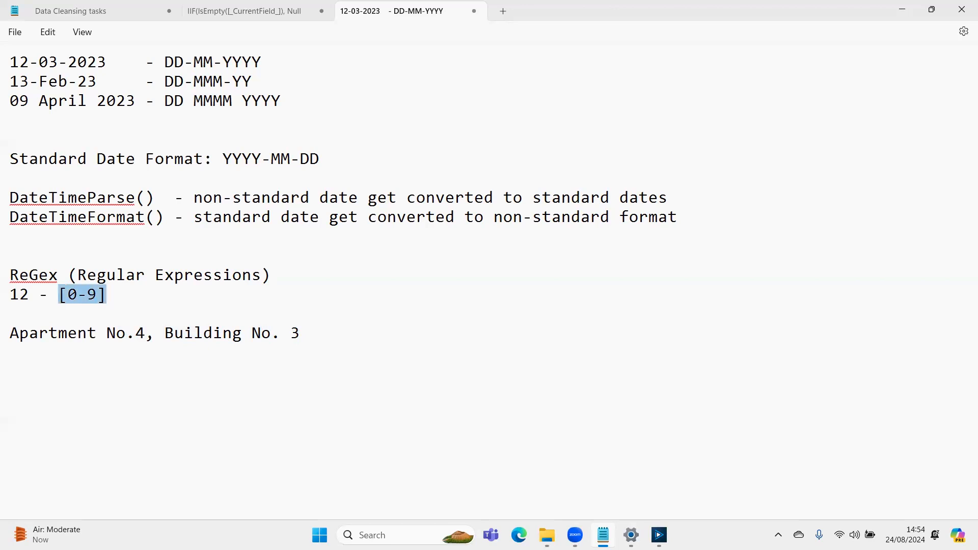
- Add the sample numbers 1234567, 7 and 6989 on separate lines between the [0-9] pattern and the address
key("Down")
key("Down")
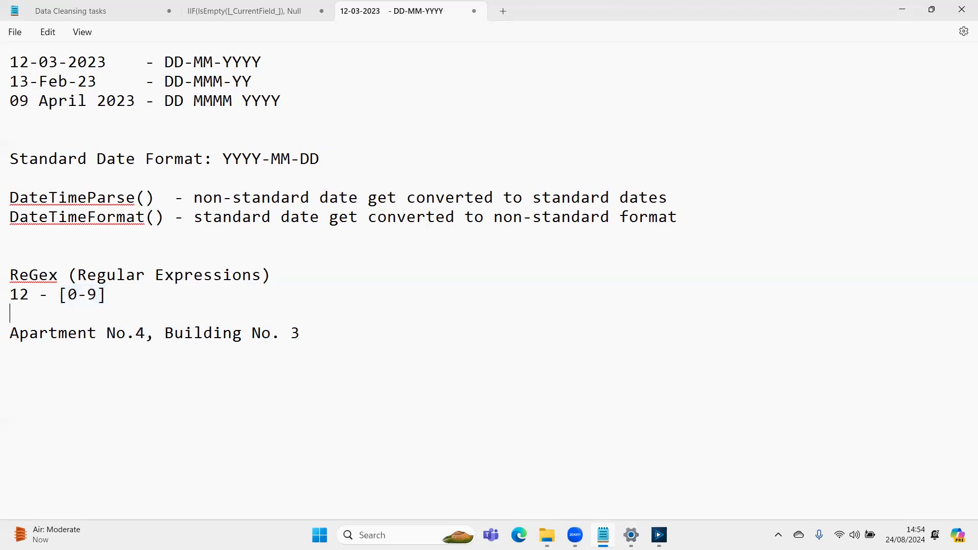
key("Right")
key("Right")
key("Right")
key("Right")
key("Up")
key("Up")
key("Left")
key("Left")
key("Left")
key("Right")
key("Right")
key("Right")
key("Right")
key("Return")
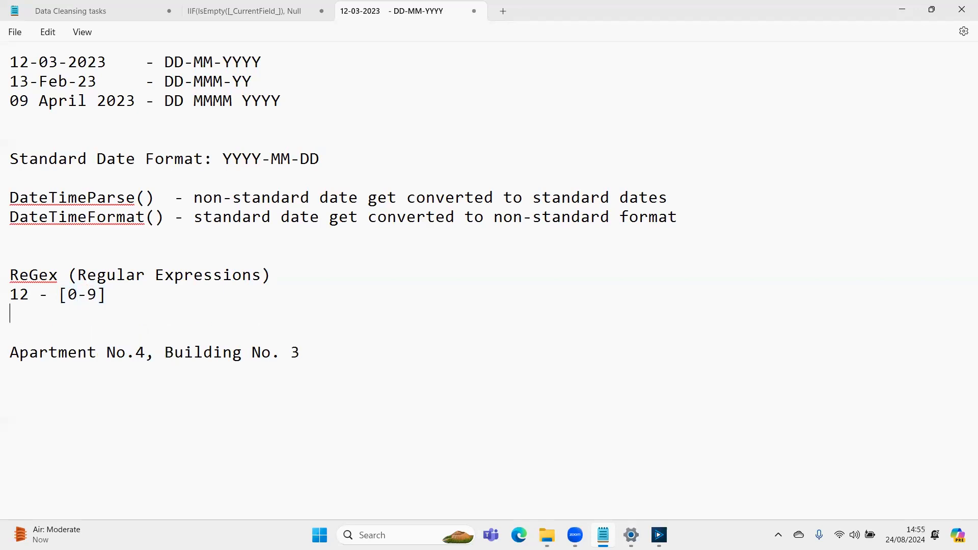
key("Return")
type("1234567")
key("Return")
type("7")
key("Return")
type("6")
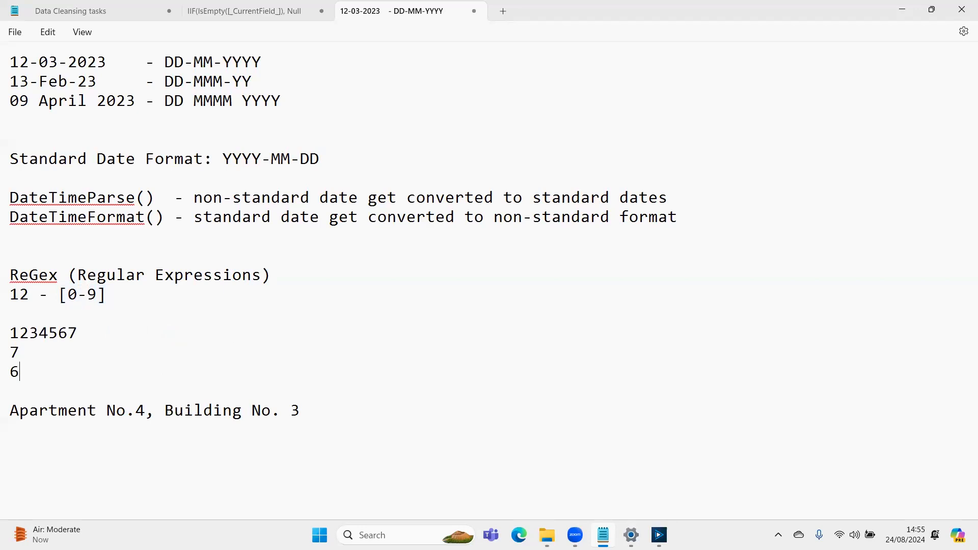
type("989")
- Compare the sample numbers 1234567 and 7 with the [0-9] pattern in the notes
key("Up")
key("Up")
key("Down")
key("Up")
key("Right")
key("Right")
key("Right")
key("Right")
key("Right")
key("Right")
key("Left")
key("shift+Right")
key("shift+Right")
key("shift+Right")
key("shift+Right")
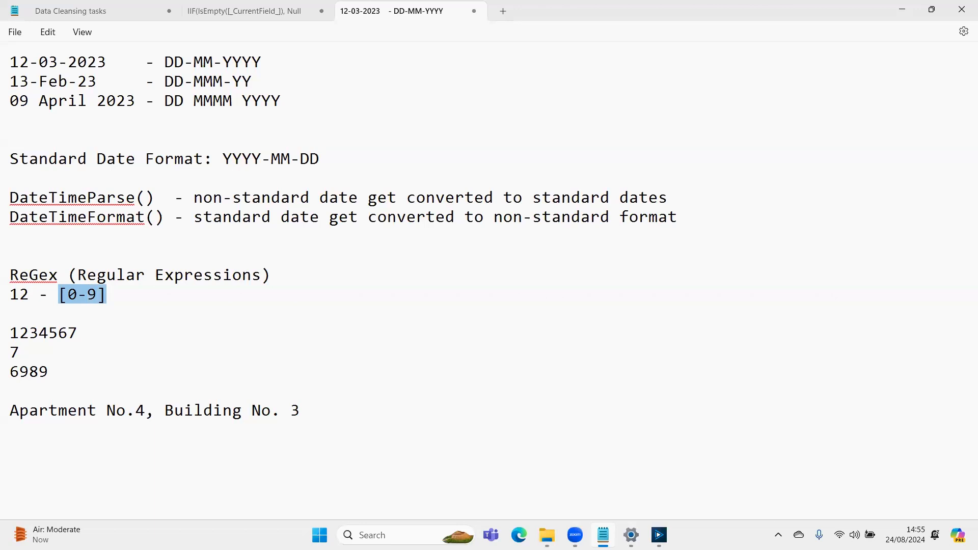
key("Down")
key("Down")
key("shift+Home")
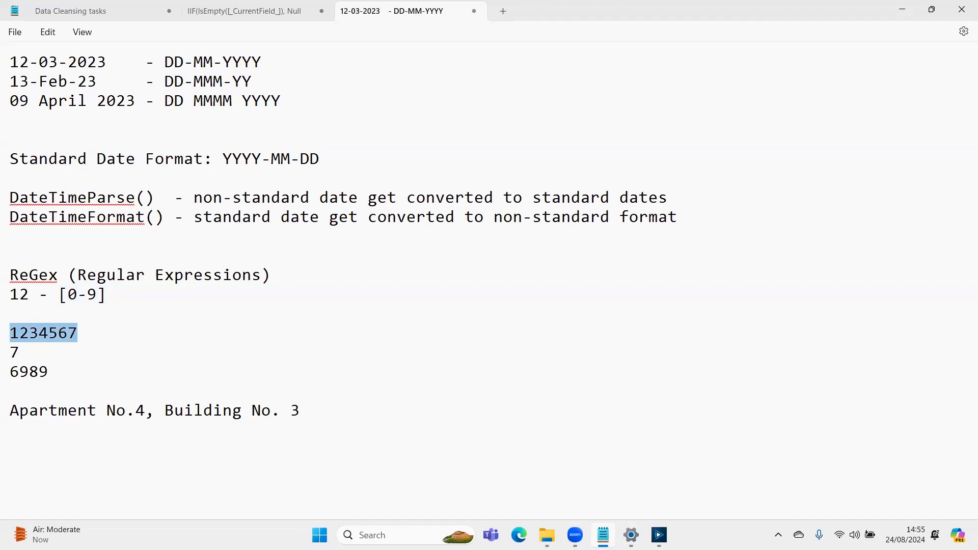
key("Up")
key("Up")
key("Right")
key("Right")
key("Right")
key("Right")
key("Right")
key("shift+Right")
key("shift+Right")
key("shift+Right")
key("shift+Right")
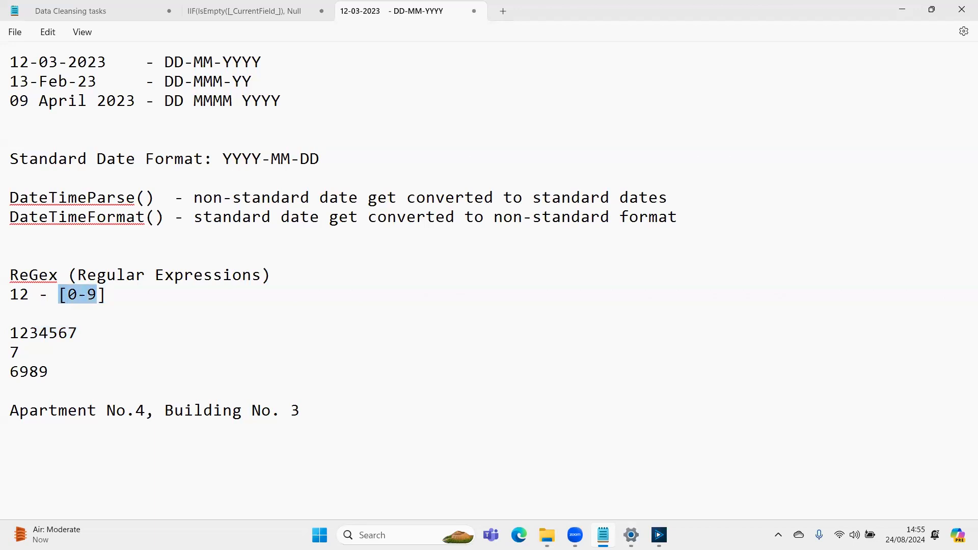
key("Down")
key("Down")
key("Down")
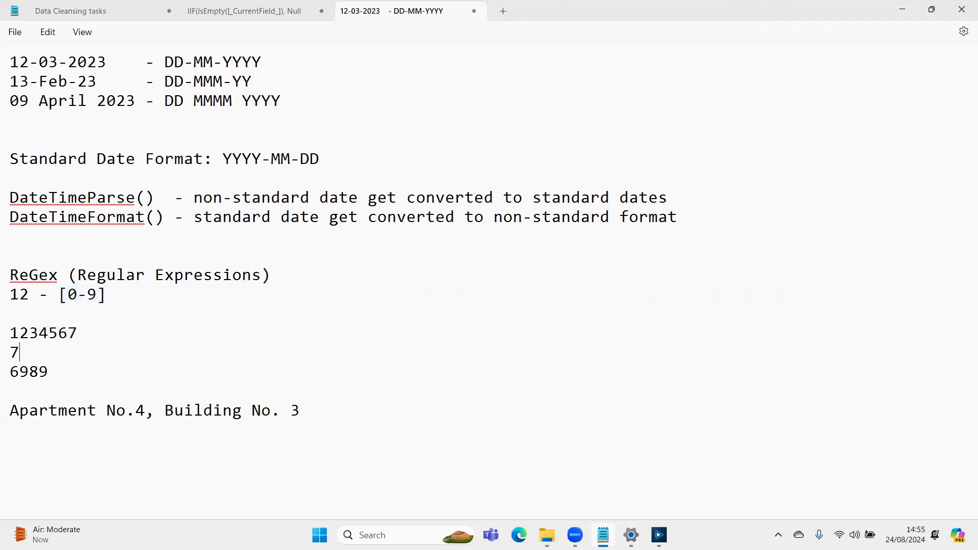
- Append the quantifier {3} to the [0-9] pattern in the notes and compare it with the sample 1234567
key("shift+Left")
key("Up")
key("Up")
key("Up")
key("End")
type("{3}")
left_click(10, 313)
left_click(77, 333)
key("shift+Home")
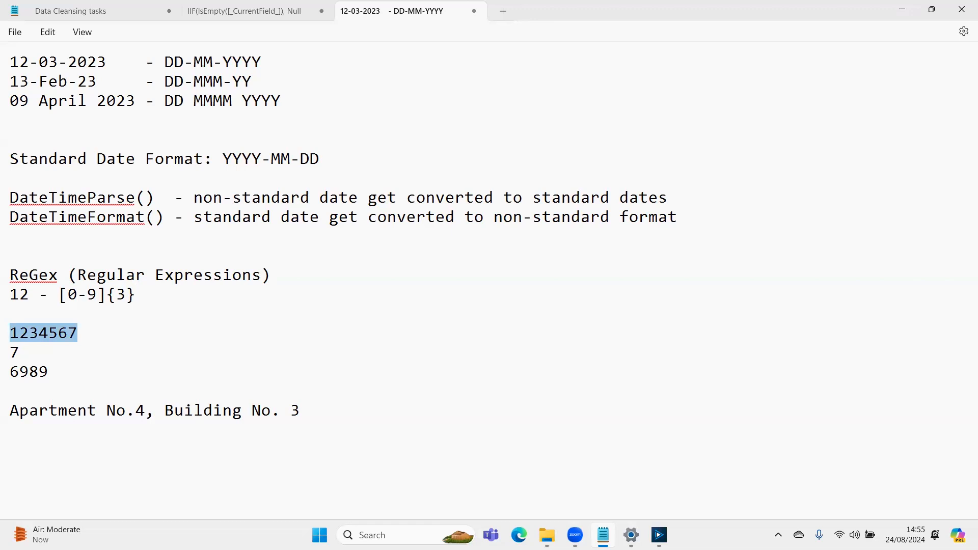
- Add the sample numbers 999, 123 and 678 on separate lines directly below the [0-9]{3} pattern
left_click(10, 313)
type("999")
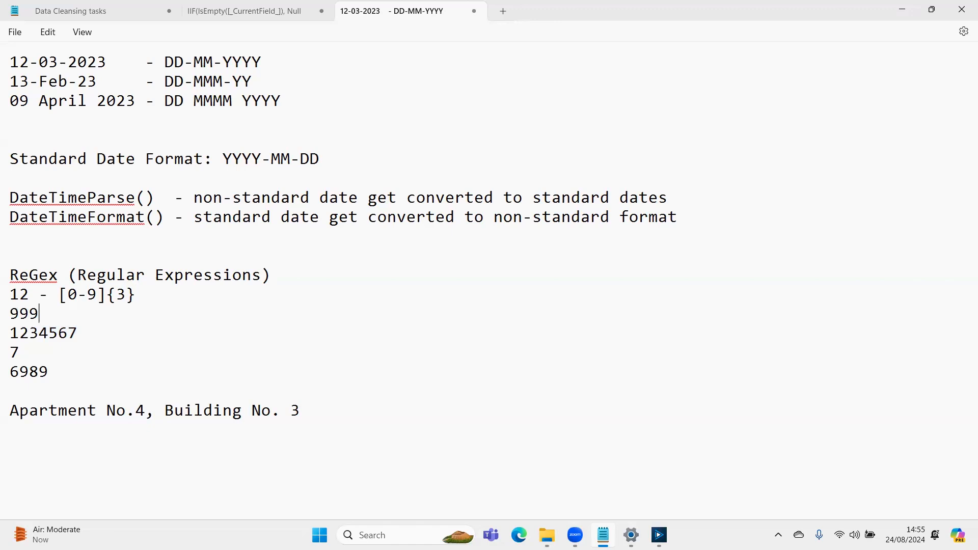
key("Return")
type("123")
key("Return")
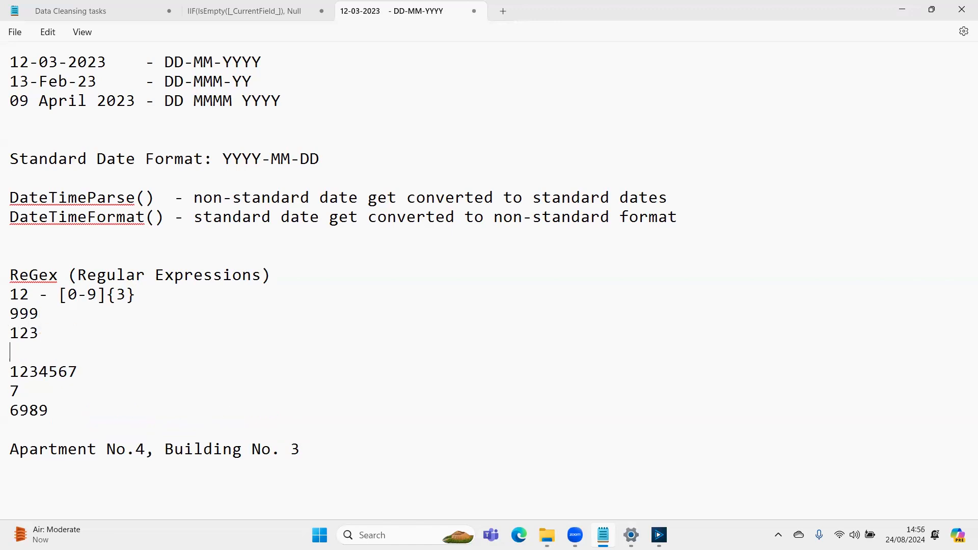
type("678")
- Compare the three-digit samples and 1234567 with the [0-9]{3} pattern
key("shift+Up")
key("shift+Up")
key("shift+Left")
key("shift+Left")
key("shift+Left")
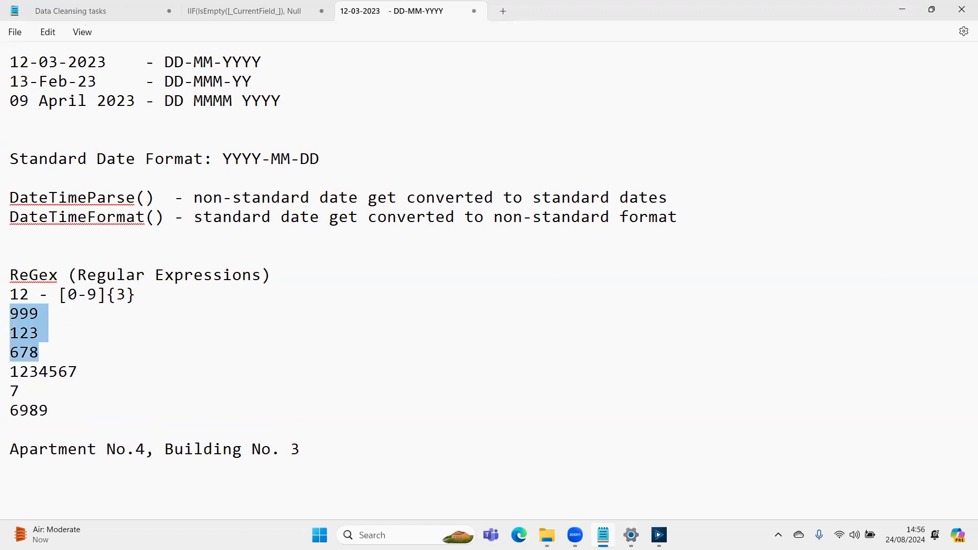
key("Down")
key("Down")
key("Up")
key("shift+Down")
key("shift+Left")
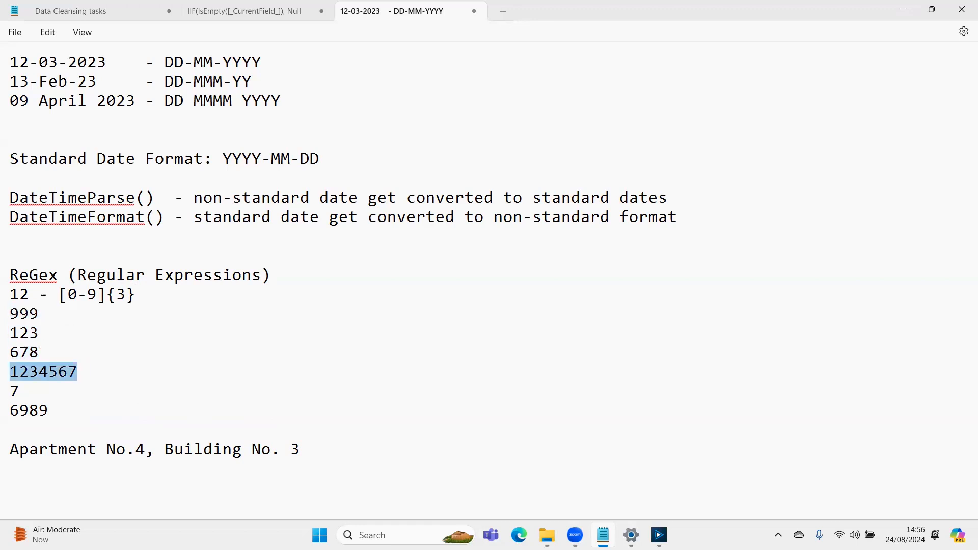
key("Up")
key("Up")
key("Up")
key("Up")
key("Left")
key("Left")
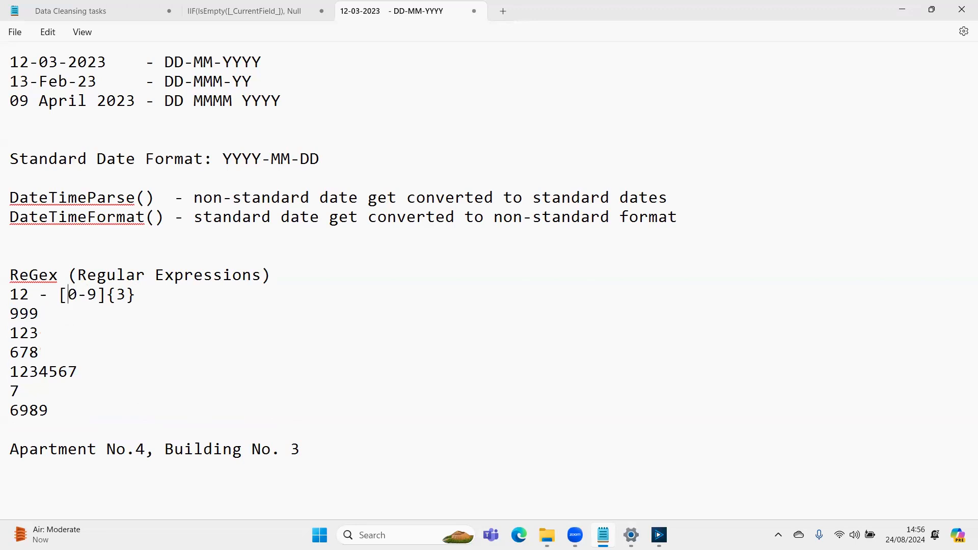
key("shift+Right")
key("shift+Right")
key("shift+Right")
key("shift+Right")
key("shift+Right")
key("shift+Right")
key("shift+Right")
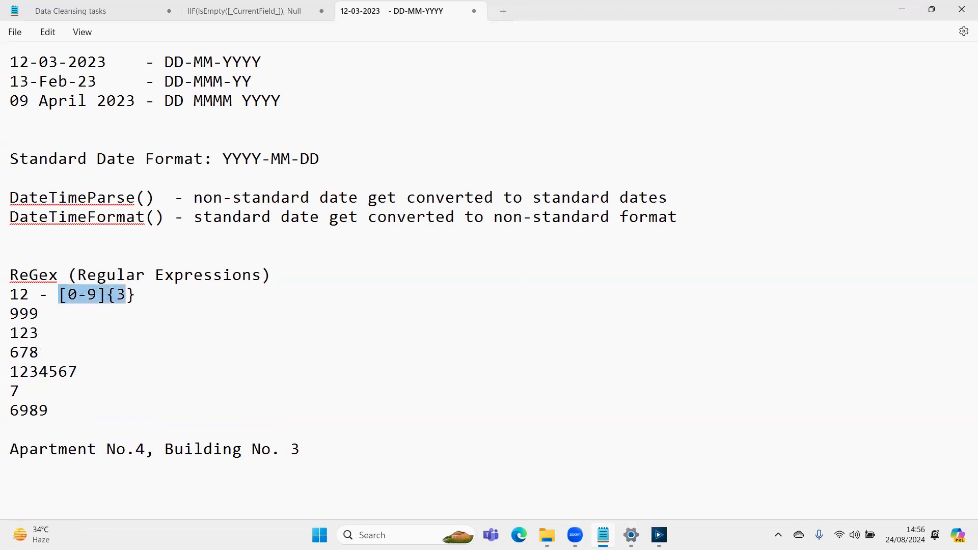
- Replace the {3} quantifier after [0-9] with + and check the sample numbers against it
key("Left")
key("Right")
key("Right")
key("Right")
key("Right")
key("Right")
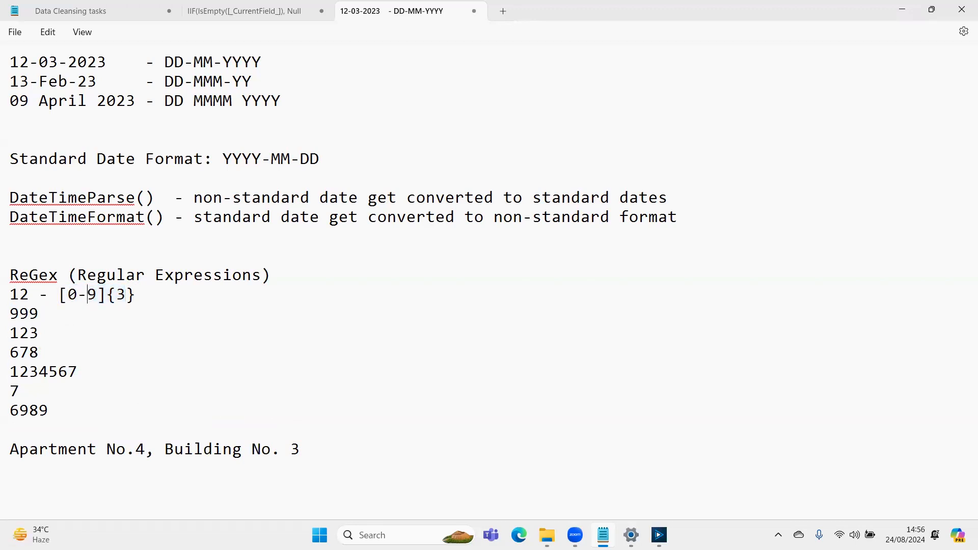
key("shift+Right")
key("shift+Right")
key("shift+Right")
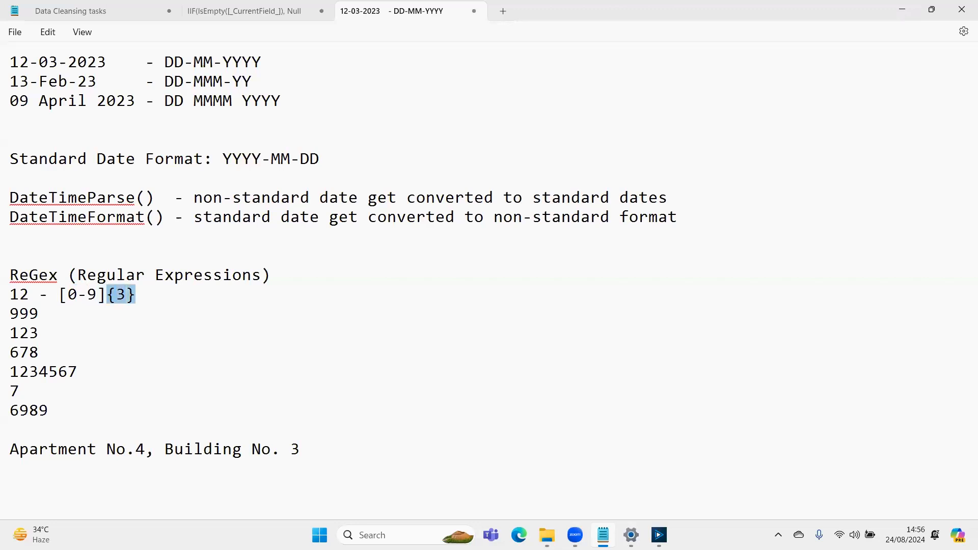
type("+")
key("Down")
key("Down")
key("Up")
key("shift+Down")
key("shift+Down")
key("shift+Down")
key("shift+Down")
key("shift+Down")
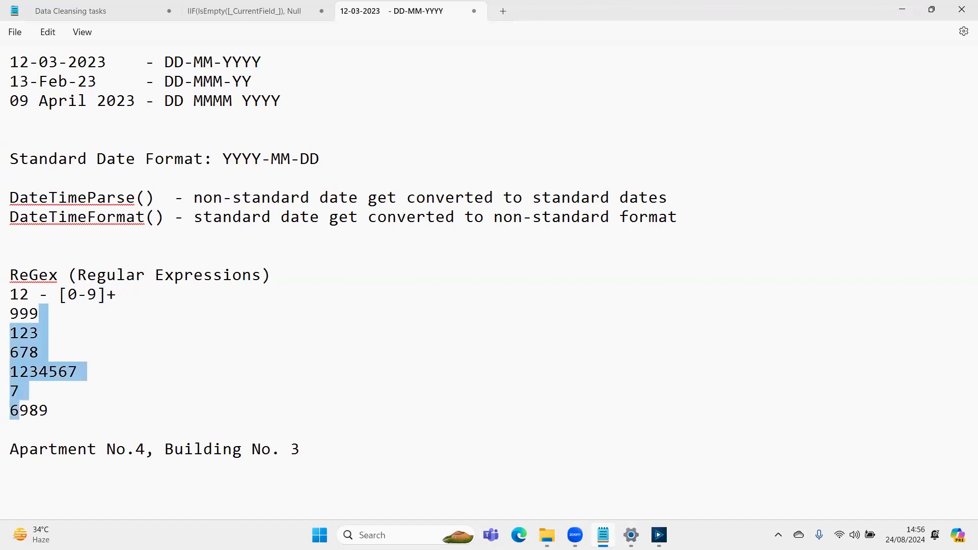
- Replace the + quantifier after [0-9] with * and check the sample numbers against it
key("Up")
key("Up")
key("Up")
key("Up")
key("Up")
key("Up")
key("Right")
key("Right")
key("Right")
key("Right")
key("Right")
key("Right")
key("Right")
key("Right")
key("Right")
key("Right")
key("shift+Left")
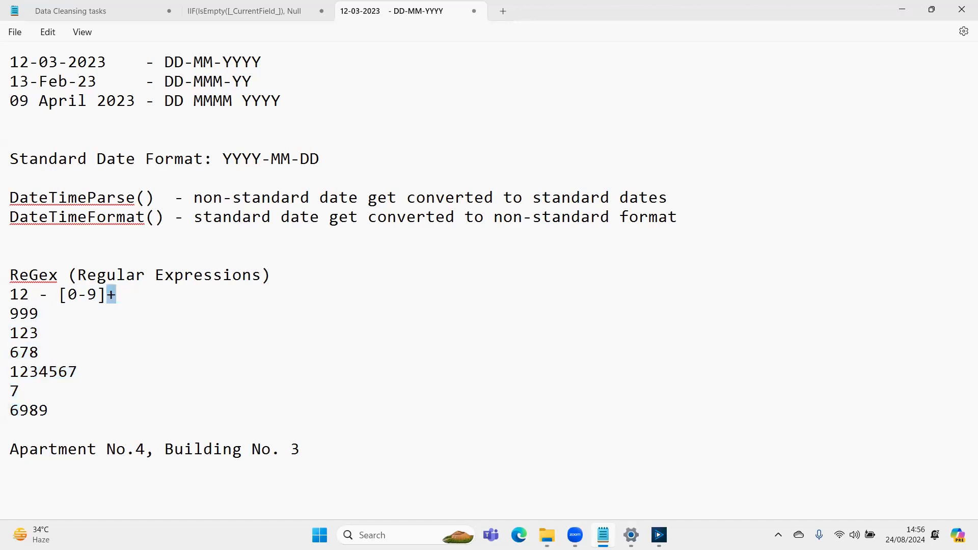
type("*")
key("Down")
key("shift+Down")
key("shift+Down")
key("shift+Down")
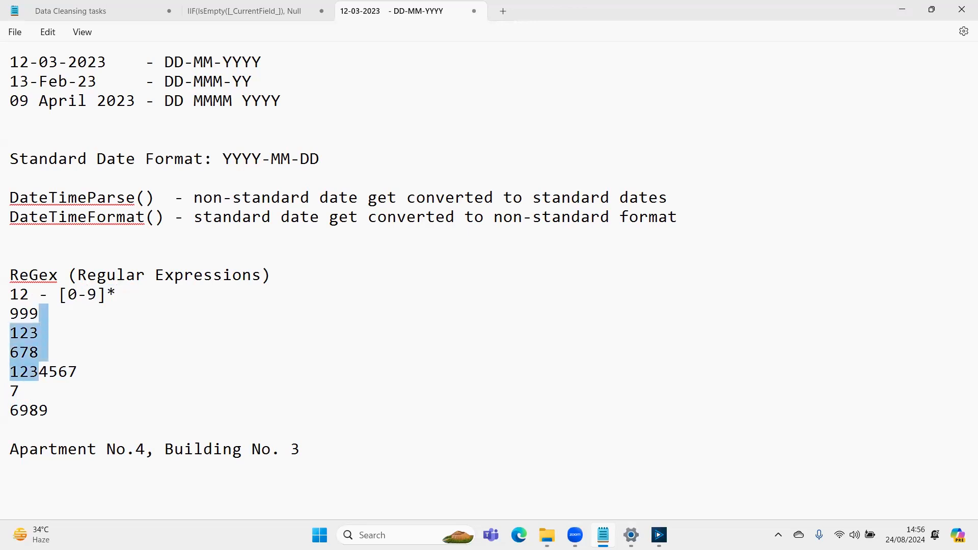
- Insert two blank lines in the notes after the sample number 6989
key("Down")
key("Down")
key("End")
key("Return")
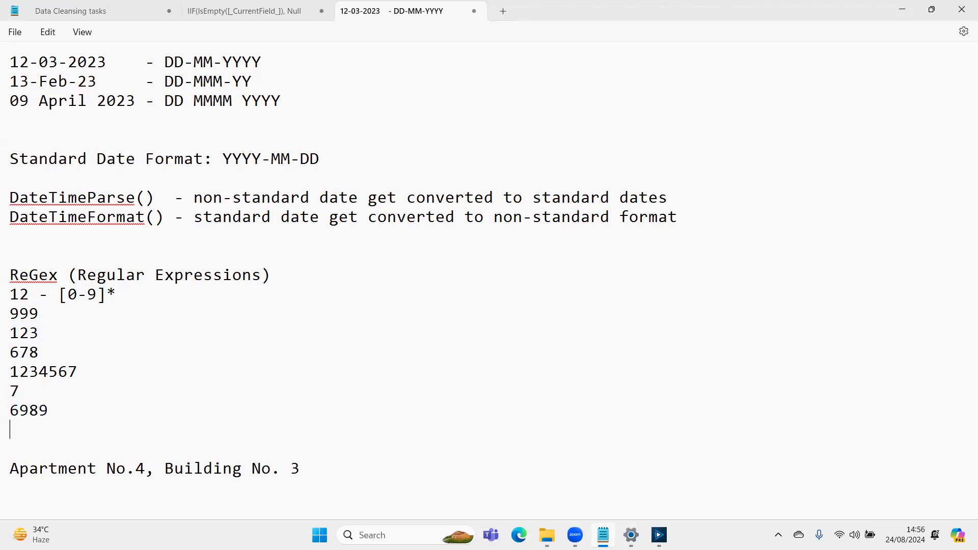
key("Return")
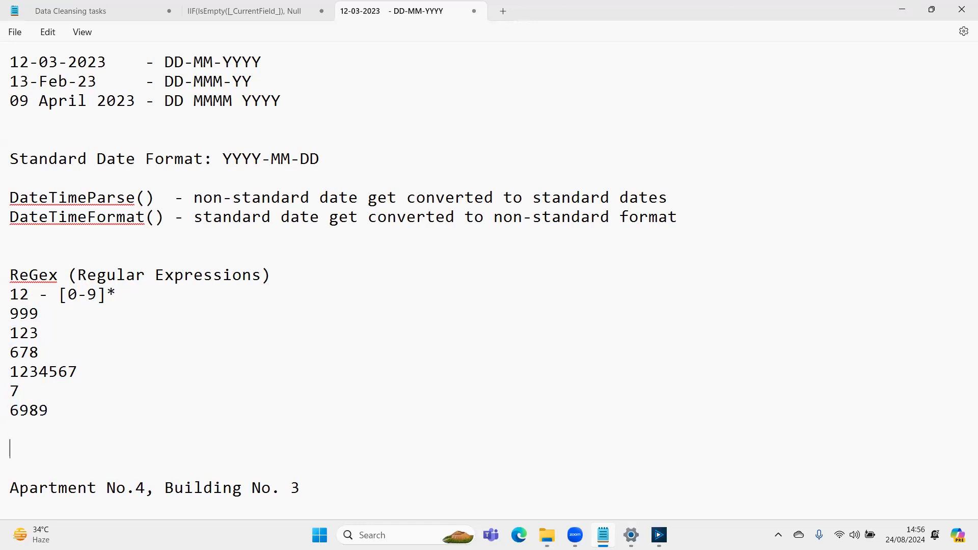
key("Up")
key("Up")
key("Up")
key("Up")
key("Up")
key("Up")
key("Up")
key("Up")
key("Up")
key("Down")
key("Down")
- Switch to Alteryx, change the test Formula tool's REGEX_Match pattern to '[0-9.]*', and run the workflow
key("alt+Tab")
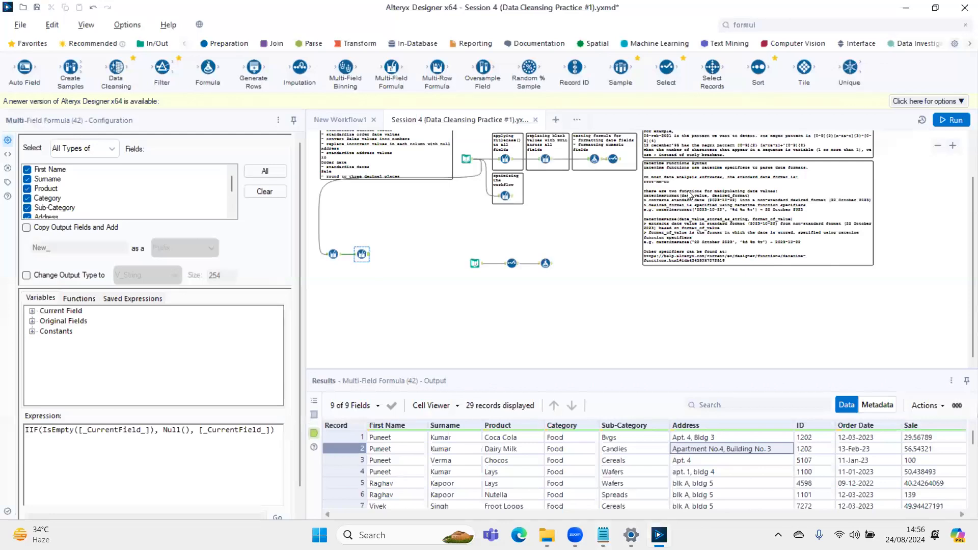
left_click(546, 263)
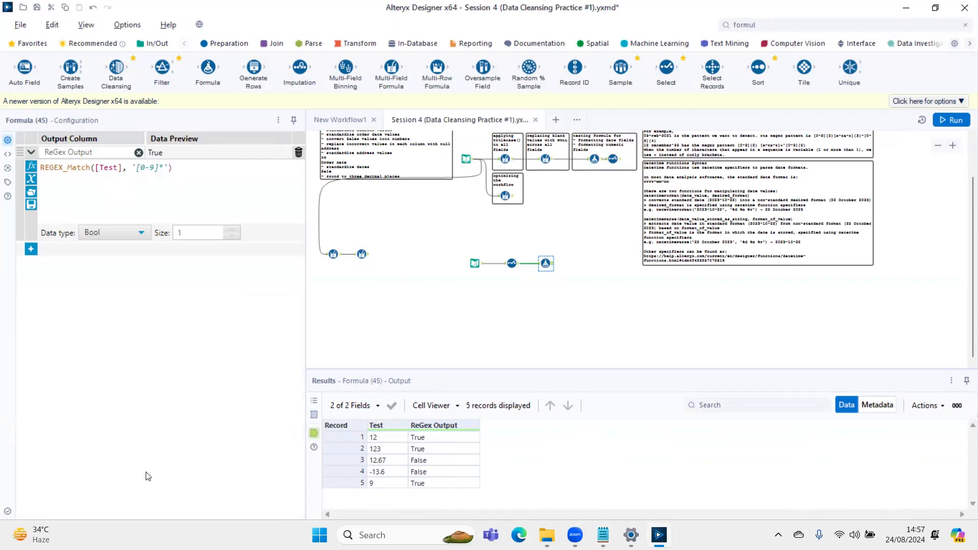
left_click(154, 167)
type(".")
key("ctrl+r")
left_click(550, 263)
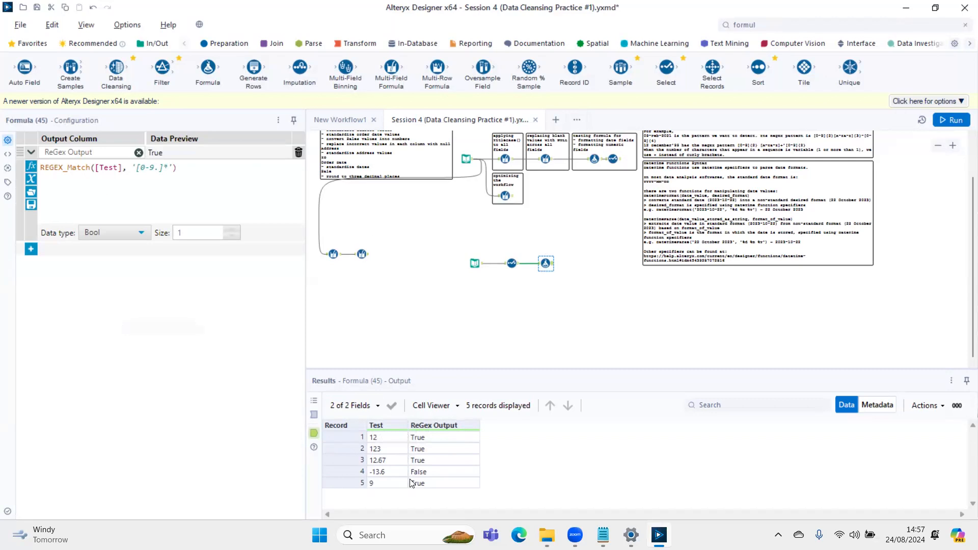
- Put (-) in front of the character set so the pattern reads '(-)[0-9.]*', and rerun the workflow
left_click(140, 168)
type("^")
type("-)")
type("?")
key("shift+Left")
key("shift+Left")
key("shift+Left")
key("shift+Left")
key("Right")
key("BackSpace")
key("ctrl+r")
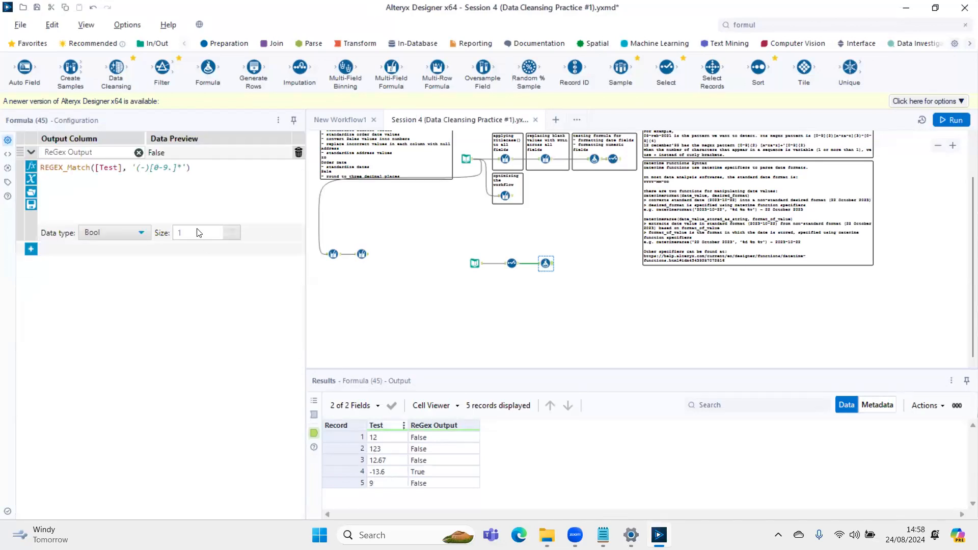
- Make the minus sign optional by changing the pattern to '(-)?[0-9.]*', and rerun the workflow
left_click(149, 168)
type("?")
key("ctrl+r")
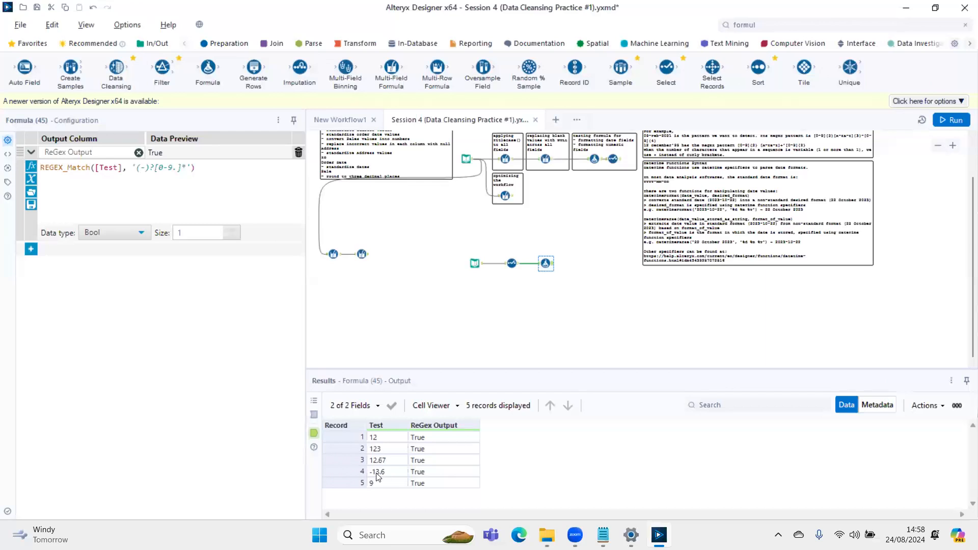
left_click_drag(154, 168, 136, 168)
- Switch to the Notepad notes and review the three date samples, starting with the DD-MM-YYYY format
left_click(604, 535)
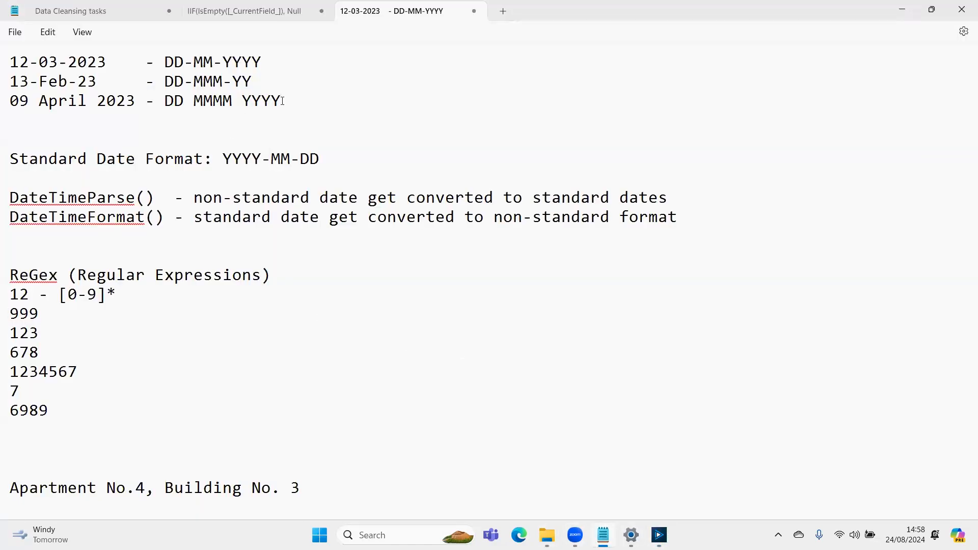
key("shift+Up")
key("shift+Up")
key("shift+Up")
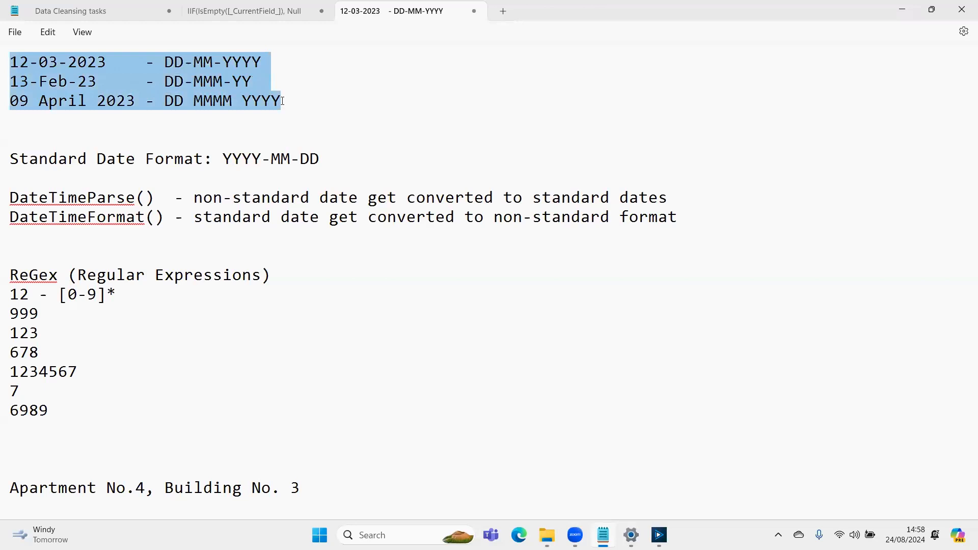
key("Home")
key("Up")
key("shift+Left")
key("shift+Left")
key("shift+Left")
key("shift+Left")
key("shift+Left")
key("shift+Left")
key("shift+Left")
key("shift+Left")
key("shift+Left")
key("shift+Left")
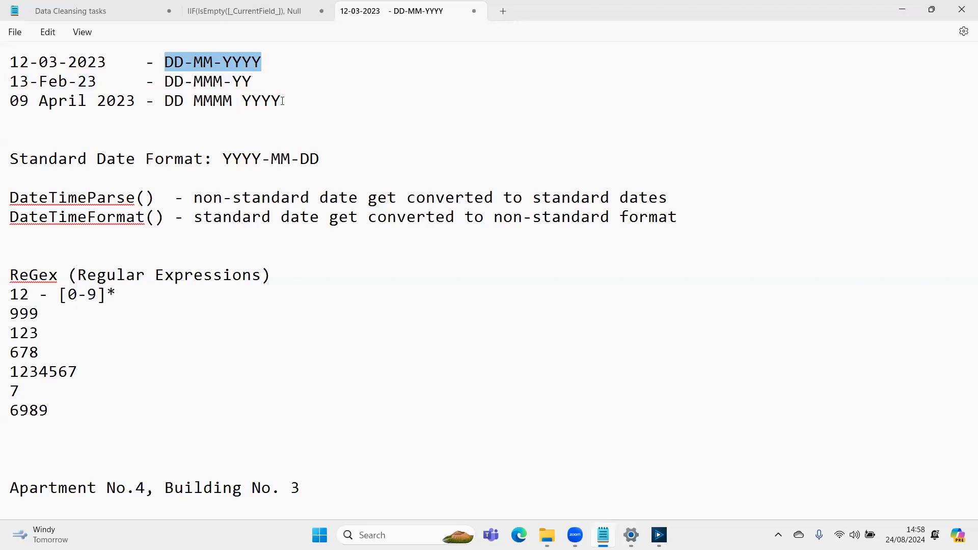
- Examine the DD-MMM-YY format of the 13-Feb-23 sample
key("Down")
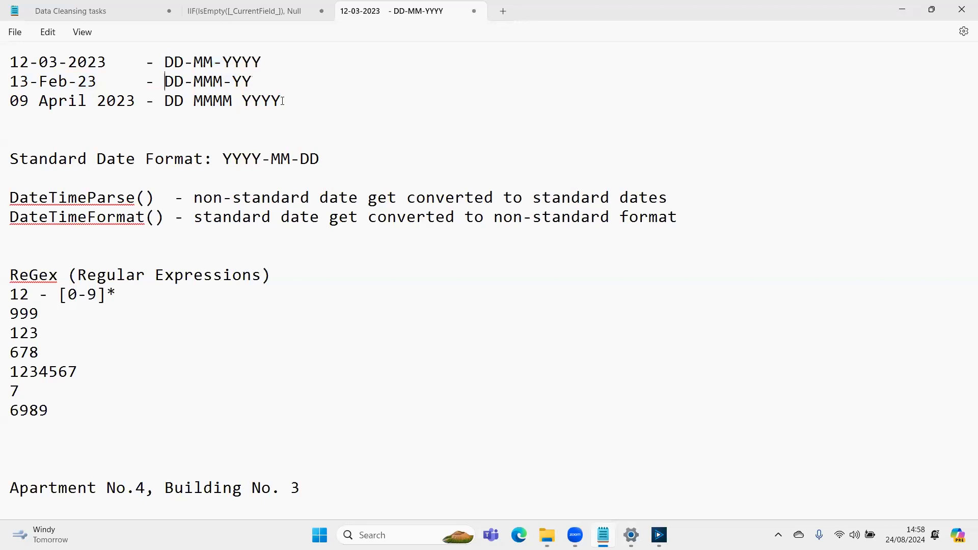
key("Left")
key("Left")
key("Left")
key("Left")
key("Left")
key("Left")
key("Left")
key("Left")
key("shift+Right")
key("Right")
key("Right")
key("Right")
key("Right")
key("Right")
key("Right")
key("Right")
key("Right")
key("Right")
key("shift+Right")
key("shift+Right")
key("shift+Right")
key("shift+Right")
key("shift+Right")
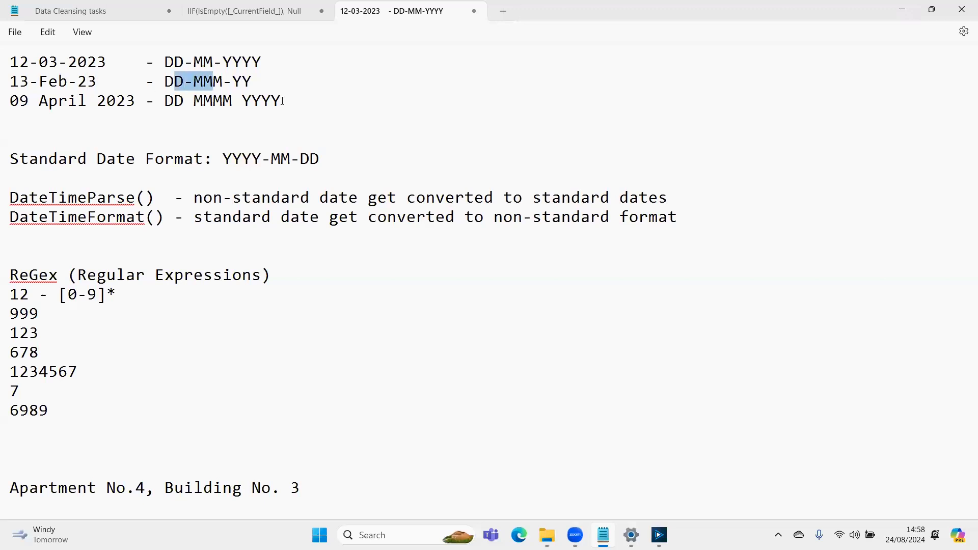
key("Down")
key("Up")
key("Right")
key("Right")
key("Right")
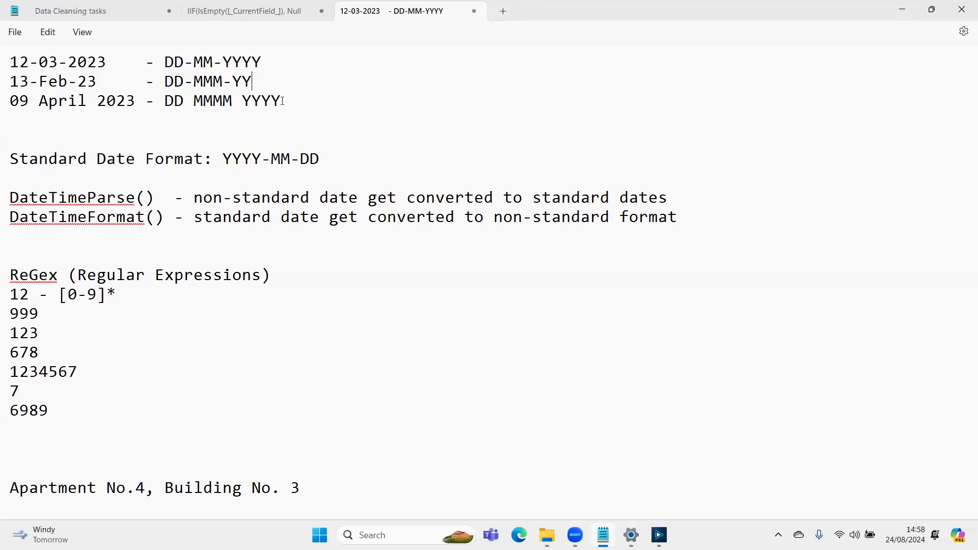
- Examine the 09 April 2023 sample and its DD MMMM YYYY format
key("ctrl+shift+Right")
key("ctrl+shift+Right")
key("ctrl+shift+Right")
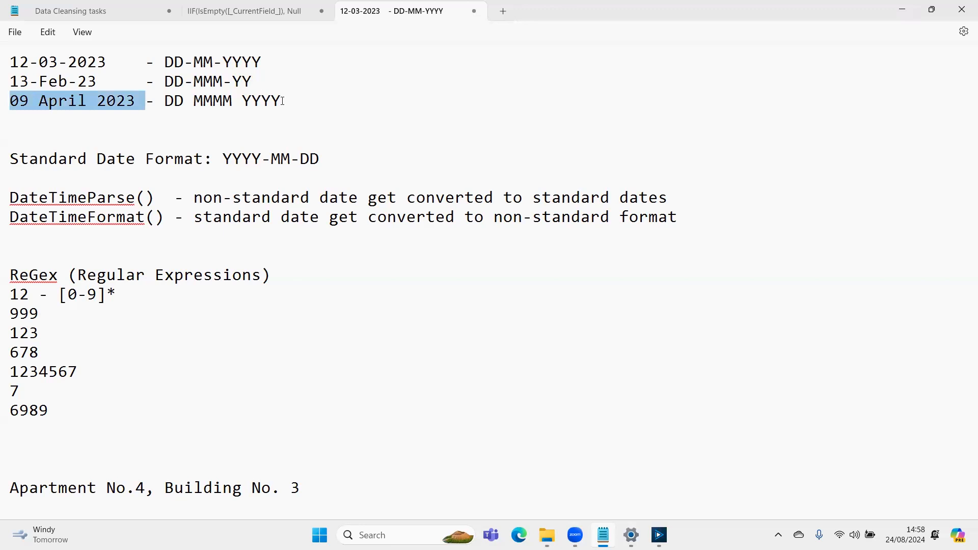
key("Right")
key("Right")
key("Right")
key("shift+End")
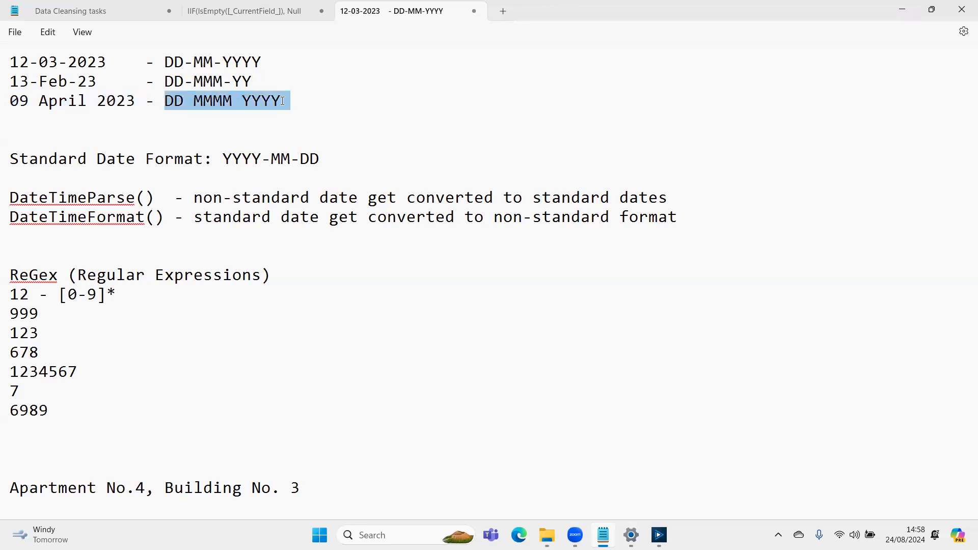
- Start the condition IF REGEX_Match([]) on a new line between the date samples and the Standard Date Format line
key("Down")
key("Down")
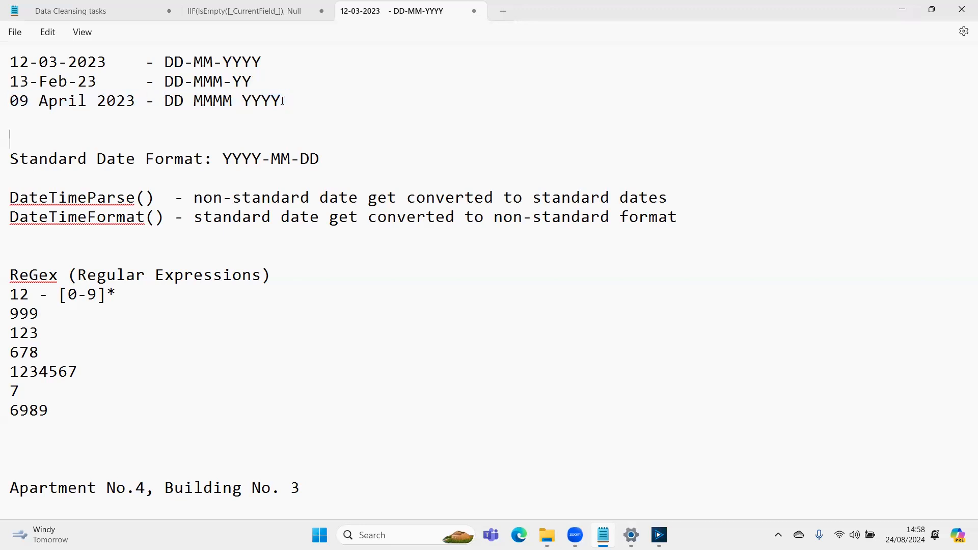
key("Return")
key("Return")
key("Return")
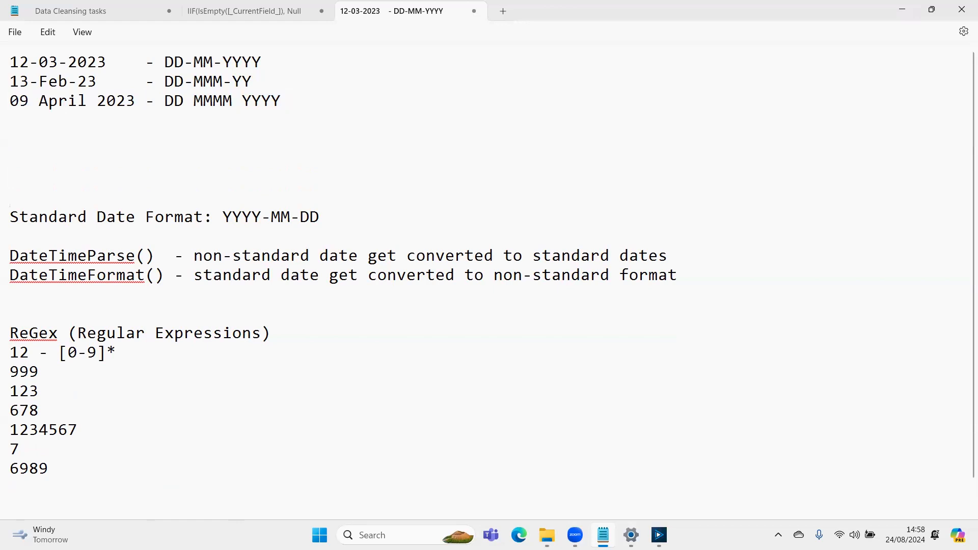
type("IF REGEX_Match()[]")
key("Left")
key("Left")
- Look up the date field's name in the second Multi-Field Formula's output metadata in Alteryx and enter Order Date inside the REGEX_Match brackets in Notepad
key("alt+Tab")
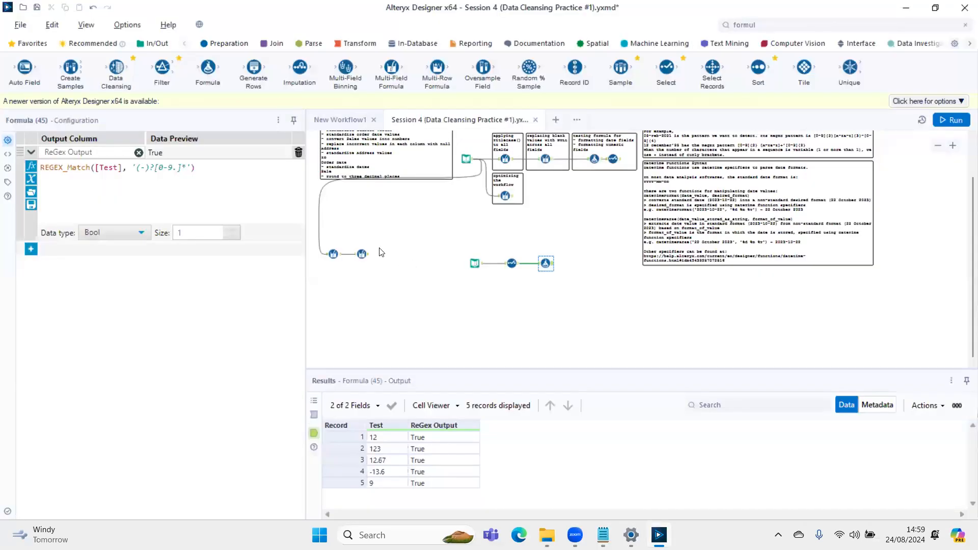
left_click(364, 256)
left_click(877, 405)
scroll(434, 491, "down", 1)
left_click(393, 487)
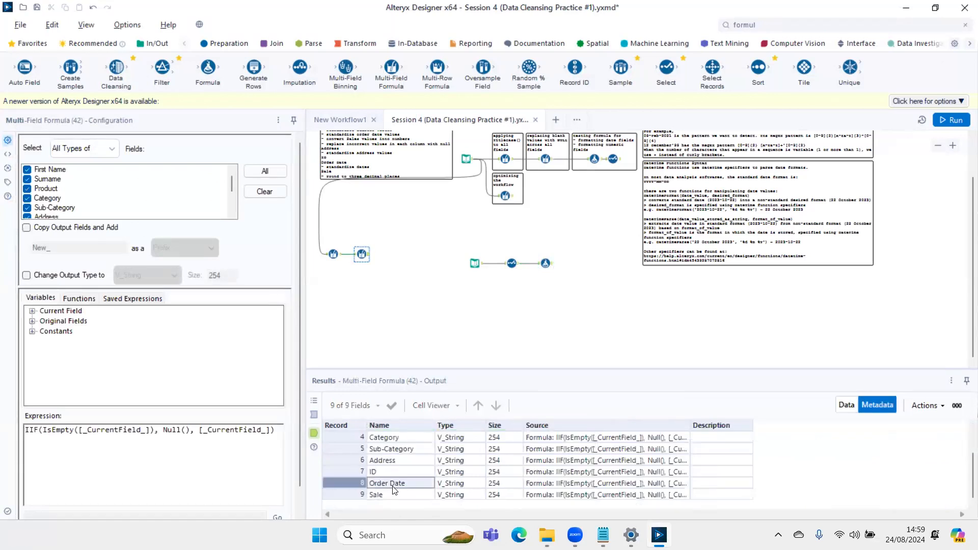
key("alt+Tab")
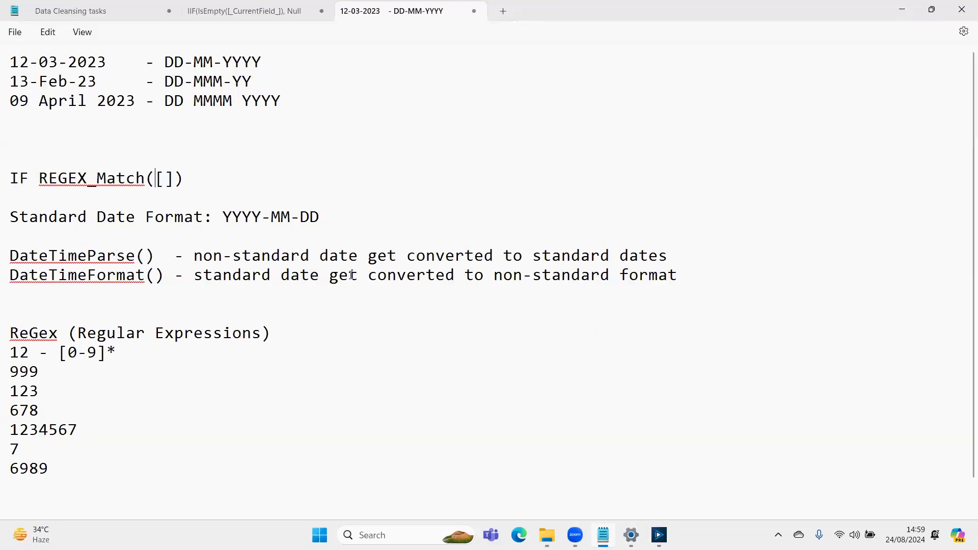
type("Order Date")
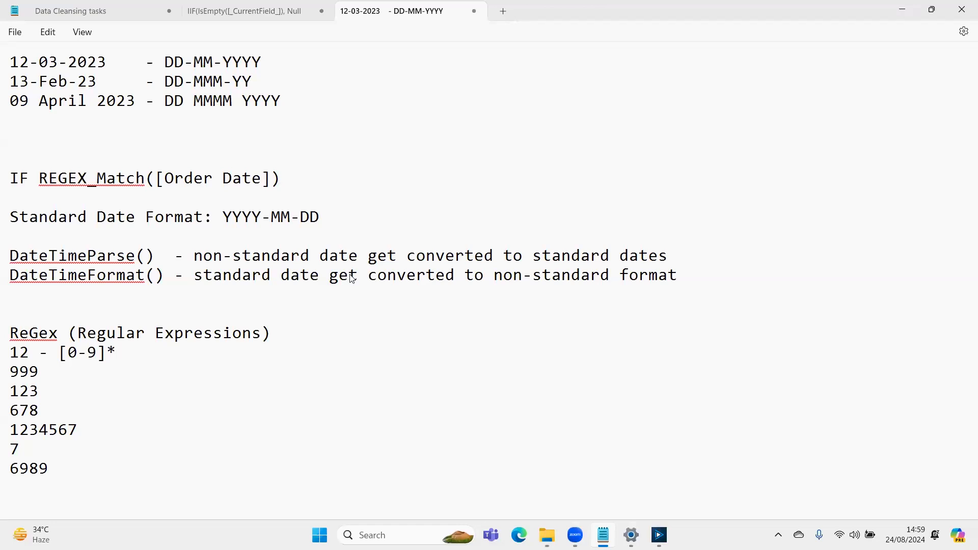
- Check the Select tool's configuration in Alteryx and, back in Notepad, add an empty quoted second argument after [Order Date] in REGEX_Match
key("alt+Tab")
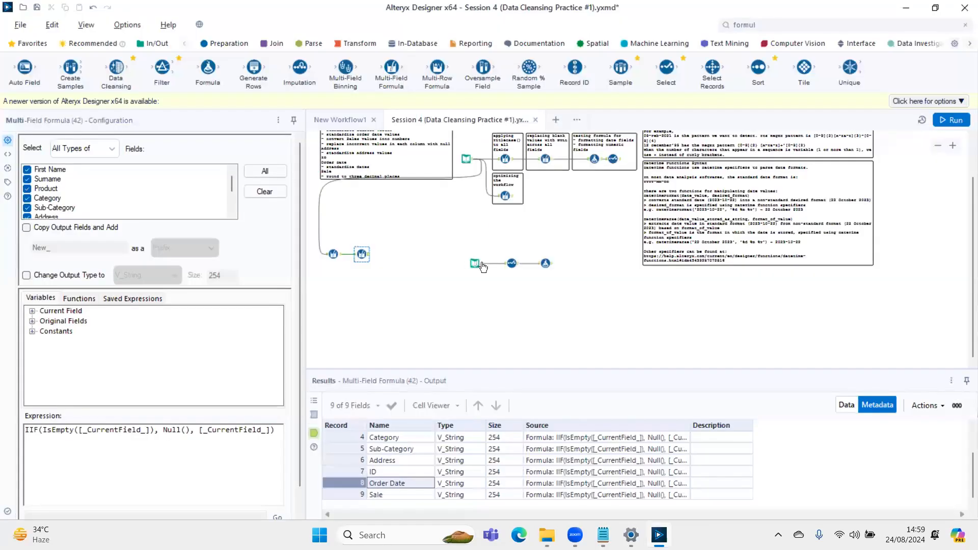
left_click(511, 263)
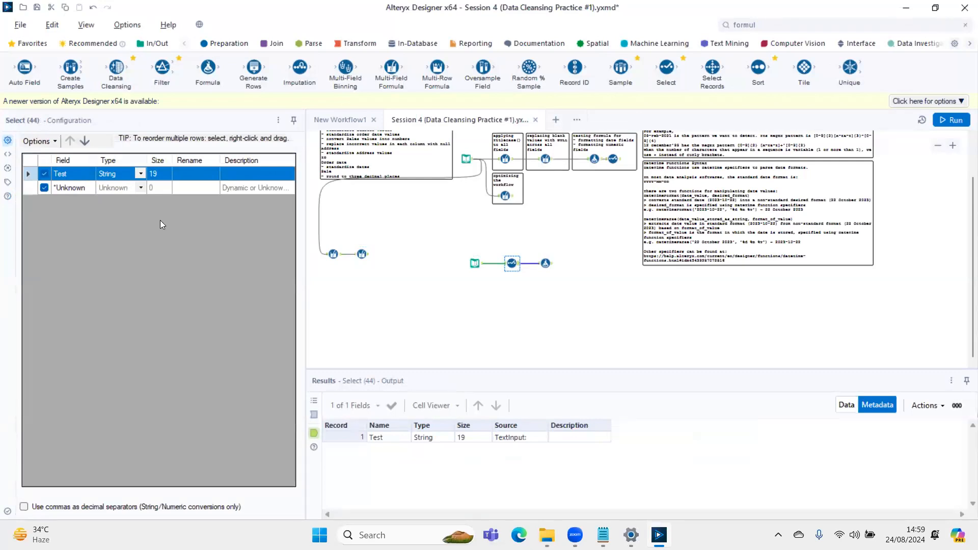
key("alt+Tab")
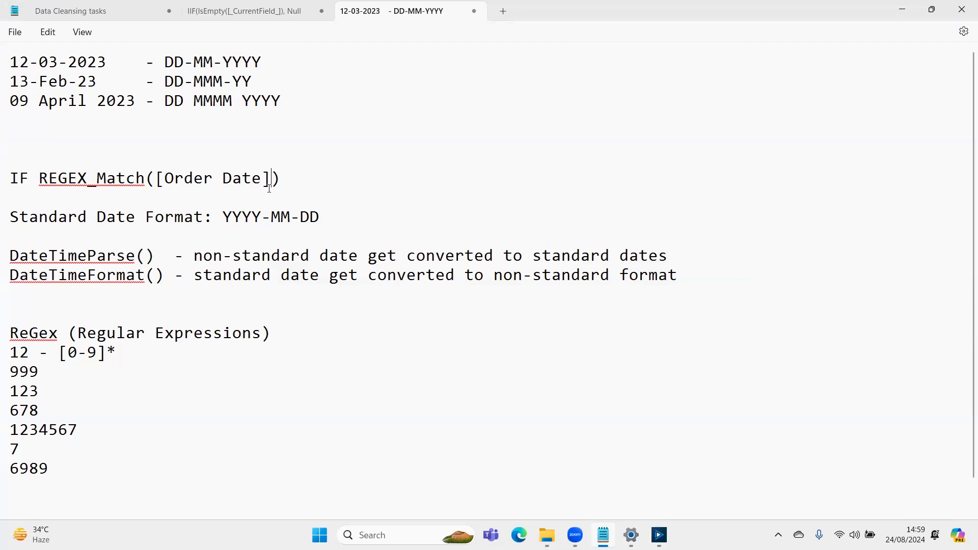
left_click(270, 188)
type(", ")
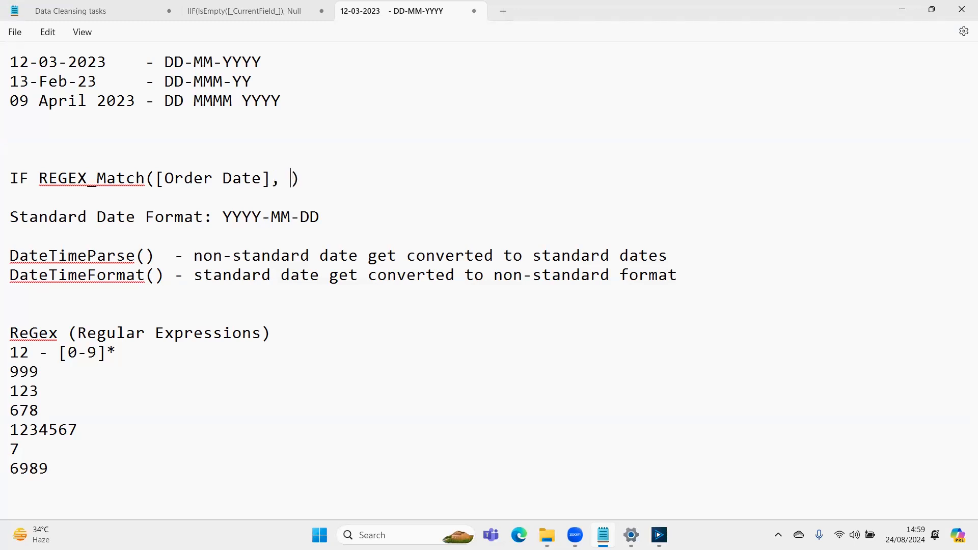
type("''")
- Replace the IF REGEX_Match line with the plain-language condition if [Order Date] looks like this '12-03-2023'
key("Up")
key("Up")
key("shift+Left")
key("Left")
key("Left")
key("Left")
key("Left")
key("Left")
key("Left")
key("Left")
key("Left")
key("Left")
key("Left")
key("Left")
key("Left")
key("Left")
key("Left")
key("shift+Left")
key("shift+Left")
key("shift+Left")
key("shift+Left")
key("shift+Left")
key("shift+Left")
key("shift+Left")
key("shift+Left")
key("shift+Left")
key("shift+Left")
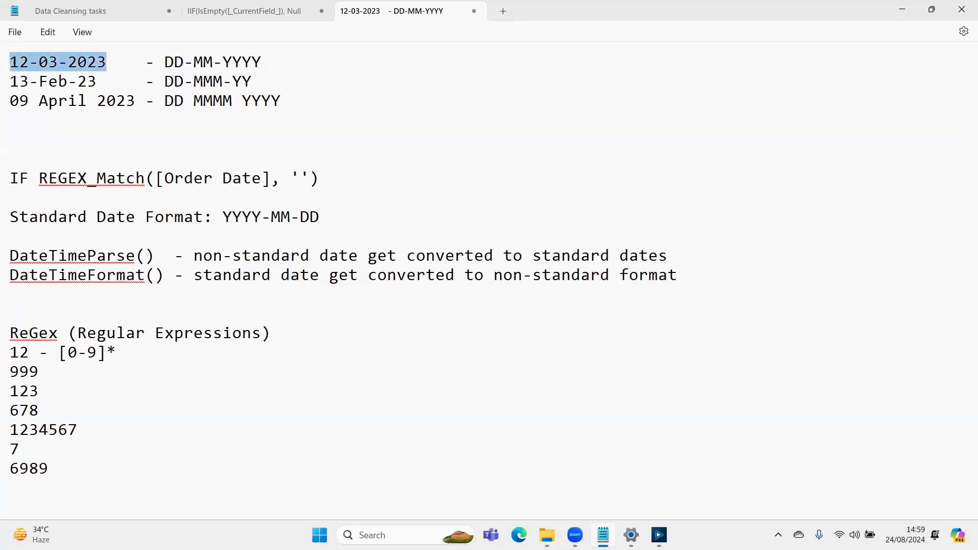
key("Down")
key("Down")
key("Down")
key("Down")
key("Down")
key("Down")
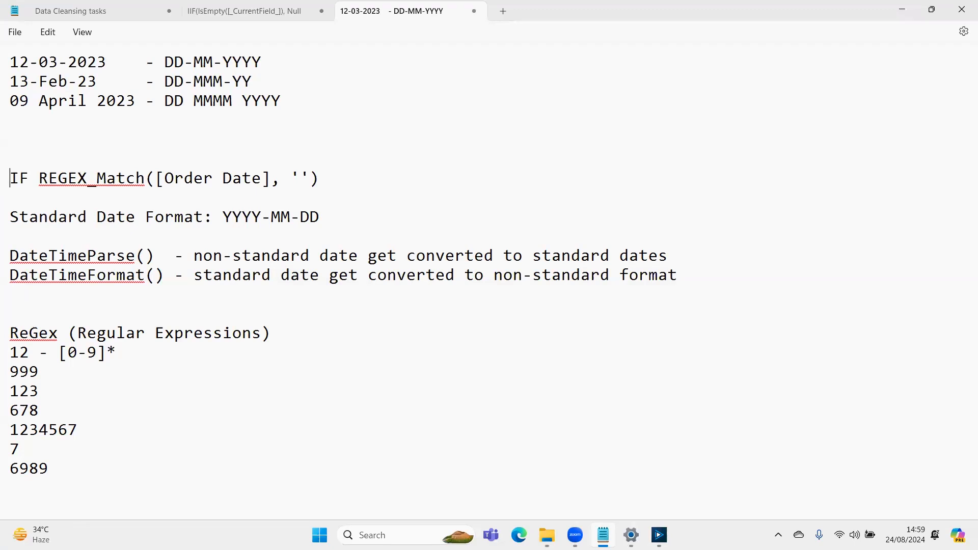
key("shift+End")
type("if")
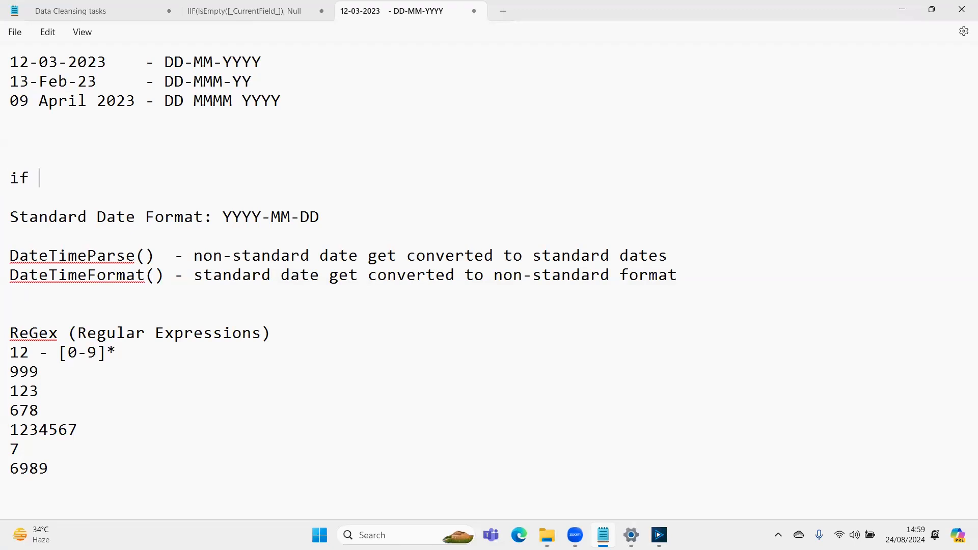
type(" [Order Date] looks like")
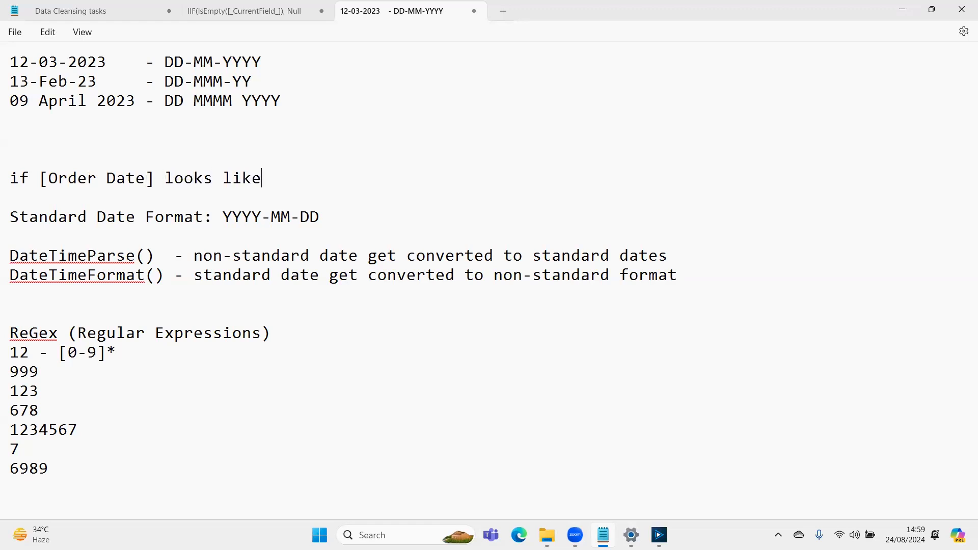
type(" this '12-03-2023'")
- Add a line below the condition reading then pass 'DD-MM-YYYY' in, reusing the format noted beside the first date sample
key("Return")
type("then pass")
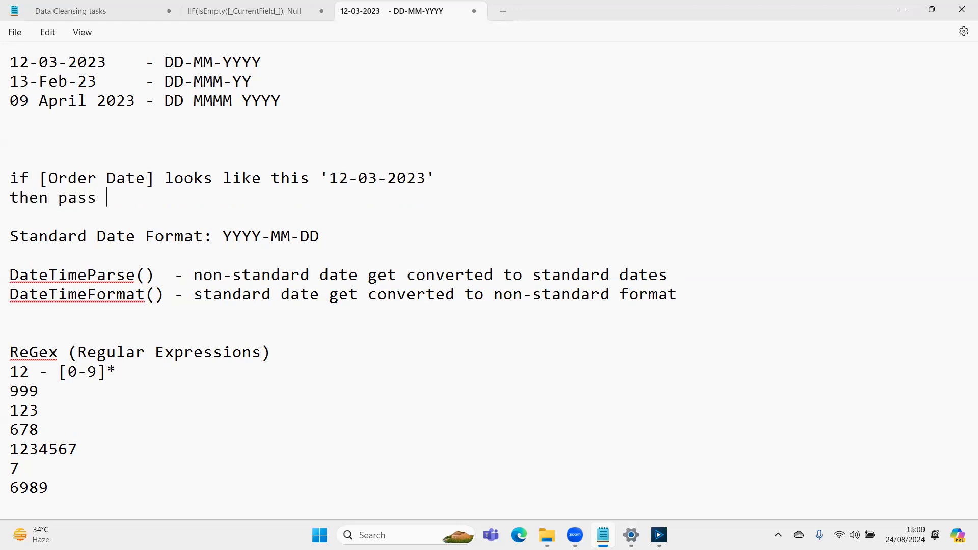
left_click(10, 120)
key("shift+Left")
key("shift+Left")
key("shift+Left")
key("shift+Left")
key("shift+Left")
key("shift+Left")
key("shift+Left")
key("shift+Left")
key("shift+Left")
key("shift+Left")
key("ctrl+c")
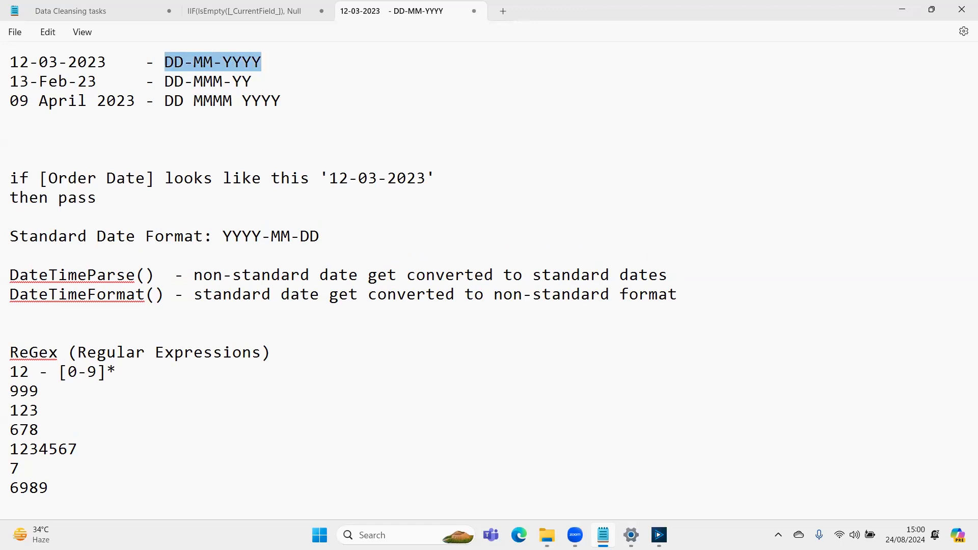
key("Down")
key("Down")
key("Down")
key("Down")
key("Down")
key("Down")
key("Down")
type("'")
key("ctrl+v")
type("' in D")
key("BackSpace")
- Copy DateTimeParse() from the function notes to the end of the then pass line
key("Down")
key("Down")
key("Down")
key("shift+Right")
key("shift+Right")
key("shift+Right")
key("shift+Right")
key("shift+Right")
key("shift+Right")
key("shift+Right")
key("shift+Right")
key("shift+Right")
key("shift+Right")
key("shift+Right")
key("shift+Right")
key("shift+Right")
key("shift+Right")
key("shift+Right")
key("ctrl+c")
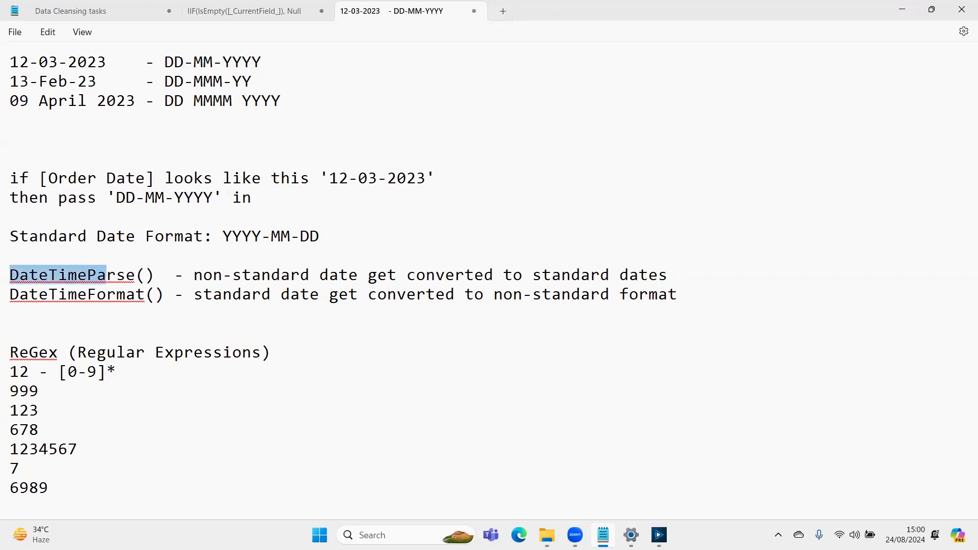
key("Up")
key("Up")
key("Up")
key("End")
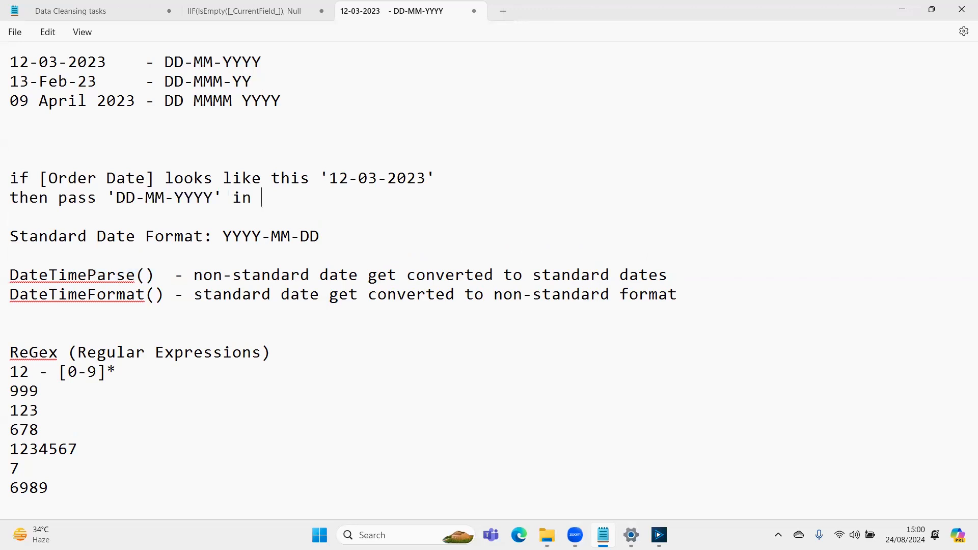
key("ctrl+v")
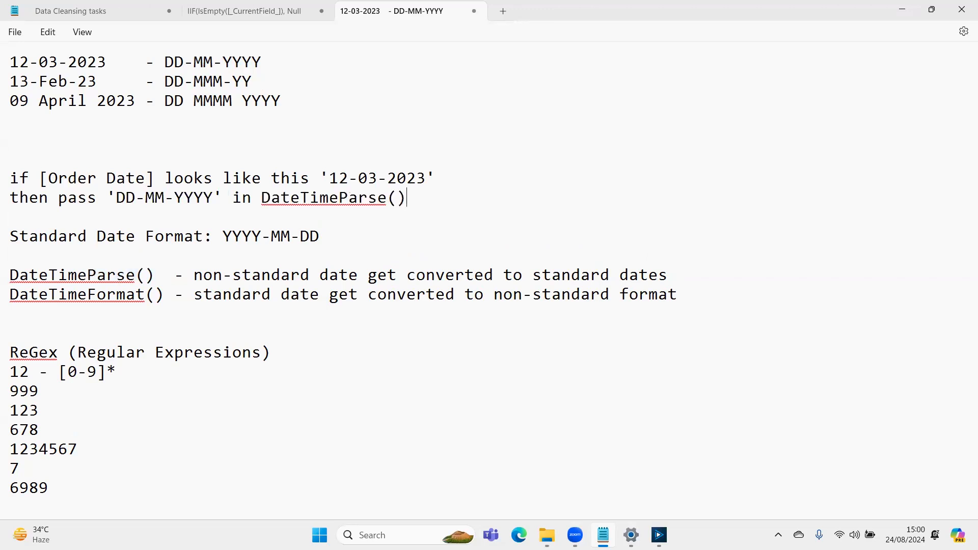
- Duplicate the two-line if/then rule directly below itself, starting the copy with the word otherwise
key("shift+Up")
key("shift+Home")
key("ctrl+c")
key("Down")
type("otherwise")
key("ctrl+v")
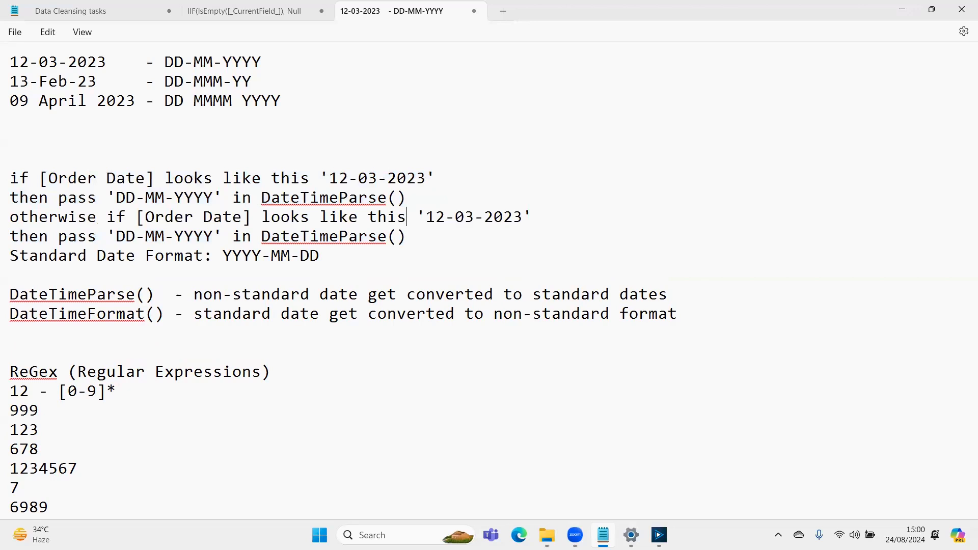
- Replace the sample date in the otherwise if line with 13-Feb-23, copied from the date samples
key("Up")
key("Up")
key("Up")
key("Up")
key("Up")
key("Up")
key("Home")
key("shift+Right")
key("shift+Right")
key("shift+Right")
key("shift+Right")
key("shift+Right")
key("shift+Right")
key("shift+Right")
key("shift+Right")
key("shift+Right")
key("ctrl+c")
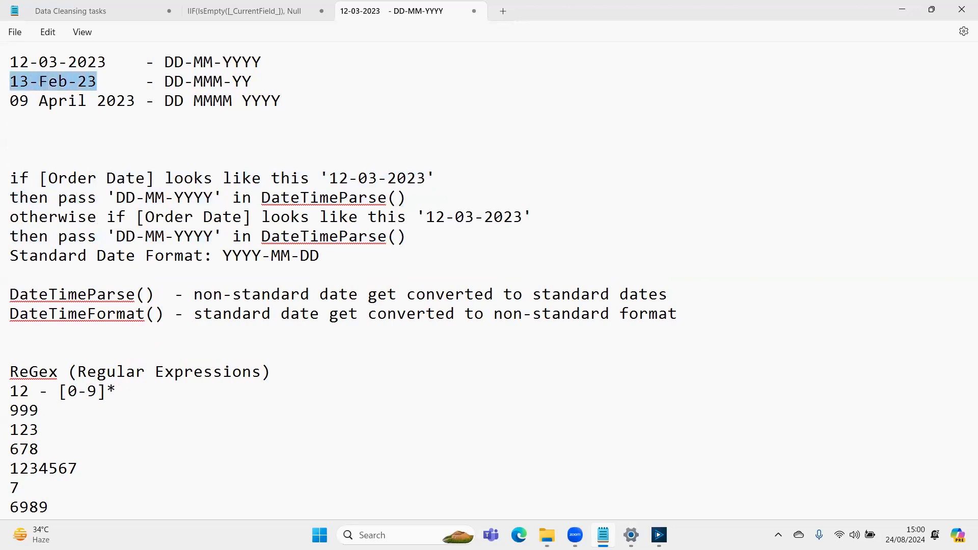
key("Down")
key("Down")
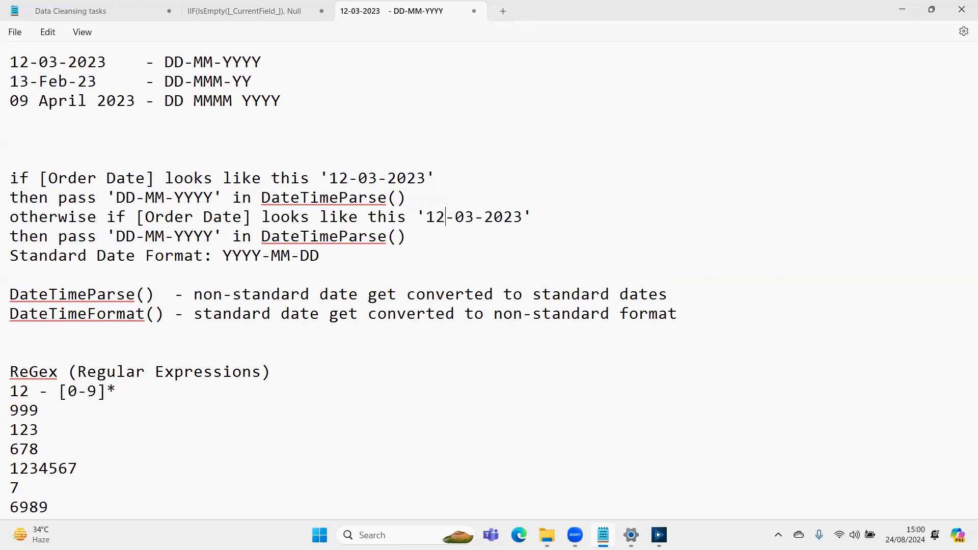
key("shift+Right")
key("shift+Right")
key("shift+Right")
key("shift+Right")
key("shift+Right")
key("shift+Right")
key("shift+Right")
key("shift+Right")
key("shift+Right")
key("shift+Right")
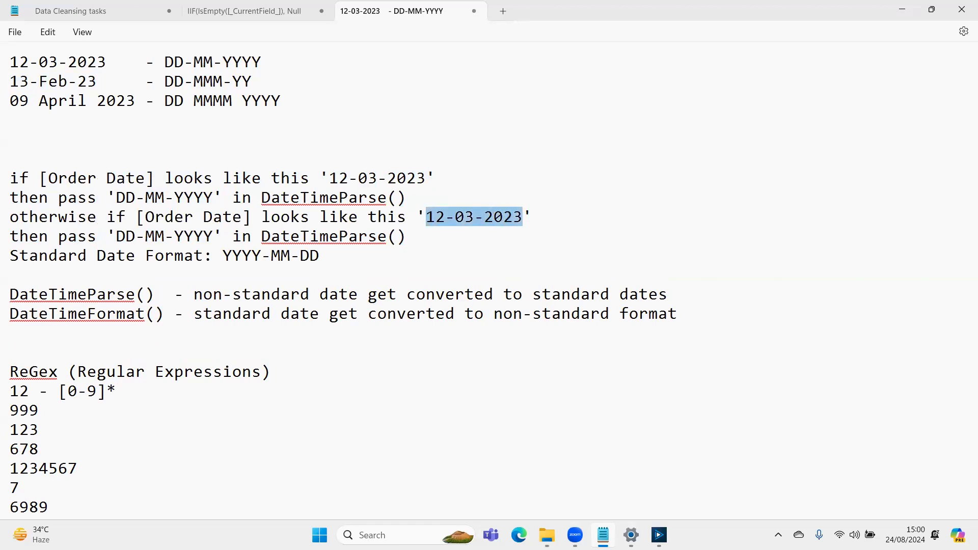
key("ctrl+v")
- Change the format in the second rule's then pass line to DD-MMM-YY, without a trailing space
key("Up")
key("Up")
key("Up")
key("Up")
key("Up")
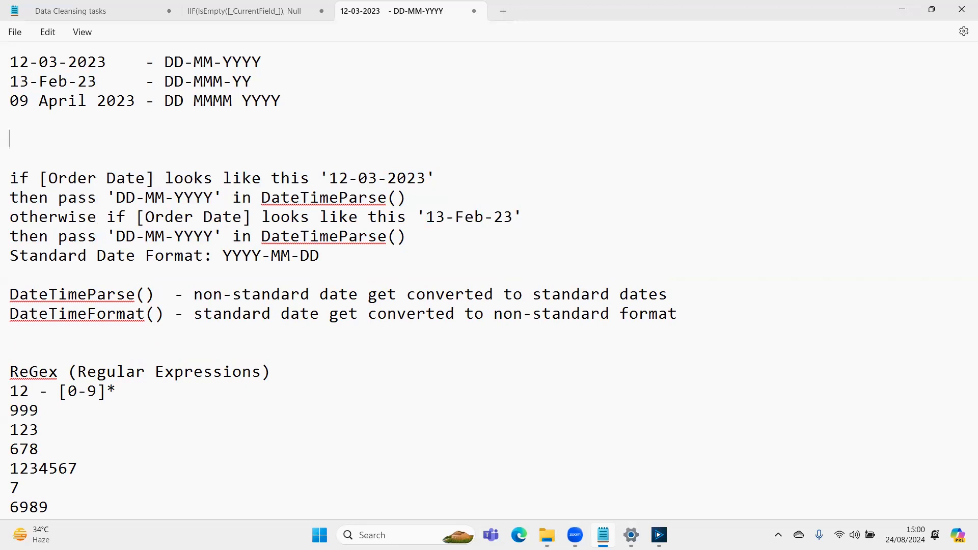
key("shift+Left")
key("shift+Left")
key("shift+Left")
key("shift+Left")
key("shift+Left")
key("shift+Left")
key("shift+Left")
key("shift+Left")
key("shift+Left")
key("shift+Left")
key("ctrl+c")
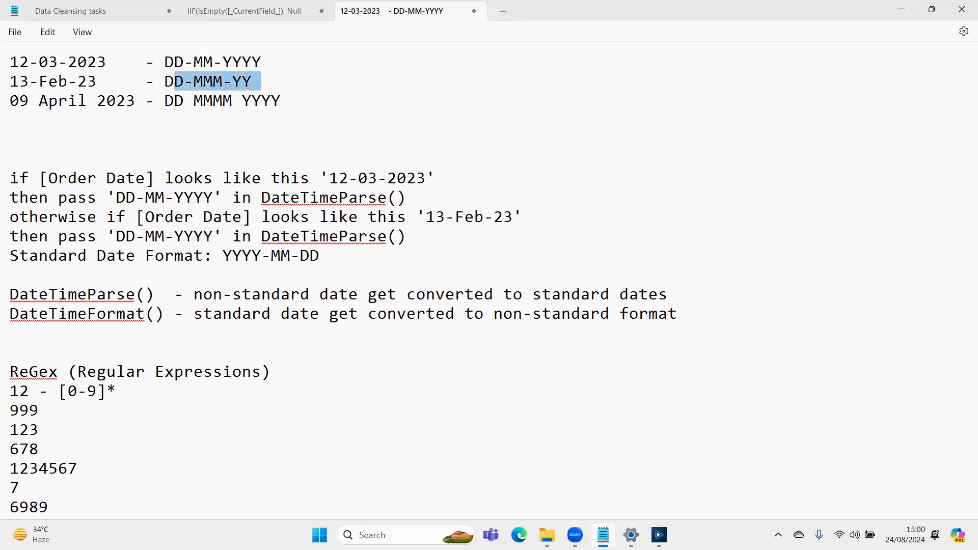
key("Down")
key("Down")
key("Down")
key("Down")
key("Down")
key("Down")
key("Down")
key("Down")
key("Down")
key("Up")
key("Left")
key("Left")
key("Left")
key("Left")
key("shift+Right")
key("shift+Right")
key("shift+Right")
key("shift+Right")
key("shift+Right")
key("shift+Right")
key("shift+Right")
key("shift+Right")
key("shift+Right")
key("shift+Right")
key("ctrl+v")
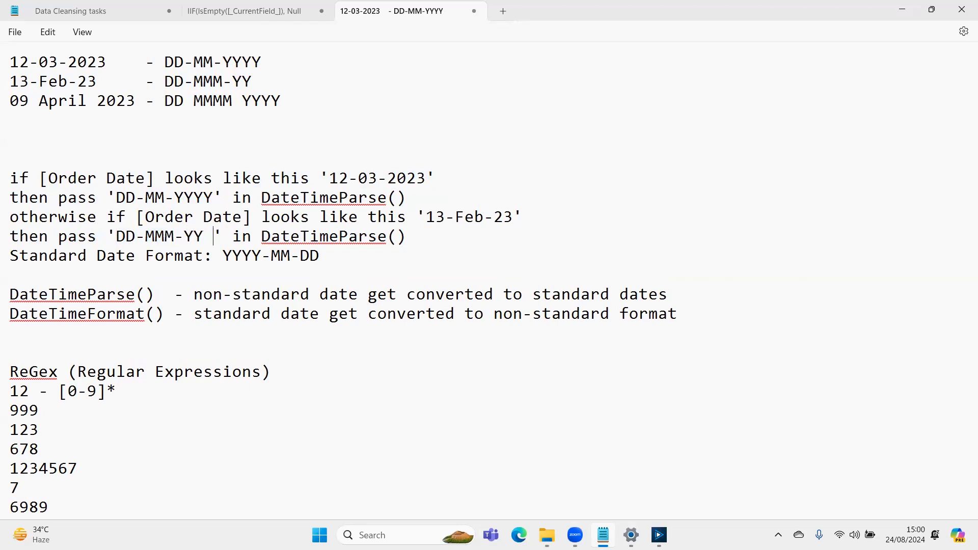
key("BackSpace")
- Insert three blank lines above the Standard Date Format line
key("Left")
key("Left")
key("Left")
key("Left")
key("Left")
key("Left")
key("Left")
key("Left")
key("Left")
key("Left")
key("Left")
key("Left")
key("Left")
key("Left")
key("Left")
key("Left")
key("Left")
key("Left")
key("Left")
key("Left")
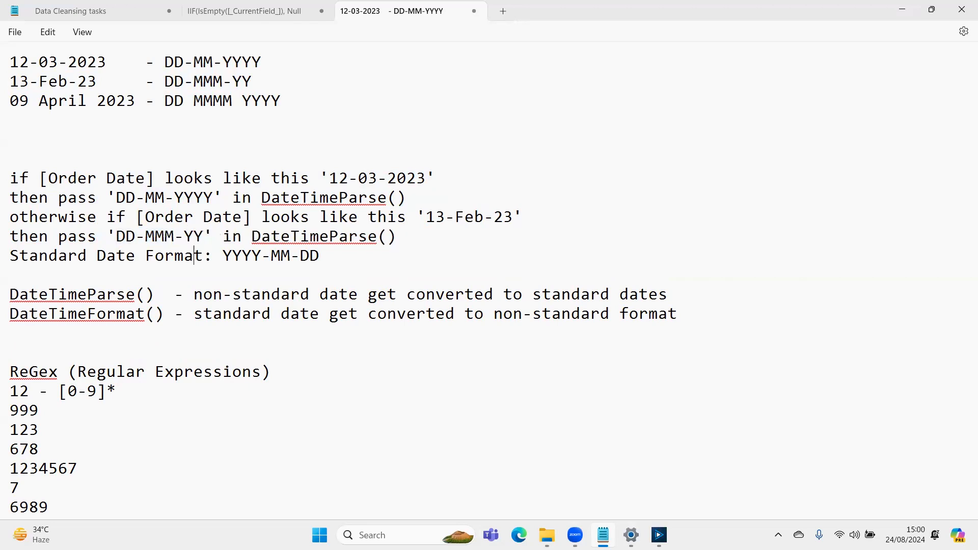
key("Return")
key("Return")
key("Return")
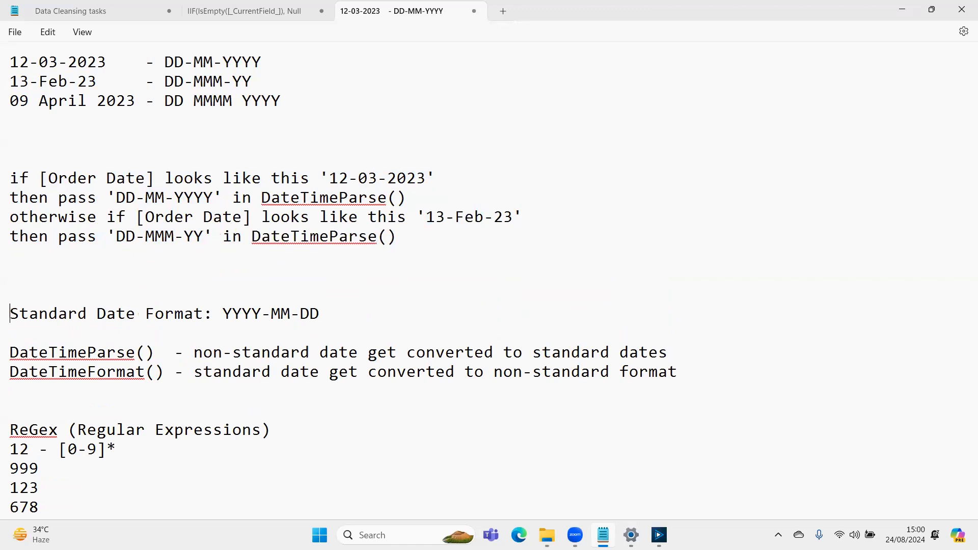
- Duplicate the two-line otherwise if rule for 13-Feb-23 directly below itself
key("Down")
key("Down")
key("Down")
key("Down")
key("shift+Down")
key("shift+Down")
key("shift+Left")
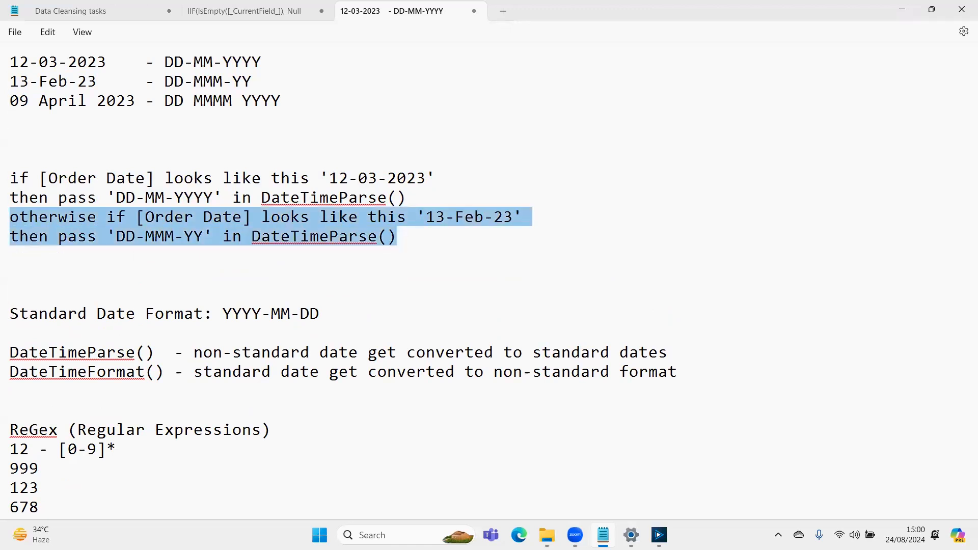
key("ctrl+c")
key("End")
key("Return")
key("ctrl+v")
- Replace the sample date in the last otherwise if line with 09 April 2023, copied from the date samples
key("Up")
key("Up")
key("Up")
key("Up")
key("Up")
key("Up")
key("Up")
key("Up")
key("Up")
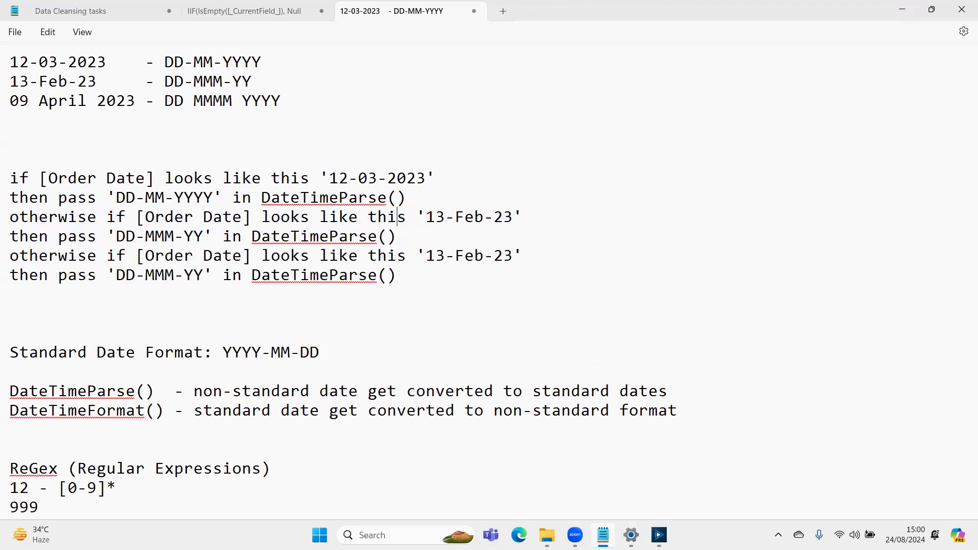
key("Right")
key("shift+Right")
key("shift+Right")
key("shift+Right")
key("shift+Right")
key("shift+Right")
key("shift+Right")
key("shift+Right")
key("shift+Right")
key("shift+Right")
key("shift+Right")
key("shift+Right")
key("shift+Right")
key("shift+Right")
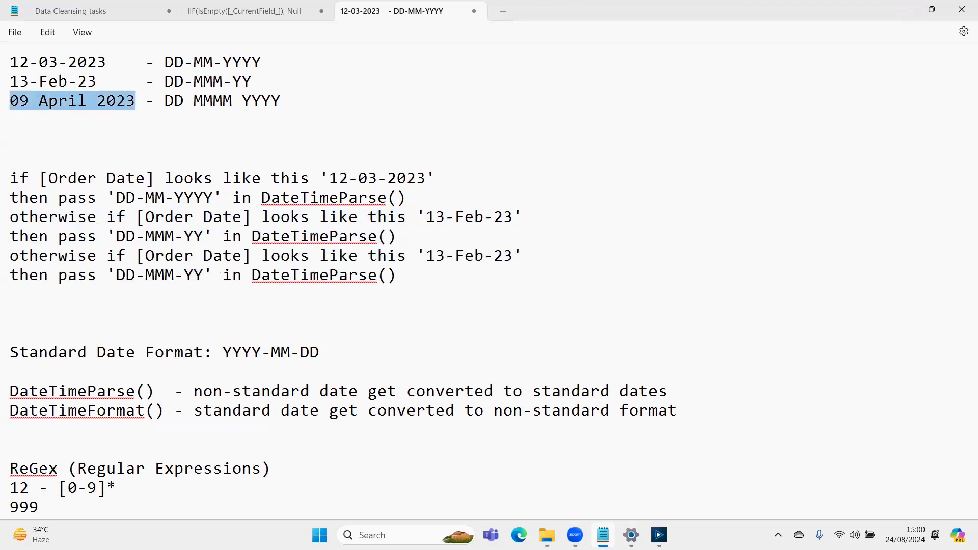
key("Down")
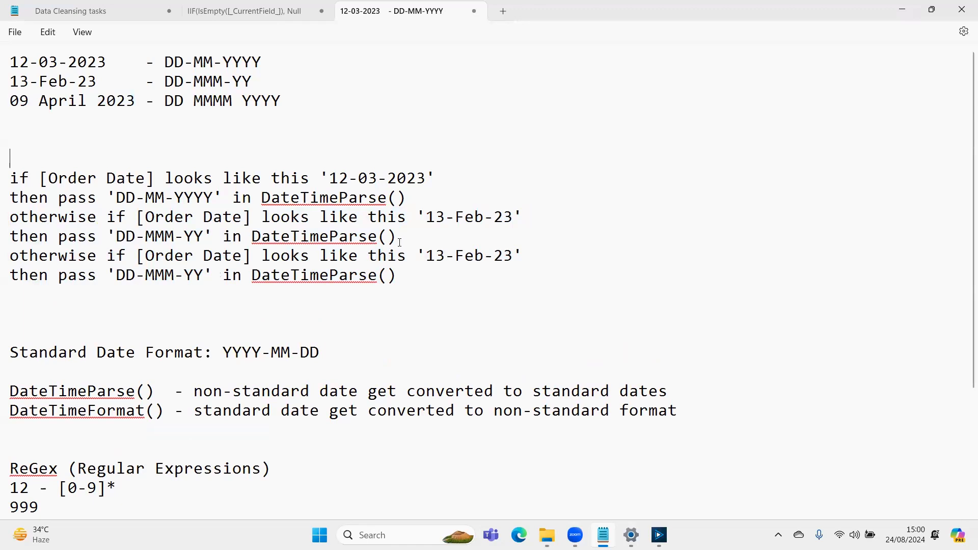
key("shift+Right")
key("shift+Right")
key("shift+Right")
key("shift+Right")
key("shift+Right")
key("shift+Right")
key("shift+Right")
key("shift+Right")
key("shift+Right")
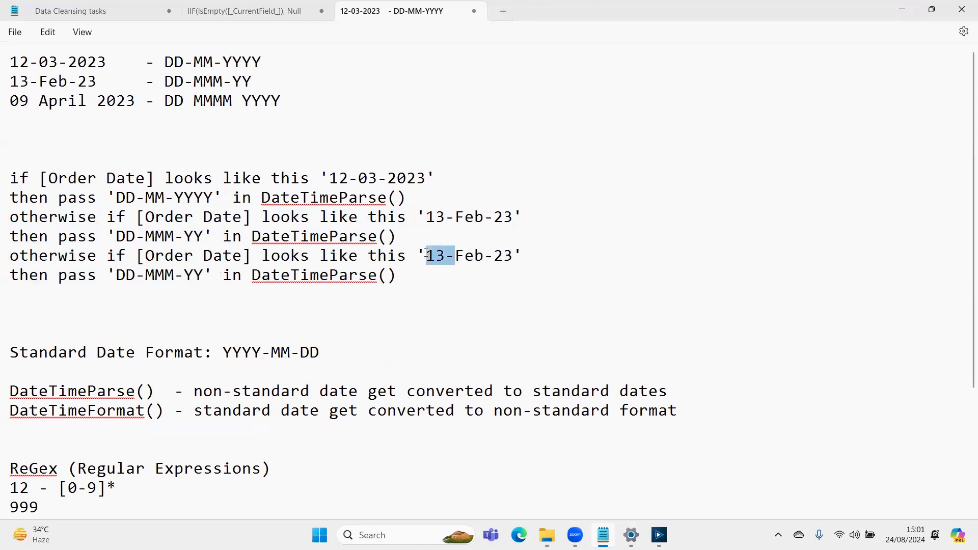
key("ctrl+v")
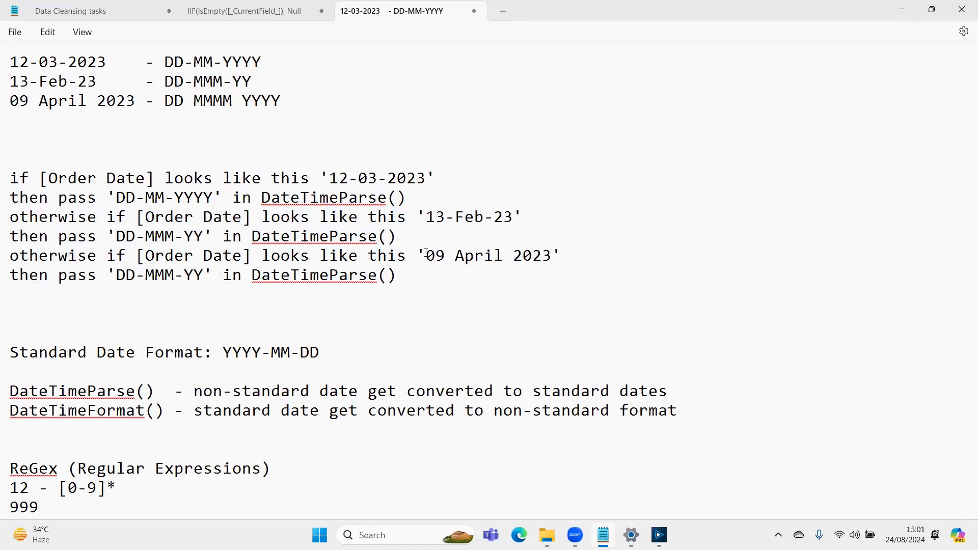
- Replace the format in the last then pass line with DD MMMM YYYY, copied from beside the third date sample
left_click(281, 103)
key("ctrl+shift+Left")
key("ctrl+shift+Left")
key("ctrl+shift+Left")
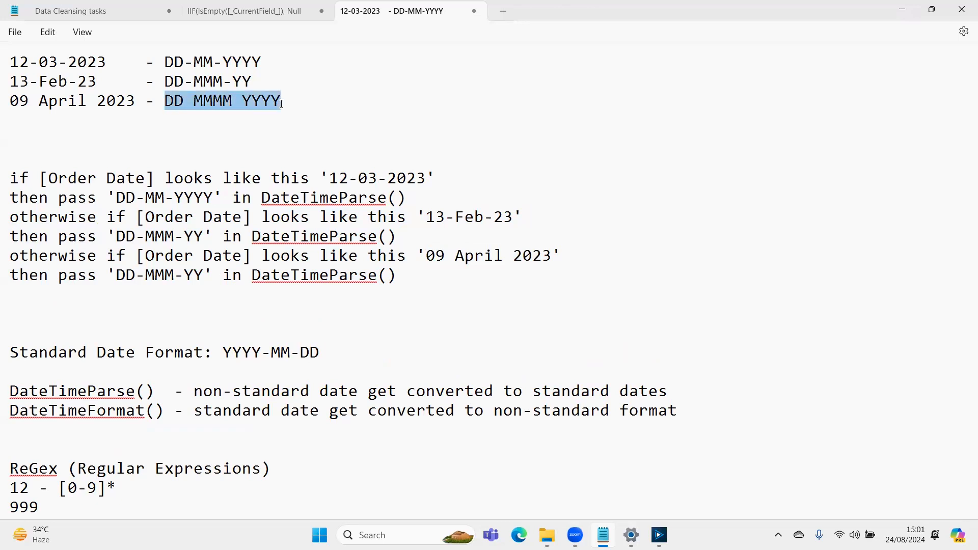
left_click(118, 281)
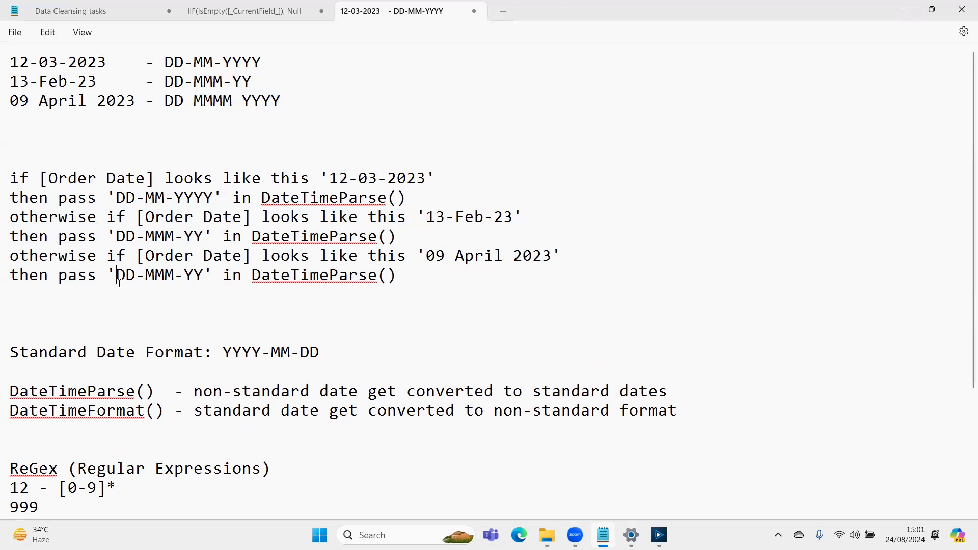
key("ctrl+shift+Right")
key("ctrl+shift+Right")
key("ctrl+shift+Right")
key("ctrl+shift+Right")
key("ctrl+shift+Right")
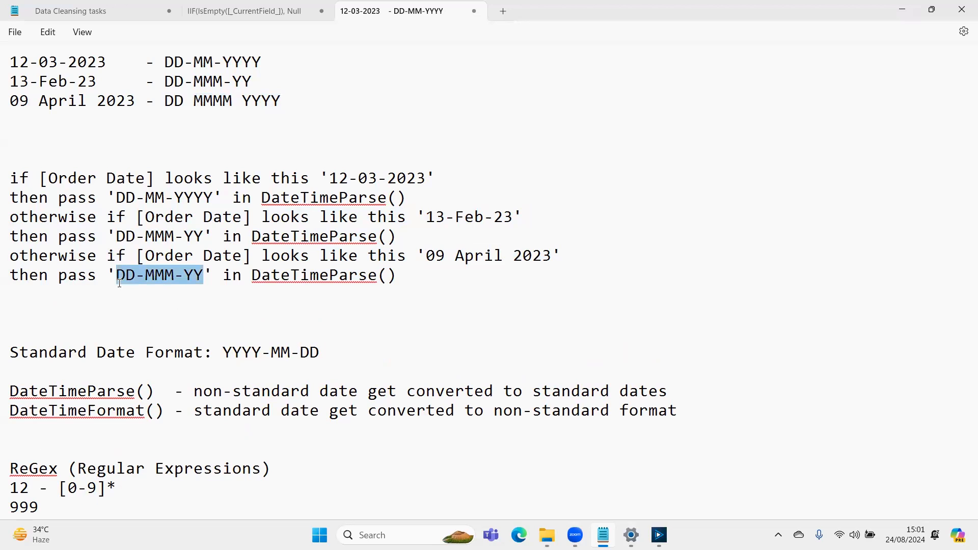
key("ctrl+v")
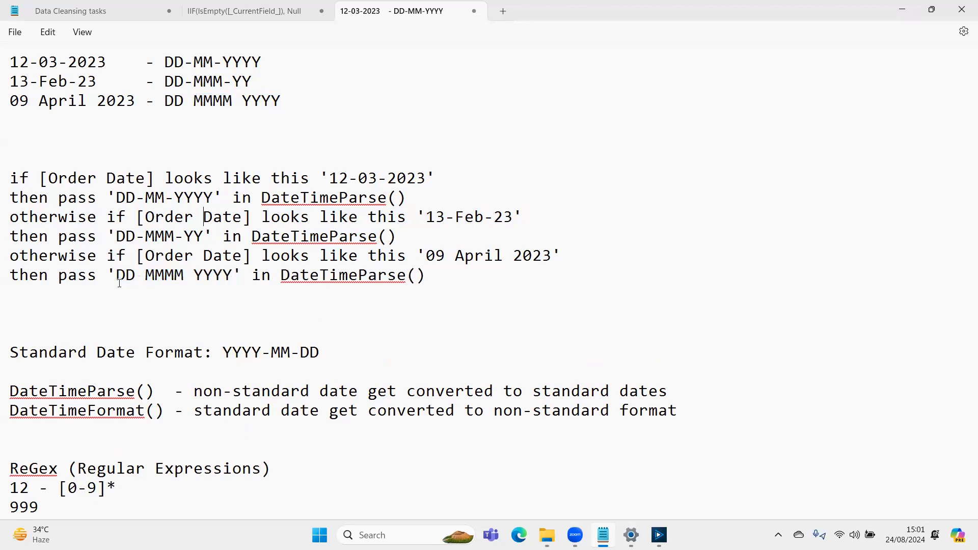
- Separate the three date rules with a blank line before each otherwise if line
key("Home")
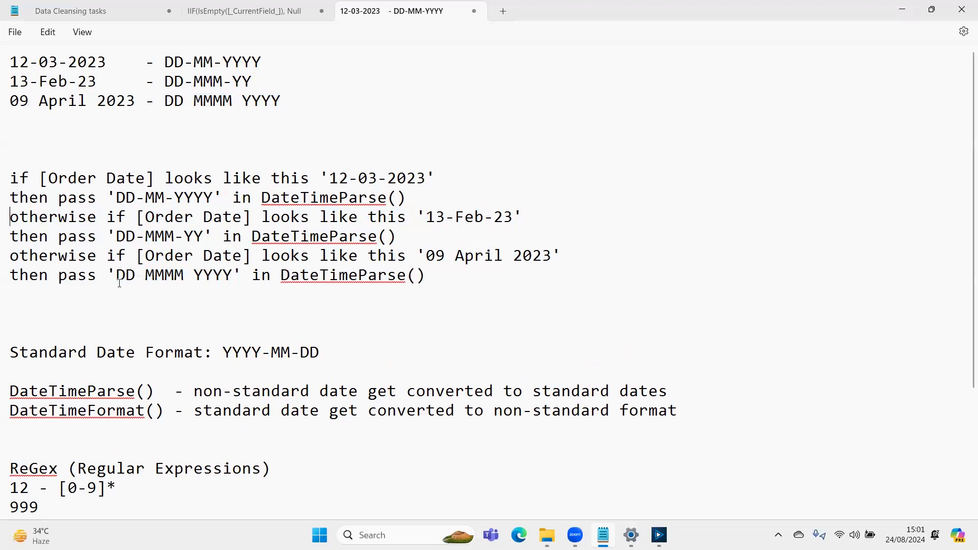
key("Return")
key("Down")
key("Down")
key("Return")
key("Down")
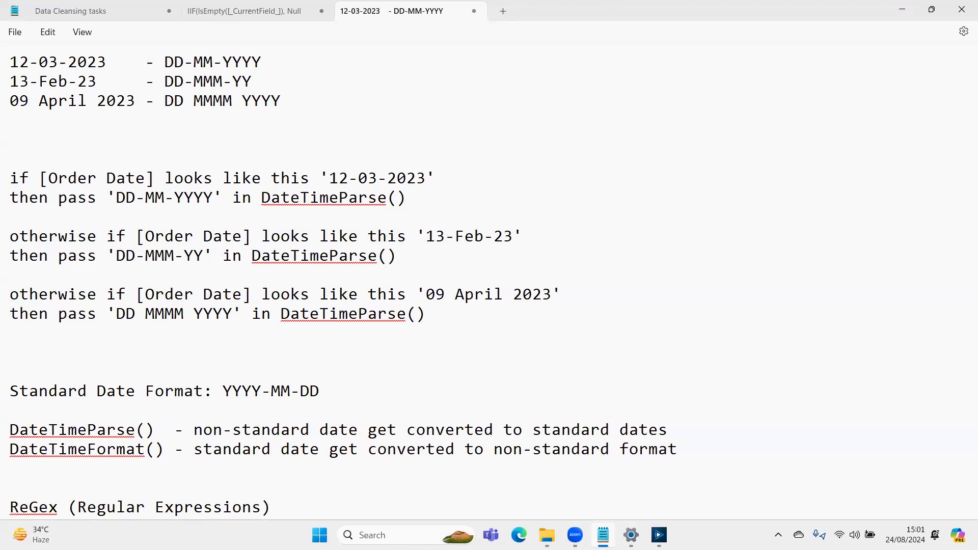
key("Up")
key("Up")
key("Up")
key("Up")
key("Right")
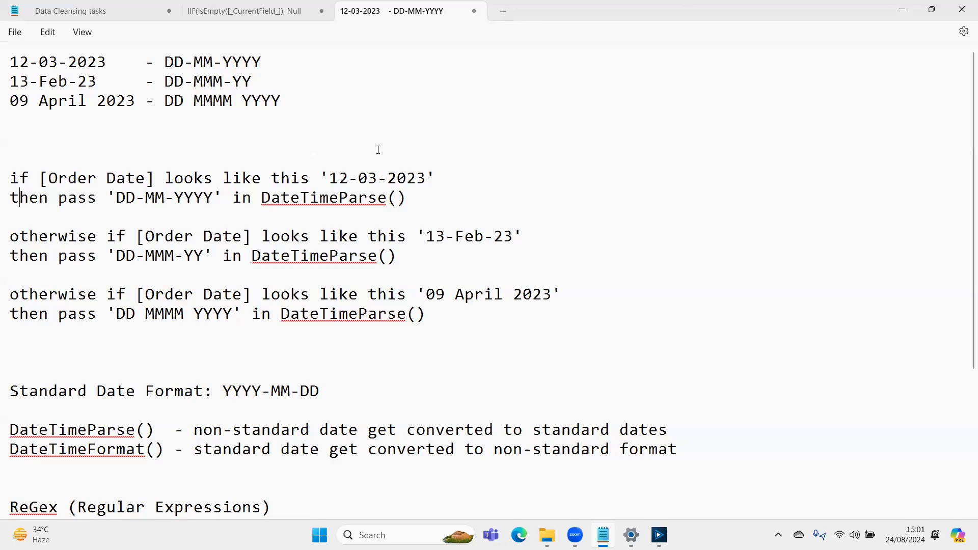
left_click_drag(162, 198, 197, 199)
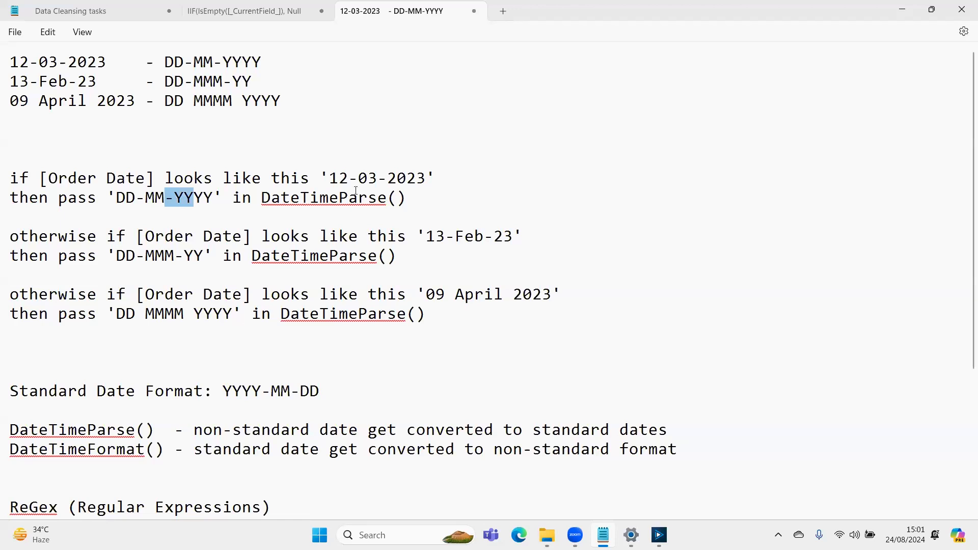
left_click_drag(170, 179, 310, 179)
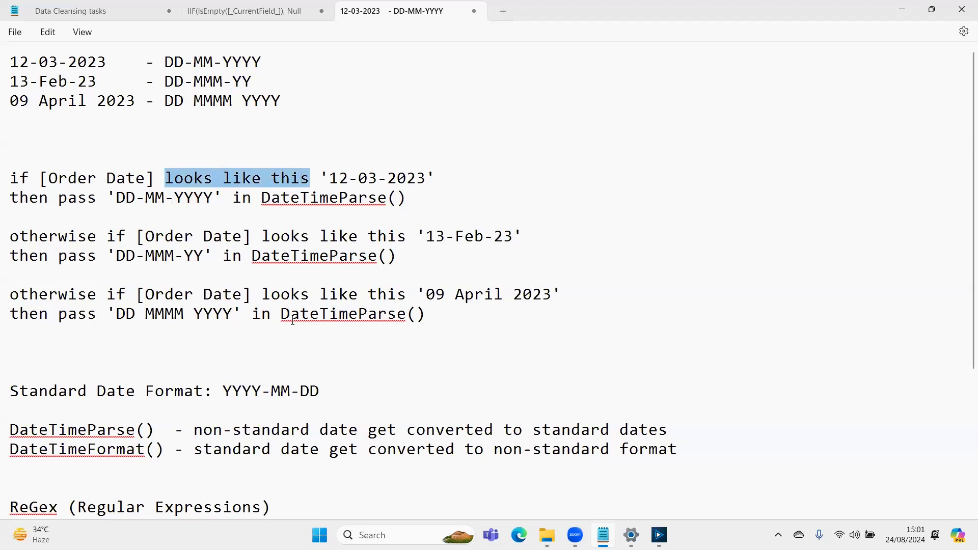
- Switch to Alteryx Designer and show the data output of the Formula tool that holds the REGEX_Match test
key("alt+Tab")
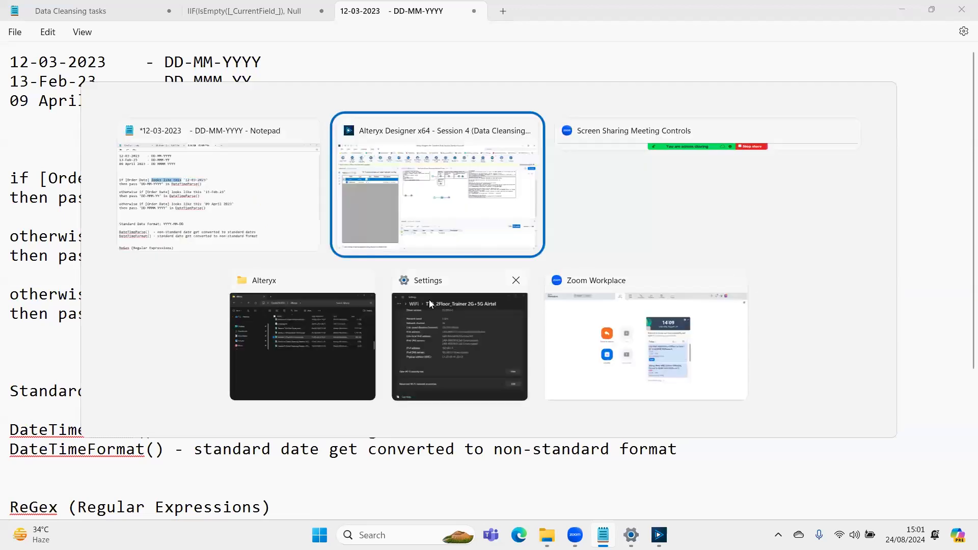
left_click(546, 279)
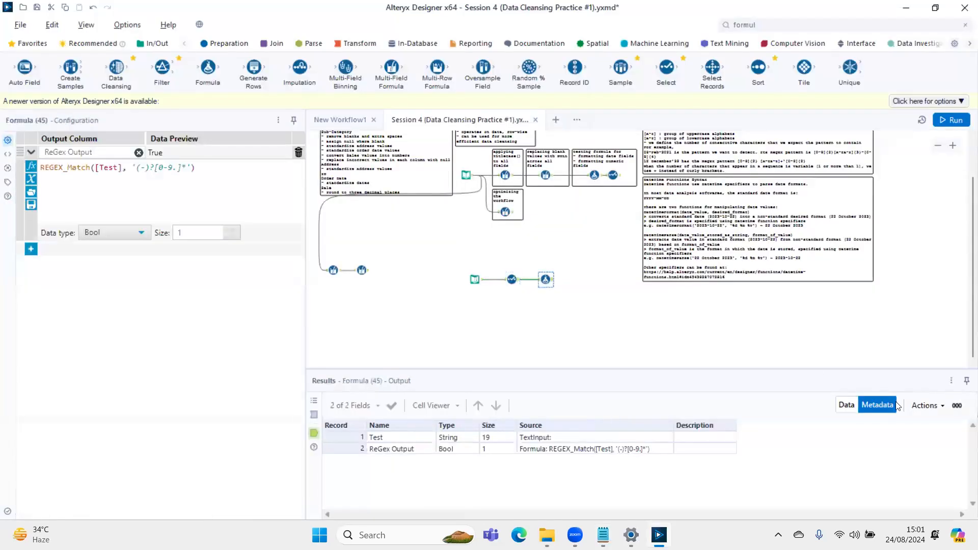
left_click(847, 406)
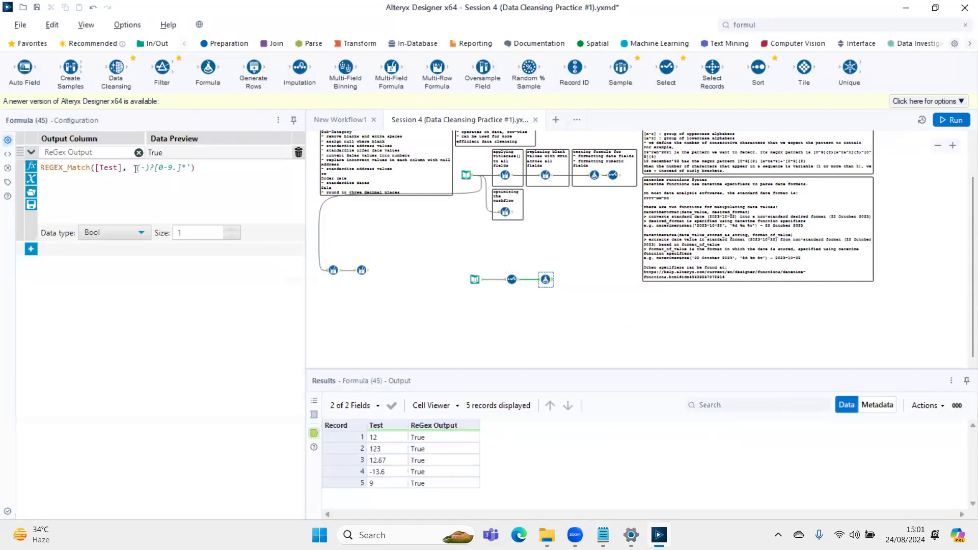
- Remove the optional minus-sign group (-)? from the REGEX_Match pattern for the Test field and run the workflow
left_click_drag(137, 169, 187, 168)
left_click(154, 167)
key("BackSpace")
key("BackSpace")
key("BackSpace")
key("BackSpace")
key("ctrl+r")
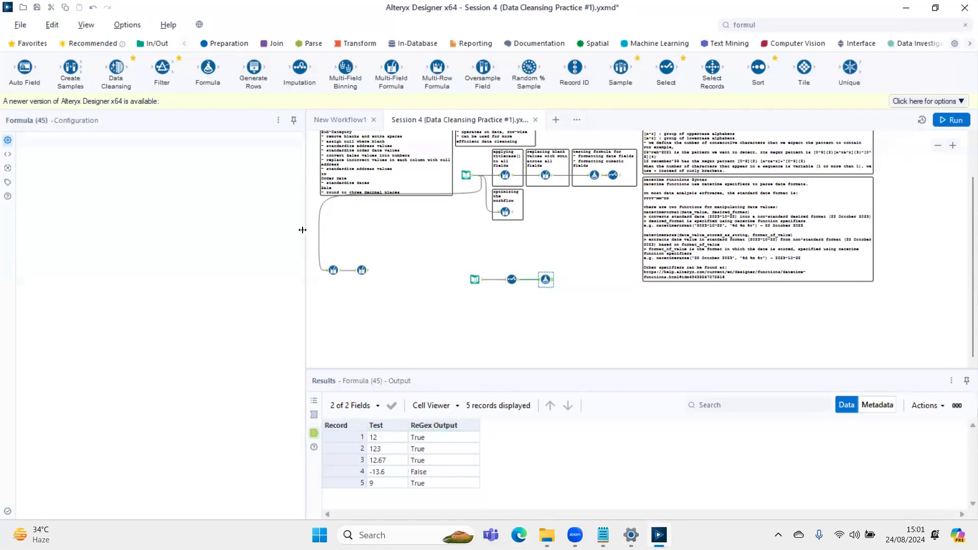
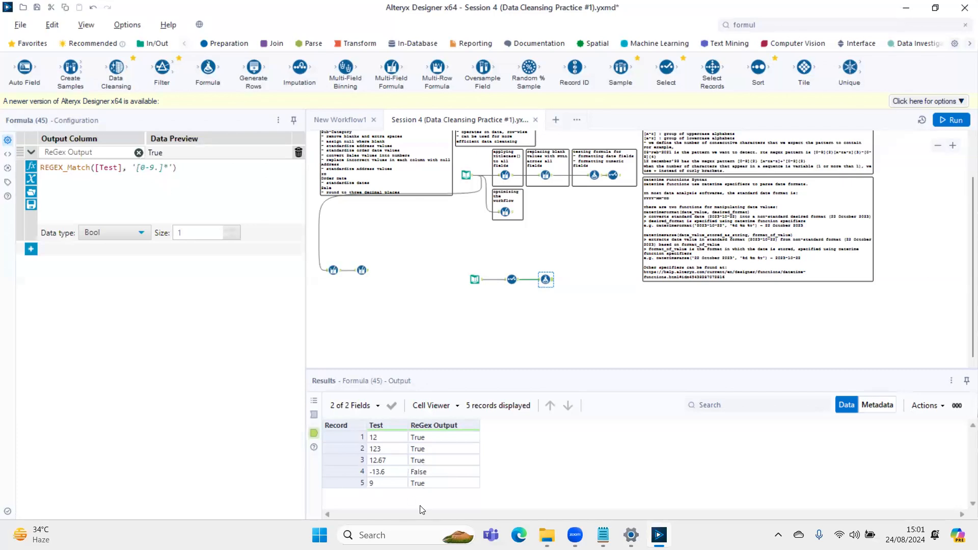
- Switch to the Notepad notes and examine the day, month and year parts of the 12-03-2023 sample in the first rule
key("alt+Tab")
left_click(344, 183)
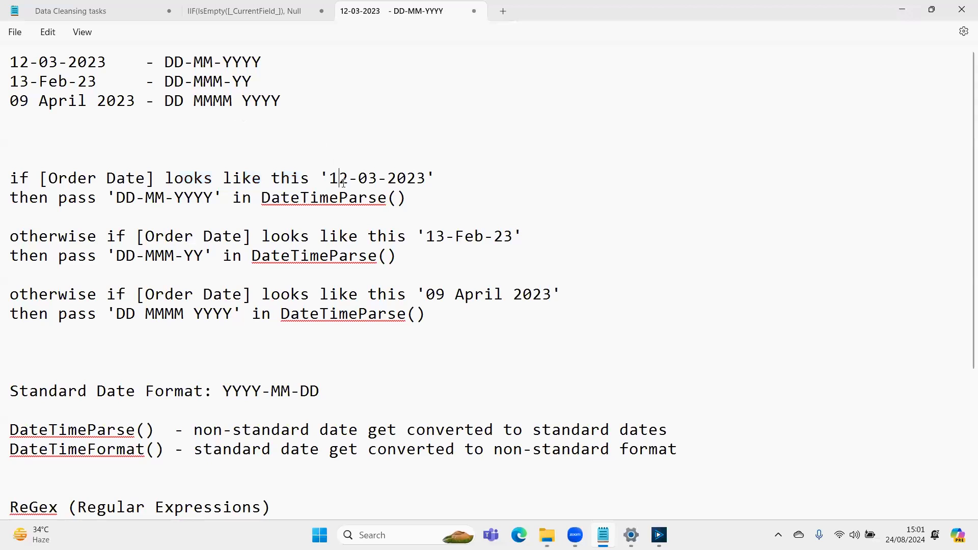
key("Left")
key("shift+Right")
key("shift+Right")
key("Right")
key("Right")
key("shift+Right")
key("shift+Right")
key("shift+Right")
key("Right")
key("Right")
key("Right")
key("Left")
key("Left")
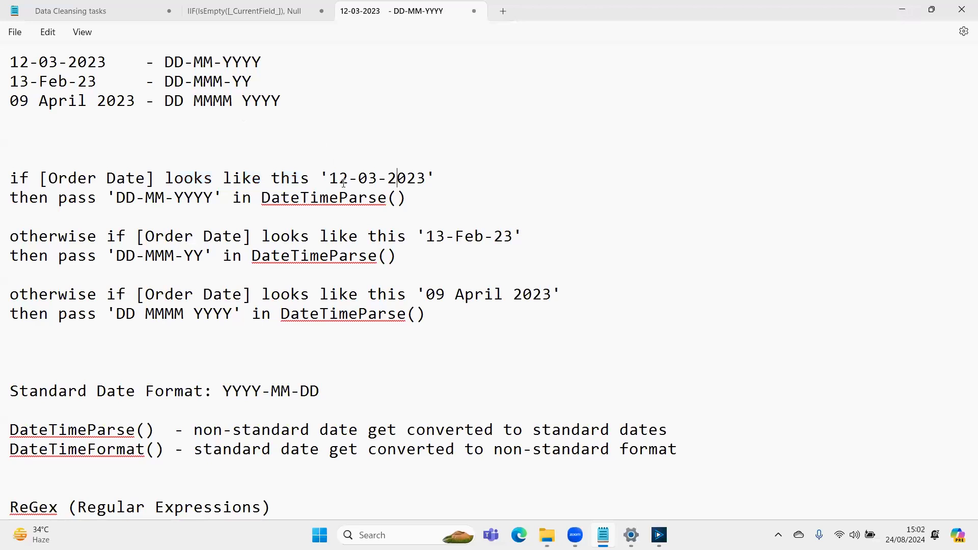
- Insert the day pattern [0-9]{2}- before the '12-03-2023' sample in the first if rule
key("Right")
key("Right")
key("Right")
key("Right")
key("Up")
key("Right")
key("Down")
key("Up")
key("Right")
key("Right")
key("Right")
key("Right")
key("Right")
key("Right")
key("Right")
key("Right")
key("Right")
key("Right")
key("Right")
key("Right")
key("Right")
key("Right")
key("Right")
key("Right")
key("Right")
key("Right")
key("Right")
key("Right")
key("Left")
key("Left")
key("Left")
type("[]")
key("Left")
type("0-9")
key("Right")
type("{2}'1")
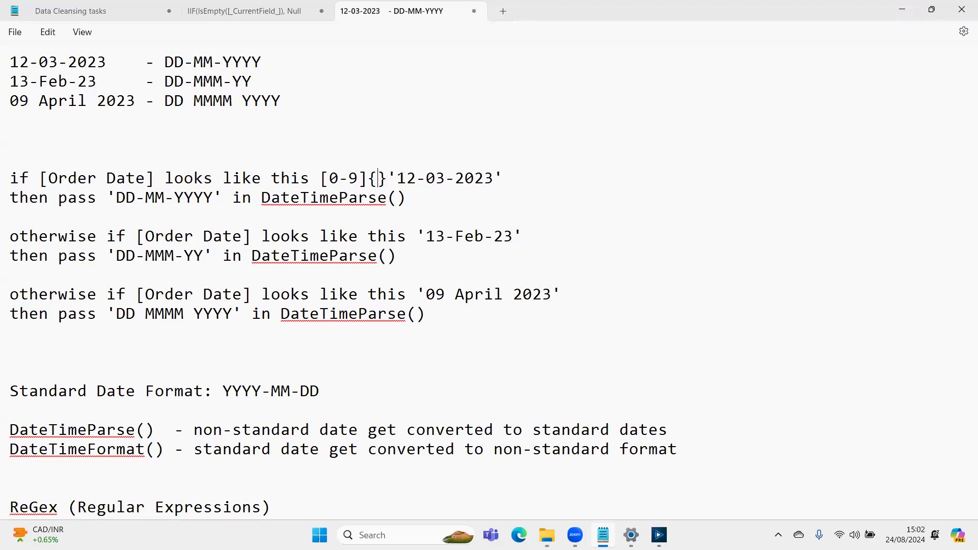
type("2")
key("Right")
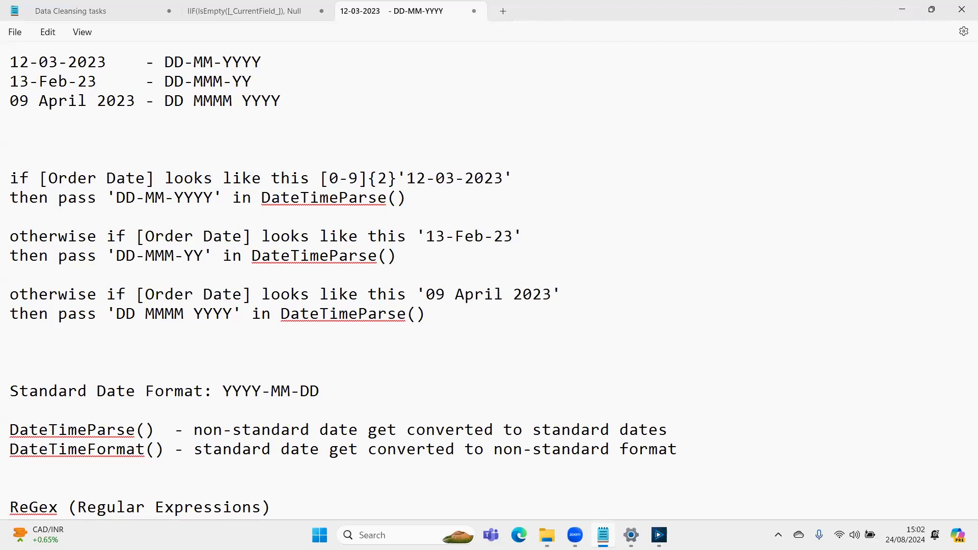
type("-")
- Duplicate the [0-9]{2}- group right after itself to cover the month in the first rule
key("shift+Left")
key("shift+Left")
key("shift+Left")
key("shift+Left")
key("shift+Left")
key("shift+Left")
key("shift+Left")
key("shift+Left")
key("shift+Left")
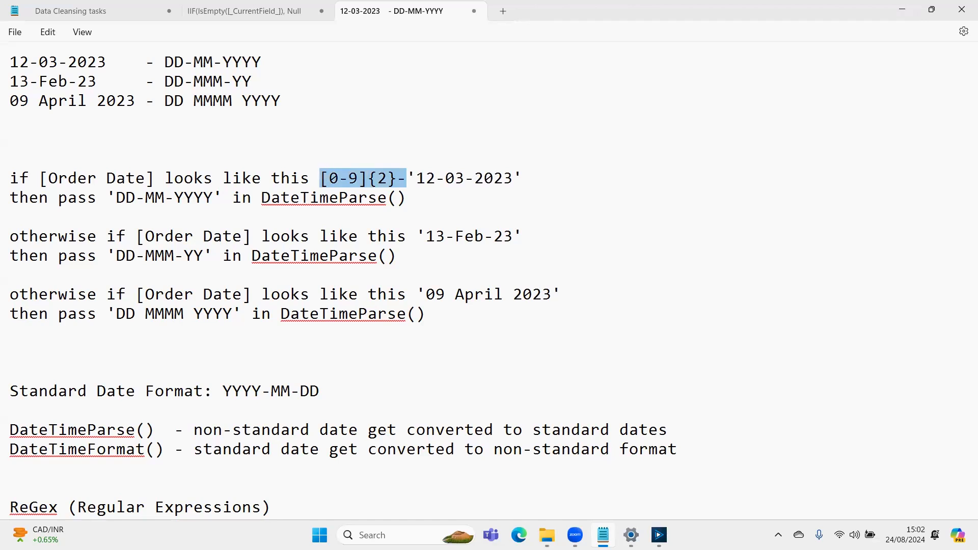
key("ctrl+c")
key("Right")
key("ctrl+v")
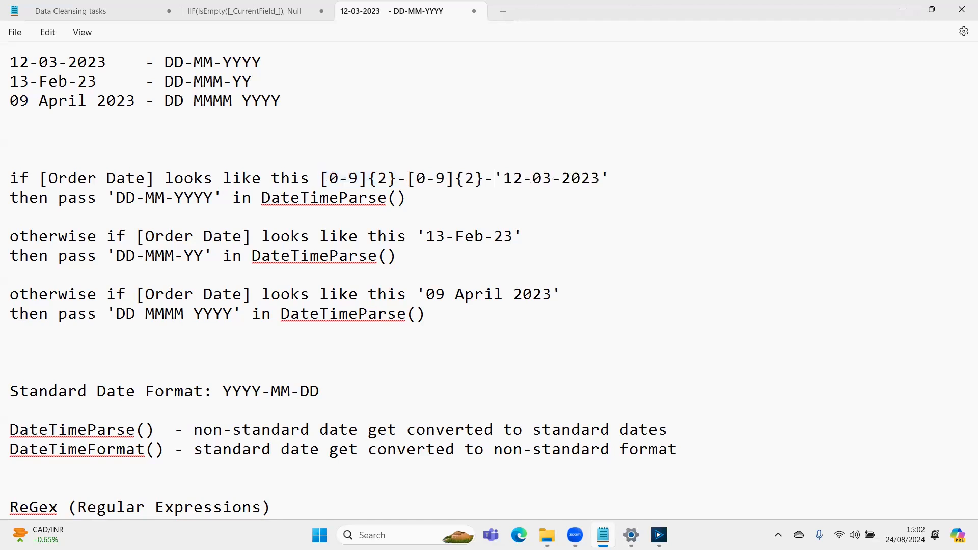
- Complete the first rule's pattern with the year group [0-9]{4}
type("[0-9")
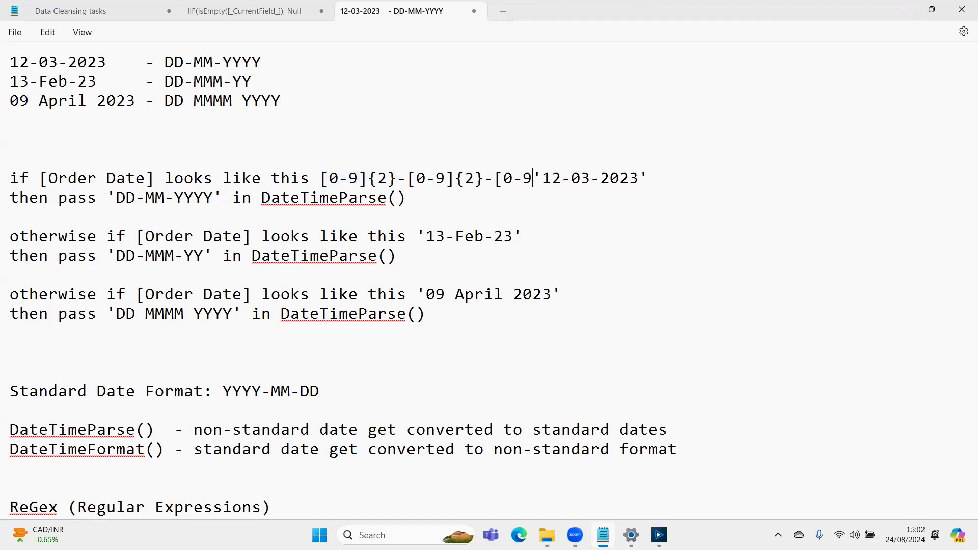
type("]{")
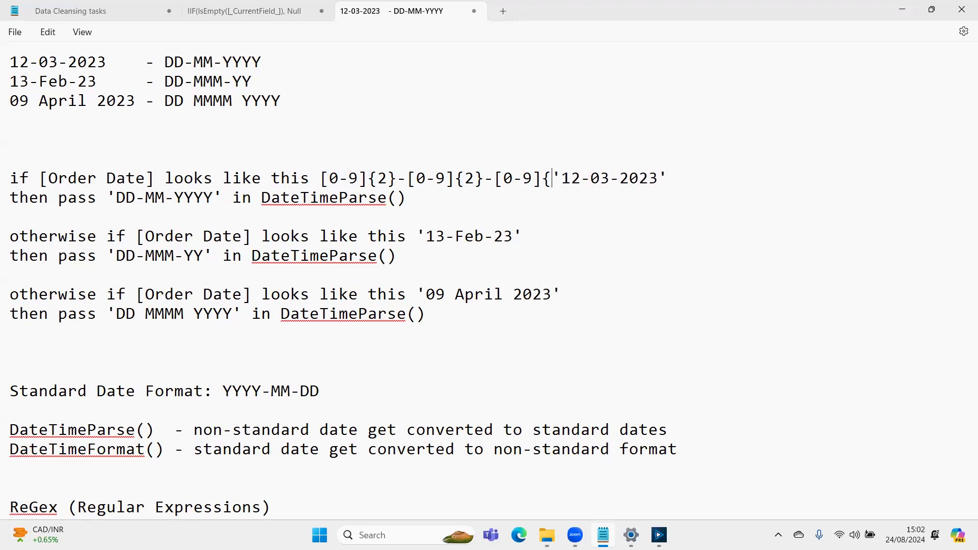
type("4}")
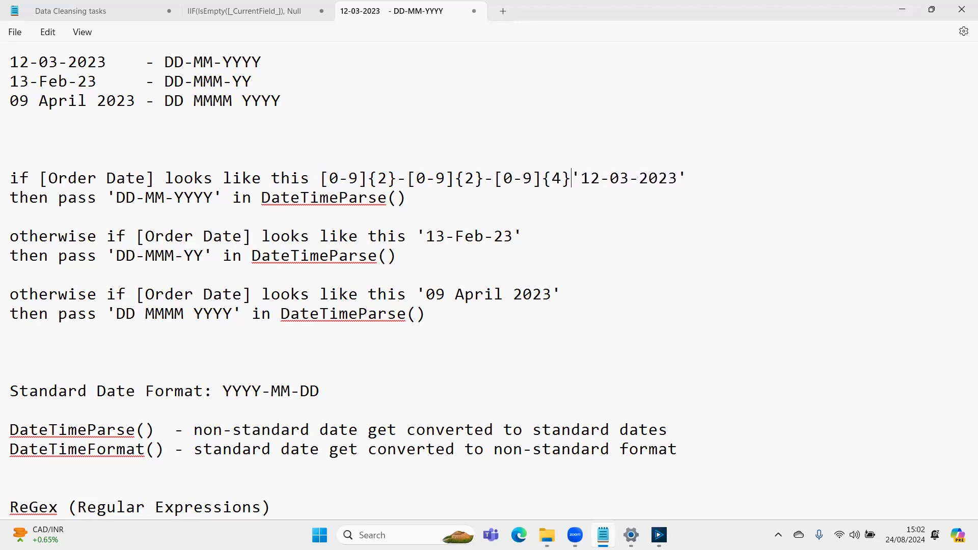
- Separate the pattern from the '12-03-2023' sample with a space and compare the sample's parts with the pattern groups
key("Right")
key("Right")
key("Left")
key("shift+Right")
key("shift+Right")
key("Right")
key("shift+Right")
key("Right")
key("shift+Right")
key("shift+Right")
key("Right")
key("shift+Right")
key("Right")
key("Right")
key("Down")
key("Left")
key("Up")
key("Left")
key("Left")
key("Left")
key("Left")
key("Left")
key("Left")
key("Left")
key("Left")
key("Left")
key("Right")
key("shift+Right")
key("shift+Right")
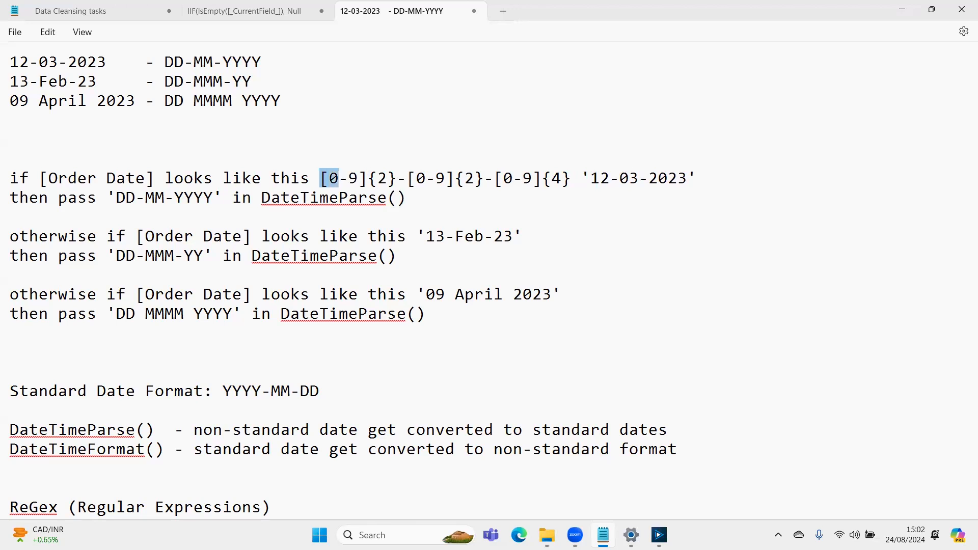
left_click(126, 198)
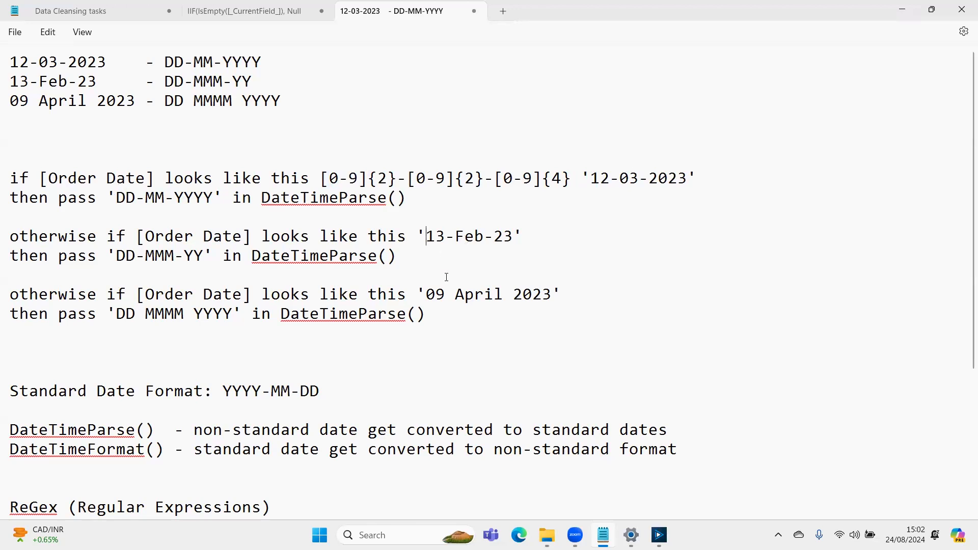
- Copy the pattern [0-9]{2}-[0-9]{2}-[0-9]{4} from the first rule to before '13-Feb-23' in the second rule
left_click(468, 237)
left_click_drag(321, 178, 570, 178)
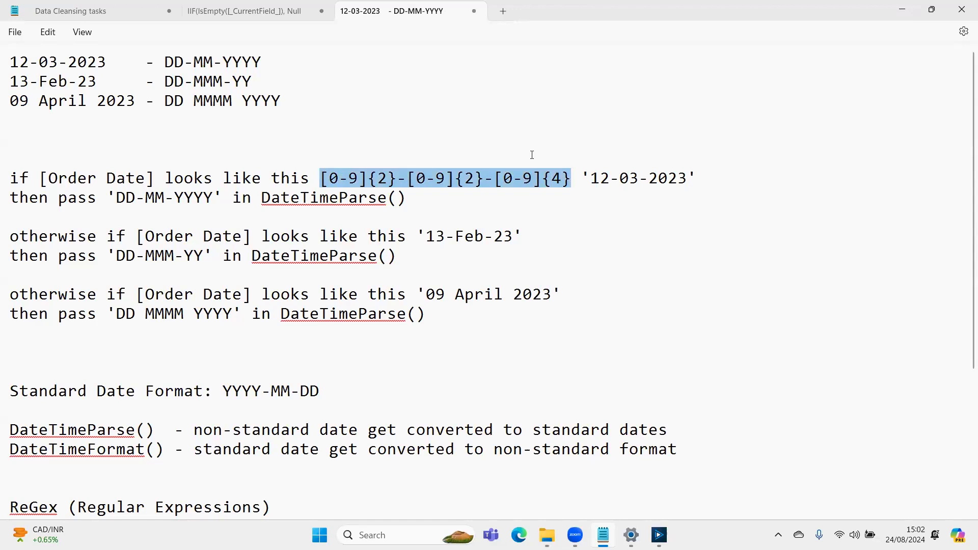
left_click(421, 232)
key("ctrl+v")
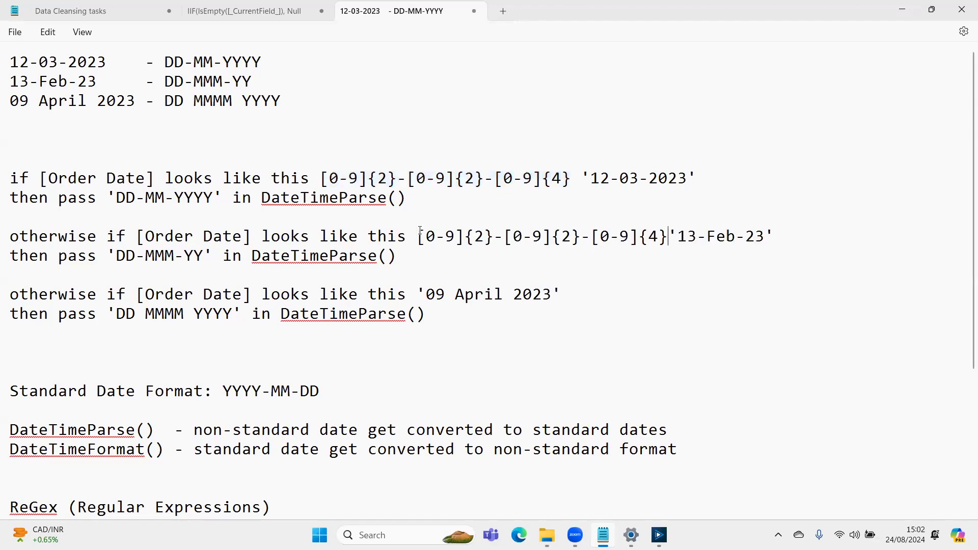
- Change the year group's count to {2} in the second rule's pattern
key("Left")
key("Left")
key("BackSpace")
type("3")
key("BackSpace")
type("2")
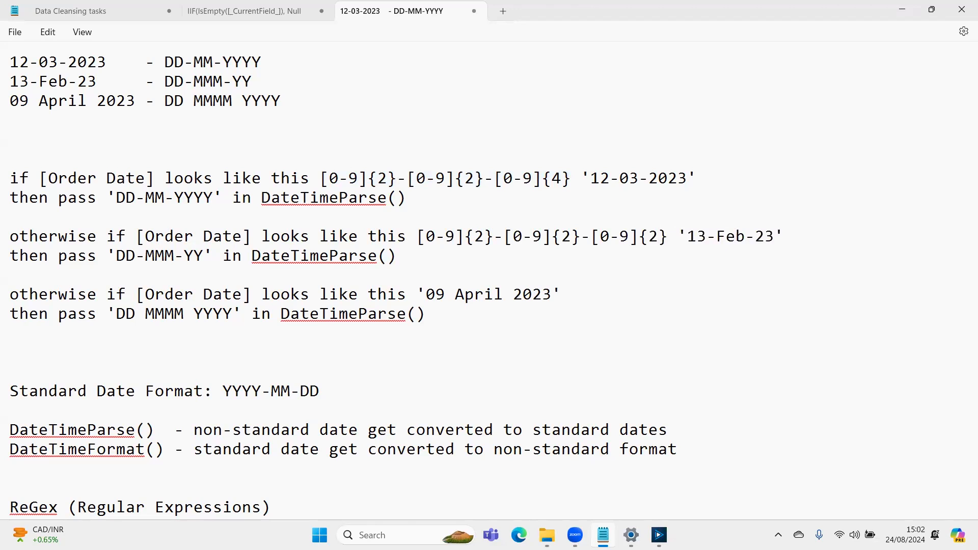
- Examine the month part Feb of the 13-Feb-23 sample against the second rule's pattern
key("Left")
key("Left")
key("Right")
key("Right")
key("Right")
key("Right")
key("Right")
key("Right")
key("Right")
key("Right")
key("Right")
key("Right")
key("shift+Right")
key("shift+Right")
key("shift+Right")
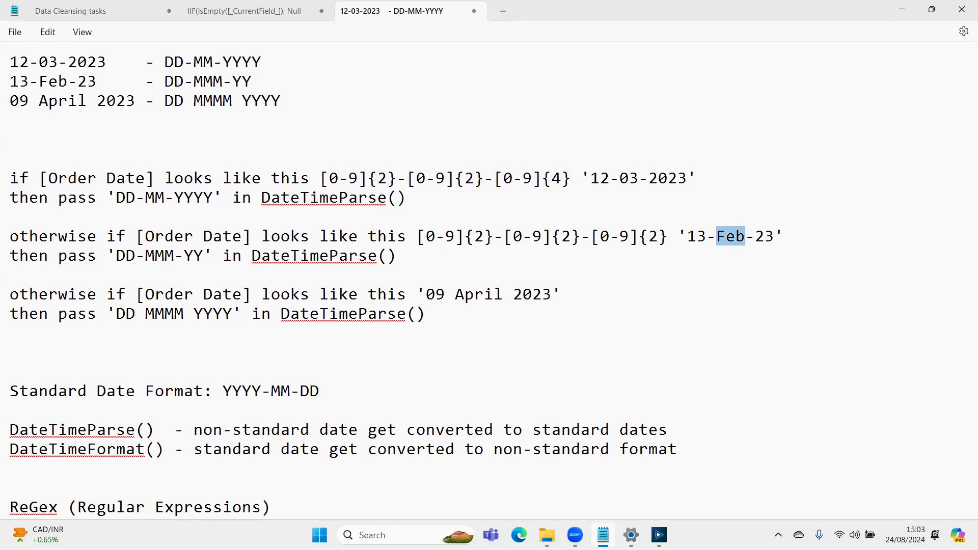
- Add the note line "0-9 - numeric digits family" below the three date samples
left_click(74, 120)
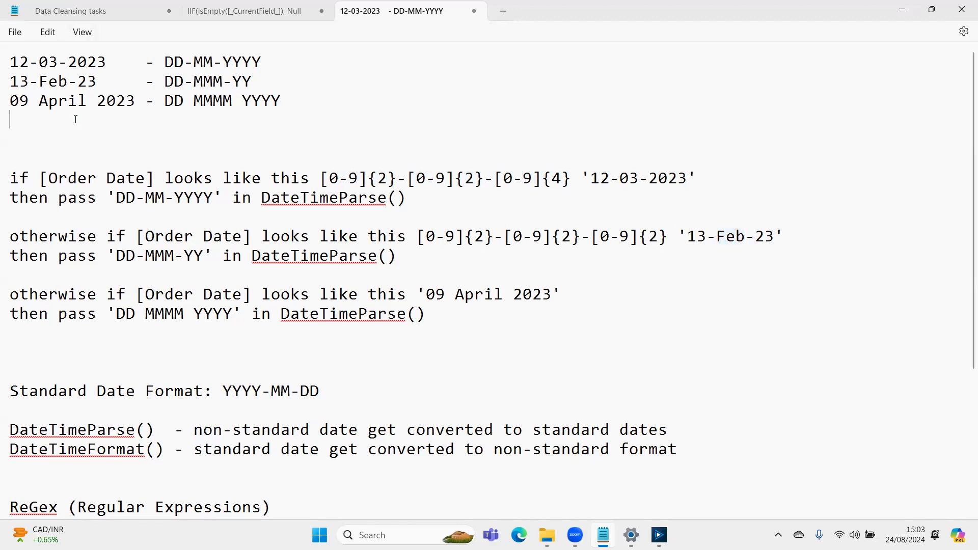
key("Return")
type("0-9 ")
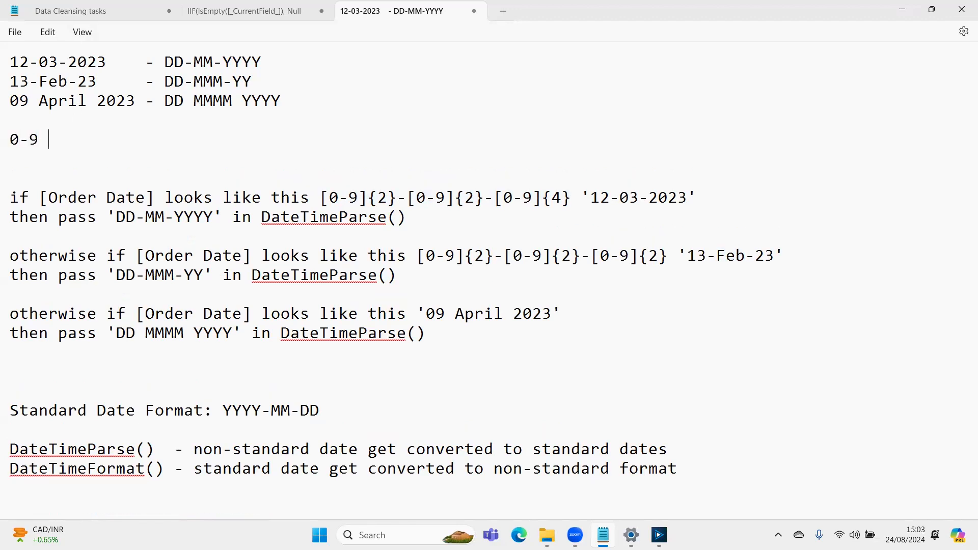
type("- numeric di")
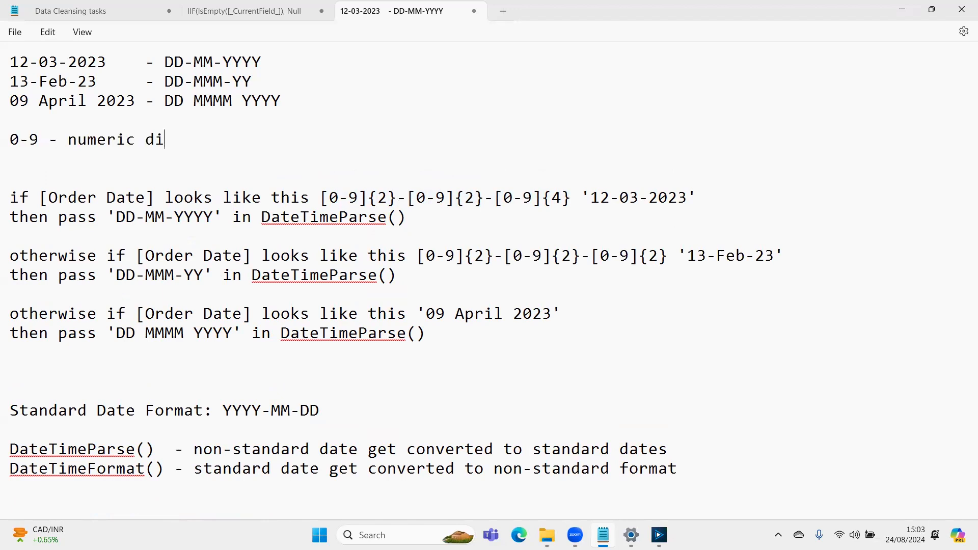
type("gits family")
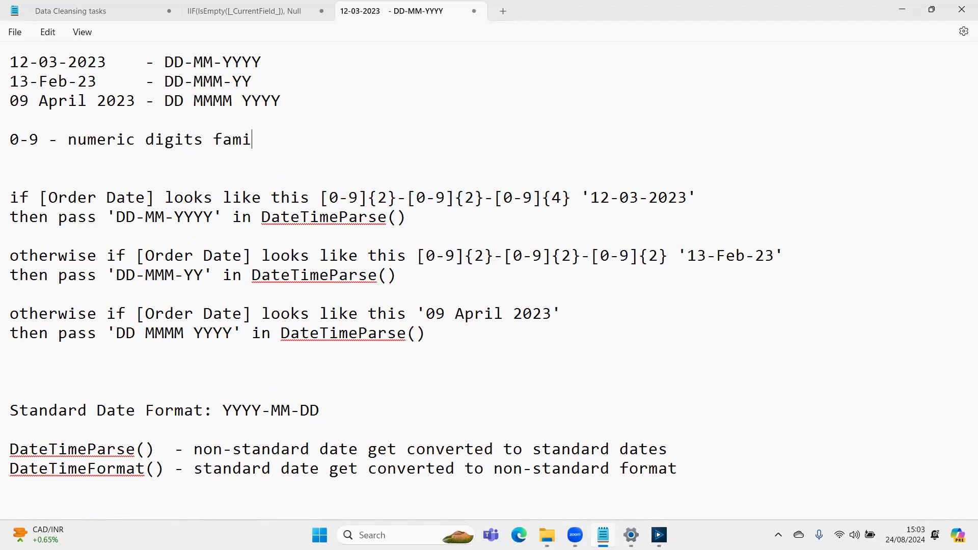
- Add the note line "a-z - lowercase alphabet family" under the numeric digits line
key("Return")
type("a-z - alp")
key("BackSpace")
key("BackSpace")
key("BackSpace")
type("l")
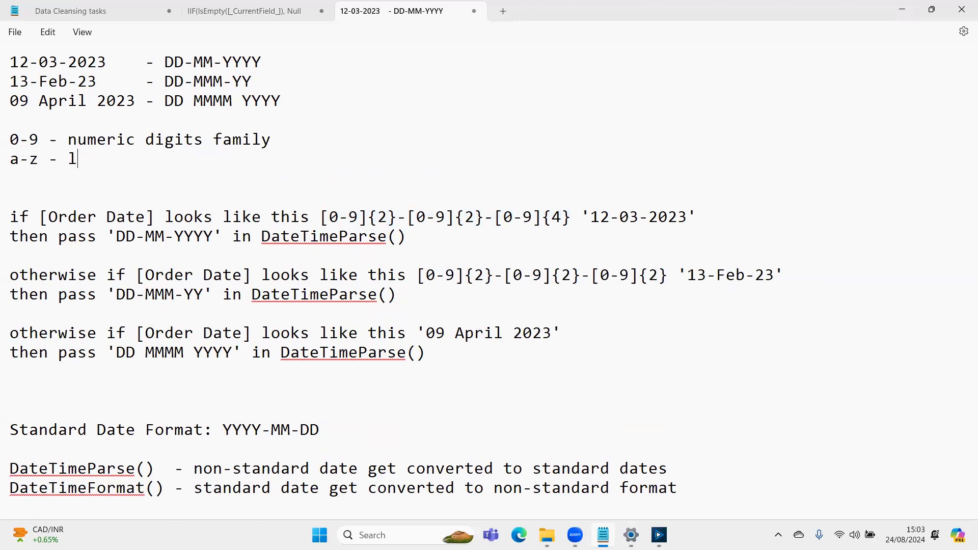
type("owercase al")
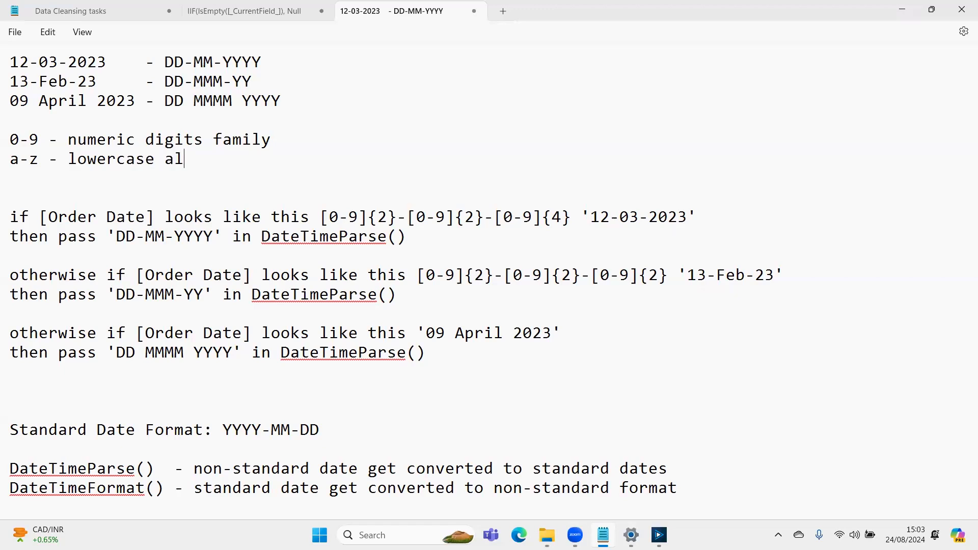
type("phabet fam")
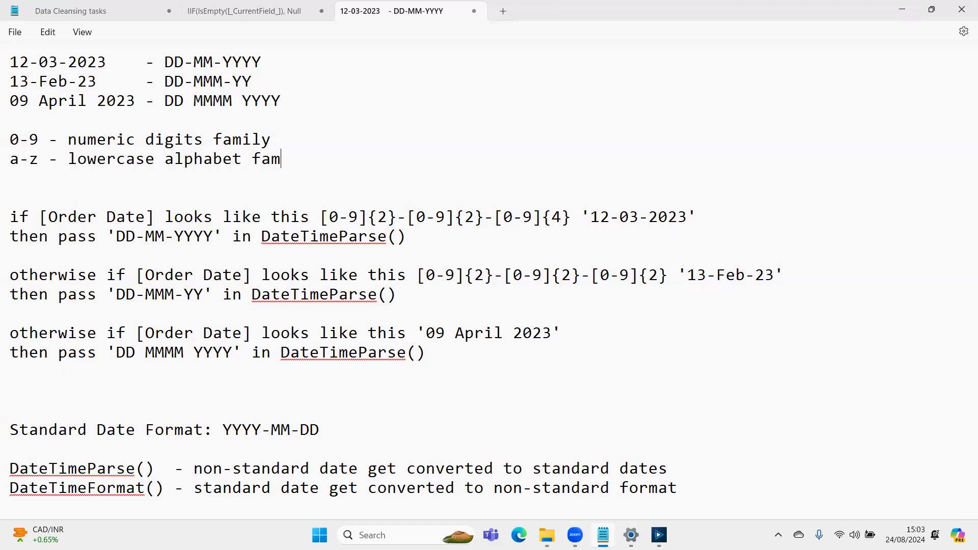
type("ily")
- Add the note line "A-Z - uppercase alphabet family", reusing the lowercase line's description
key("Return")
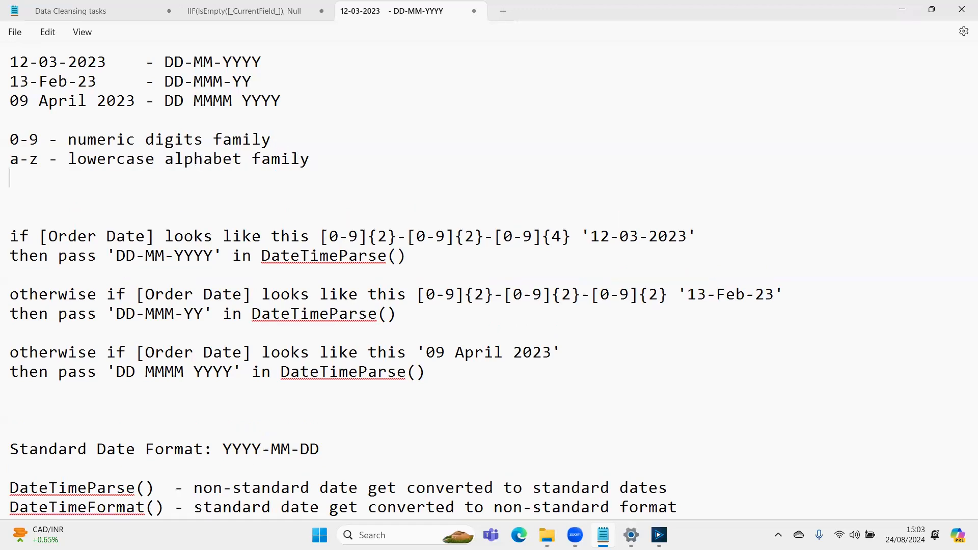
type("A-Z -")
key("shift+Up")
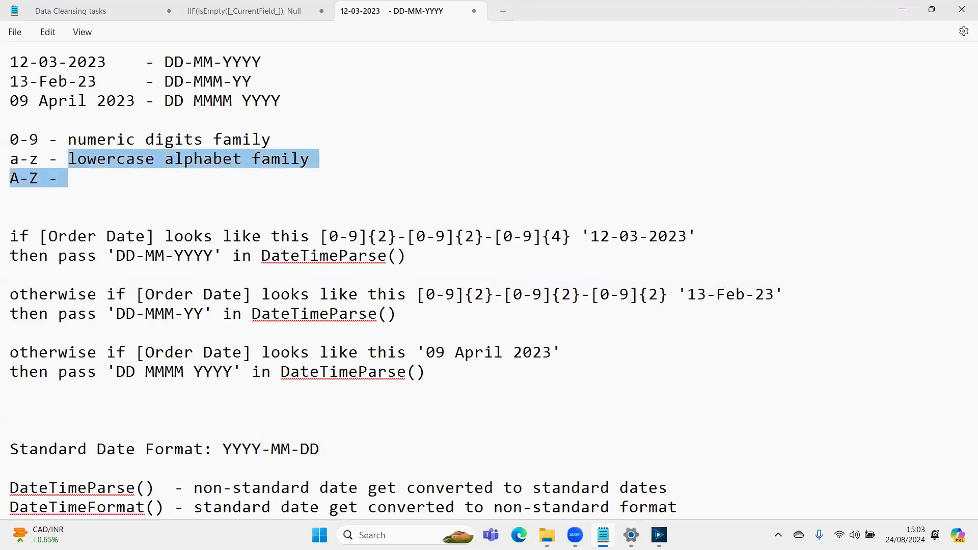
left_click(68, 159)
left_click_drag(68, 159, 310, 160)
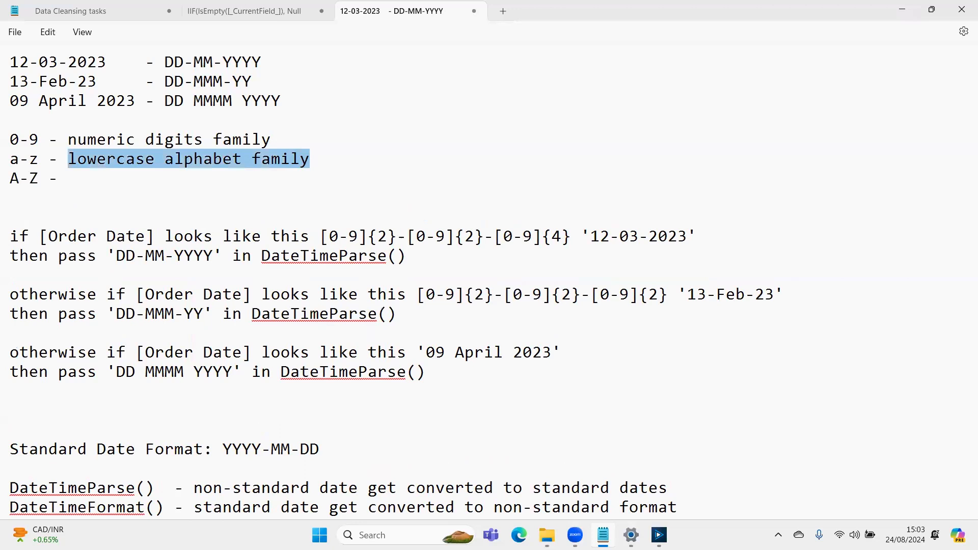
left_click(69, 178)
key("ctrl+v")
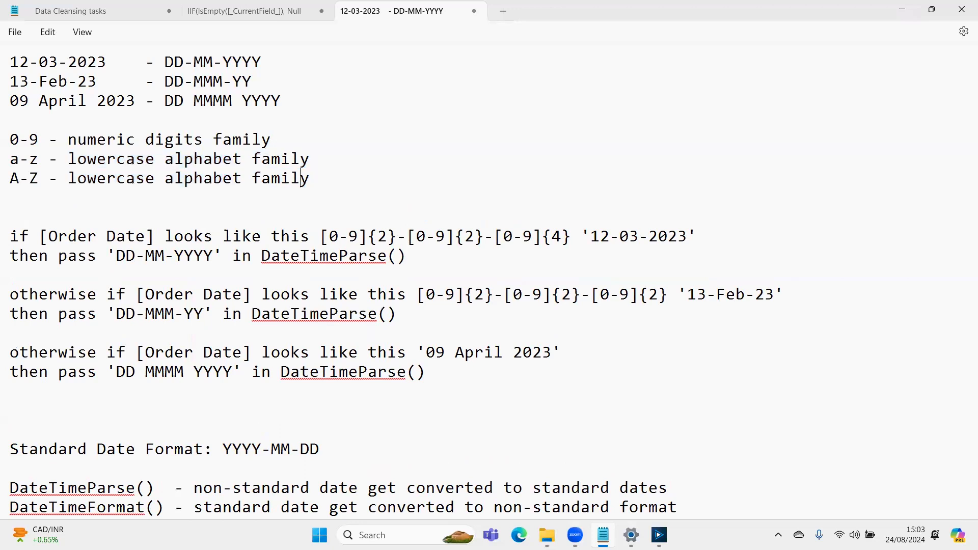
left_click_drag(98, 178, 68, 178)
type("upp")
key("Down")
key("Down")
key("Down")
key("Down")
key("Down")
key("Down")
key("Up")
key("Up")
key("Up")
key("Up")
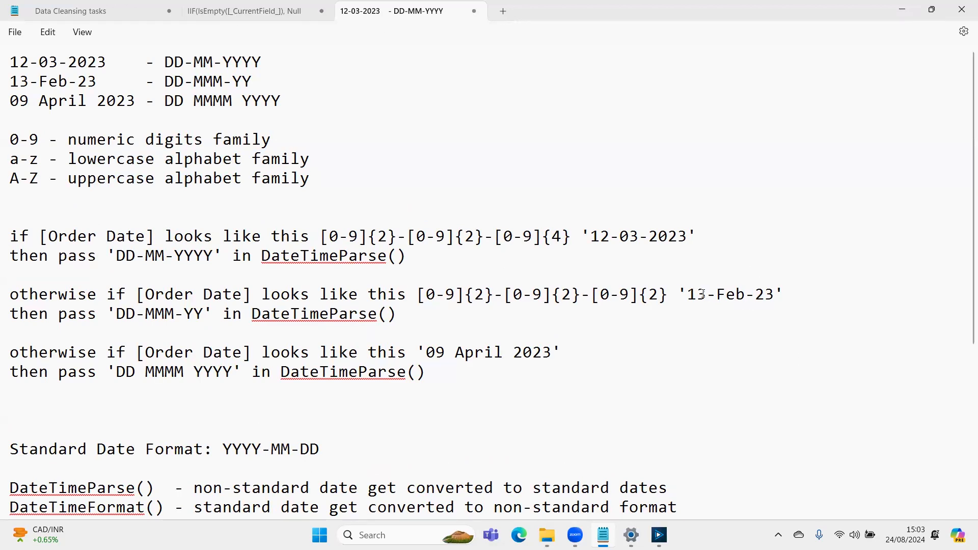
- Add the line Uppercase([Order Date]) between the character family notes and the first if rule
left_click(402, 194)
key("Return")
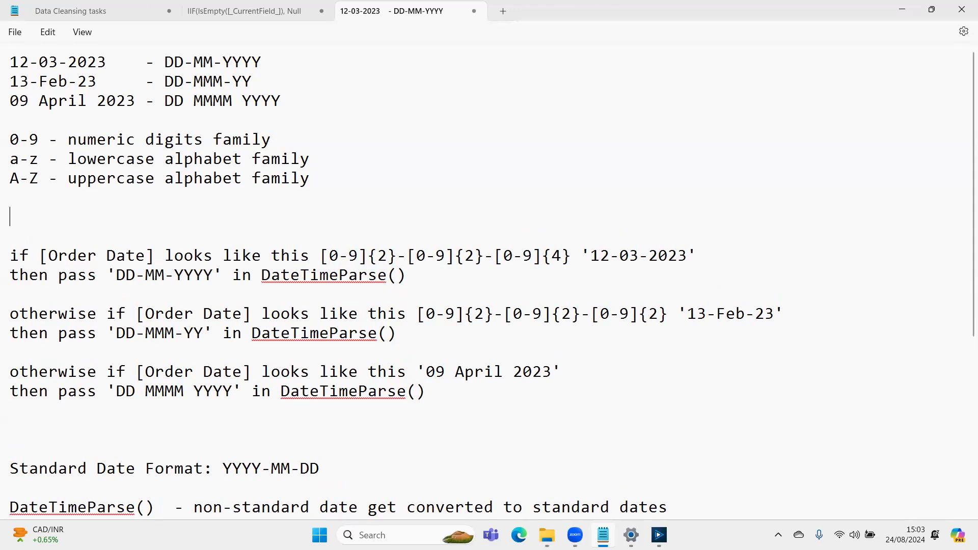
type("Uppercase()")
key("Left")
type("[")
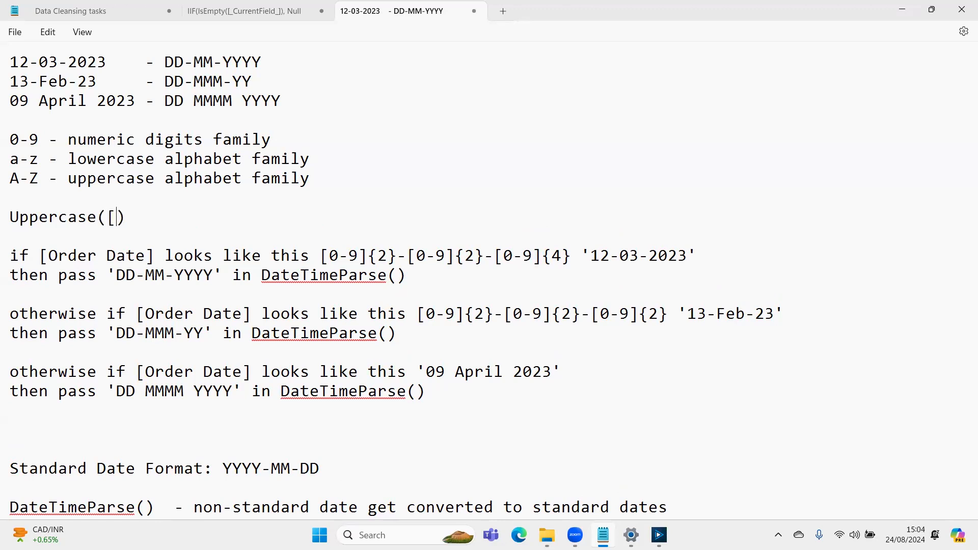
type("Order Day")
type("e")
key("BackSpace")
key("BackSpace")
type("te]")
key("Right")
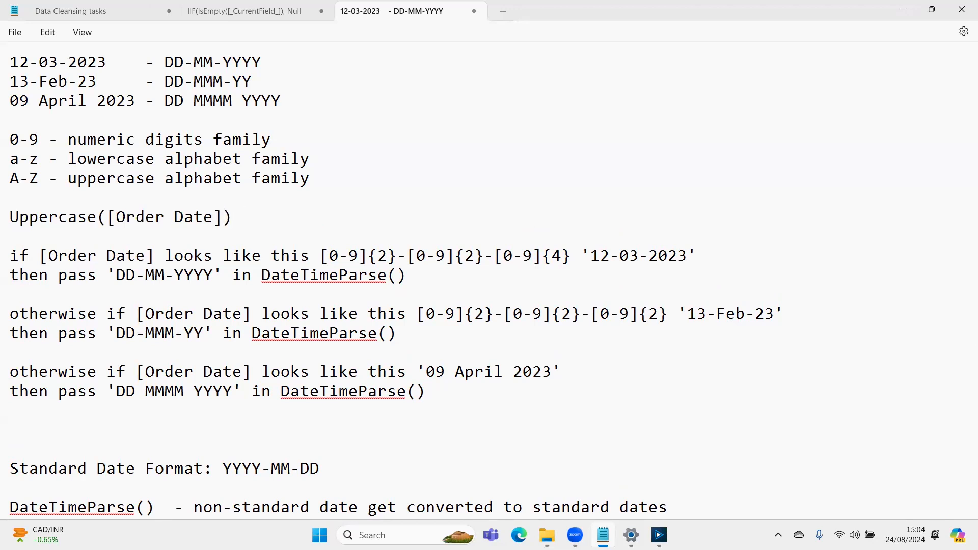
- Copy the sample 13-Feb-23 from the date list to after Uppercase([Order Date]), separated by a hyphen
key("Up")
key("Up")
key("Up")
key("Up")
key("Up")
key("Up")
key("Up")
key("Left")
key("Left")
key("Left")
key("Left")
key("Left")
key("Left")
key("Left")
key("Left")
key("Left")
key("Left")
key("Left")
key("Left")
key("Left")
key("Left")
key("Left")
key("Left")
key("Left")
key("Left")
key("Right")
key("Right")
key("shift+Left")
key("shift+Left")
key("shift+Left")
key("shift+Home")
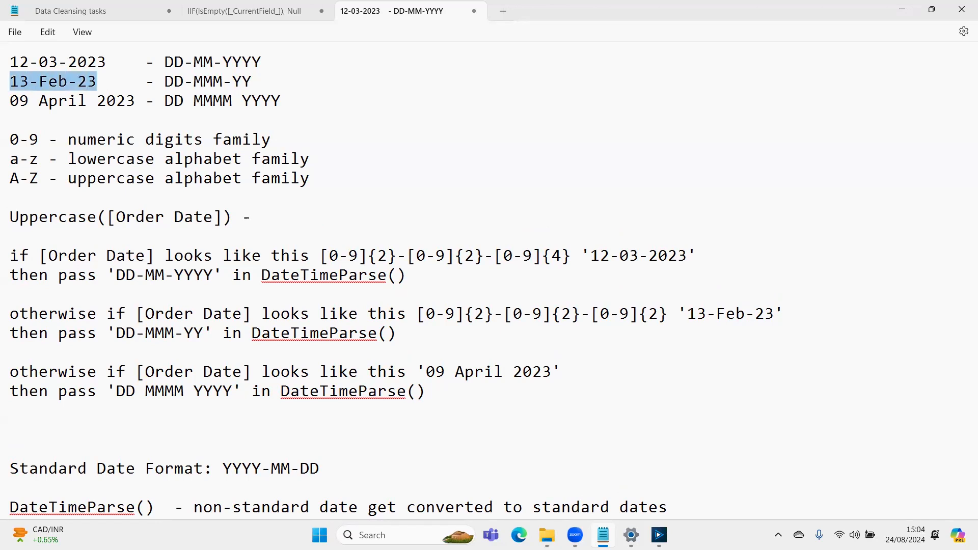
key("ctrl+c")
key("Down")
key("Down")
key("Down")
key("Down")
key("Down")
key("Down")
key("Down")
key("End")
key("ctrl+v")
- Capitalise the month in the sample after Uppercase([Order Date]) so it reads 13-FEB-23
key("Left")
key("Left")
key("Left")
key("shift+Left")
key("shift+Left")
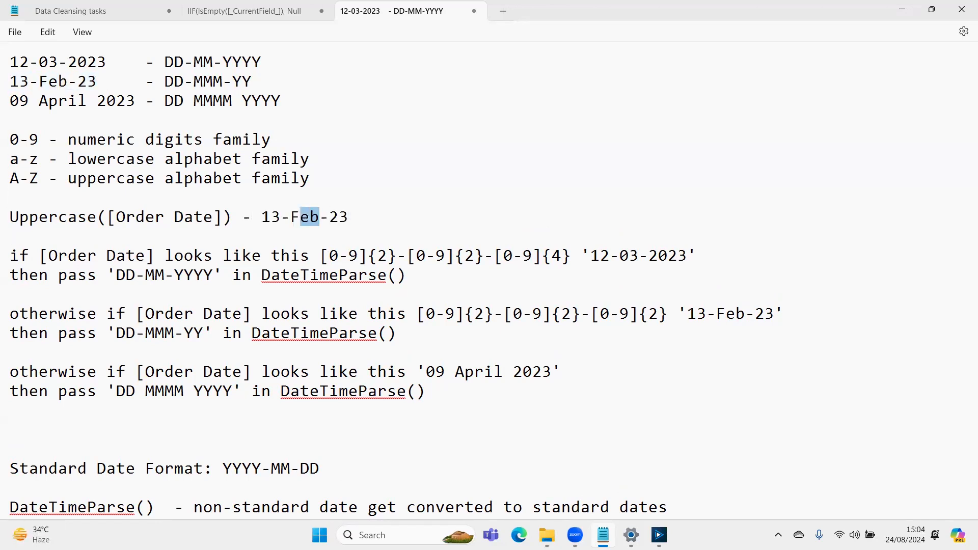
type("EB")
- Duplicate the Uppercase([Order Date]) - 13-FEB-23 line directly below itself
key("End")
key("Return")
key("Up")
key("shift+End")
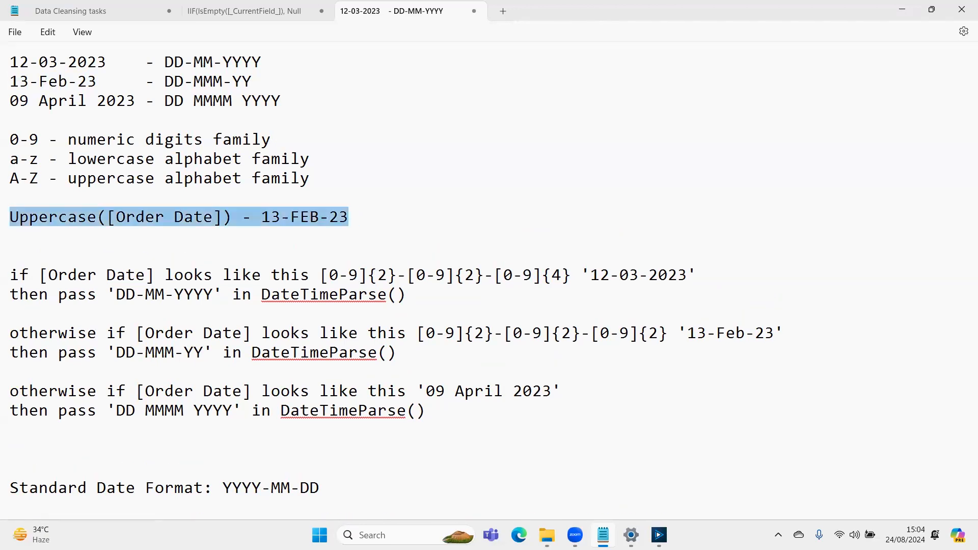
key("ctrl+c")
key("Left")
key("Down")
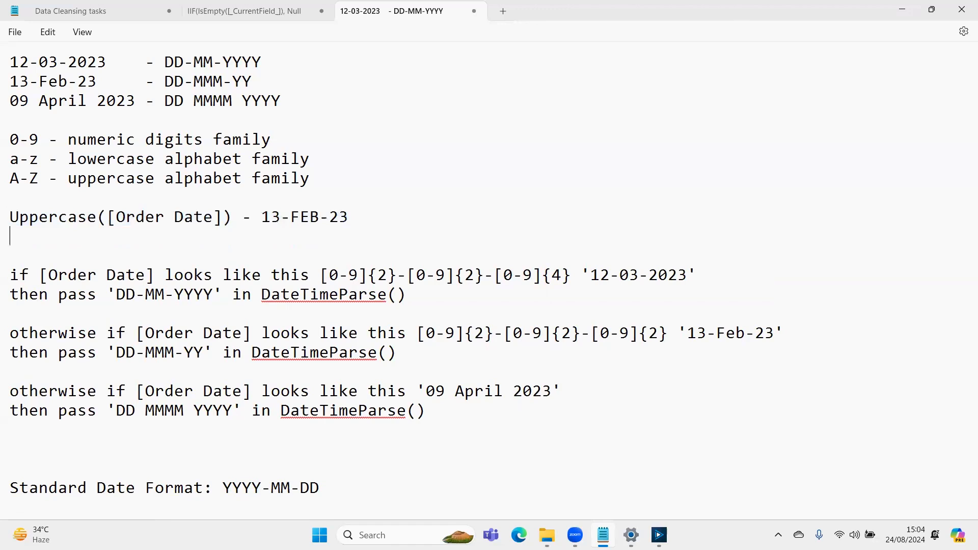
key("ctrl+v")
- Change the duplicated line to read Lowercase([Order Date]) - 13-feb-23
key("Left")
- Highlight the Uppercase([Order Date]) expression to review it against the lowercase line
key("Left")
key("Left")
key("Left")
key("Left")
key("Left")
key("Left")
key("Left")
key("Left")
key("Left")
key("Left")
key("Left")
key("Left")
key("Left")
key("Left")
key("Left")
key("Left")
key("Left")
key("Left")
key("Left")
key("Left")
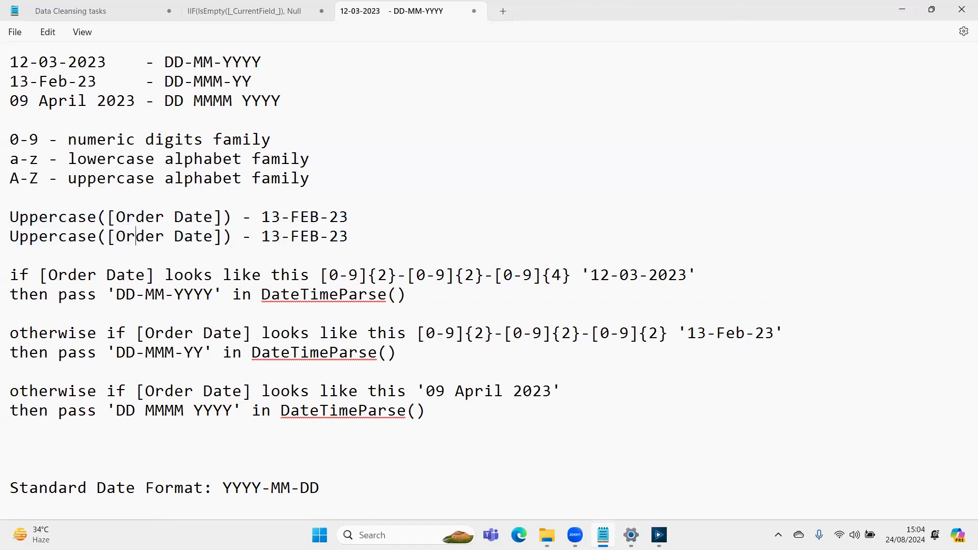
key("Right")
key("shift+Left")
key("shift+Left")
key("shift+Left")
type("Low")
key("Right")
key("Right")
key("Right")
key("Right")
key("Right")
key("Right")
key("Right")
key("Right")
key("Right")
key("Right")
key("Right")
key("Right")
key("Right")
key("Right")
key("Right")
key("Right")
key("Right")
key("Right")
key("Right")
key("Right")
key("Right")
key("Right")
key("Right")
key("Right")
key("Right")
key("Right")
key("shift+Right")
key("shift+Right")
key("shift+Right")
type("feb")
key("Right")
key("Right")
key("Left")
key("Left")
key("Left")
key("Left")
key("Left")
key("Left")
key("Left")
key("Left")
key("Left")
key("Left")
key("Left")
key("Up")
key("shift+Home")
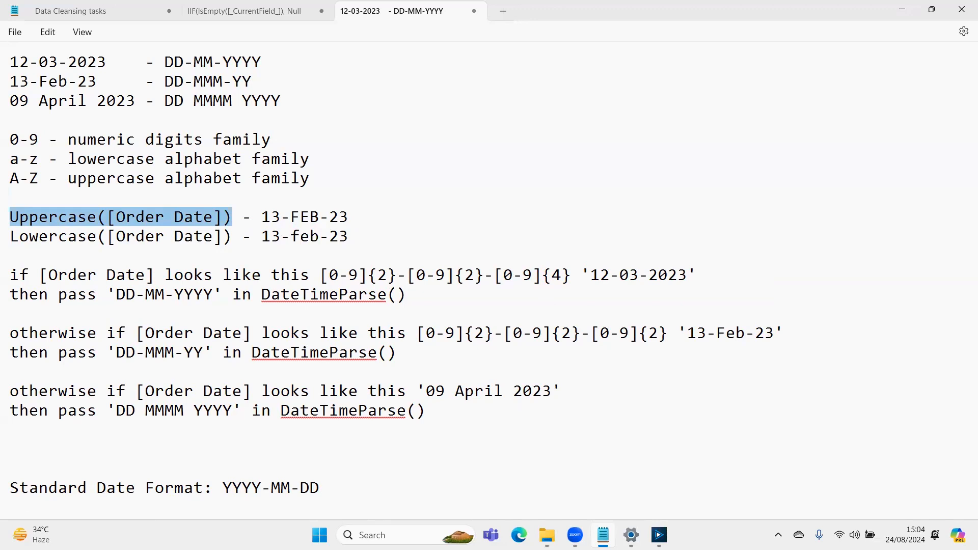
key("Down")
key("Down")
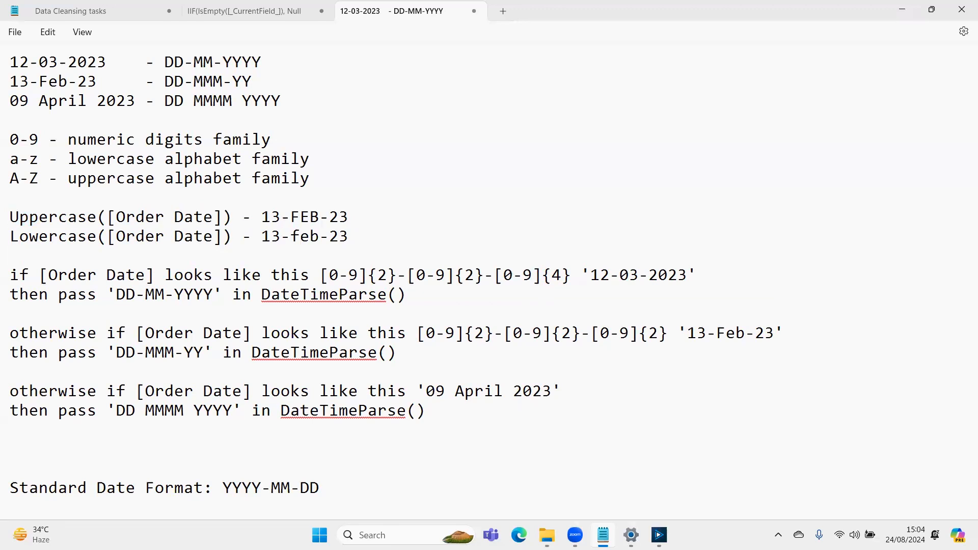
type("a-zA-Z")
key("BackSpace")
key("BackSpace")
key("BackSpace")
key("BackSpace")
key("BackSpace")
key("BackSpace")
- Replace the middle 0-9 range in the '13-Feb-23' pattern with A-Za-z
key("Right")
key("Right")
key("Right")
key("Right")
key("Right")
key("Right")
key("Right")
key("Right")
key("Right")
key("Right")
key("Right")
key("Right")
key("Right")
key("Right")
key("Right")
key("Right")
key("Right")
key("Right")
key("Right")
key("Right")
key("Down")
key("Down")
key("Right")
key("Right")
key("Right")
key("Right")
key("Right")
key("Right")
key("Right")
key("Right")
key("Right")
key("Right")
key("Right")
key("Right")
key("Right")
key("Right")
key("Right")
key("Right")
key("Right")
key("Right")
key("Right")
key("Right")
- Set the repeat count of the [A-Za-z] group in the '13-Feb-23' pattern to 3
key("Right")
key("Right")
key("Right")
key("Right")
key("Right")
key("Right")
key("Right")
key("Right")
key("Right")
key("Right")
key("Right")
key("Right")
key("Right")
key("Right")
key("Right")
key("Right")
key("Right")
key("shift+Right")
key("shift+Right")
key("shift+Right")
type("A-Za-z")
key("Right")
key("Right")
key("shift+Right")
type("3")
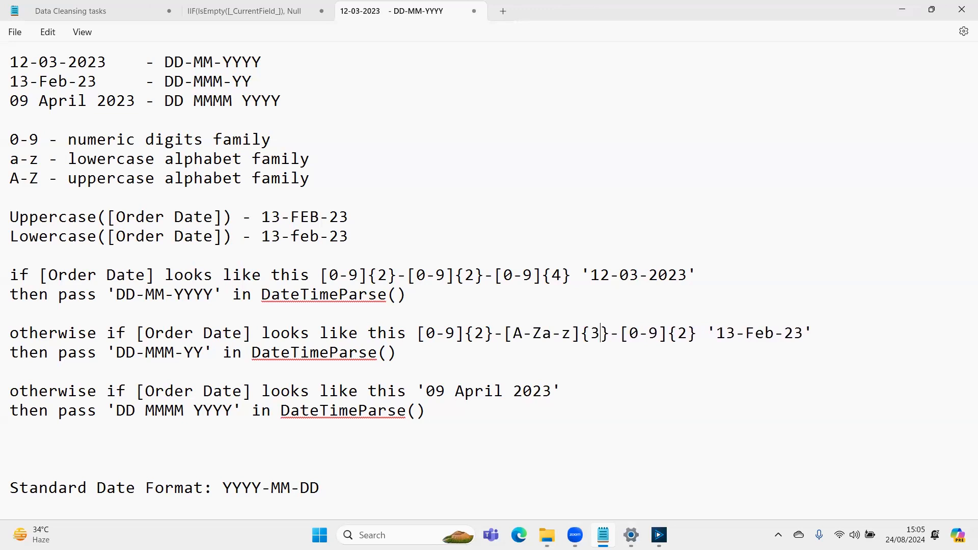
key("Left")
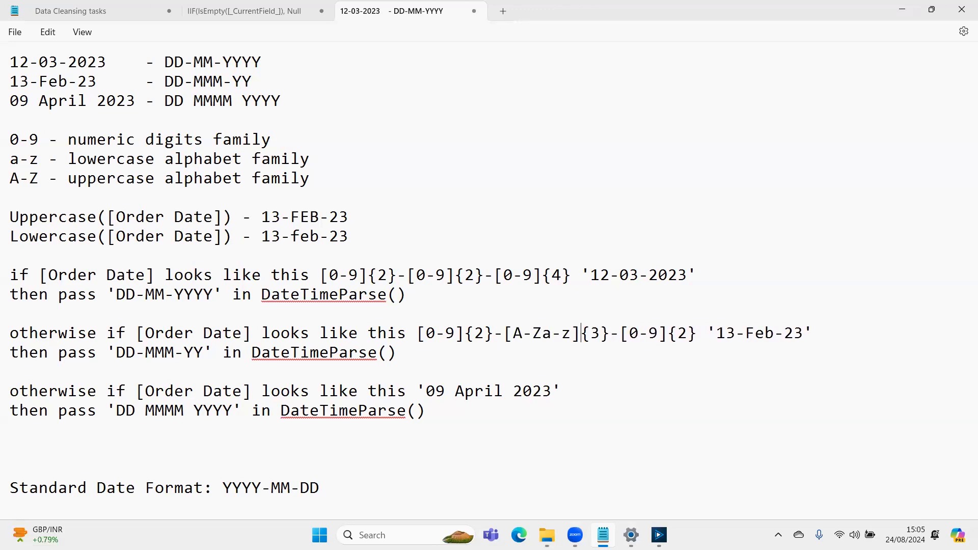
- Examine the case-conversion lines and compare the second rule's pattern with its sample '13-Feb-23' and the DD-MMM-YY format
left_click_drag(59, 217, 62, 240)
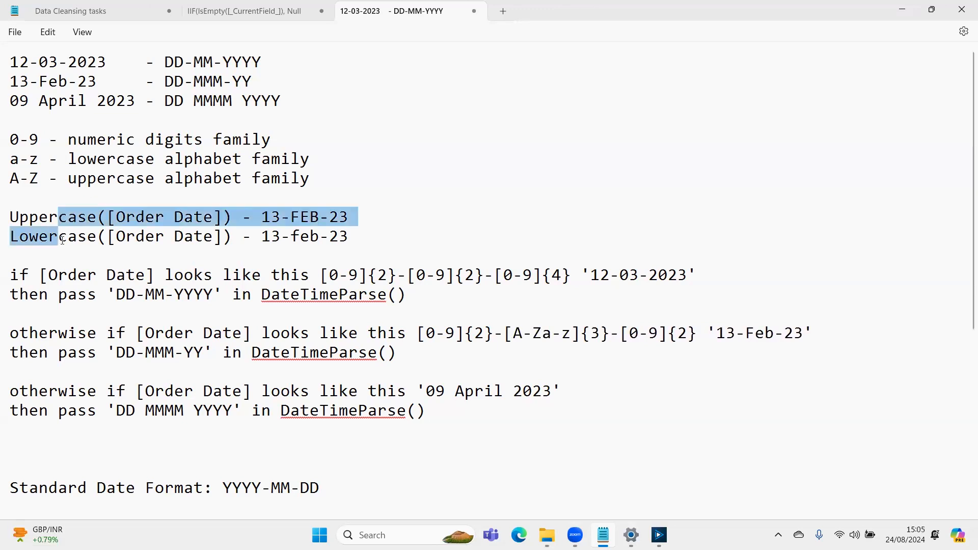
left_click(545, 338)
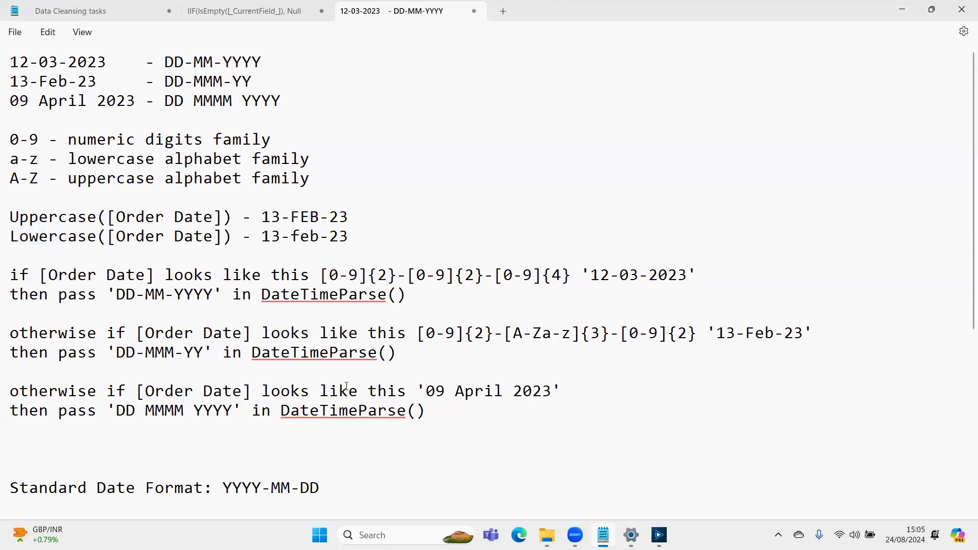
left_click(709, 330)
key("shift+Right")
key("shift+Right")
key("shift+Right")
key("shift+Right")
key("shift+Right")
key("shift+Right")
key("shift+Right")
key("shift+Right")
key("shift+Right")
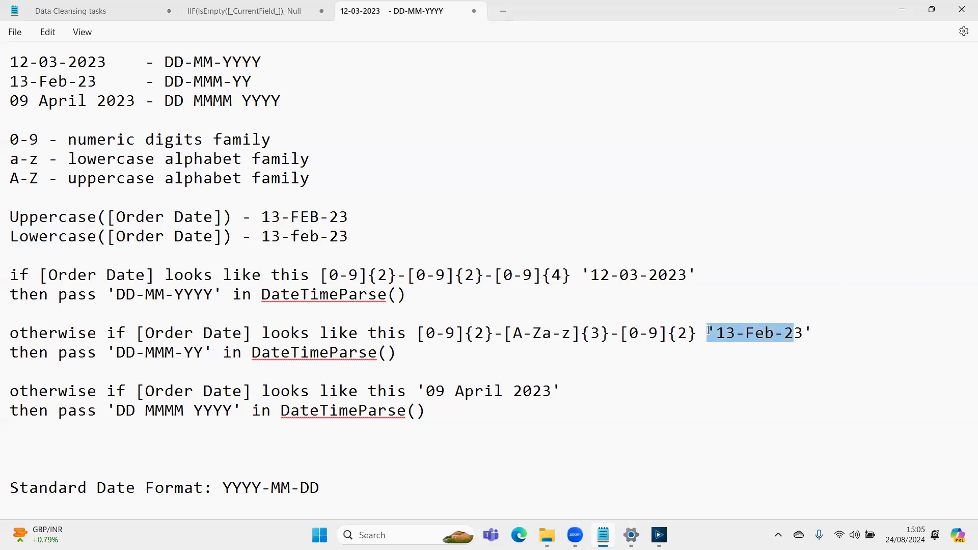
left_click(709, 330)
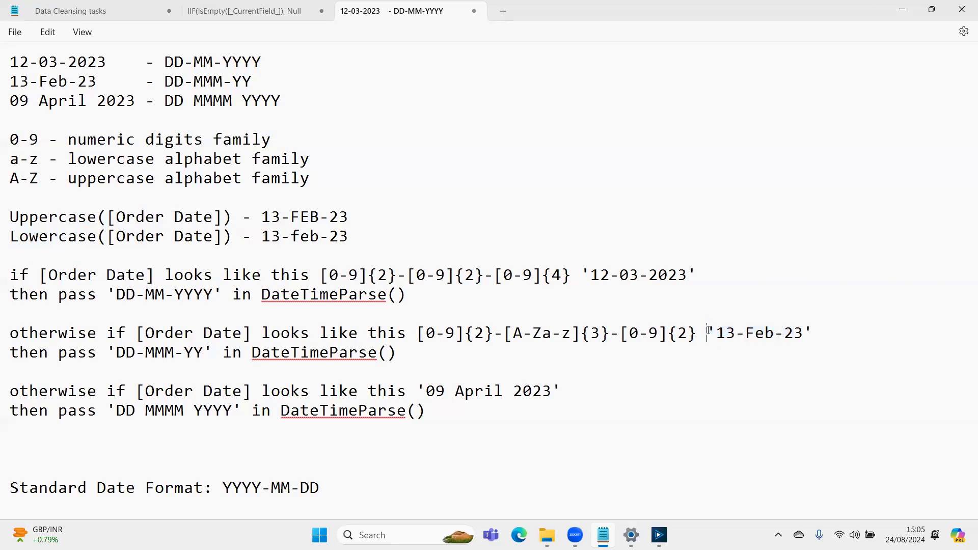
key("Right")
key("Right")
key("Right")
key("shift+Left")
key("shift+Left")
key("shift+Left")
key("shift+Left")
key("shift+Left")
key("shift+Left")
key("shift+Left")
key("shift+Left")
key("shift+Left")
key("shift+Left")
key("shift+Left")
key("shift+Left")
key("shift+Left")
key("shift+Left")
key("shift+Left")
key("shift+Left")
key("shift+Left")
key("shift+Left")
key("shift+Left")
key("shift+Left")
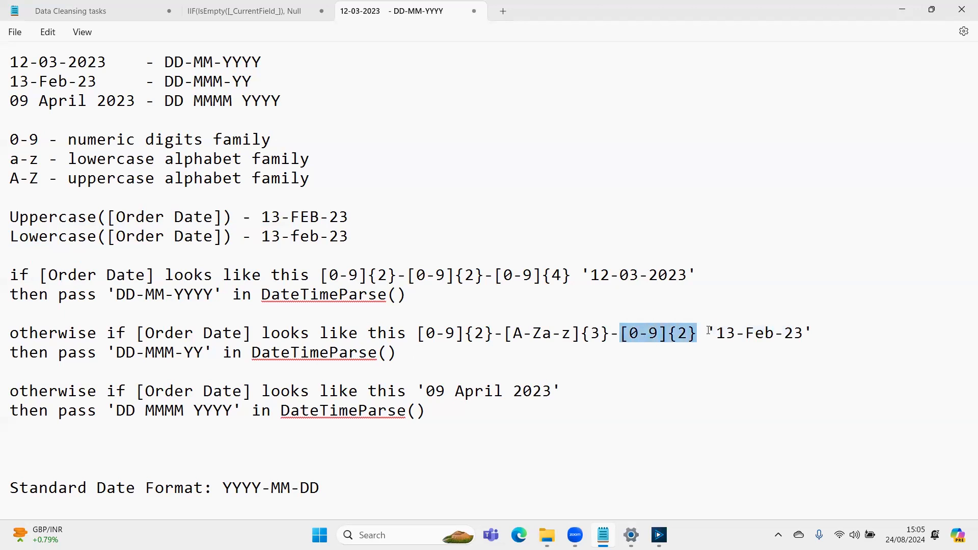
key("shift+Left")
key("shift+Left")
key("shift+Left")
key("shift+Left")
key("shift+Left")
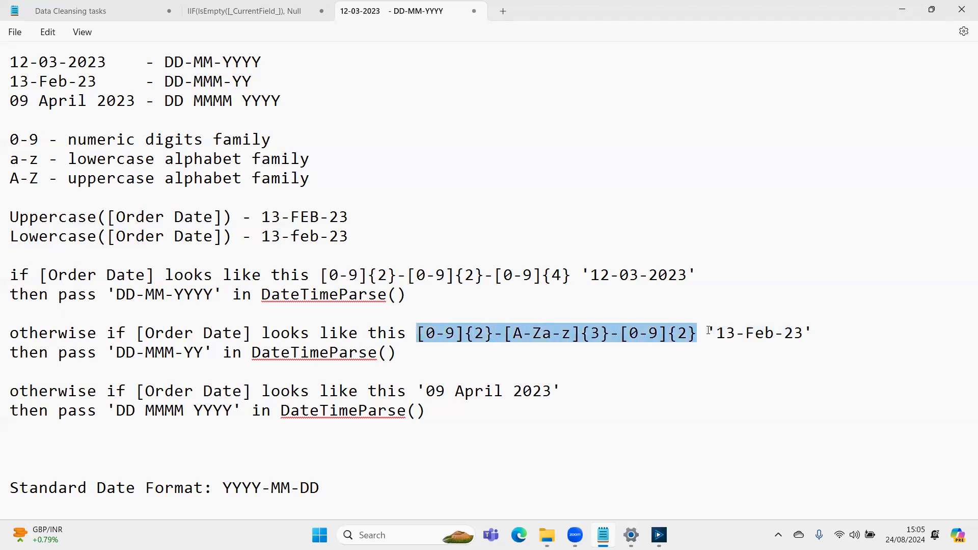
key("Down")
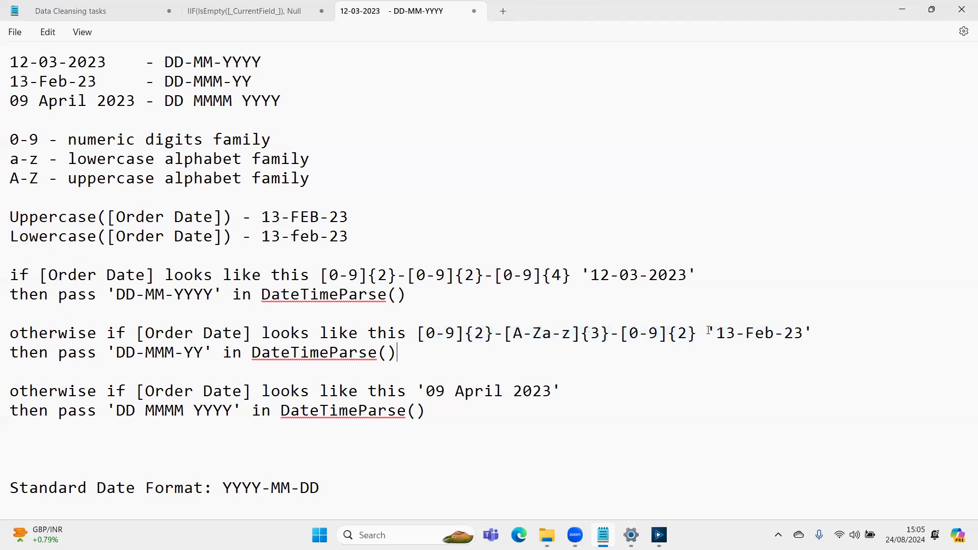
left_click_drag(426, 334, 665, 335)
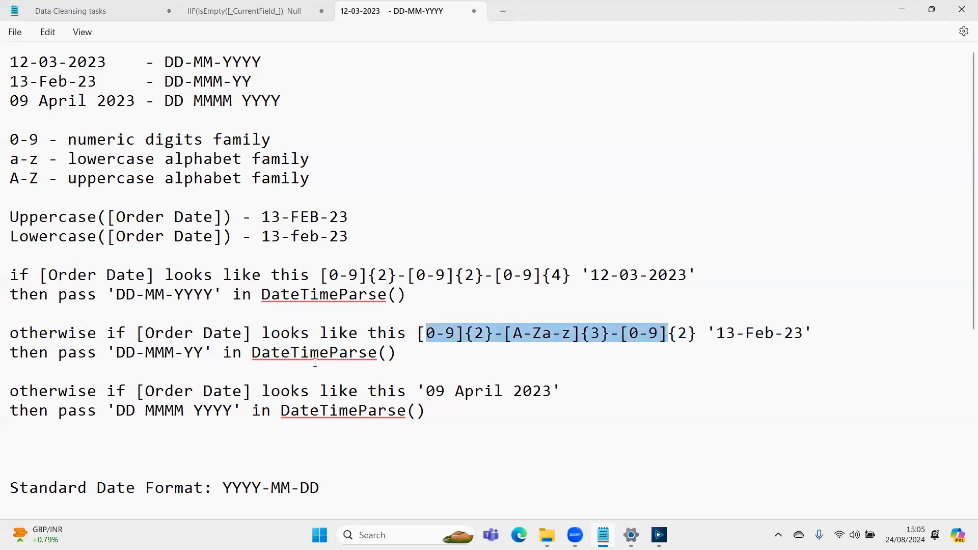
left_click_drag(145, 352, 175, 352)
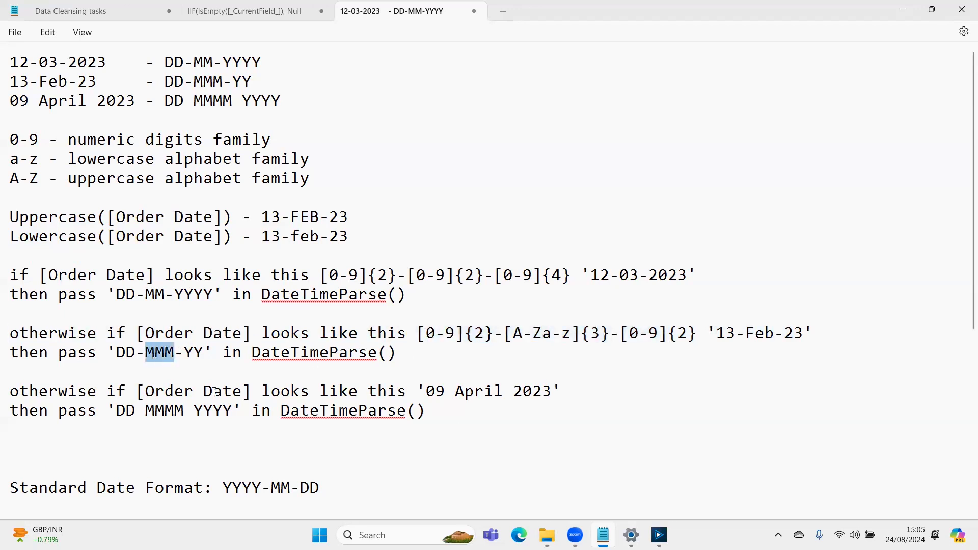
- Copy the pattern [0-9]{2}-[A-Za-z]{3}-[0-9]{2} into the third rule, in front of '09 April 2023'
left_click(573, 396)
left_click(416, 392)
key("Up")
key("Up")
key("shift+Right")
key("shift+Right")
key("shift+Right")
key("shift+Right")
key("shift+Right")
key("shift+Right")
key("shift+Right")
key("shift+Right")
key("shift+Right")
key("shift+Right")
key("shift+Right")
key("shift+Right")
key("shift+Right")
key("shift+Right")
key("shift+Right")
key("shift+Right")
key("shift+Right")
key("shift+Right")
key("shift+Right")
key("shift+Right")
key("shift+Left")
key("shift+Left")
key("Down")
key("Down")
key("Down")
key("Down")
key("Up")
key("Left")
key("Up")
key("ctrl+v")
- Replace both hyphens separating the groups of the '09 April 2023' pattern with spaces
key("Left")
key("Left")
key("Left")
key("Left")
key("Left")
key("Left")
key("Left")
key("Left")
key("Left")
key("Left")
key("Left")
key("Left")
key("Left")
key("Left")
key("Left")
key("Left")
key("Left")
key("Left")
key("Left")
key("Left")
key("Left")
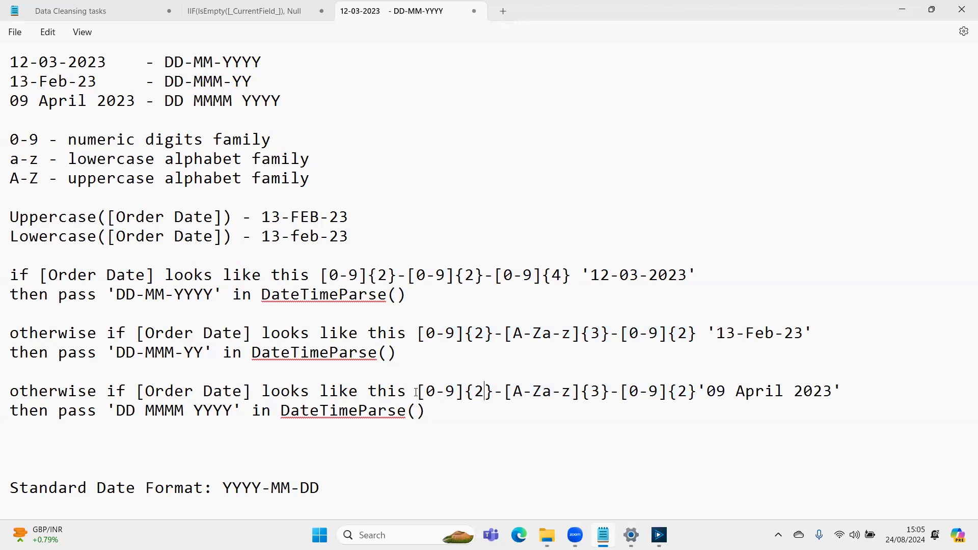
key("Right")
key("Right")
key("Right")
key("Right")
key("Right")
key("Right")
key("Right")
key("Right")
key("Right")
key("Right")
key("Right")
key("Right")
- Replace the {3} quantifier after [A-Za-z] in the '09 April 2023' pattern with +
key("Left")
key("Left")
key("Left")
key("Left")
key("Left")
key("Left")
key("Left")
key("Left")
key("shift+Left")
key("Right")
key("Right")
key("Right")
key("Right")
key("Right")
key("Right")
key("Right")
key("Right")
key("Right")
key("Right")
key("Right")
key("shift+Right")
key("Left")
key("Left")
key("Left")
key("Left")
key("shift+Right")
key("shift+Right")
key("shift+Right")
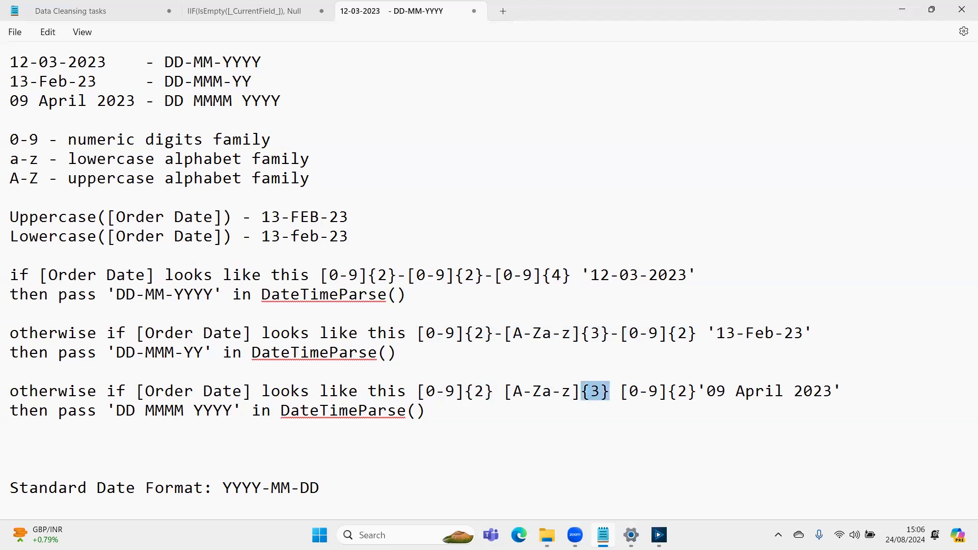
type("+")
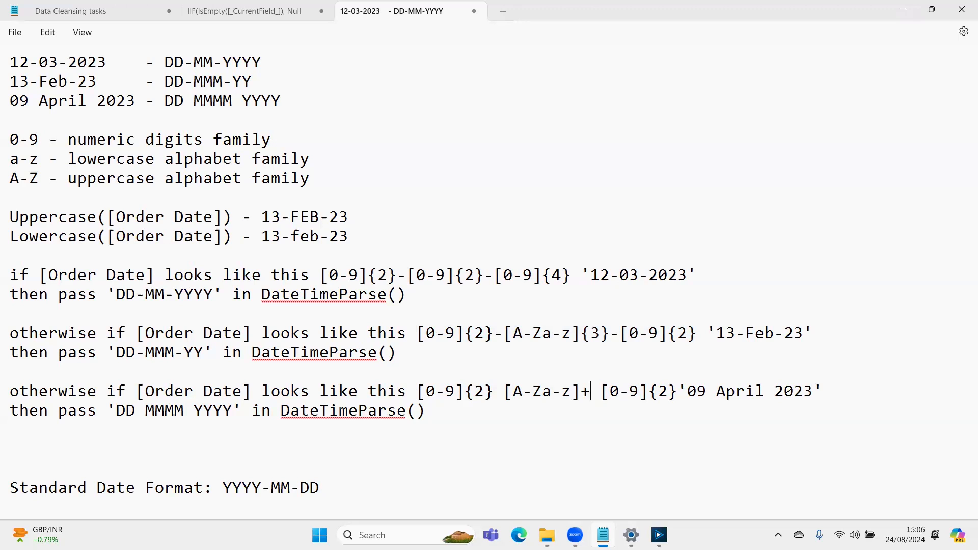
- Insert a space between the third rule's pattern and the sample '09 April 2023'
key("Right")
key("Right")
key("Right")
key("Right")
key("Right")
key("Right")
key("Right")
key("Right")
key("Right")
key("shift+Right")
- Change the year group's quantifier in the '09 April 2023' pattern to {4}
key("Left")
key("Left")
key("shift+Left")
key("shift+Left")
key("shift+Left")
key("shift+Left")
key("shift+Left")
key("shift+Left")
key("shift+Left")
key("shift+Left")
key("shift+Left")
key("shift+Left")
key("shift+Left")
key("shift+Left")
key("shift+Left")
key("shift+Left")
key("shift+Left")
key("shift+Left")
key("shift+Left")
key("shift+Left")
key("shift+Left")
key("shift+Left")
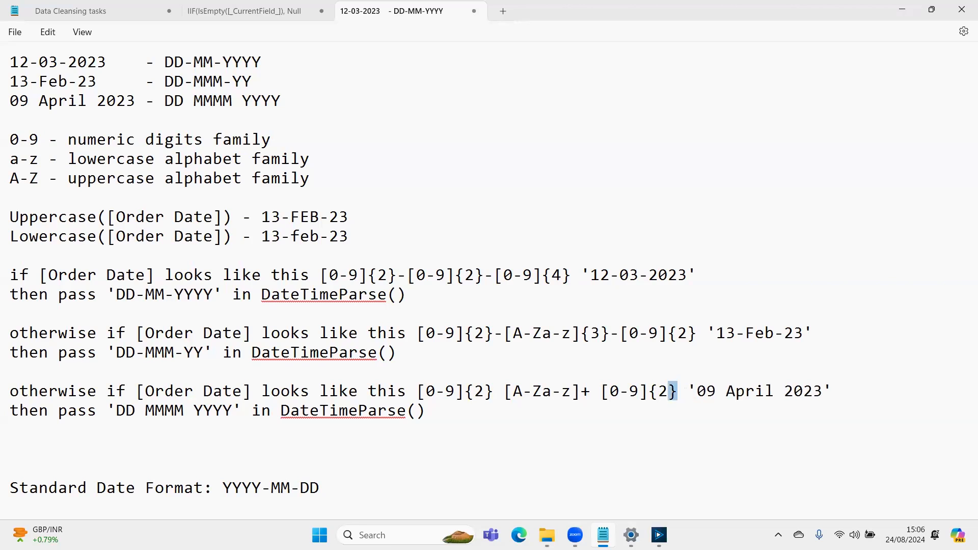
key("shift+Left")
key("shift+Left")
key("shift+Left")
key("shift+Left")
key("shift+Left")
key("shift+Left")
key("shift+Left")
key("shift+Left")
key("shift+Right")
key("shift+Right")
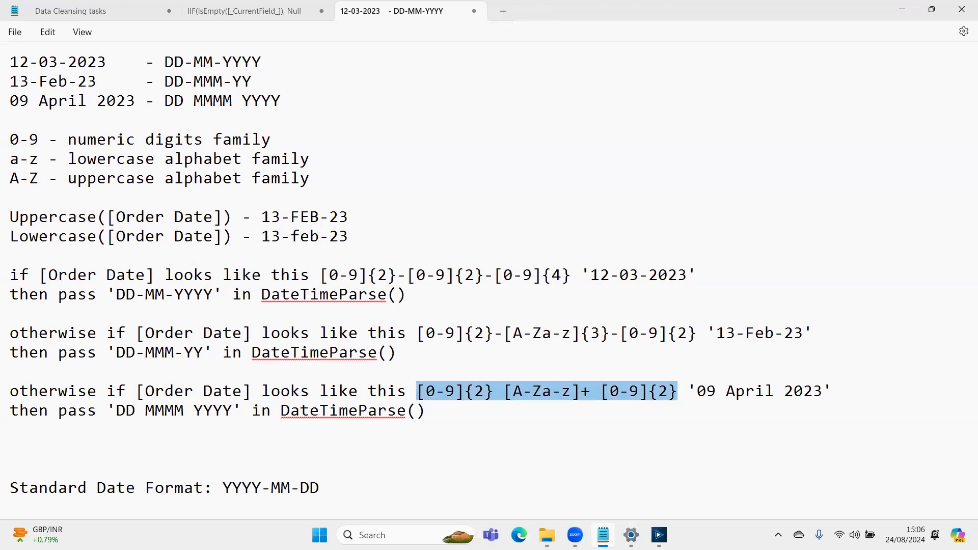
key("Right")
key("Left")
key("shift+Left")
type("4")
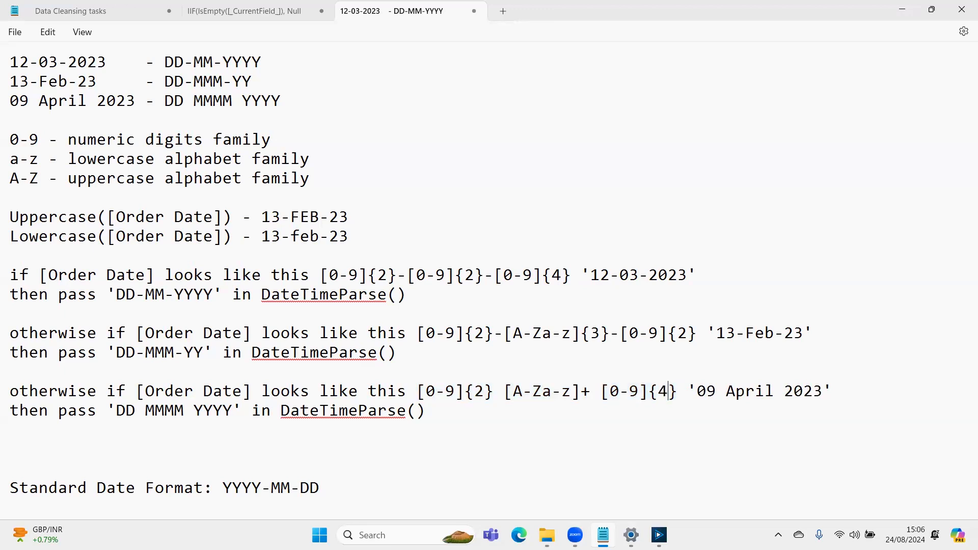
- Write the scratch text 'febr' on its own line above the '13-Feb-23' rule
key("Up")
key("Up")
key("Left")
key("Left")
key("Left")
key("ctrl+Right")
key("ctrl+Right")
key("Up")
type("febr")
key("Left")
key("Left")
key("Right")
key("Right")
key("Left")
key("Left")
key("Left")
key("Left")
key("Return")
key("shift+Right")
key("shift+Right")
key("shift+Right")
key("shift+Right")
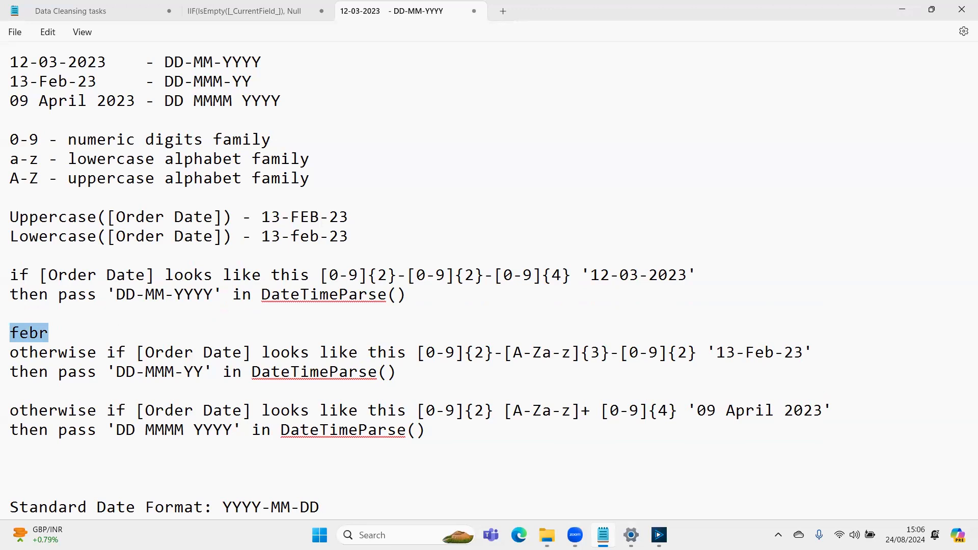
key("Right")
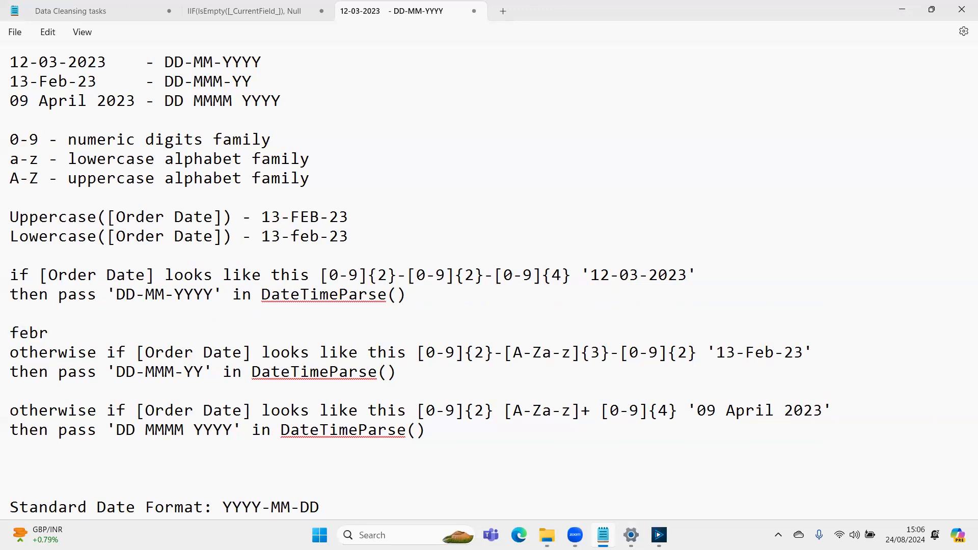
- Complete the scratch word as 'february' and clear it, along with the scratch text 'MA'
key("BackSpace")
type("ruary")
key("BackSpace")
key("BackSpace")
key("BackSpace")
key("BackSpace")
key("BackSpace")
key("BackSpace")
key("BackSpace")
key("BackSpace")
key("Down")
key("Down")
key("Down")
key("Down")
key("Down")
key("Right")
key("Up")
type("MA")
key("BackSpace")
key("BackSpace")
key("Up")
key("Up")
key("Up")
key("Up")
key("Up")
key("Up")
key("Down")
key("Down")
key("Down")
key("Down")
key("Down")
key("Right")
key("Right")
key("Up")
key("Up")
key("Up")
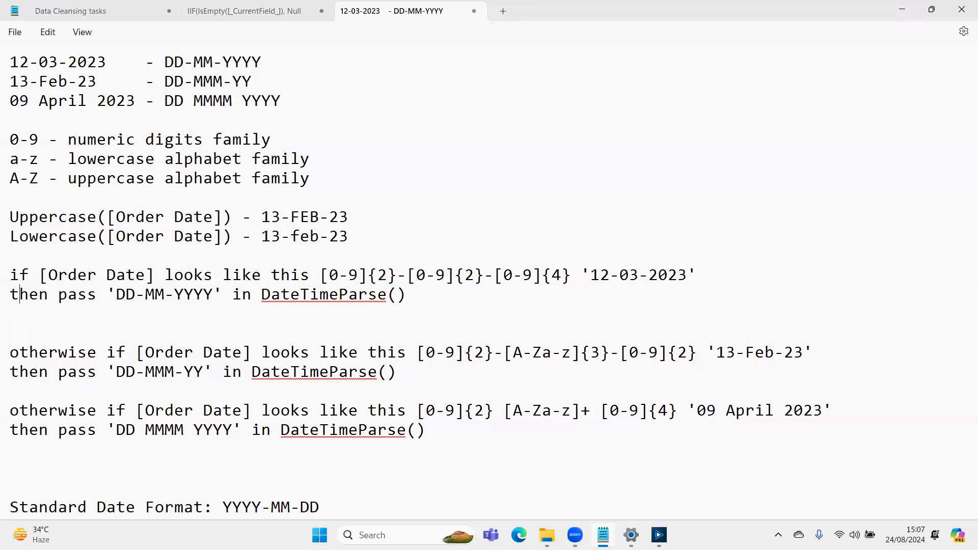
key("Down")
key("Down")
key("Up")
key("Up")
- Highlight the 'DD-MM-YYYY' format in the first rule's DateTimeParse line
key("Right")
key("Right")
key("Right")
key("Right")
key("Right")
key("Right")
key("Right")
key("Right")
key("Right")
key("Right")
key("Left")
key("shift+Right")
key("shift+Right")
key("shift+Right")
key("shift+Right")
key("shift+Right")
key("shift+Right")
key("shift+Right")
key("shift+Right")
key("shift+Right")
key("shift+Right")
key("shift+Right")
key("shift+Right")
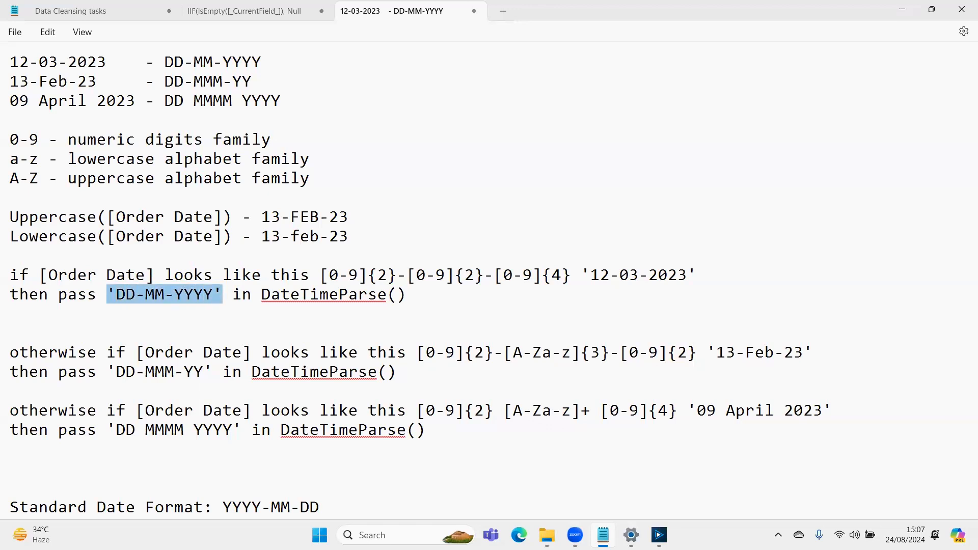
- Insert several blank lines between the A-Z uppercase family note and the Uppercase([Order Date]) example
key("Up")
key("Up")
key("Up")
key("Up")
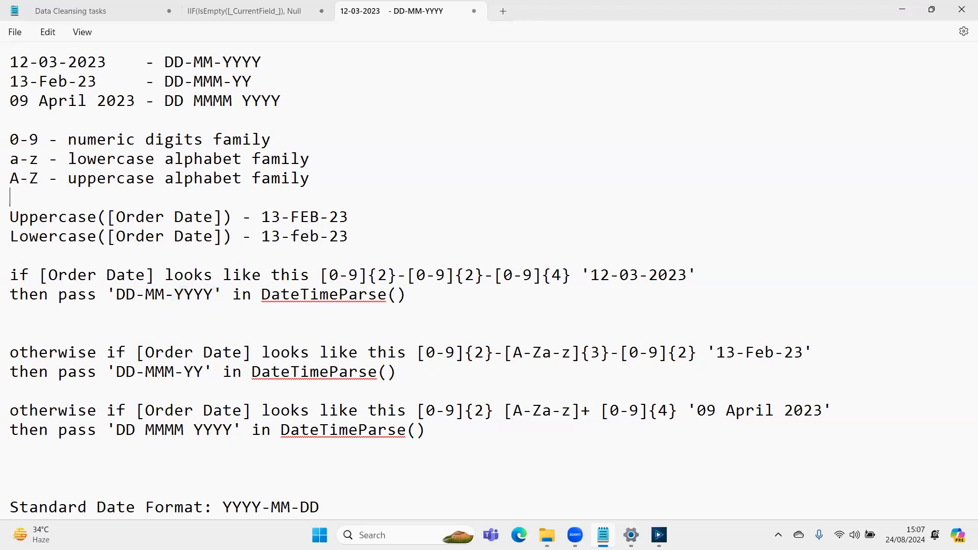
key("Return")
key("Return")
key("Return")
key("Return")
key("Up")
key("Up")
key("Up")
key("Up")
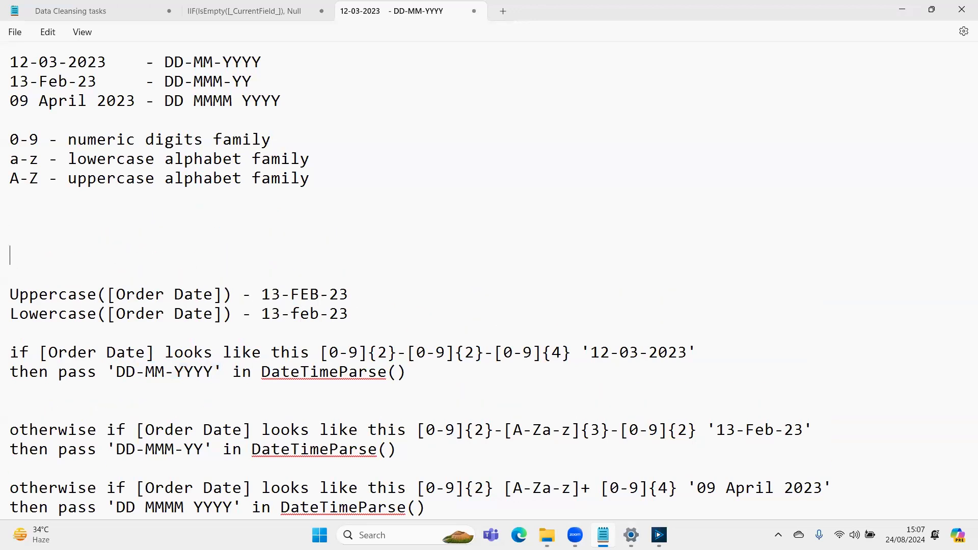
- Add the heading 'ReGex Character Families' directly above the 0-9 numeric digits family line
key("Up")
key("Up")
key("Up")
key("Up")
key("Return")
type("Rege")
key("BackSpace")
key("BackSpace")
type("Gex Char")
key("BackSpace")
type("aracter ")
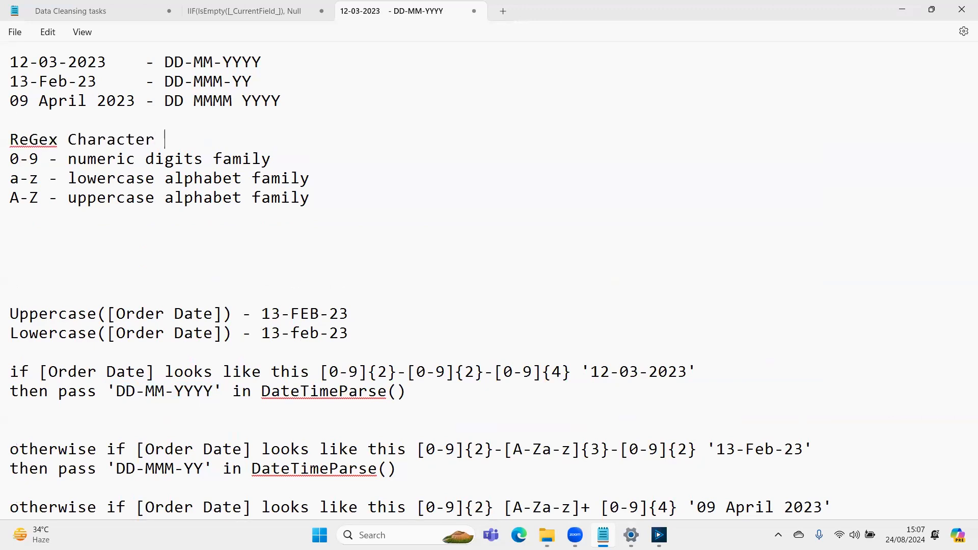
type("Families")
- Add the heading 'DateTime Specifiers' in the blank space below the character families, followed by a new line
key("Down")
key("Down")
key("Down")
key("Down")
key("Down")
type("Date Ti")
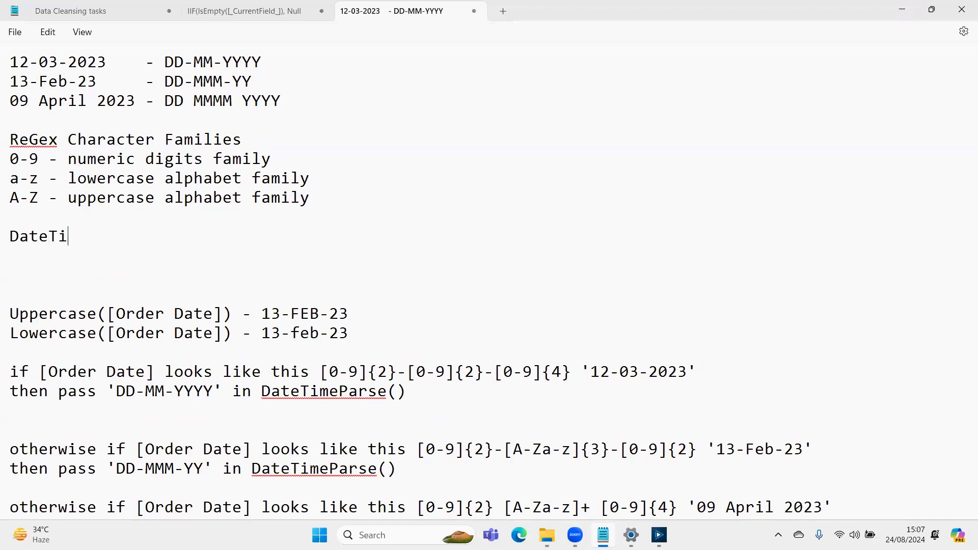
type("me Specifiers")
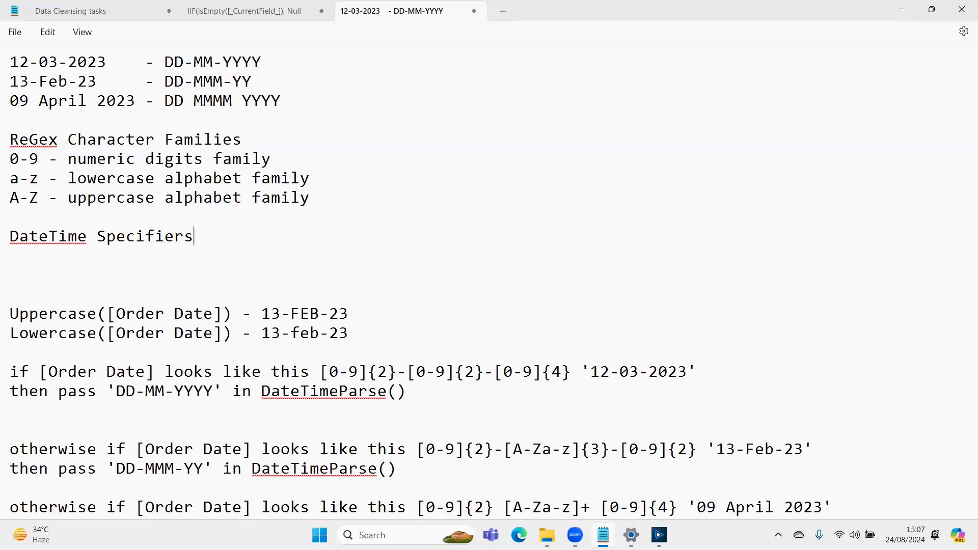
key("Return")
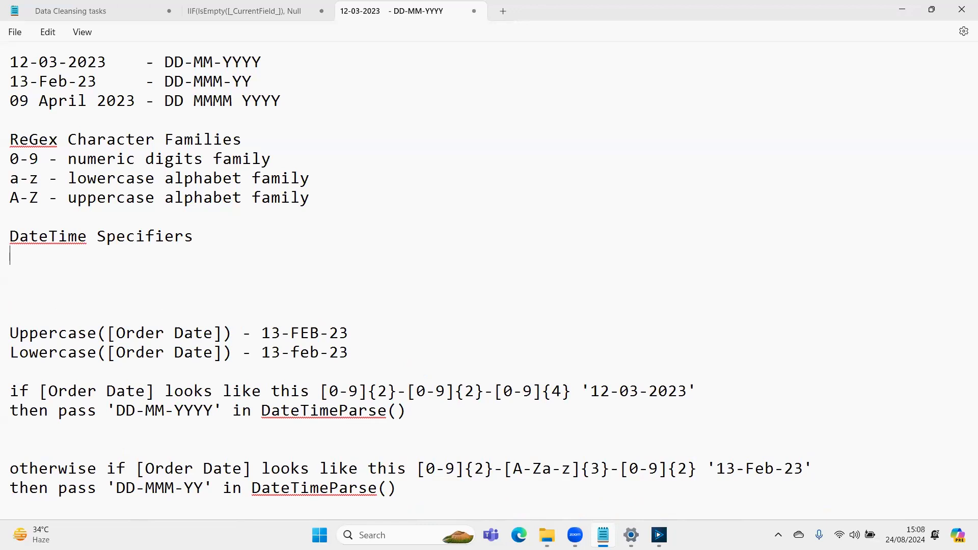
- List the specifier '%a - short day name (Mon, Tue, Wed, etc.)' under the DateTime Specifiers heading
type("%a - shortene")
key("BackSpace")
key("BackSpace")
type("day name (Mon, Tue, Wed, etc.)")
key("Return")
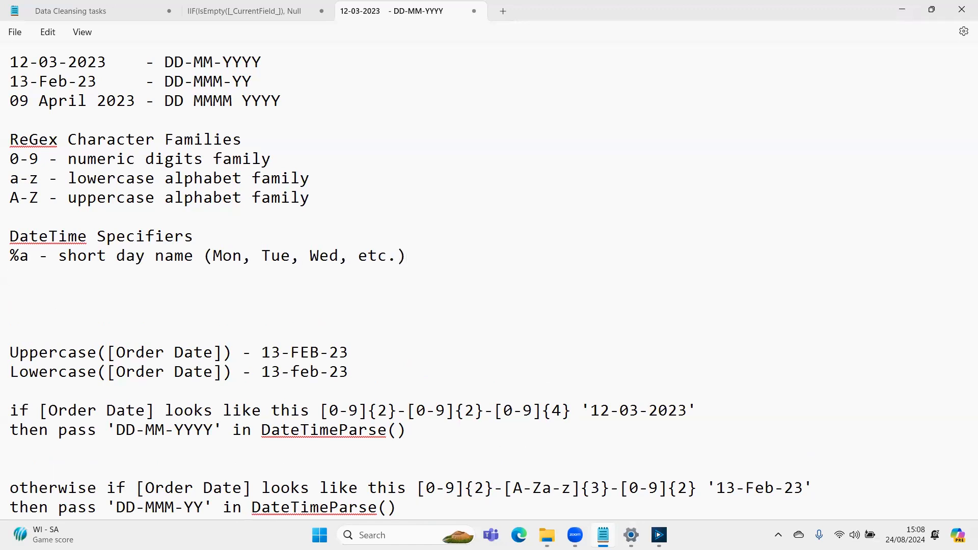
- List the specifier '%A - full day name (Monday, Sunday, Friday, etc.)' below the %a entry
type("%A - full day name")
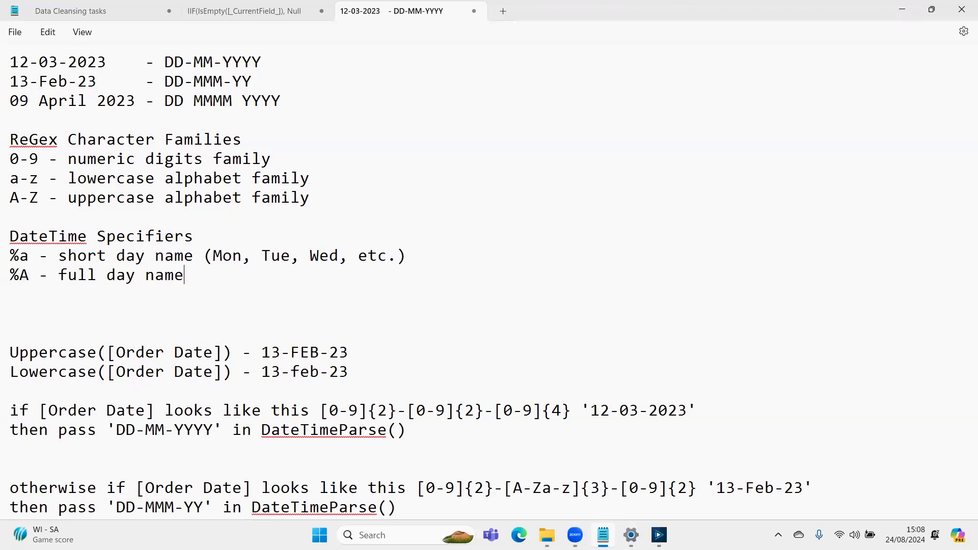
type(" (Monday")
type(", Sunday")
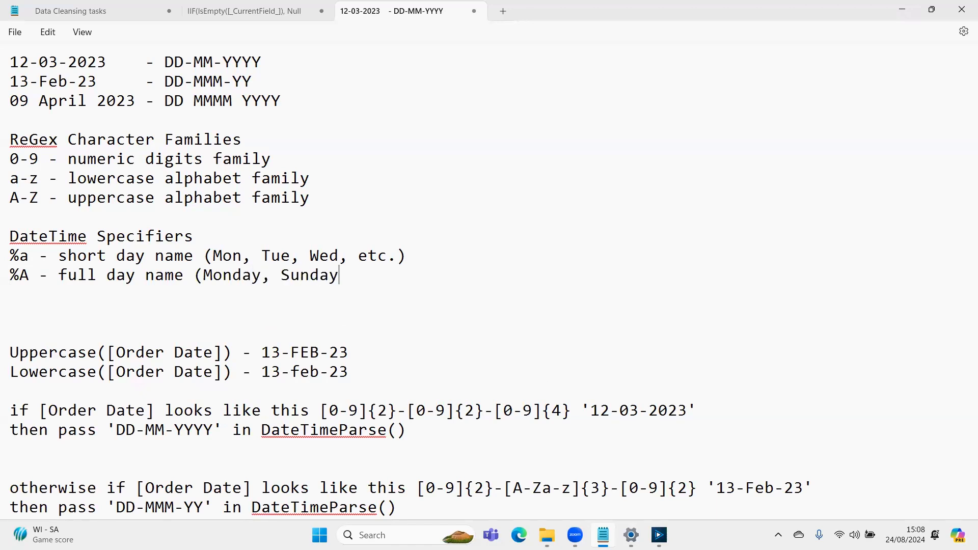
type(", Friday,")
type("etc.)")
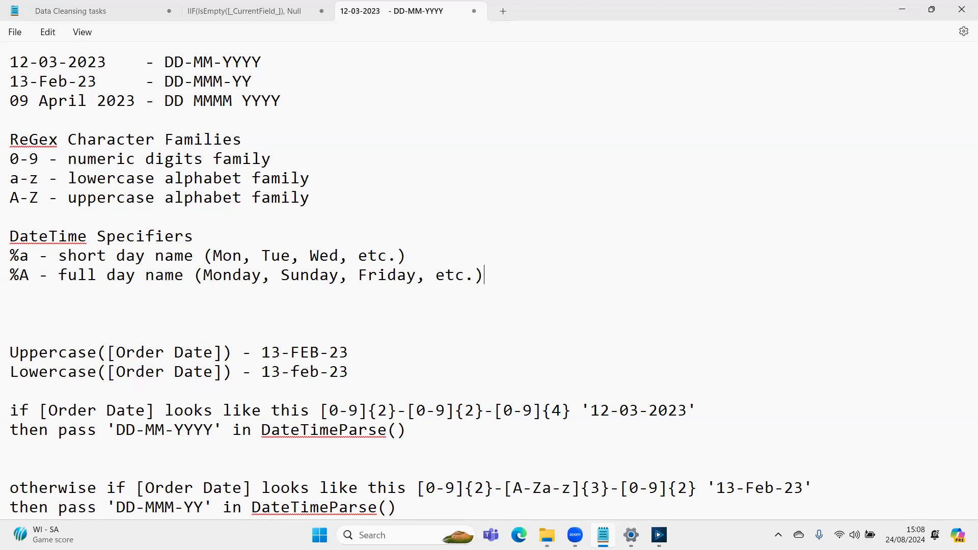
key("Return")
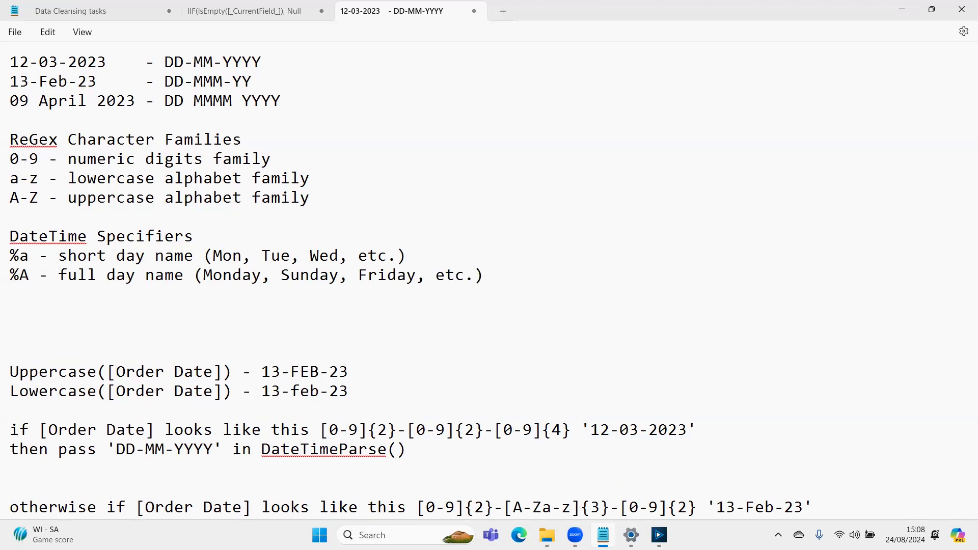
- Add the specifier '%d - numeric day value' below the %A entry
type("%d - numeric day vak")
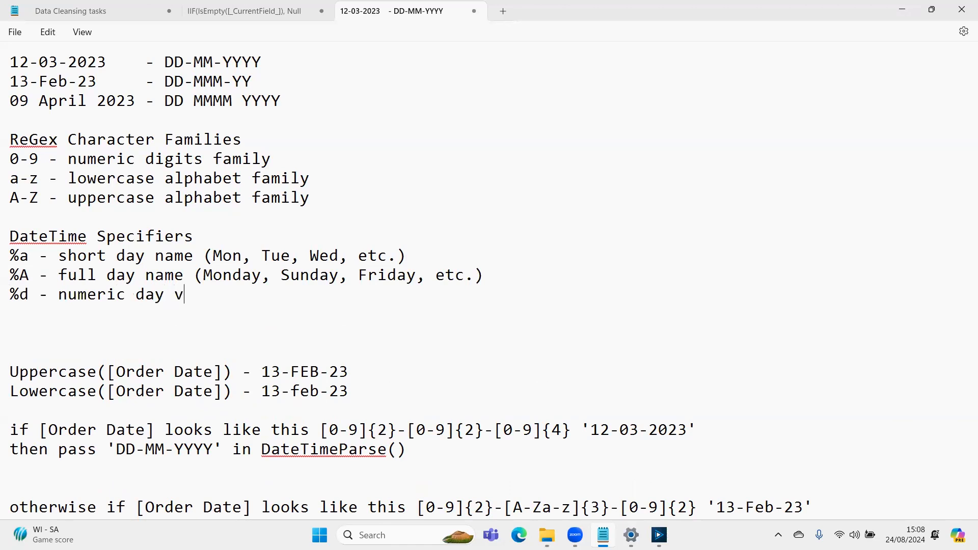
key("BackSpace")
type("lue ()")
- Append the examples '(24, 7, 08, etc.)' to the %d entry and start a new line below it
key("Left")
type("24, 7, ")
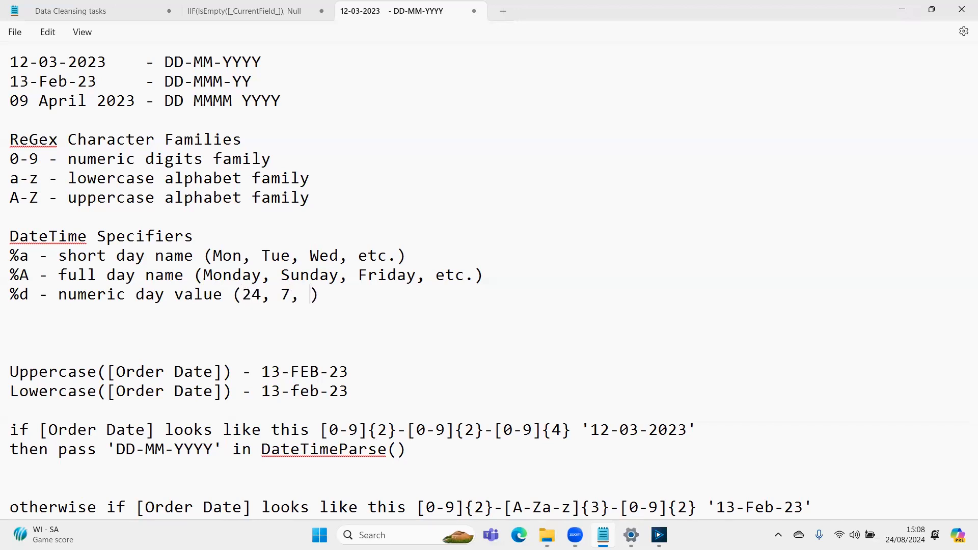
type("08, etc.")
key("End")
key("Return")
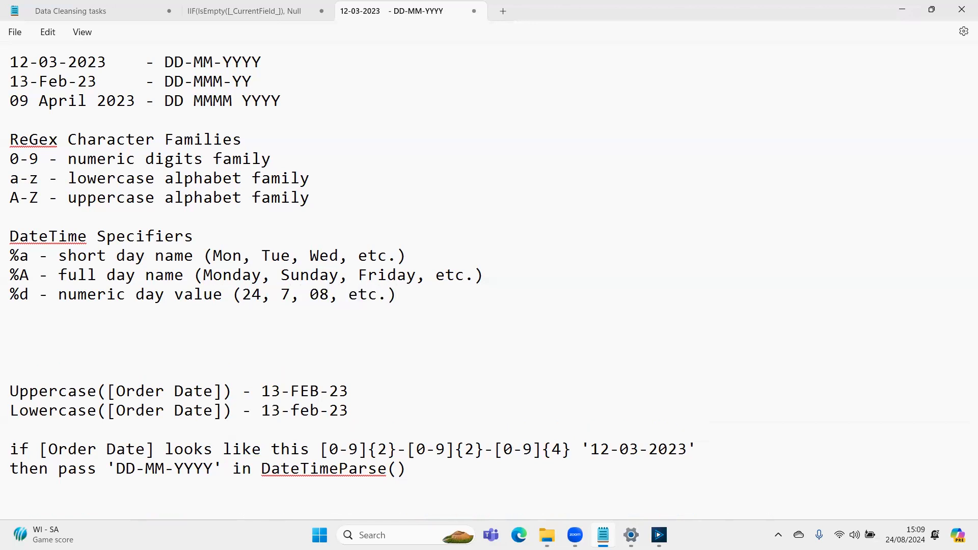
- Add the specifier '%b - short month name (Feb, Mar, May, Sep, etc.)' below the %d entry
type("%b - short month name (Feb, Mar, May, ")
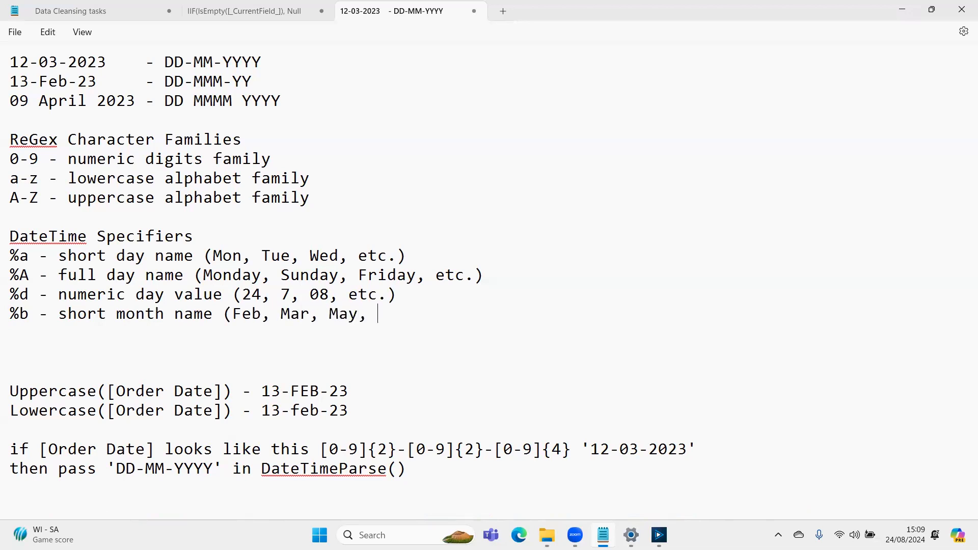
type("Sep, etc.)")
key("Return")
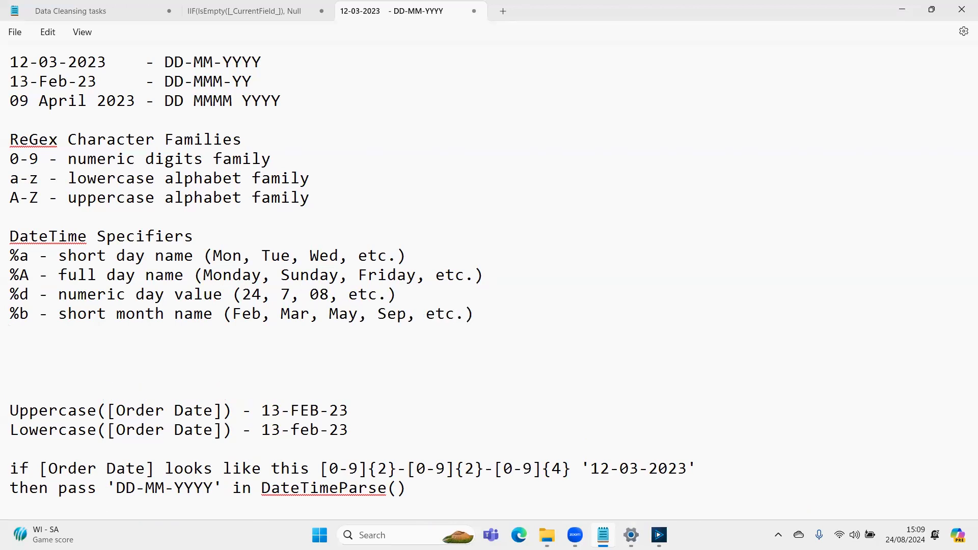
- Add the specifier '%B - full month name (June, July, August, etc.)' below the %b entry
type("%B - full month name")
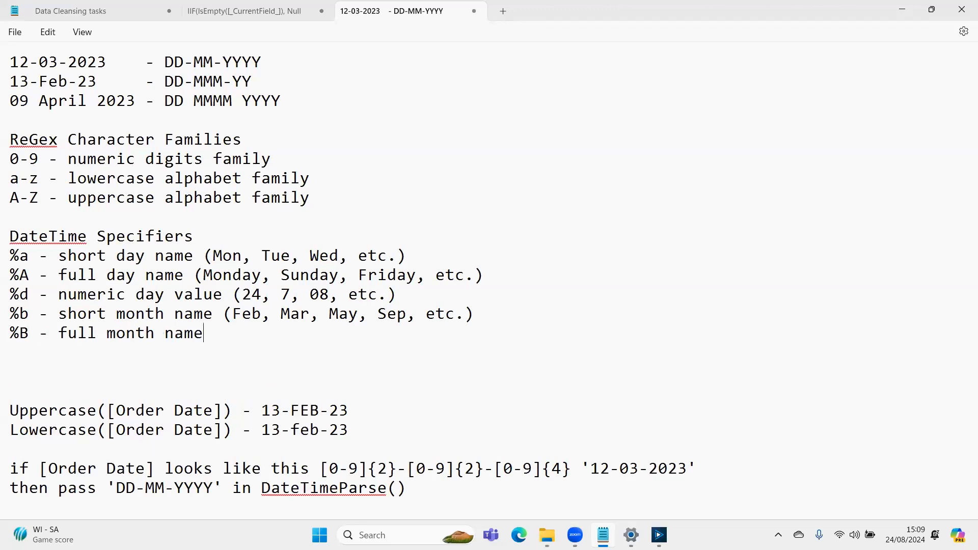
type(" (June, July,")
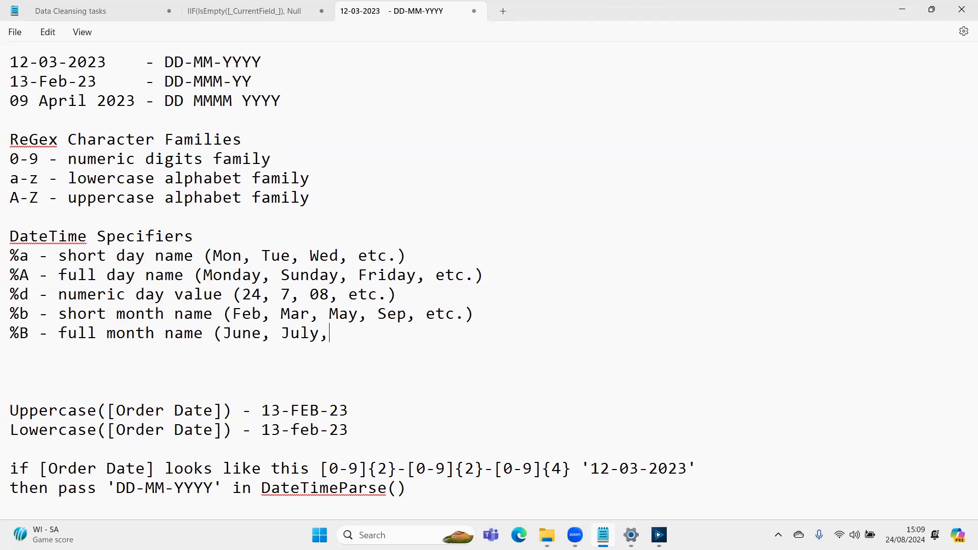
type(" August, ")
type("etc.)")
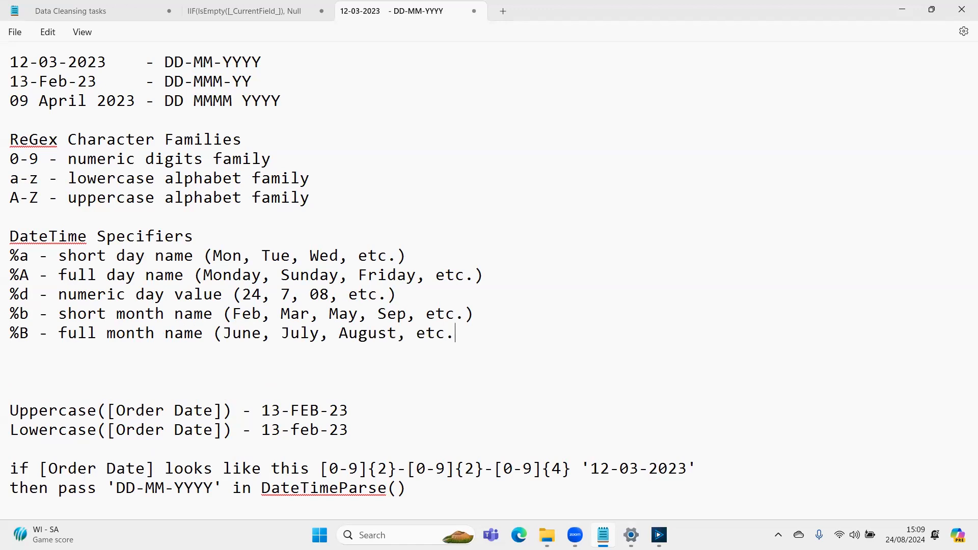
key("Return")
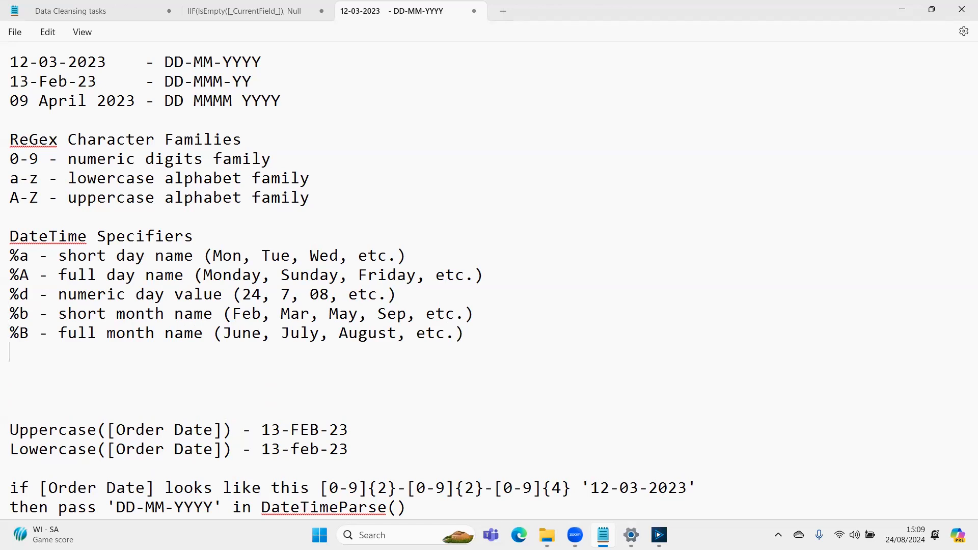
- Add the time specifiers '%H - hours' and '%M - minutes' on separate lines below the %B entry
type("%H - 15")
key("Return")
type("%")
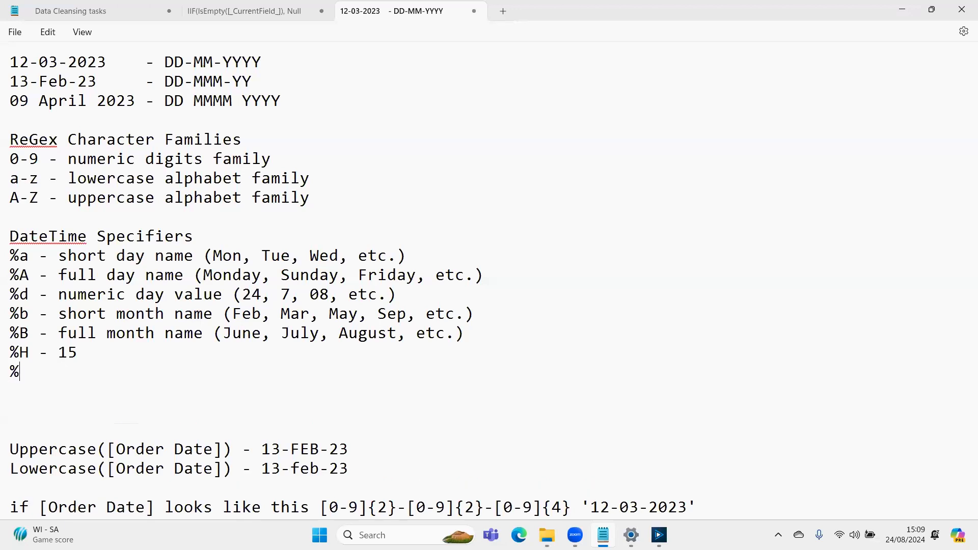
type("M -")
key("Up")
key("shift+End")
type("hours")
key("Down")
type("minutes")
key("BackSpace")
type("es")
key("Return")
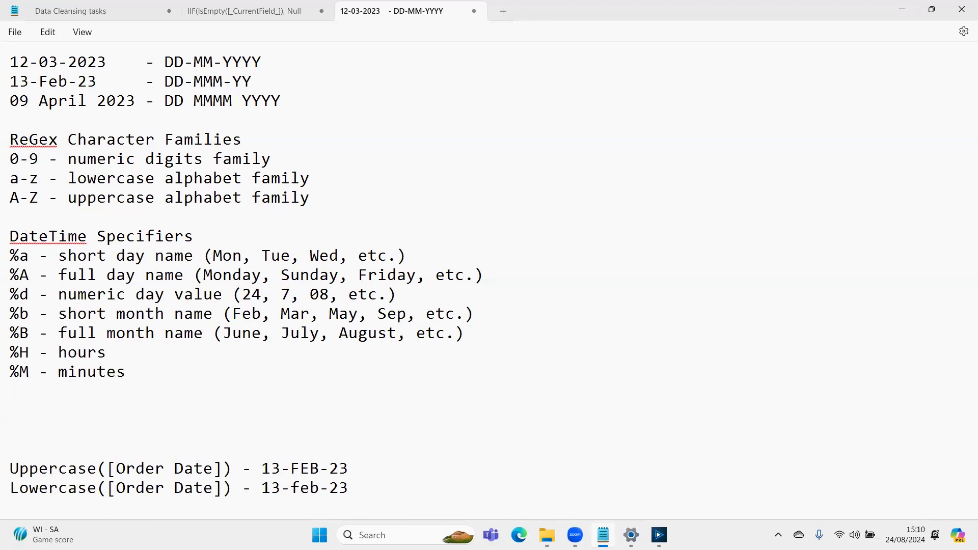
- Add the specifier '%m - numeric month value' below the %M entry
type("%m - numeri")
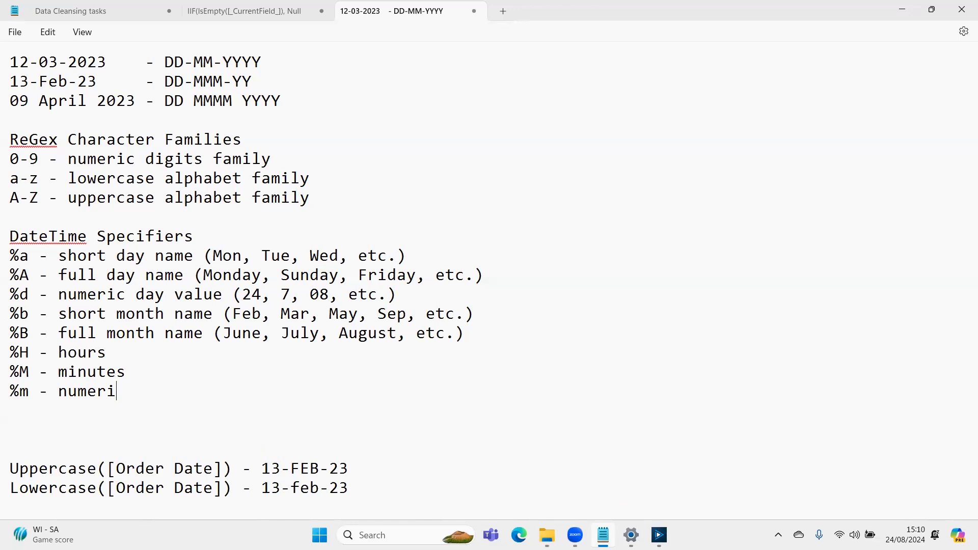
type("c month name")
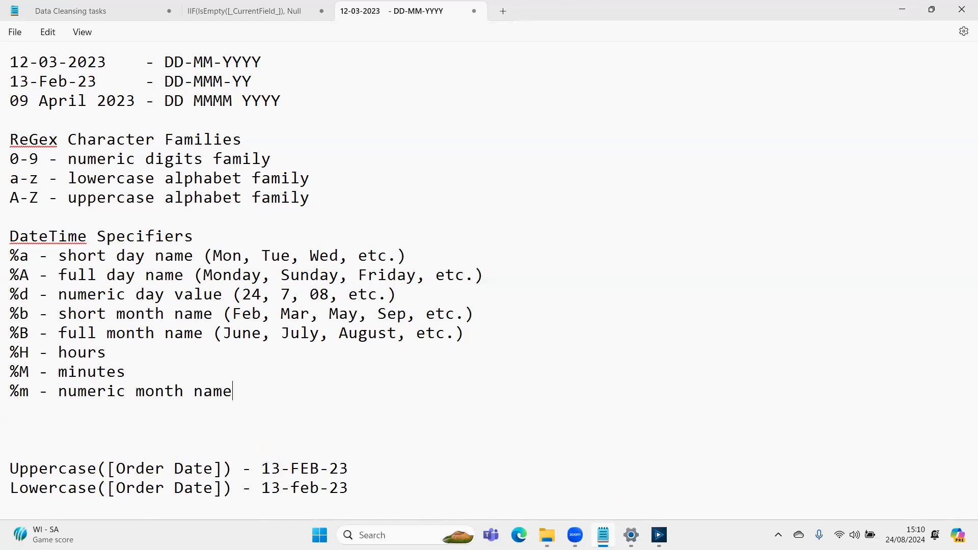
key("BackSpace")
key("BackSpace")
key("BackSpace")
key("BackSpace")
type("valye")
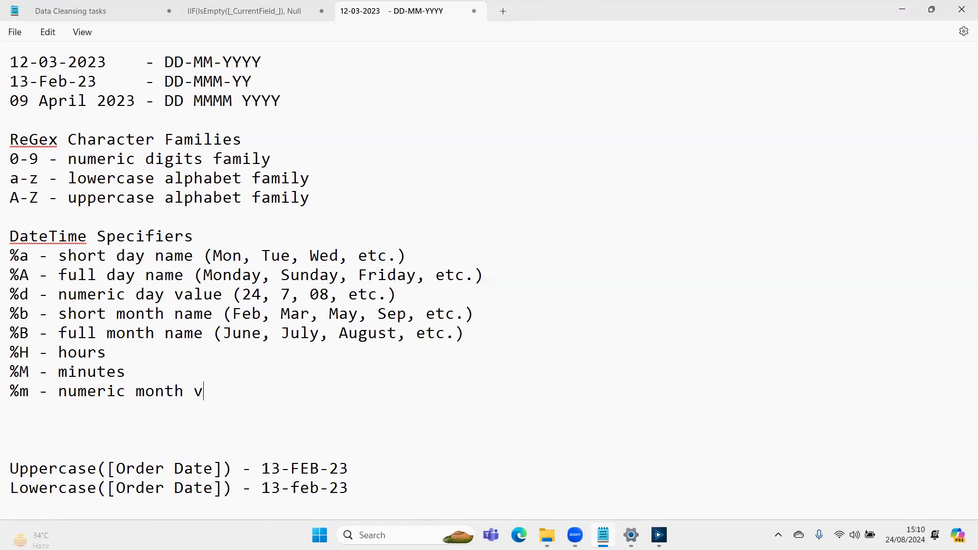
key("BackSpace")
key("BackSpace")
type("ue")
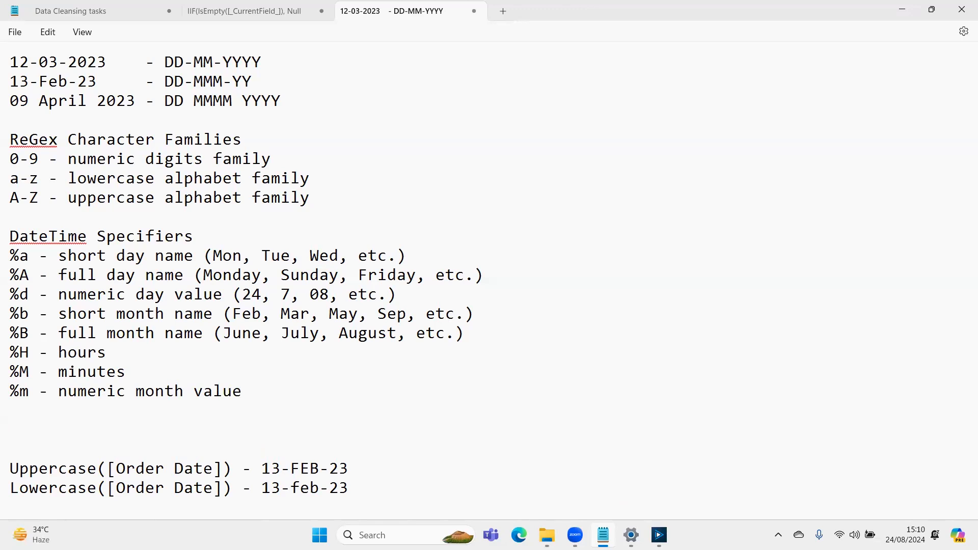
- Review the DateTime specifier list from %a to %m, highlighting the whole list and the %a and %A codes
key("Up")
key("Up")
key("Up")
key("Up")
key("Up")
key("Up")
key("Up")
key("Up")
key("Right")
key("shift+Down")
key("shift+Down")
key("shift+Down")
key("shift+Down")
key("shift+Down")
key("shift+Down")
key("shift+Down")
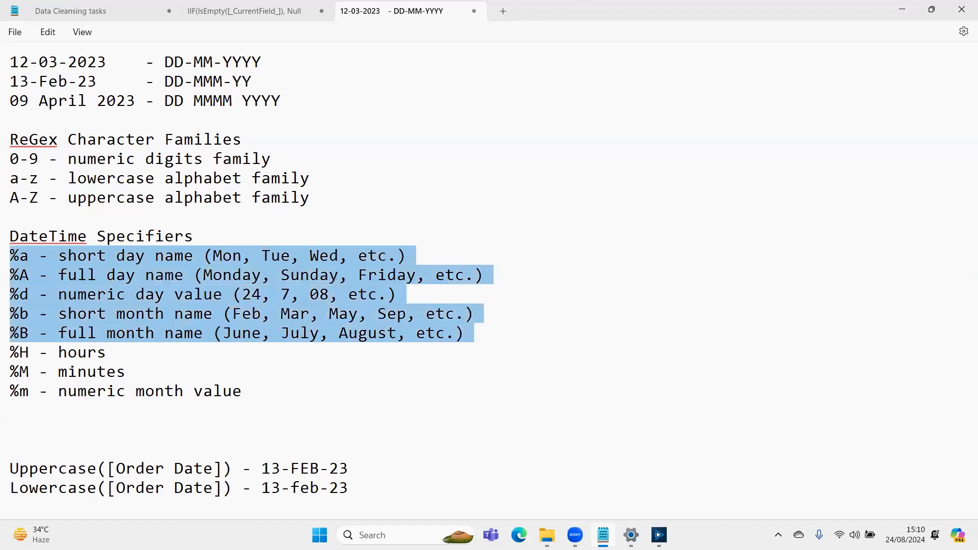
key("shift+Down")
key("shift+Left")
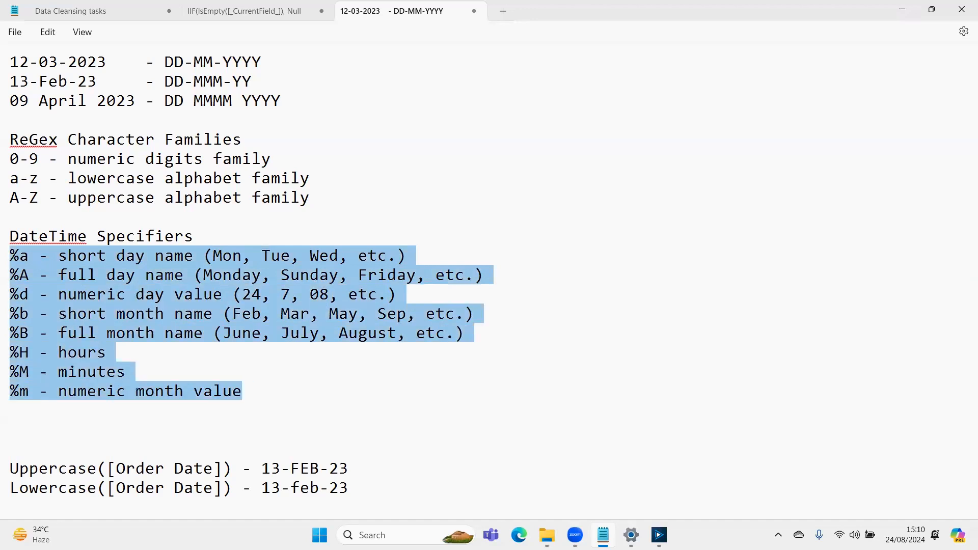
key("Left")
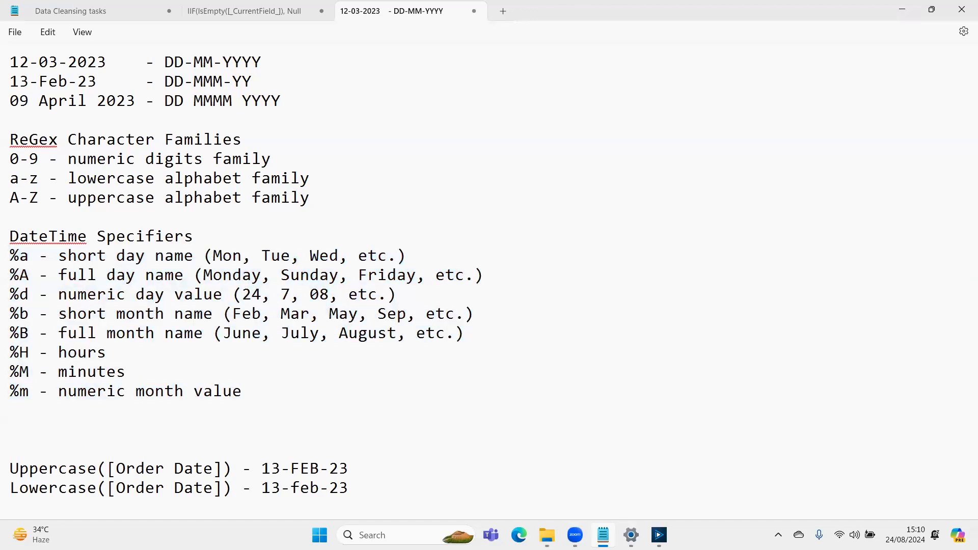
key("shift+Down")
key("Left")
key("shift+Right")
key("shift+Right")
key("shift+Right")
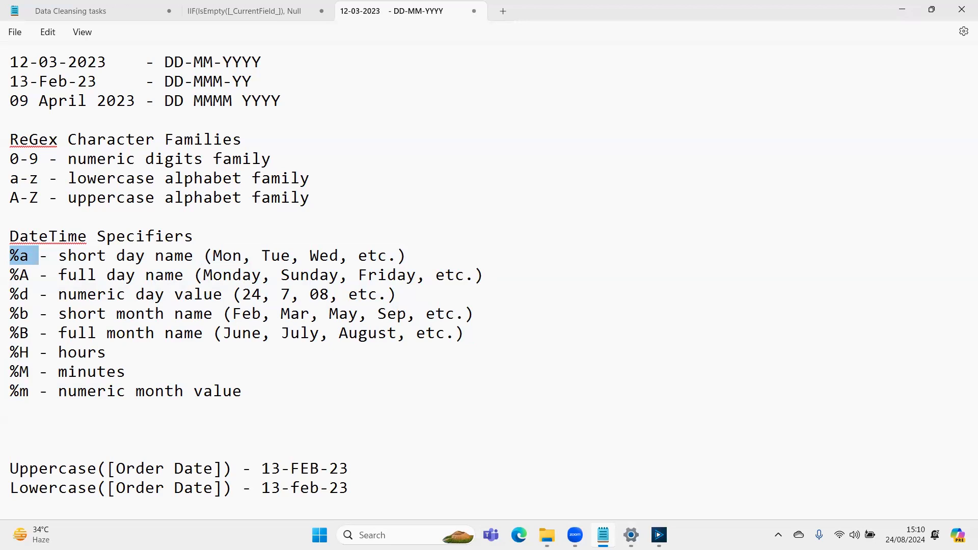
key("Down")
key("Left")
key("shift+Left")
key("shift+Left")
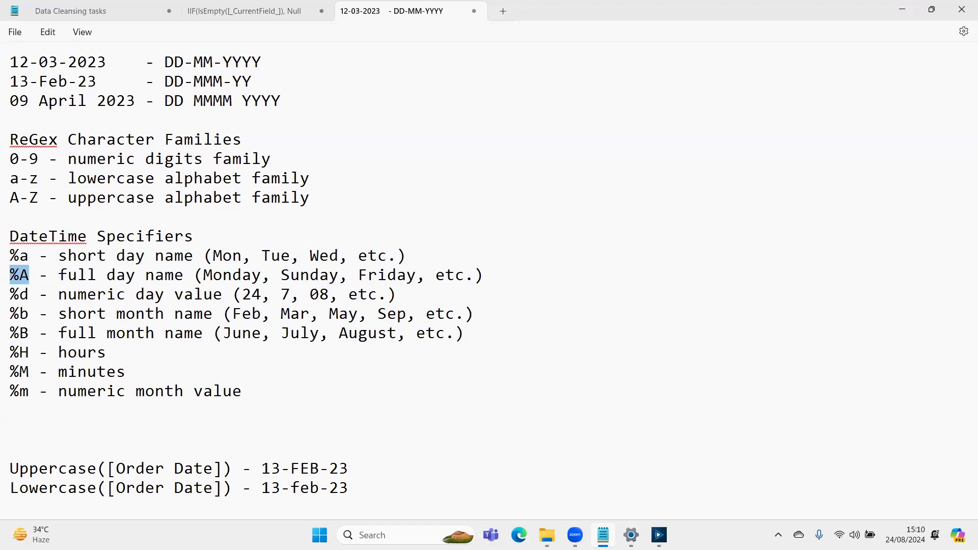
- Examine the Order Date pattern rules and their DateTimeParse formats below the specifier list
key("Left")
key("Down")
key("Down")
key("Down")
key("Down")
key("Down")
key("Down")
key("Down")
key("Down")
key("Down")
key("Down")
key("Down")
key("Down")
key("Down")
key("Down")
key("Down")
key("Down")
key("Down")
key("Down")
key("Down")
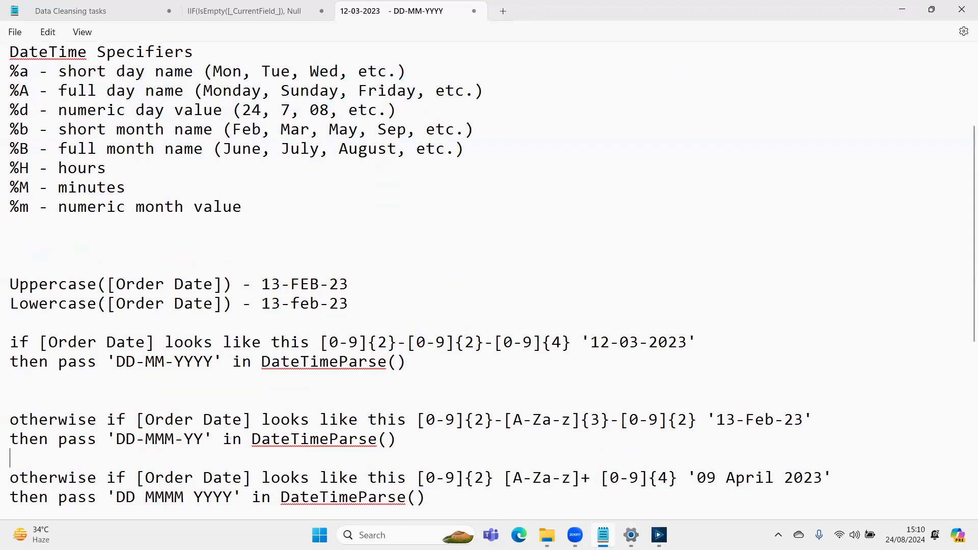
key("Up")
key("Up")
key("Up")
key("Right")
key("Right")
key("Right")
key("Right")
key("Right")
key("Right")
key("Right")
key("Left")
key("Left")
key("Right")
key("Right")
key("Right")
key("Right")
key("Right")
key("Right")
key("Right")
key("Right")
key("Left")
key("Left")
key("Right")
key("Right")
key("Right")
key("Right")
key("Right")
key("Right")
key("Right")
key("Right")
key("Right")
key("Right")
key("Right")
key("Right")
- Replace DD with the %d specifier in the DateTimeParse format of the '12-03-2023' rule
left_click_drag(320, 342, 397, 347)
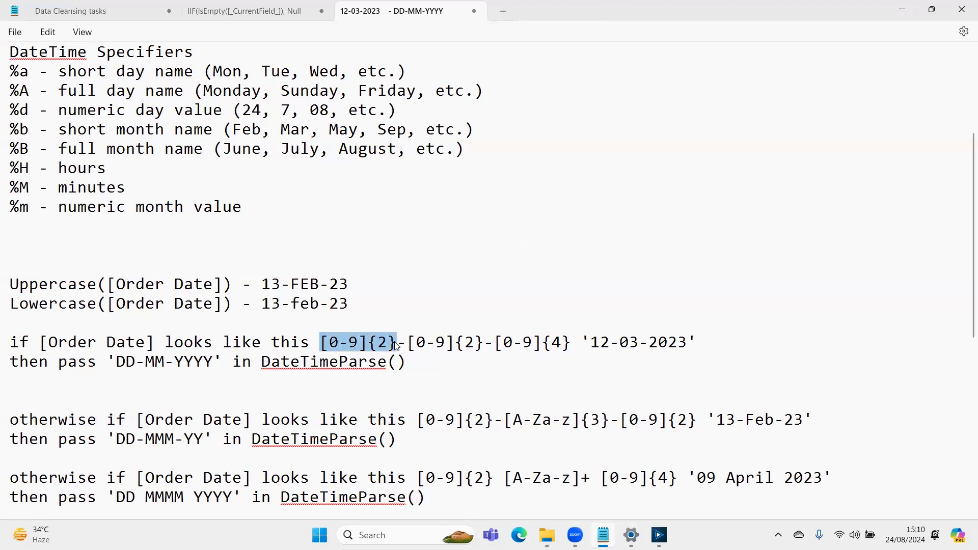
left_click_drag(13, 109, 28, 116)
key("ctrl+c")
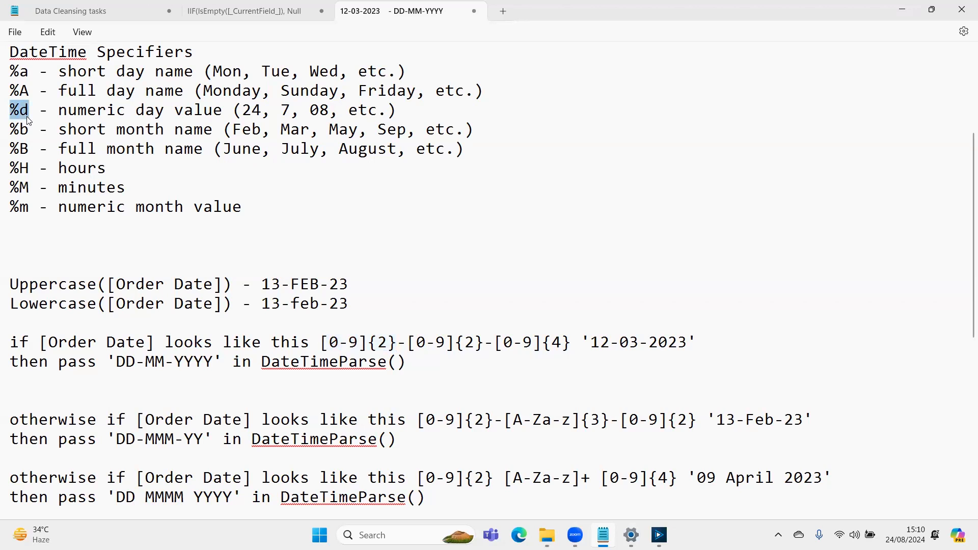
left_click(122, 363)
left_click_drag(122, 362, 135, 362)
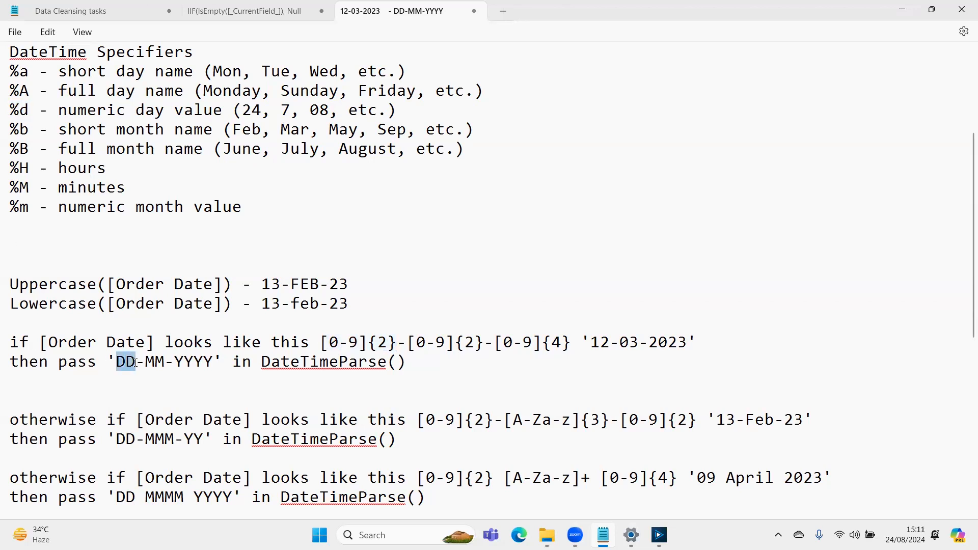
key("ctrl+v")
- Replace MM with the %m specifier in the DateTimeParse format of the '12-03-2023' rule
left_click_drag(408, 342, 486, 343)
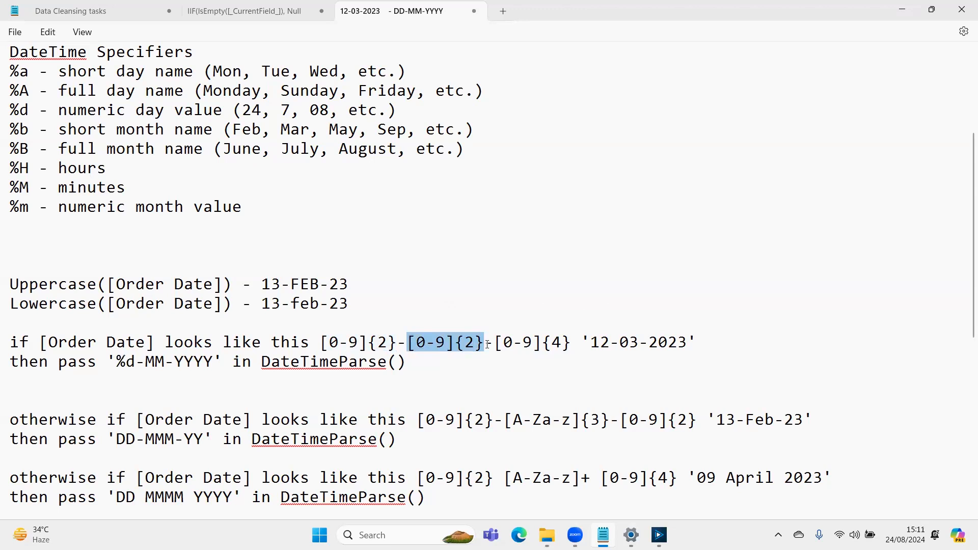
triple_click(13, 208)
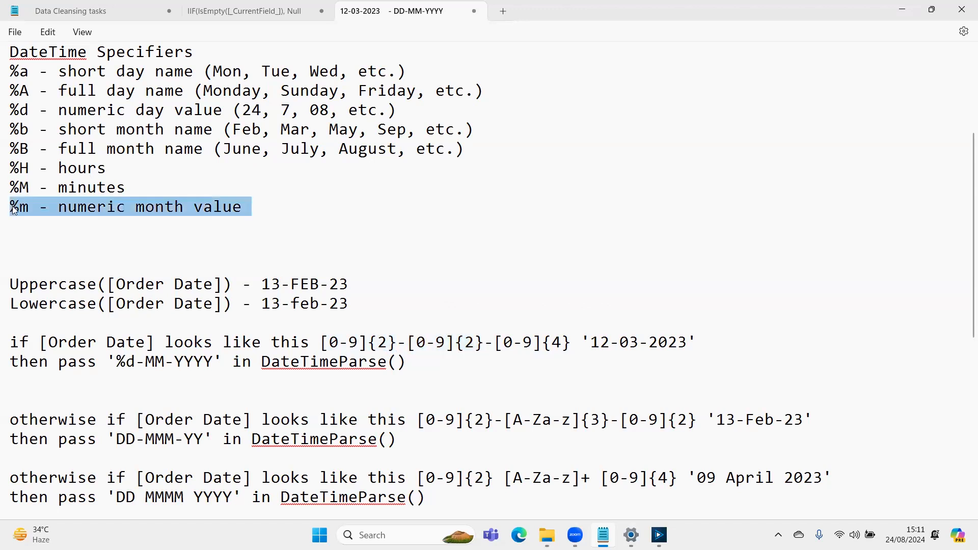
left_click(15, 209)
left_click_drag(29, 207, 11, 205)
key("ctrl+c")
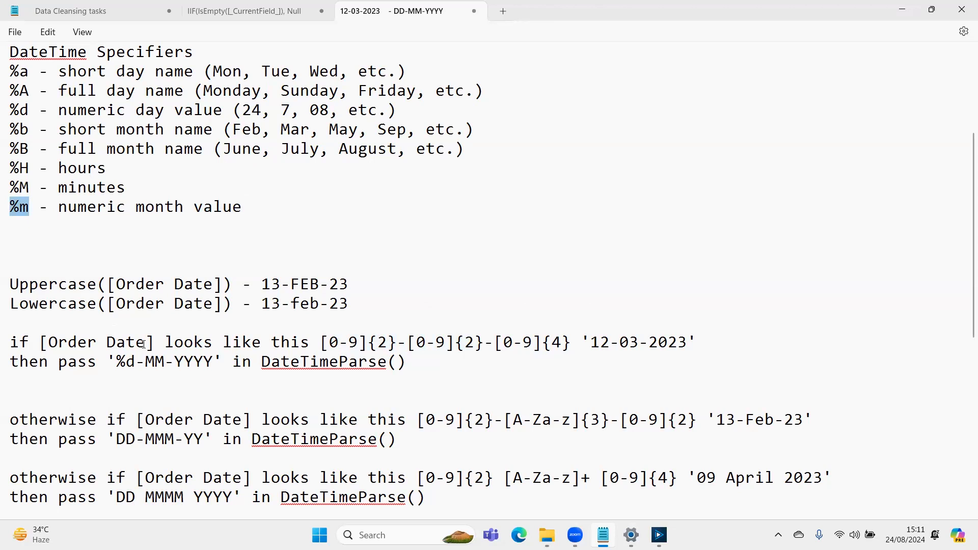
left_click(147, 362)
left_click_drag(157, 362, 165, 362)
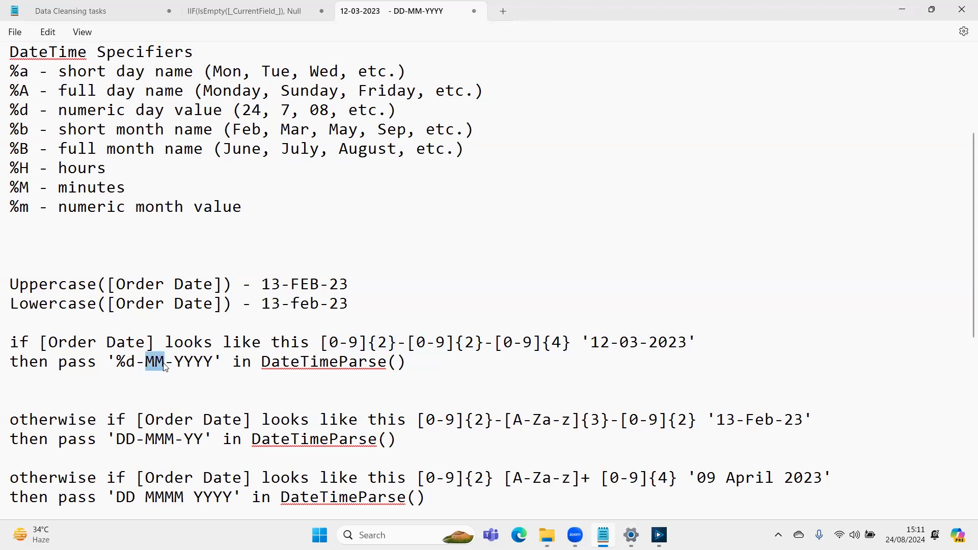
key("ctrl+v")
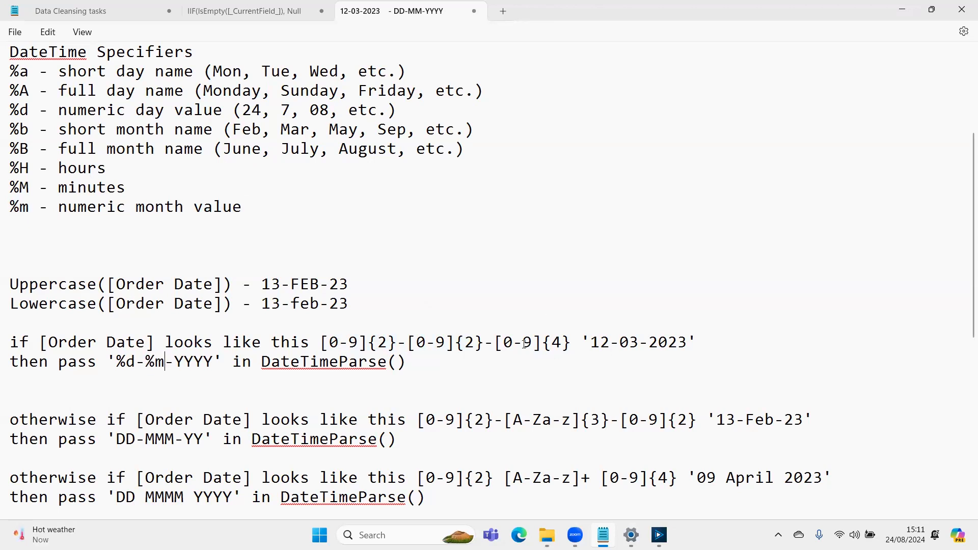
- Add the specifier '%y - short year value (24, 23, etc)' below the %m entry
left_click_drag(498, 342, 573, 343)
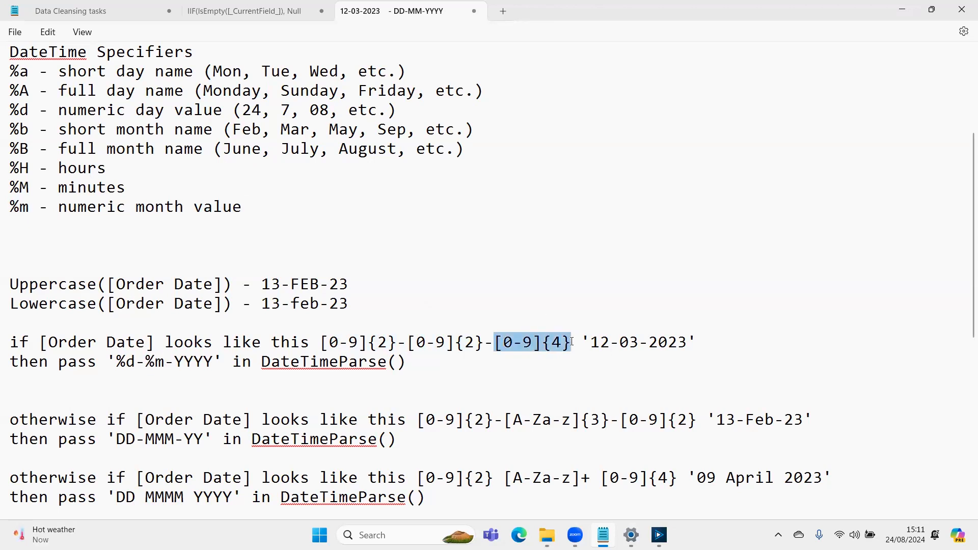
left_click(287, 214)
key("Return")
type("%")
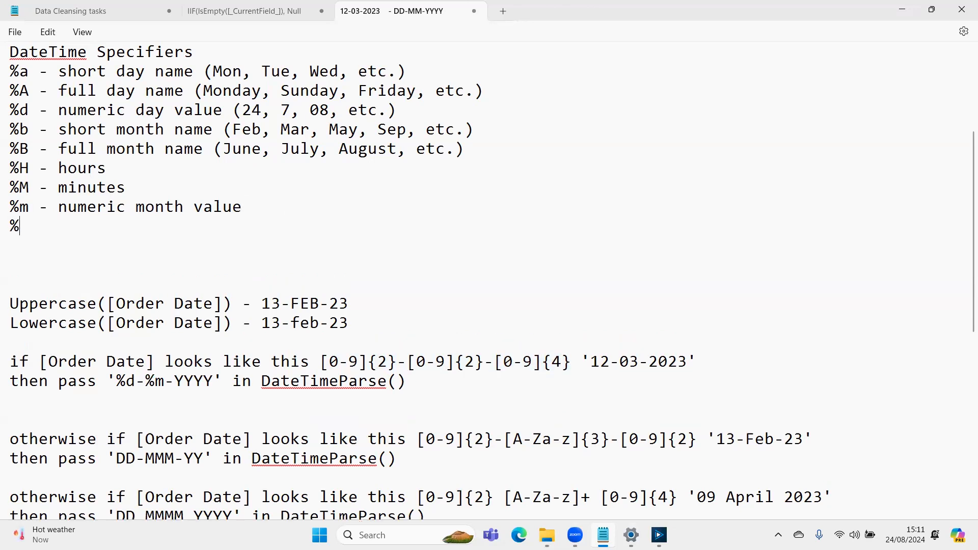
type("y - s")
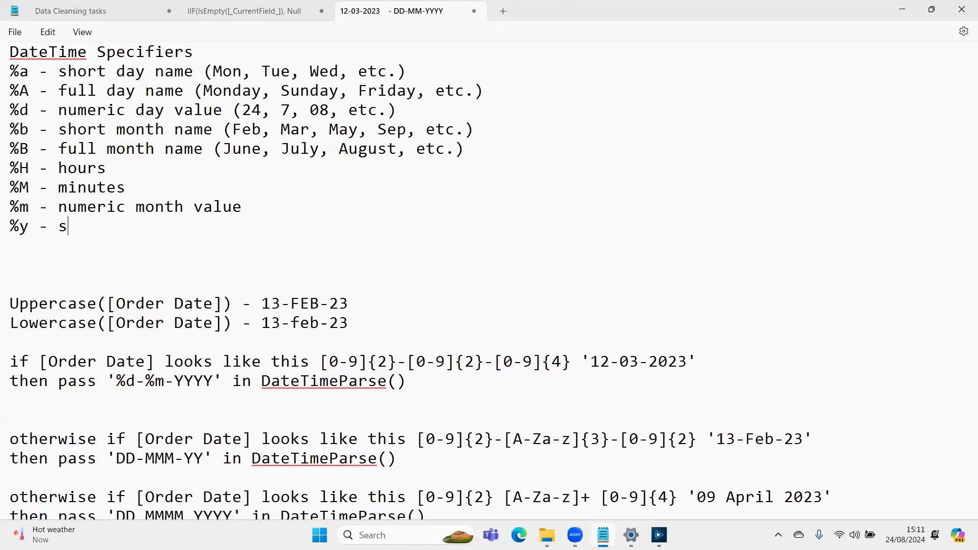
type("hort year value ")
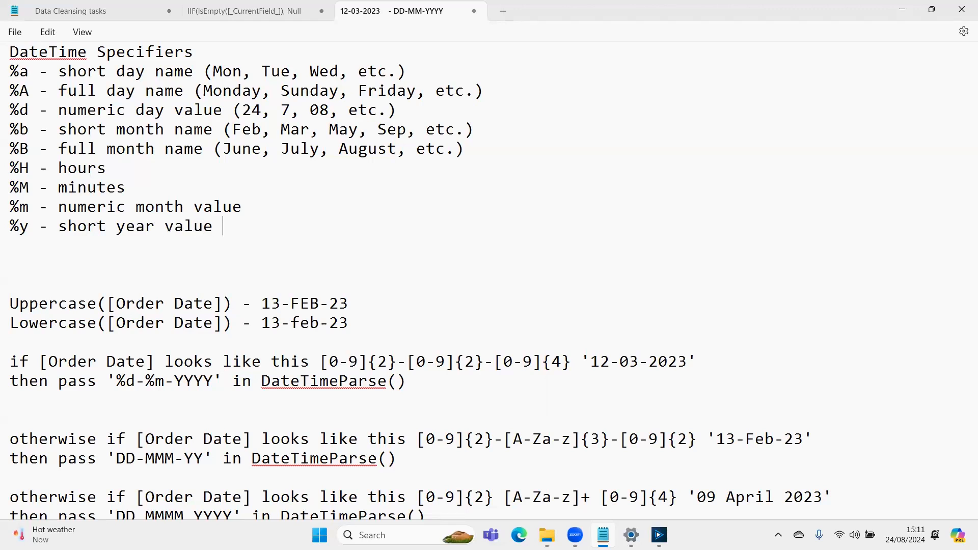
type("(24, 23, etc)")
key("Return")
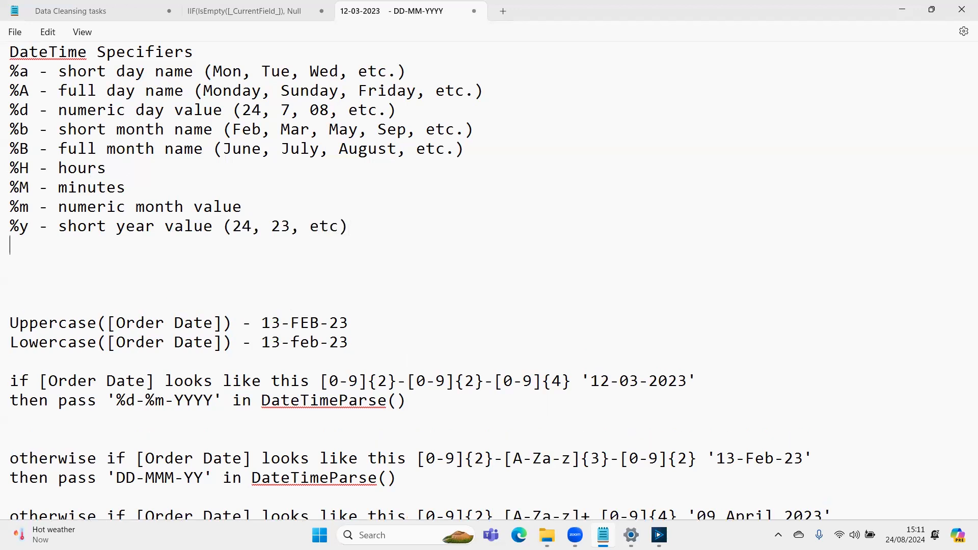
- Add the specifier '%Y - full year value (2024, 2023, etc)' below the %y entry
type("%Y - full year v")
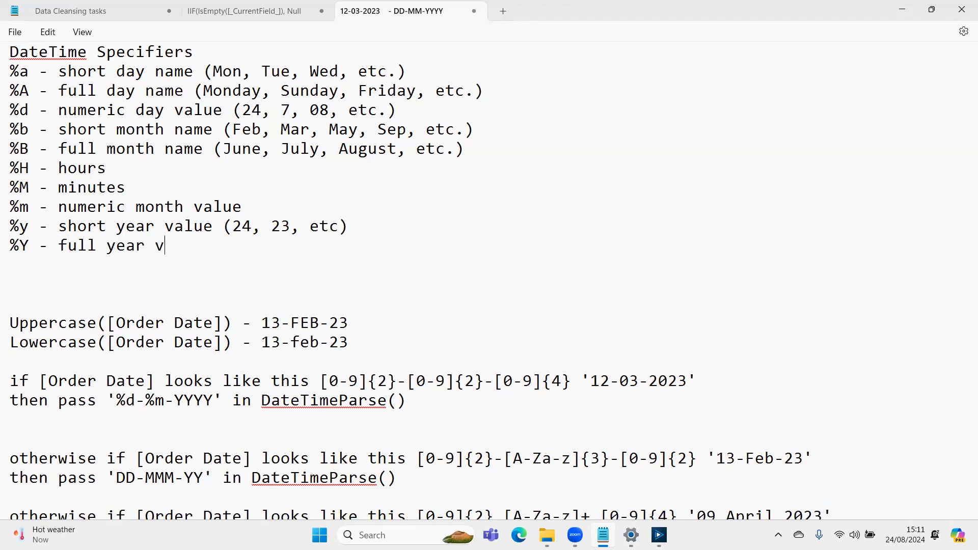
type("alue (2024m")
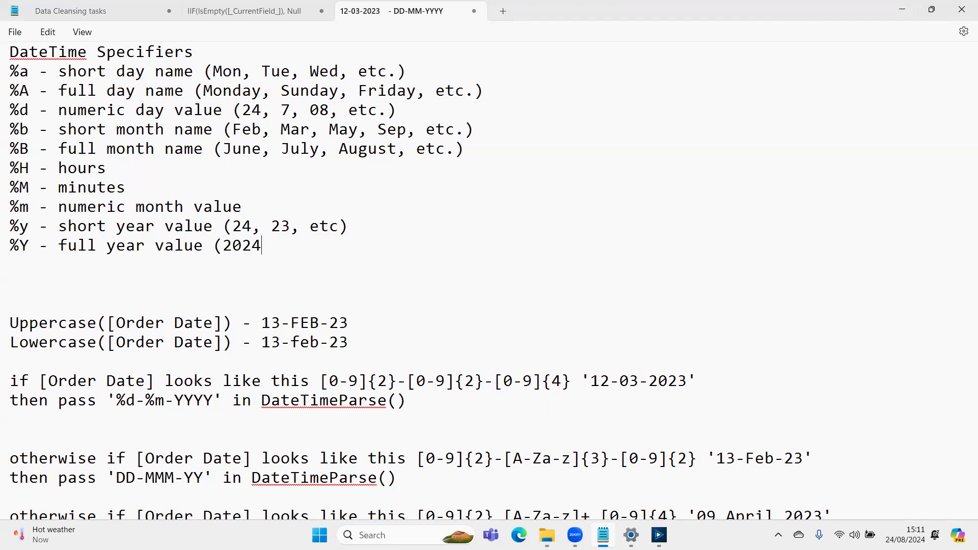
key("BackSpace")
key("BackSpace")
type(", 2023, etc)")
key("Down")
key("Down")
key("Down")
key("Down")
key("Down")
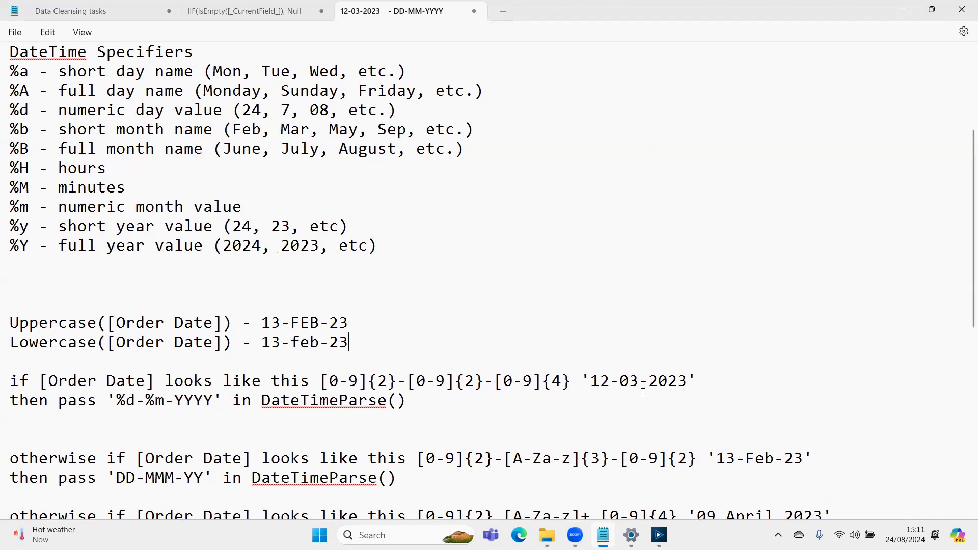
- Replace YYYY with the %Y specifier in the DateTimeParse format of the '12-03-2023' rule
left_click_drag(10, 247, 25, 251)
left_click_drag(174, 400, 198, 400)
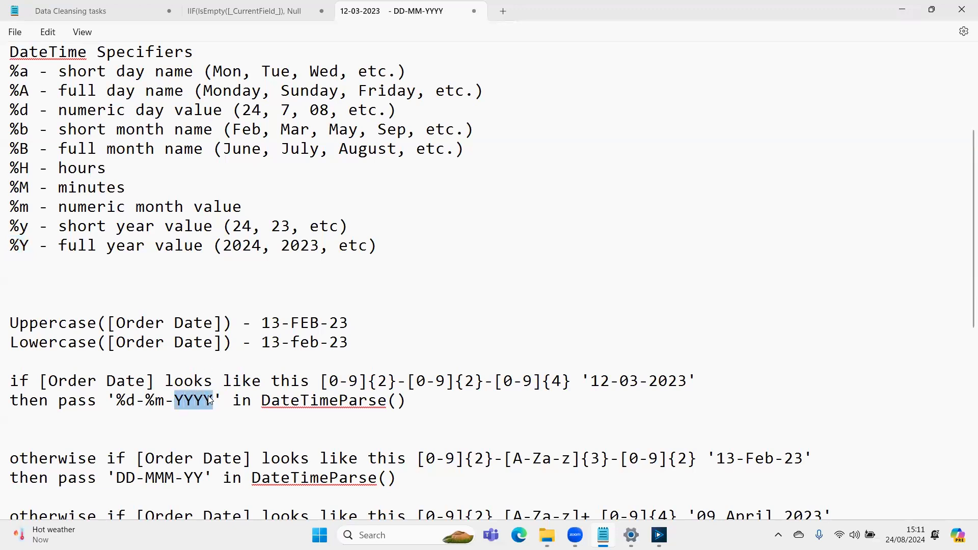
type("%Y")
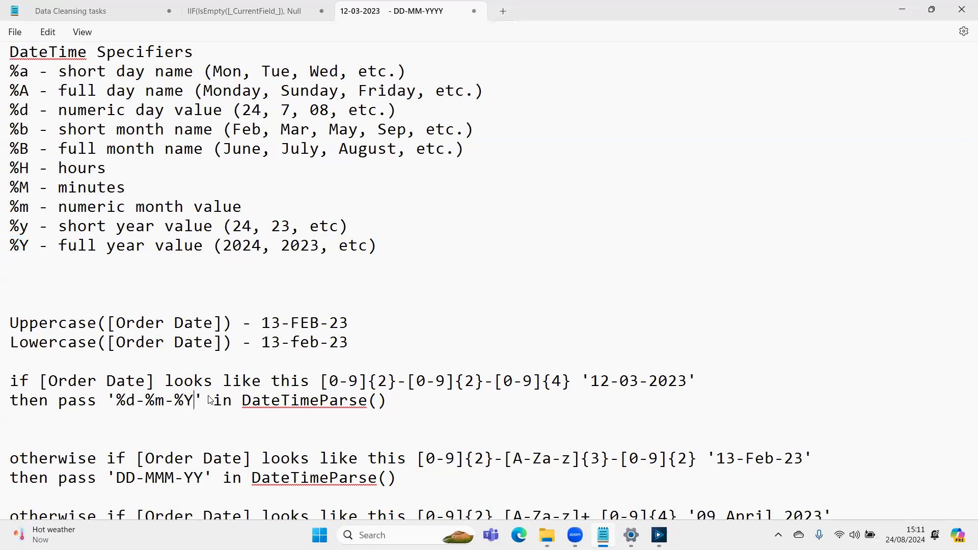
left_click_drag(319, 381, 581, 390)
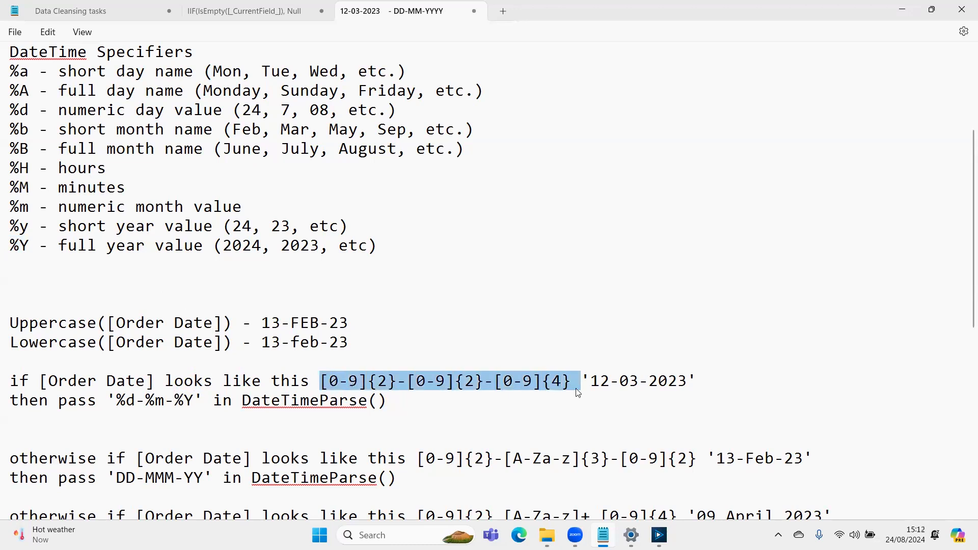
left_click_drag(107, 401, 199, 400)
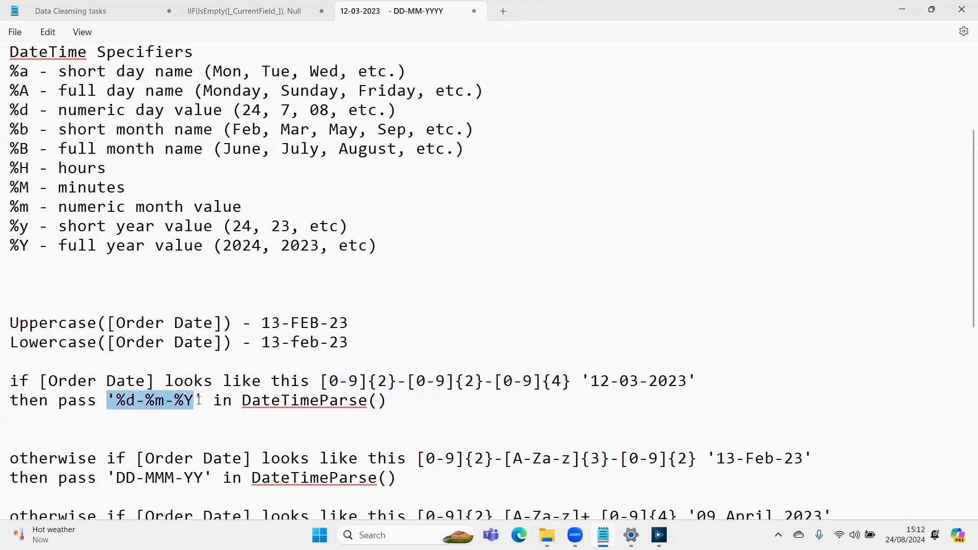
- Replace DD with %d and MMM with %b in the DateTimeParse format of the '13-Feb-23' rule
scroll(572, 367, "down", 2)
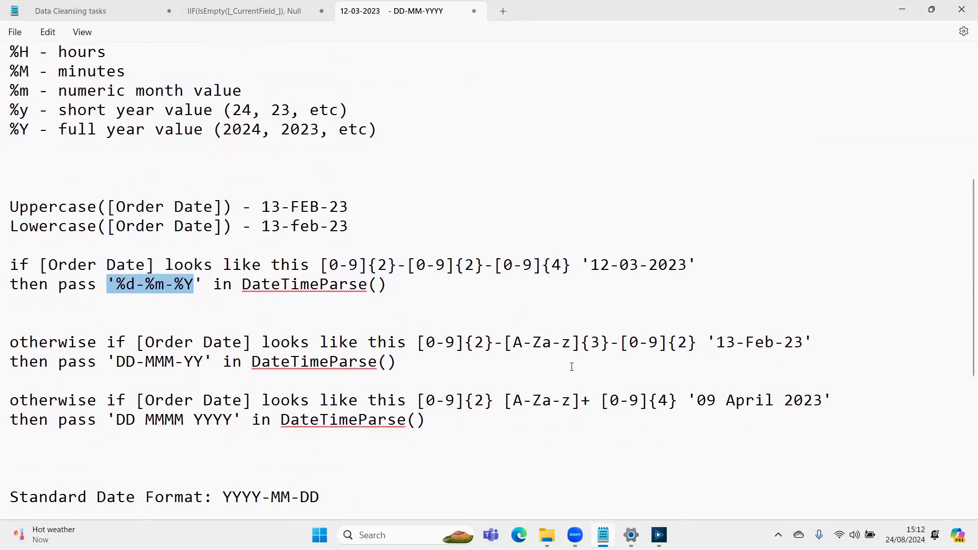
left_click_drag(416, 342, 697, 343)
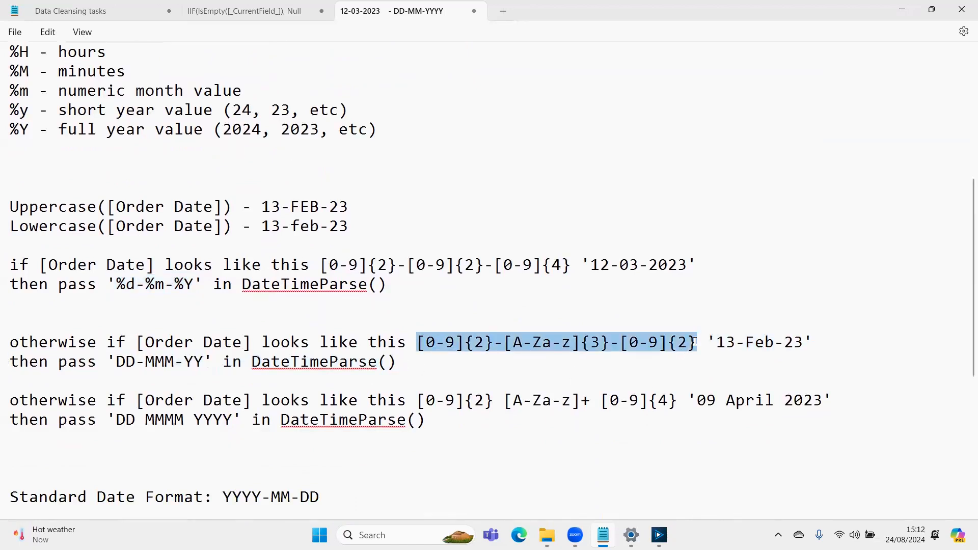
left_click_drag(117, 284, 146, 289)
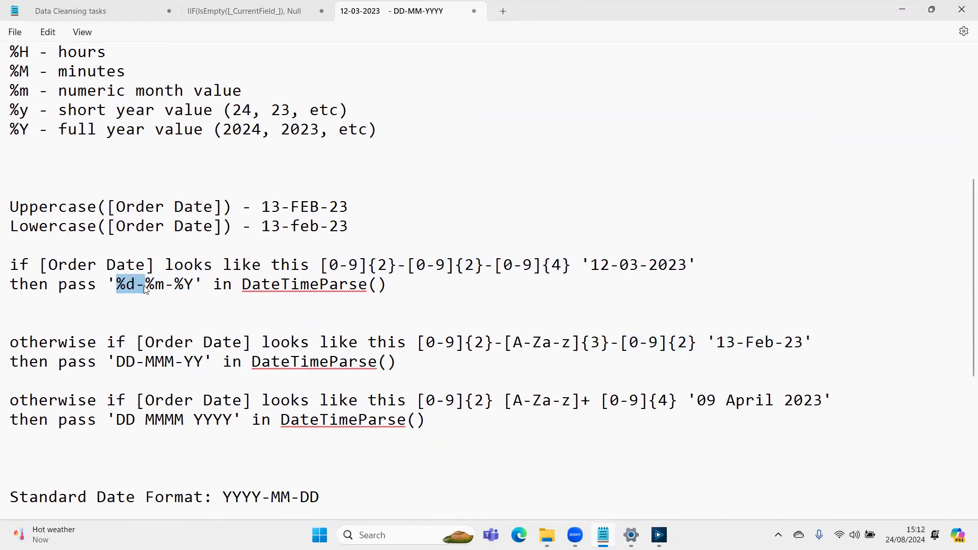
left_click_drag(117, 360, 144, 360)
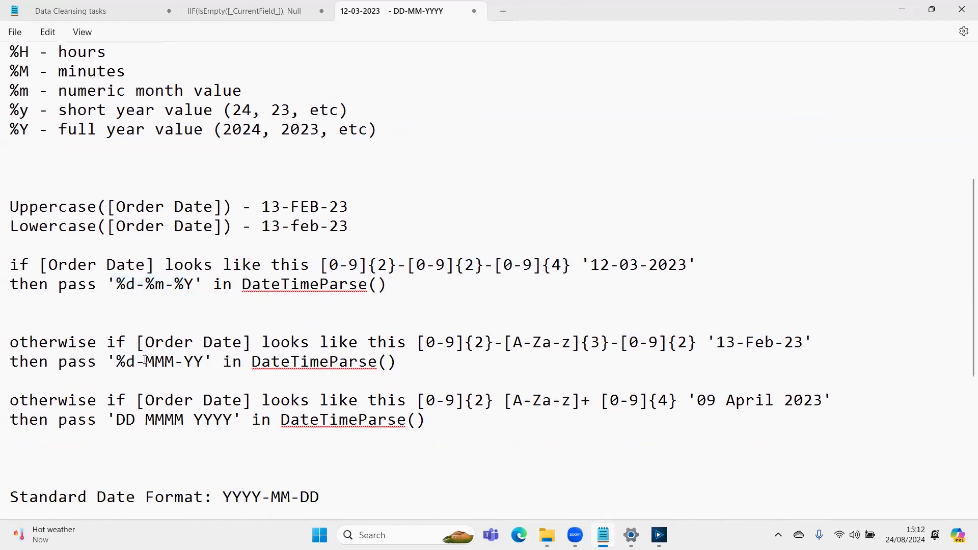
double_click(146, 360)
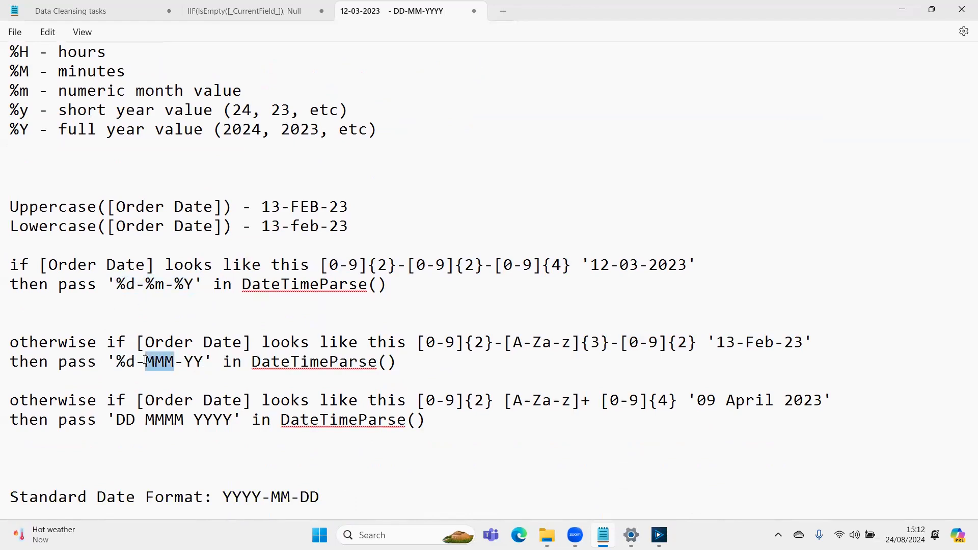
type("%b")
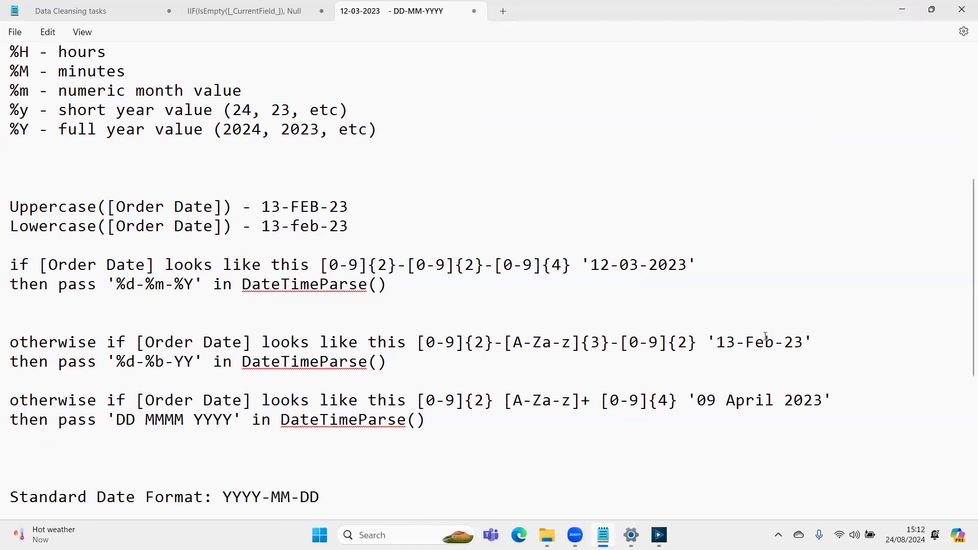
- Check the specifier list and replace YY with %y in the DateTimeParse format of the '13-Feb-23' rule
scroll(68, 88, "up", 2)
scroll(67, 88, "up", 1)
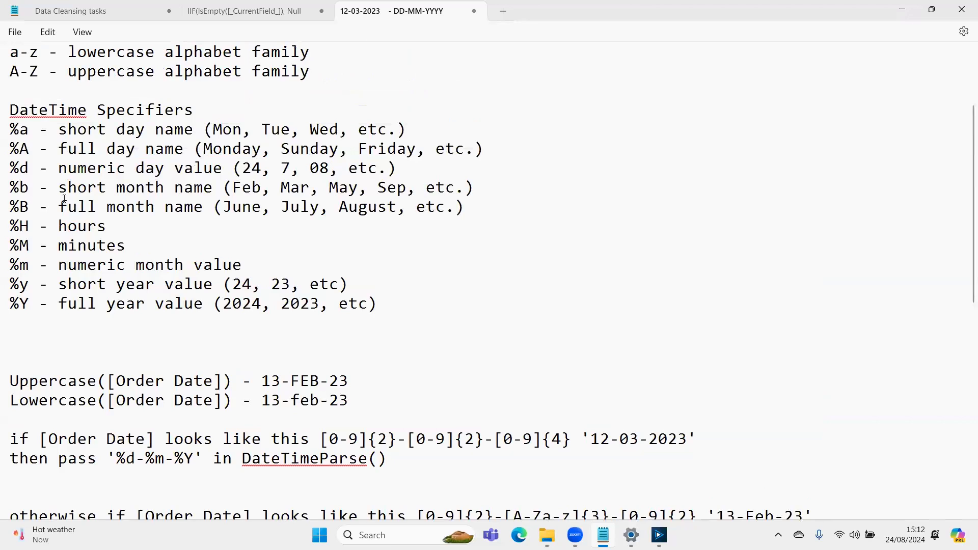
scroll(64, 199, "down", 3)
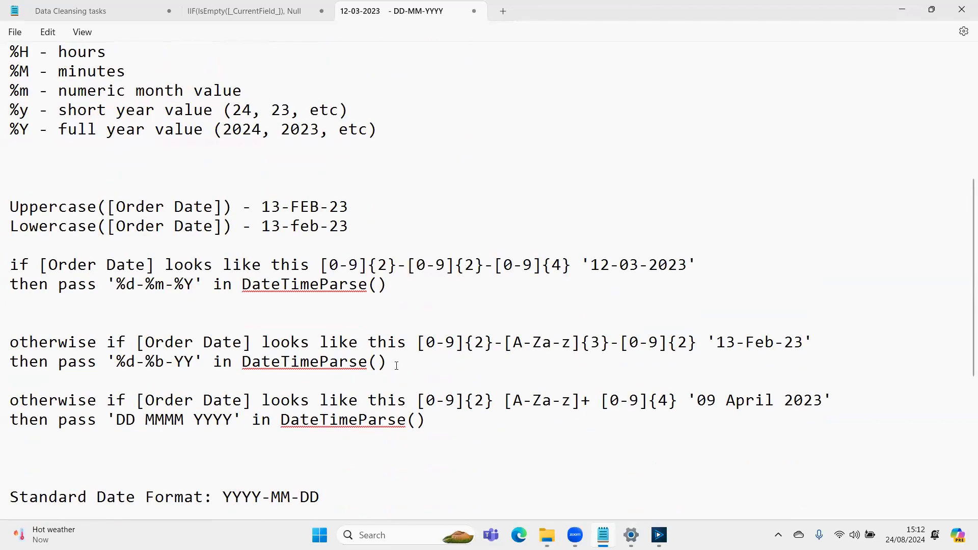
double_click(176, 362)
type("%y")
- Replace DD with %d and MMMM with %B in the DateTimeParse format of the '09 April 2023' rule
left_click_drag(417, 401, 679, 398)
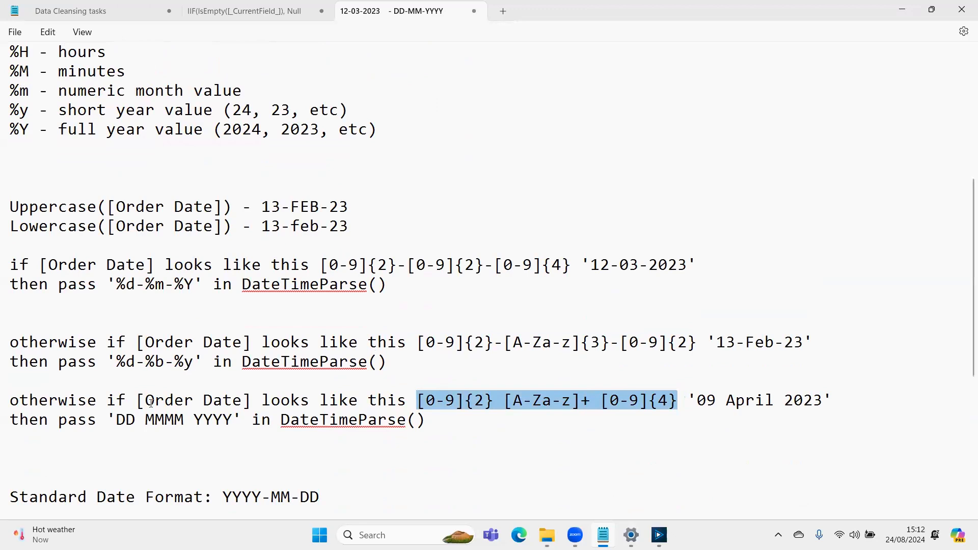
left_click(117, 419)
double_click(119, 420)
key("shift+Left")
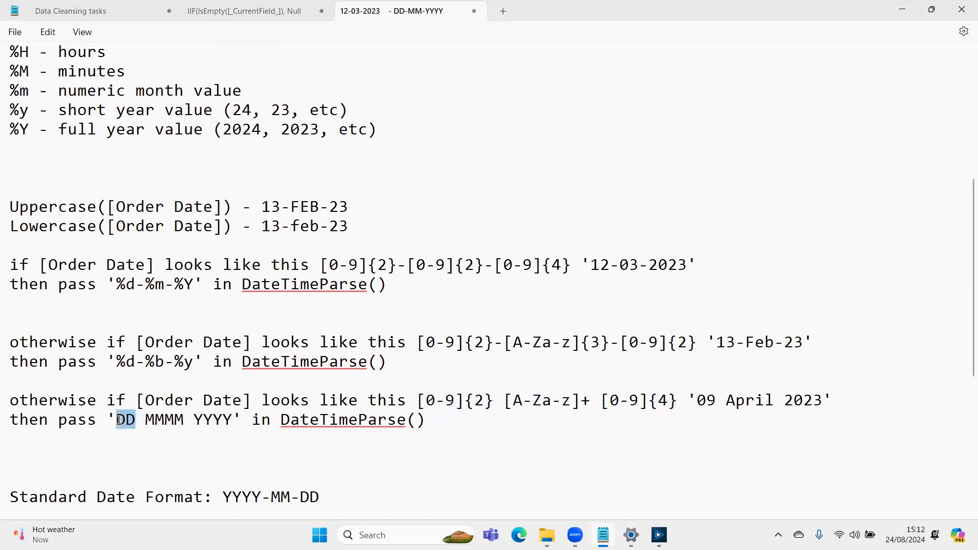
type("%d")
key("Right")
key("ctrl+shift+Right")
key("shift+Left")
type("%B")
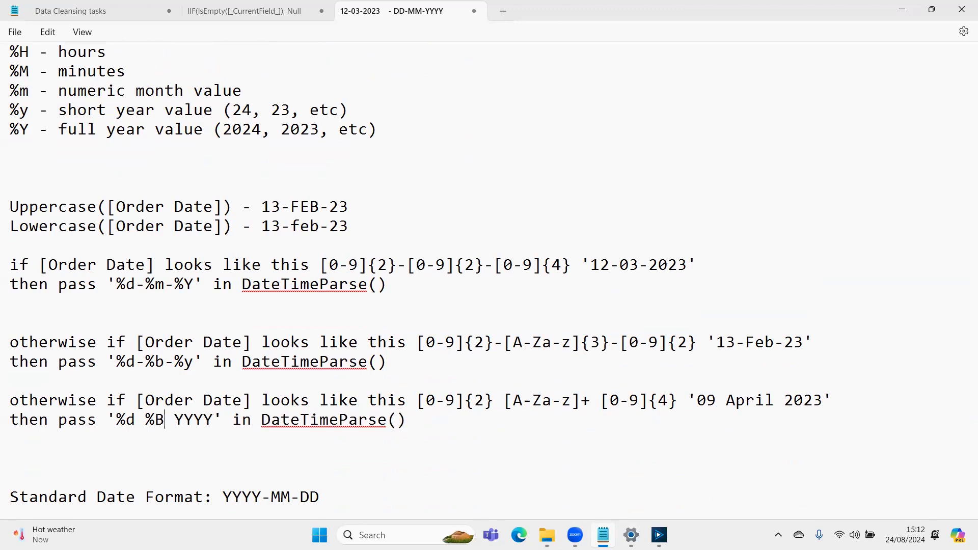
- Replace YYYY with %Y in the '09 April 2023' rule's format, and review the last two rules' patterns against their formats
key("ctrl+shift+Right")
key("shift+Left")
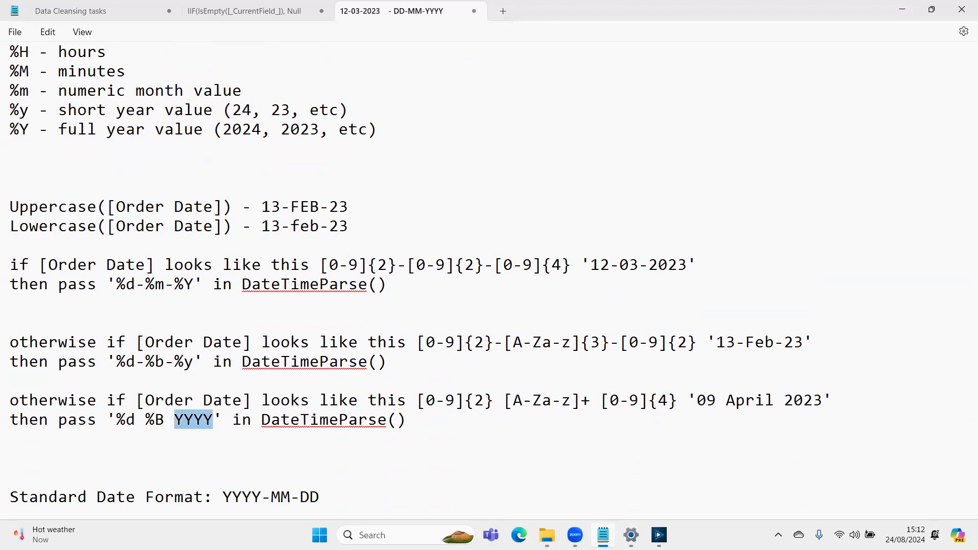
type("%Y")
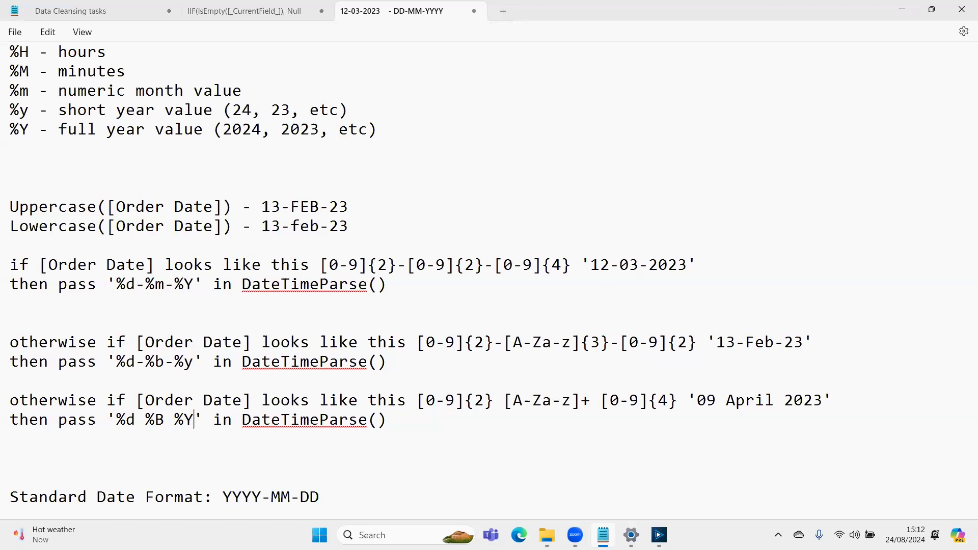
left_click_drag(417, 400, 679, 401)
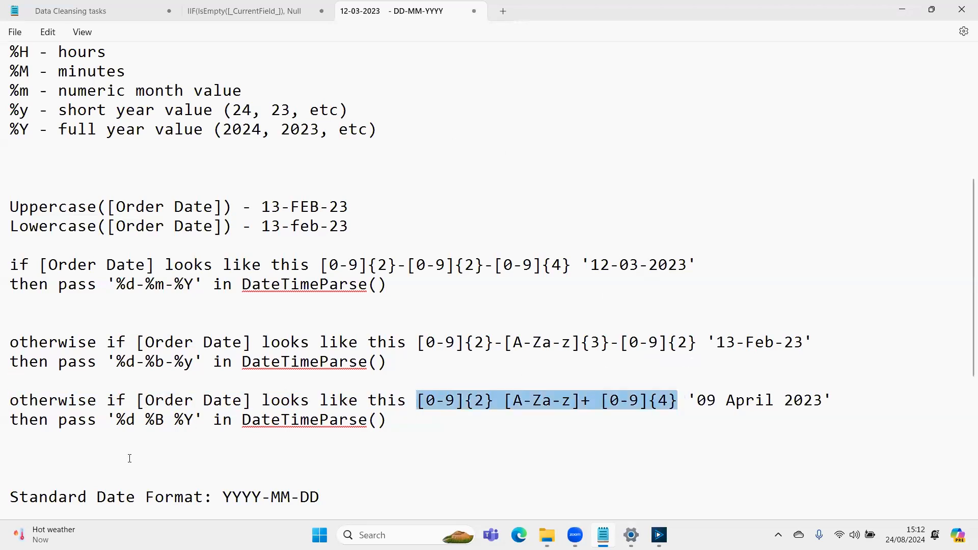
left_click_drag(117, 415, 184, 419)
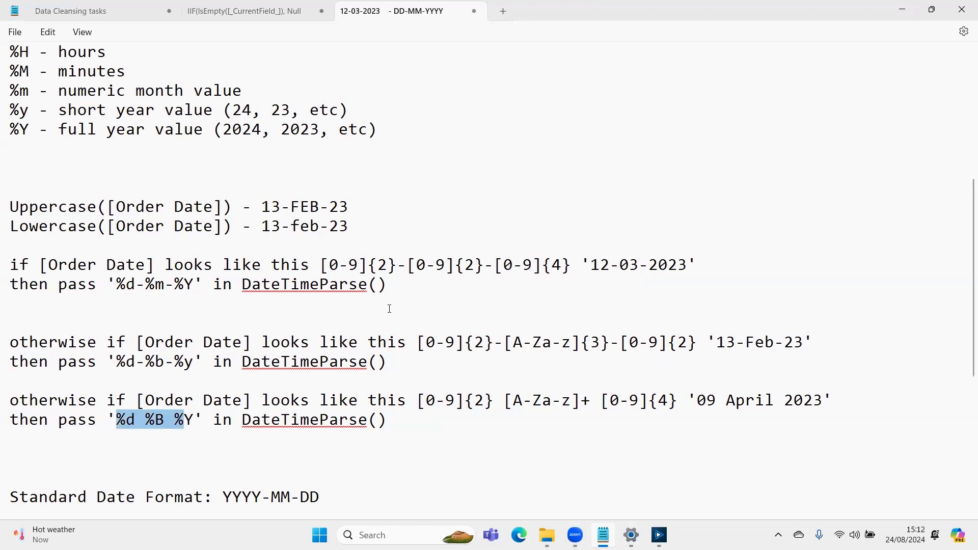
left_click_drag(420, 341, 708, 343)
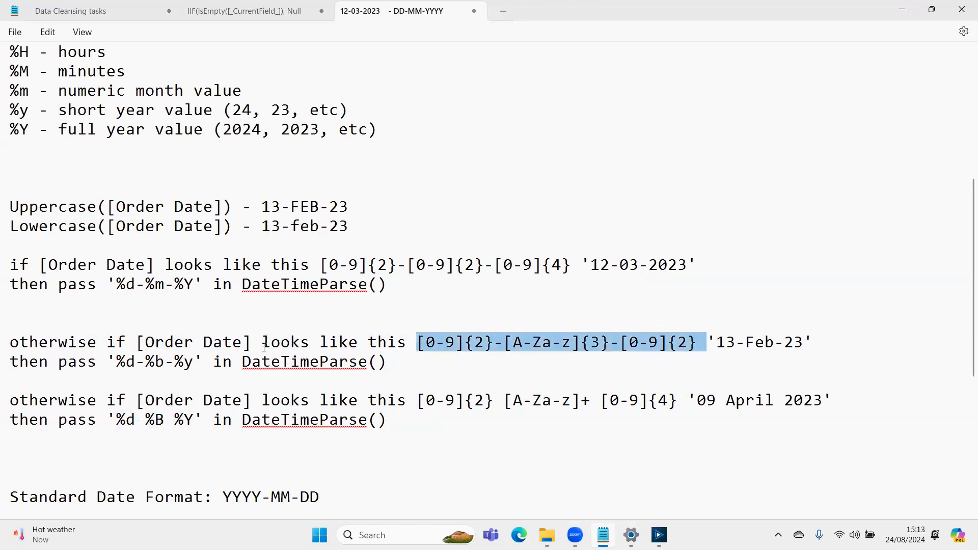
left_click_drag(117, 362, 176, 358)
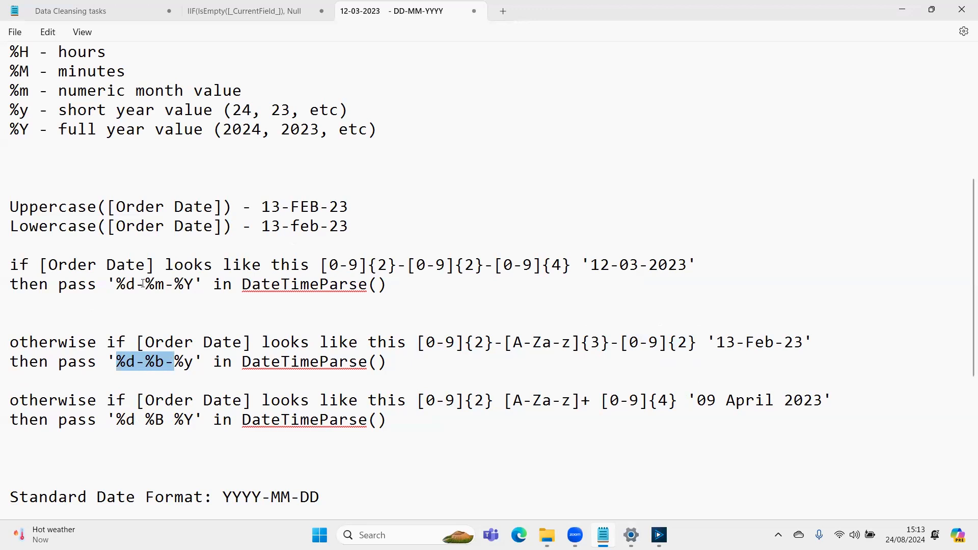
- Start a formula two lines below the '09 April 2023' rule with 'IF REGEX_Match()'
left_click(401, 427)
key("Return")
key("Return")
type("IF ")
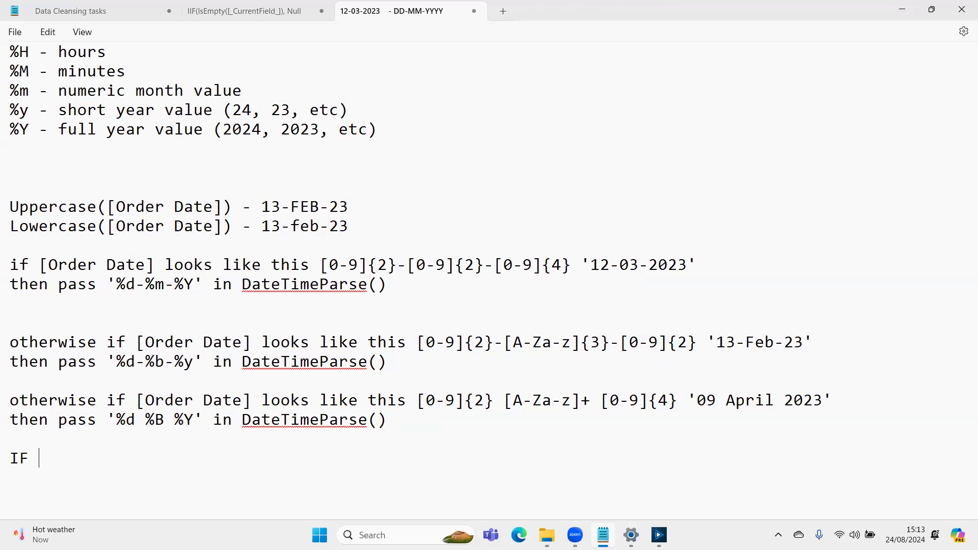
type("REGEX_Match()")
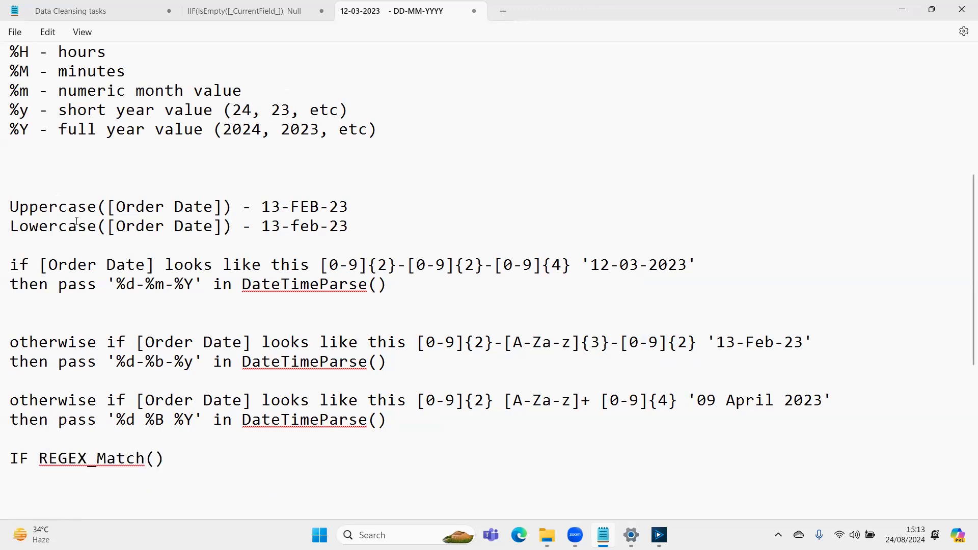
- Fill the REGEX_Match arguments with [Order Date] and the quoted pattern '[0-9]{2}-[0-9]{2}-[0-9]{4}' from the first rule
left_click_drag(108, 208, 219, 210)
key("ctrl+c")
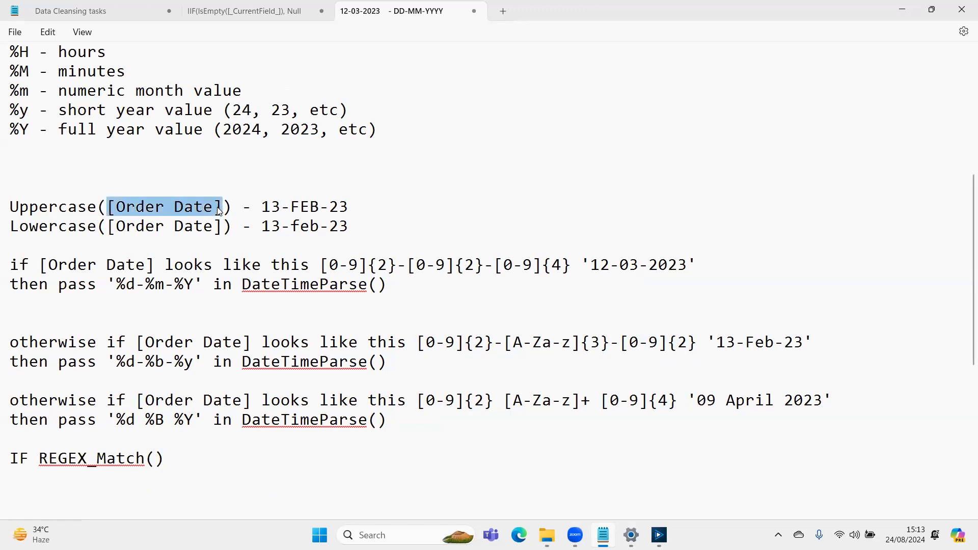
left_click(155, 459)
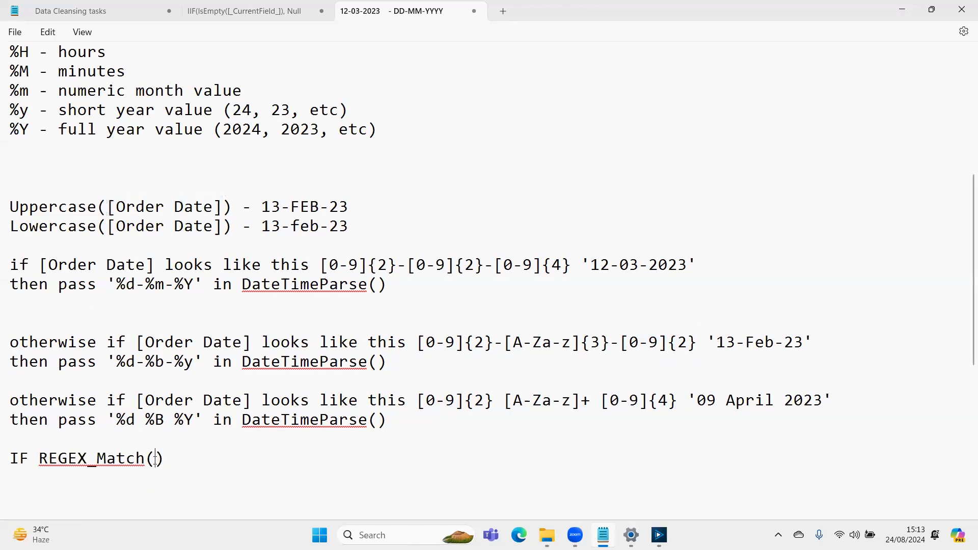
key("ctrl+v")
type(",")
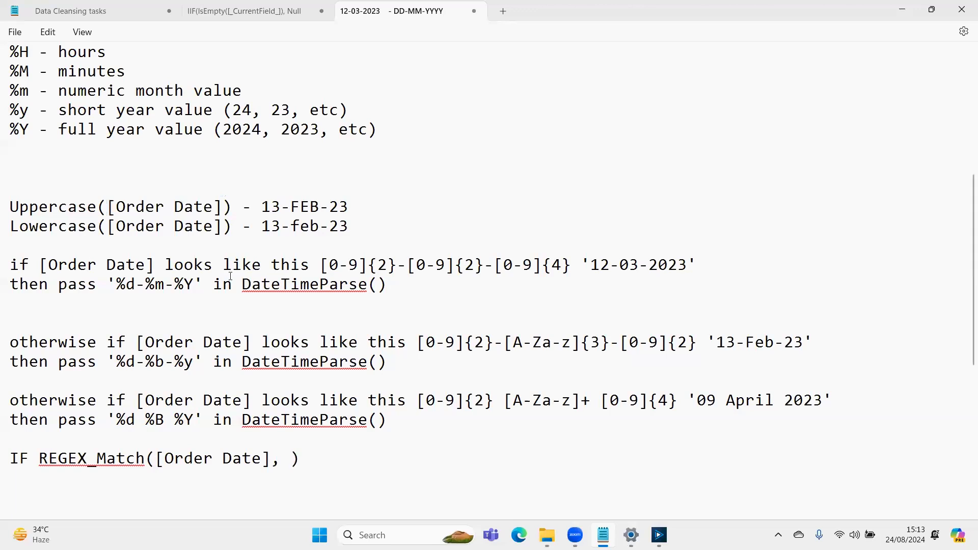
left_click_drag(321, 265, 572, 264)
key("ctrl+c")
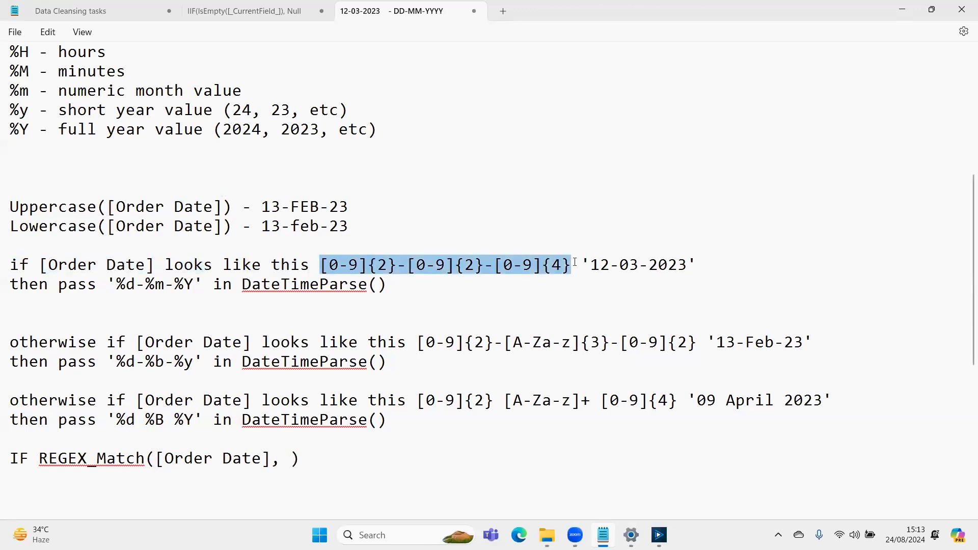
left_click(290, 466)
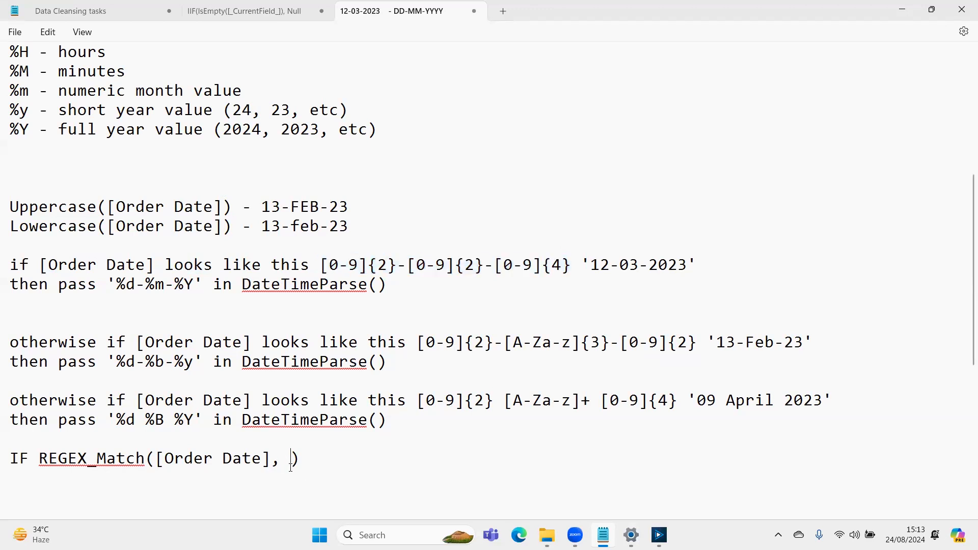
type("''")
key("Left")
key("ctrl+v")
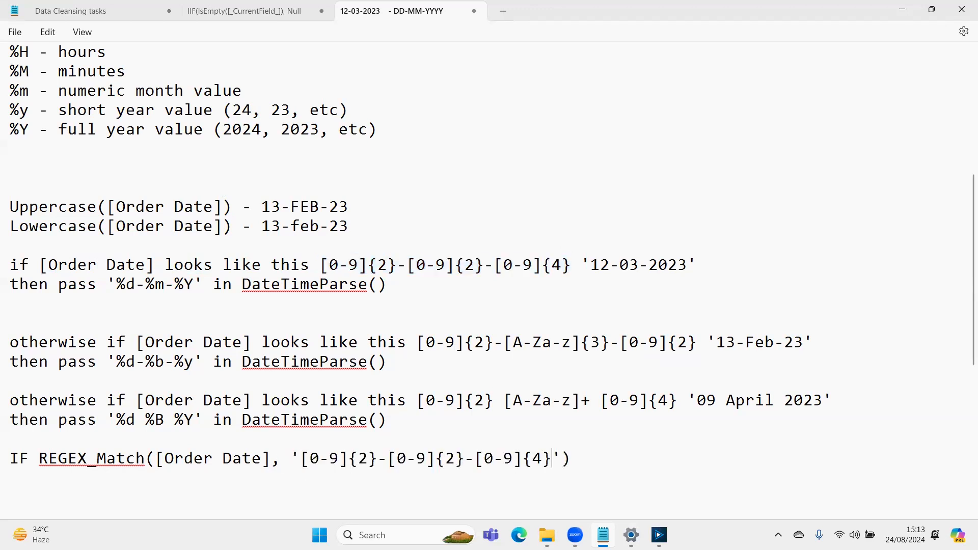
- Add a line beginning 'THEN DateTimeParse(' below the IF REGEX_Match condition
key("End")
key("Return")
type("T")
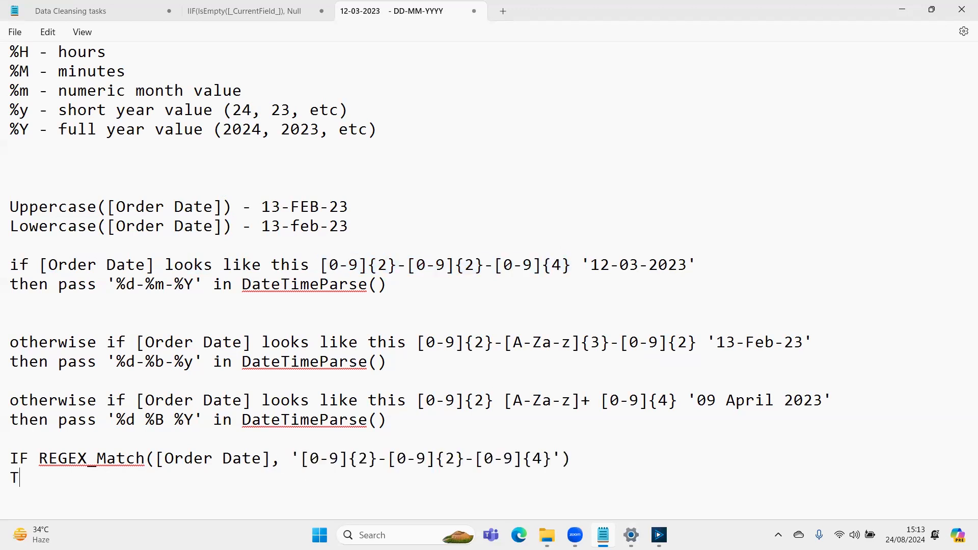
type("HEN DateTime")
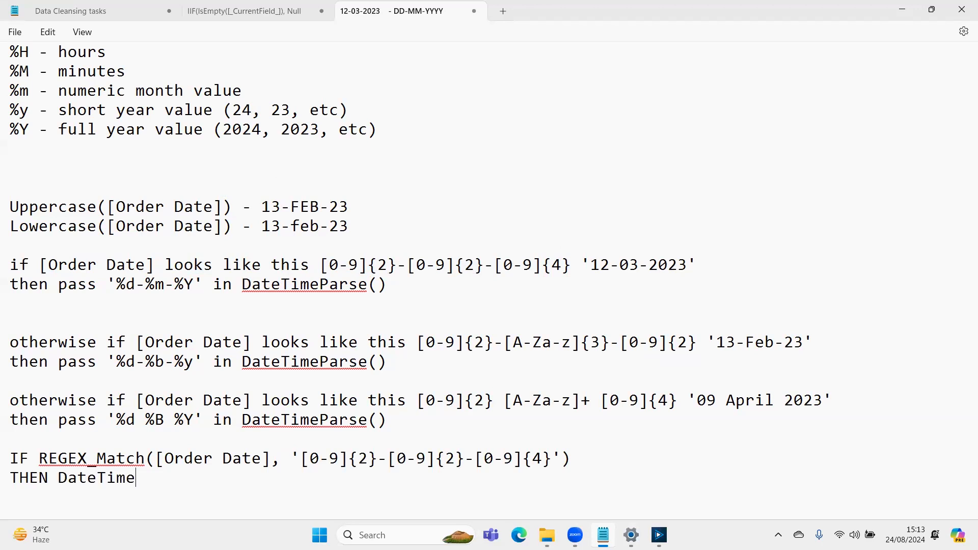
type("Parse(")
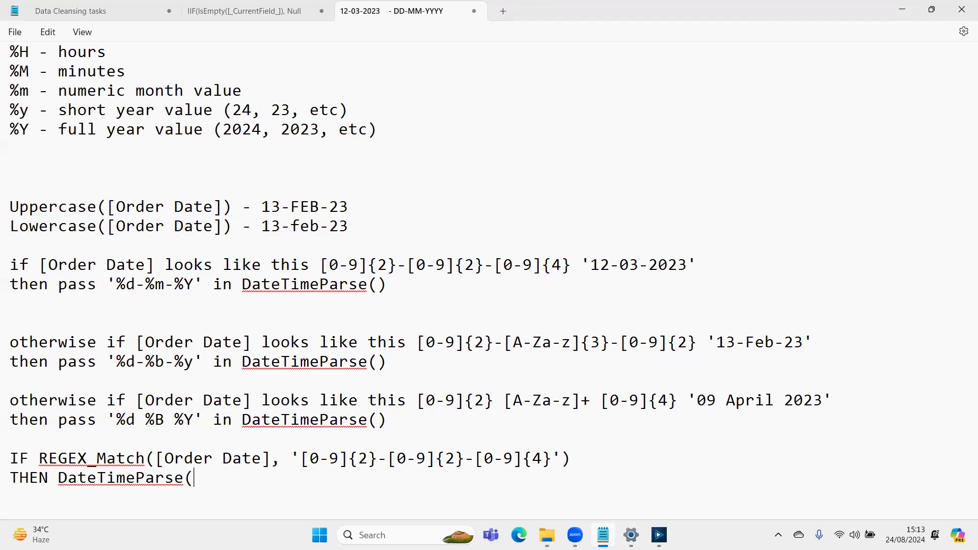
- Complete the first THEN DateTimeParse call with [Order Date], the format '%d-%m-%Y' and a closing parenthesis
left_click_drag(158, 461, 288, 463)
key("ctrl+c")
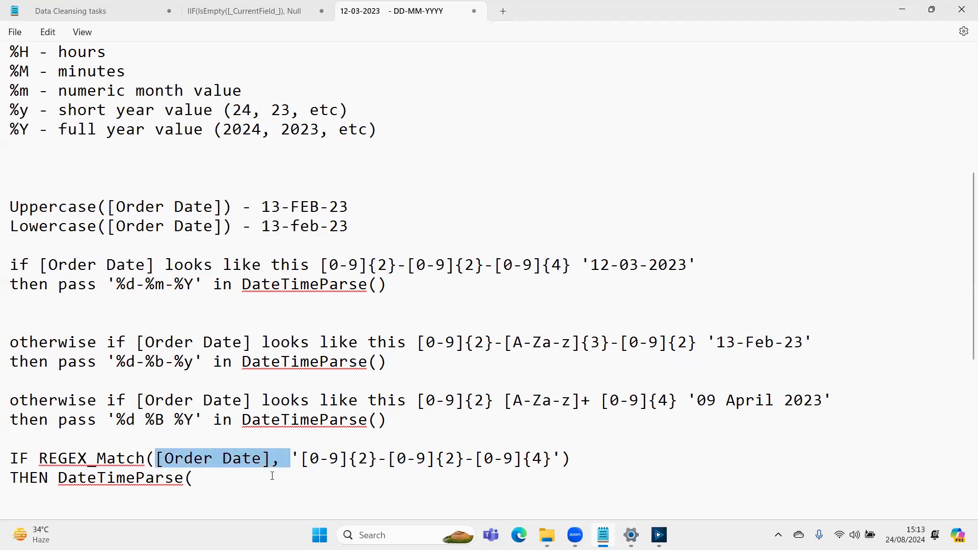
left_click(268, 478)
key("ctrl+v")
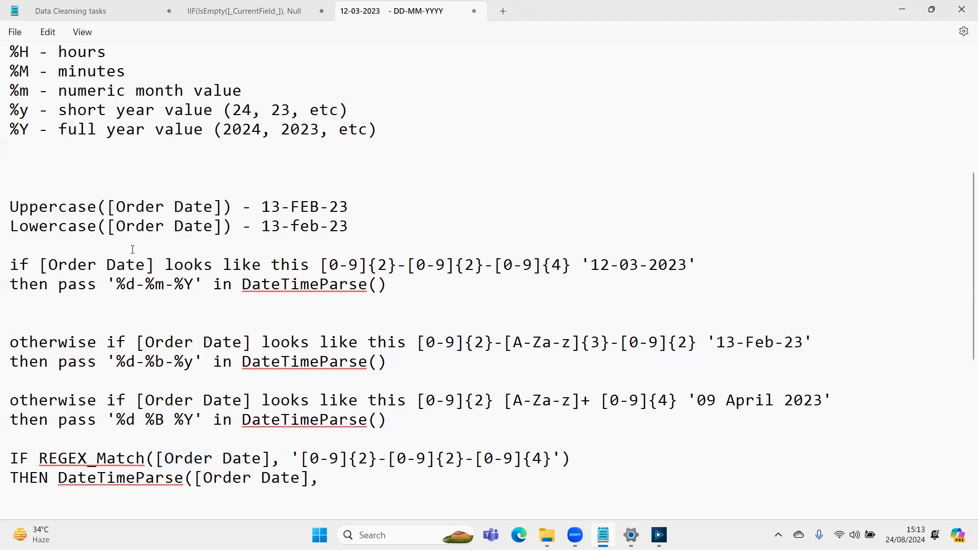
left_click_drag(106, 284, 200, 284)
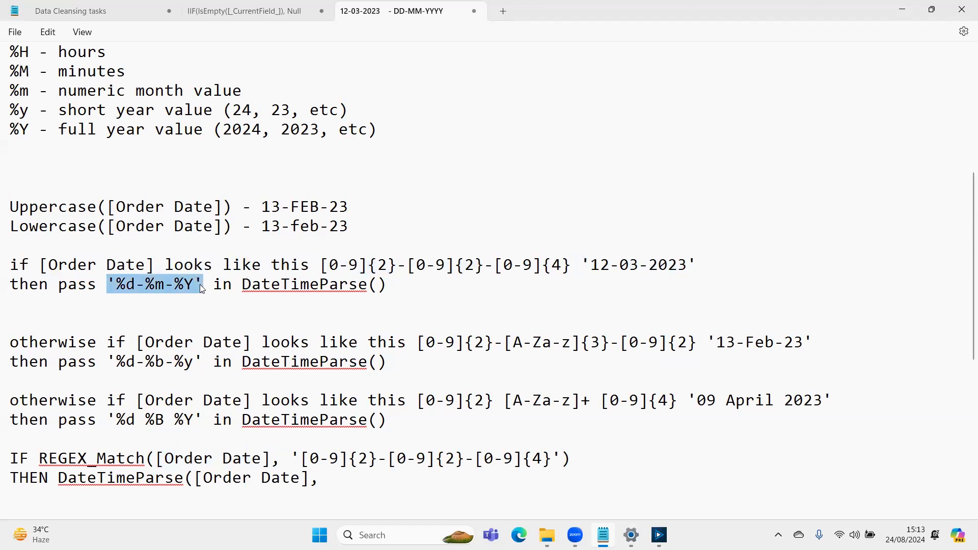
left_click(339, 488)
left_click(361, 482)
key("ctrl+v")
type(")ELSEIF")
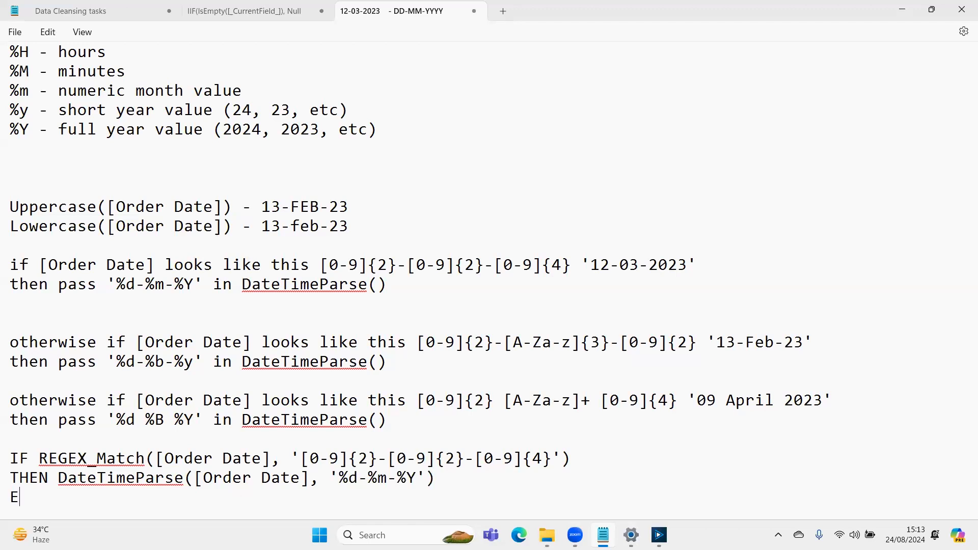
- Add an ELSEIF branch below the first THEN line by duplicating the IF REGEX_Match condition and its THEN DateTimeParse line
key("Up")
key("Up")
key("Left")
key("Left")
key("Left")
key("Left")
key("Left")
key("Left")
key("Home")
key("shift+Down")
key("shift+End")
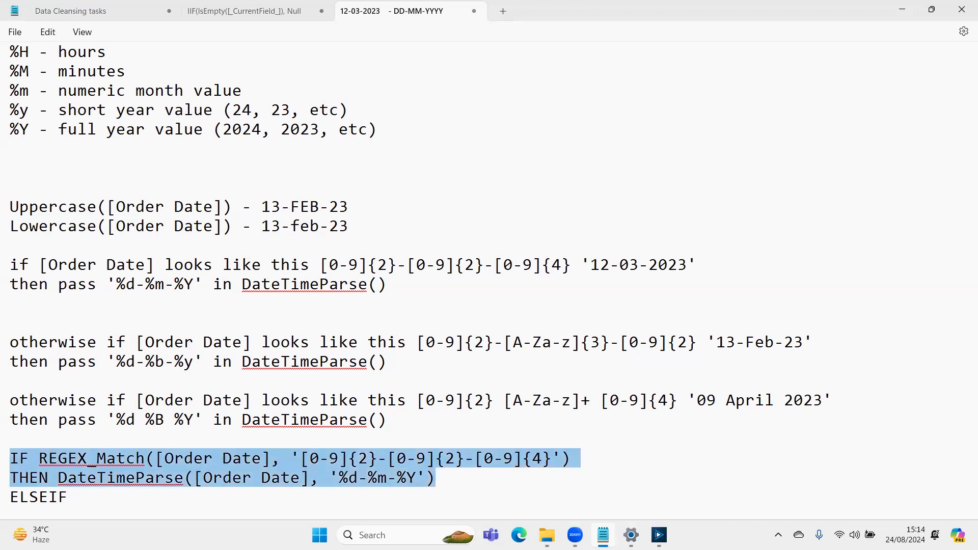
key("Down")
key("Left")
key("Left")
key("Left")
key("shift+Right")
key("shift+Right")
key("shift+Right")
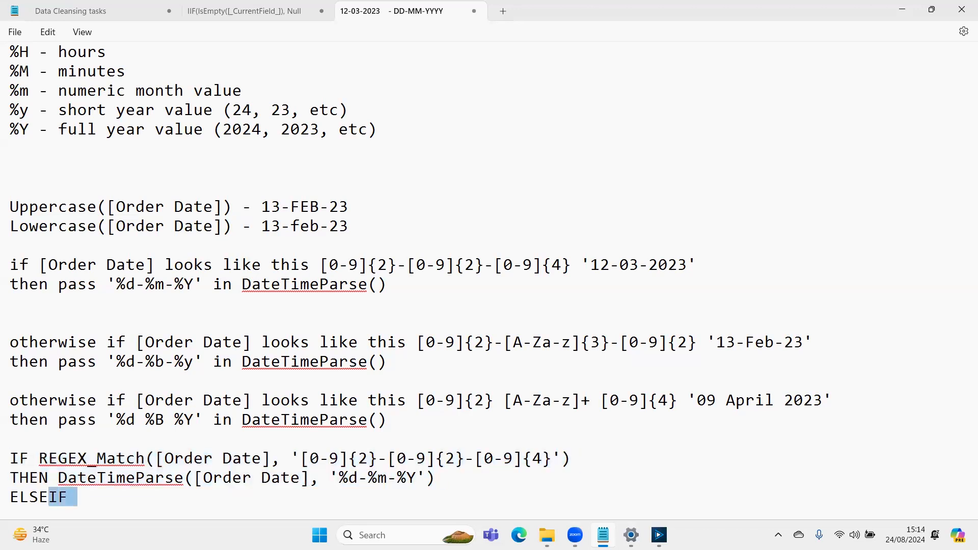
key("ctrl+v")
key("Up")
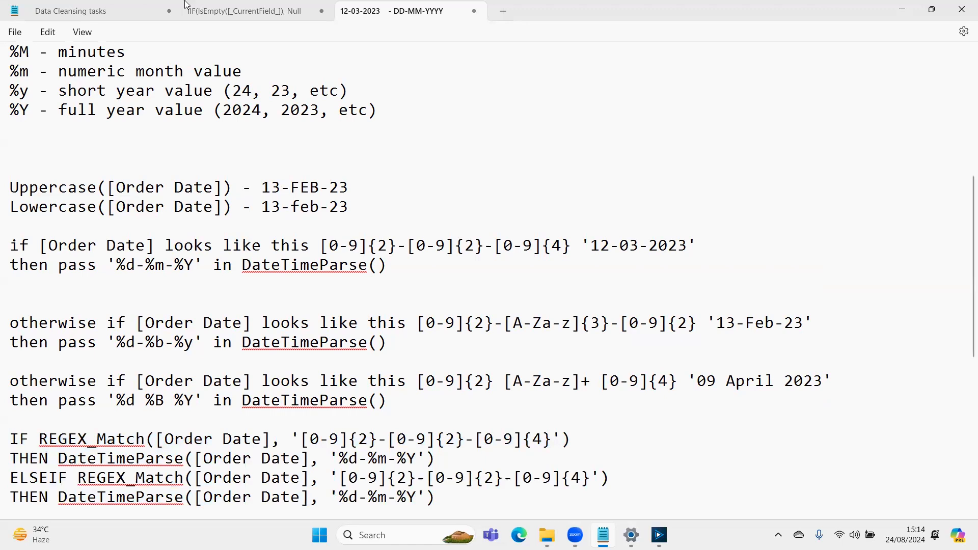
- Change the ELSEIF branch's pattern to [0-9]{2}-[A-Za-z]{3}-[0-9]{2} and its DateTimeParse format to '%d-%b-%y', copied from the '13-Feb-23' rule
left_click_drag(418, 323, 699, 325)
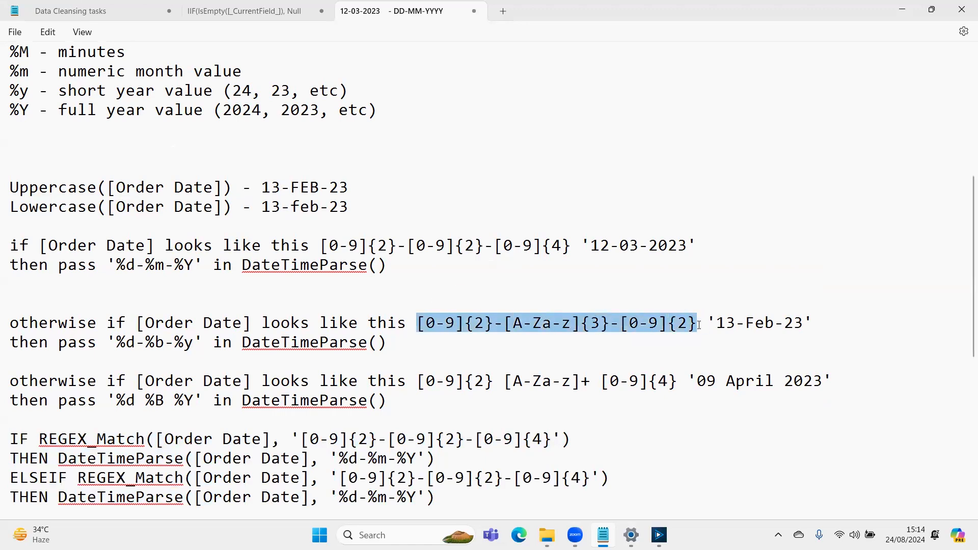
left_click_drag(338, 478, 590, 478)
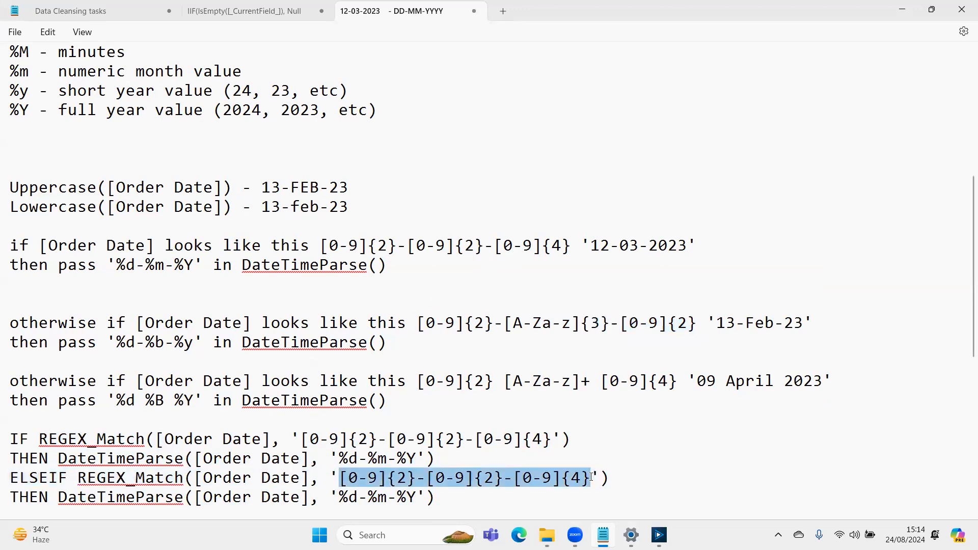
key("ctrl+v")
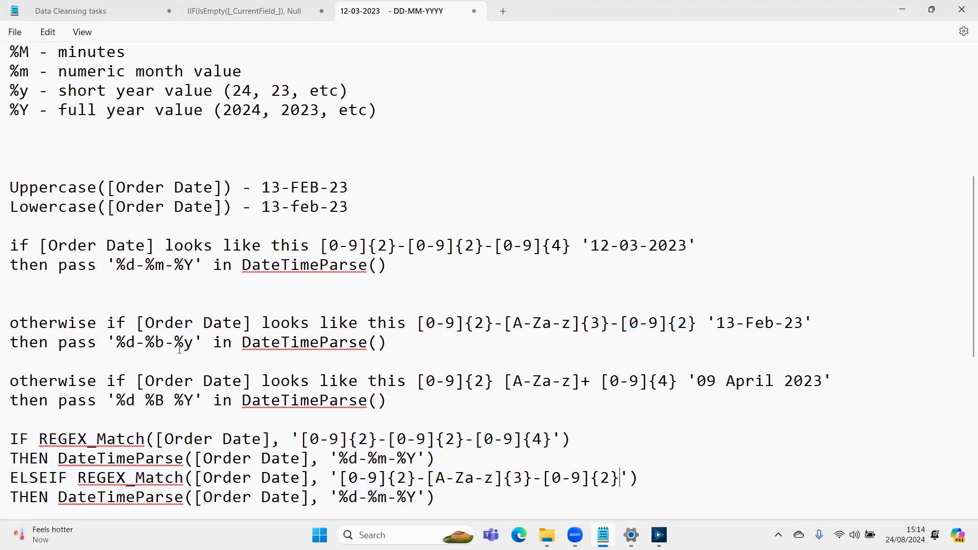
left_click_drag(108, 343, 205, 340)
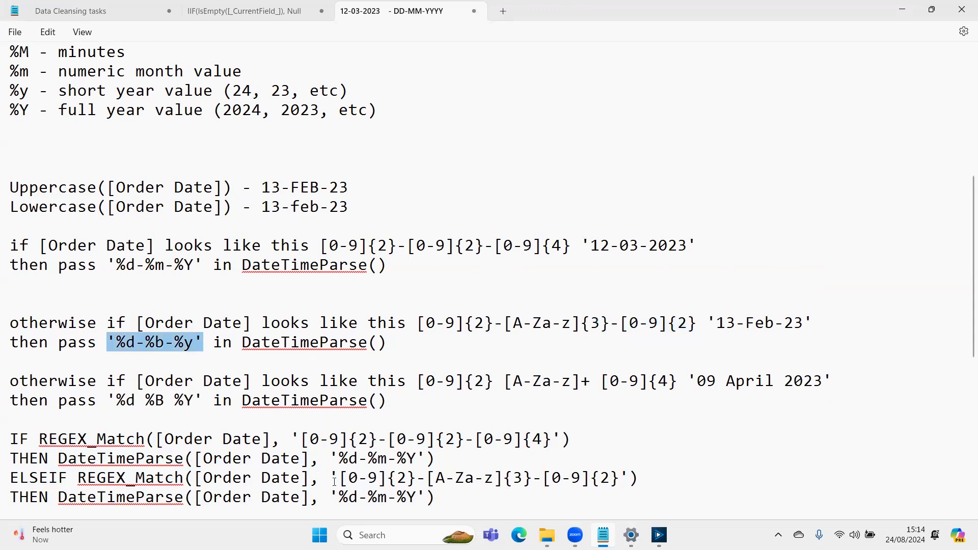
left_click_drag(330, 496, 429, 498)
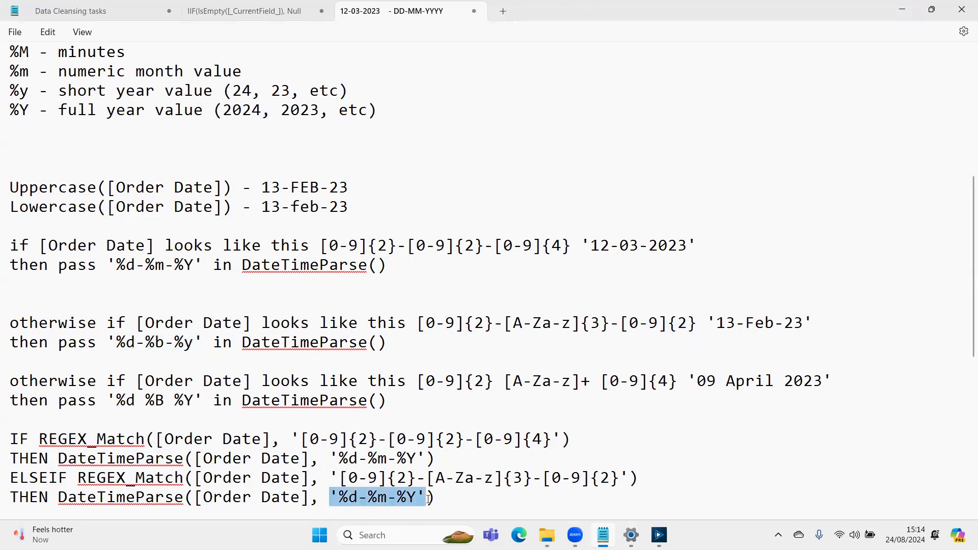
key("ctrl+v")
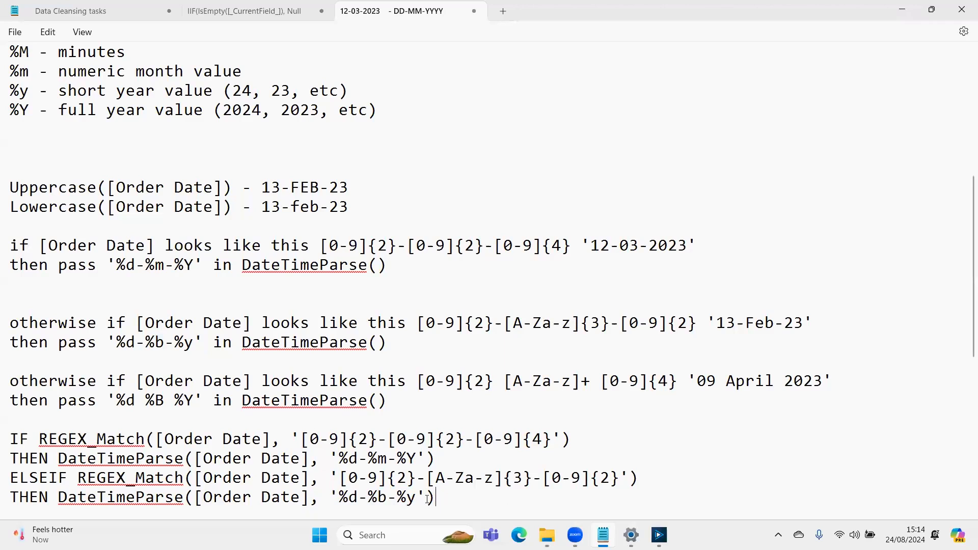
- Add a second ELSEIF branch at the end of the formula by duplicating the first ELSEIF condition and its THEN line
key("Return")
type("ELSE")
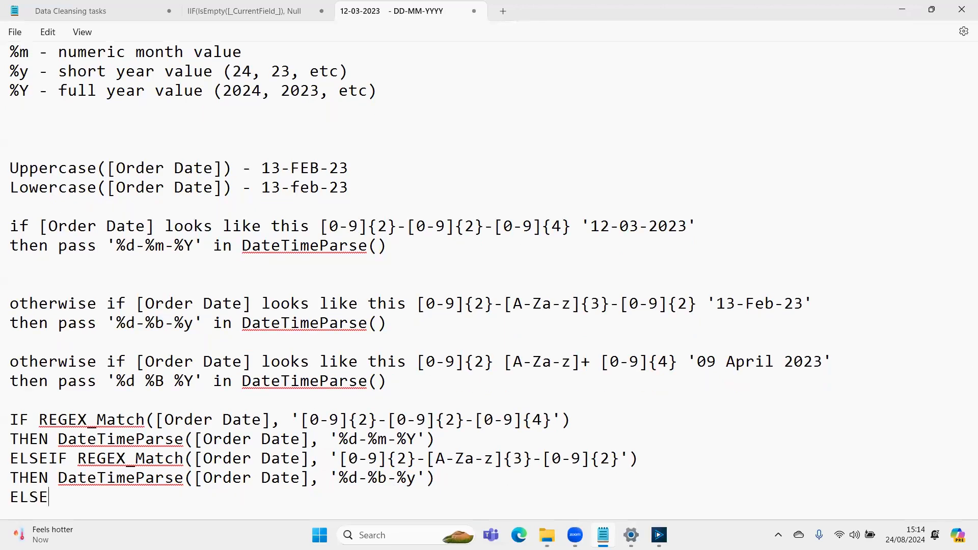
key("ctrl+v")
key("BackSpace")
key("BackSpace")
key("BackSpace")
key("BackSpace")
key("BackSpace")
key("BackSpace")
key("BackSpace")
key("BackSpace")
key("BackSpace")
key("BackSpace")
key("Up")
key("Up")
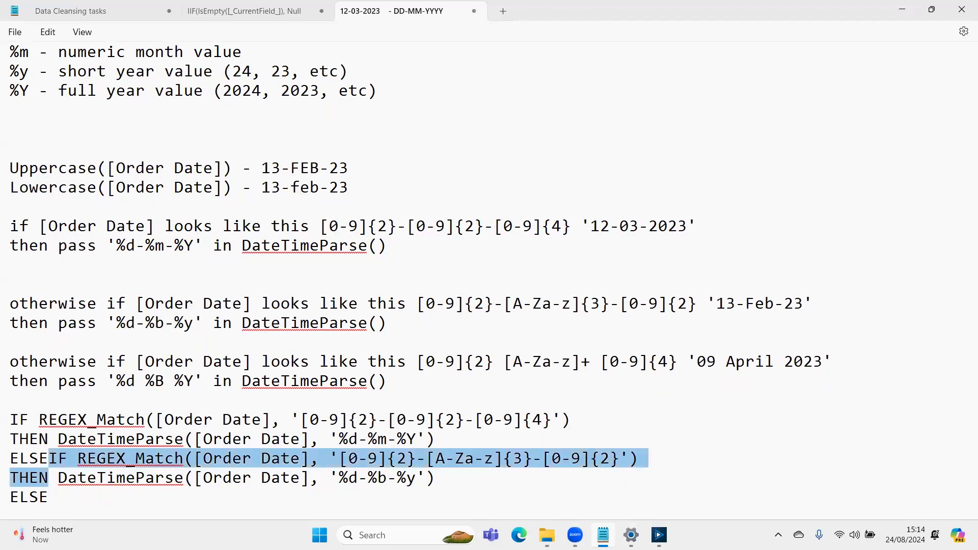
key("shift+Down")
key("shift+Down")
key("shift+Left")
key("shift+Left")
key("shift+Left")
key("shift+Left")
key("shift+Left")
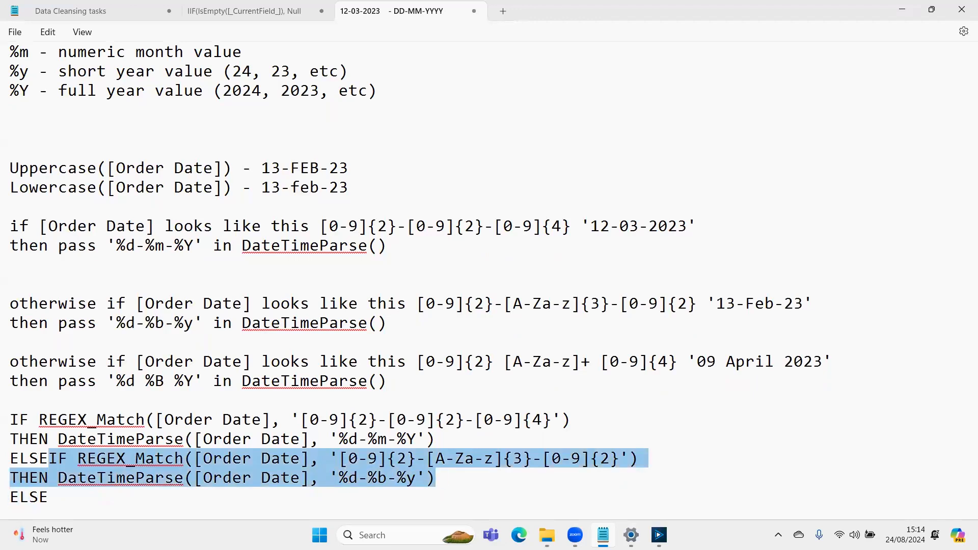
key("ctrl+c")
key("ctrl+End")
key("ctrl+v")
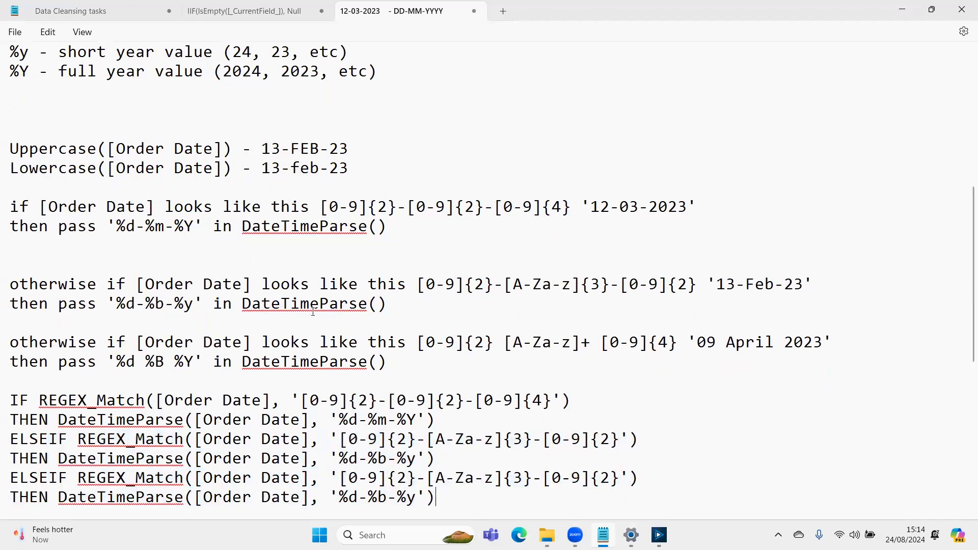
- Replace the second ELSEIF's pattern with [0-9]{2} [A-Za-z]+ [0-9]{4} from the '09 April 2023' rule
left_click_drag(417, 343, 677, 342)
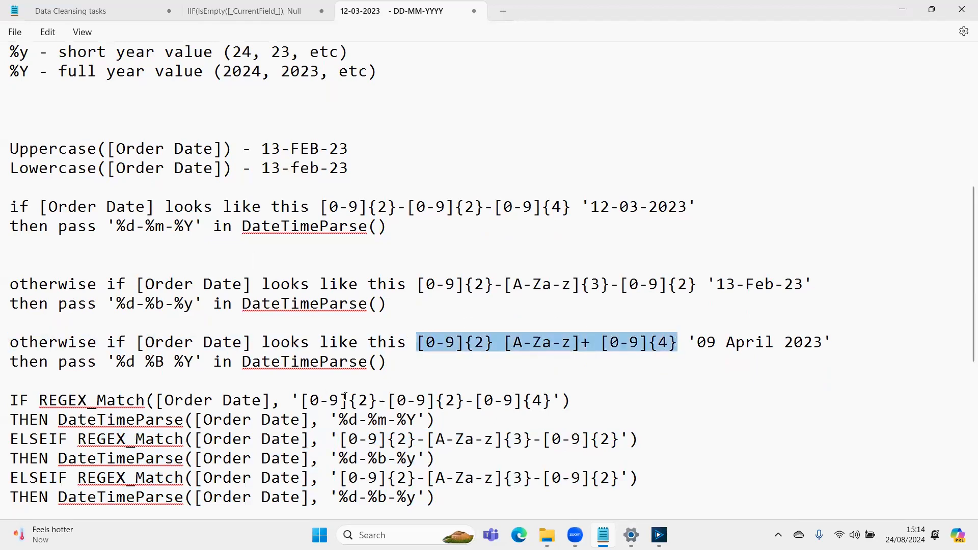
left_click_drag(340, 479, 627, 470)
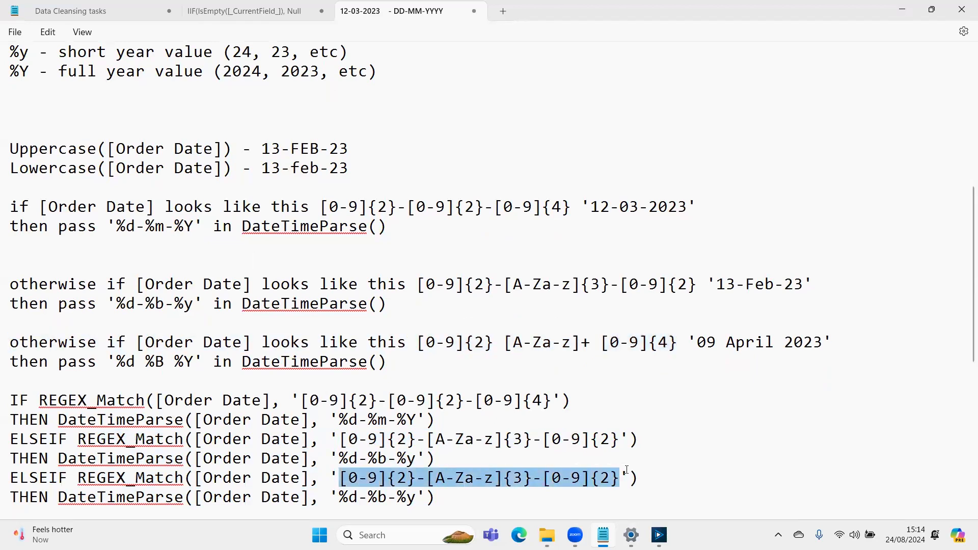
key("ctrl+v")
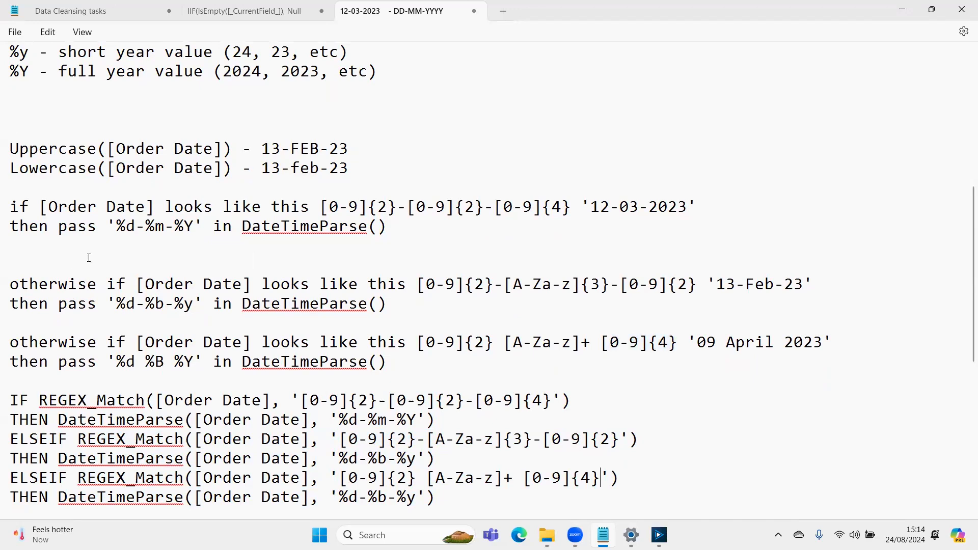
- Replace the last DateTimeParse format with '%d %B %Y' from the '09 April 2023' rule, removing the surplus quotes
left_click_drag(107, 362, 202, 359)
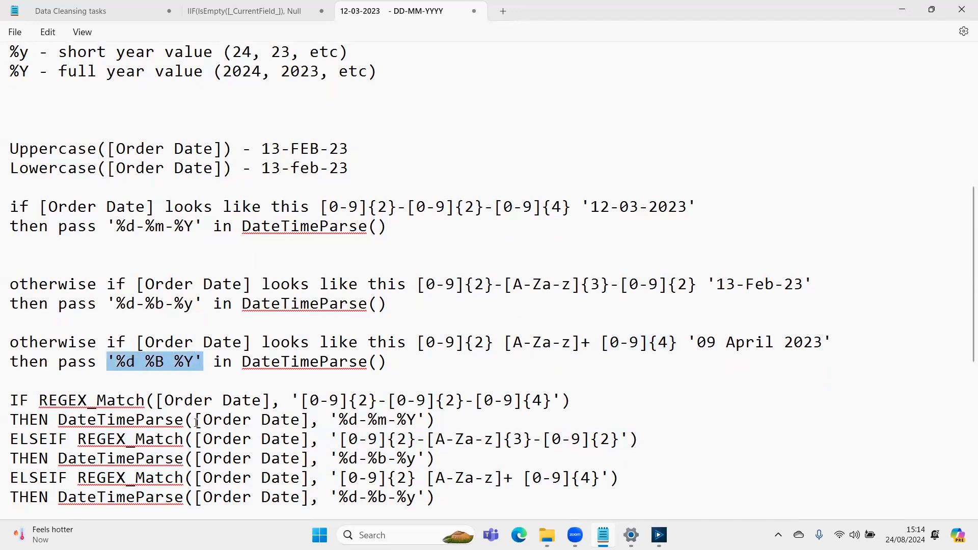
left_click_drag(339, 498, 417, 503)
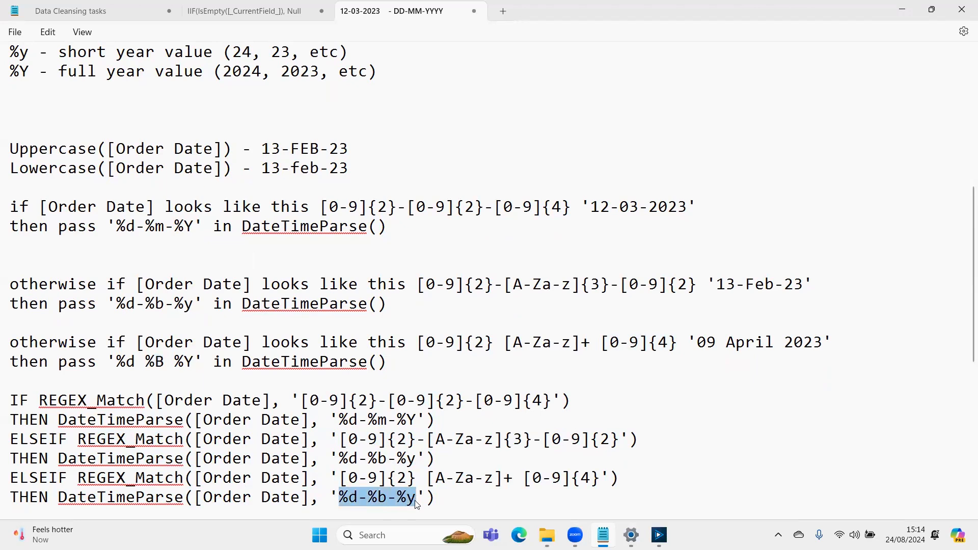
key("ctrl+v")
key("BackSpace")
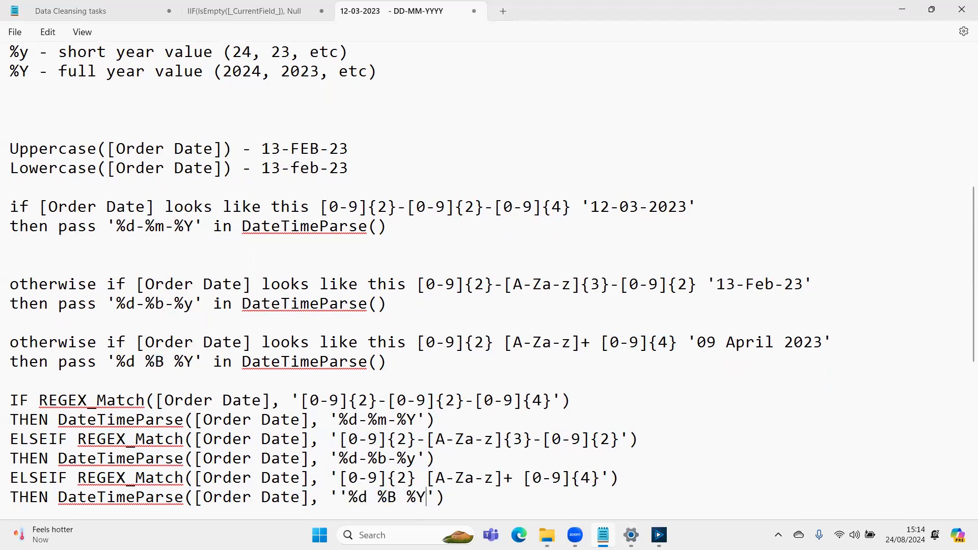
left_click(350, 497)
key("BackSpace")
key("Right")
key("Right")
key("Right")
key("Right")
key("Right")
key("Right")
key("Right")
key("Right")
key("Right")
key("Right")
key("Right")
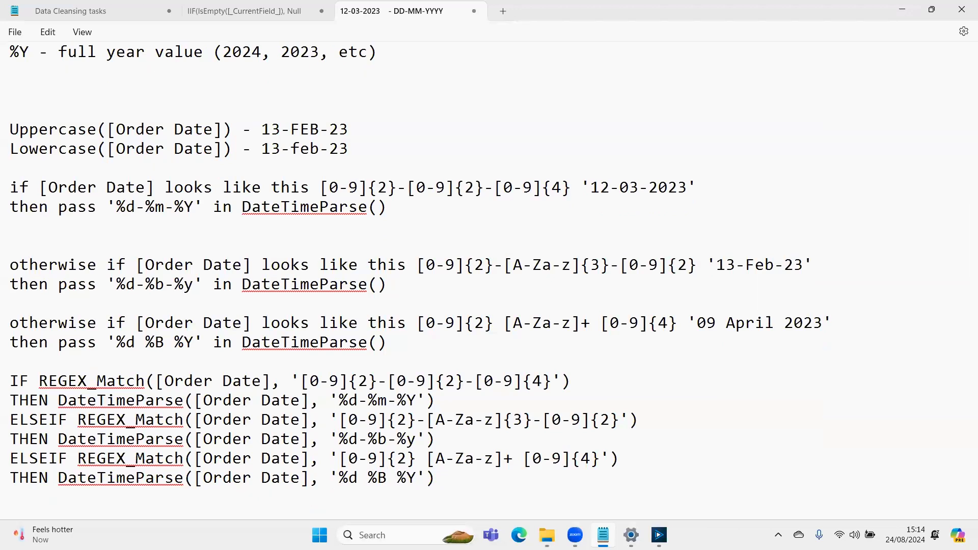
- Close the formula with an 'ELSE Null()' line followed by an 'ENDIF' line
type("ELSE Null()")
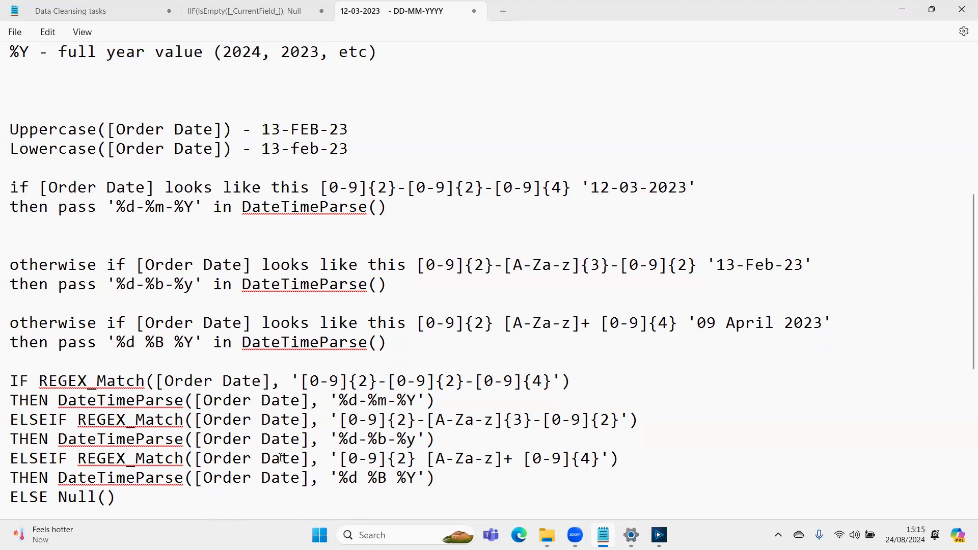
key("Return")
type("ENDIF")
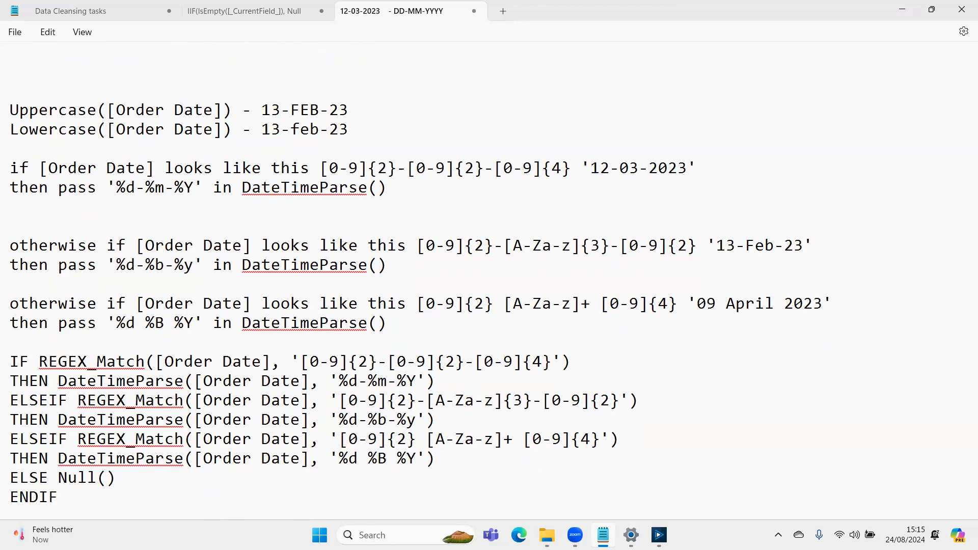
- Copy the whole Order Date formula, from the IF REGEX_Match line through ENDIF
scroll(115, 448, "down", 1)
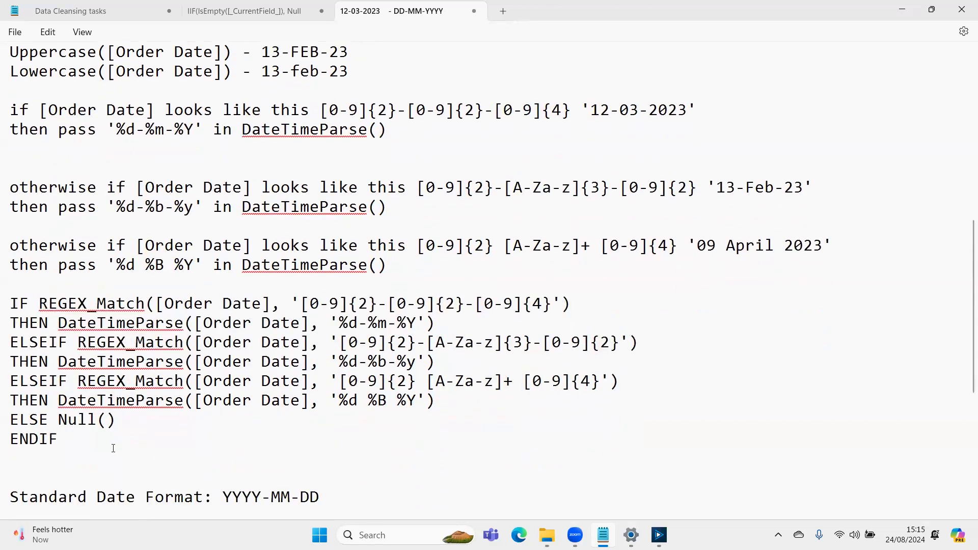
key("shift+Up")
key("shift+Up")
key("shift+Up")
key("shift+Up")
key("shift+Up")
key("shift+Up")
key("shift+Up")
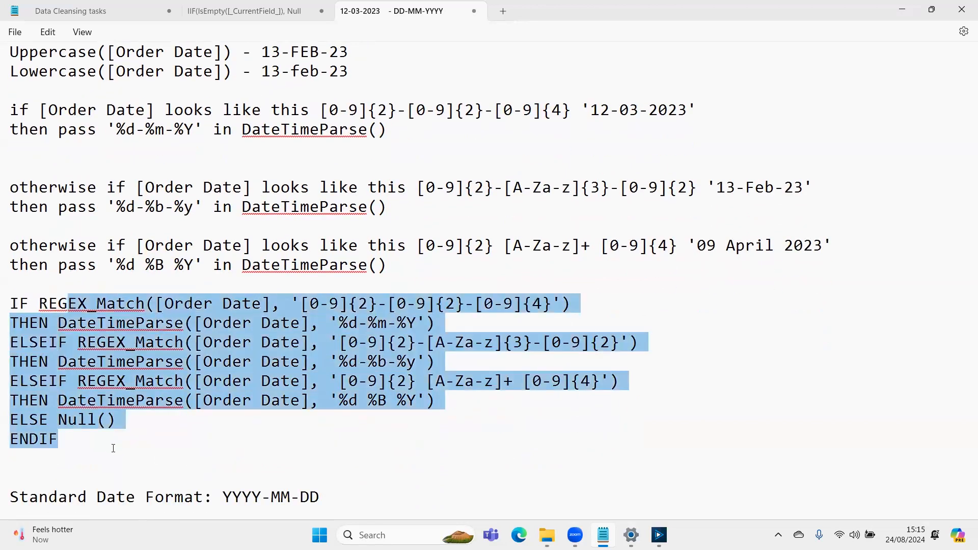
key("shift+Up")
key("shift+Right")
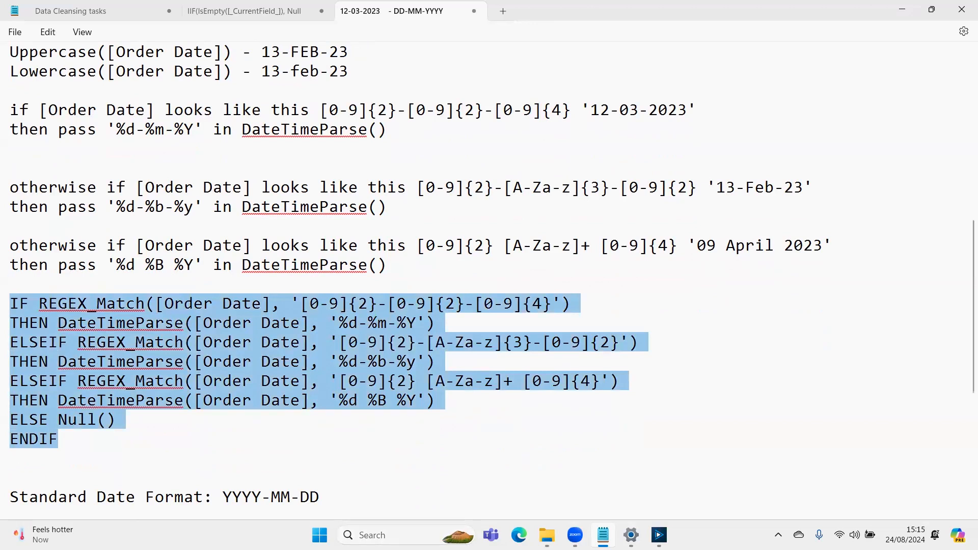
- Switch to Alteryx Designer, add a Formula tool to the canvas and connect it to the upper Input Data tool
left_click(659, 535)
left_click(754, 24)
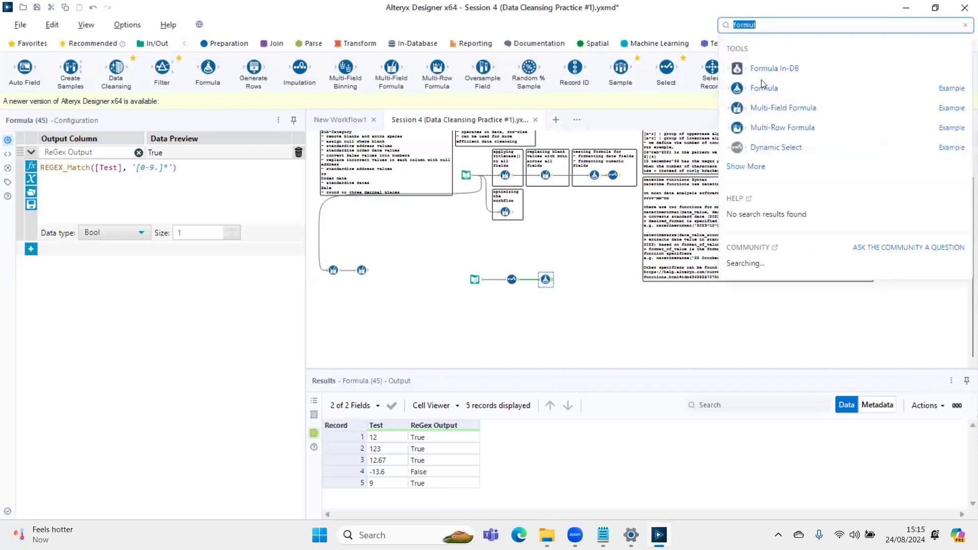
left_click_drag(558, 240, 558, 240)
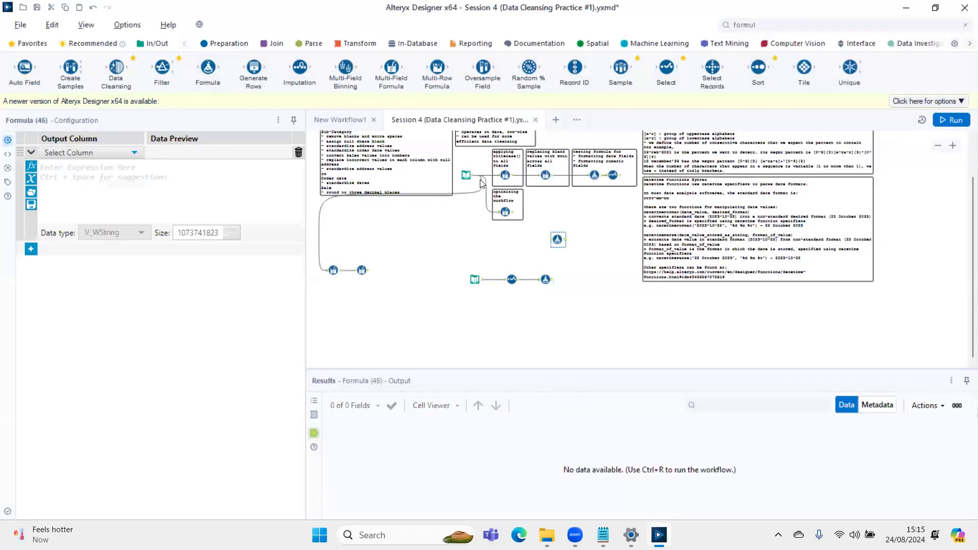
left_click_drag(474, 176, 555, 240)
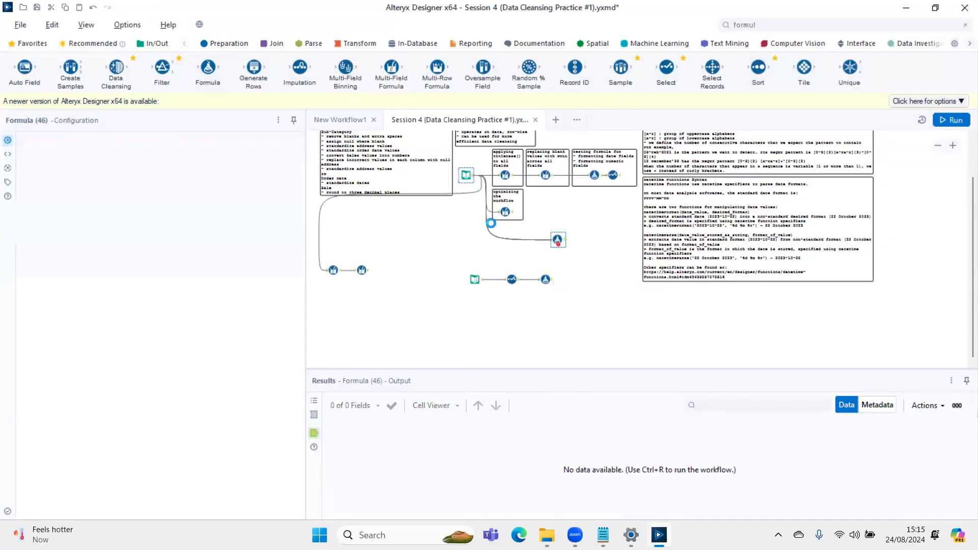
- Add an output column named 'test' that uses the copied IF REGEX_Match formula, run the workflow, and widen the configuration pane
left_click(66, 153)
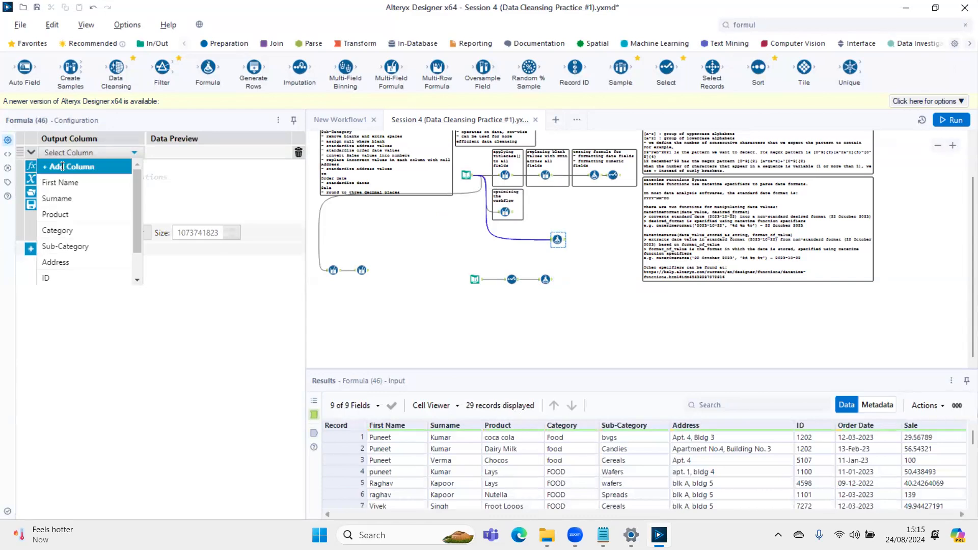
left_click(62, 174)
type("test")
left_click(63, 176)
key("ctrl+v")
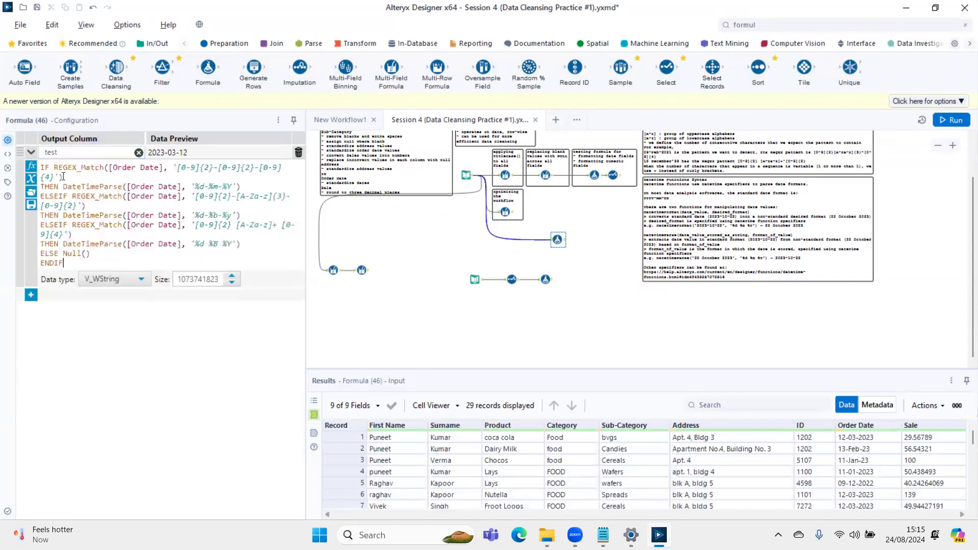
key("ctrl+r")
left_click_drag(306, 120, 562, 134)
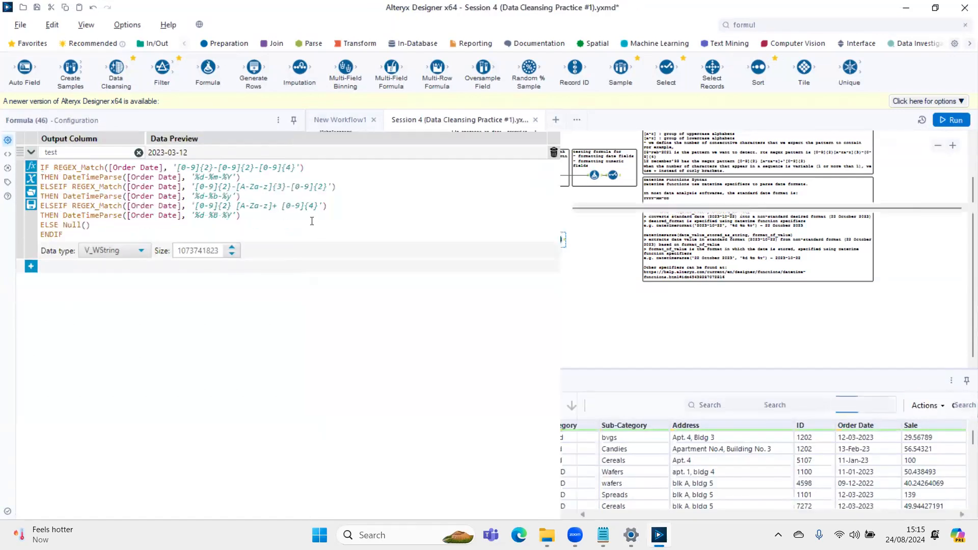
- Compare the Order Date values in the Formula tool's input data with the '%d-%m-%Y' format in the first DateTimeParse line
scroll(312, 215, "up", 6)
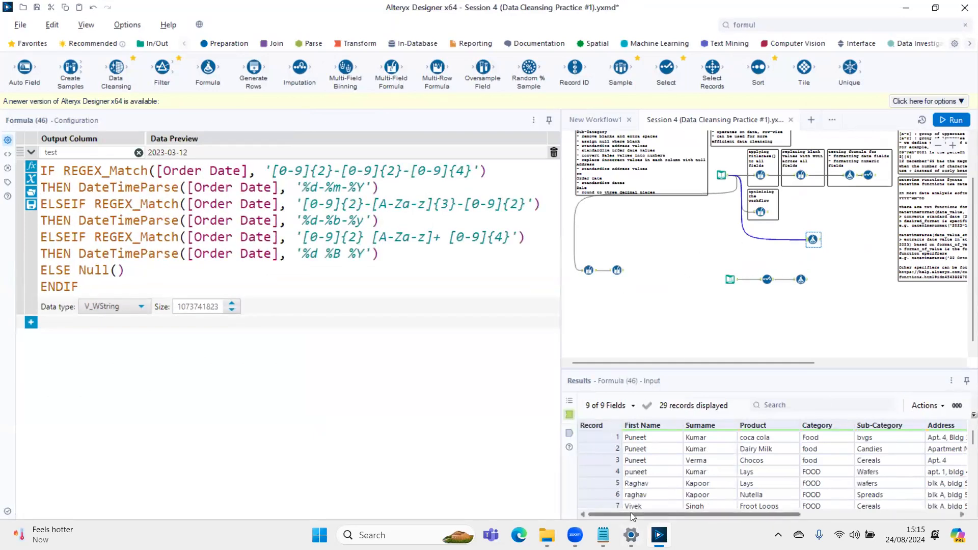
left_click_drag(631, 512, 682, 512)
scroll(733, 485, "right", 3)
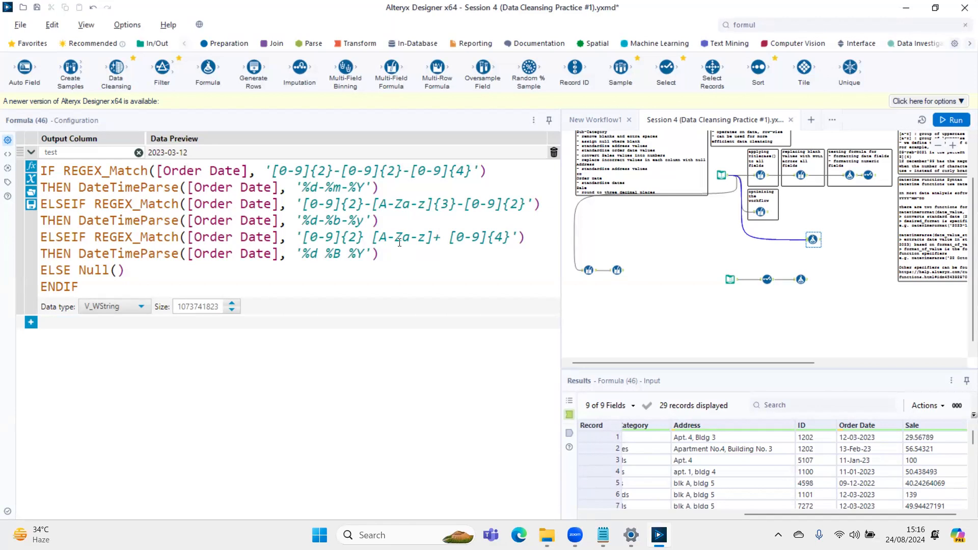
left_click(854, 439)
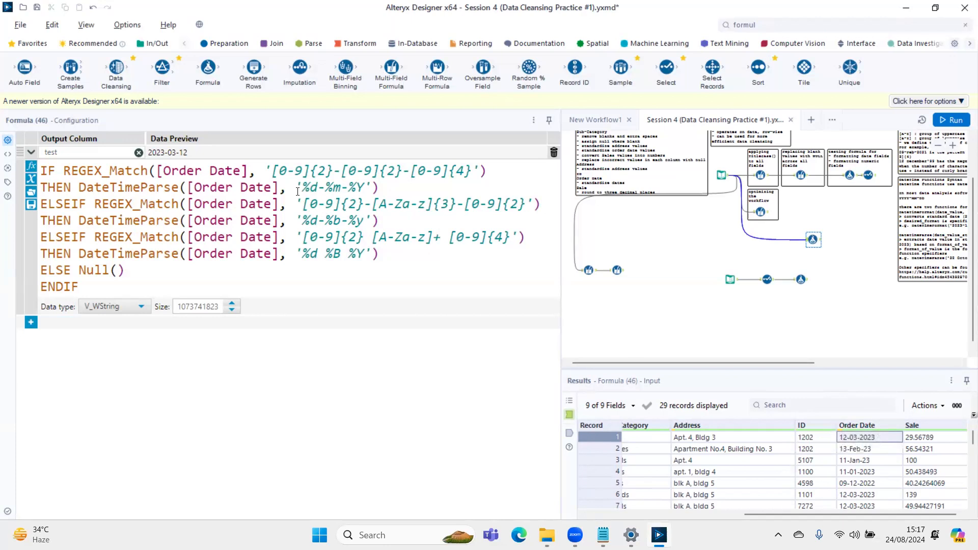
left_click_drag(295, 188, 372, 187)
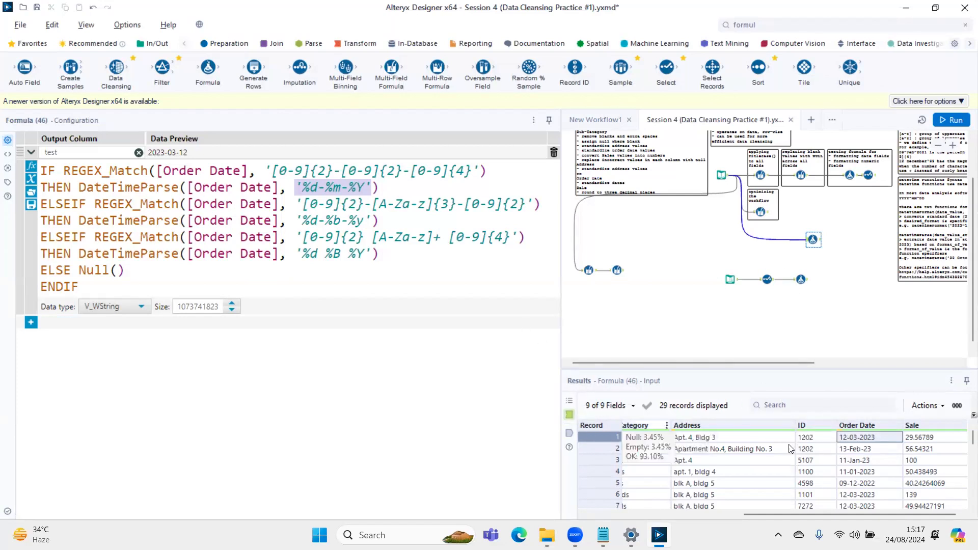
left_click_drag(875, 442, 871, 508)
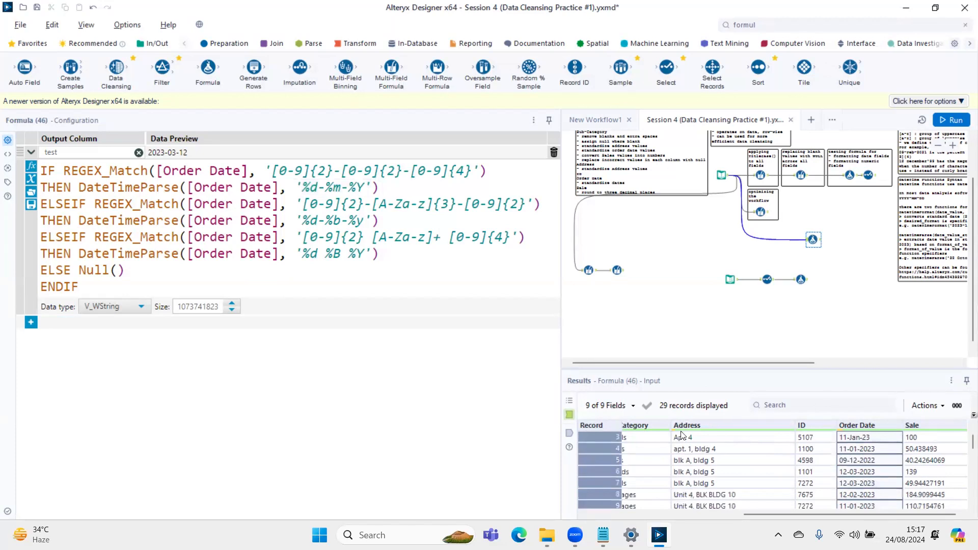
- Show the Formula tool's output data and check the 'test' column's dates against the original Order Date values
left_click(570, 432)
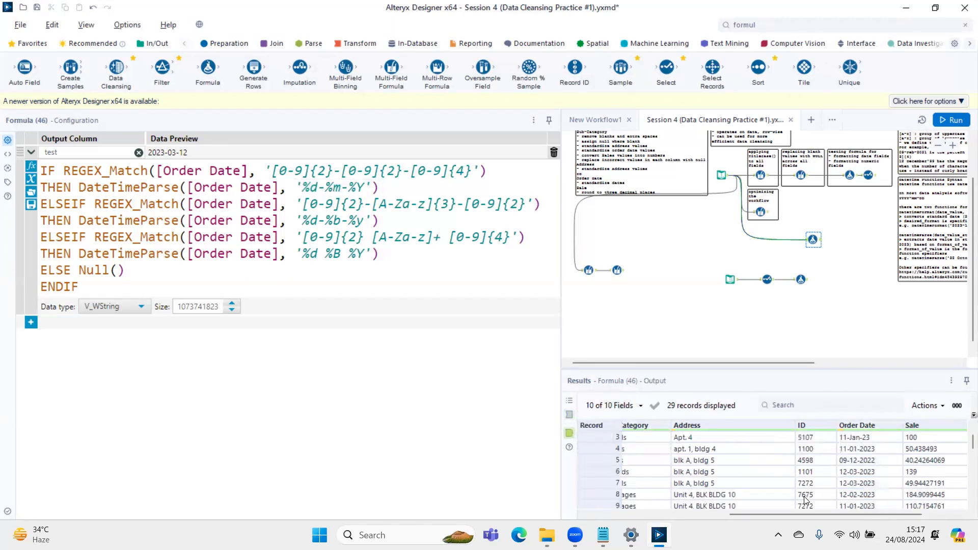
left_click_drag(808, 515, 892, 503)
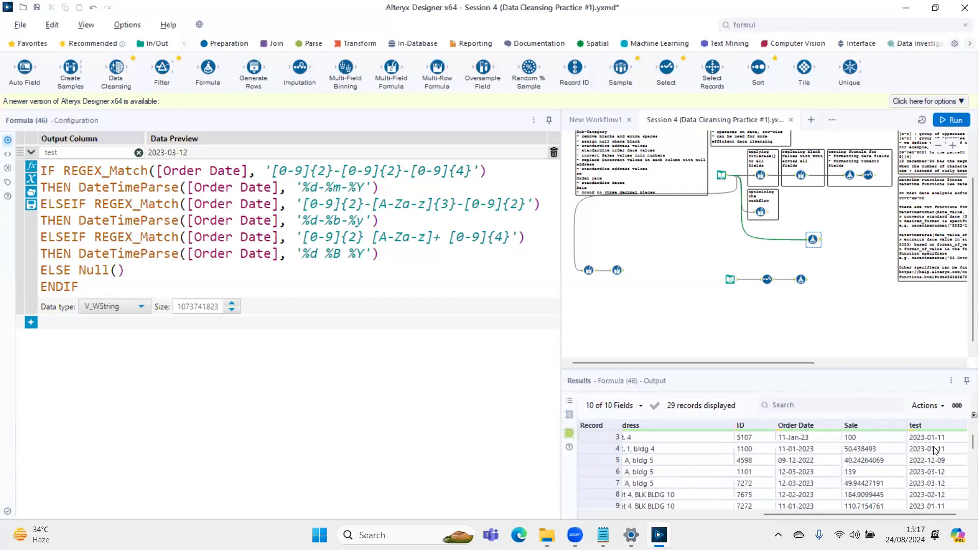
left_click_drag(934, 437, 934, 449)
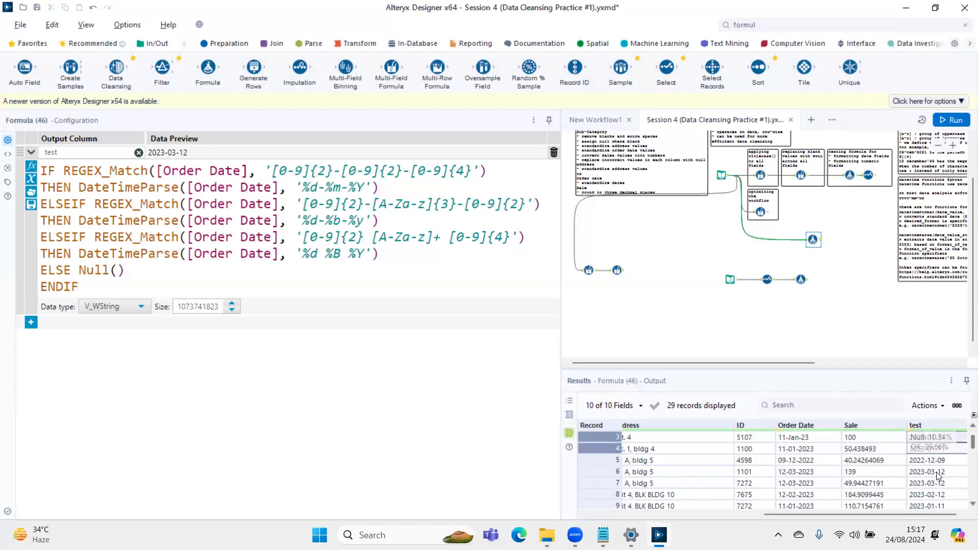
scroll(941, 480, "down", 7)
scroll(940, 480, "up", 7)
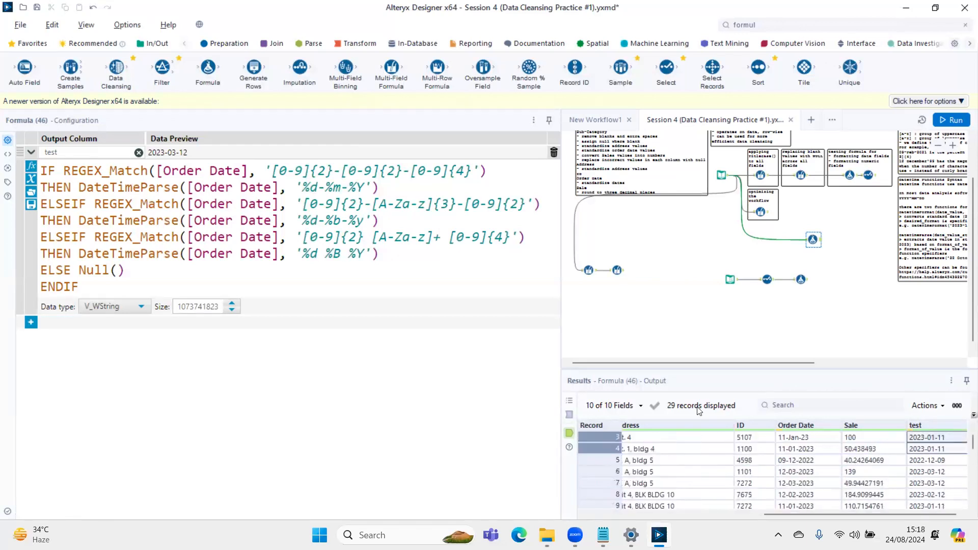
left_click(344, 265)
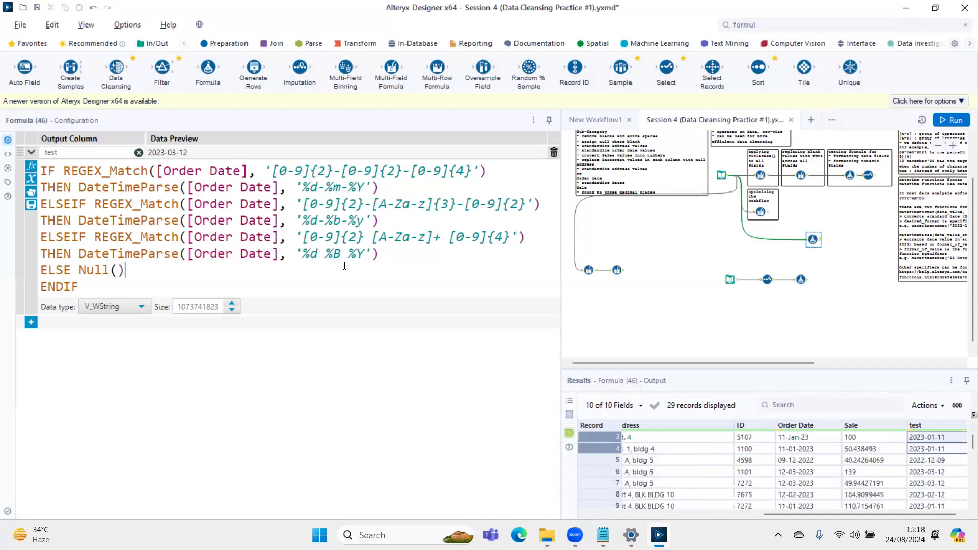
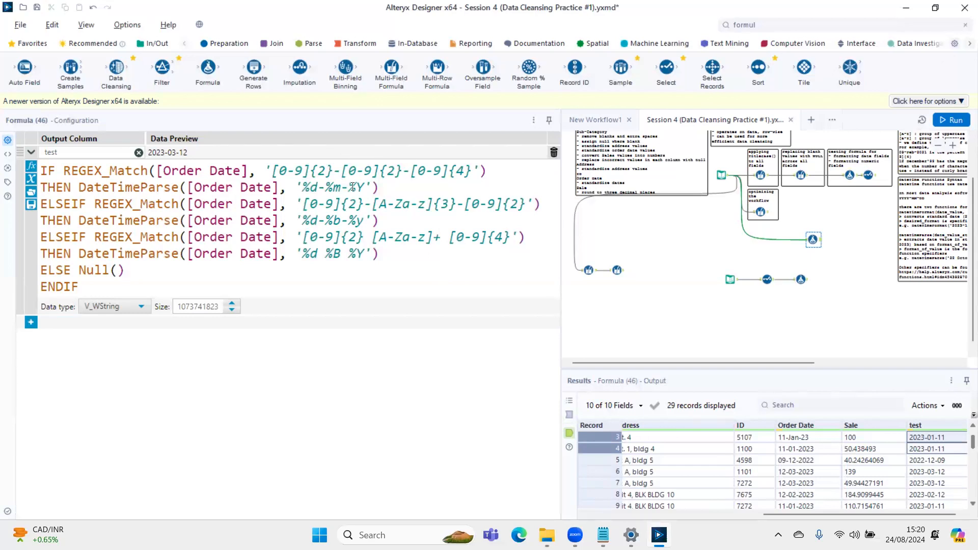
- Add an output column named 'test2' with the expression DateTimeParse([Order Date], '%d-%m-%Y') and run the workflow
left_click_drag(390, 189, 78, 191)
key("ctrl+c")
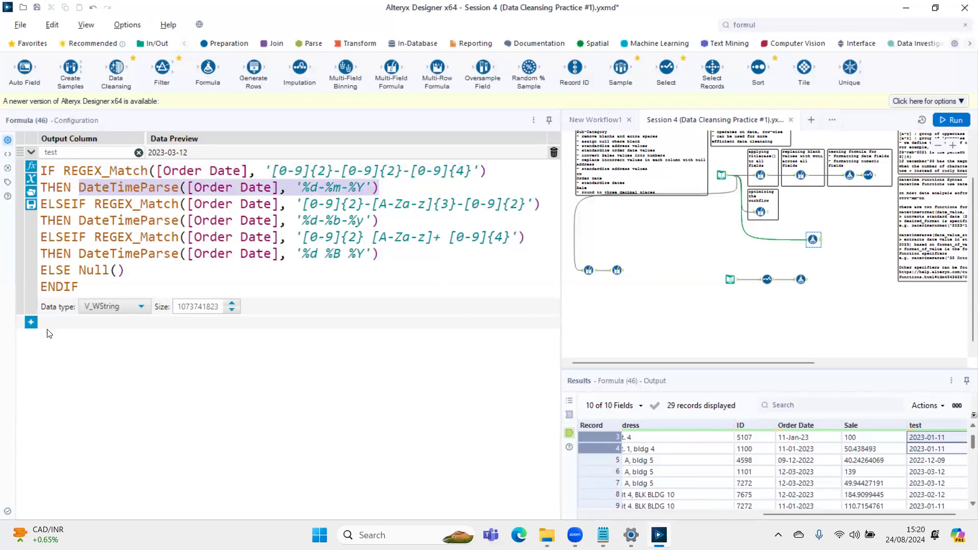
left_click(31, 322)
left_click(68, 339)
type("te")
left_click(67, 341)
key("ctrl+v")
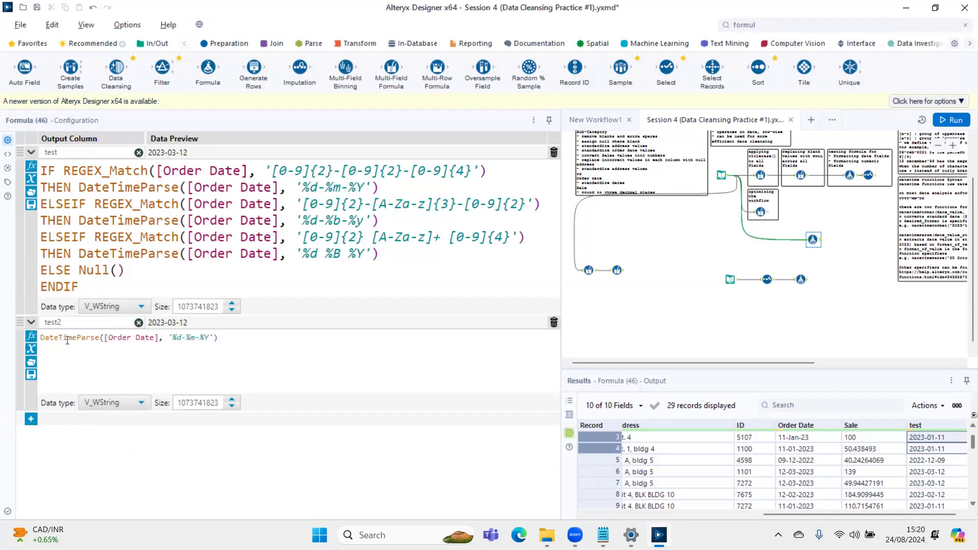
key("ctrl+r")
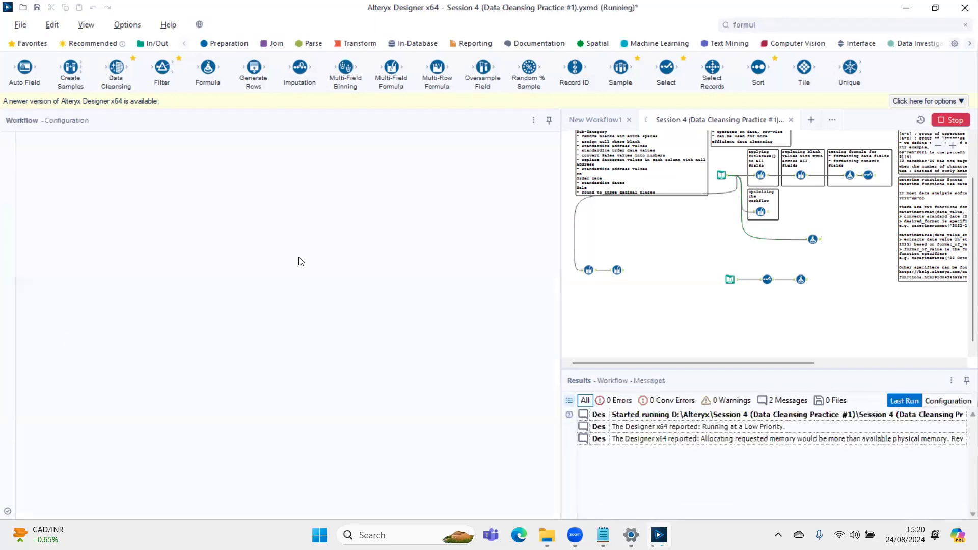
- Add a Select tool after the Formula tool that holds the 'test' and 'test2' columns
left_click(801, 279)
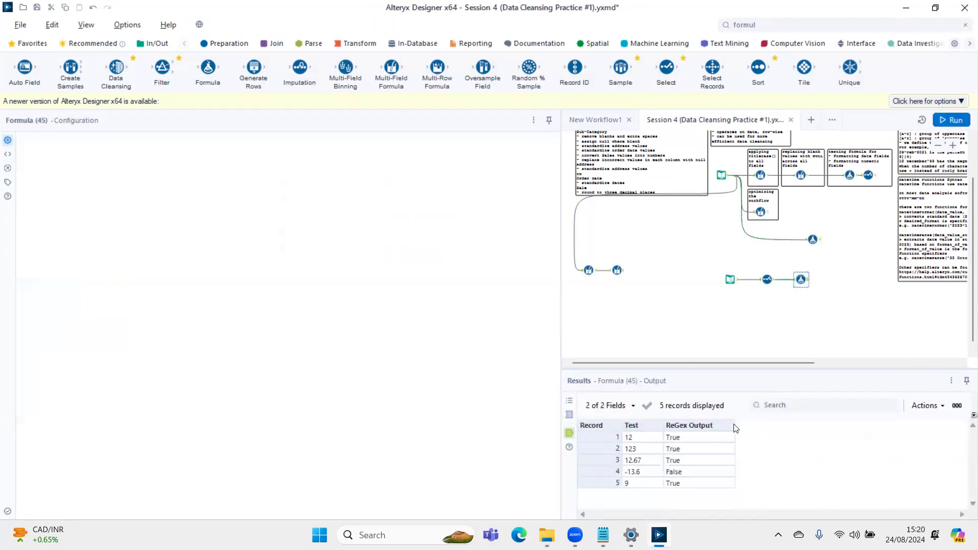
left_click(813, 240)
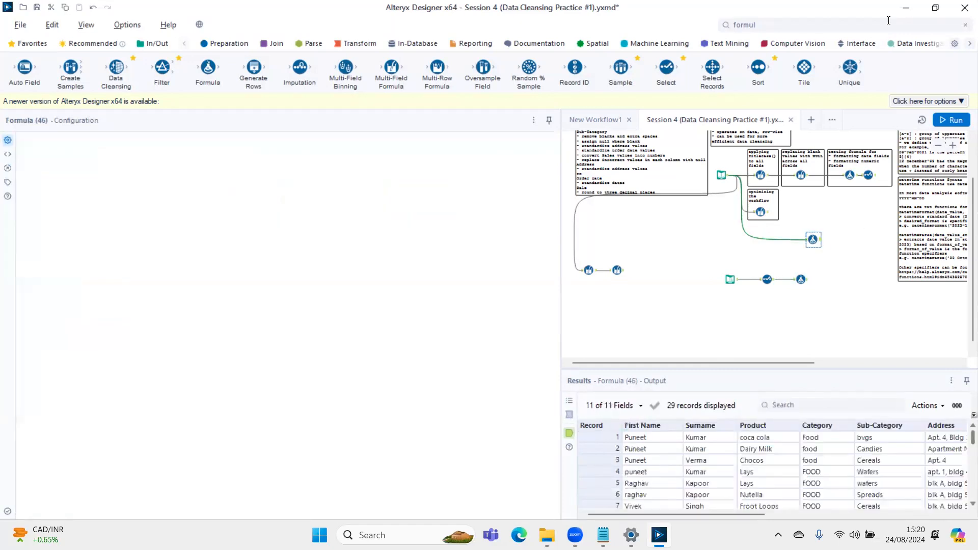
left_click(888, 21)
type("selec")
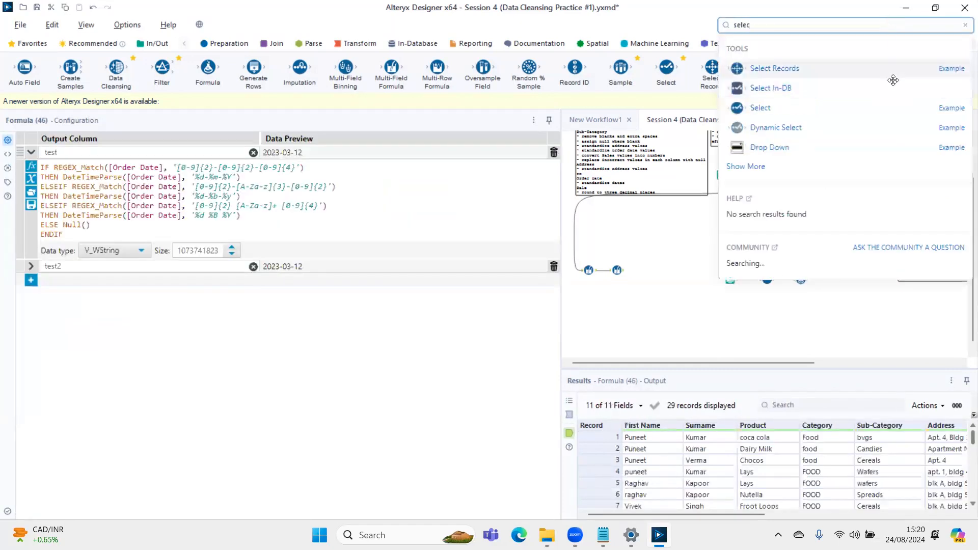
left_click(758, 112)
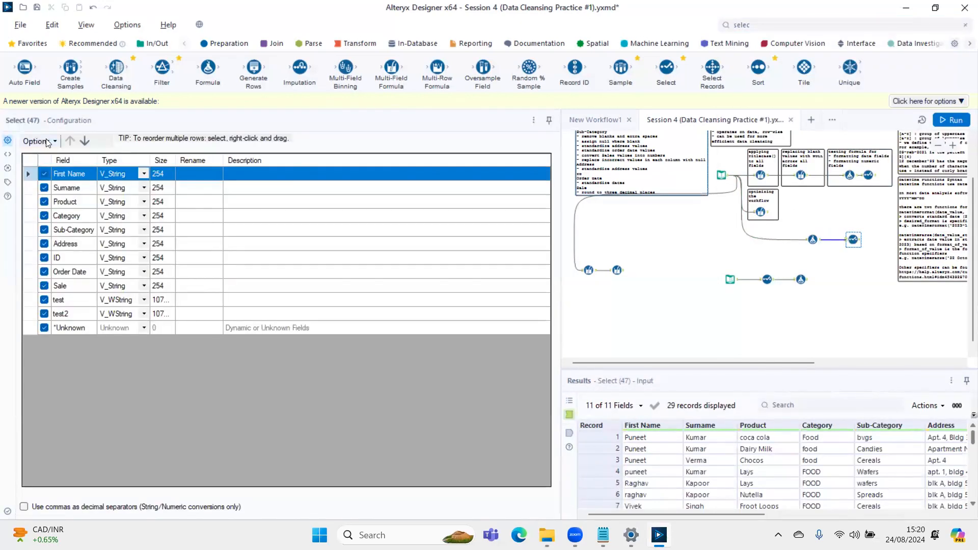
- Deselect all fields in the Select tool, keep only Order Date, test and test2, and run the workflow
left_click(47, 143)
mouse_move(105, 171)
left_click(238, 184)
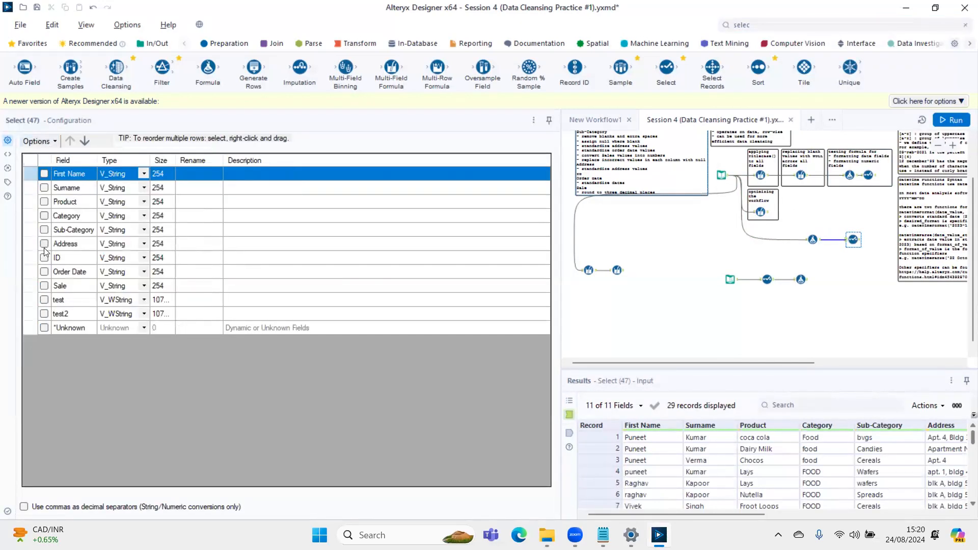
left_click(44, 272)
left_click(44, 300)
left_click(44, 313)
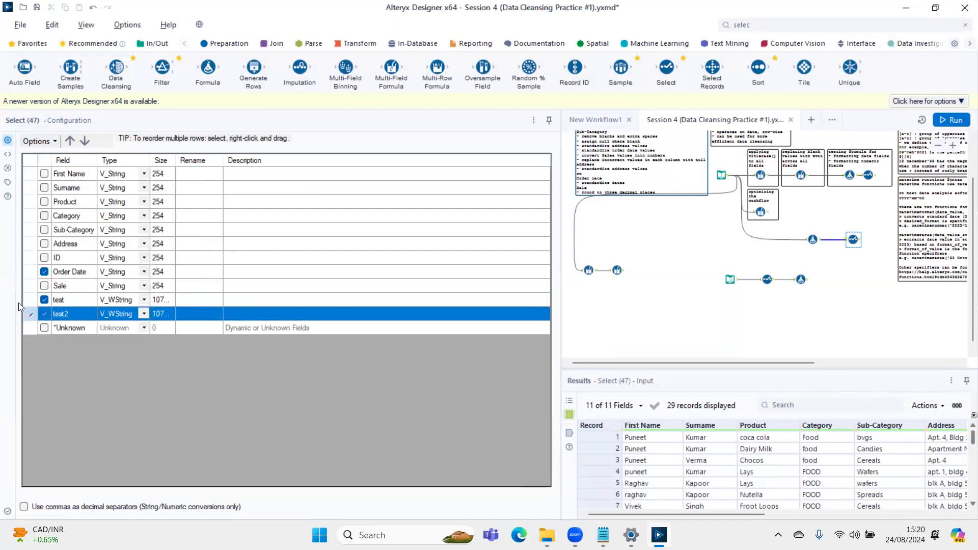
key("ctrl+r")
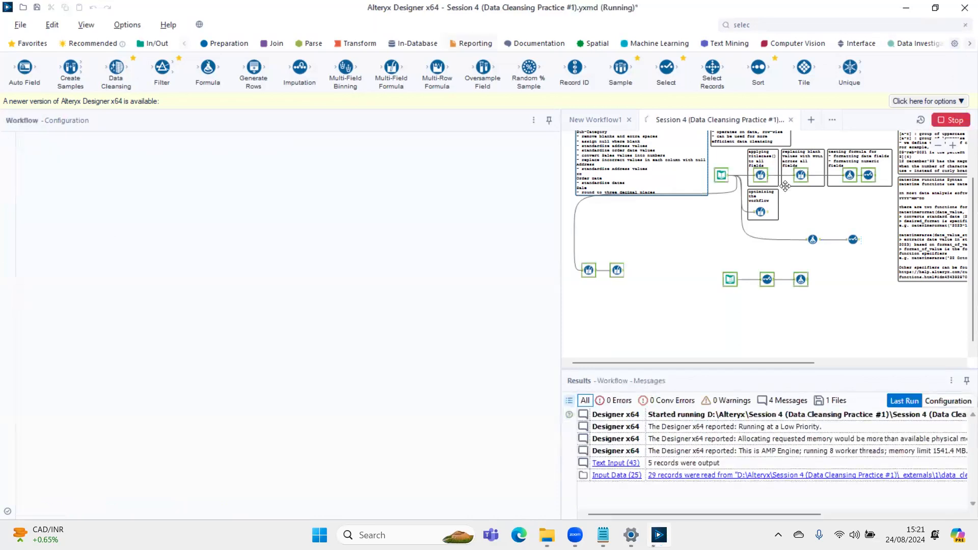
- Show the Select tool's output data, then detach and enlarge the Results window to fit all the records
left_click(854, 241)
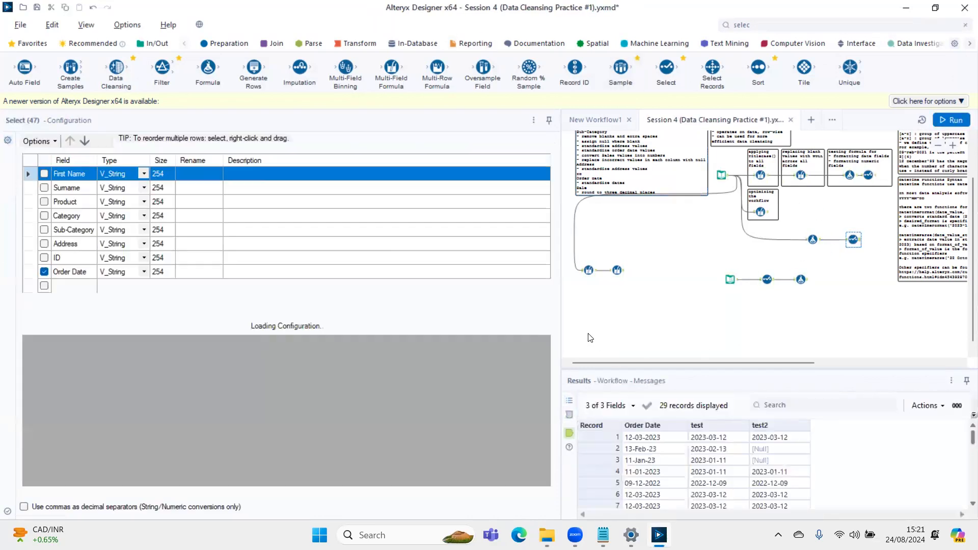
left_click_drag(573, 378, 86, 61)
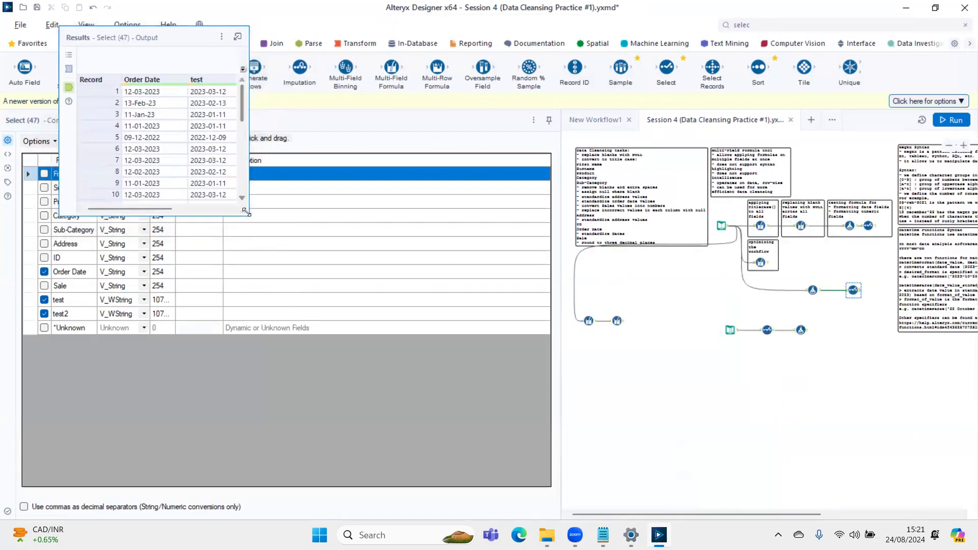
left_click_drag(246, 212, 753, 478)
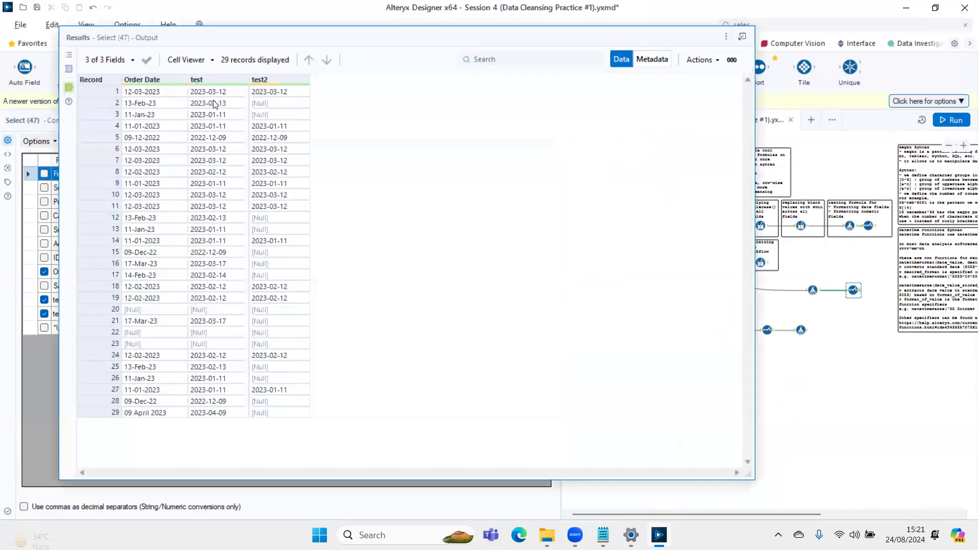
- Compare the 'test' and 'test2' results against the original Order Date values for each date format
left_click_drag(217, 94, 218, 279)
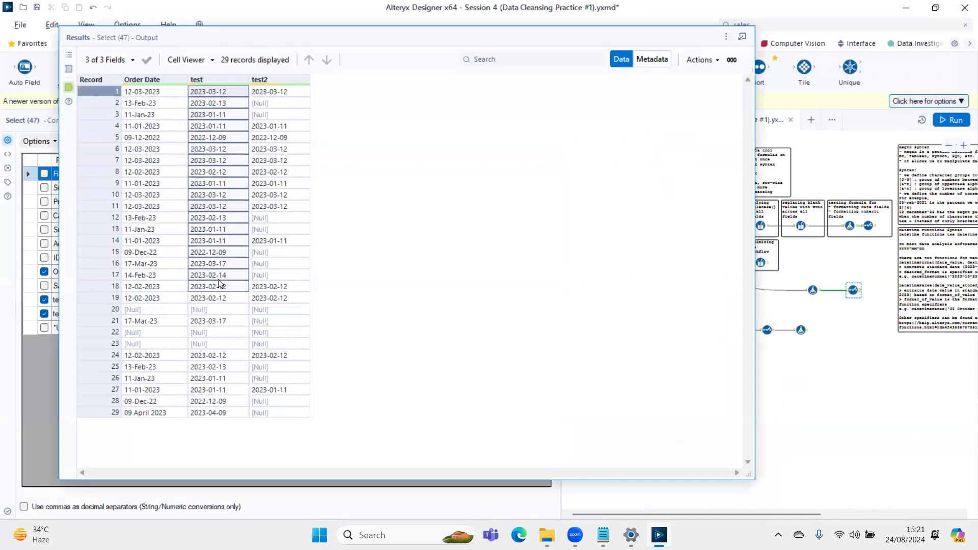
left_click(263, 92)
left_click(166, 93)
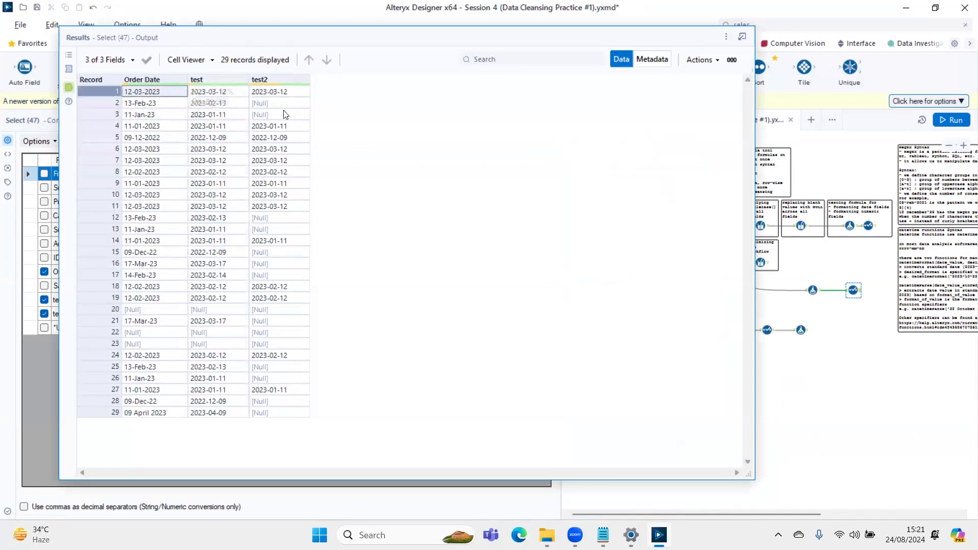
left_click_drag(153, 103, 153, 114)
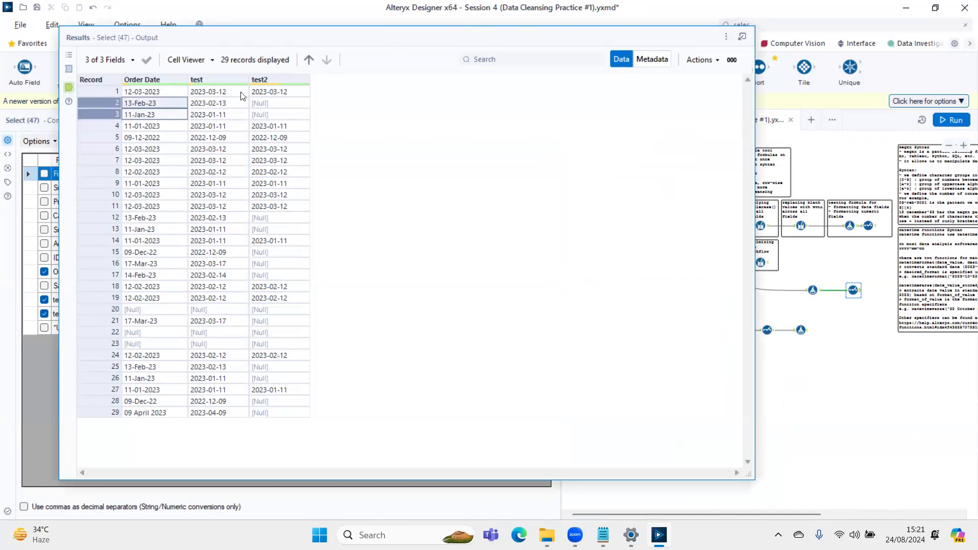
left_click(173, 103)
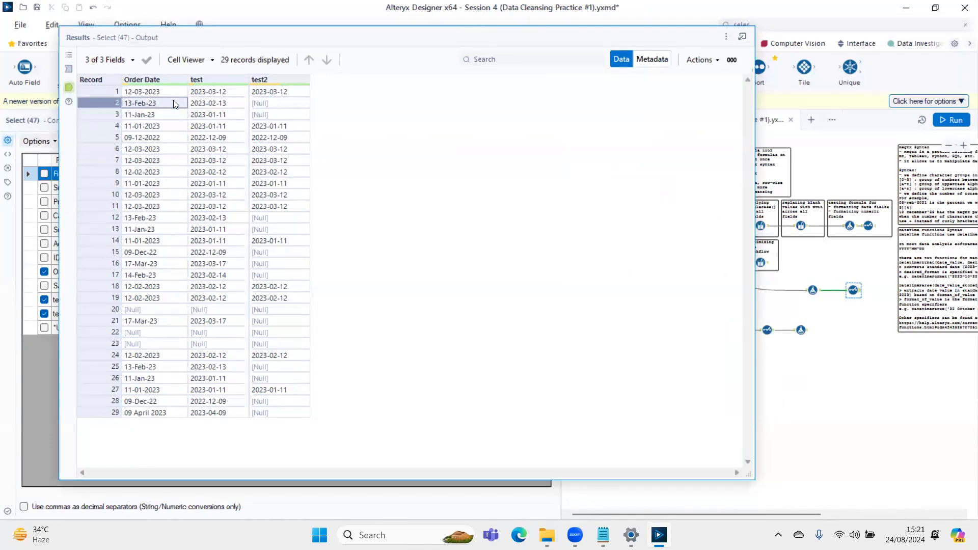
left_click(143, 93)
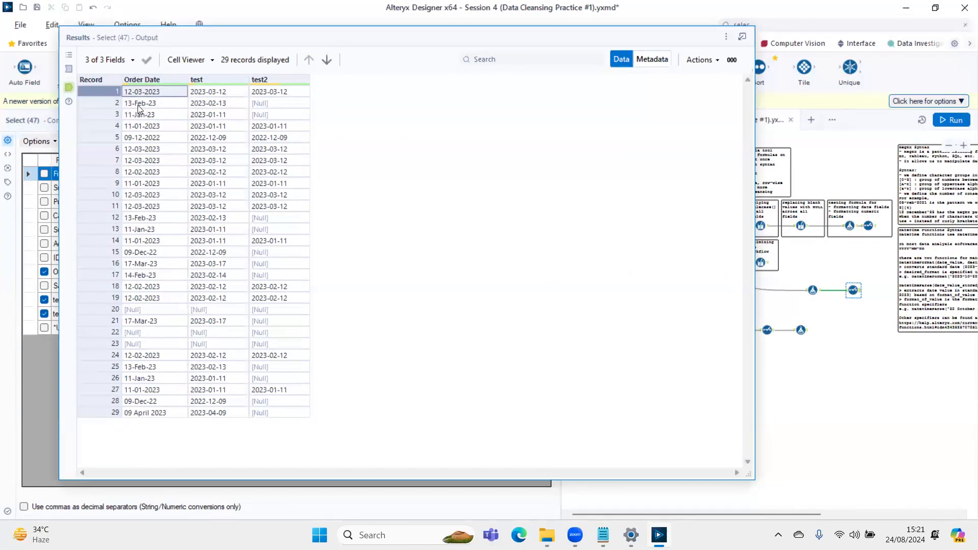
left_click(137, 104)
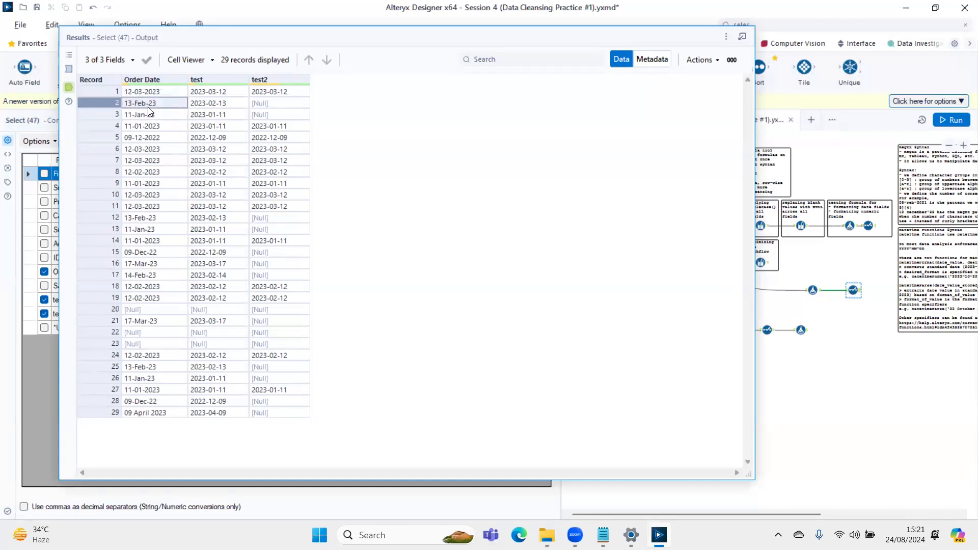
left_click_drag(201, 93, 214, 288)
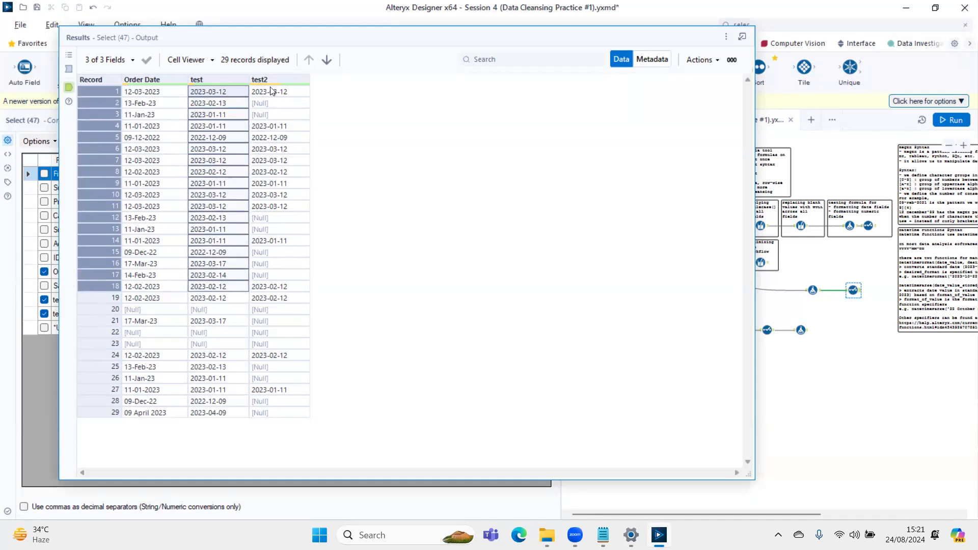
left_click_drag(270, 91, 284, 339)
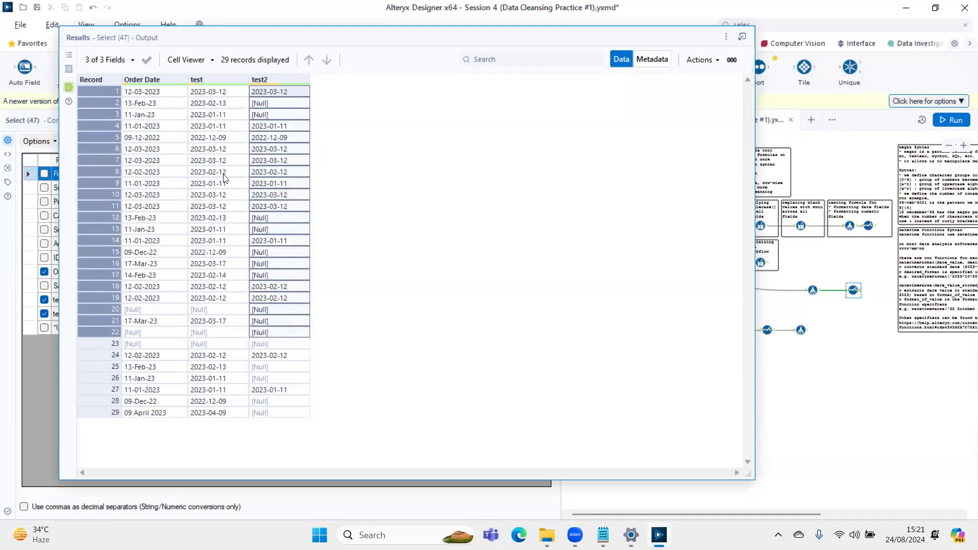
left_click_drag(158, 94, 169, 362)
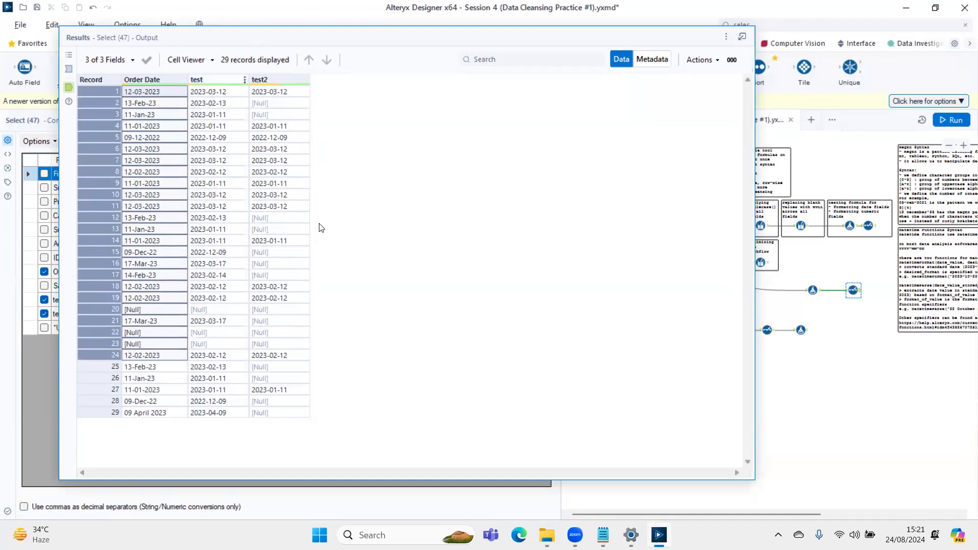
- Move the Results window clear of the configuration and enlarge the expression text of the Formula tool's 'test' column
left_click_drag(249, 38, 535, 414)
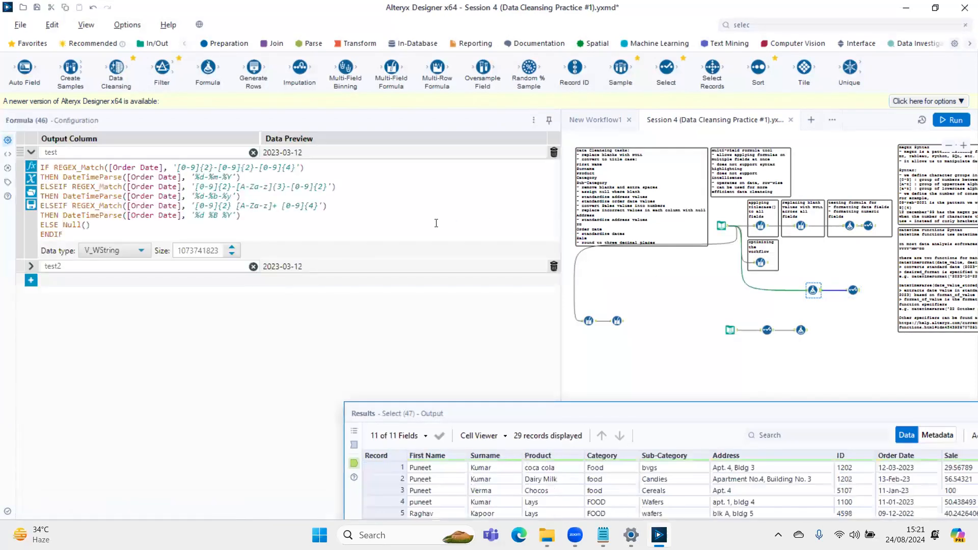
scroll(436, 223, "up", 5)
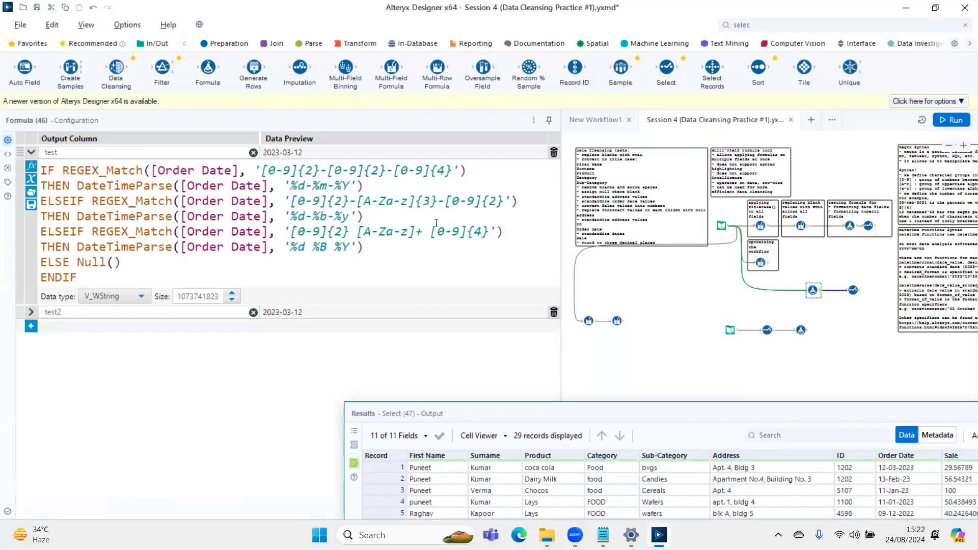
double_click(81, 152)
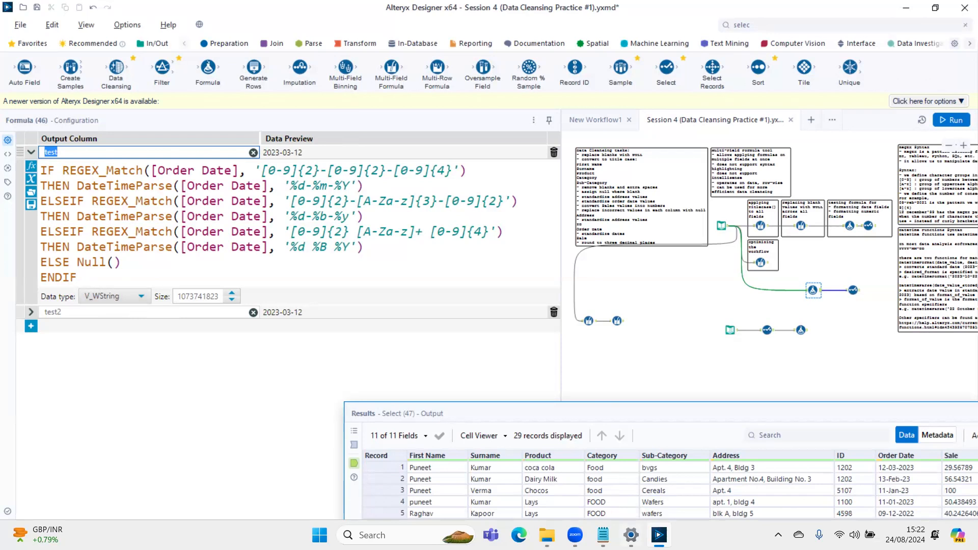
- Switch to the Notepad notes and examine how the month is written in the three date formats and their DateTime specifiers
mouse_move(604, 535)
left_click(603, 474)
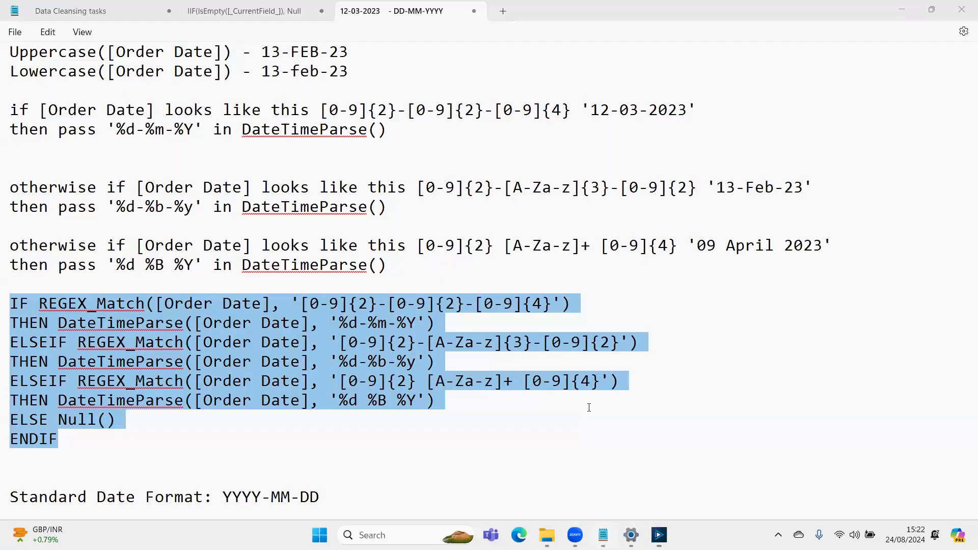
left_click(319, 342)
left_click_drag(367, 323, 388, 326)
scroll(180, 175, "up", 4)
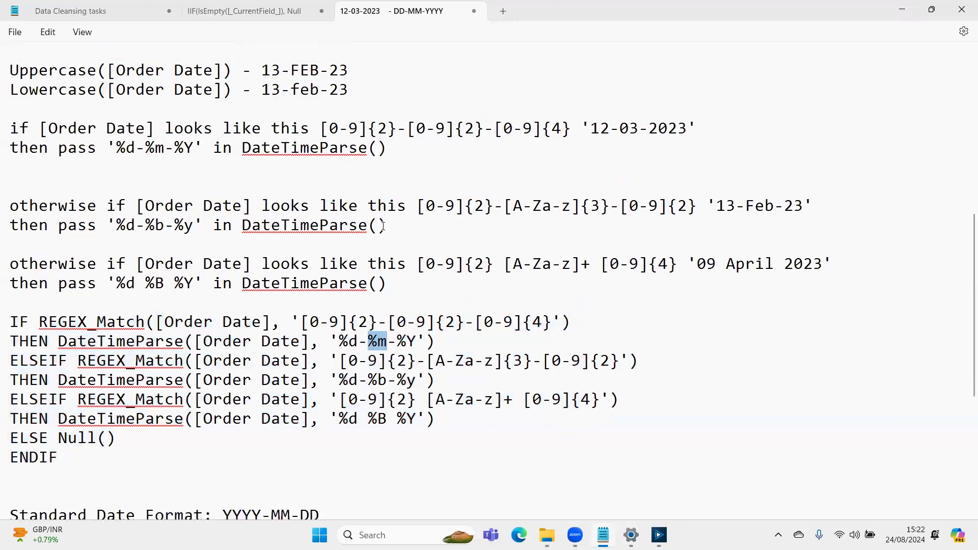
scroll(180, 175, "up", 1)
scroll(340, 275, "down", 1)
scroll(259, 235, "up", 4)
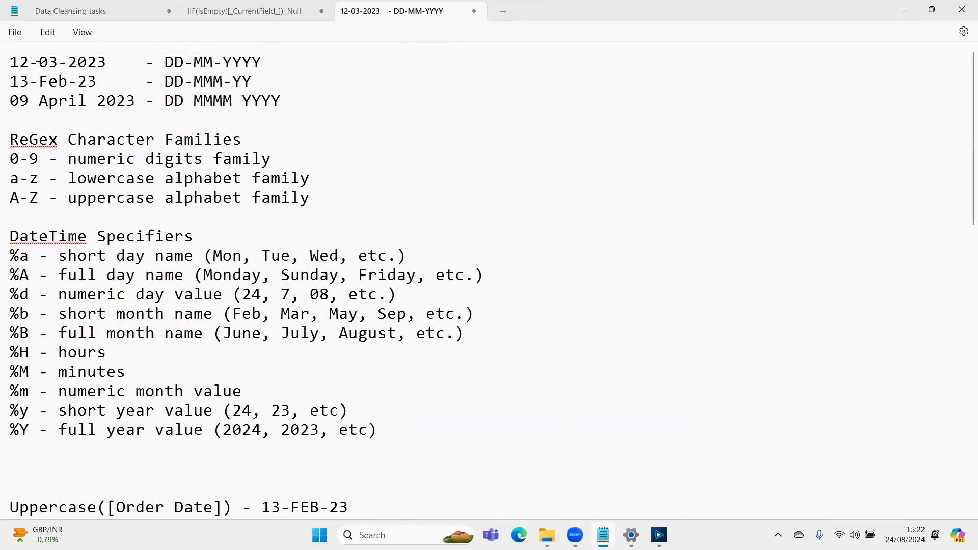
left_click_drag(38, 65, 60, 71)
left_click_drag(39, 82, 70, 84)
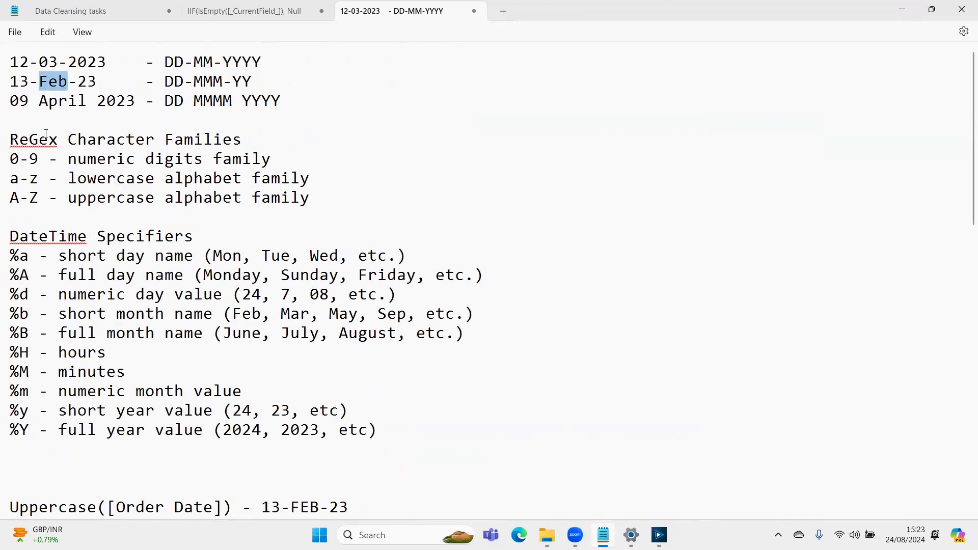
left_click_drag(41, 102, 88, 102)
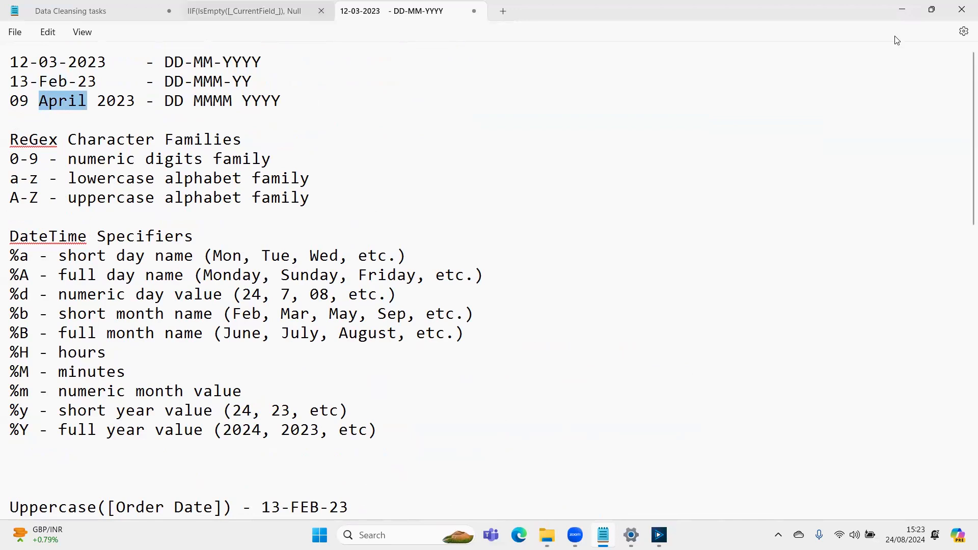
- Switch back to Alteryx Designer and review the '%d-%b-%y' and '%d %B %Y' formats in the 'test' formula
left_click(901, 11)
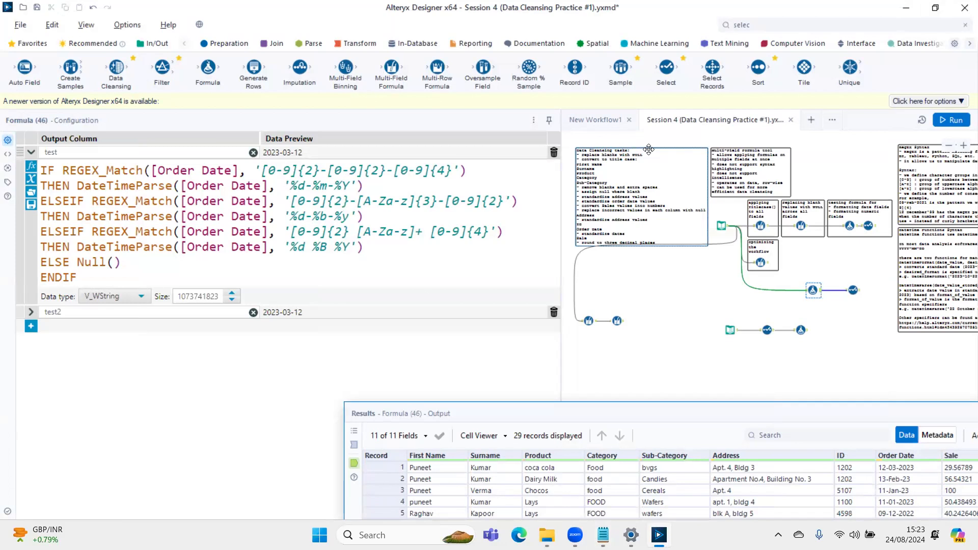
left_click_drag(313, 217, 328, 220)
left_click_drag(292, 216, 351, 221)
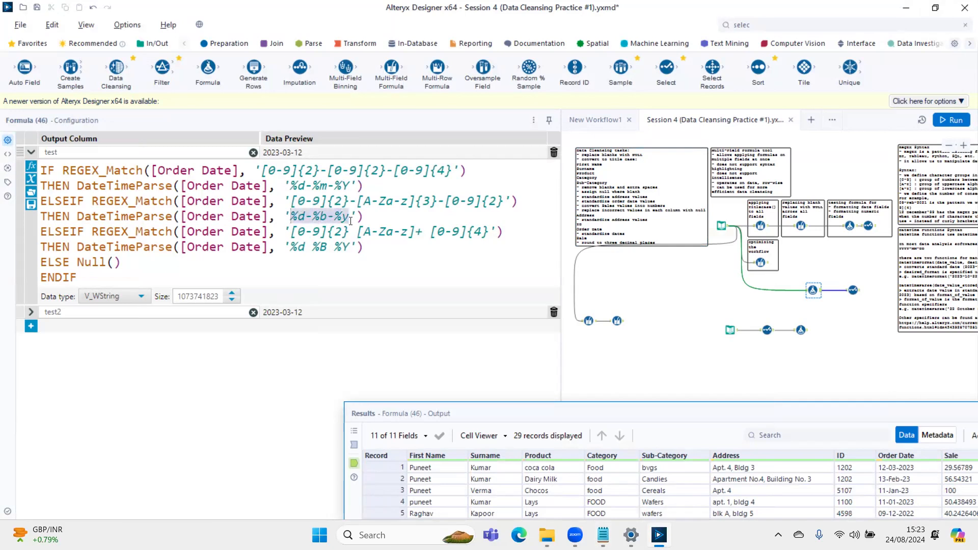
left_click_drag(292, 246, 351, 252)
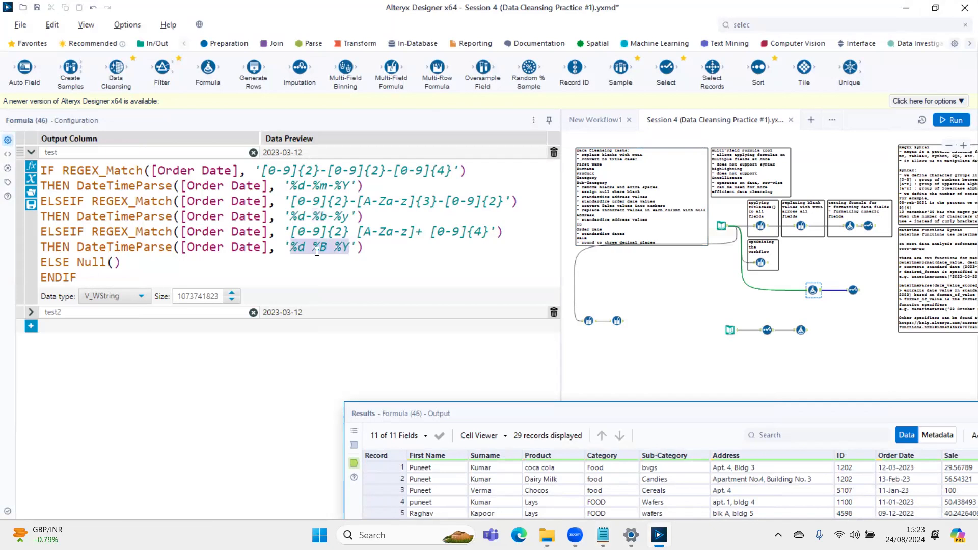
- Add the example comment /*09-Febr-24*/ after the '%d-%b-%y' line of the 'test' formula
left_click(293, 233)
left_click(364, 215)
type("/**/")
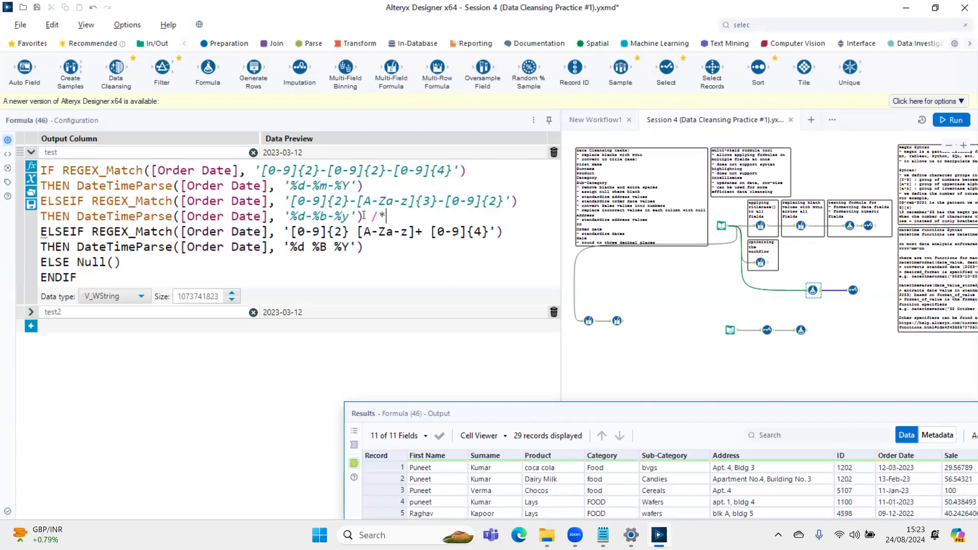
key("Left")
key("Left")
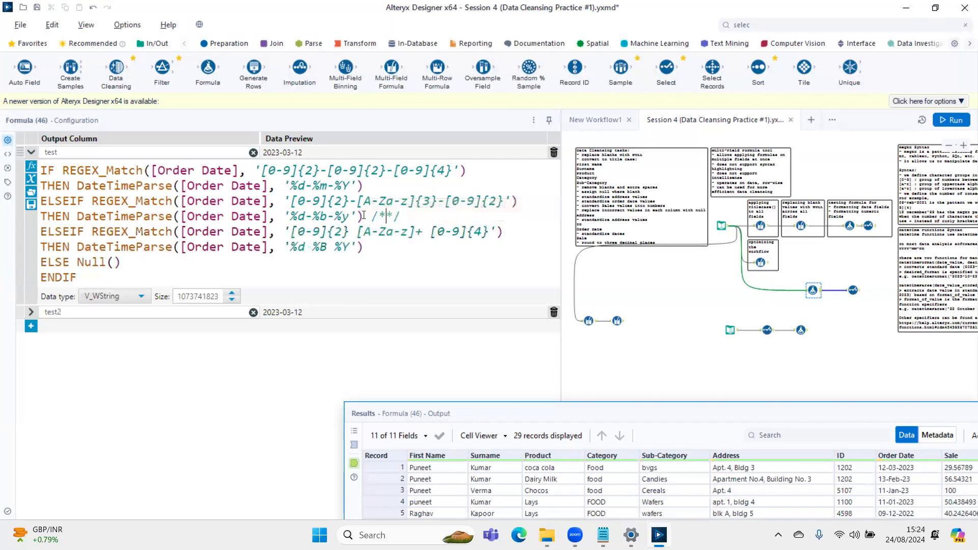
type("09-Fe")
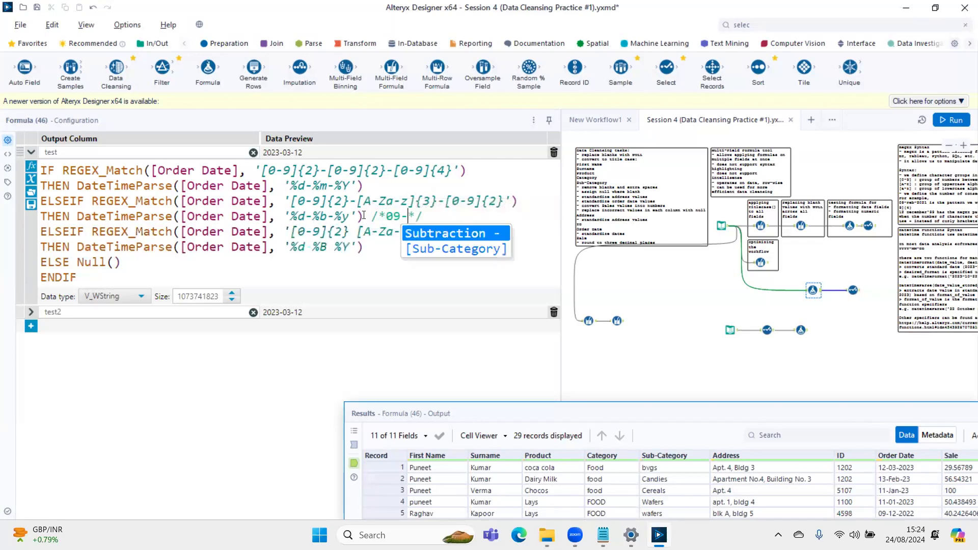
type("br")
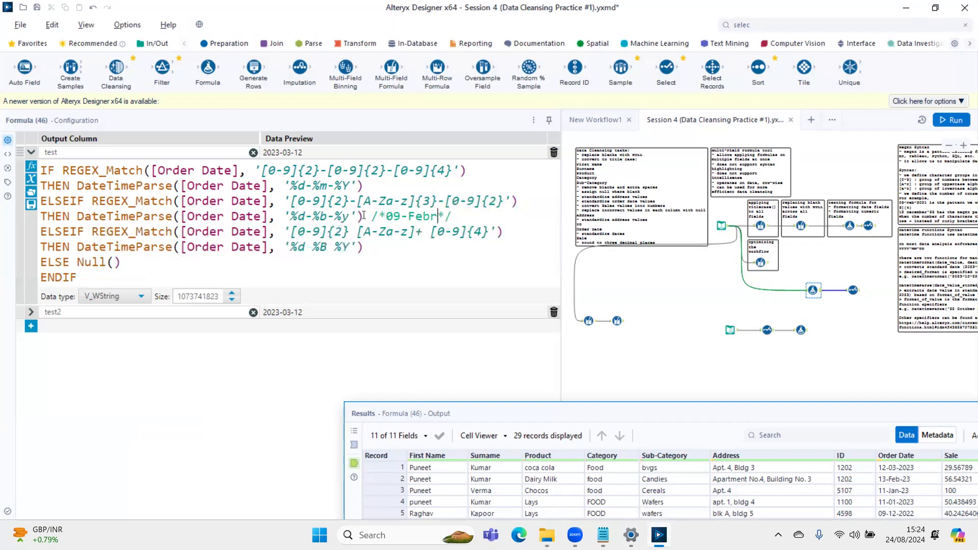
type("-6")
key("BackSpace")
type("24")
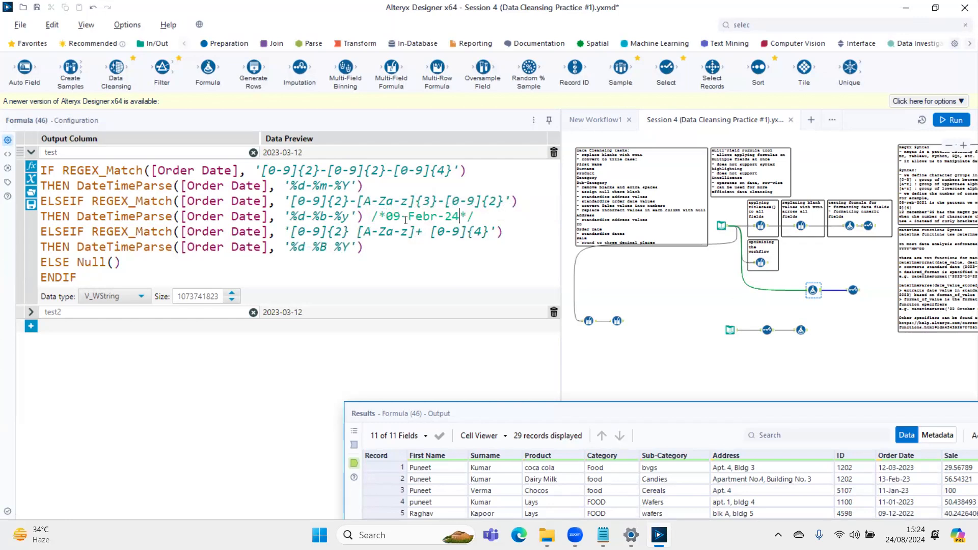
- Compare the example date comment with the REGEX_Match patterns for the full-month and three-letter-month formats
left_click_drag(302, 233, 463, 234)
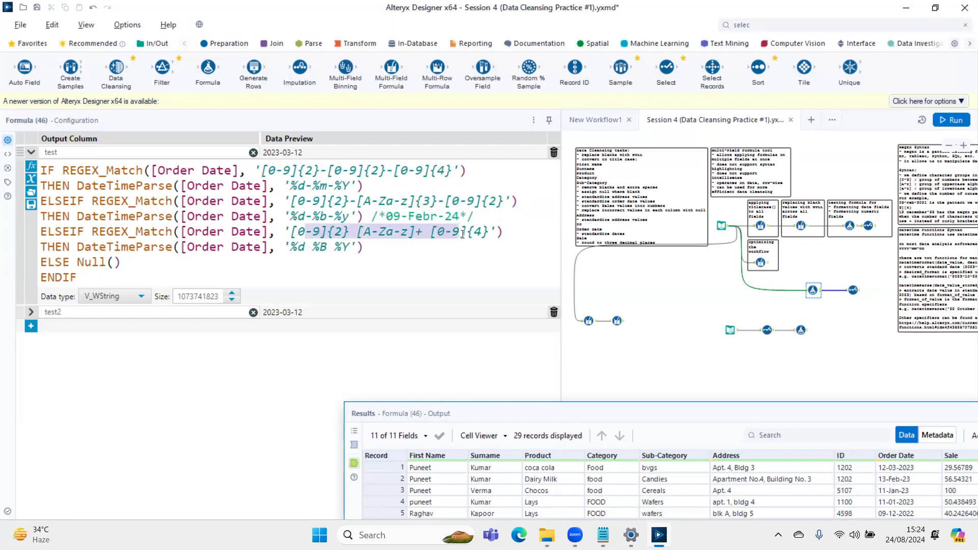
left_click_drag(393, 202, 457, 201)
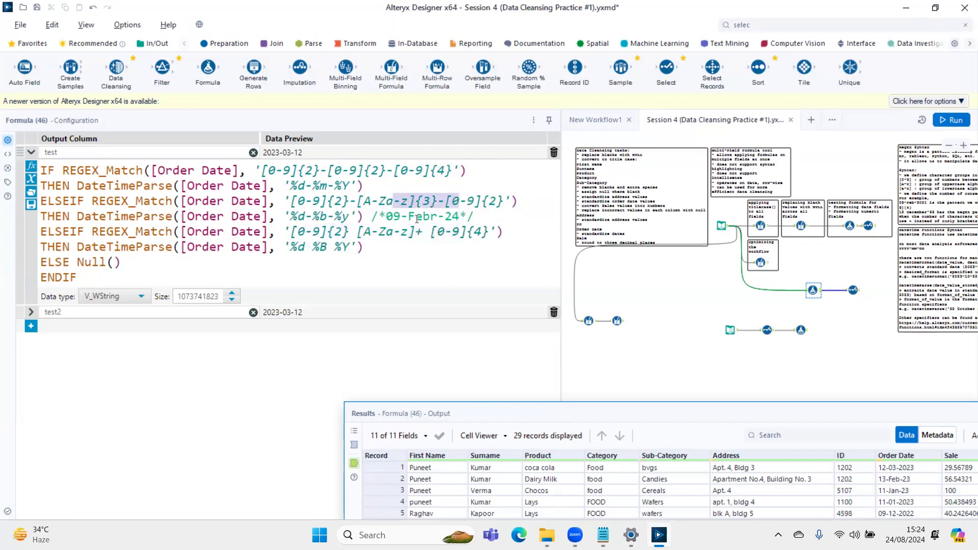
left_click(114, 263)
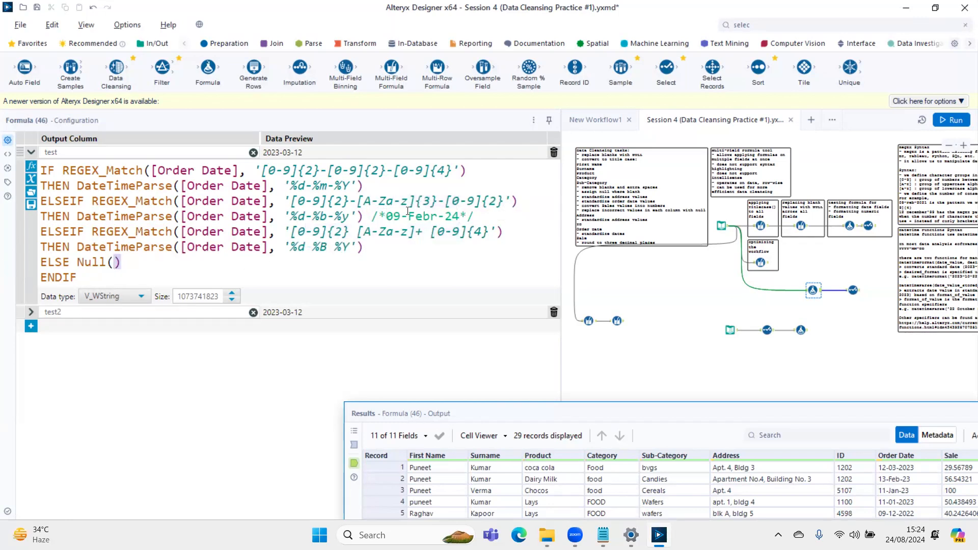
- Change the example comment to 09 Febr 2024 and compare its month with the %B specifier
left_click_drag(394, 217, 409, 217)
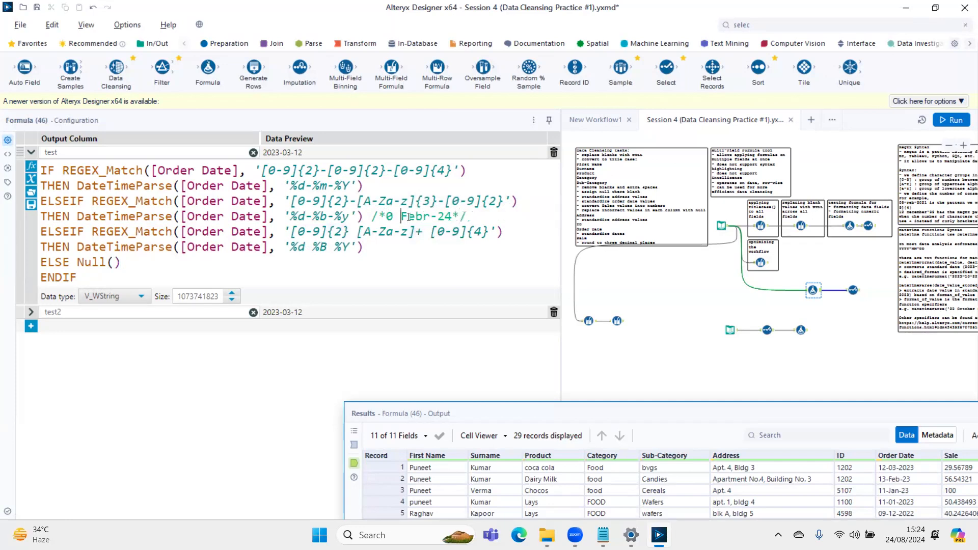
key("Left")
type("9")
key("Right")
key("Right")
key("Right")
key("Right")
key("Delete")
type("20")
double_click(411, 215)
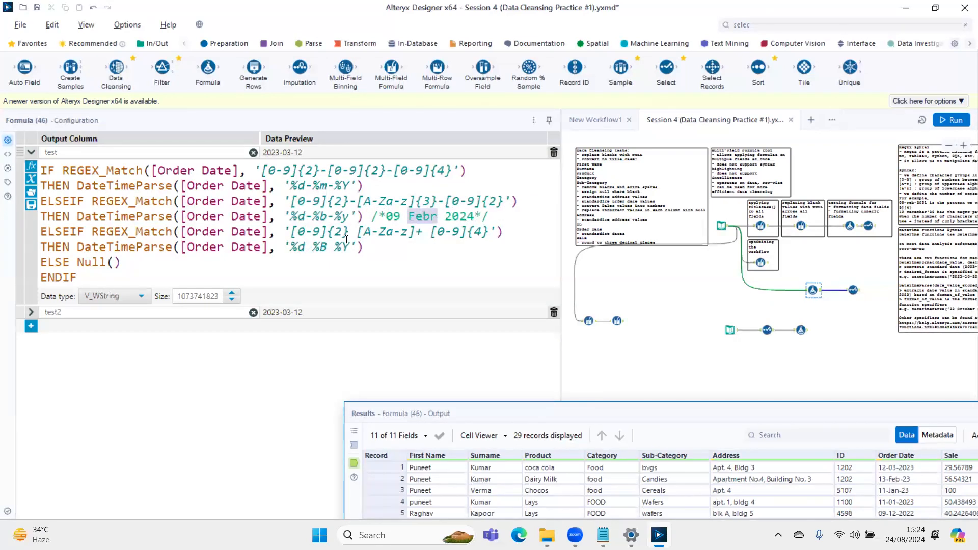
double_click(321, 248)
left_click_drag(437, 218, 408, 218)
- Delete the example date comment from the 'test' formula
left_click(489, 221)
key("BackSpace")
key("BackSpace")
key("BackSpace")
key("BackSpace")
key("BackSpace")
key("BackSpace")
key("BackSpace")
key("BackSpace")
key("BackSpace")
key("BackSpace")
key("BackSpace")
key("BackSpace")
key("BackSpace")
key("BackSpace")
key("BackSpace")
key("BackSpace")
key("BackSpace")
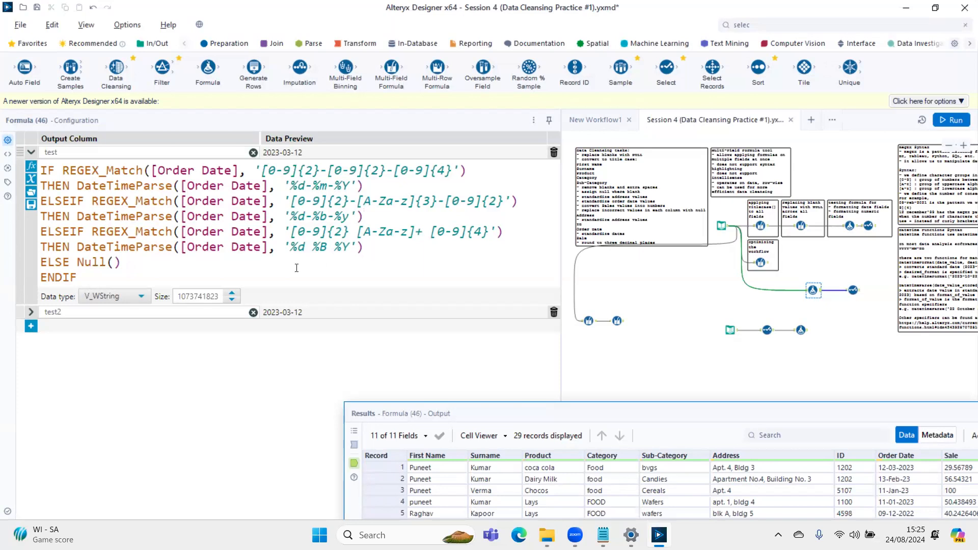
- Review the complete 'test' formula and its first REGEX_Match pattern, '[0-9]{2}-[0-9]{2}-[0-9]{4}'
left_click_drag(230, 277, 21, 129)
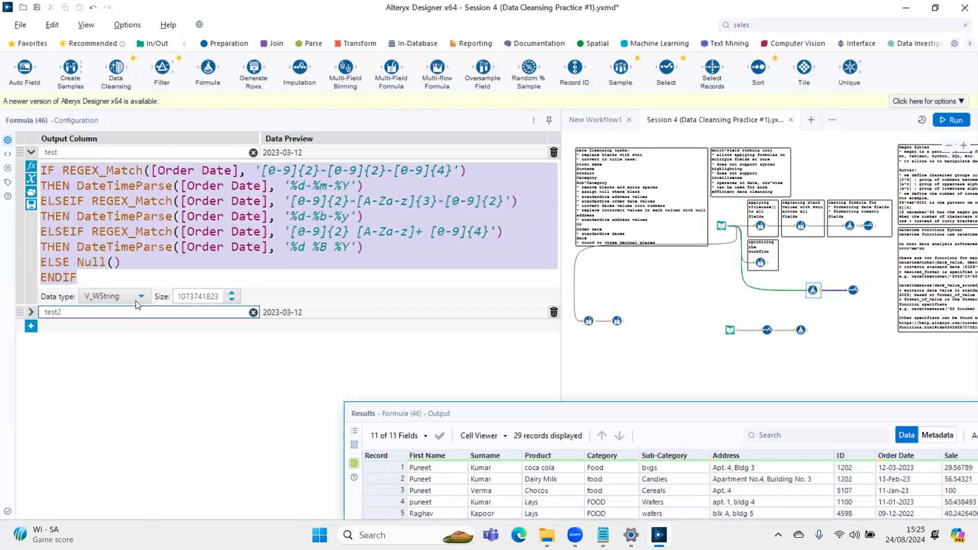
left_click(261, 170)
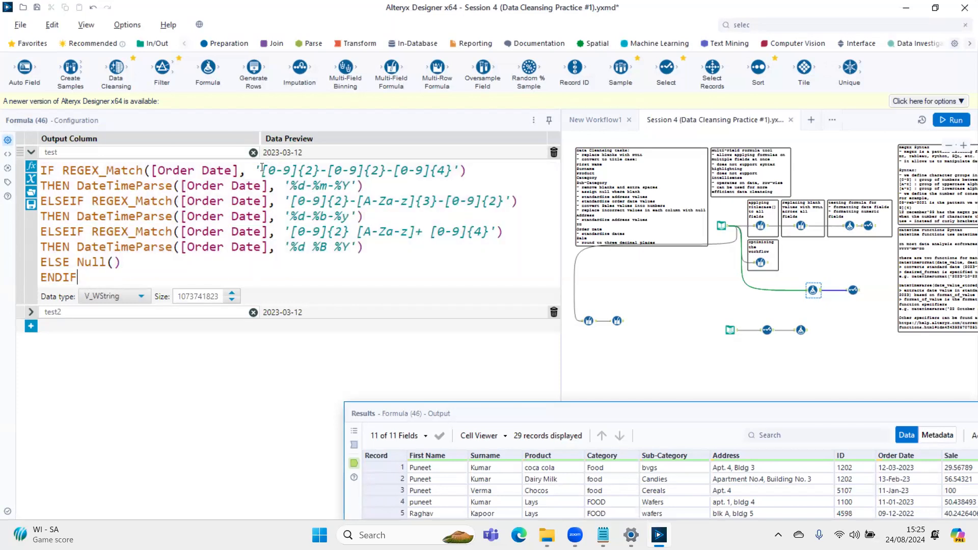
left_click_drag(261, 170, 453, 172)
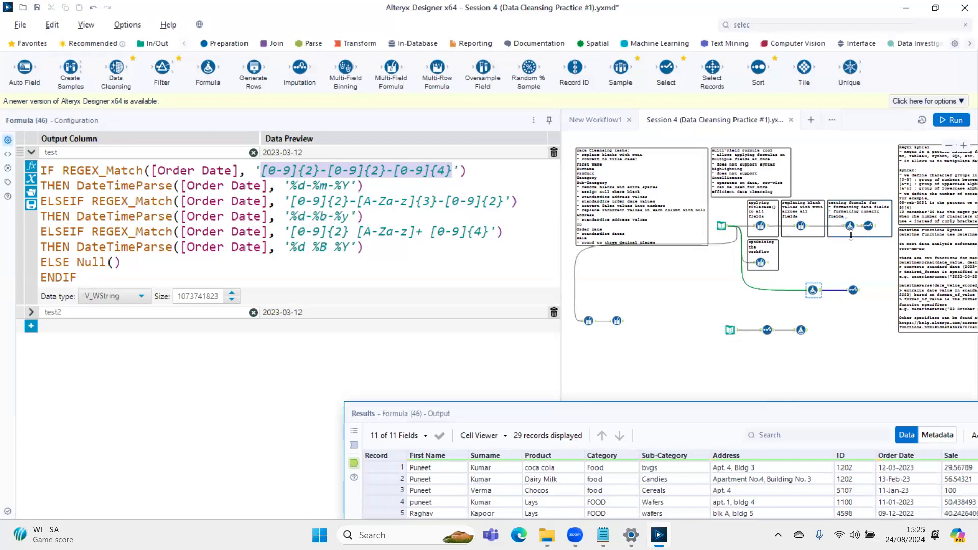
- Examine the numeric and text entries of the Sale column in the Results window, and move the window back off the configuration
left_click_drag(863, 413, 461, 96)
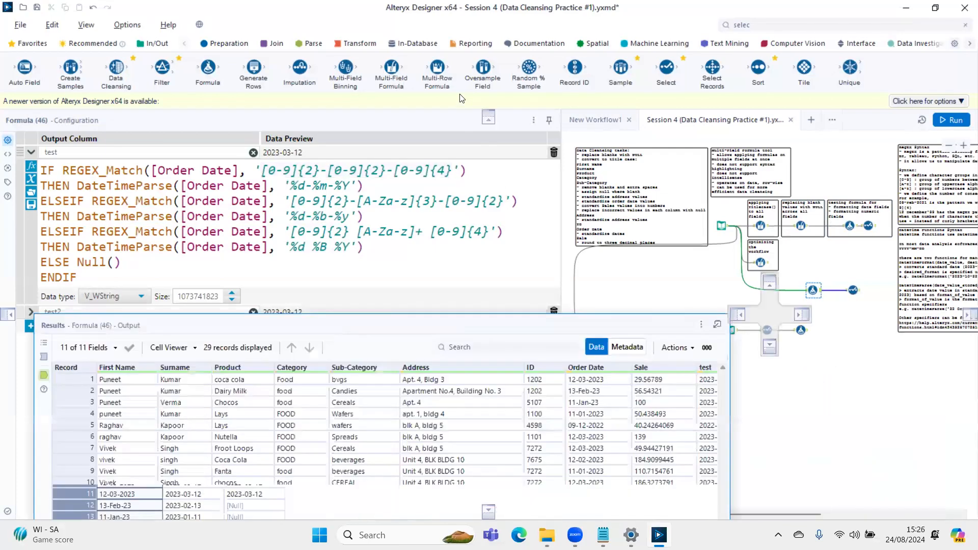
left_click_drag(631, 150, 642, 309)
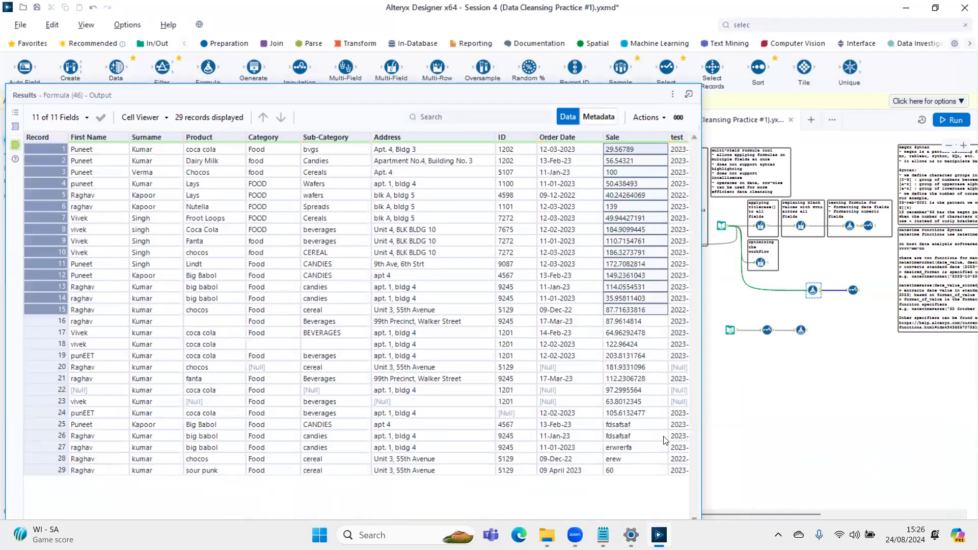
left_click_drag(640, 426, 640, 459)
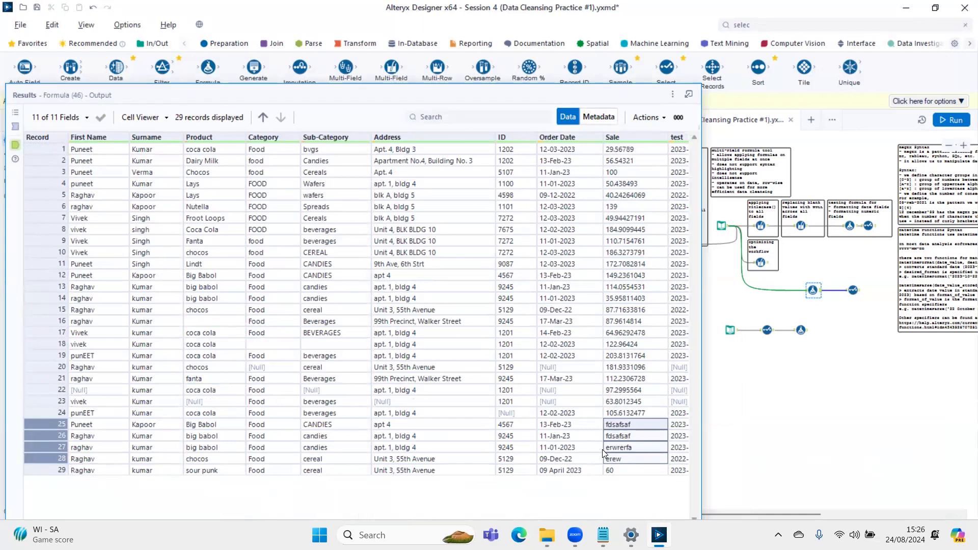
left_click_drag(501, 98, 877, 419)
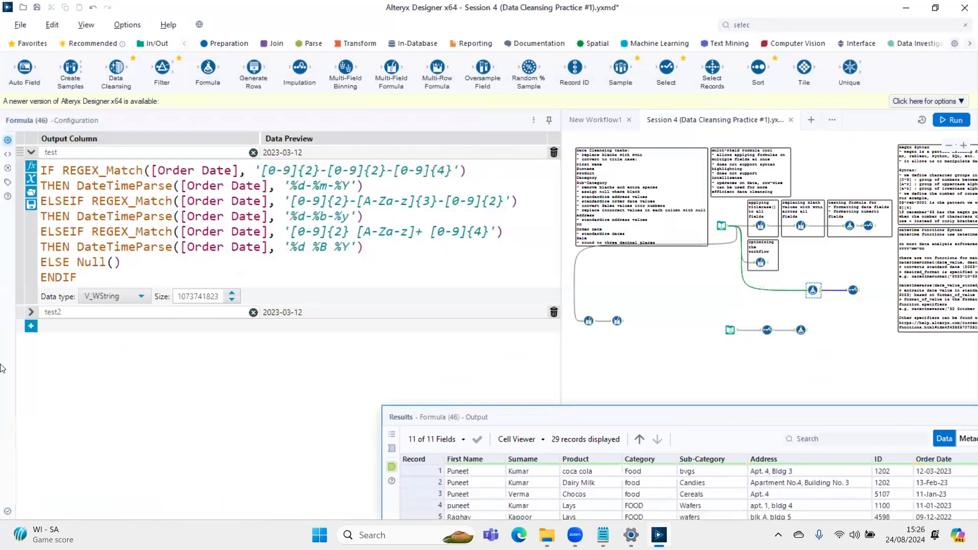
- Add a new output column named 'sales test' to the Formula tool
left_click(31, 326)
left_click(70, 326)
left_click(70, 344)
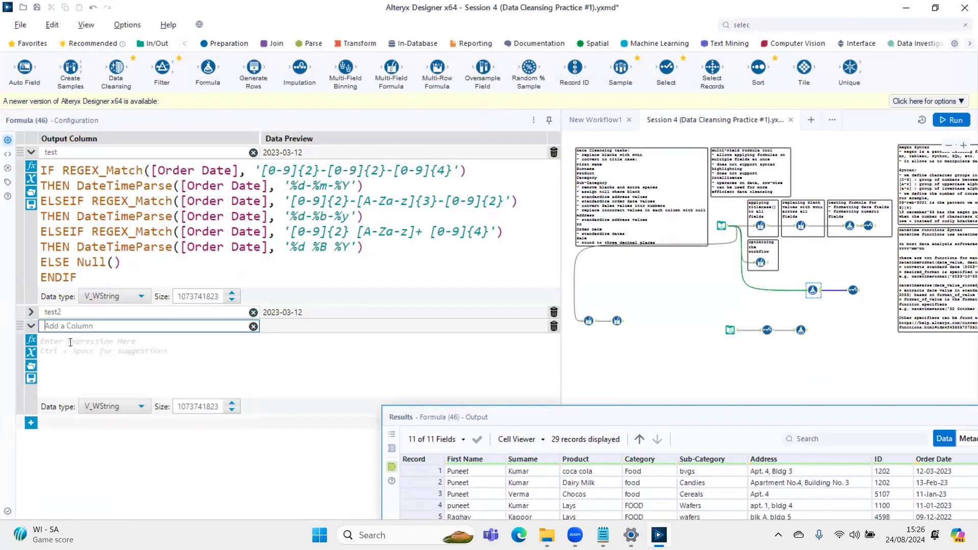
type("sales test")
- Start the 'sales test' expression with an IF REGEX_Match condition on the [Sale] field
left_click(83, 363)
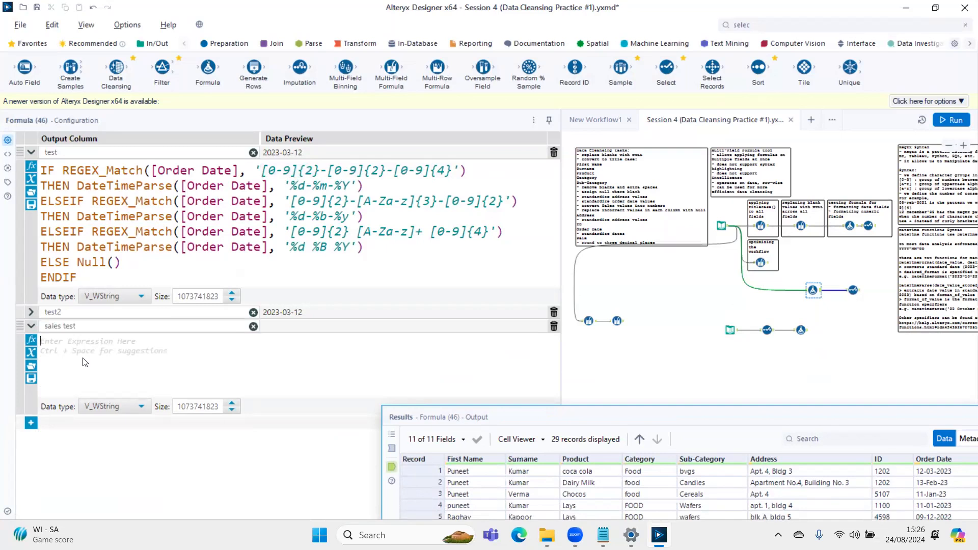
type("IF rege")
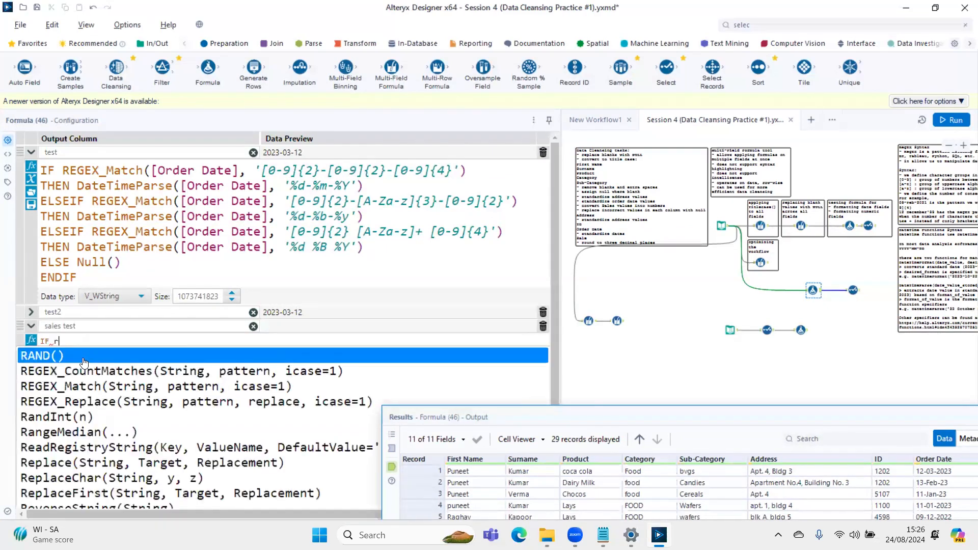
key("Down")
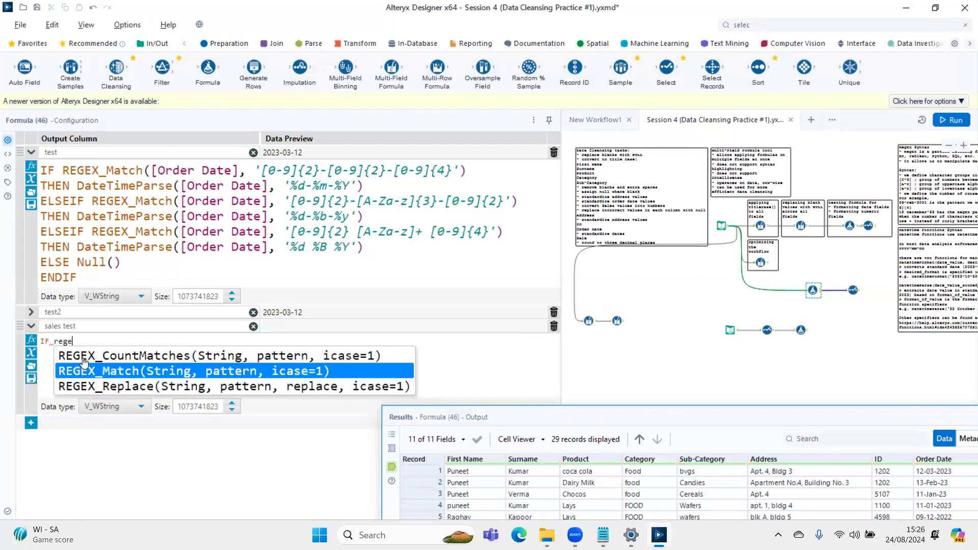
key("Return")
type("sa, pattern)")
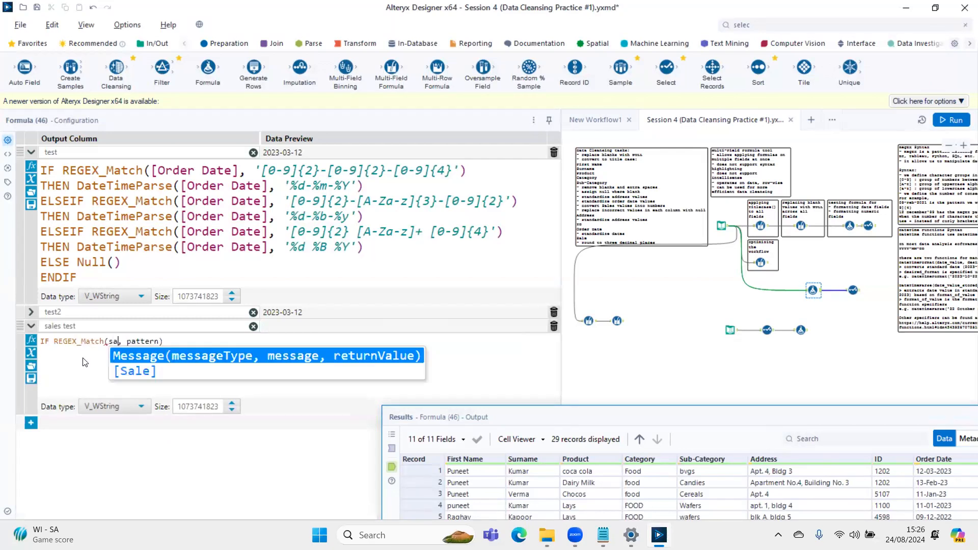
key("Down")
key("Return")
key("Tab")
- Enter '[0-9]' as the REGEX_Match pattern for [Sale]
type("[")
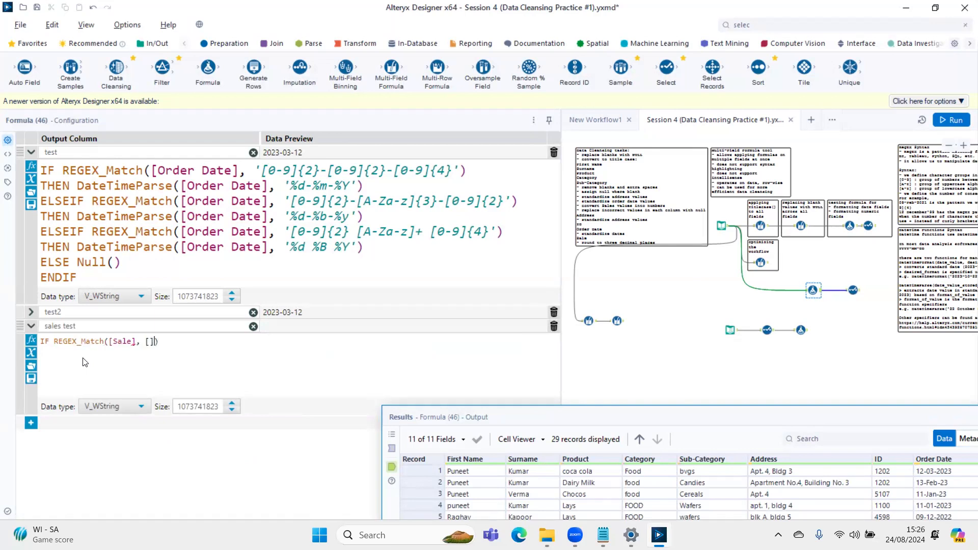
type("'")
key("Right")
key("Right")
type("'")
key("Left")
key("Left")
type("9")
key("BackSpace")
type("0-9")
- Add a THEN line that converts the sale value with ToNumber([Sale])
key("Return")
type("THEN To")
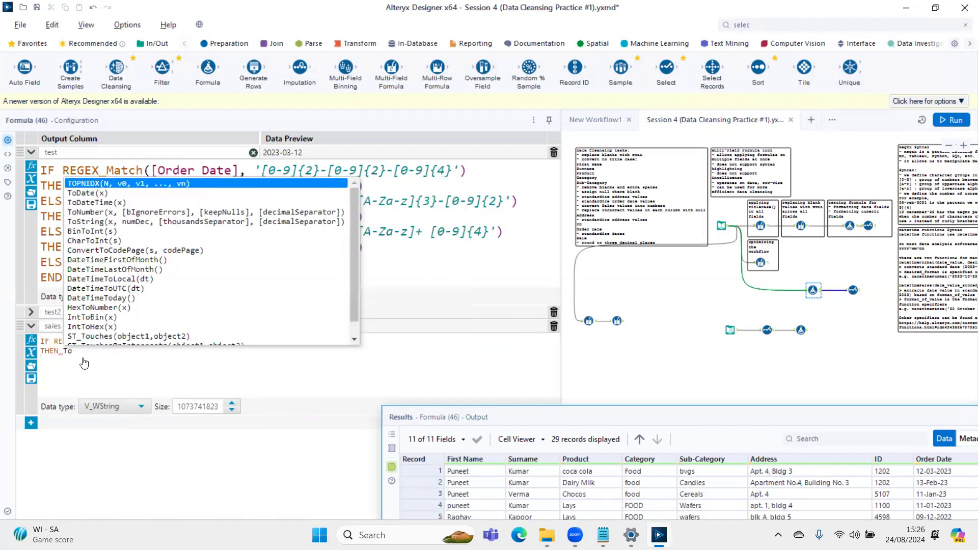
type("Number")
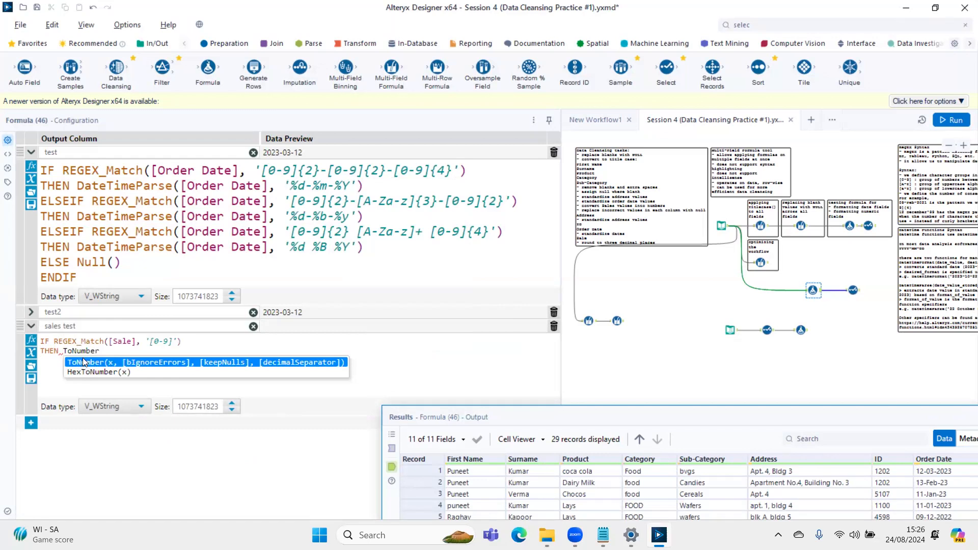
type("(sa")
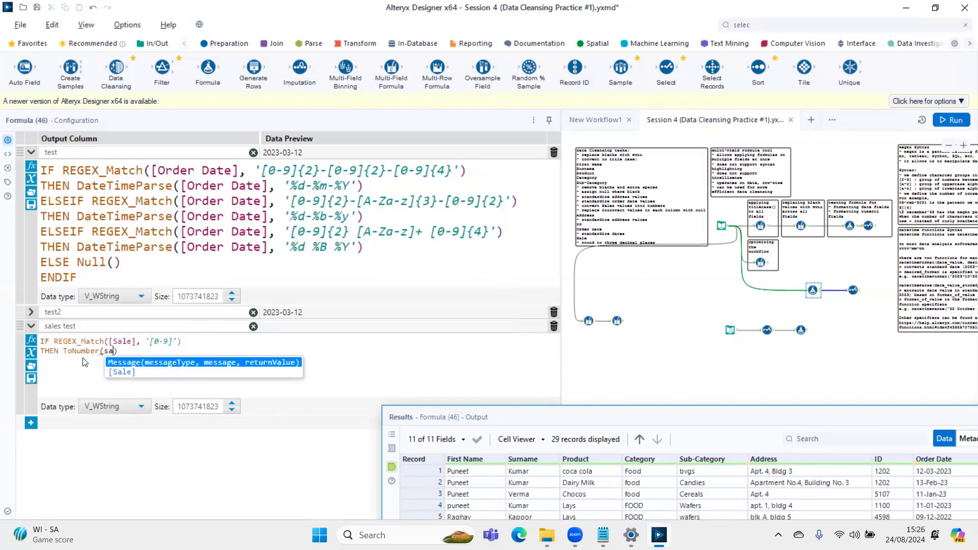
key("Down")
key("Return")
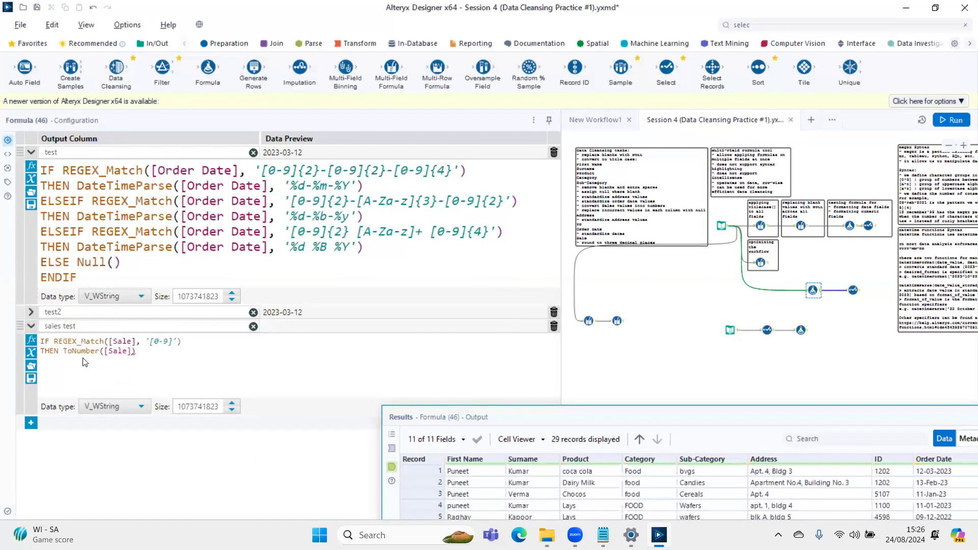
- Wrap the ToNumber([Sale]) call in a Round function, ready for its second argument
key("BackSpace")
key("Left")
key("Left")
key("Left")
key("Left")
key("Left")
key("Left")
key("Left")
key("Left")
key("Left")
key("Left")
key("Left")
key("Left")
key("Left")
key("Left")
type("Round(")
key("End")
type(",")
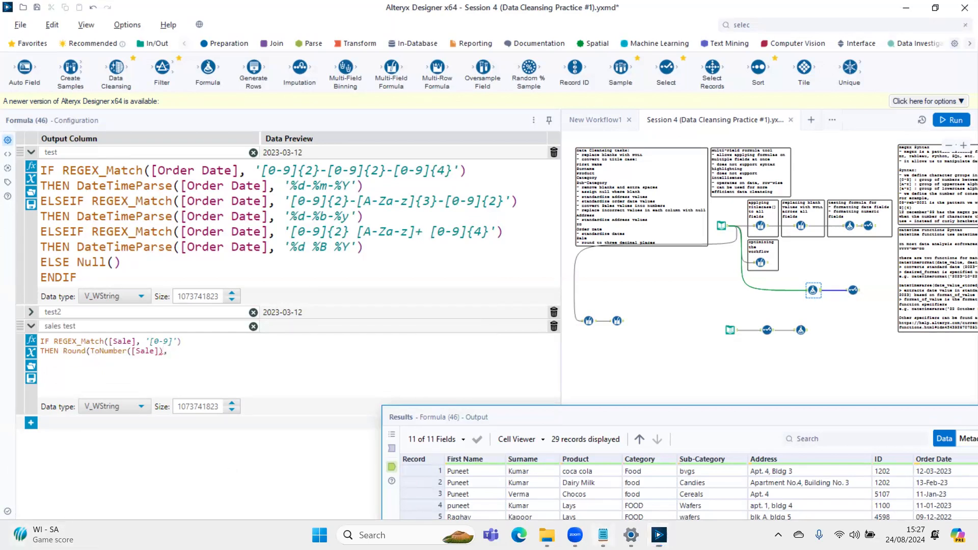
- Check the Sale rounding and incorrect-value requirements in the Notepad data cleansing task list, and return to Alteryx Designer
left_click(603, 535)
scroll(120, 226, "down", 4)
scroll(120, 227, "up", 4)
key("ctrl+Tab")
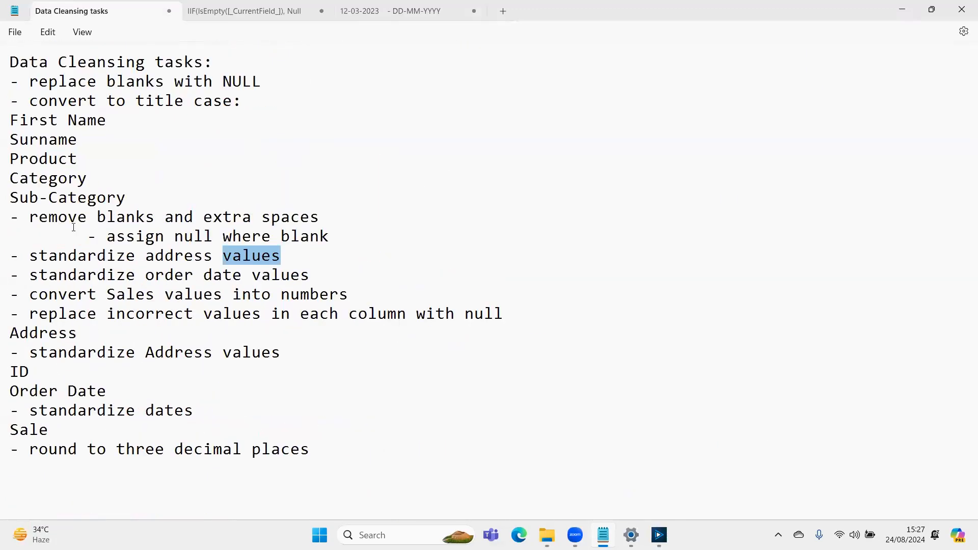
left_click_drag(52, 449, 274, 454)
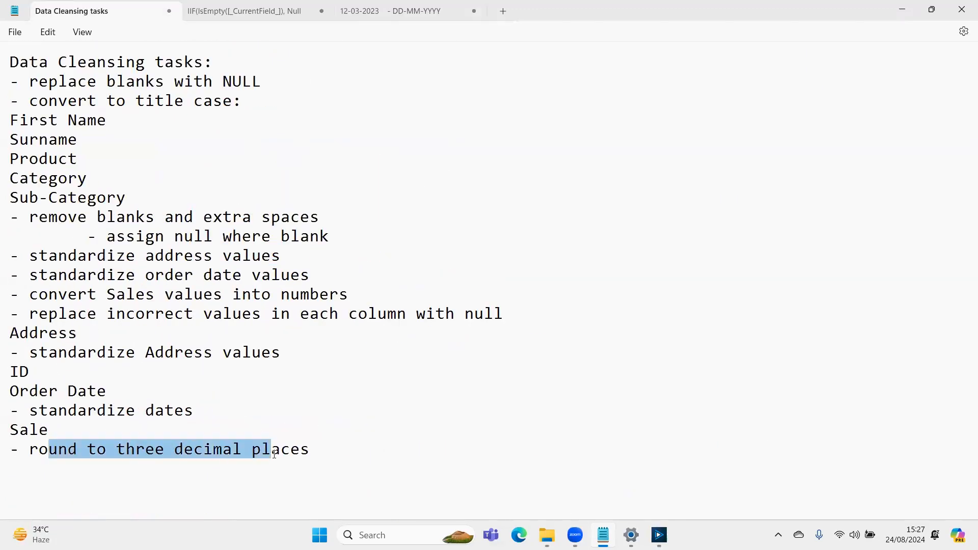
left_click_drag(68, 314, 387, 322)
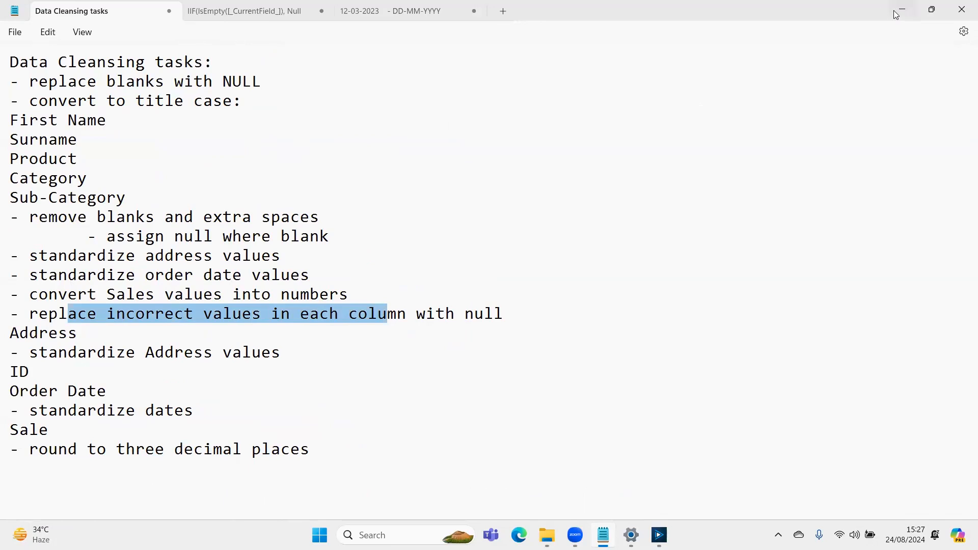
left_click(932, 9)
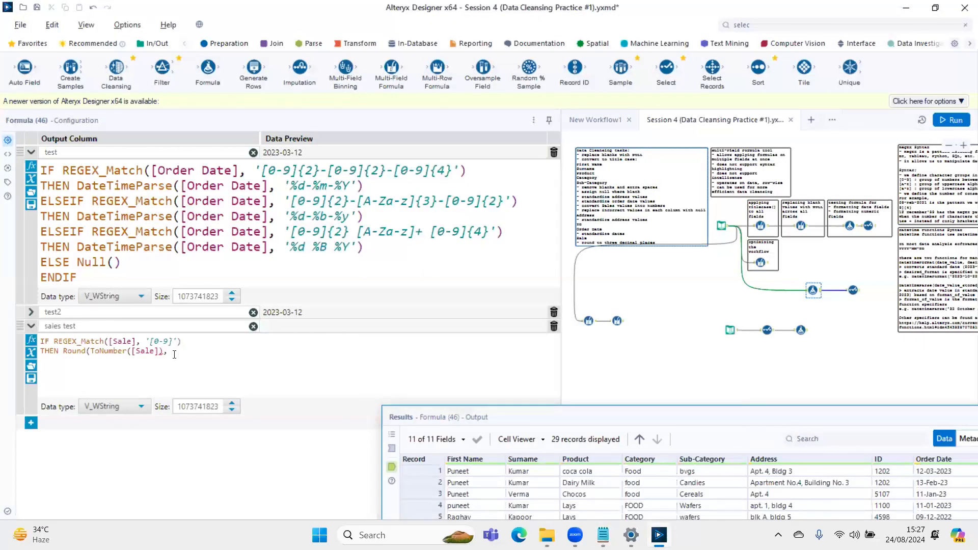
- Complete the Round call with a multiple of 0.001 and start a new line in the expression
type("0.00")
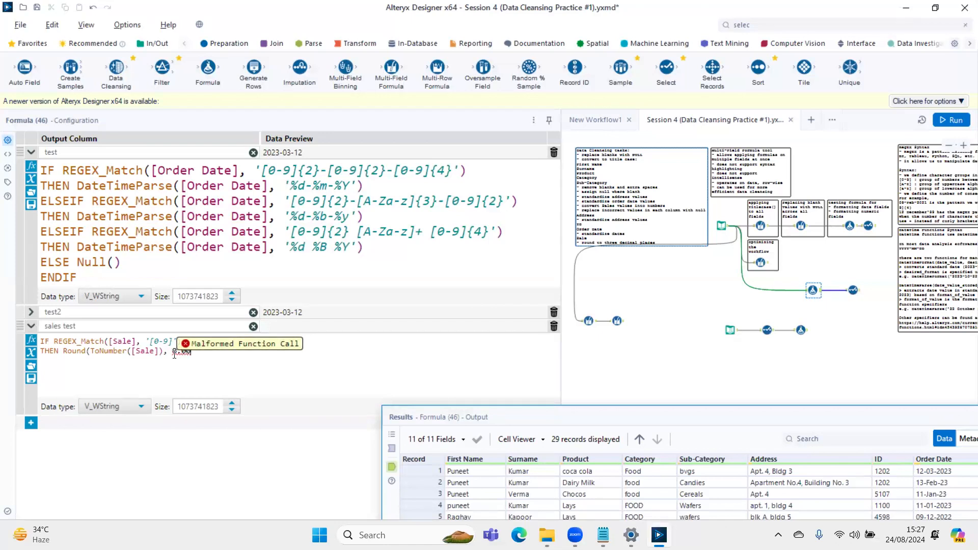
type("1)")
key("Return")
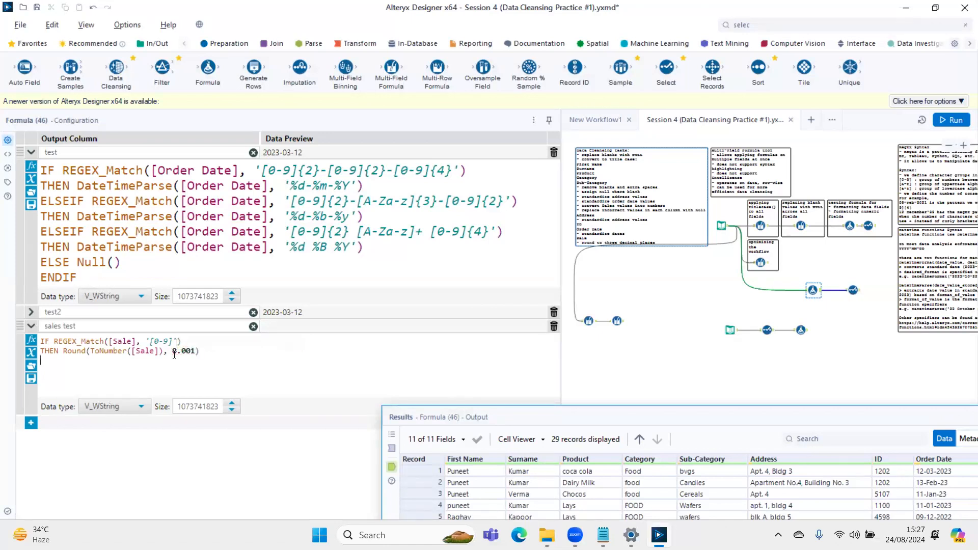
- Finish the 'sales test' expression with ELSE Null() and ENDIF lines, and run the workflow
type("E")
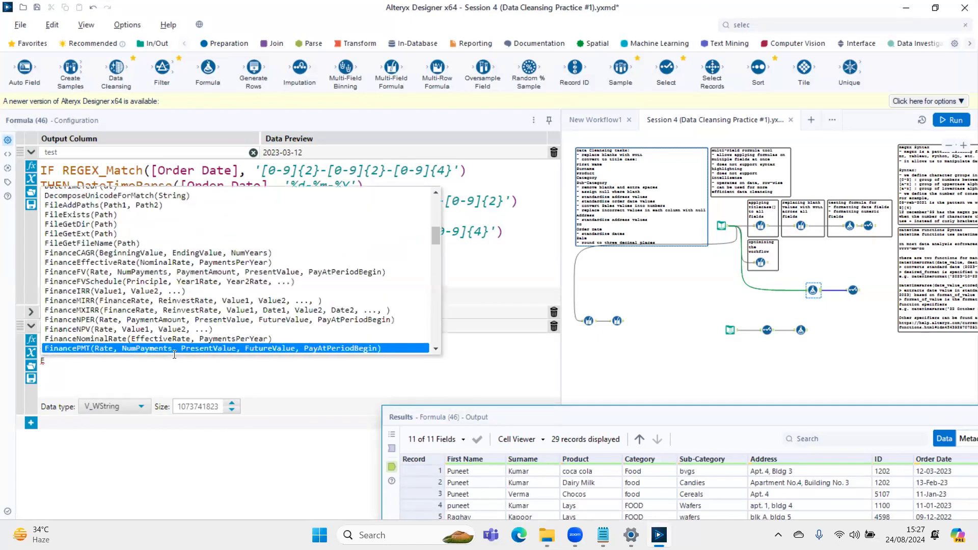
type("LSE N")
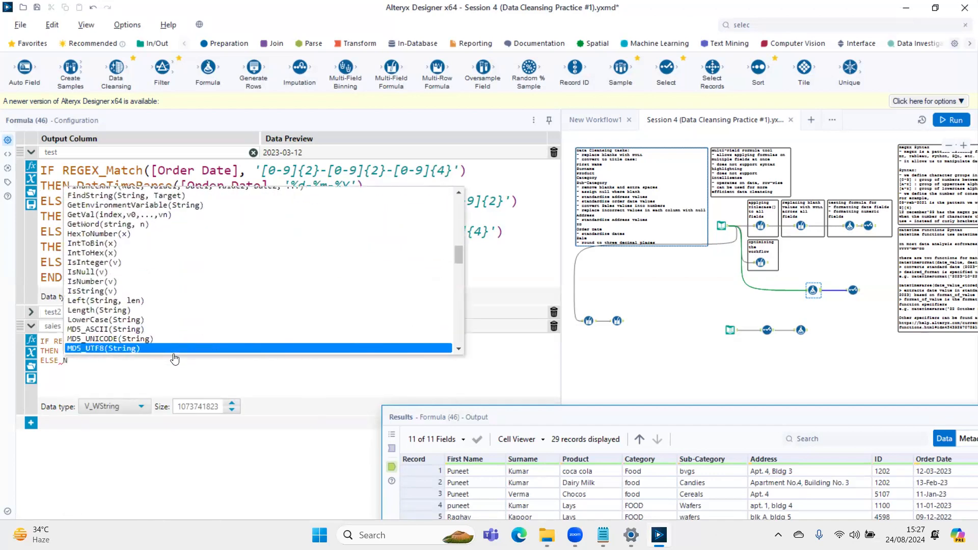
type("ul")
key("Return")
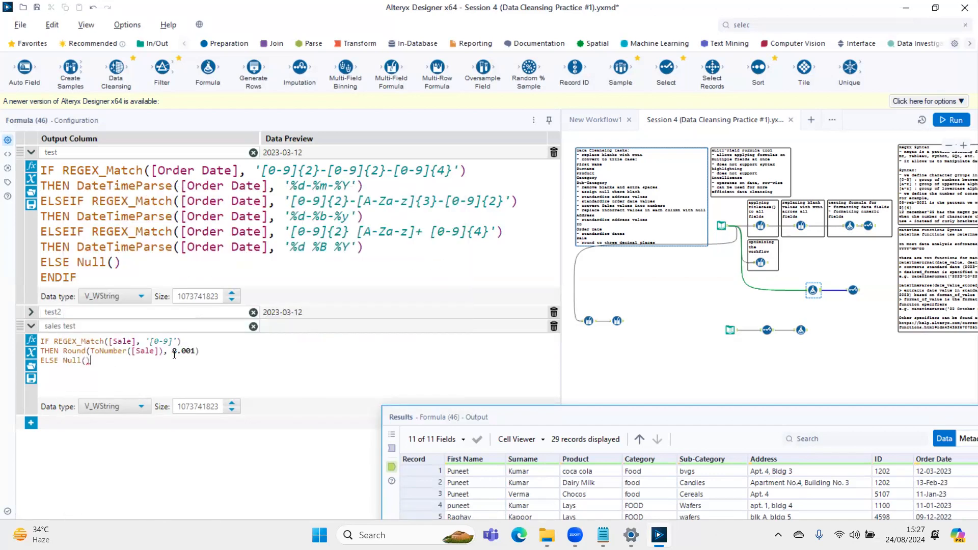
type("EN")
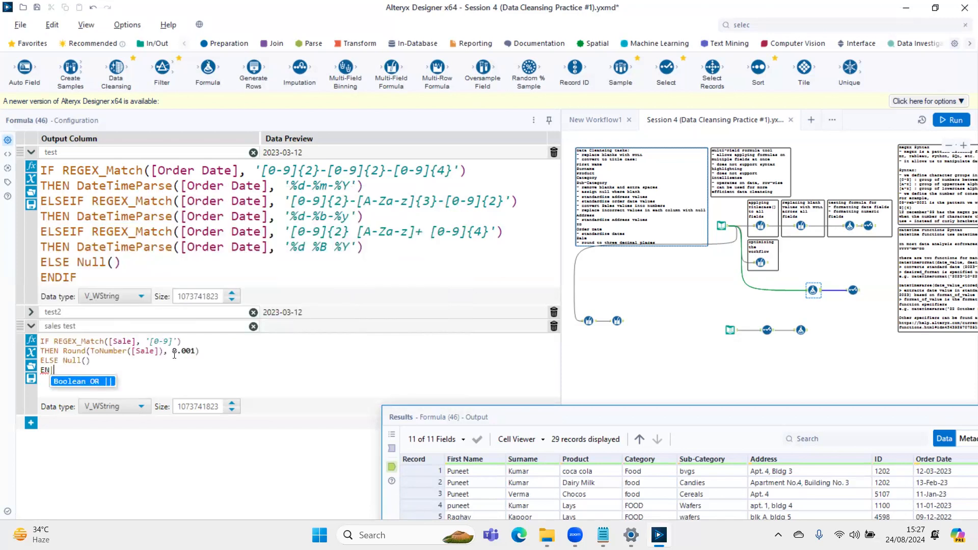
type("D")
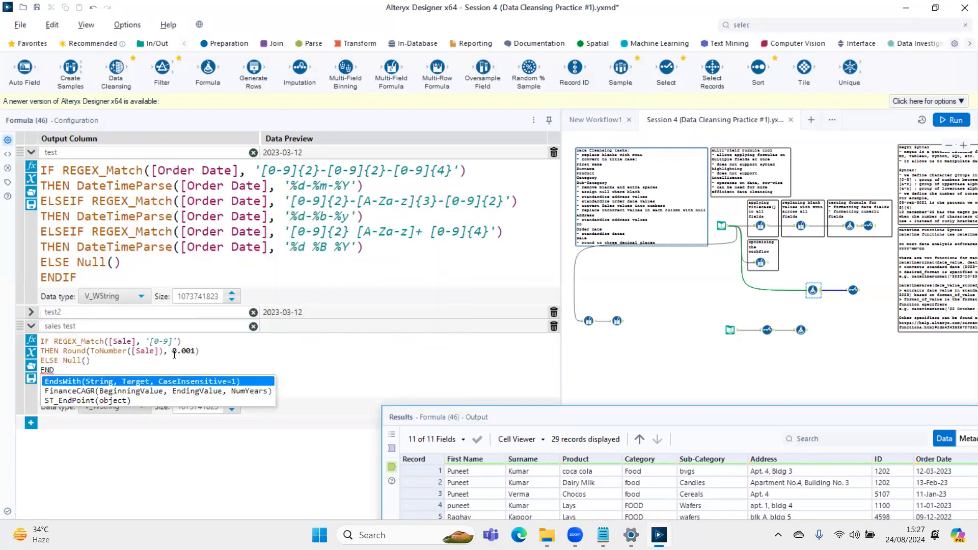
type("IF")
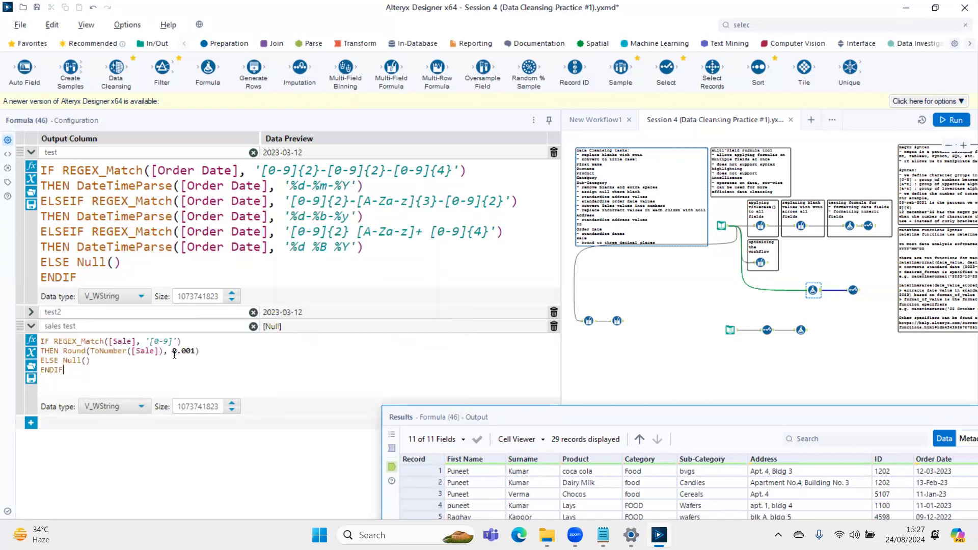
key("ctrl+r")
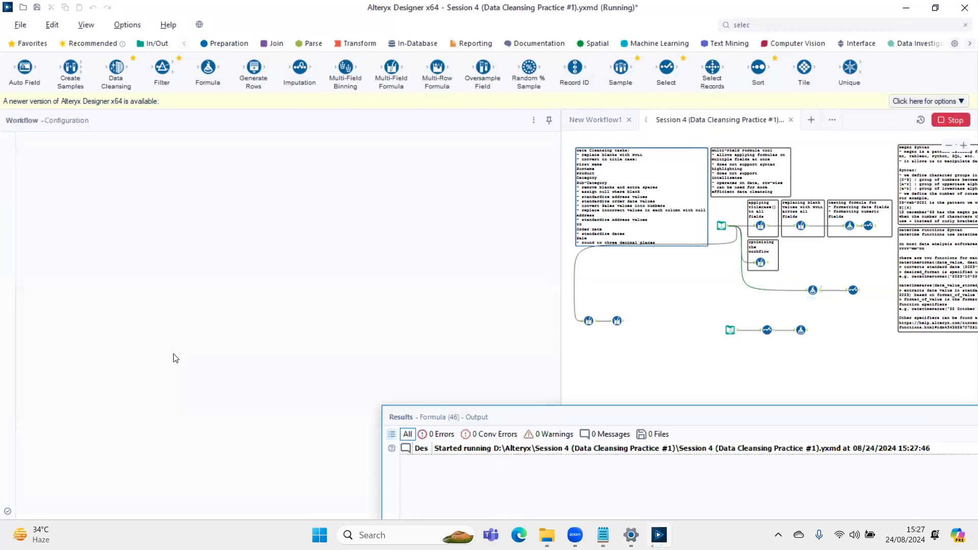
- Limit the Select tool after the test formula to only the Sale and sales test fields, and rerun the workflow
left_click(854, 290)
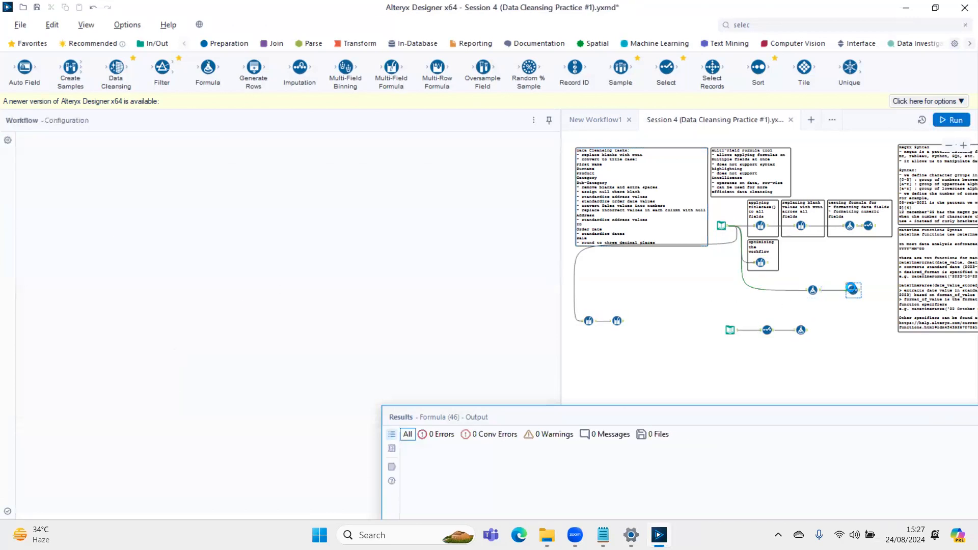
left_click(44, 272)
left_click(44, 300)
left_click(45, 313)
left_click(45, 286)
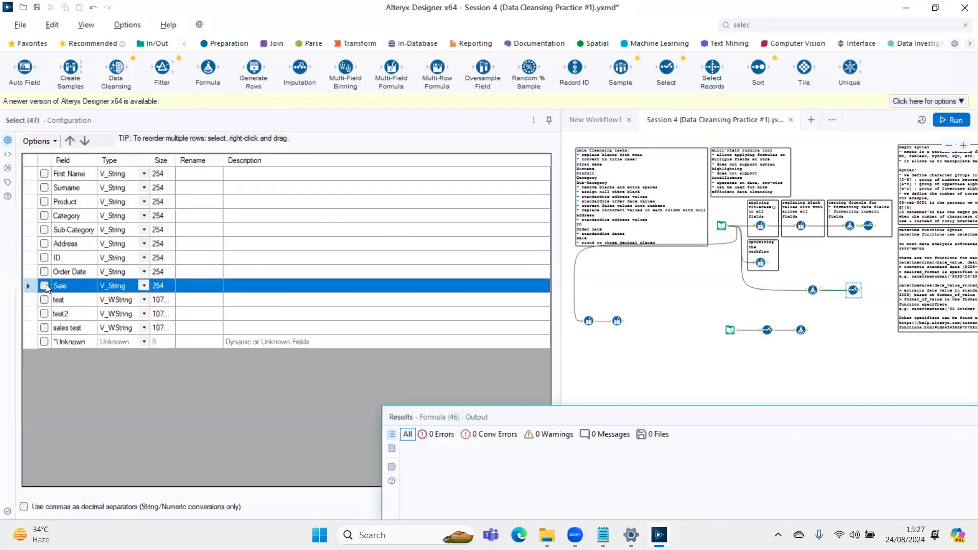
left_click(45, 327)
key("ctrl+r")
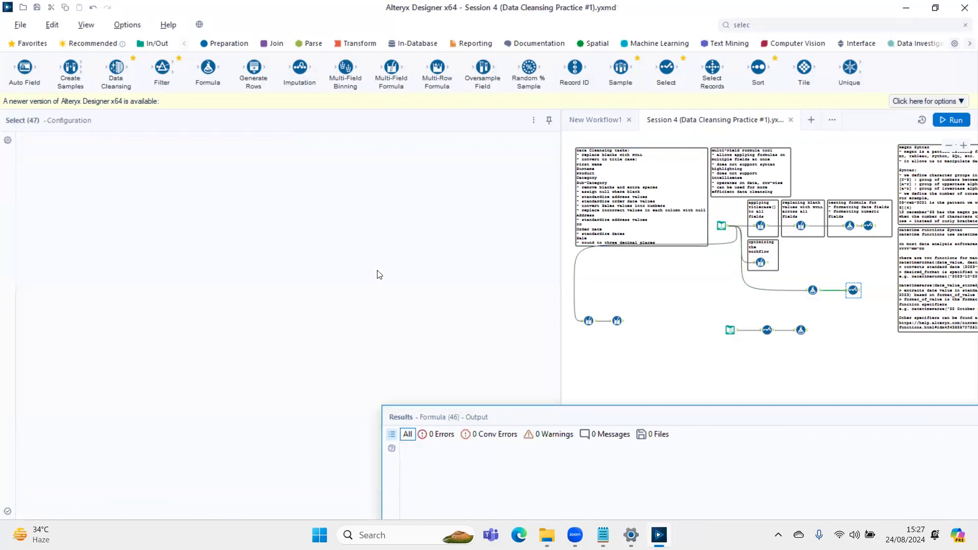
- Dock the Results window below the canvas, enlarge it, and show the Select tool's output
left_click_drag(515, 418, 311, 260)
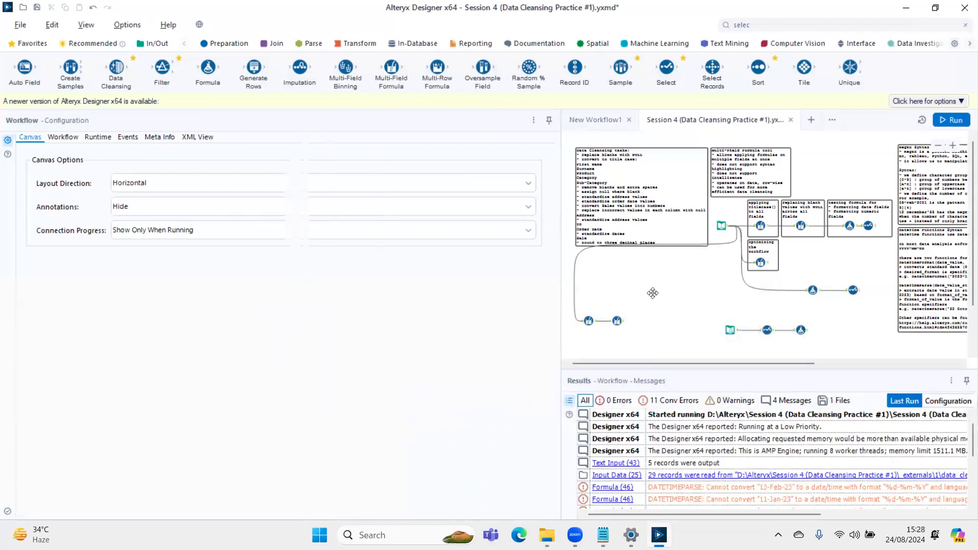
left_click(560, 290)
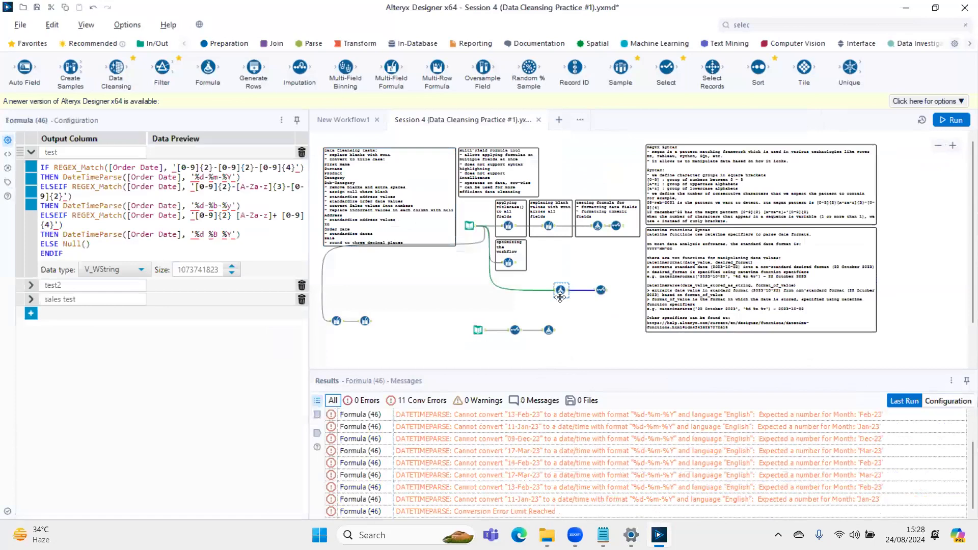
scroll(618, 352, "down", 2)
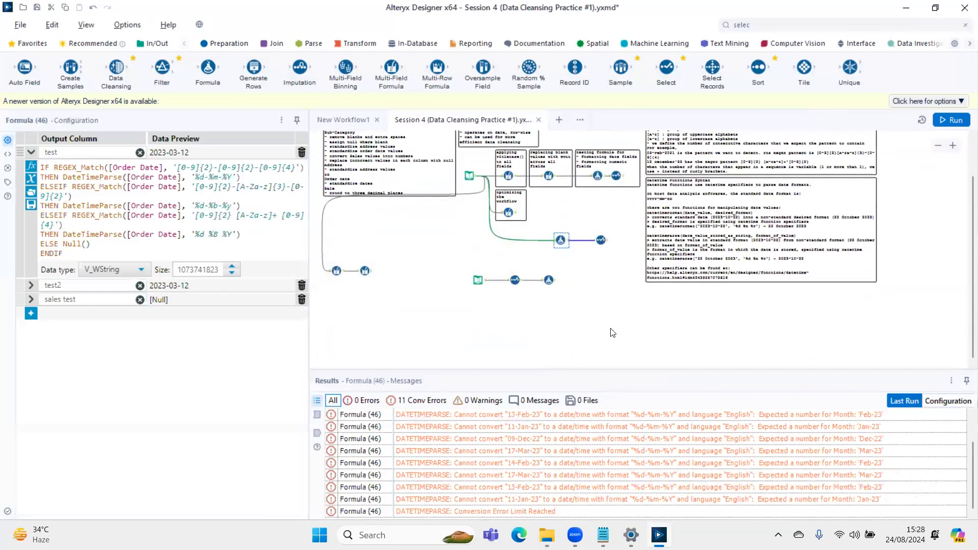
scroll(613, 332, "up", 4)
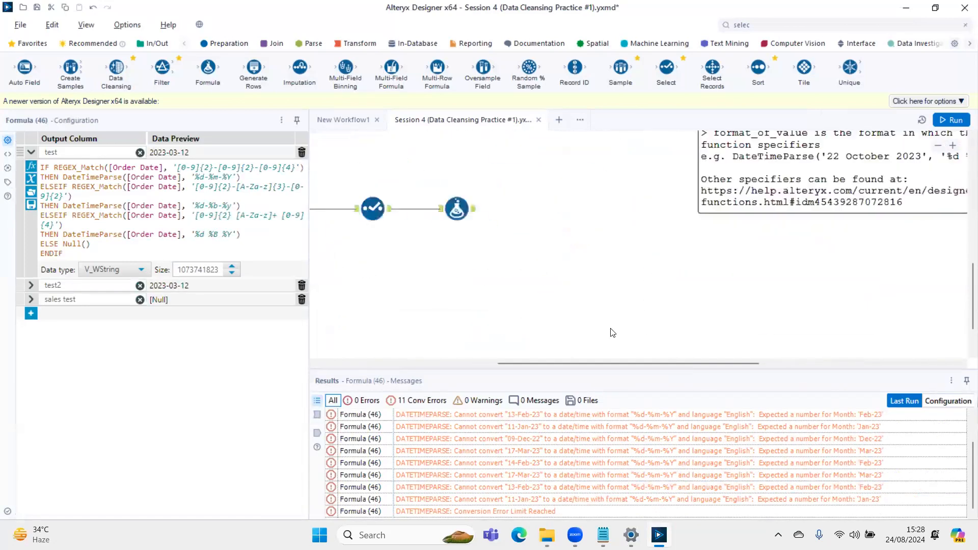
left_click_drag(608, 371, 595, 190)
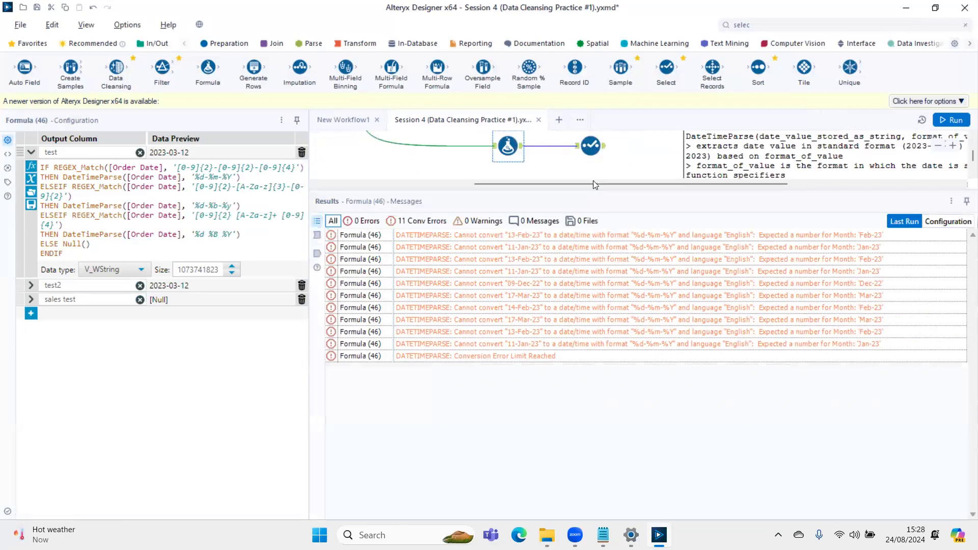
left_click(602, 151)
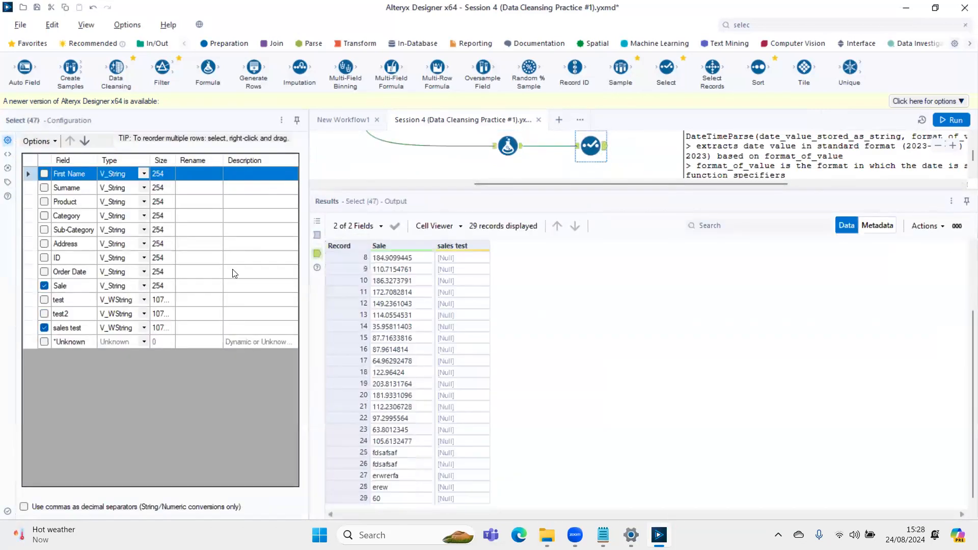
- Review the 'sales test' expression in the Formula tool against its output data and the field types in the metadata
left_click(519, 147)
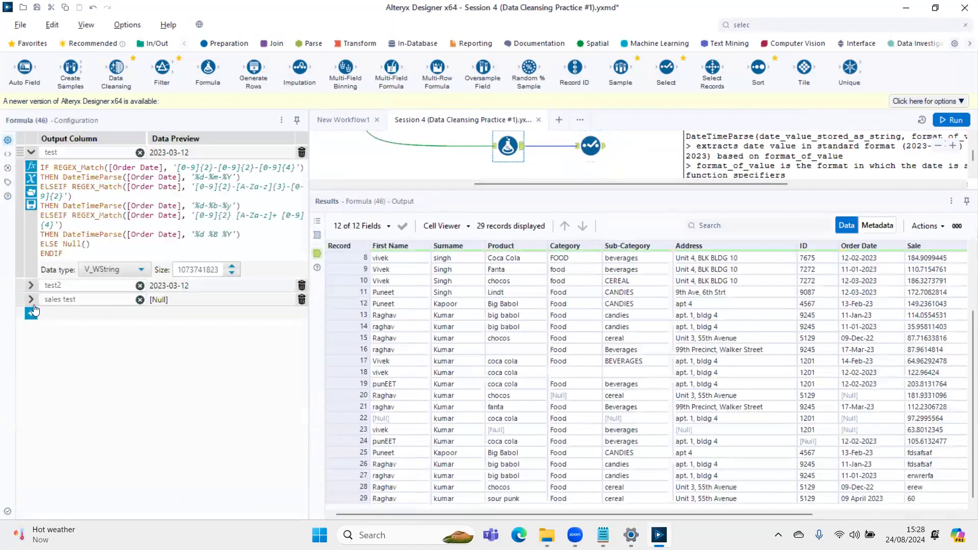
left_click(31, 153)
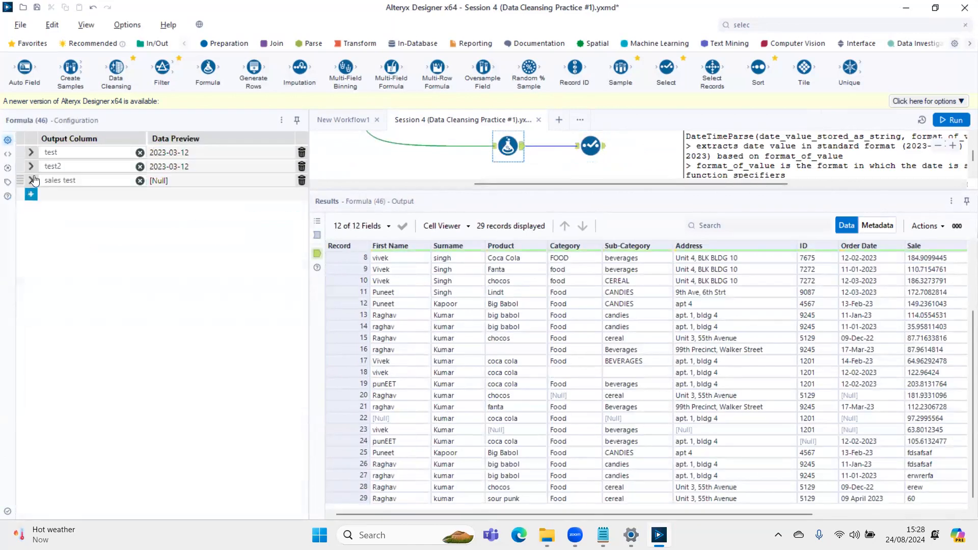
left_click(31, 180)
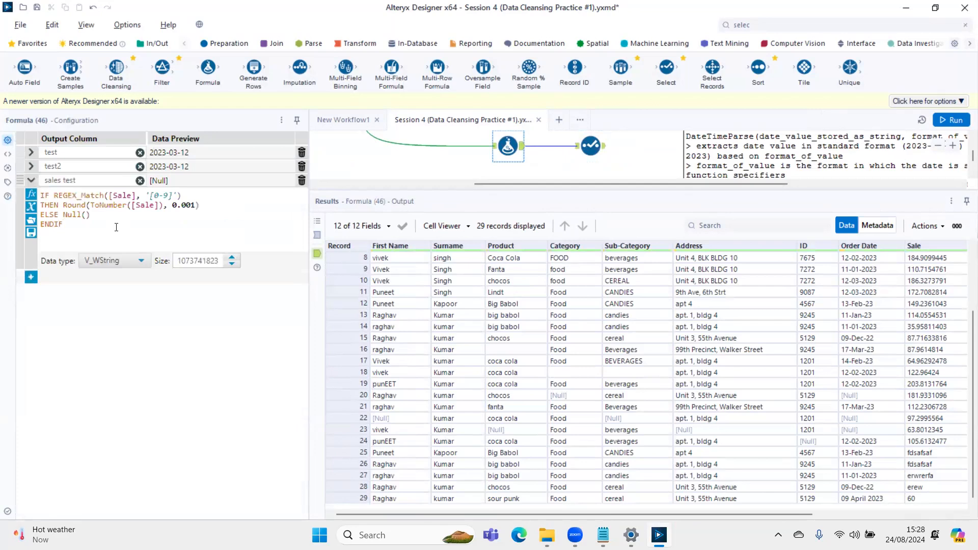
scroll(116, 228, "up", 2)
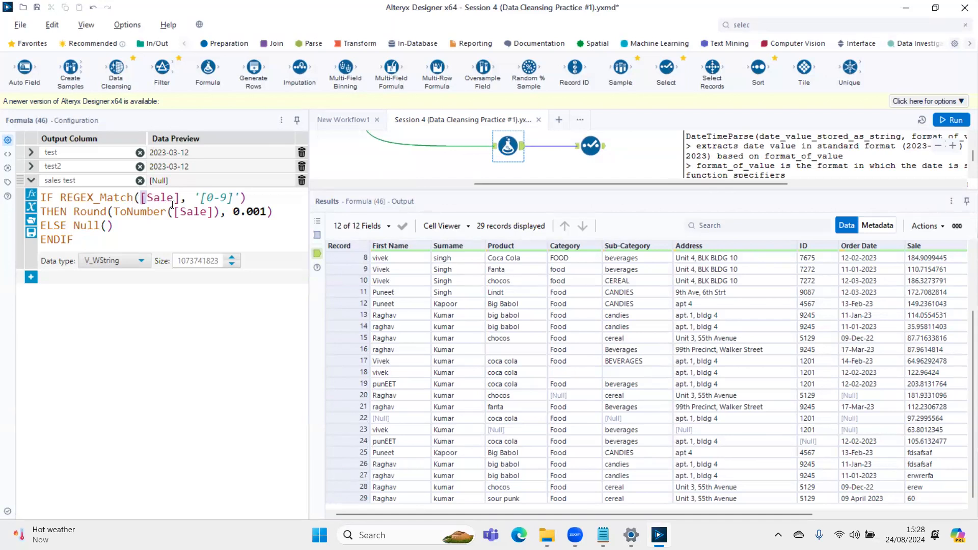
double_click(153, 198)
left_click_drag(105, 212, 164, 213)
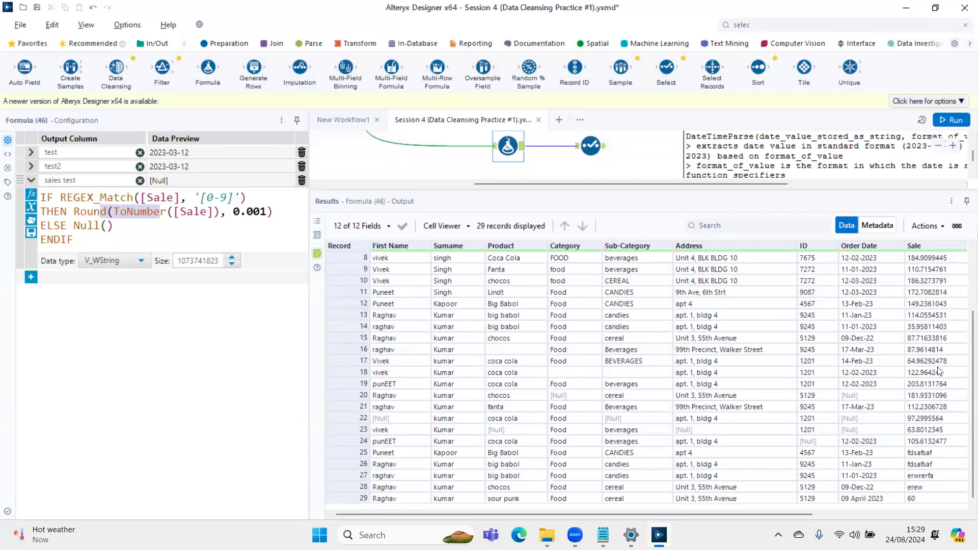
left_click_drag(180, 212, 202, 213)
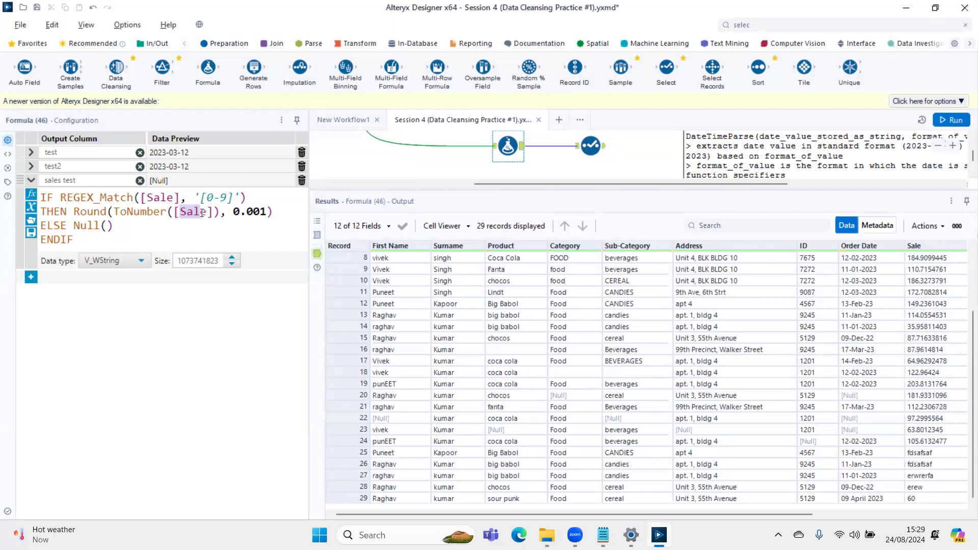
left_click(888, 228)
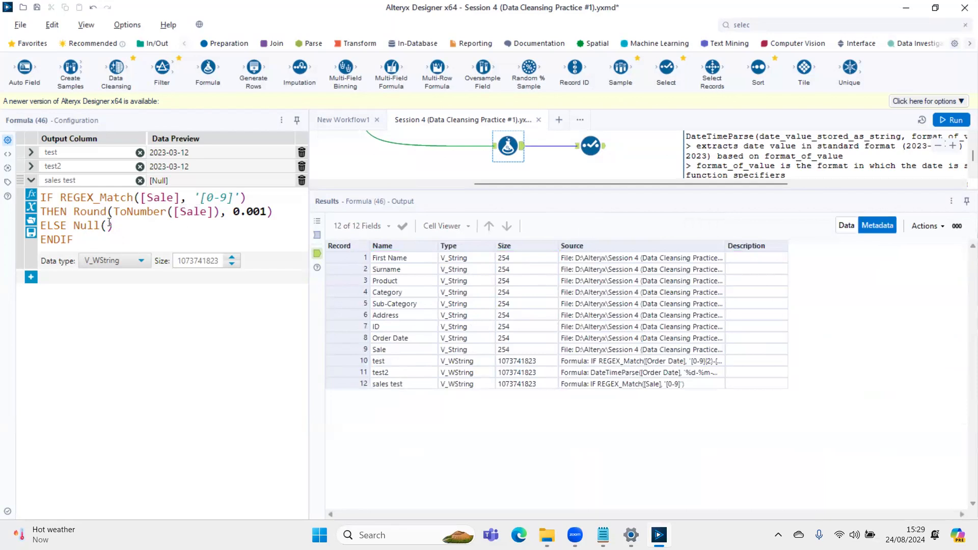
left_click_drag(113, 212, 221, 213)
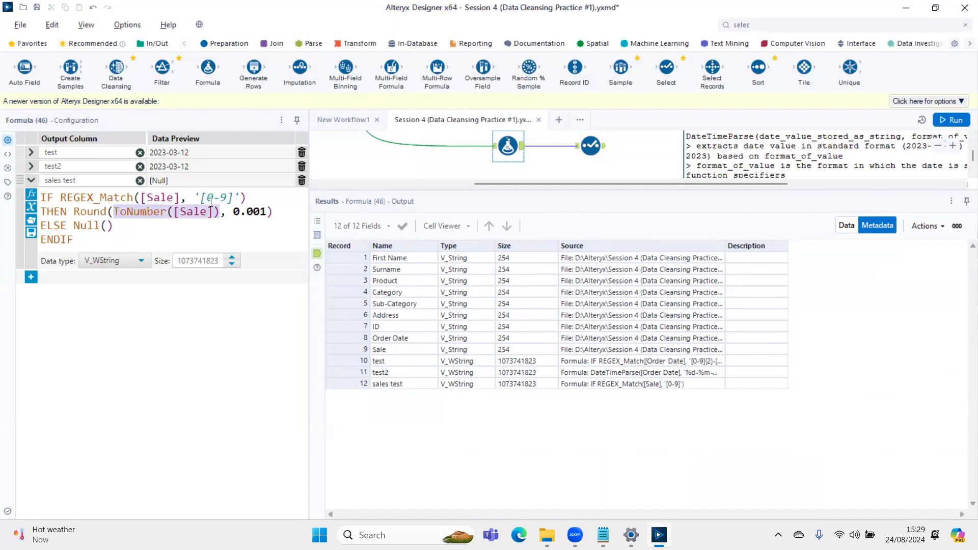
- Return the results to the data view and compare Sale with sales test in the Select tool's output
left_click(844, 224)
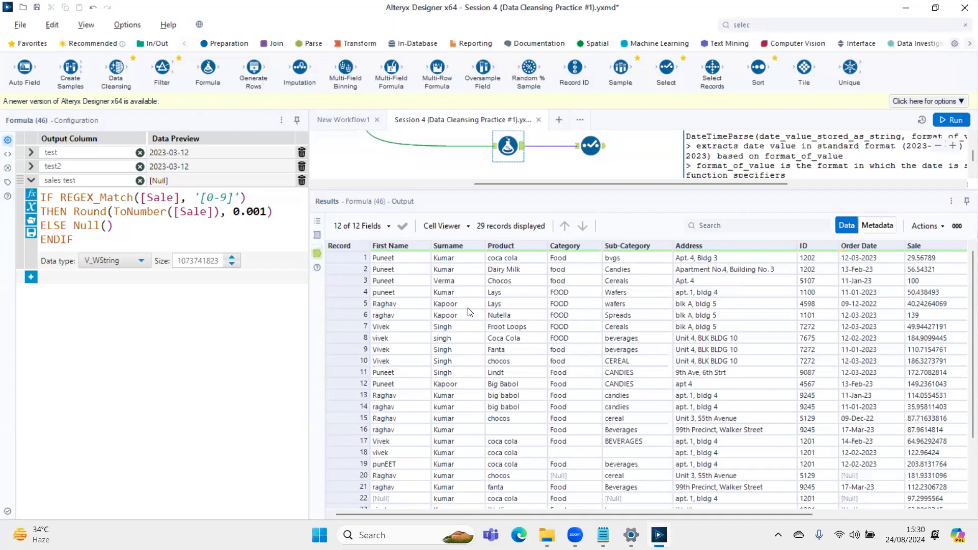
left_click(591, 146)
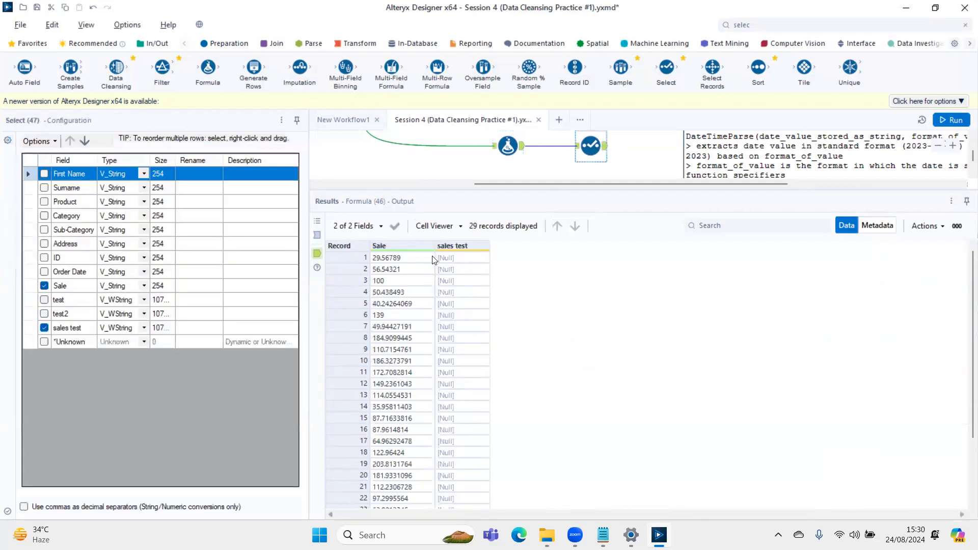
scroll(472, 393, "down", 3)
scroll(472, 392, "up", 3)
- Change the REGEX_Match pattern in the 'sales test' formula to '[0-9]+' and rerun the workflow
left_click(508, 146)
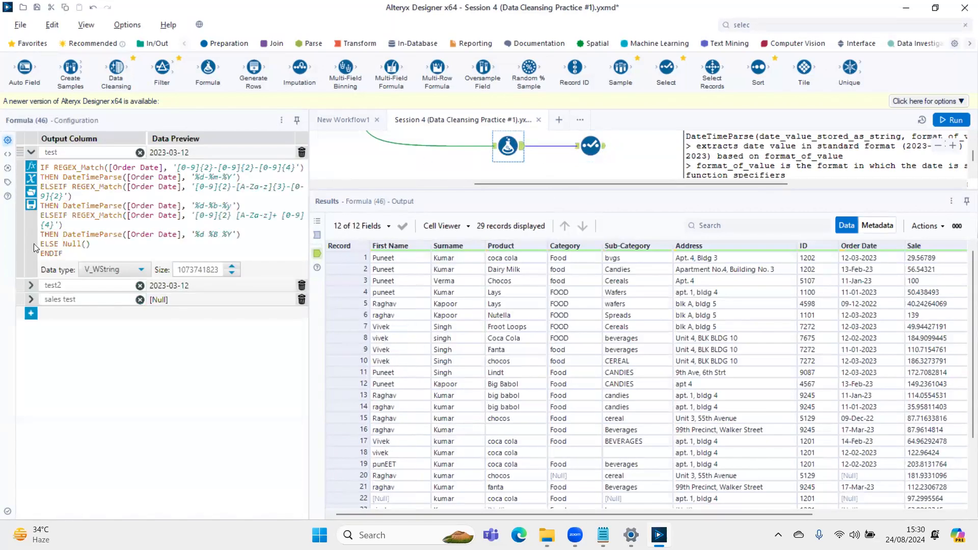
left_click(30, 151)
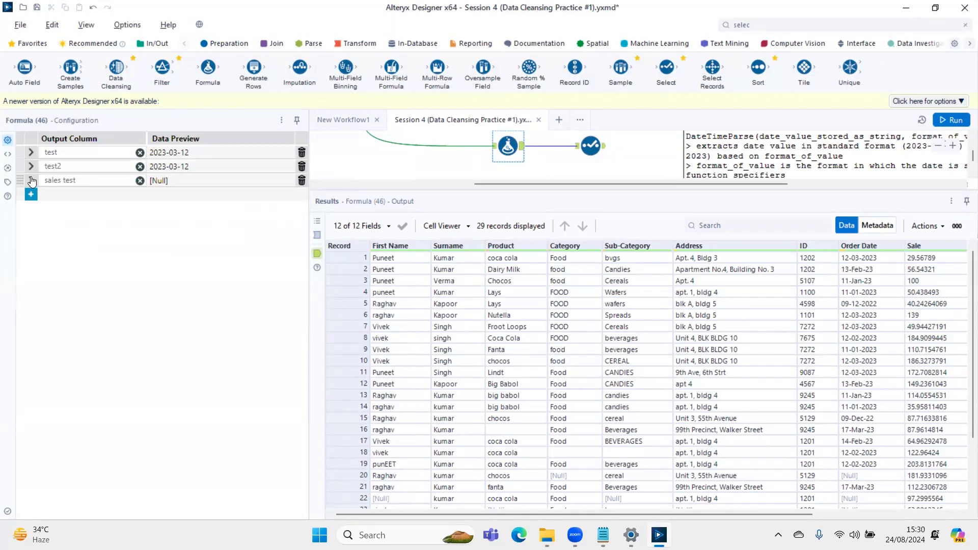
left_click(32, 180)
scroll(211, 221, "up", 2)
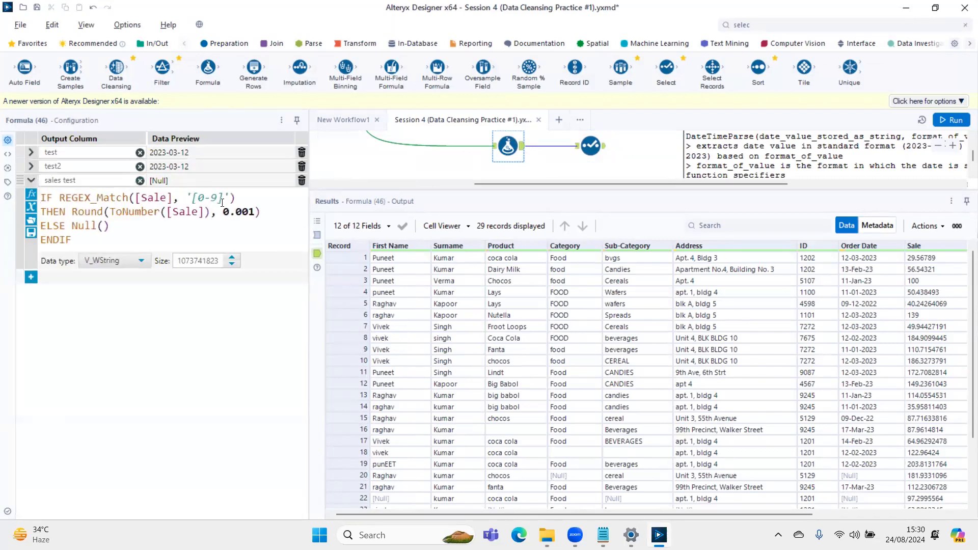
left_click(222, 199)
type("+")
key("ctrl+r")
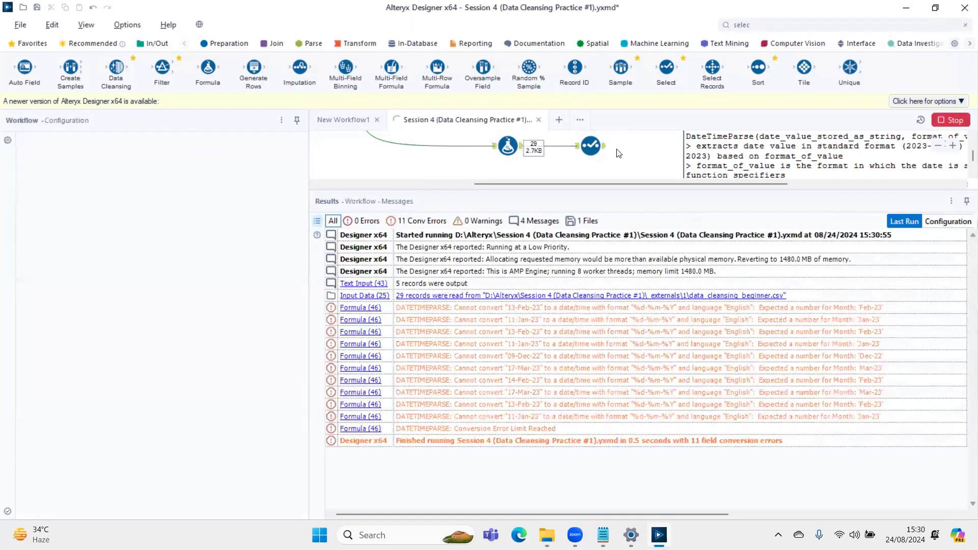
- Check which Sale records the revised pattern converts across all rows of the Select tool's output
left_click(584, 159)
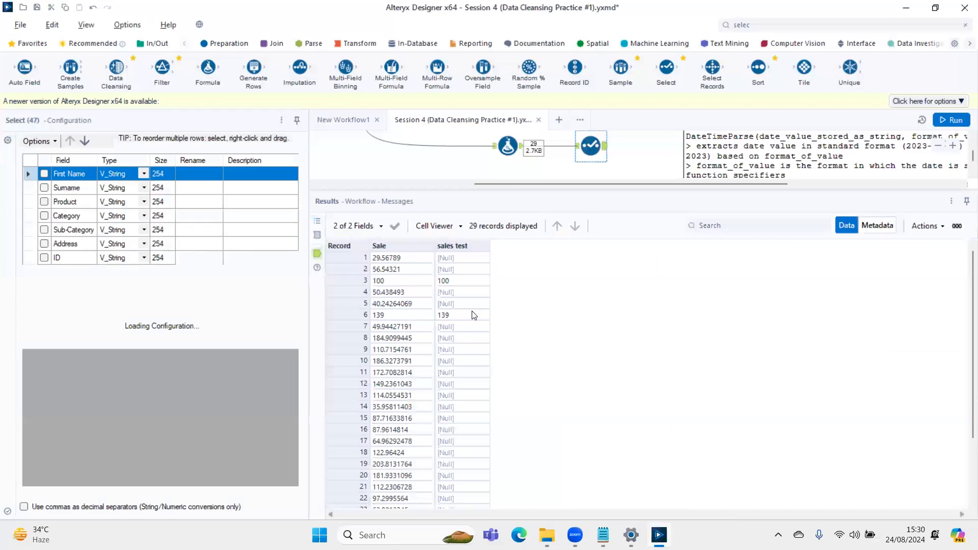
scroll(472, 315, "down", 1)
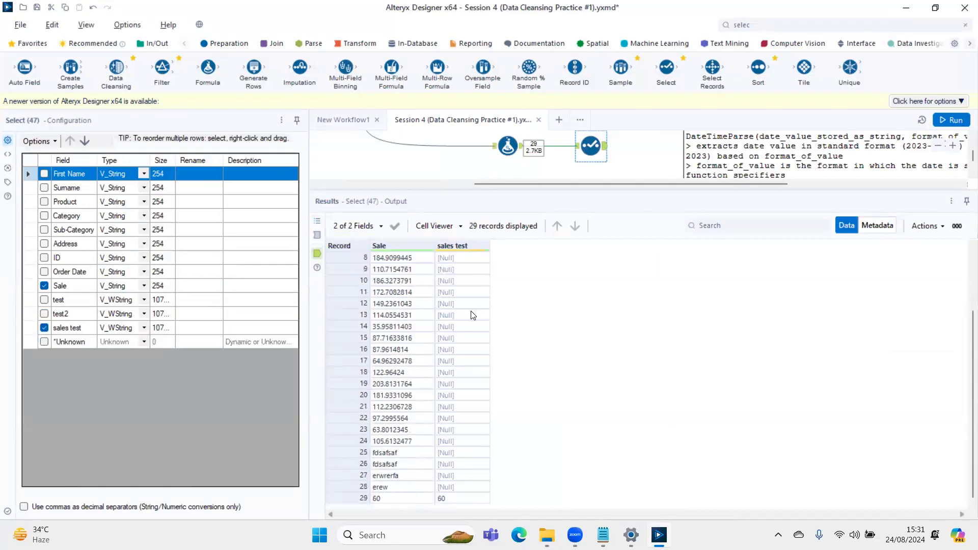
scroll(471, 315, "up", 3)
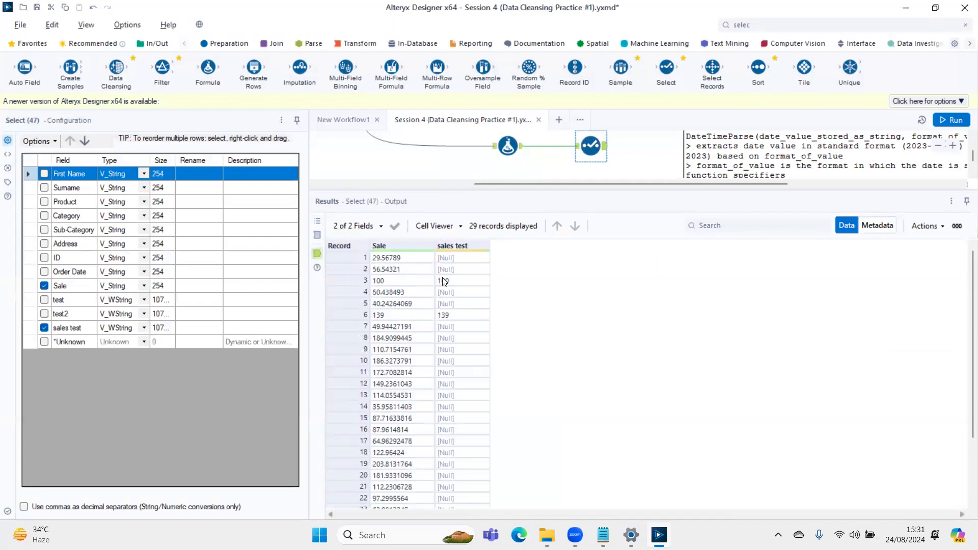
scroll(446, 298, "down", 3)
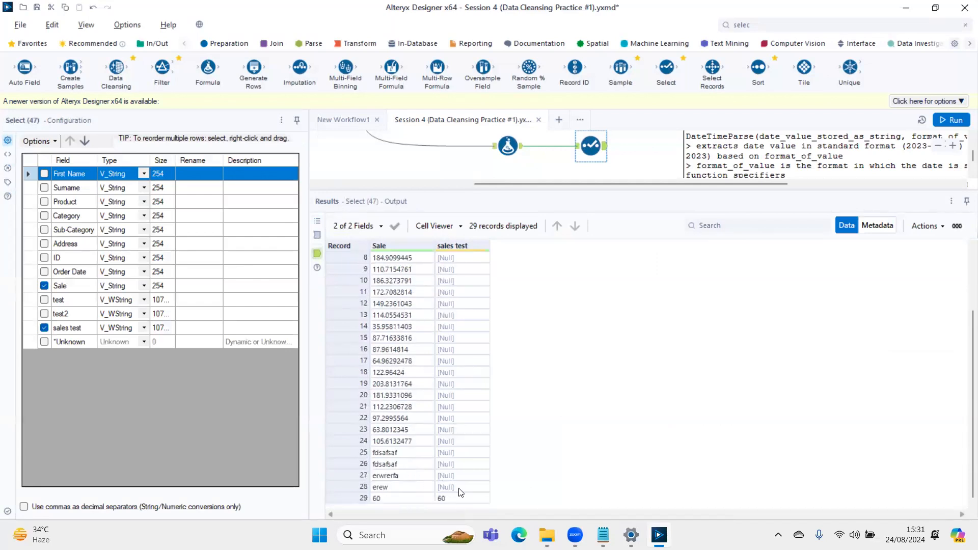
scroll(460, 448, "up", 3)
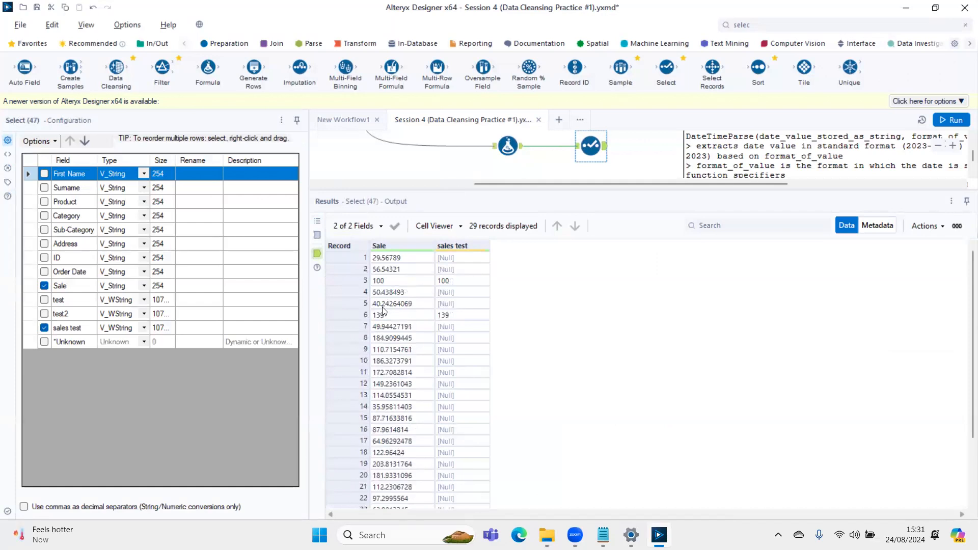
- Compare the text entries and decimal Sale values with their sales test results in the Select tool's output
scroll(446, 428, "down", 3)
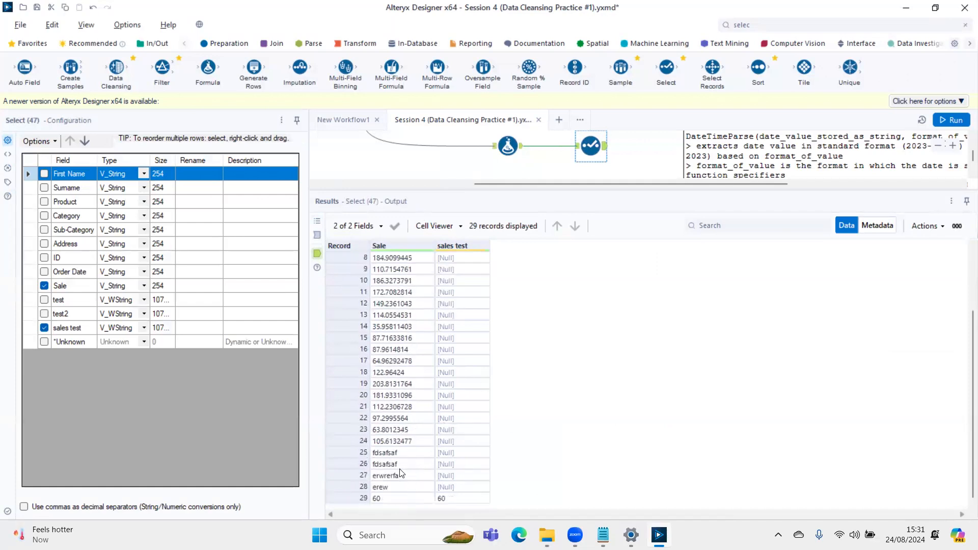
left_click_drag(400, 453, 404, 489)
left_click_drag(408, 293, 410, 391)
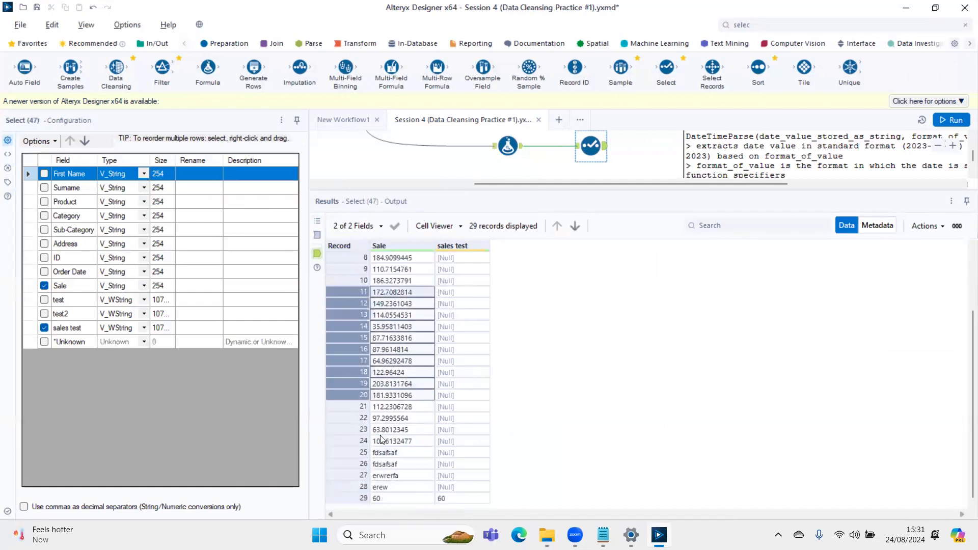
- Change the REGEX_Match pattern in the 'sales test' formula to '[0-9]+.[0-9]+' and rerun the workflow
left_click(510, 146)
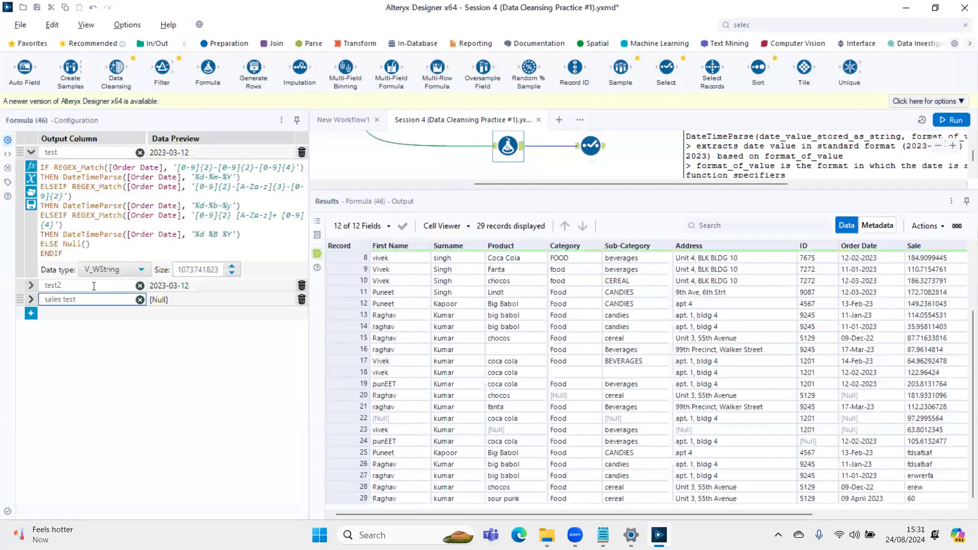
left_click(31, 299)
scroll(223, 343, "up", 2, "ctrl")
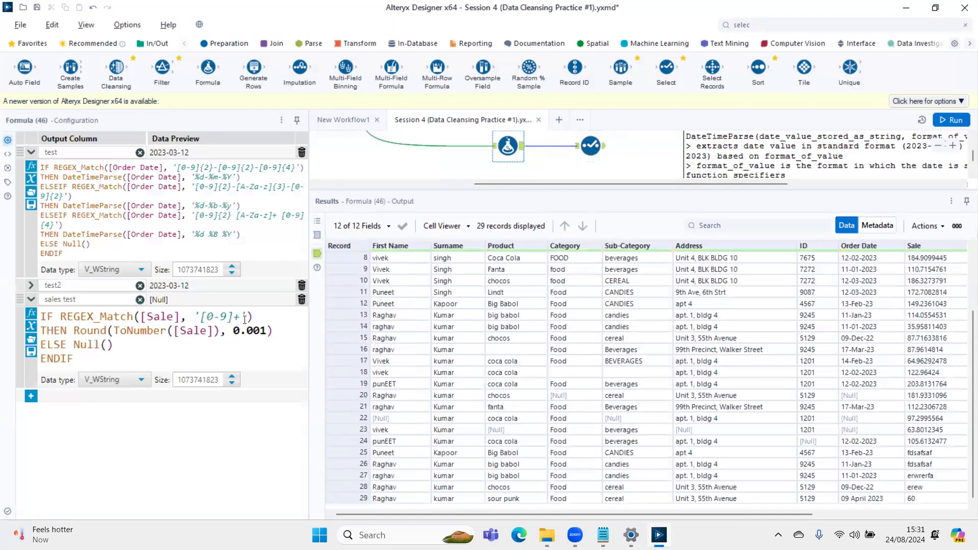
key("shift+Left")
key("shift+Left")
key("shift+Left")
key("shift+Left")
key("shift+Left")
key("shift+Left")
key("Right")
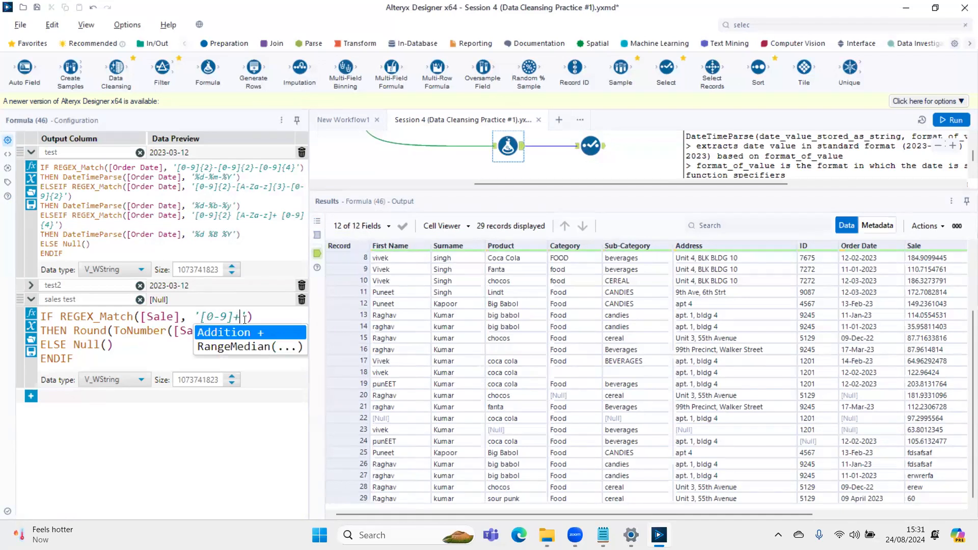
type(".[0-9]+")
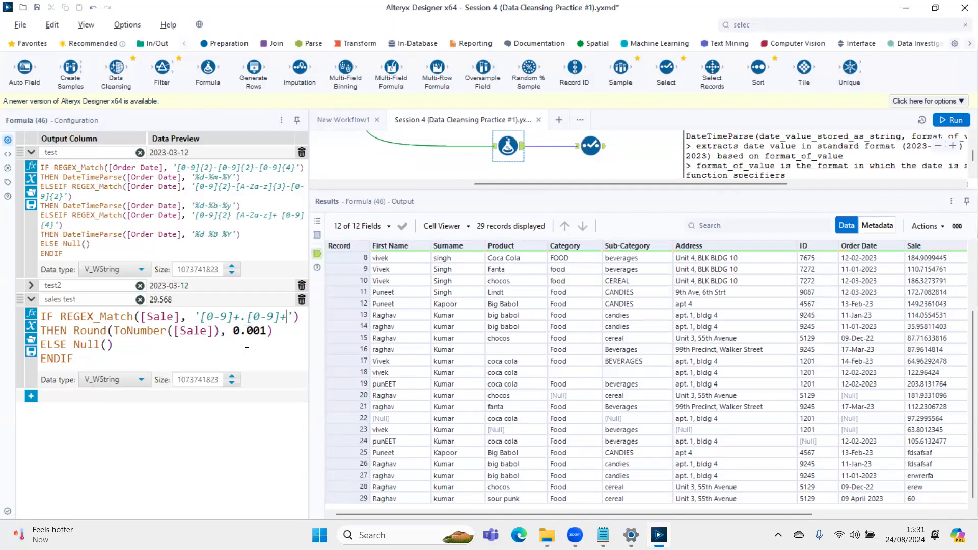
key("ctrl+r")
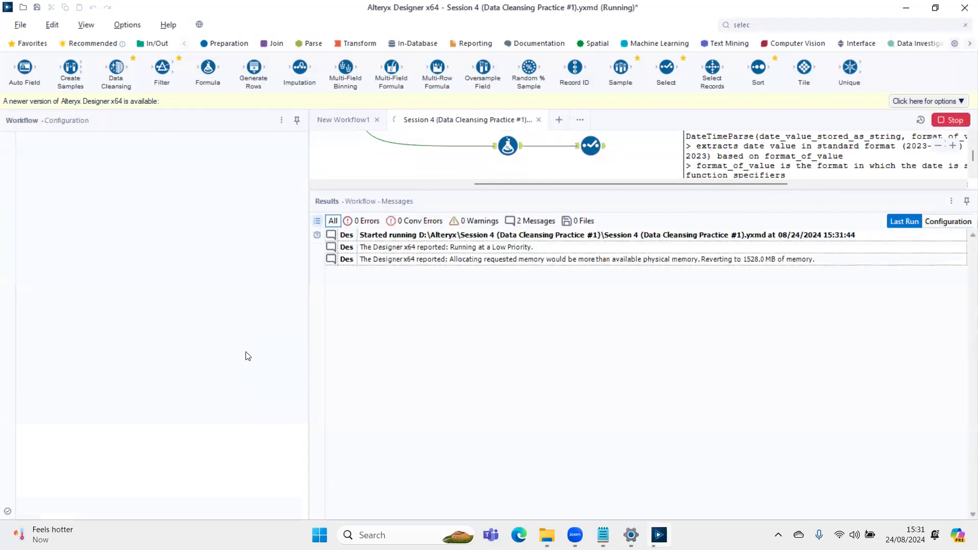
- Compare Sale with sales test across all records of the Select tool's output to see how the decimal pattern performs
left_click(602, 148)
scroll(484, 351, "down", 3)
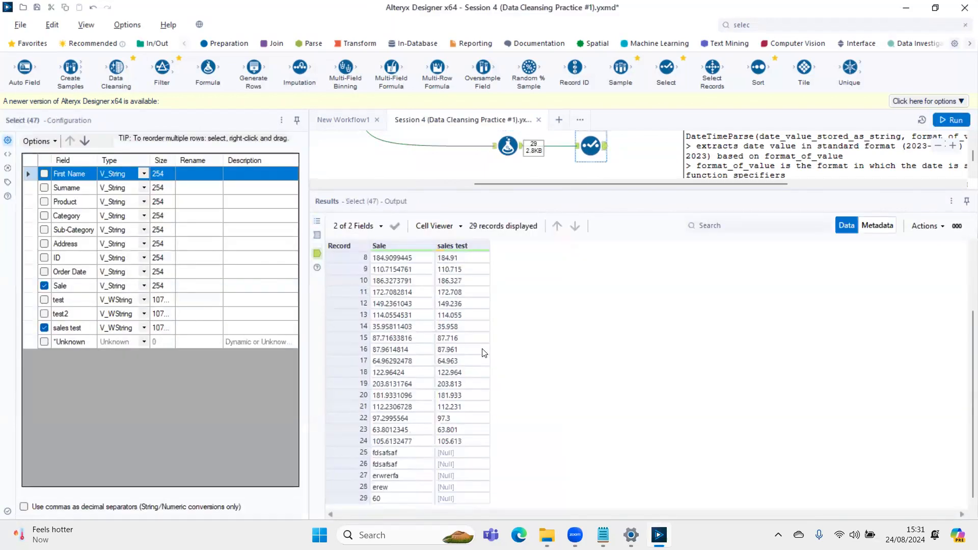
scroll(484, 353, "up", 3)
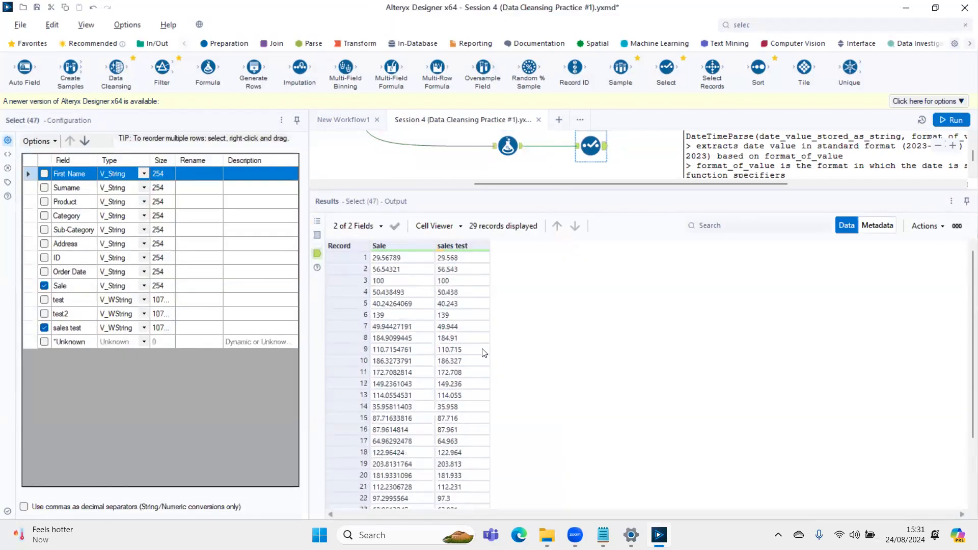
scroll(484, 352, "down", 3)
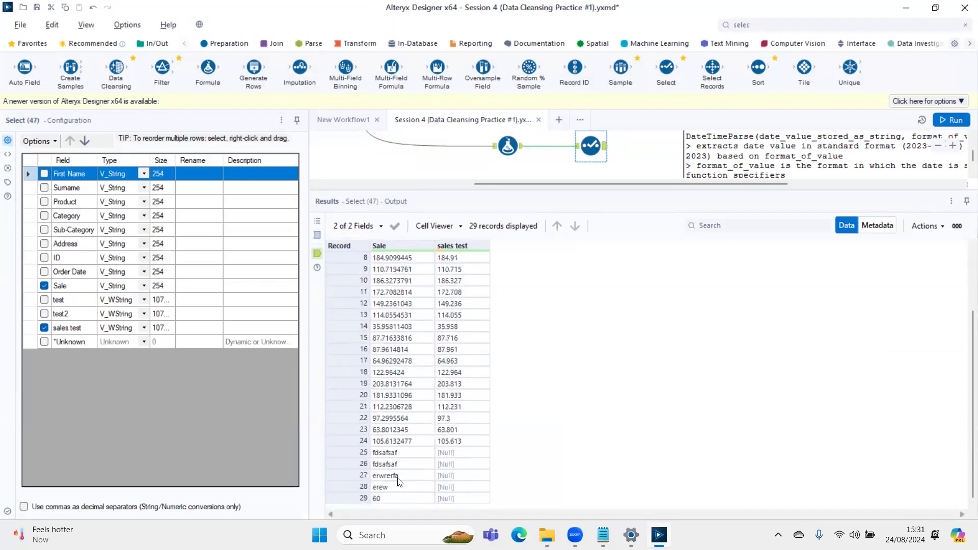
scroll(399, 481, "up", 3)
scroll(464, 437, "down", 3)
scroll(437, 444, "up", 3)
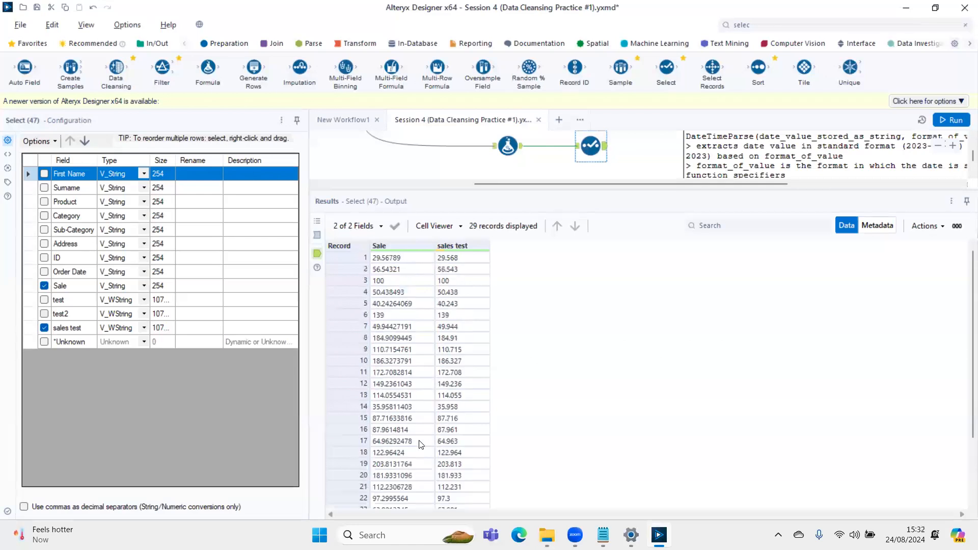
- Open the 'sales test' expression in the Formula tool and examine the decimal part '.[0-9]+' of its pattern
left_click(502, 148)
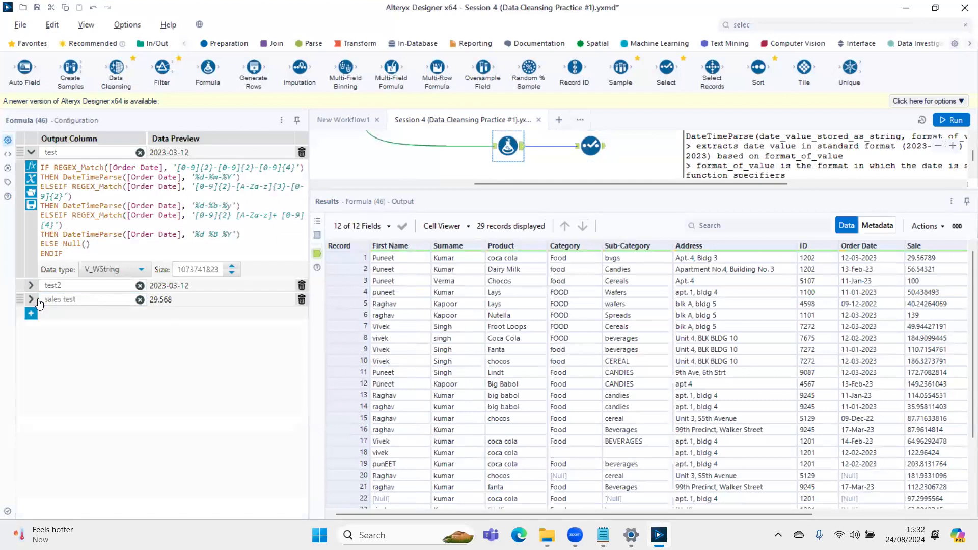
left_click(31, 300)
left_click_drag(180, 315, 209, 315)
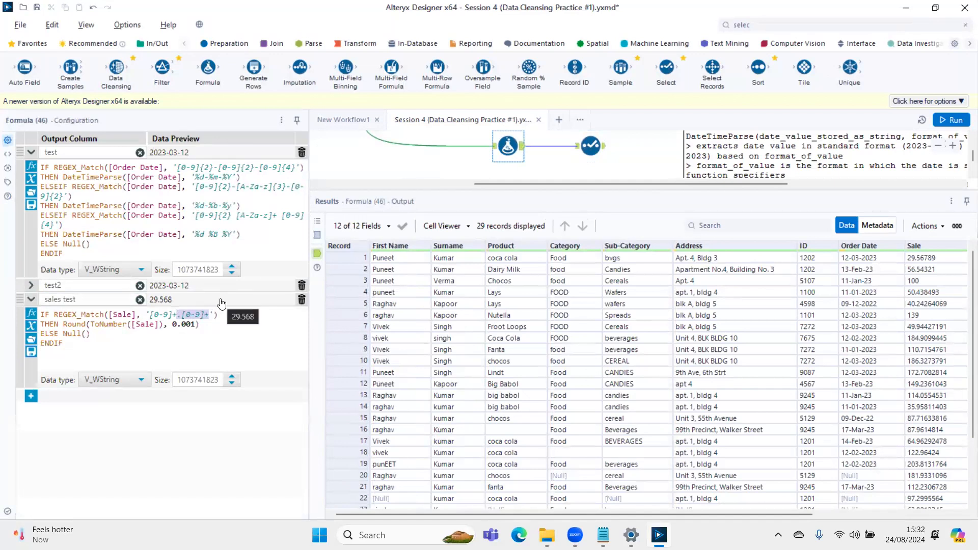
key("Left")
key("shift+Right")
key("Right")
key("shift+Right")
key("shift+Right")
key("shift+Right")
key("shift+Right")
key("Left")
key("Left")
key("shift+Right")
key("Right")
key("shift+Right")
key("shift+Right")
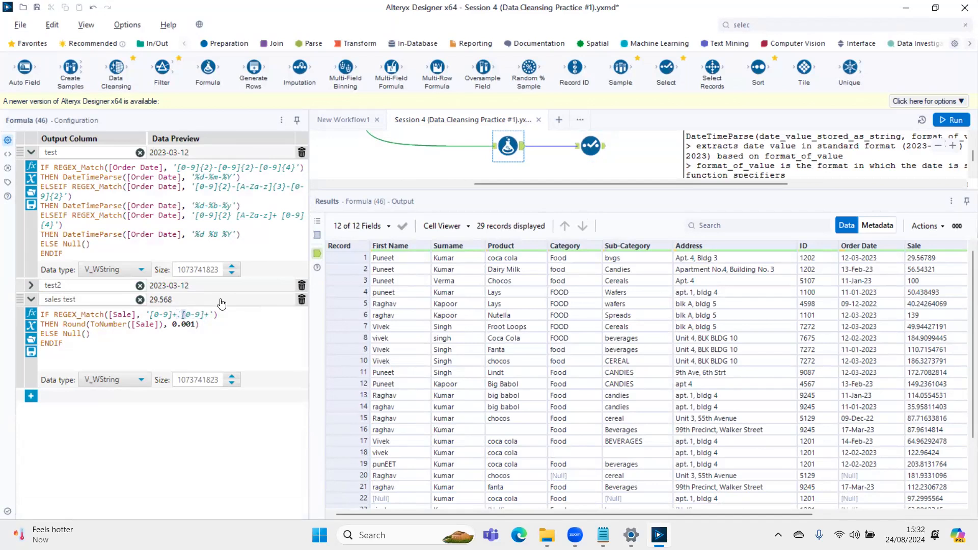
- Make the decimal part of the 'sales test' pattern optional as '[0-9]+(.[0-9]+)?' and rerun the workflow
key("Left")
key("Left")
key("shift+Right")
key("shift+Right")
key("shift+Right")
key("shift+Right")
key("shift+Right")
key("shift+Right")
key("shift+Right")
key("Right")
type("(")
key("Right")
key("Right")
key("Right")
key("Right")
key("Right")
key("Right")
key("Right")
type(")?")
scroll(243, 350, "up", 3)
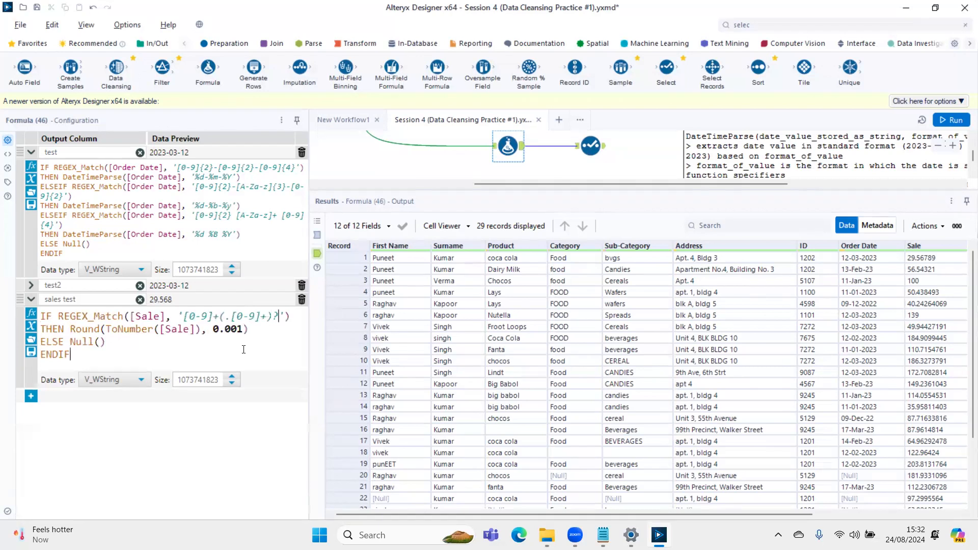
key("ctrl+r")
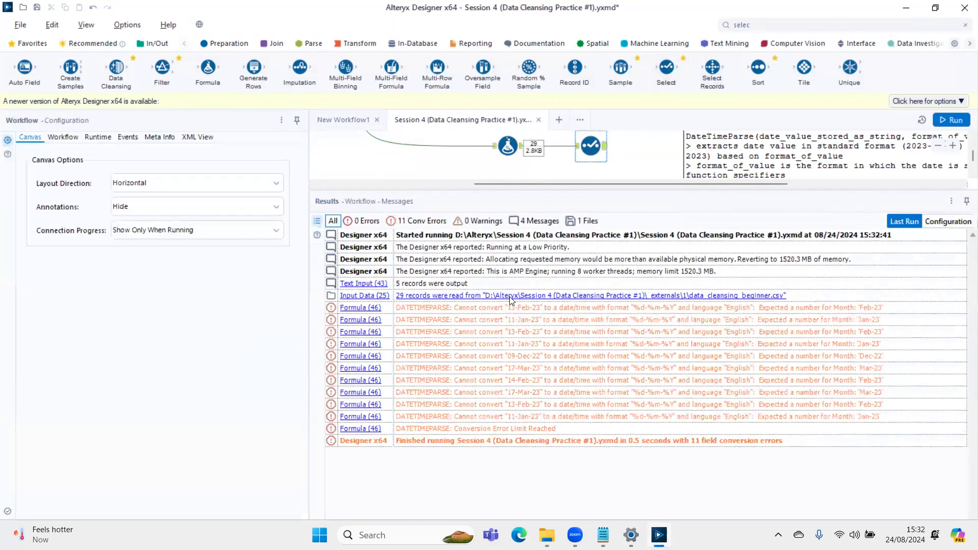
- Check the converted values in the Select tool's output against the 'sales test' expression in the Formula tool
scroll(513, 301, "down", 3)
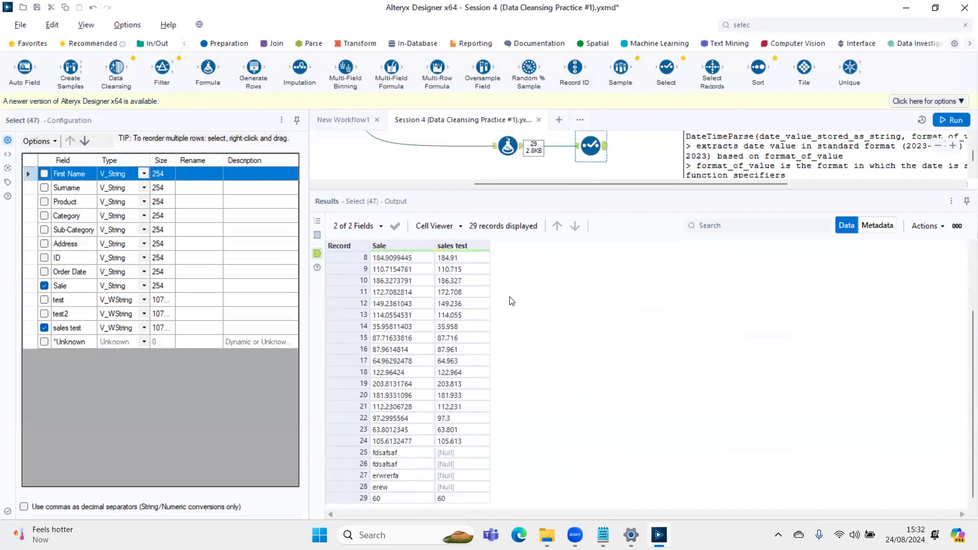
left_click(508, 146)
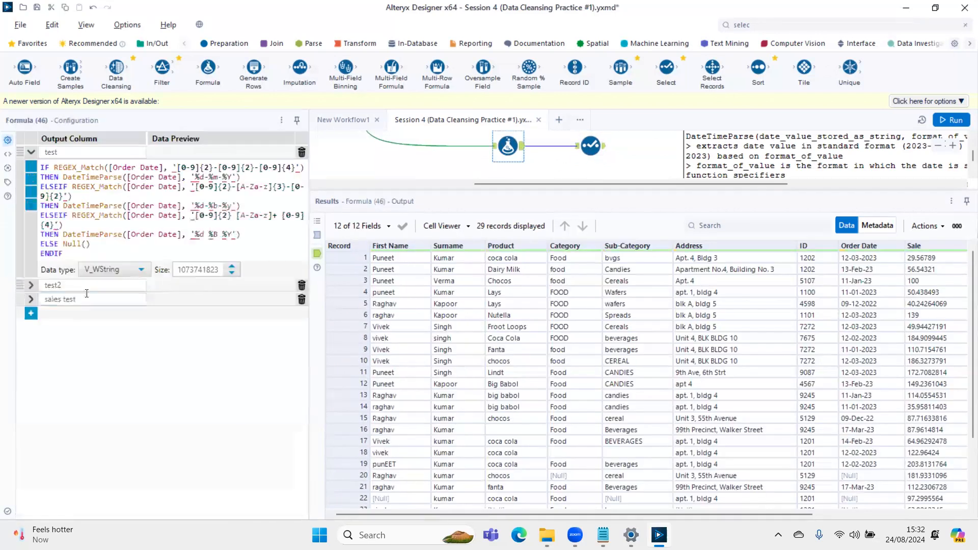
left_click(30, 300)
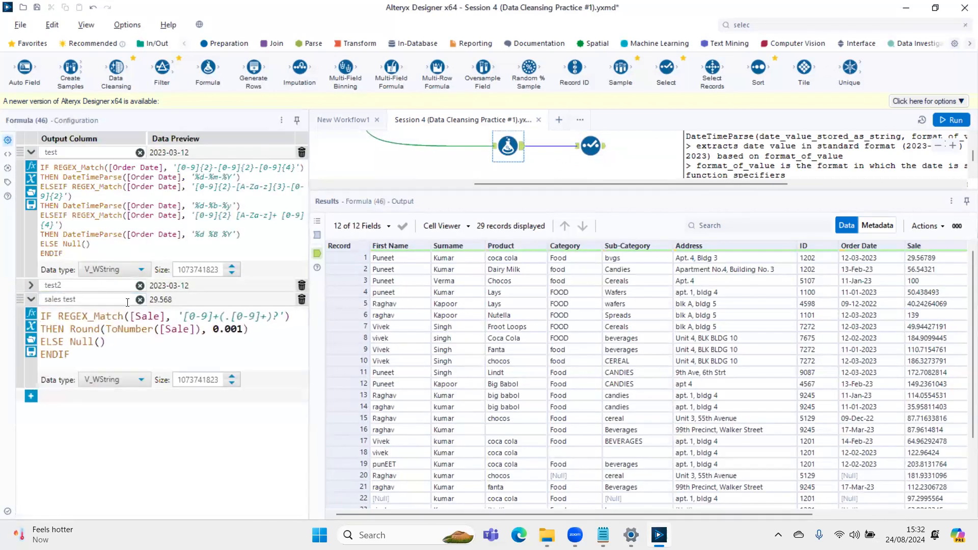
left_click(31, 152)
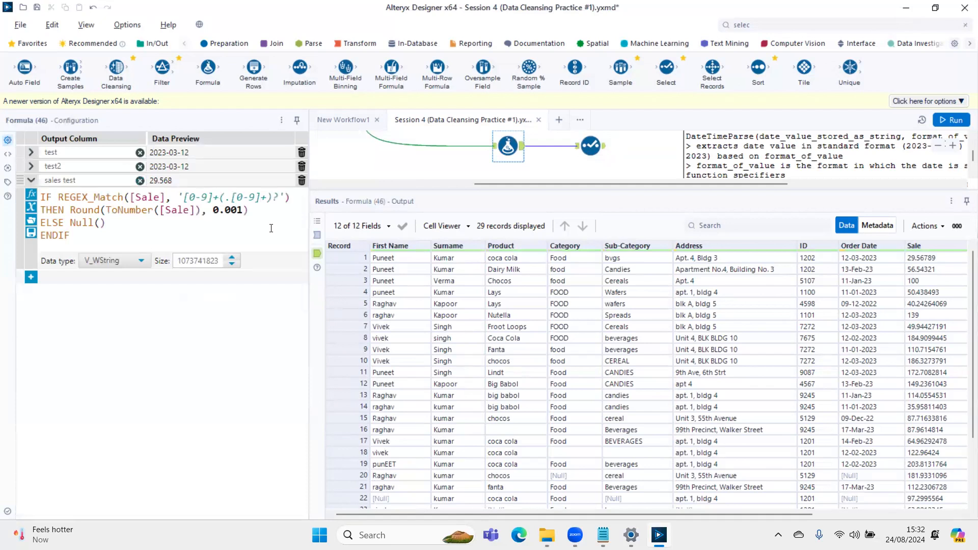
left_click(603, 154)
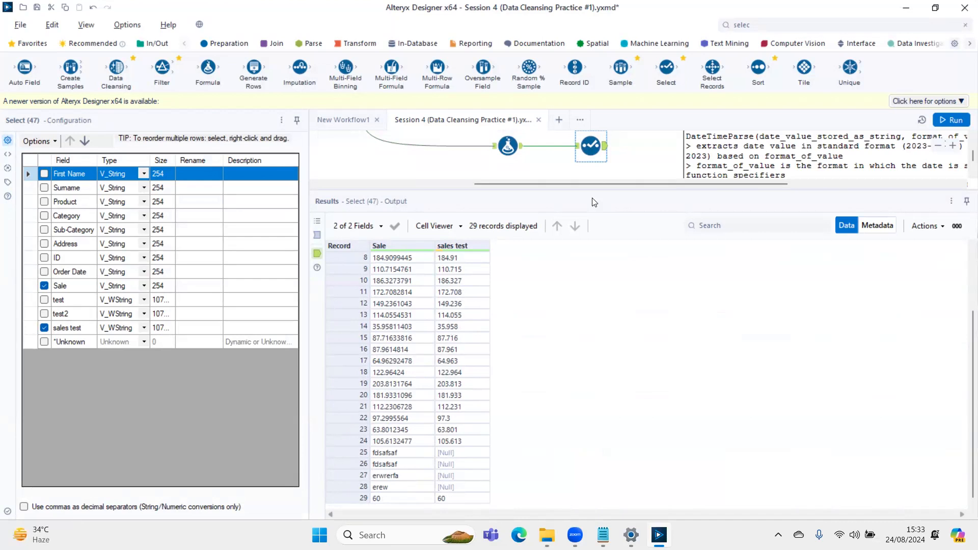
- Enlarge the workflow canvas by shrinking the results pane and locate the 'optimizing the workflow' section
left_click_drag(598, 189, 616, 440)
left_click(607, 289)
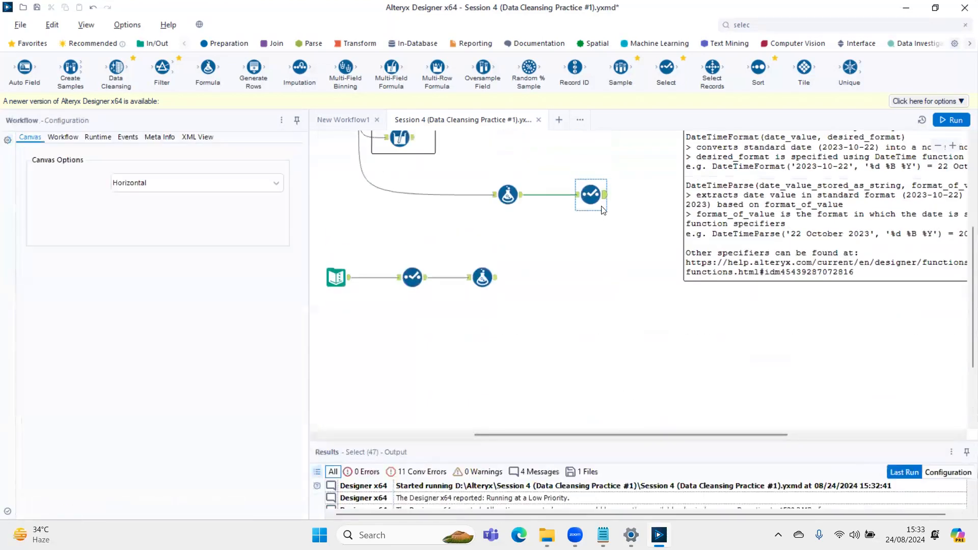
scroll(607, 289, "up", 3)
left_click(584, 304)
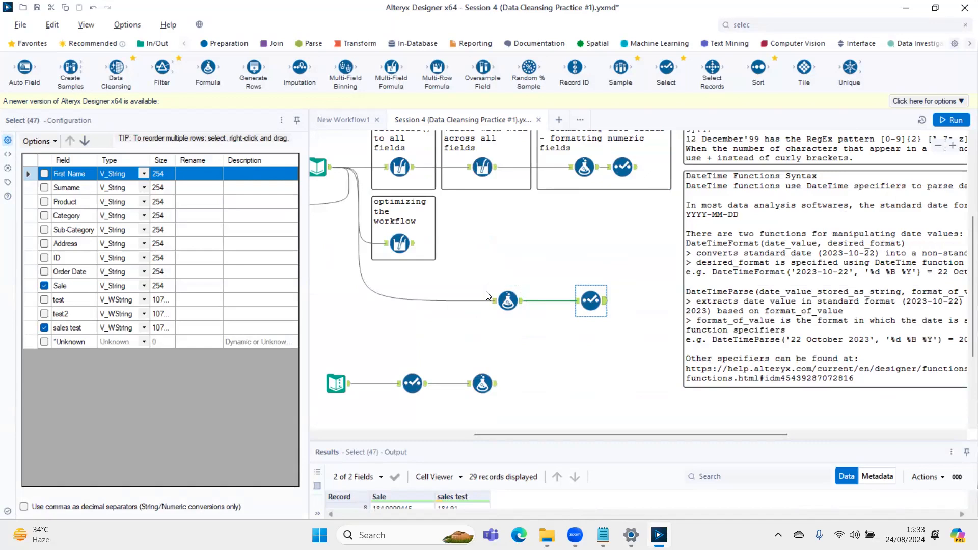
scroll(487, 296, "down", 3)
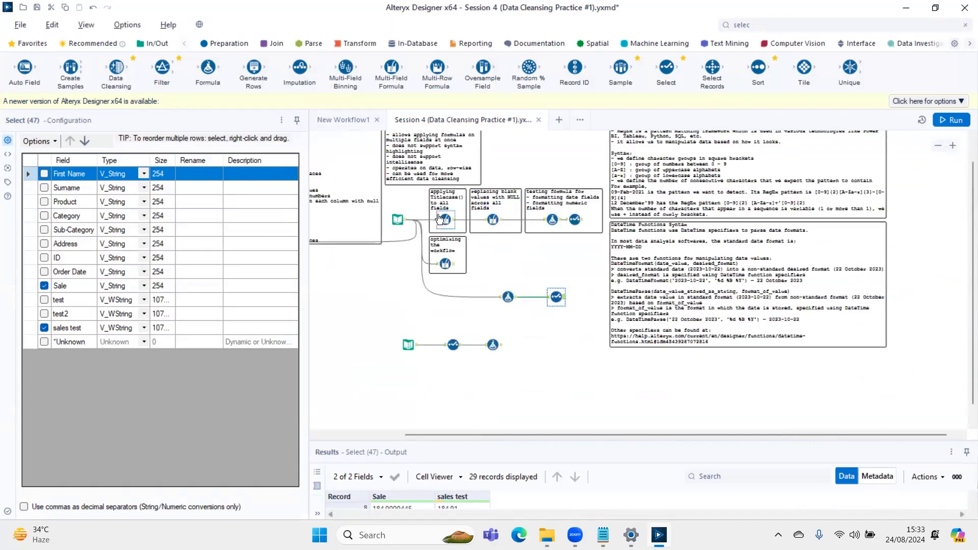
scroll(522, 230, "up", 2)
scroll(538, 220, "up", 3)
left_click_drag(605, 435, 544, 438)
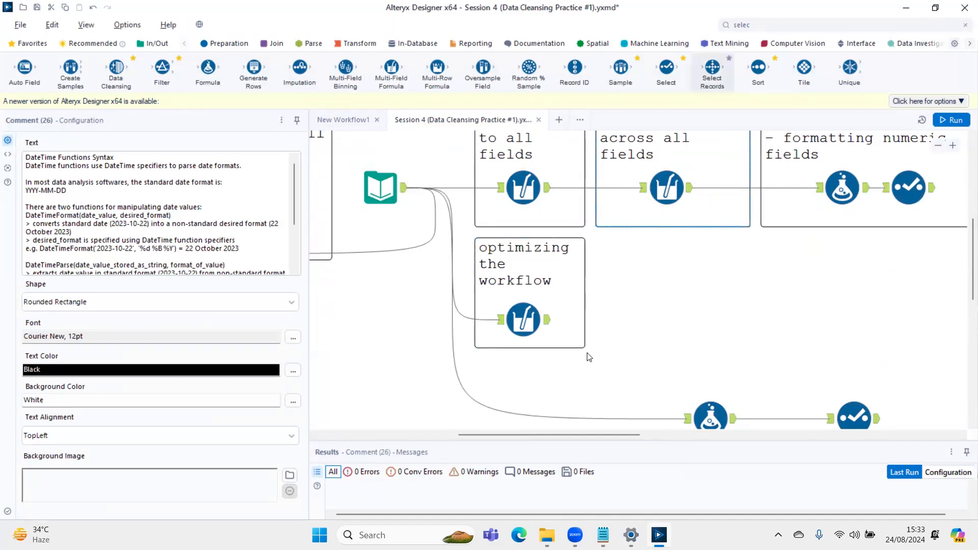
- Review the Multi-Field Formula expression in the 'optimizing the workflow' section and select all of its text
left_click(524, 319)
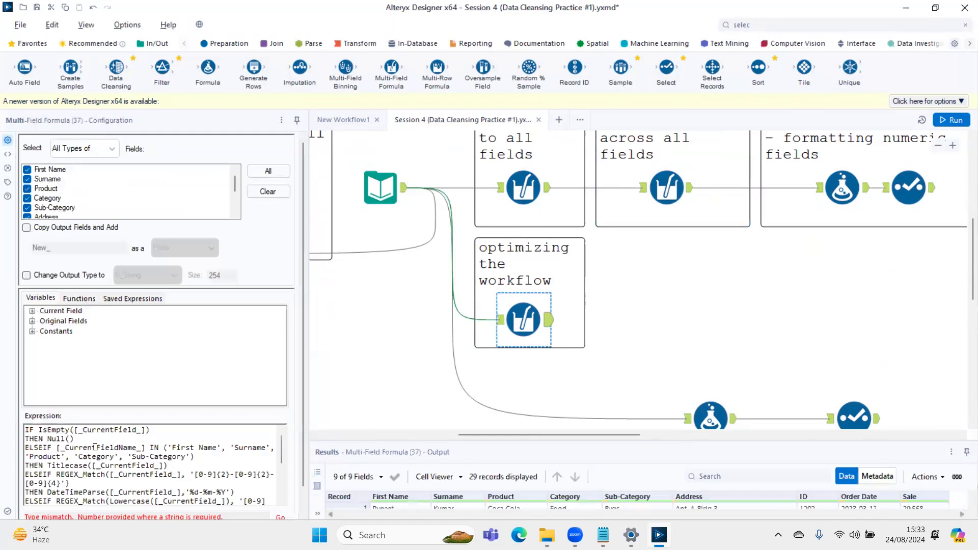
scroll(96, 446, "down", 4)
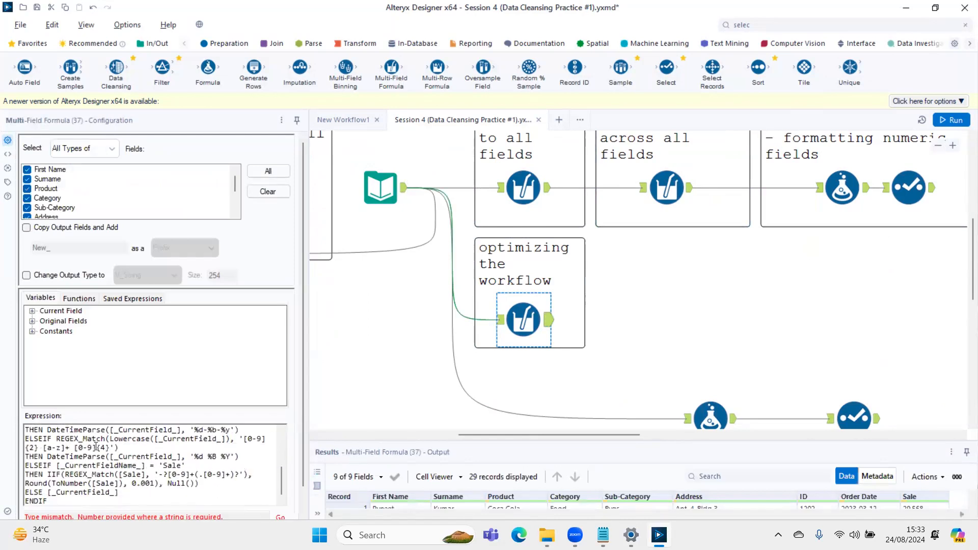
scroll(96, 447, "up", 4)
left_click(96, 444)
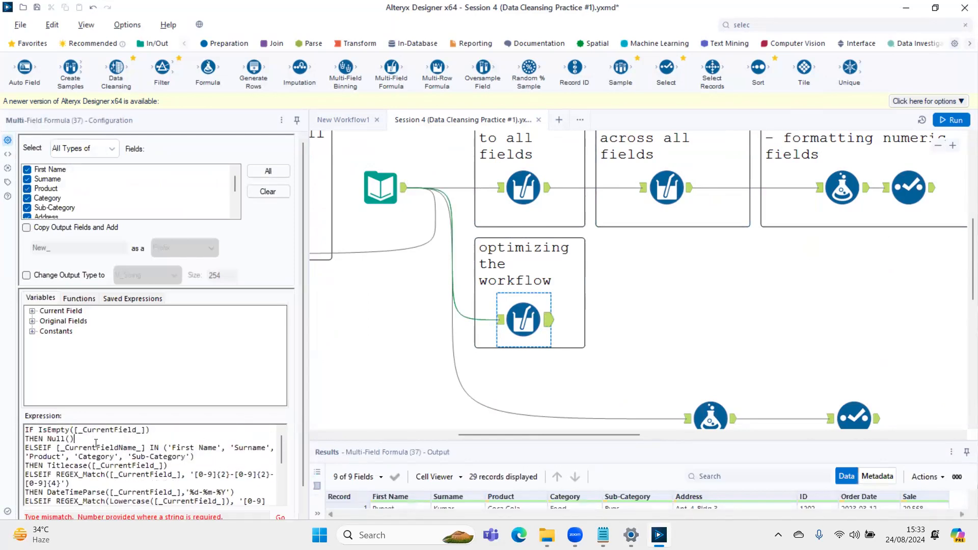
key("ctrl+a")
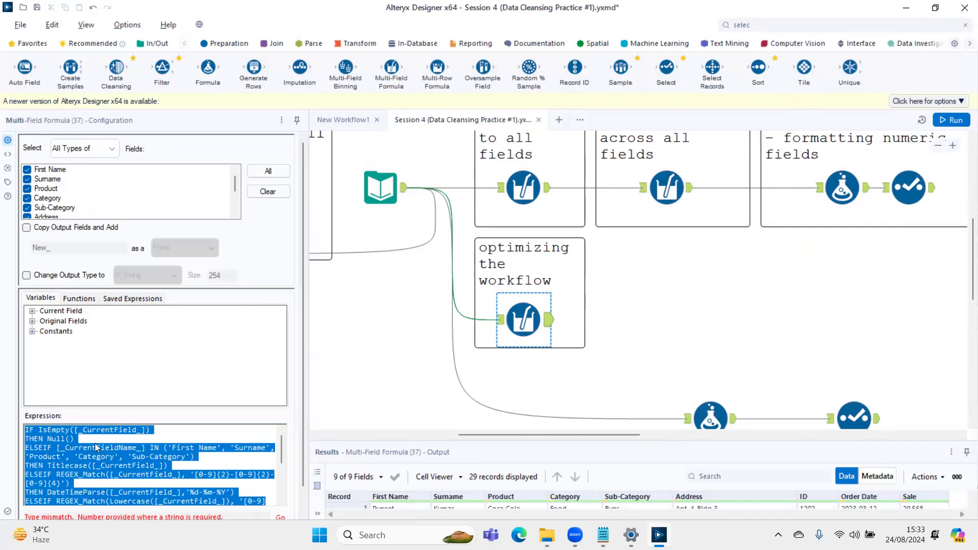
- Switch to Notepad and insert blank lines in the notes document on date formats and regular expressions
key("alt+Tab")
left_click(340, 453)
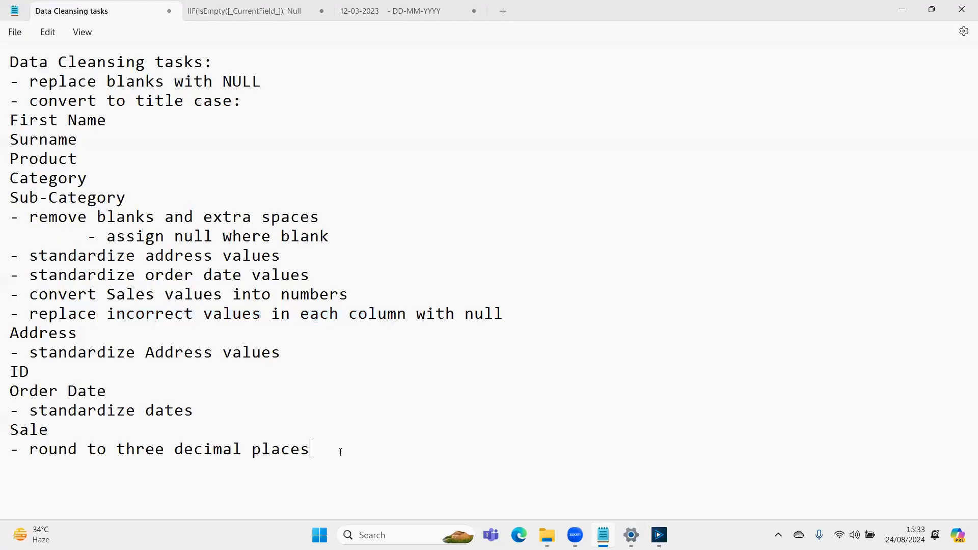
left_click(390, 19)
left_click(386, 440)
key("Down")
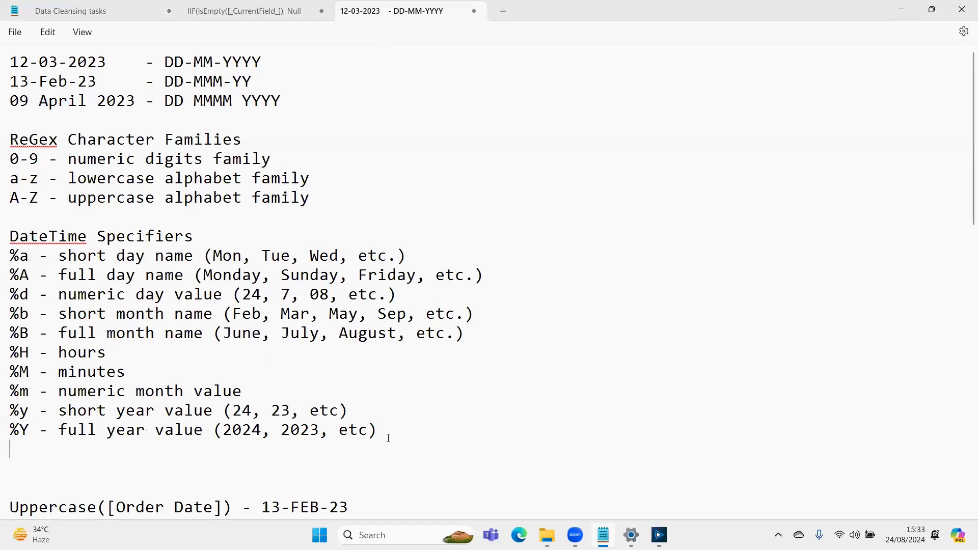
scroll(388, 439, "down", 14)
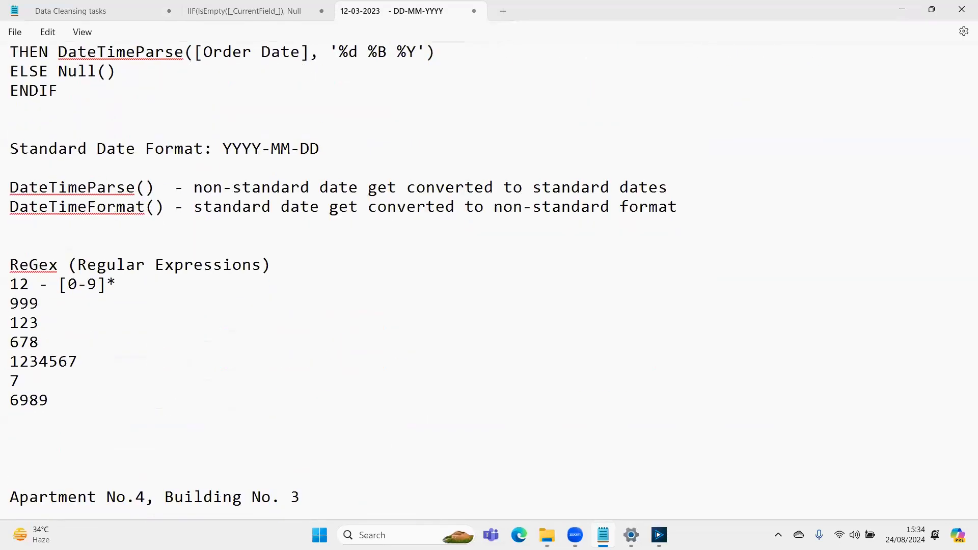
key("Return")
key("Return")
key("Return")
key("Return")
key("Return")
key("Return")
key("Return")
key("Return")
key("Return")
key("Return")
key("Return")
key("Return")
key("Return")
key("Return")
key("Return")
key("Return")
key("Return")
key("Return")
key("Return")
key("Return")
key("Up")
key("Up")
key("Up")
key("Up")
key("Up")
key("Up")
key("Up")
key("Up")
key("Up")
key("Up")
key("Up")
key("Up")
key("Up")
key("Up")
key("Up")
key("Up")
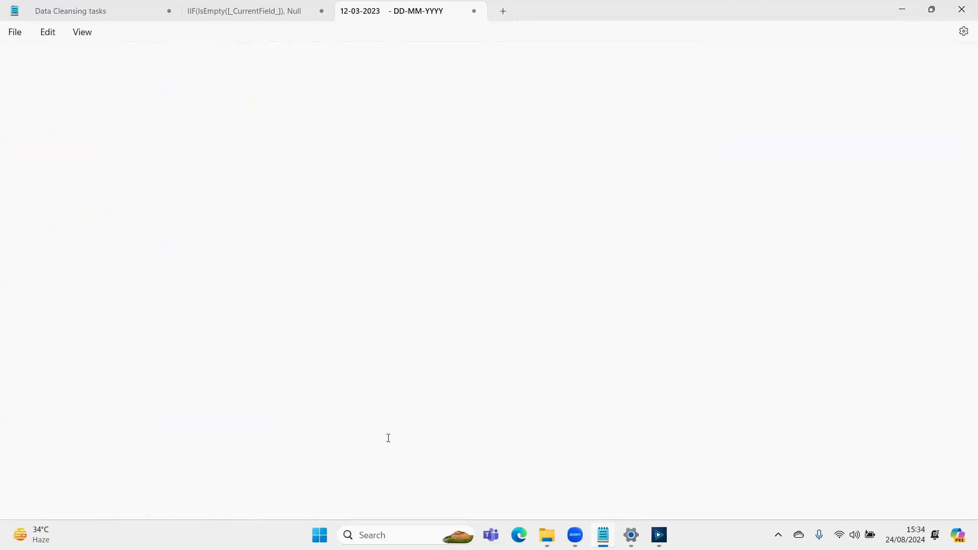
- Switch to Alteryx and review the 'sales test' expression in the Formula tool below the 'optimizing the workflow' section
key("alt+Tab")
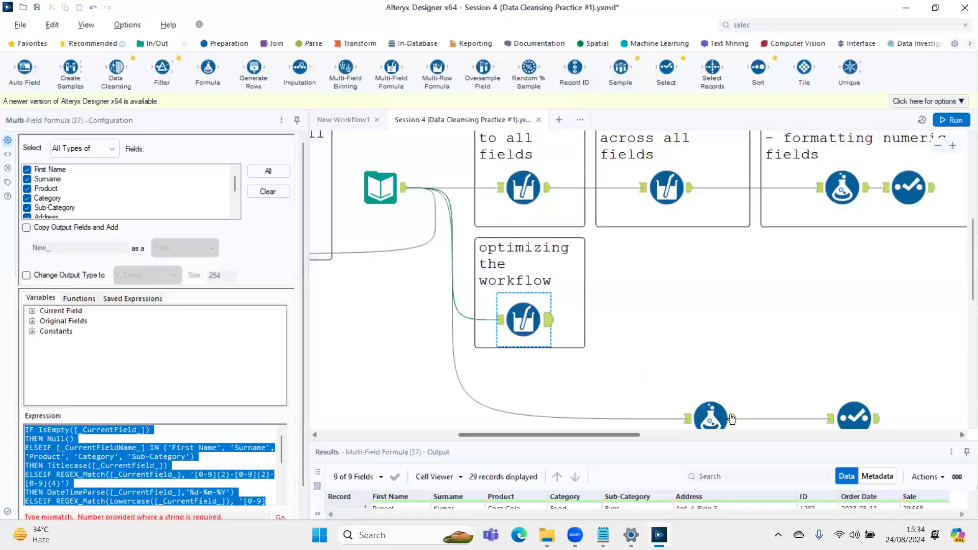
left_click(711, 415)
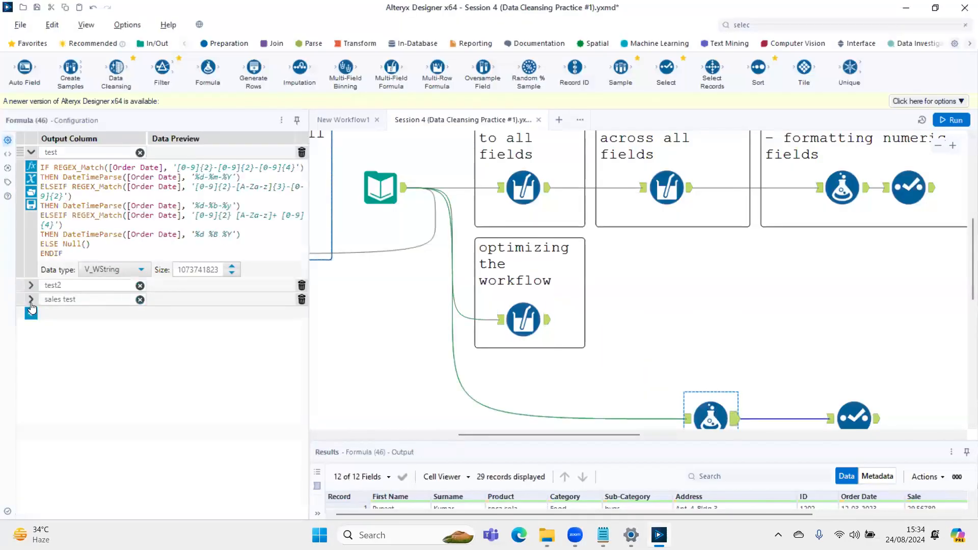
left_click(31, 300)
scroll(157, 348, "up", 1, "ctrl")
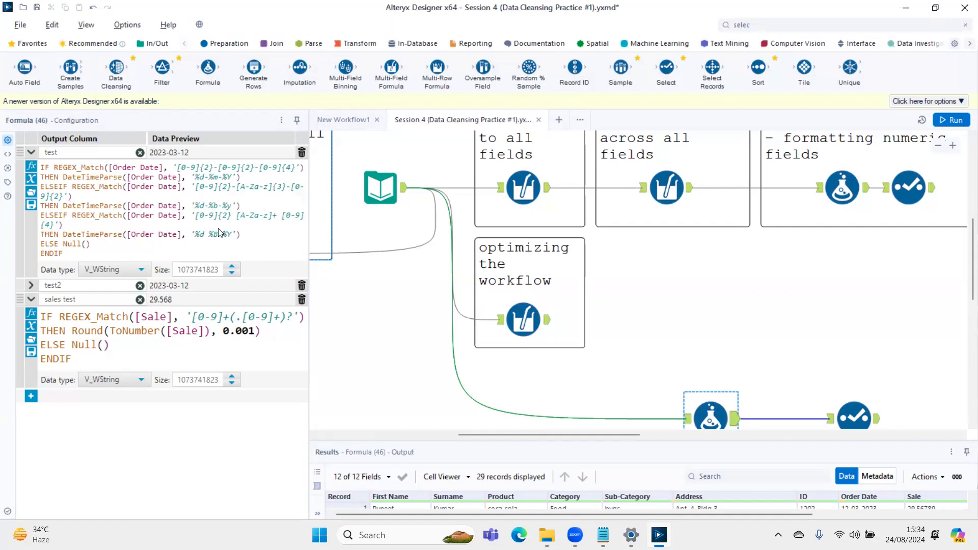
- Switch to Notepad and paste the full Multi-Field Formula expression into the blank area of the notes document
key("alt+Tab")
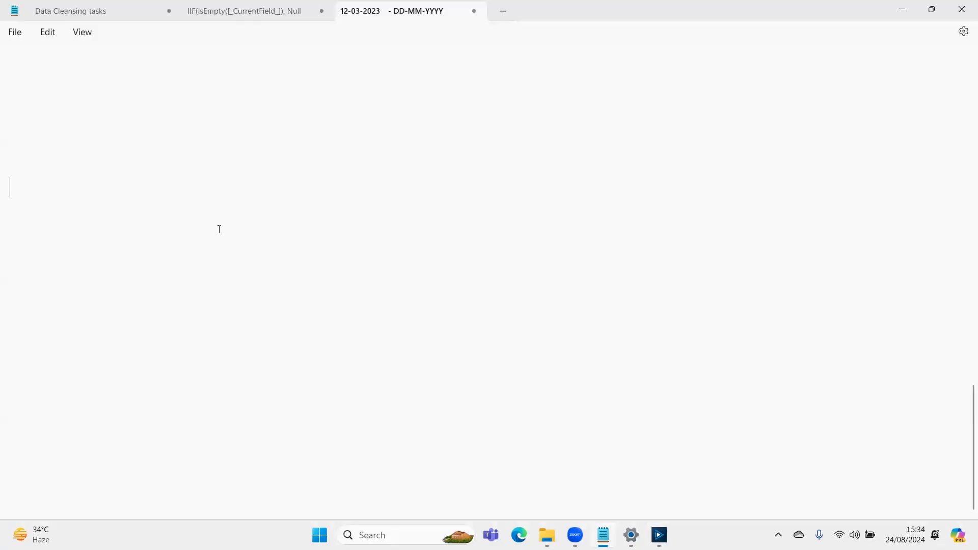
key("Up")
key("Up")
key("Up")
key("Up")
key("Up")
type("IF IsEmpty([_CurrentField_]) THEN Null() ELSEIF [_CurrentFieldName_] IN ('First Name', 'Surname', 'Product', 'Category', 'Sub-Category') THEN Titlecase([_CurrentField_]) ELSEIF REGEX_Match([_CurrentField_], '[0-9]{2}-[0-9]{2}-[0-9]{4}') THEN DateTimeParse([_CurrentField_],'%d-%m-%Y') ELSEIF REGEX_Match(Lowercase([_CurrentField_]), '[0-9]{2}-[a-z]{3}-[0-9]{2}') THEN DateTimeParse([_CurrentField_], '%d-%b-%y') ELSEIF REGEX_Match(Lowercase([_CurrentField_]), '[0-9]{2} [a-z]+ [0-9]{4}') THEN DateTimeParse([_CurrentField_], '%d %B %Y') ELSEIF [_CurrentFieldName_] = 'Sale' THEN IIF(REGEX_Match([Sale], '-?[0-9]+(.[0-9]+)?'), Round(ToNumber([Sale]), 0.001), Null()) ELSE [_CurrentField_] ENDIF")
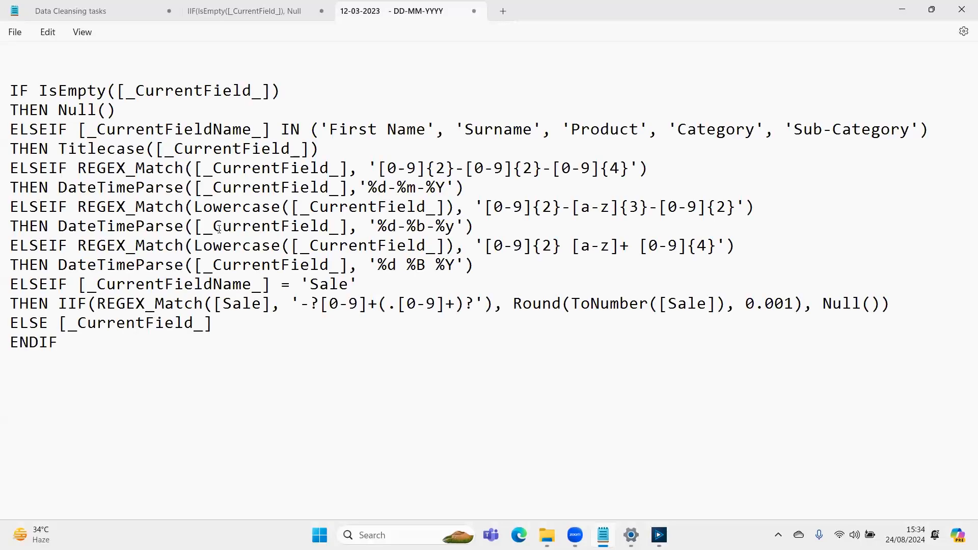
- Review the IsEmpty condition, the field-name list and the Titlecase line of the pasted expression
key("Up")
key("Up")
key("Up")
key("Up")
key("Up")
key("Up")
key("Up")
key("Up")
key("Up")
key("Up")
key("Up")
key("Up")
key("Up")
key("Home")
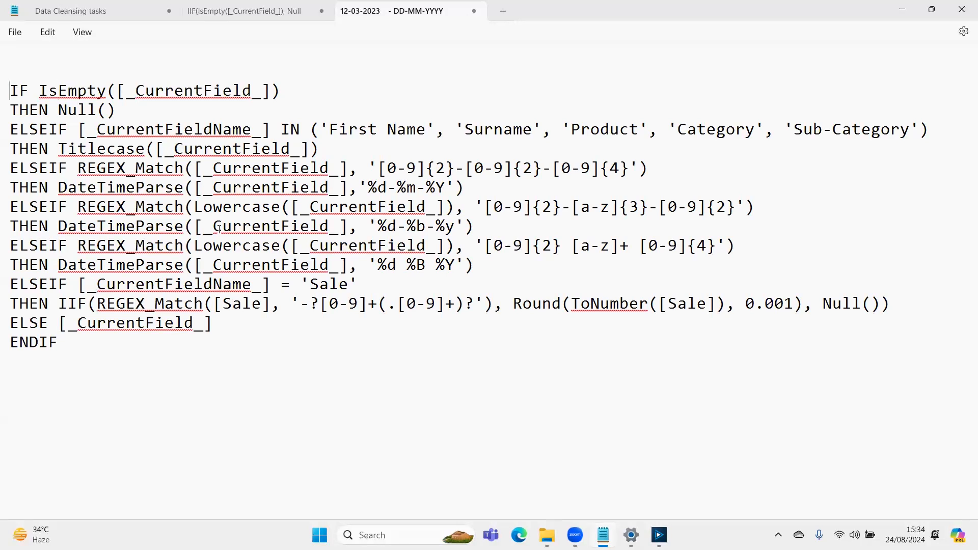
key("shift+Down")
key("shift+Down")
key("shift+Left")
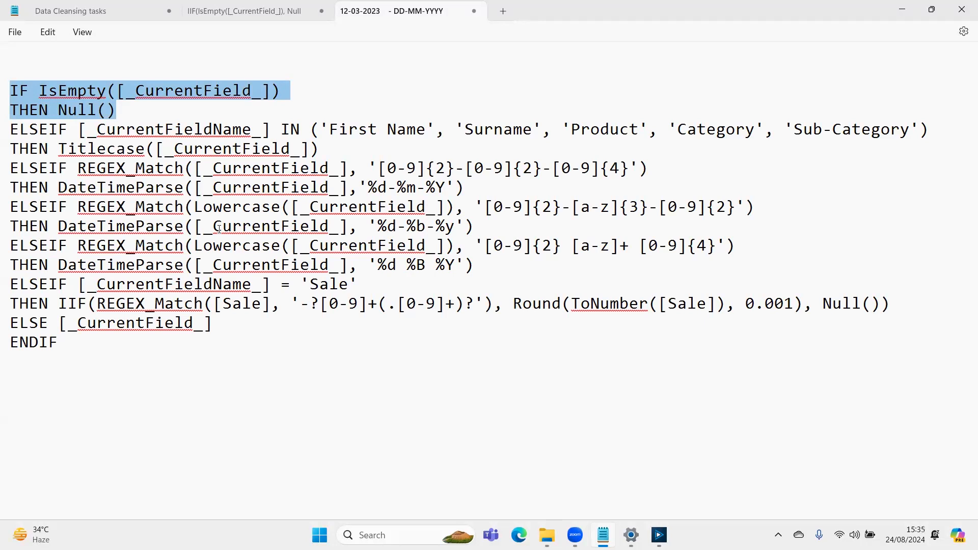
key("Down")
key("Down")
key("Up")
key("Up")
key("Right")
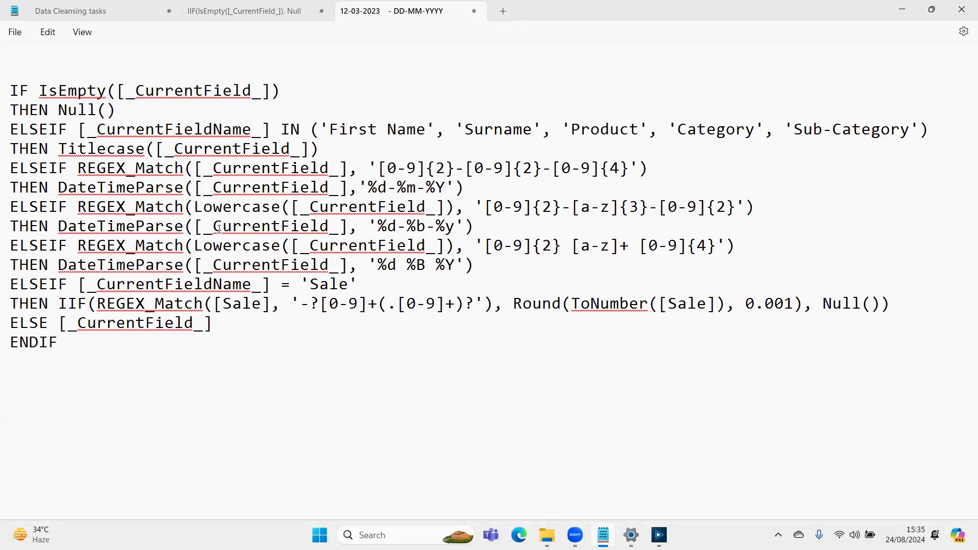
key("shift+Down")
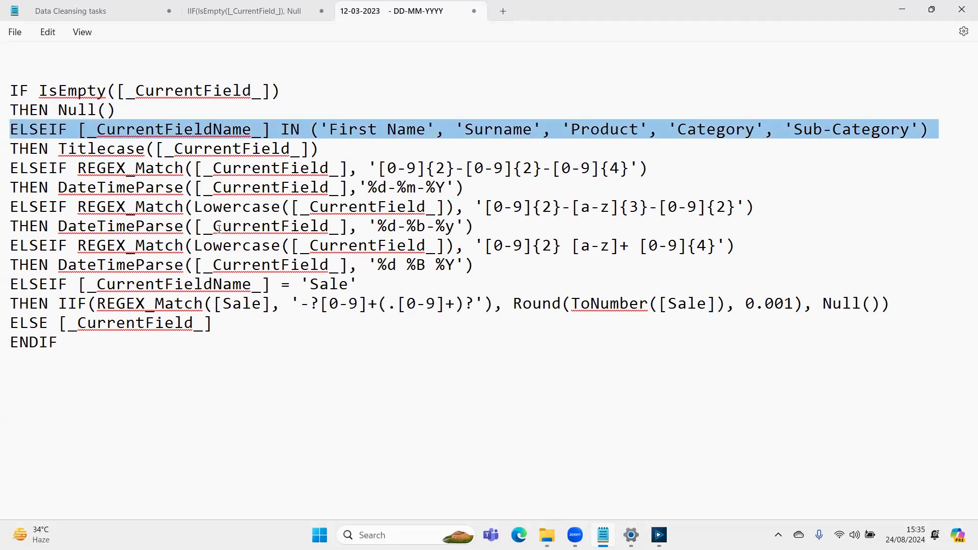
left_click(349, 129)
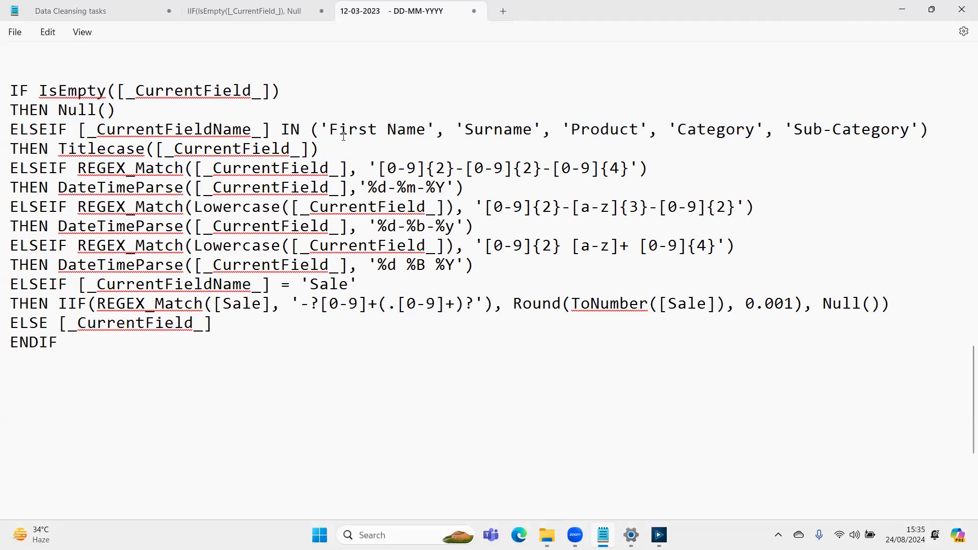
left_click_drag(320, 148, 60, 146)
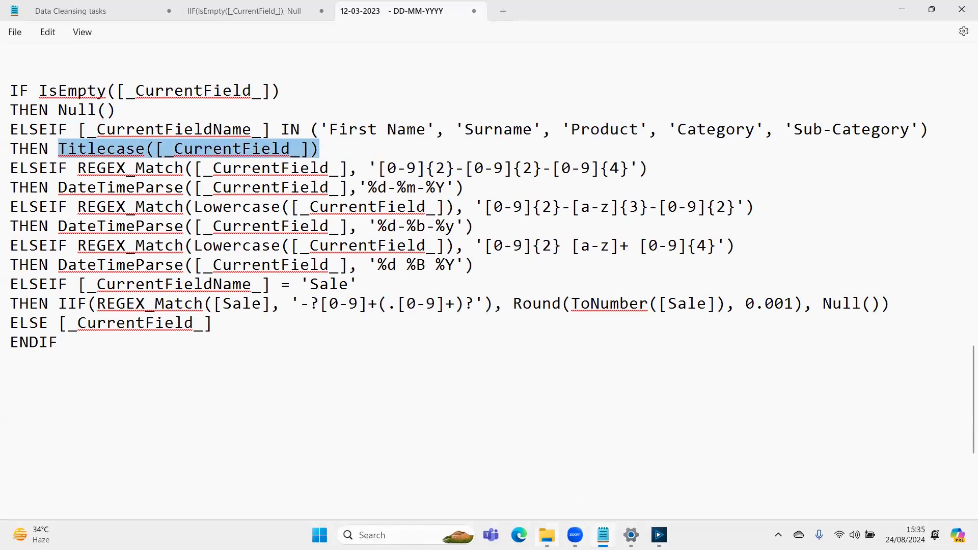
- Switch to Alteryx and show the Current Field variables of the Multi-Field Formula tool in 'optimizing the workflow'
left_click(659, 535)
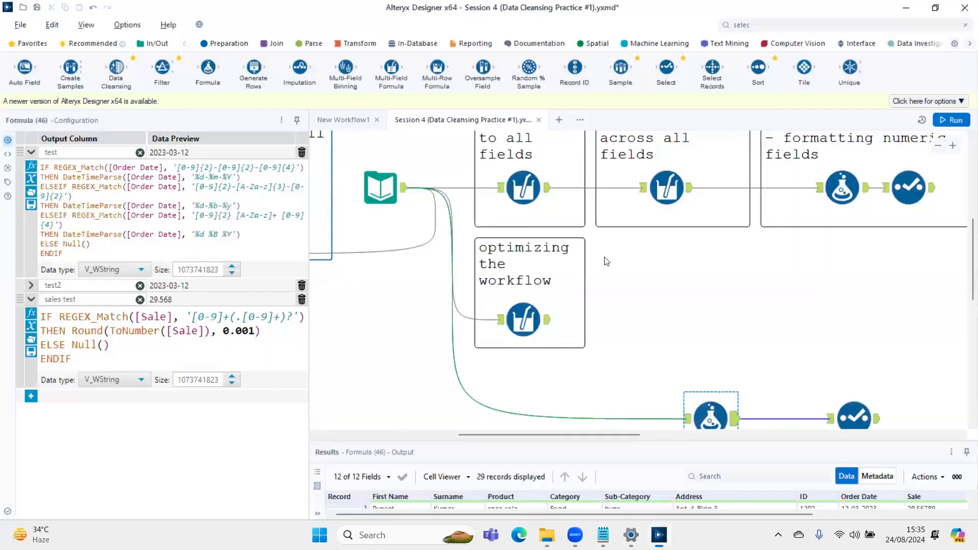
left_click(522, 333)
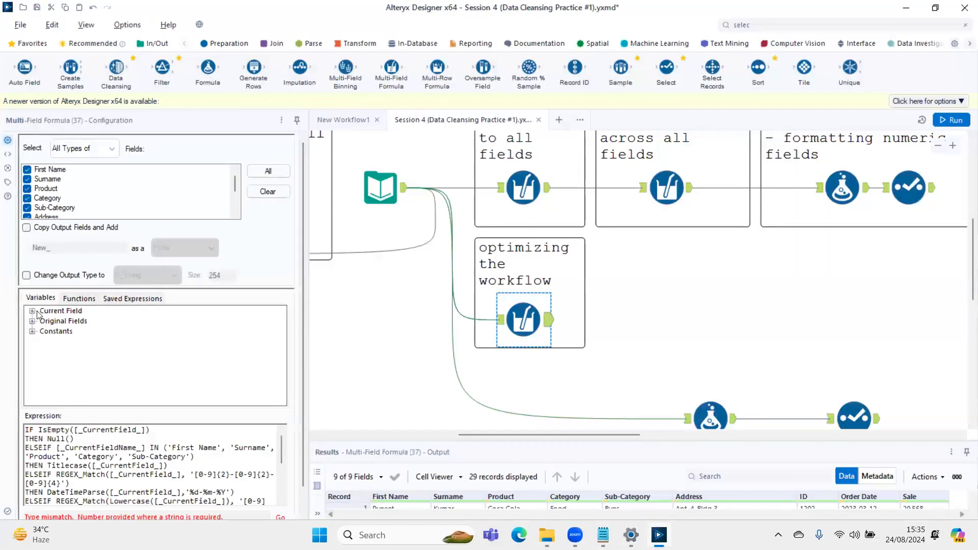
left_click(32, 311)
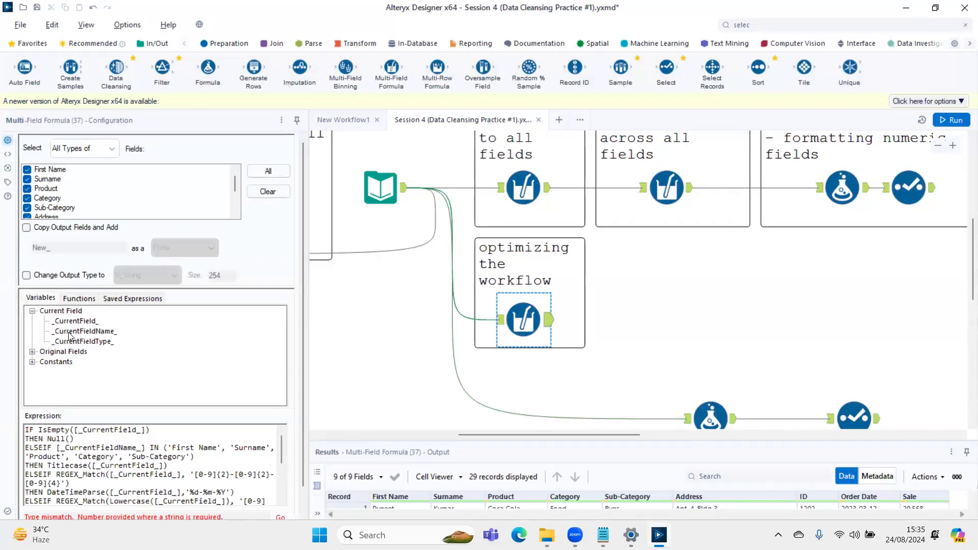
- Show the Multi-Field Formula's output metadata in an enlarged results pane and examine the field names from First Name to ID
left_click(854, 416)
left_click(878, 476)
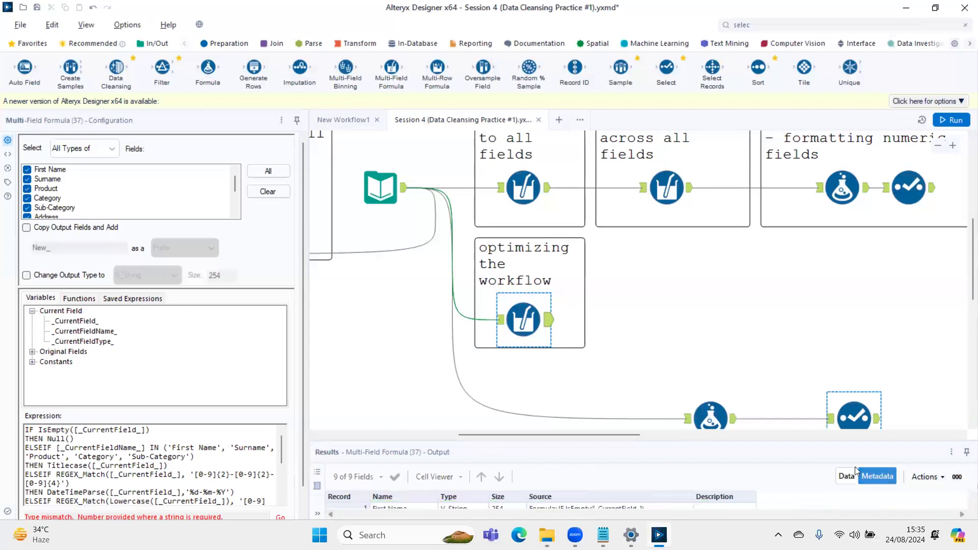
left_click(818, 434)
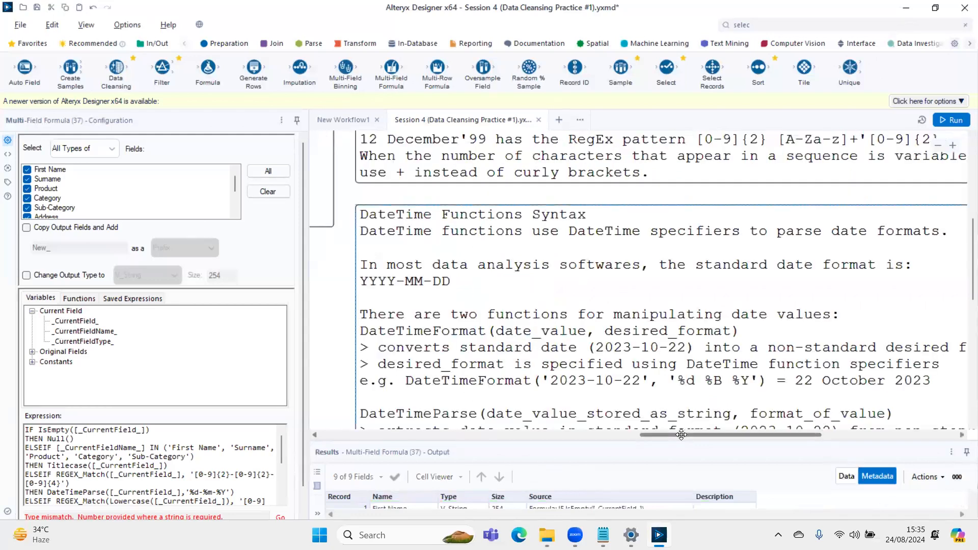
left_click_drag(679, 434, 540, 433)
scroll(753, 245, "down", 3)
scroll(737, 404, "down", 2)
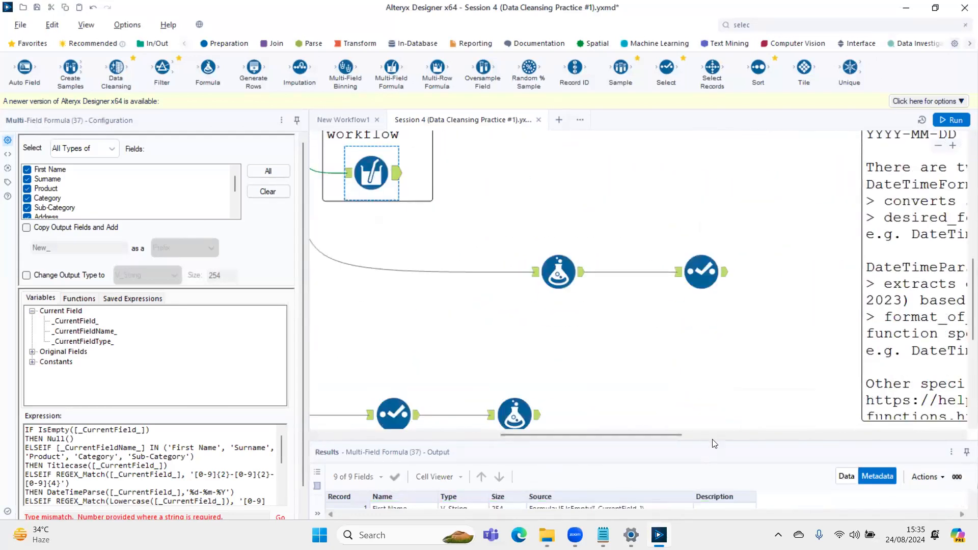
left_click_drag(711, 439, 690, 219)
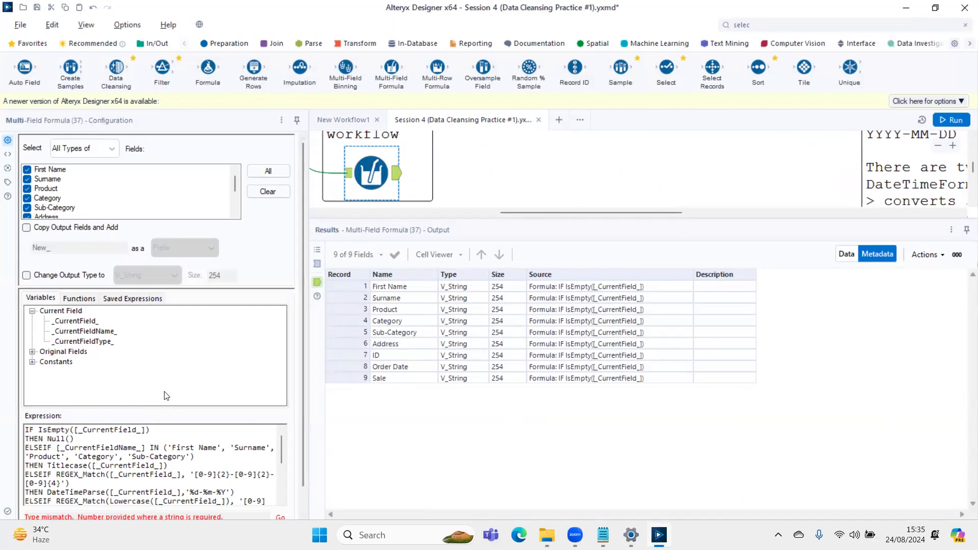
left_click_drag(390, 288, 392, 353)
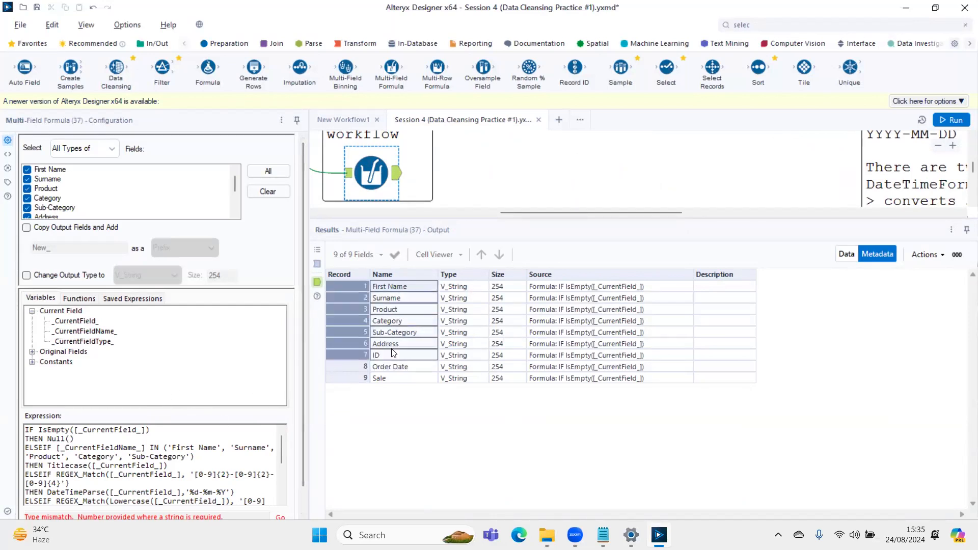
- Switch to Notepad and separate the null, title case, date and 'Sale' blocks of the expression with two blank lines each
key("alt+Tab")
left_click(254, 125)
key("Return")
key("Return")
key("Down")
key("Down")
key("Down")
key("Return")
key("Return")
key("Down")
key("Down")
key("Down")
key("Down")
key("Down")
key("Down")
key("Down")
key("Up")
key("Return")
key("Return")
key("Up")
key("Up")
key("Up")
key("Up")
key("Up")
key("Up")
key("Up")
key("Up")
key("Up")
key("Up")
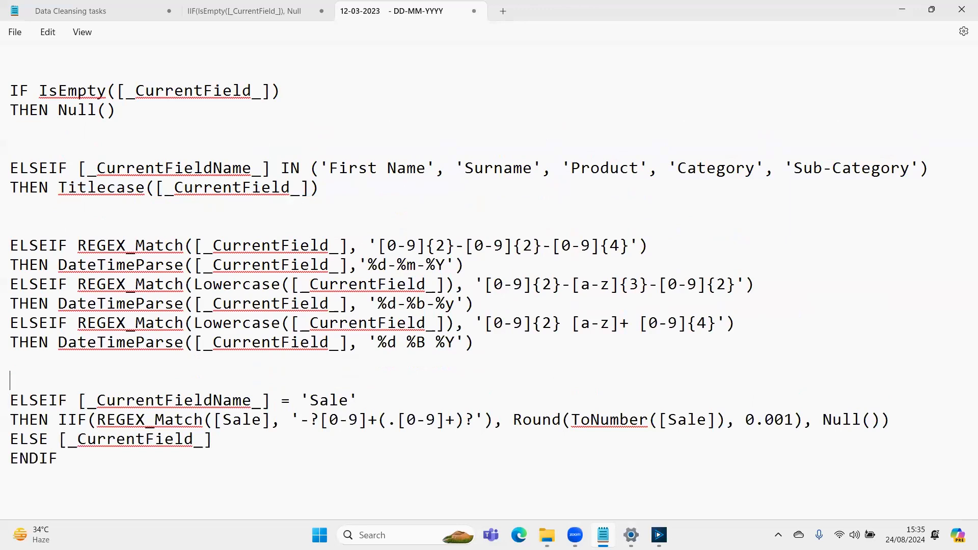
- Examine the _CurrentFieldName_ IN condition and the Titlecase result line in the title case block
key("Up")
key("Up")
key("Right")
key("Right")
key("Right")
key("Right")
key("Right")
key("Right")
key("Right")
key("Right")
key("Right")
key("Right")
key("Left")
key("Left")
key("Left")
key("shift+Right")
key("shift+Right")
key("shift+Right")
key("shift+Right")
key("shift+Right")
key("shift+Right")
key("shift+Right")
key("shift+Right")
key("shift+Right")
key("shift+Right")
key("shift+Right")
key("shift+Right")
key("shift+Right")
key("shift+Right")
key("shift+Right")
key("shift+Right")
key("shift+Right")
key("shift+Right")
key("shift+Right")
key("shift+Right")
key("Right")
key("Right")
key("Right")
key("Right")
key("Right")
key("shift+Right")
key("shift+Right")
key("Down")
key("shift+Left")
key("shift+Left")
key("shift+Left")
key("shift+Left")
key("shift+Left")
key("shift+Left")
key("shift+Left")
key("shift+Left")
key("shift+Left")
key("shift+Left")
key("shift+Left")
key("shift+Left")
key("shift+Left")
key("shift+Left")
key("shift+Left")
key("shift+Left")
key("shift+Left")
key("shift+Left")
key("shift+Left")
key("shift+Left")
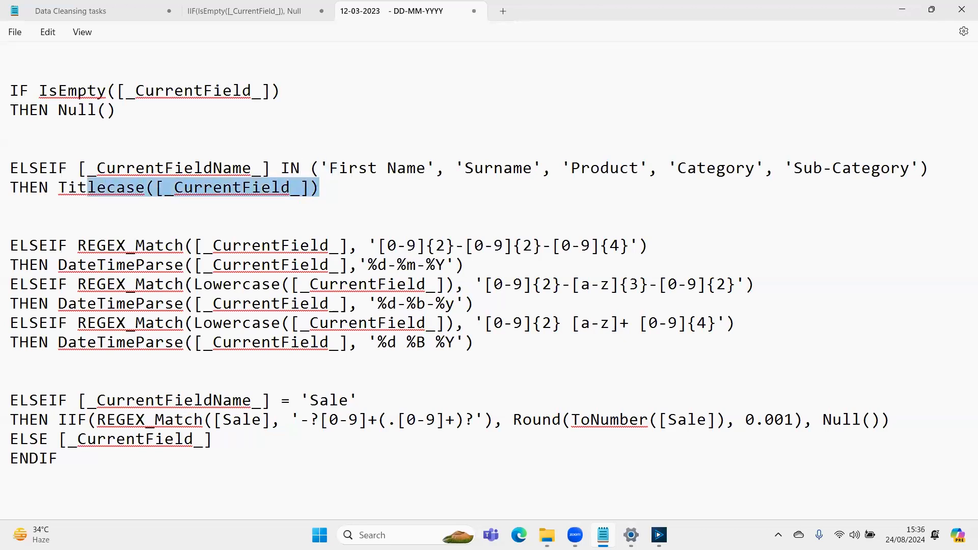
- Remove the two blank lines between the IsEmpty block and the title case block
key("Up")
key("Up")
key("BackSpace")
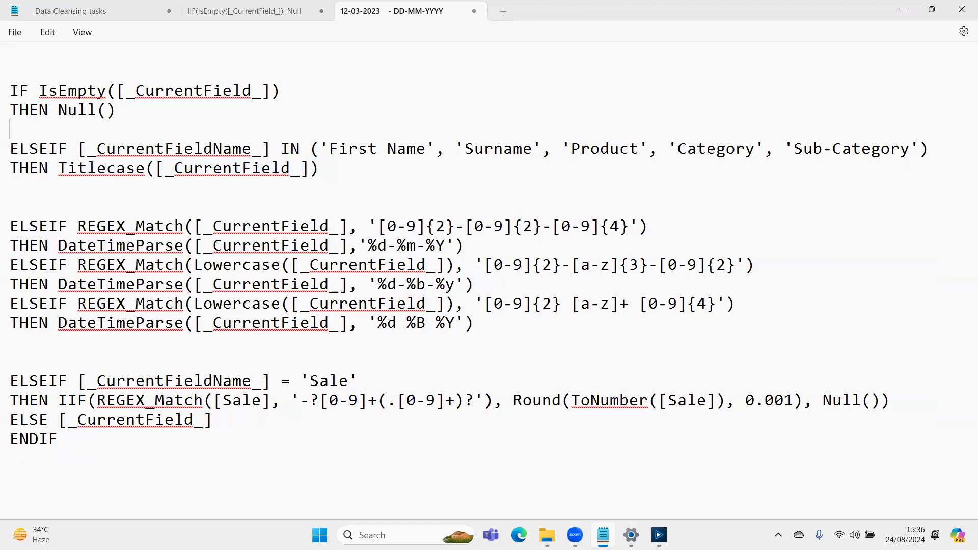
key("BackSpace")
- Examine the date block's REGEX_Match patterns and their DateTimeParse format specifiers
key("Down")
key("Down")
key("Down")
key("Down")
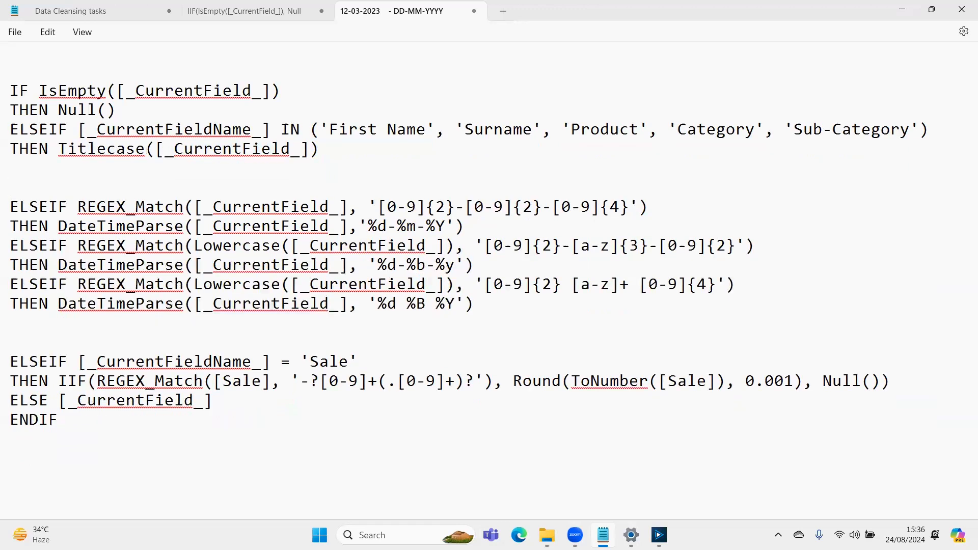
key("shift+Down")
key("shift+Down")
key("shift+Down")
key("shift+Down")
key("shift+Down")
key("shift+Down")
key("Left")
key("Right")
key("Right")
key("Right")
key("Right")
key("Right")
key("Right")
key("Right")
key("Right")
key("Right")
key("Right")
key("Right")
key("Right")
key("Right")
key("Right")
key("Right")
key("Right")
key("Right")
key("Right")
key("Right")
key("Right")
key("Right")
key("Right")
key("Right")
key("Right")
key("Right")
key("Right")
key("Right")
key("Right")
key("Right")
key("shift+Right")
key("shift+Right")
key("shift+Right")
key("shift+Right")
key("shift+Right")
key("shift+Right")
key("shift+Right")
key("shift+Right")
key("shift+Right")
key("shift+Right")
key("shift+Right")
key("shift+Right")
key("shift+Right")
key("shift+Right")
key("shift+Right")
key("Down")
key("shift+Left")
key("shift+Left")
key("shift+Left")
key("shift+Left")
key("shift+Left")
key("shift+Left")
key("shift+Left")
key("shift+Left")
key("shift+Left")
key("shift+Left")
key("shift+Left")
key("shift+Left")
key("shift+Left")
key("shift+Left")
key("shift+Left")
key("shift+Left")
key("shift+Left")
key("Down")
key("Down")
key("Down")
key("Down")
key("Up")
key("Up")
key("Up")
key("Up")
key("Up")
key("Up")
key("Up")
- Remove the blank lines before and after the date block so the expression is continuous
key("BackSpace")
key("BackSpace")
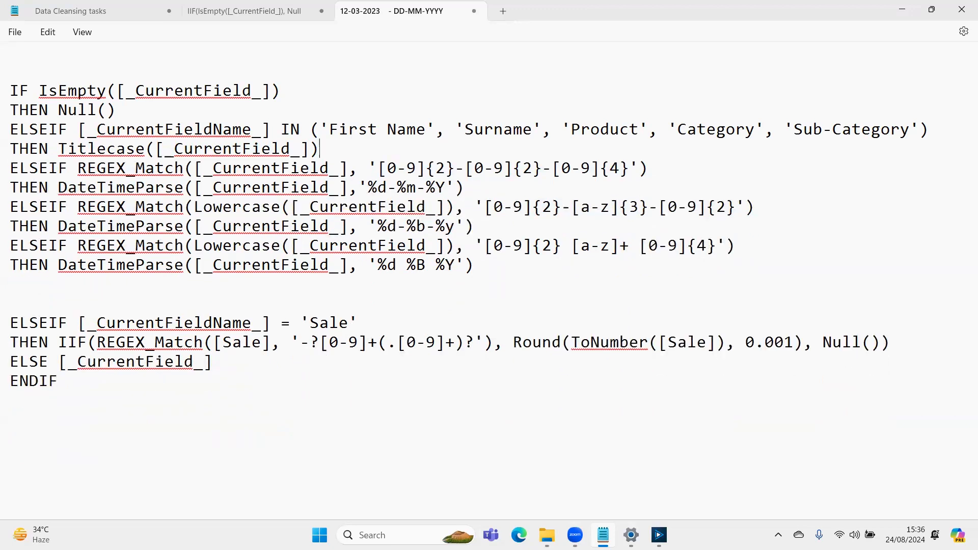
key("Down")
key("Down")
key("Down")
key("Down")
key("Down")
key("Down")
key("Down")
key("Down")
key("Down")
key("Up")
key("BackSpace")
key("BackSpace")
- Examine the 'Sale' condition of the expression, including its IIF and REGEX_Match line
key("Down")
key("Left")
key("Left")
key("Left")
key("Left")
key("Left")
key("Left")
key("Left")
key("Left")
key("Left")
key("Left")
key("Left")
key("Left")
key("Left")
key("Left")
key("Left")
key("Left")
key("Left")
key("Left")
key("Left")
key("Left")
key("Left")
key("Right")
key("Right")
key("Right")
key("Right")
key("Right")
key("Right")
key("Right")
key("Right")
key("Right")
key("Right")
key("Right")
key("Right")
key("Right")
key("Right")
key("Right")
key("Right")
key("Right")
key("Right")
key("Right")
key("Right")
key("Right")
key("Right")
key("Right")
key("Right")
key("Left")
key("Left")
key("Left")
key("Left")
key("Left")
key("Left")
key("Left")
key("Left")
key("Left")
key("Right")
key("Right")
key("Right")
key("Right")
key("Right")
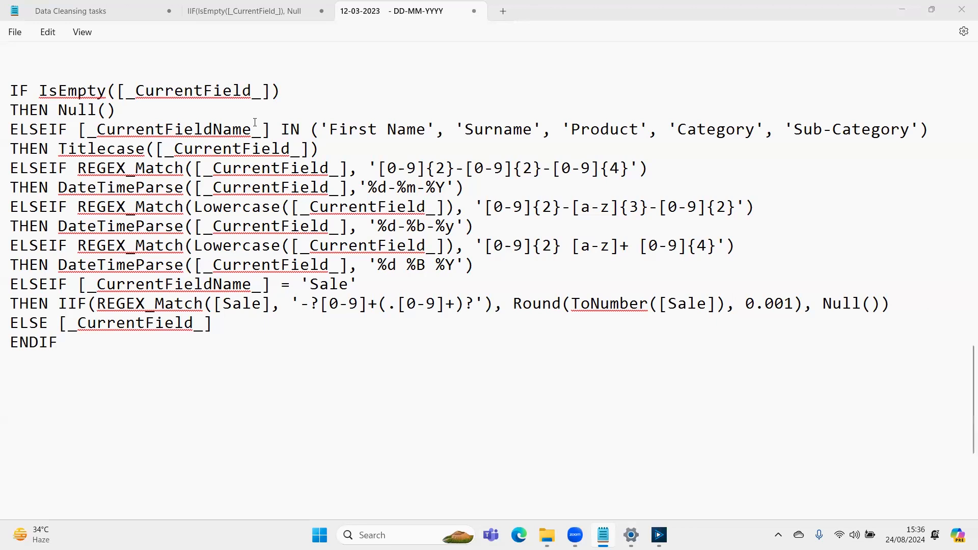
- Switch to Alteryx, select the whole 'sales test' expression for comparison with the 'Sale' branch, and return to Notepad
key("alt+Tab")
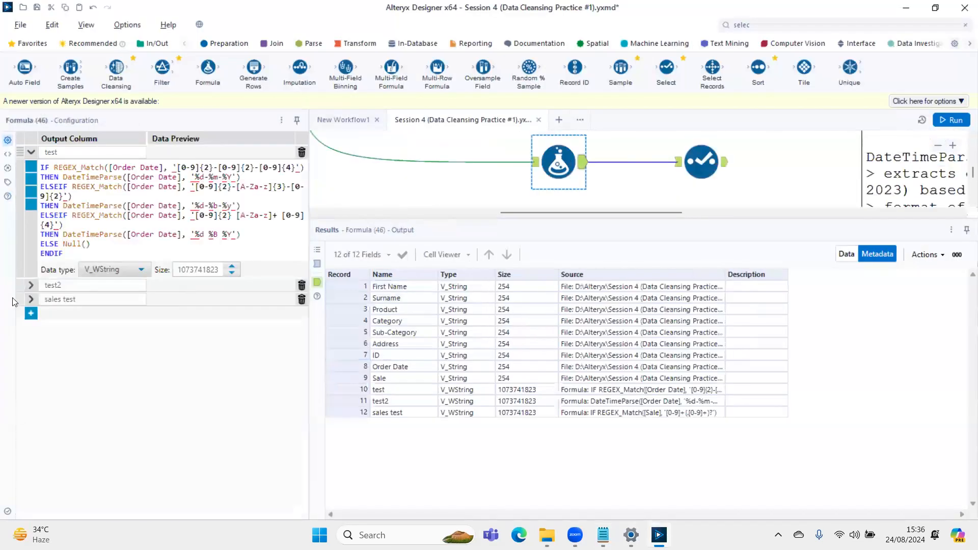
left_click(30, 299)
key("ctrl+a")
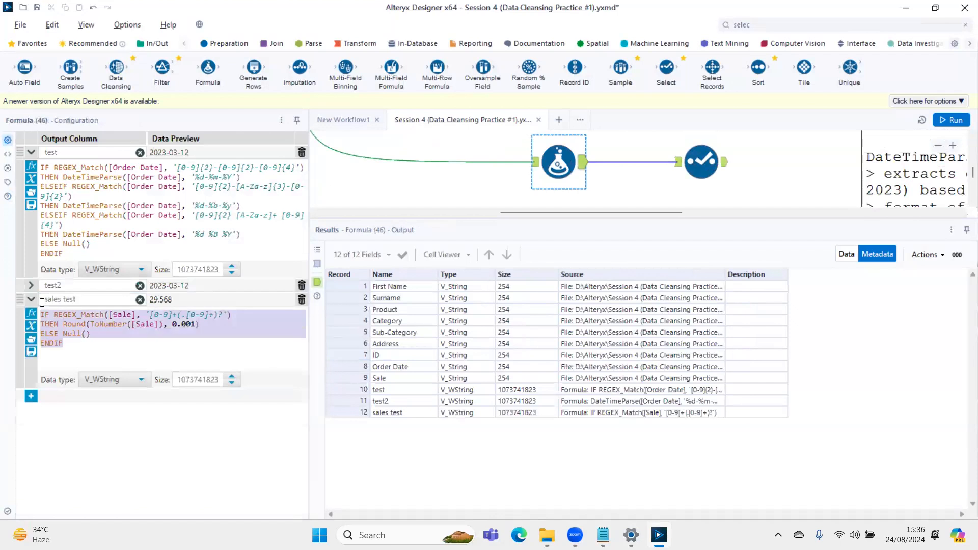
key("alt+Tab")
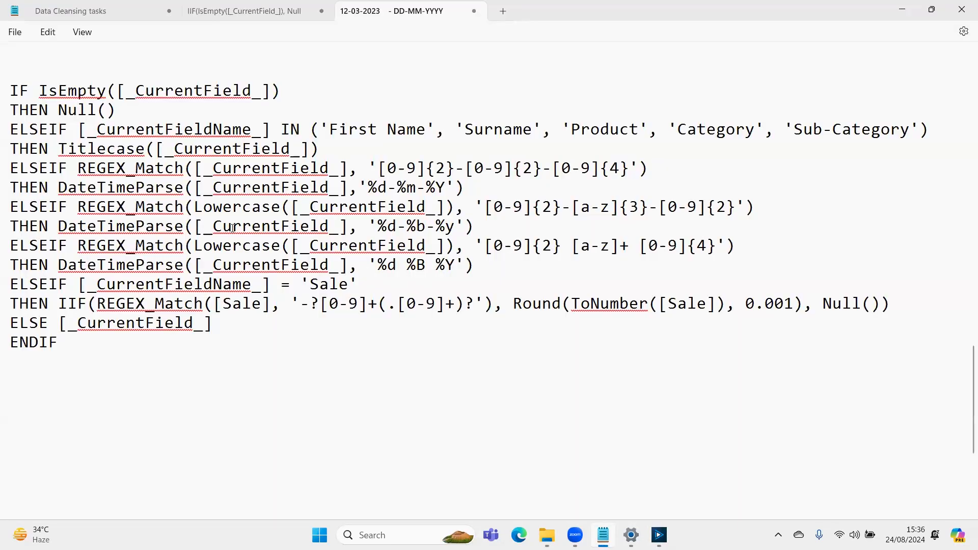
- Copy the IIF expression from the 'Sale' branch and paste it as a separate line below ENDIF
left_click(356, 278)
key("Down")
key("Right")
key("Right")
key("Right")
key("Right")
key("Right")
key("Right")
key("Right")
key("Right")
key("Right")
key("Right")
key("Right")
key("Right")
key("Right")
key("Left")
key("Left")
key("Left")
key("Left")
key("Right")
key("Right")
key("Right")
key("Right")
key("Right")
key("Right")
key("Right")
key("Right")
key("Right")
key("Right")
key("Right")
key("Right")
key("Right")
key("Right")
key("Right")
key("Right")
key("Right")
key("Right")
key("Right")
key("Right")
key("Right")
key("Right")
key("Right")
key("Right")
key("Right")
key("Right")
key("Right")
key("Right")
key("Right")
key("Right")
key("Right")
key("Right")
key("Left")
key("Left")
key("Left")
key("Left")
key("Left")
key("Left")
key("Left")
key("Left")
key("Left")
key("Left")
key("Left")
key("Left")
key("Left")
key("Left")
key("Left")
key("Left")
key("Left")
key("Left")
key("Left")
key("Left")
key("Left")
key("Left")
key("Left")
key("Left")
key("Left")
key("Left")
key("Left")
key("Left")
key("Left")
key("Left")
key("Left")
key("Left")
key("Left")
key("Right")
key("Right")
key("Left")
key("Left")
key("Left")
key("Left")
key("shift+Right")
key("shift+Right")
key("shift+Right")
key("shift+Right")
key("shift+Right")
key("shift+Right")
key("shift+Right")
key("shift+Right")
key("shift+Right")
key("shift+Right")
key("shift+Right")
key("shift+Right")
key("shift+Right")
key("shift+Right")
key("shift+Right")
key("shift+Right")
key("shift+Right")
key("shift+Right")
key("shift+Right")
key("shift+Right")
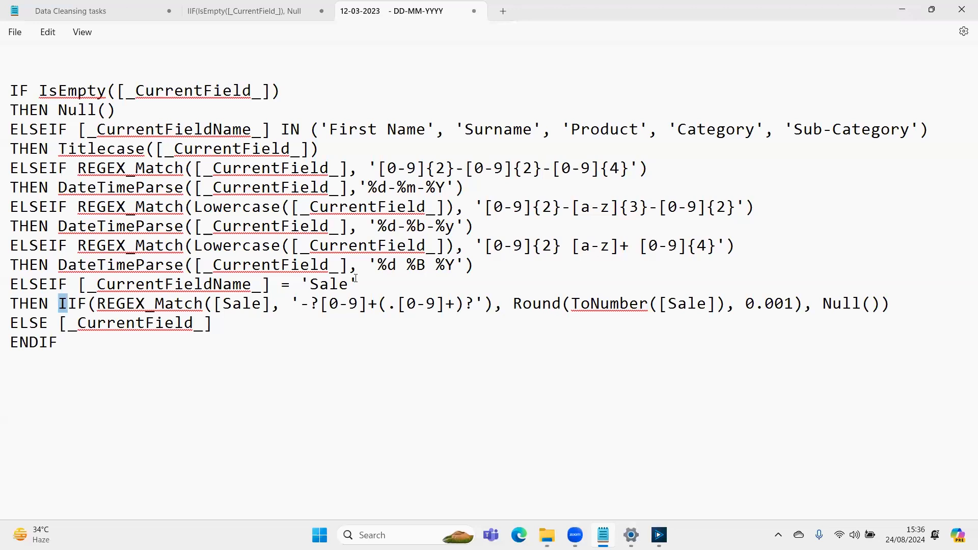
key("shift+Right")
key("shift+Right")
key("shift+Right")
key("shift+Right")
key("shift+Right")
key("shift+Right")
key("shift+Right")
key("shift+Right")
key("shift+Right")
key("shift+Right")
key("shift+Right")
key("shift+Right")
key("shift+Right")
key("shift+Right")
key("shift+Right")
key("shift+Right")
key("shift+Right")
key("shift+Right")
key("shift+Right")
key("shift+Right")
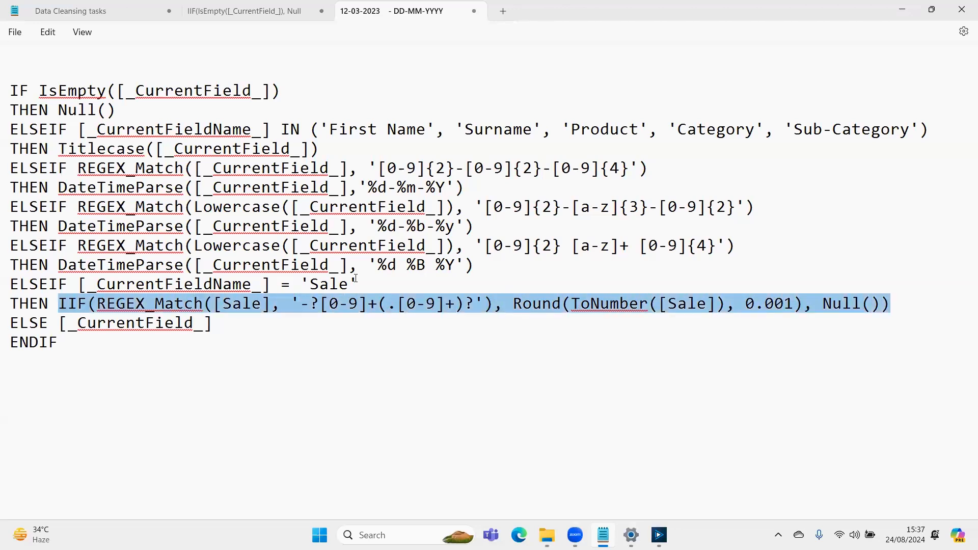
key("ctrl+c")
key("Down")
key("Down")
key("Down")
key("Down")
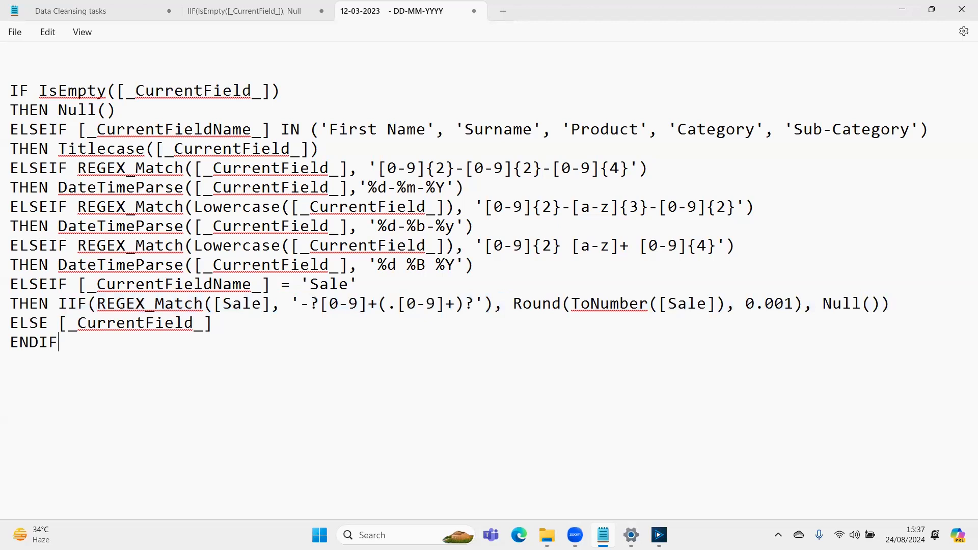
key("ctrl+v")
- Examine the closing Null() argument of the IIF copy below the main expression
key("Left")
key("Left")
key("Left")
key("Left")
key("Left")
key("Left")
key("Left")
key("Left")
key("Left")
key("Left")
key("Left")
key("Left")
key("Left")
key("Left")
key("Left")
key("Left")
key("Left")
key("Left")
key("Left")
key("Left")
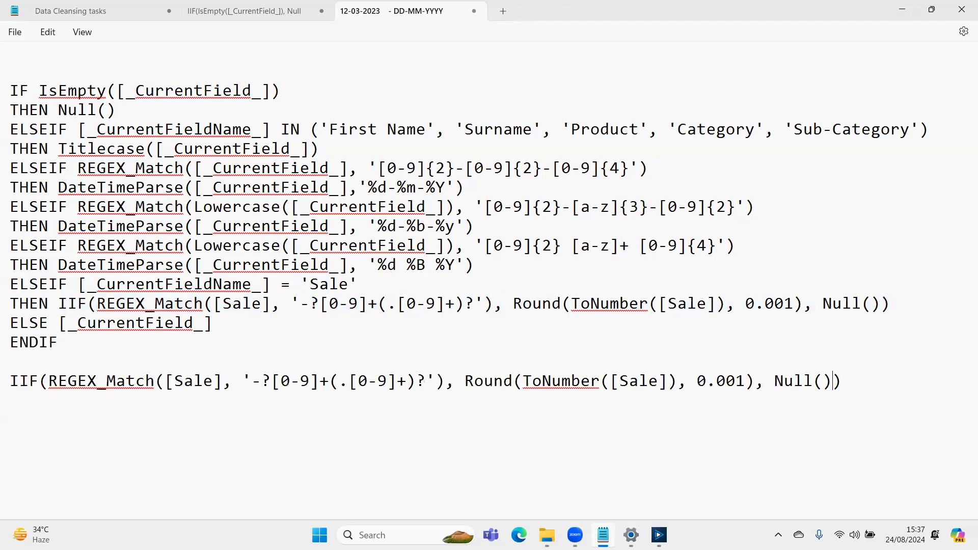
key("Left")
key("Left")
key("Left")
key("Left")
key("Left")
key("Left")
key("Left")
key("Left")
key("Left")
key("Left")
key("Left")
key("Left")
key("Left")
key("Left")
key("Right")
key("Right")
key("Right")
key("shift+Left")
- Switch to Alteryx, take the whole 'sales test' expression, and paste it in Notepad below the standalone IIF line
key("alt+Tab")
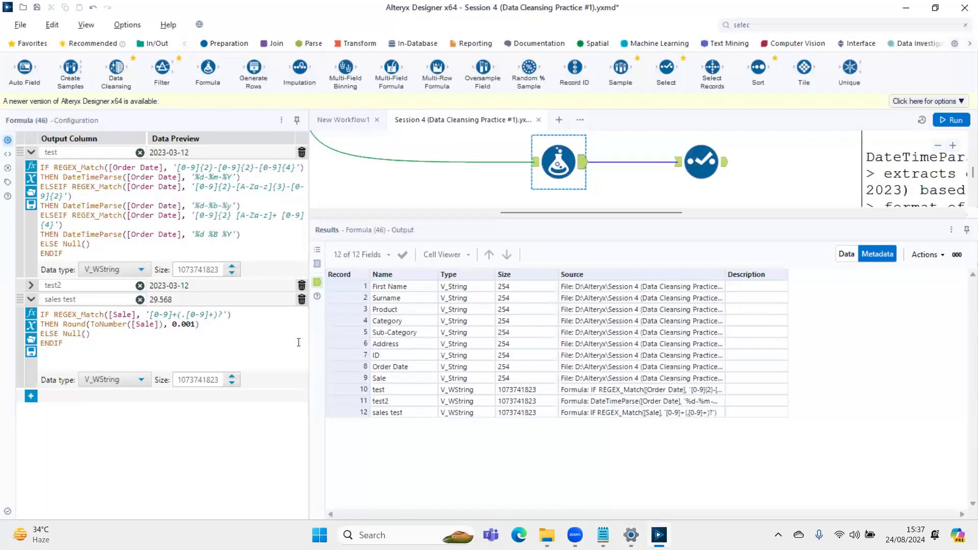
key("ctrl+a")
key("alt+Tab")
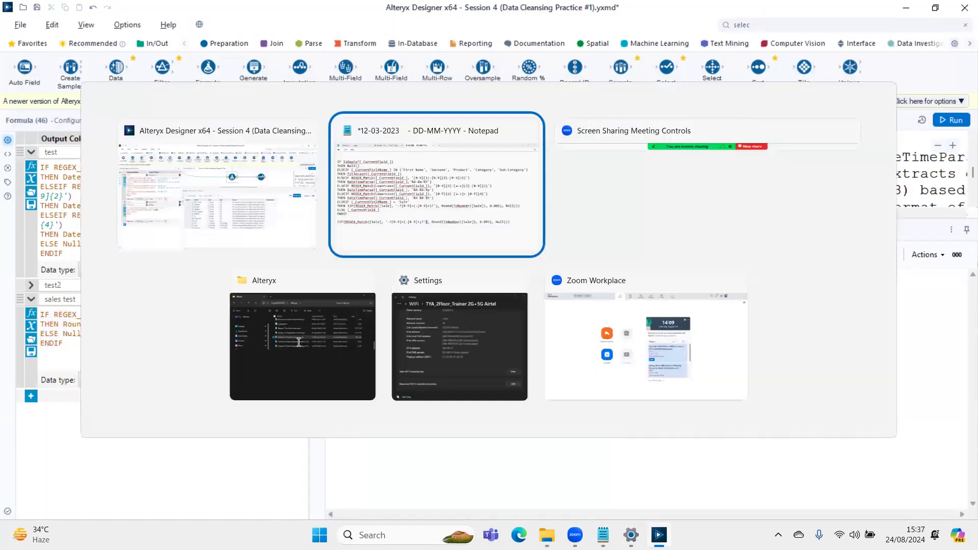
key("Down")
key("Return")
key("ctrl+v")
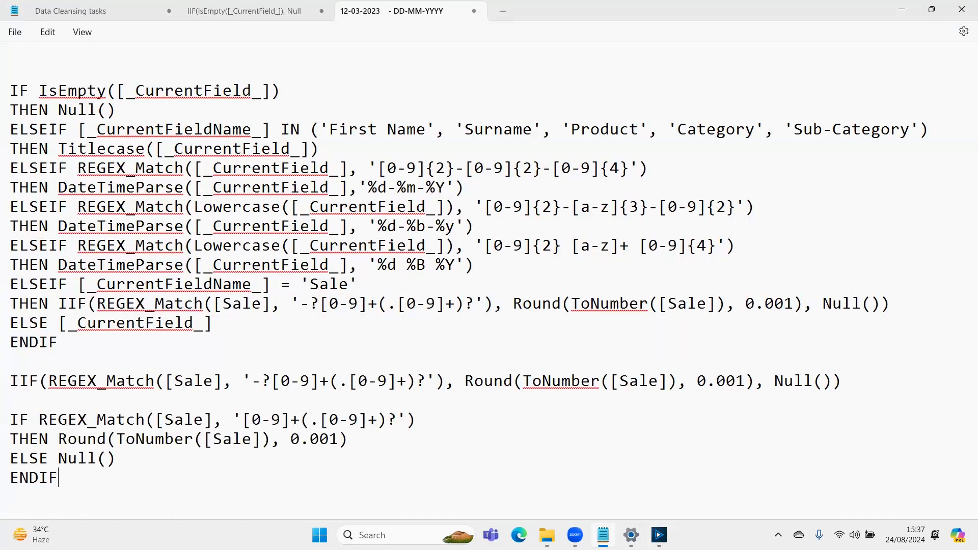
- Compare the REGEX_Match condition, Round result and Null() fallback of the pasted 'sales test' expression with the IIF line
key("Up")
key("Up")
key("Left")
key("Left")
key("shift+Right")
key("shift+Right")
key("shift+Right")
key("shift+Right")
key("shift+Right")
key("shift+Right")
key("shift+Right")
key("shift+Right")
key("shift+Right")
key("shift+Right")
key("shift+Right")
key("shift+Right")
key("shift+Right")
key("shift+Right")
key("shift+Right")
key("shift+Right")
key("shift+Right")
key("shift+Right")
key("shift+Right")
key("shift+Right")
key("shift+Right")
key("shift+Right")
key("shift+Right")
key("shift+Right")
key("shift+Right")
key("shift+Right")
key("shift+Right")
key("shift+Right")
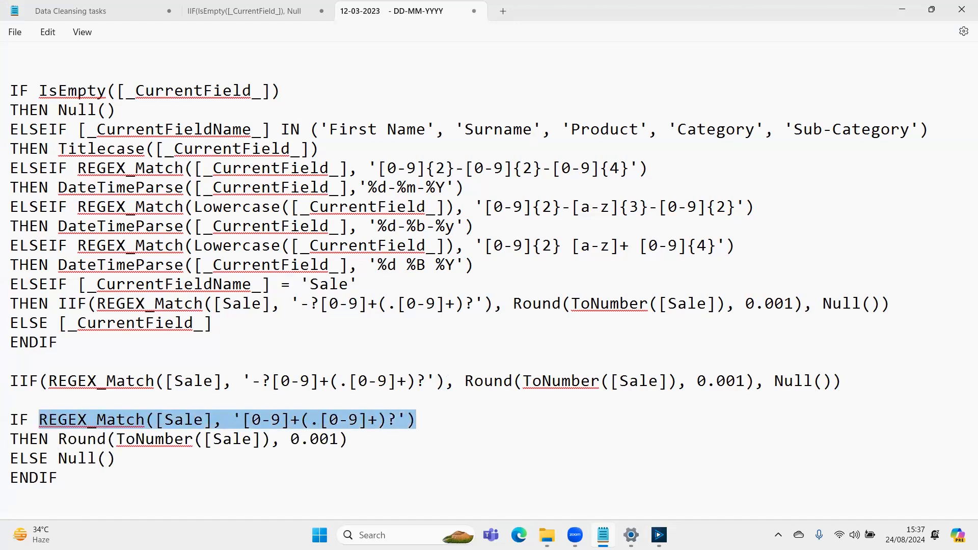
key("Down")
key("shift+Left")
key("shift+Left")
key("shift+Left")
key("shift+Left")
key("shift+Left")
key("shift+Left")
key("shift+Left")
key("shift+Left")
key("shift+Left")
key("shift+Left")
key("shift+Left")
key("shift+Left")
key("shift+Left")
key("shift+Left")
key("shift+Left")
key("shift+Left")
key("shift+Left")
key("shift+Left")
key("shift+Left")
key("shift+Left")
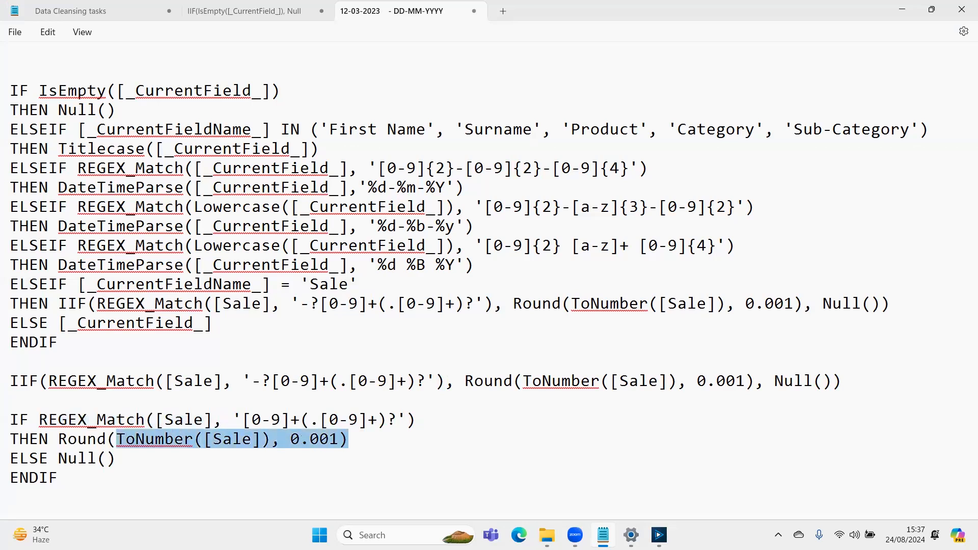
key("Up")
key("shift+Right")
key("shift+Right")
key("shift+Right")
key("shift+Right")
key("shift+Right")
key("shift+Right")
key("shift+Right")
key("shift+Right")
key("Down")
key("Down")
key("shift+Left")
key("shift+Left")
key("shift+Left")
key("shift+Left")
key("shift+Left")
key("Up")
key("Up")
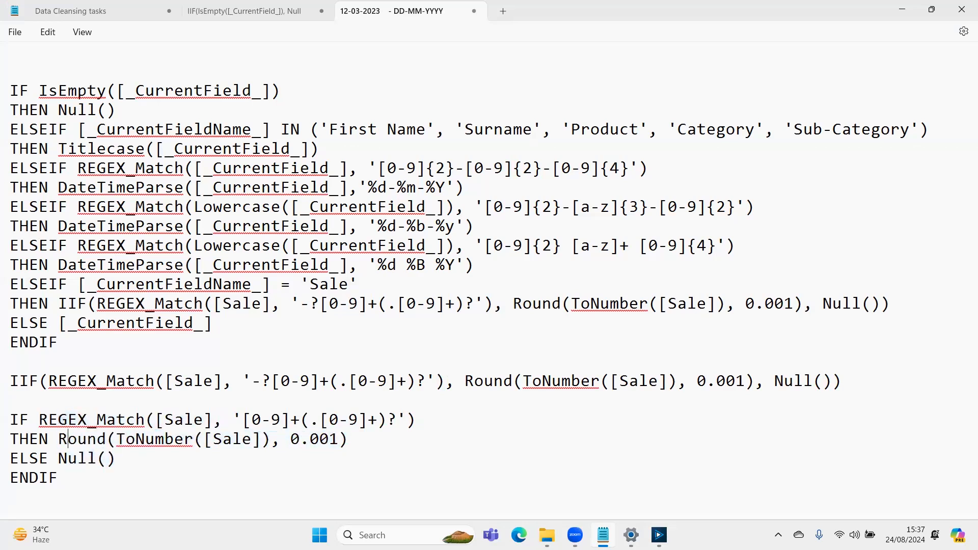
- Delete the standalone IIF line between the main expression and the 'sales test' copy
key("Up")
key("Up")
key("Up")
key("Down")
key("shift+End")
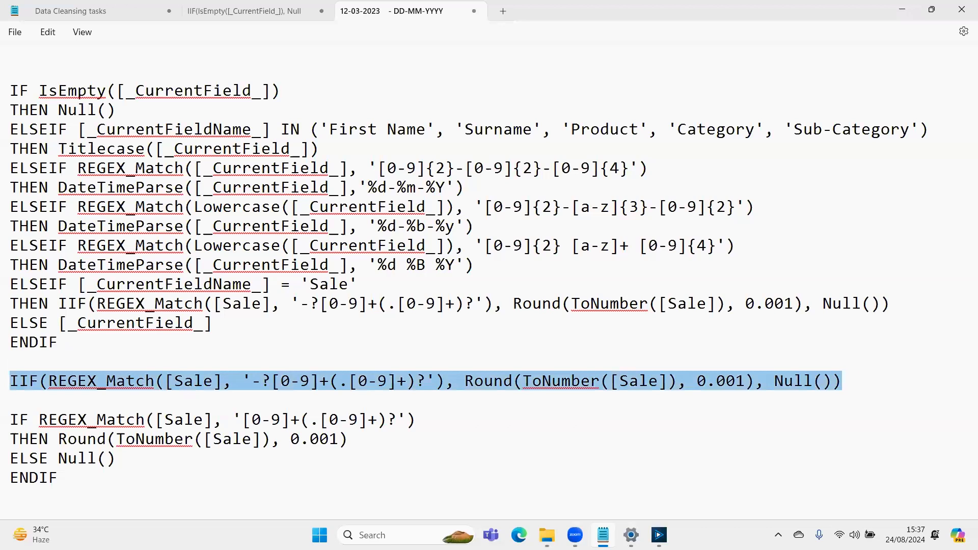
key("Delete")
- Examine the REGEX_Match and DateTimeParse date block in the main expression
key("Up")
key("Up")
key("Up")
key("Up")
key("Right")
key("Right")
key("Right")
key("Right")
key("Right")
key("Right")
key("Up")
key("Up")
key("Up")
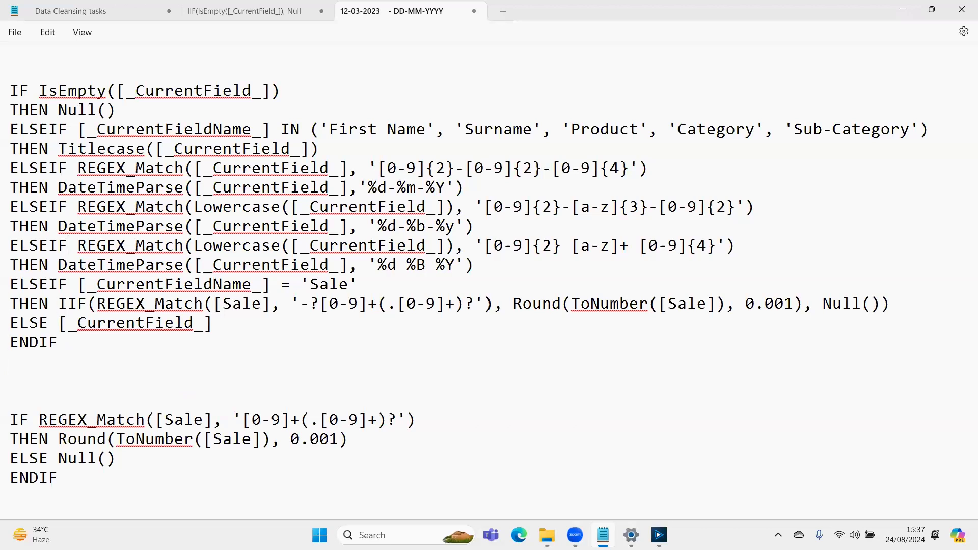
key("Down")
key("Down")
key("Down")
key("Down")
key("Down")
key("shift+Down")
key("shift+Down")
key("shift+Down")
key("shift+Down")
key("shift+Down")
key("shift+Down")
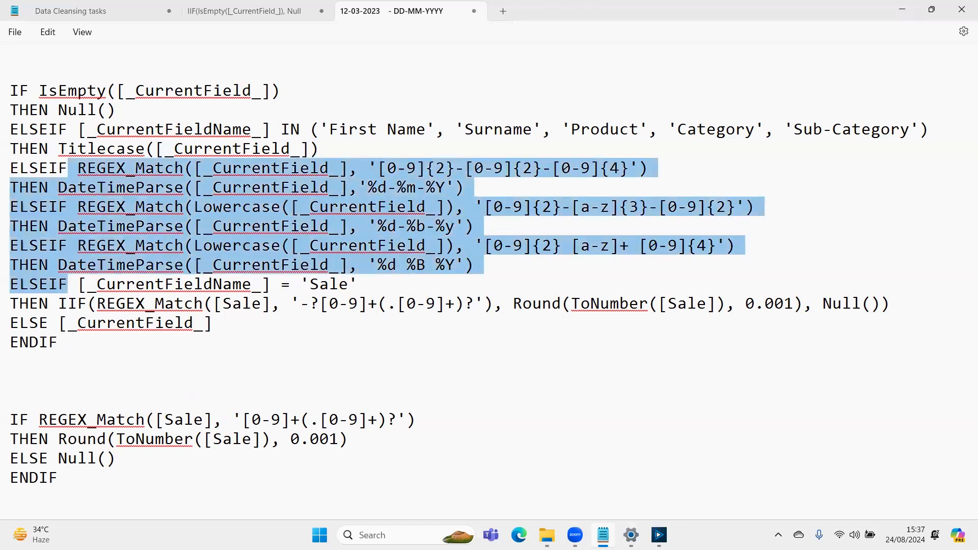
- Examine the ELSE [_CurrentField_] fallback and the closing ENDIF of the main expression
key("Down")
key("Down")
key("Left")
key("shift+Right")
key("shift+Right")
key("shift+Right")
key("shift+Right")
key("shift+Right")
key("shift+Right")
key("shift+Right")
key("shift+Right")
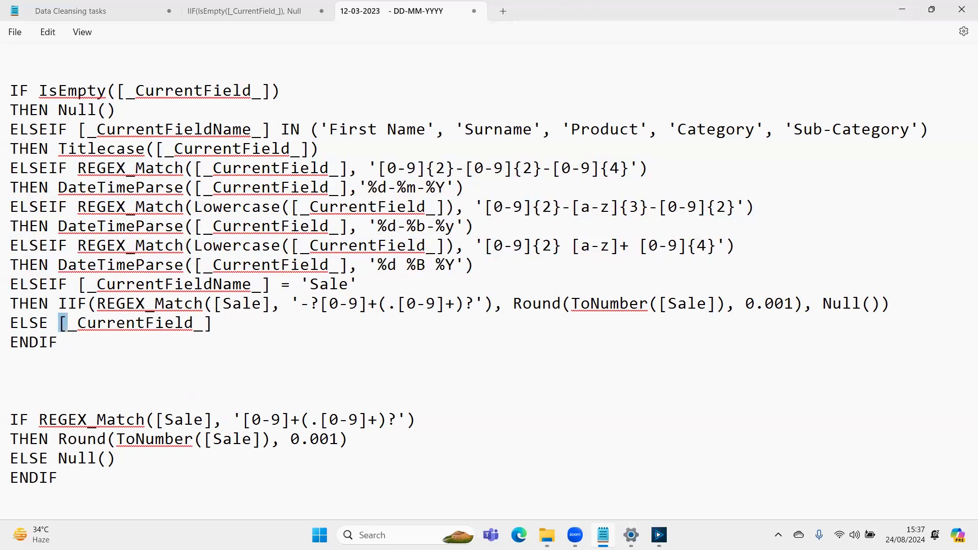
key("Left")
left_click_drag(40, 322, 23, 319)
left_click(49, 343)
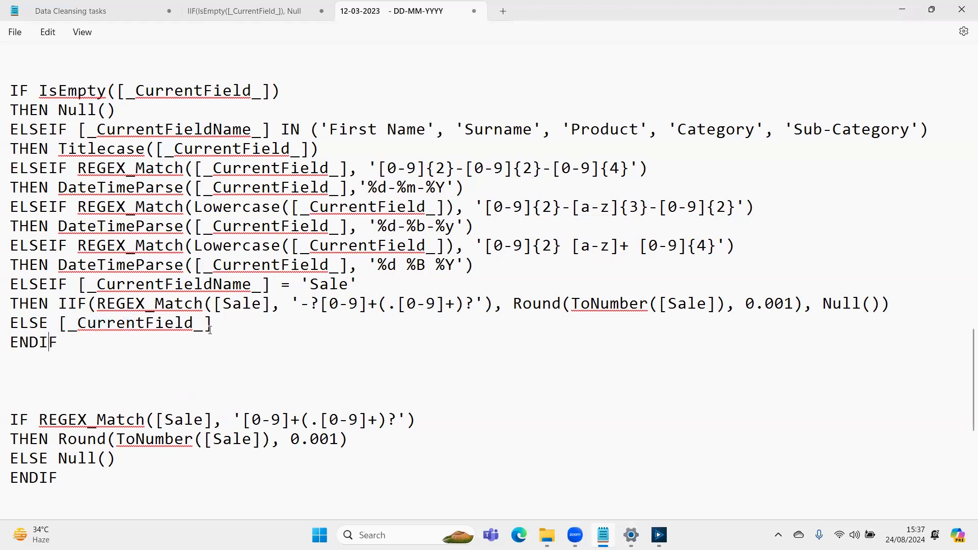
- Insert blank lines separating the null, title case, three date, 'Sale' and ELSE branches of the main expression
scroll(387, 308, "up", 1)
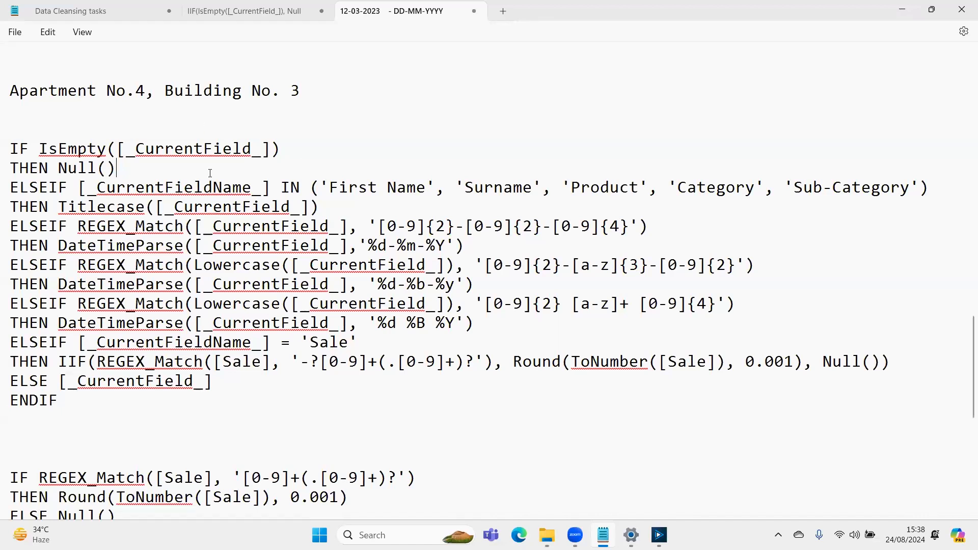
key("Return")
key("Return")
key("Down")
key("Down")
key("Return")
key("Down")
key("Down")
key("Return")
key("Down")
key("Down")
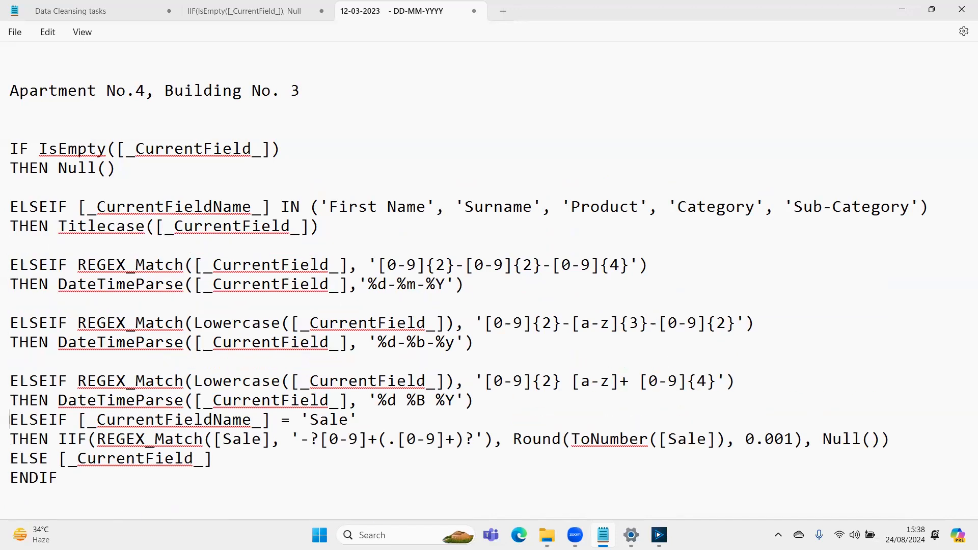
key("Return")
key("Down")
key("Down")
key("Return")
key("Down")
key("Down")
key("Down")
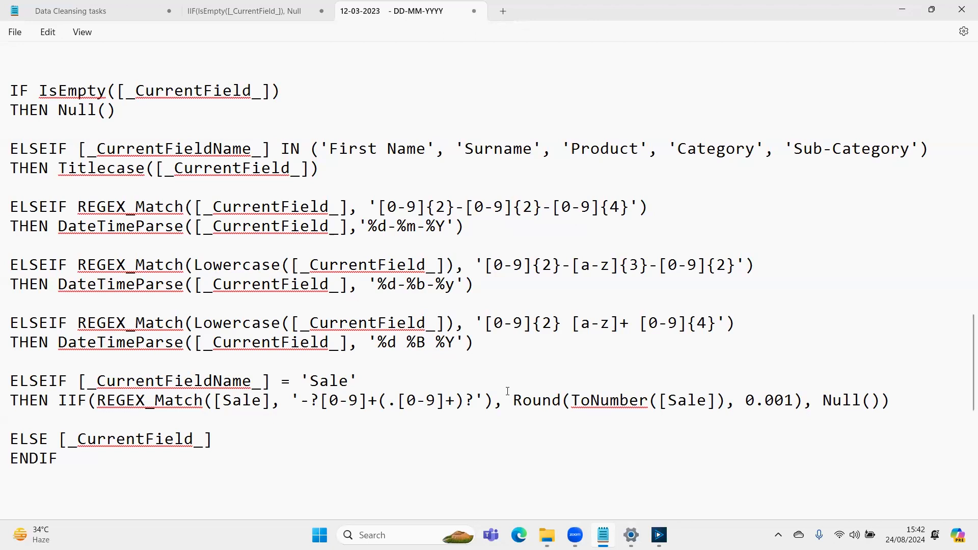
- Examine the date block, the title case condition and the 'Sale' branch of the spaced-out expression
left_click_drag(476, 343, 10, 271)
scroll(11, 214, "up", 1)
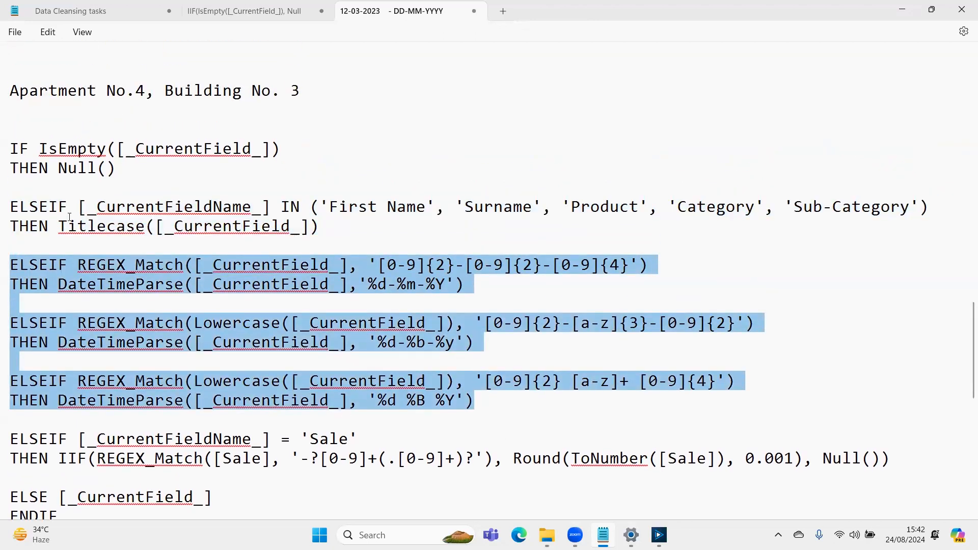
left_click_drag(81, 212, 360, 235)
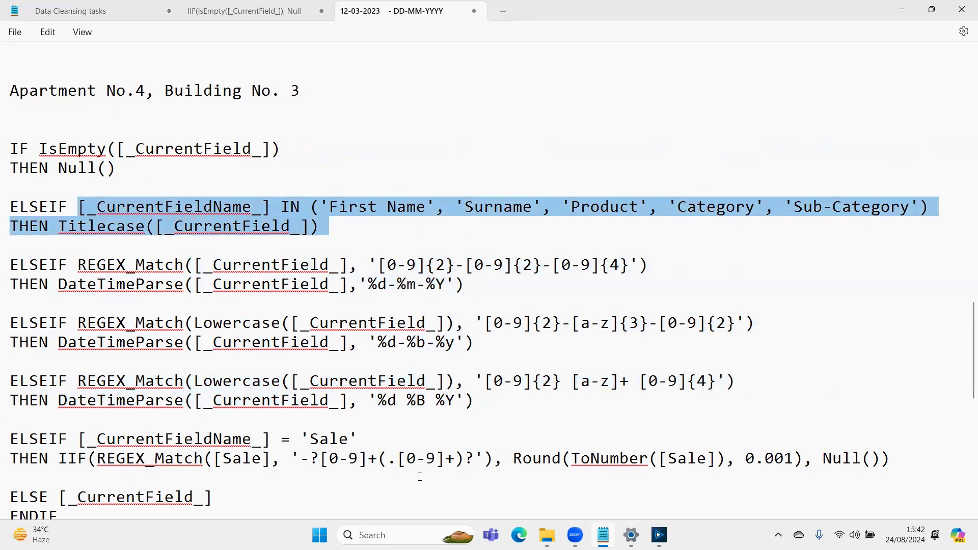
left_click_drag(58, 459, 11, 439)
left_click(912, 458, "shift")
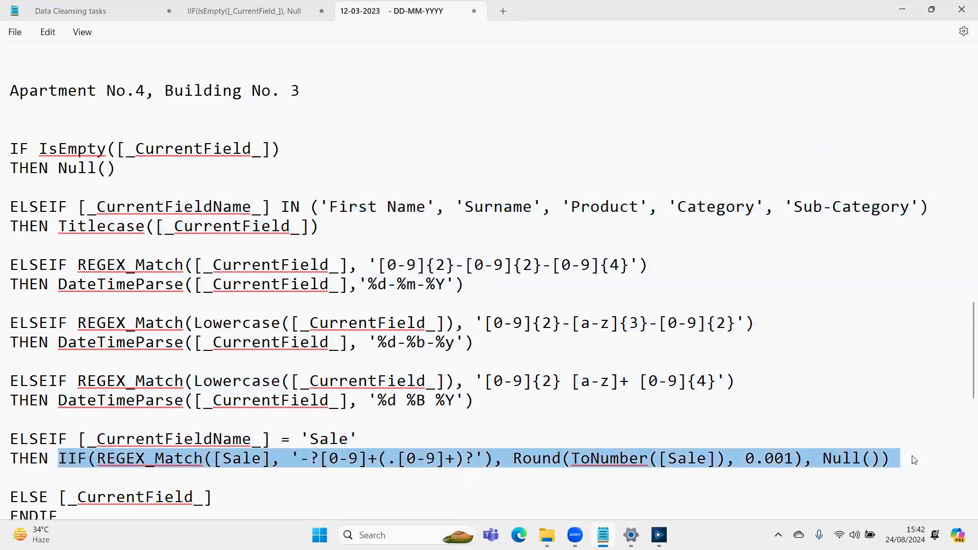
scroll(670, 413, "down", 1)
left_click(540, 476)
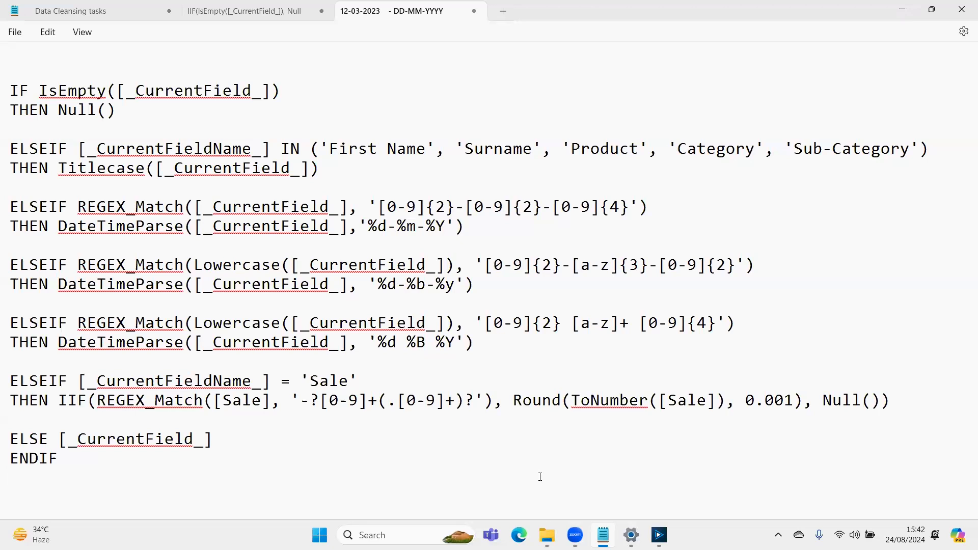
- Try adding A-Z to the [a-z]+ character class in the third date pattern, and remove it again
left_click(580, 325)
type("A-Z")
key("BackSpace")
key("BackSpace")
key("BackSpace")
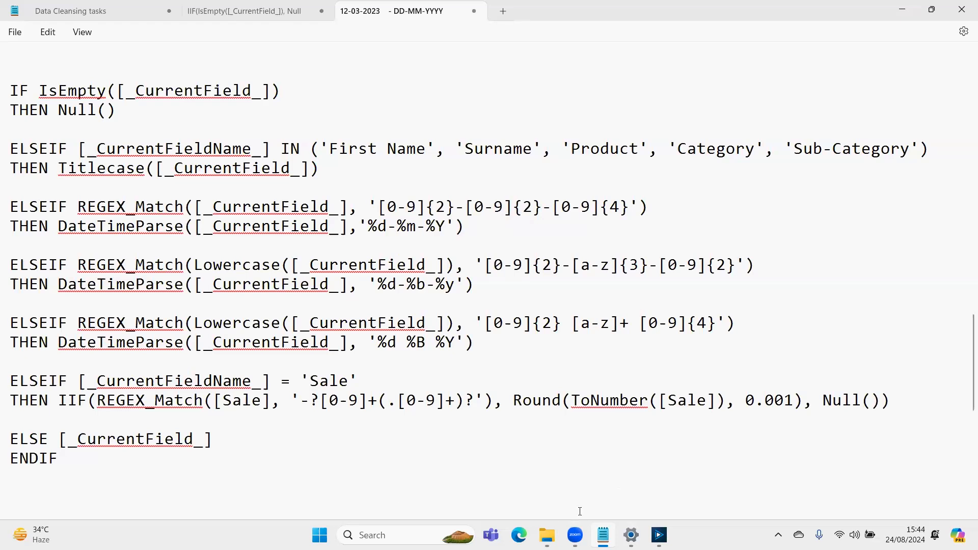
- Upload the file 'Session 4 (Data Cleansing Practice #1).yxzp' from the Alteryx folder on drive D: through Zoom
mouse_move(576, 531)
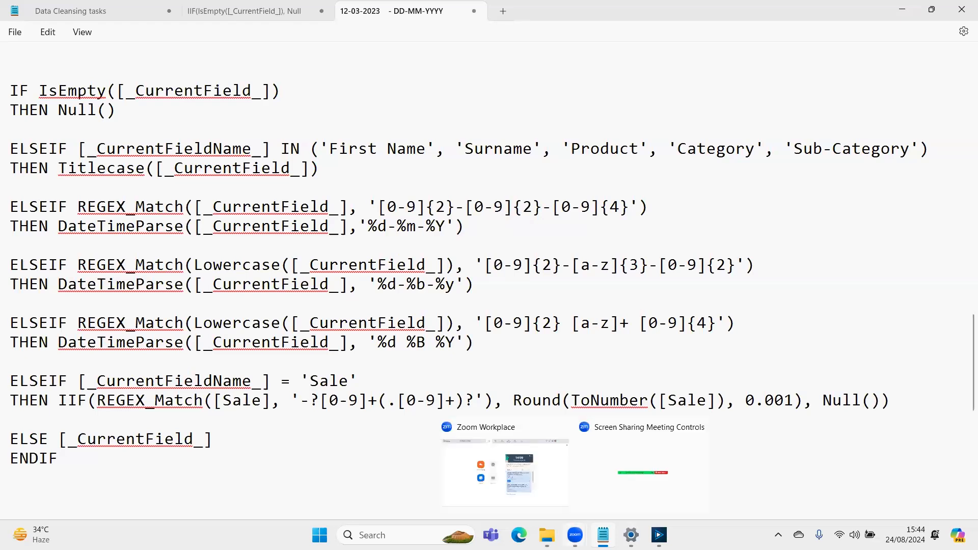
mouse_move(658, 534)
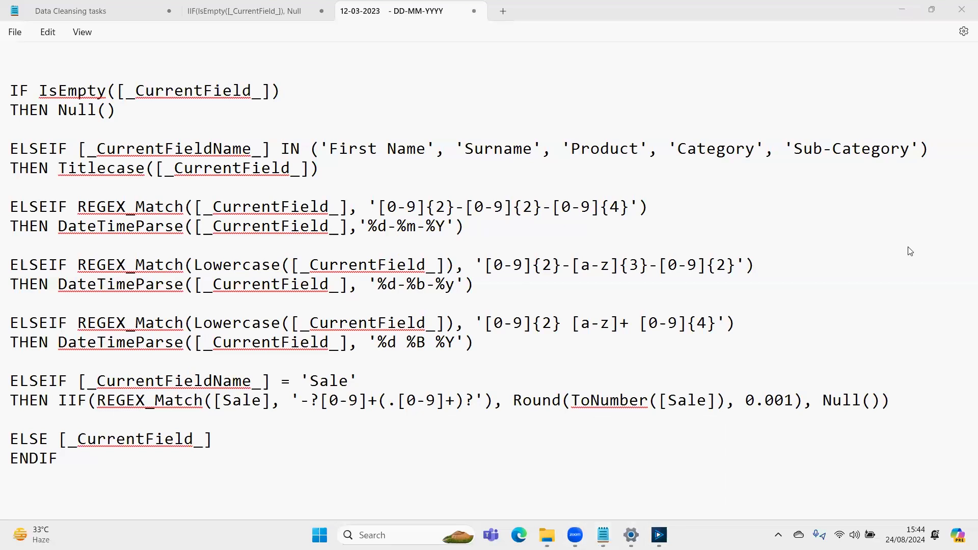
left_click(911, 251)
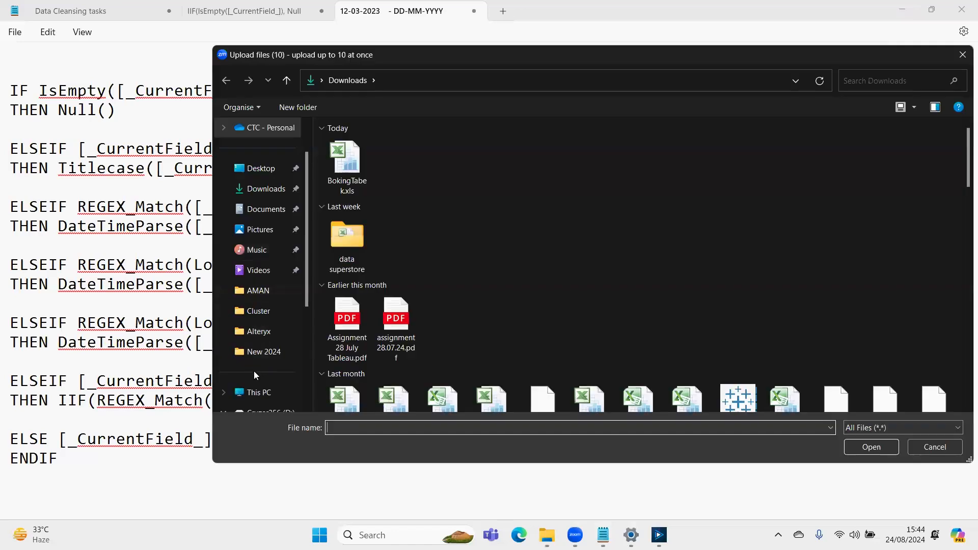
left_click(262, 396)
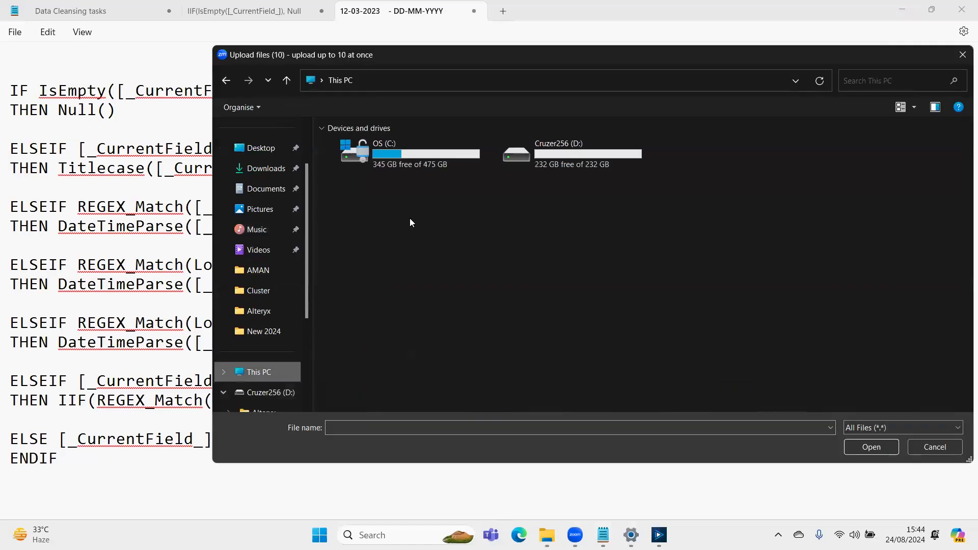
double_click(615, 156)
double_click(397, 147)
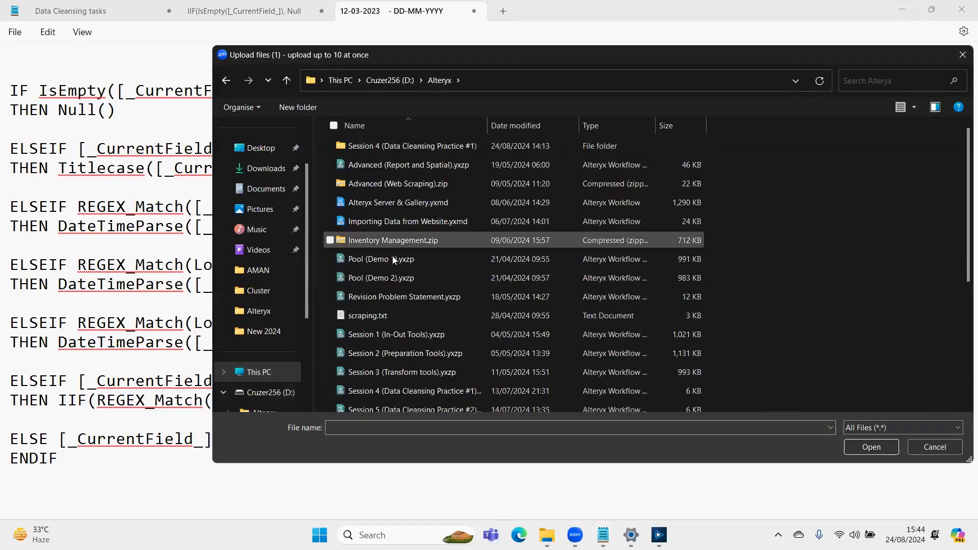
left_click(397, 391)
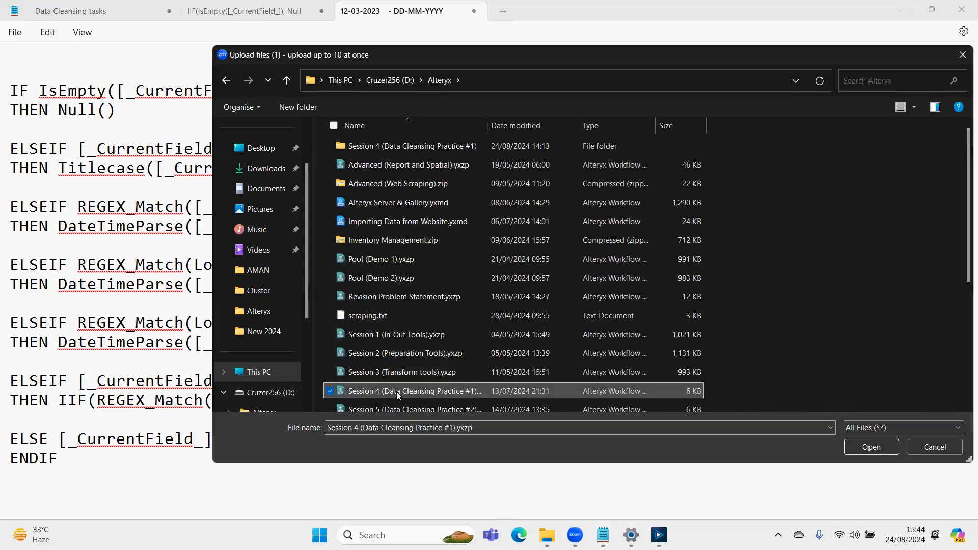
left_click(859, 447)
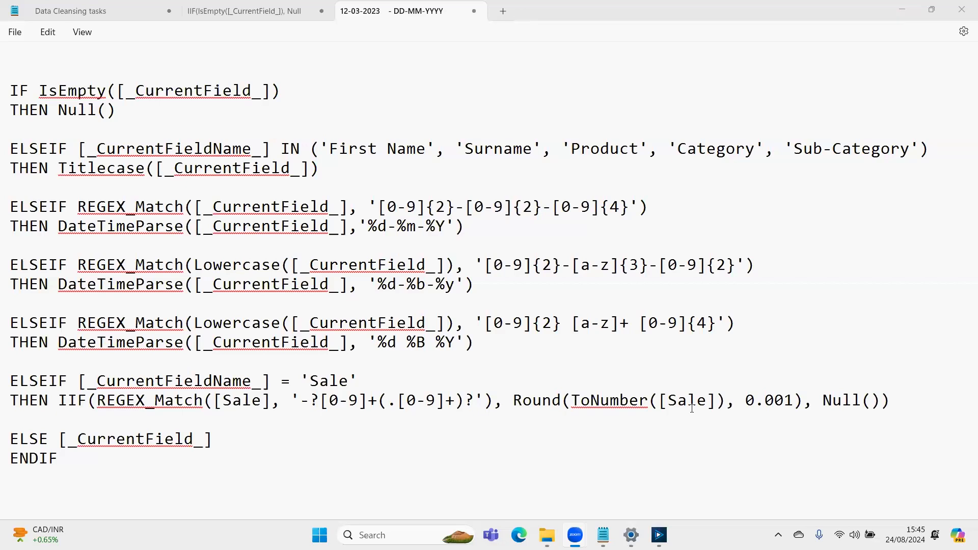
- Switch to Alteryx Designer and display the output data of the Multi-Field Formula tool in the 'optimizing the workflow' container
key("alt+Tab")
key("alt+Tab")
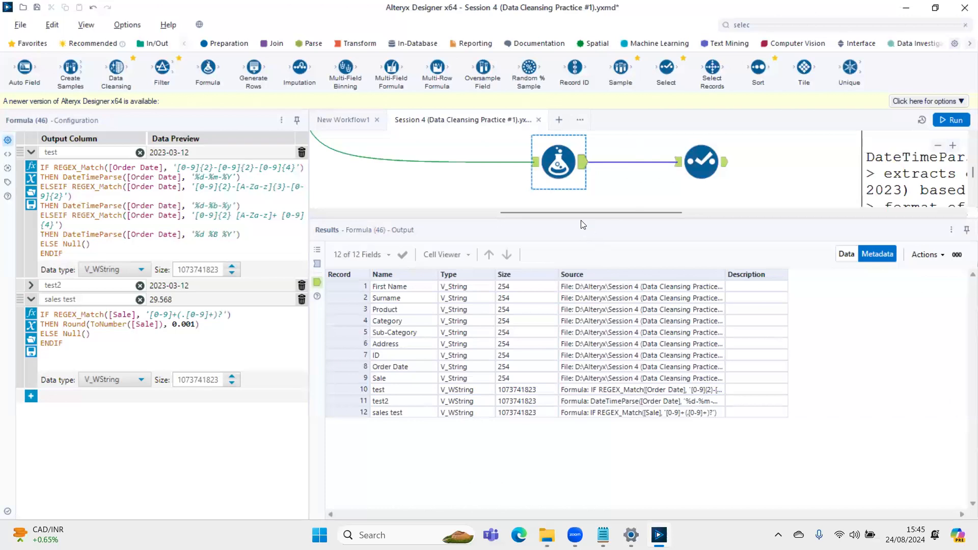
left_click_drag(582, 221, 583, 438)
scroll(545, 302, "up", 4)
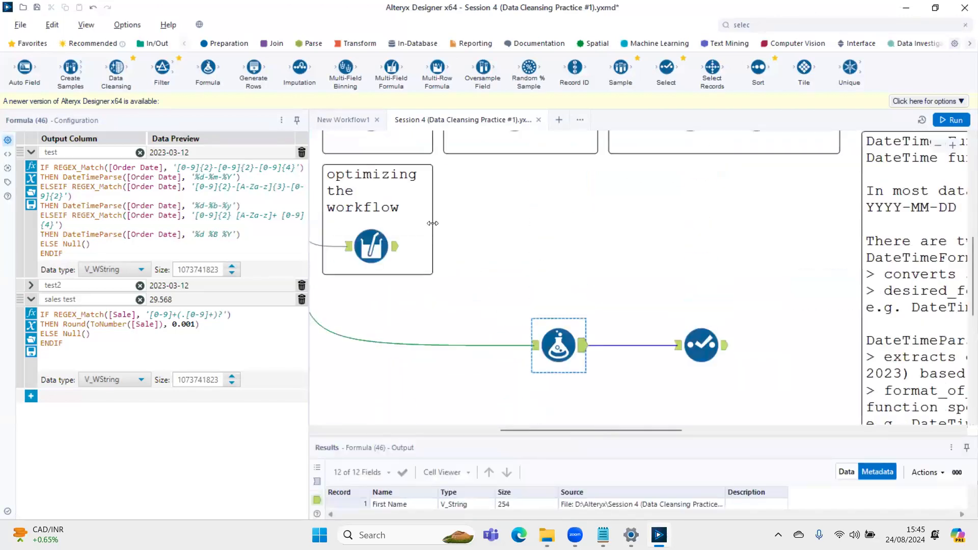
left_click(392, 254)
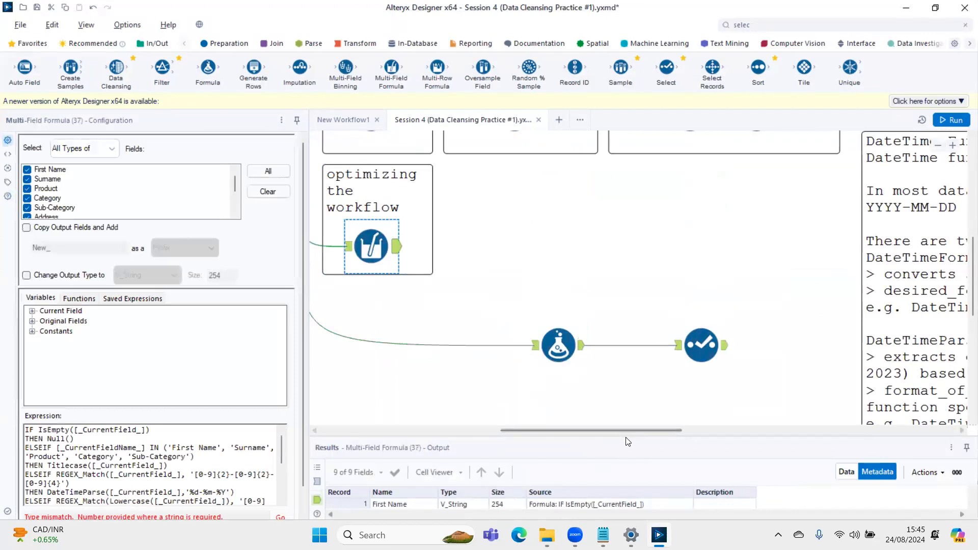
left_click_drag(625, 436, 626, 232)
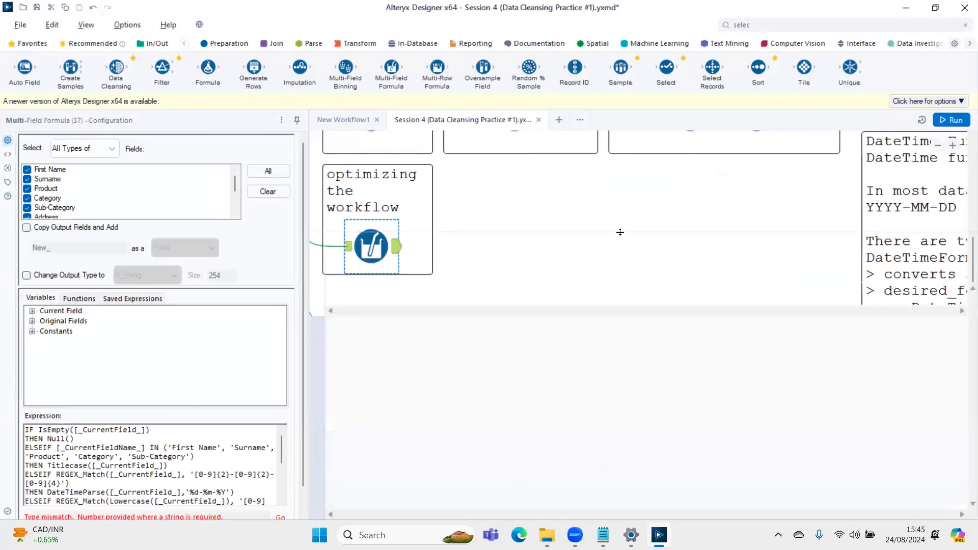
left_click(845, 268)
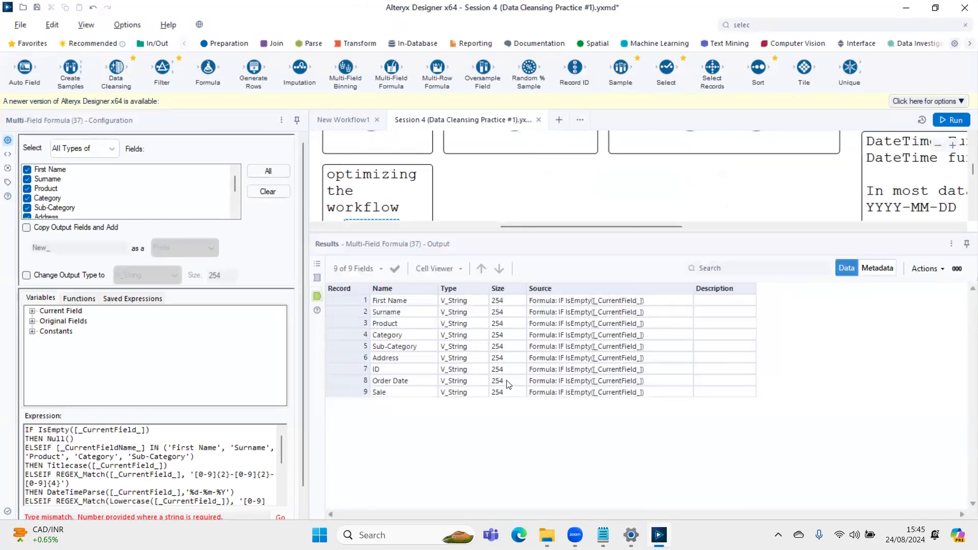
- Examine the cleansed output records across the columns and down to the Sale values in the last rows
left_click(507, 380)
key("Left")
key("Left")
key("Right")
key("Right")
key("Right")
key("Right")
key("Right")
key("Right")
key("Right")
key("Right")
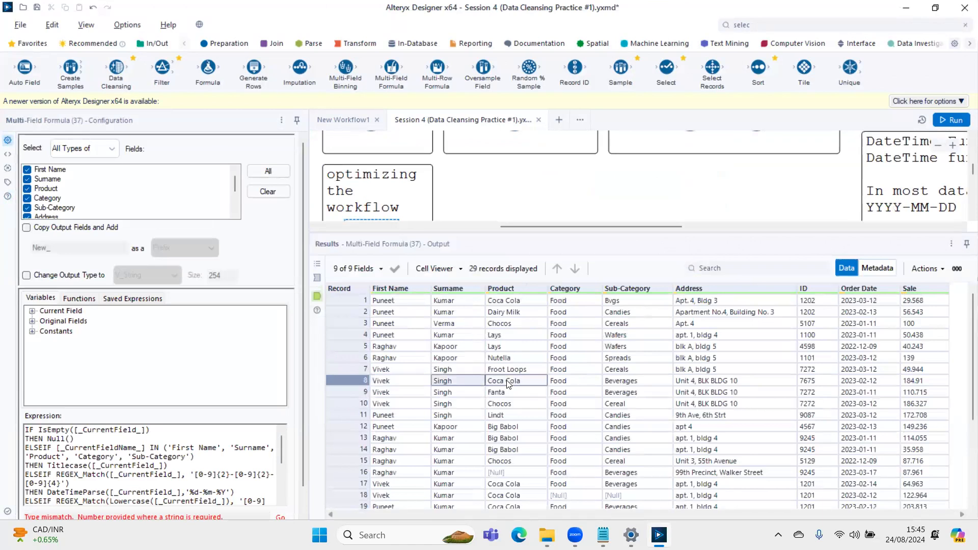
key("Down")
key("Down")
key("Down")
key("Down")
key("Down")
key("Down")
key("Down")
key("Down")
key("Down")
key("Down")
key("Down")
key("Down")
key("Down")
key("Down")
key("Down")
key("Down")
key("Down")
key("Down")
key("Down")
key("Down")
key("Down")
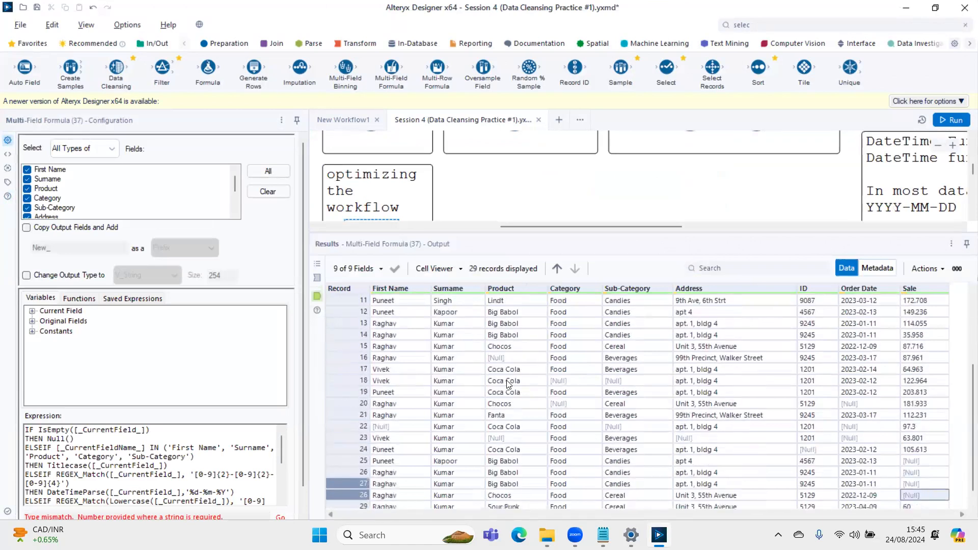
- Examine the cleansed text columns around records 10 and 11, from First Name across to Order Date
key("Left")
key("Up")
key("Up")
key("Up")
key("Up")
key("Up")
key("Up")
key("Up")
key("Up")
key("Up")
key("Up")
key("Up")
key("Up")
key("Up")
key("Up")
key("Up")
key("Up")
key("Up")
key("Up")
key("Up")
key("Left")
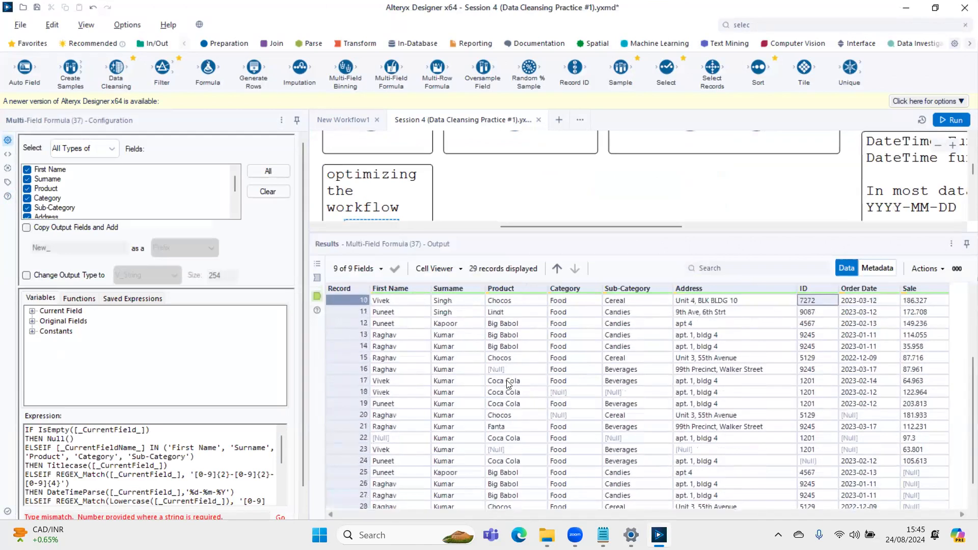
key("Left")
key("Left")
key("Left")
key("Left")
key("Left")
key("Left")
key("Down")
key("Right")
key("Right")
key("Right")
key("Right")
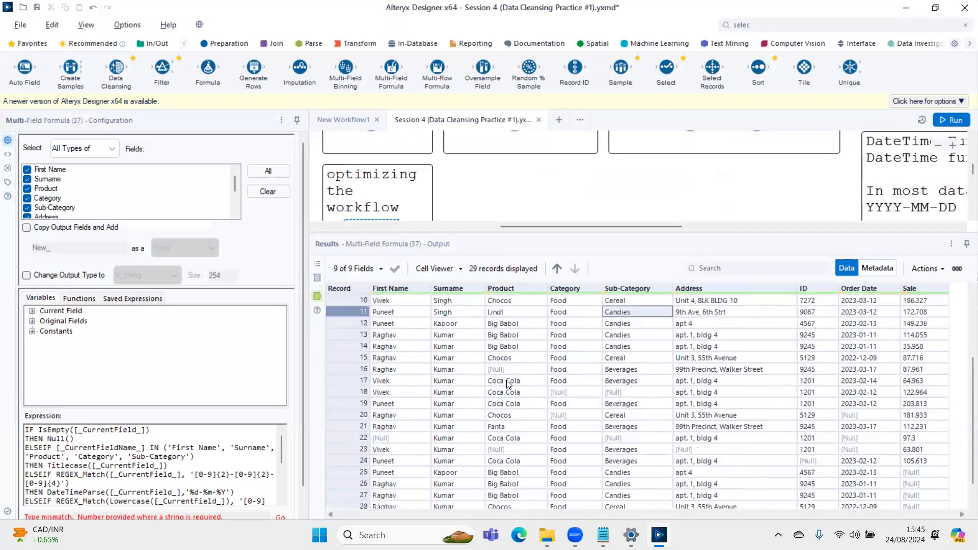
key("Left")
key("Left")
key("Left")
key("Right")
key("Right")
key("Right")
key("Right")
- Examine the Order Date and Sale values down through the lower output records
key("Right")
key("Right")
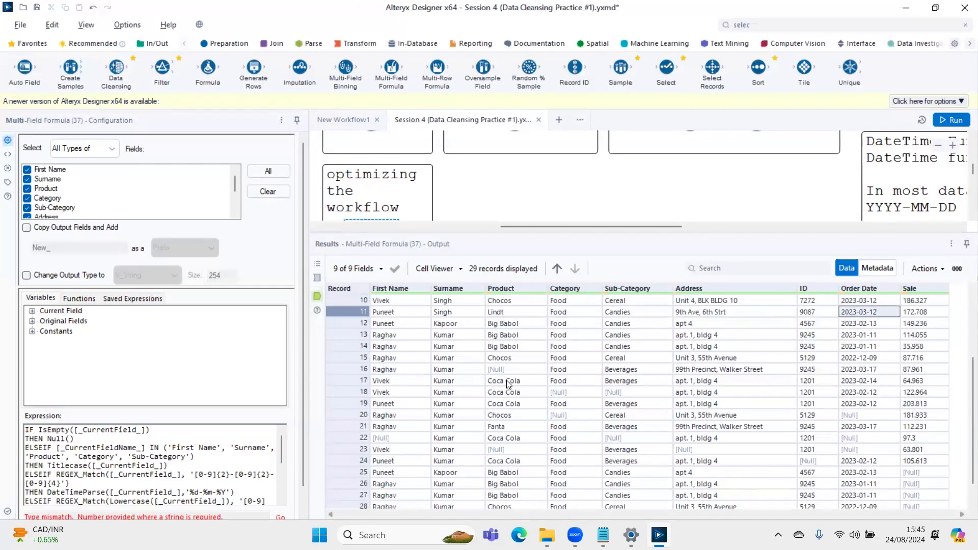
key("Down")
key("Down")
key("Right")
key("Down")
key("Down")
key("Down")
key("Down")
key("Down")
key("Down")
key("Down")
key("Down")
key("Down")
key("Down")
key("Down")
key("Down")
key("Down")
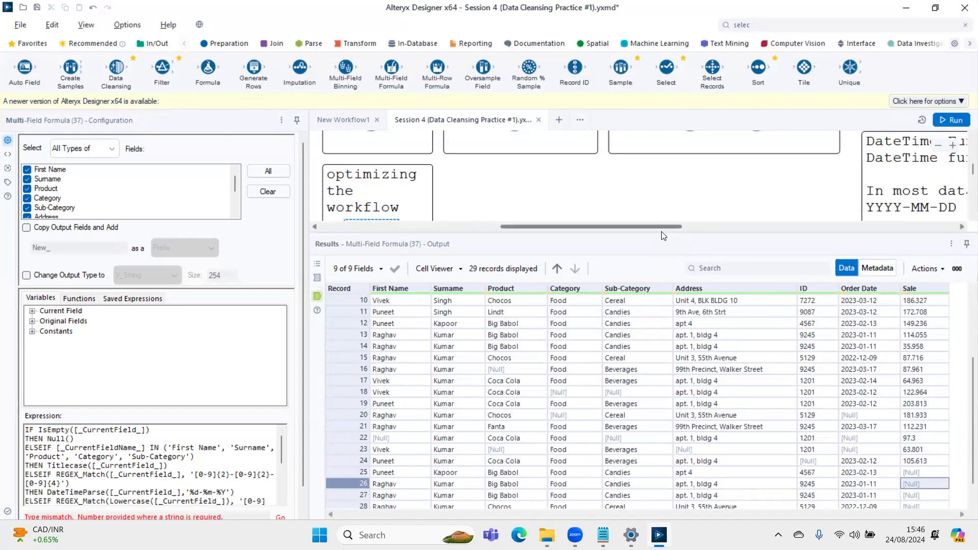
- Hide the results window and reselect the Multi-Field Formula tool in the 'optimizing the workflow' container
key("ctrl+alt+r")
scroll(458, 426, "up", 4)
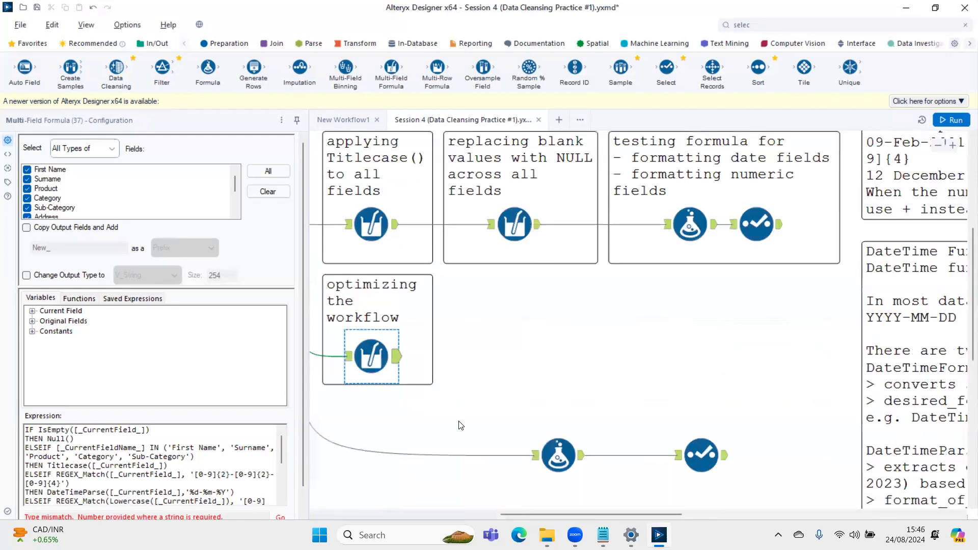
left_click(472, 401)
scroll(628, 389, "left", 5)
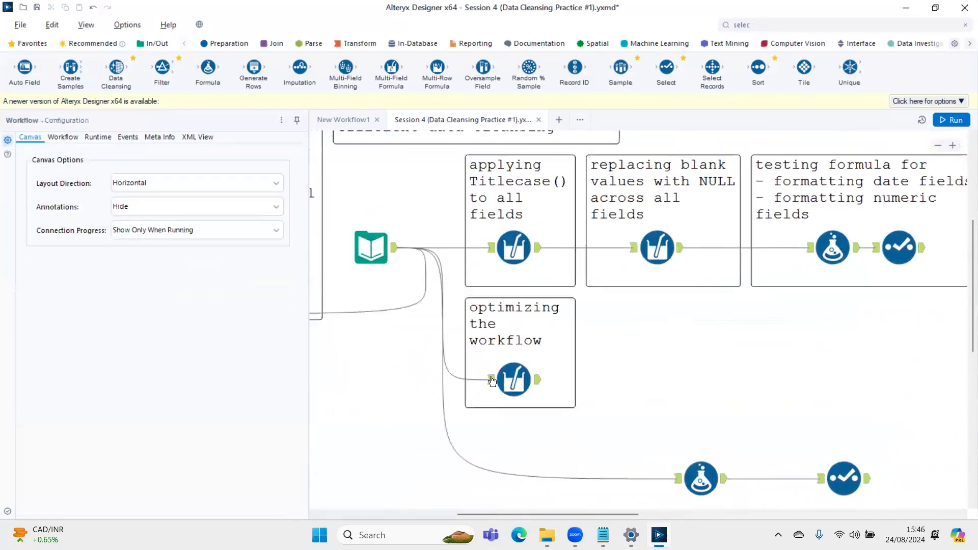
mouse_move(456, 153)
left_mouse_down()
mouse_move(901, 270)
mouse_move(612, 205)
mouse_move(449, 199)
left_mouse_up()
left_click(529, 380)
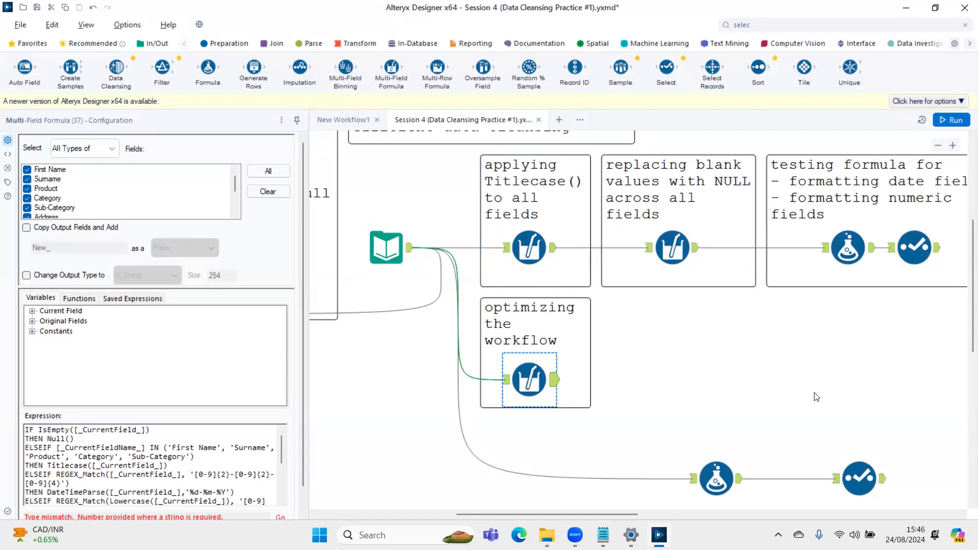
- Review the RegEx and DateTime syntax comments, and select the other-specifiers help link in the DateTime Functions Syntax comment's text for copying
scroll(817, 397, "down", 4)
left_click_drag(817, 363, 506, 357)
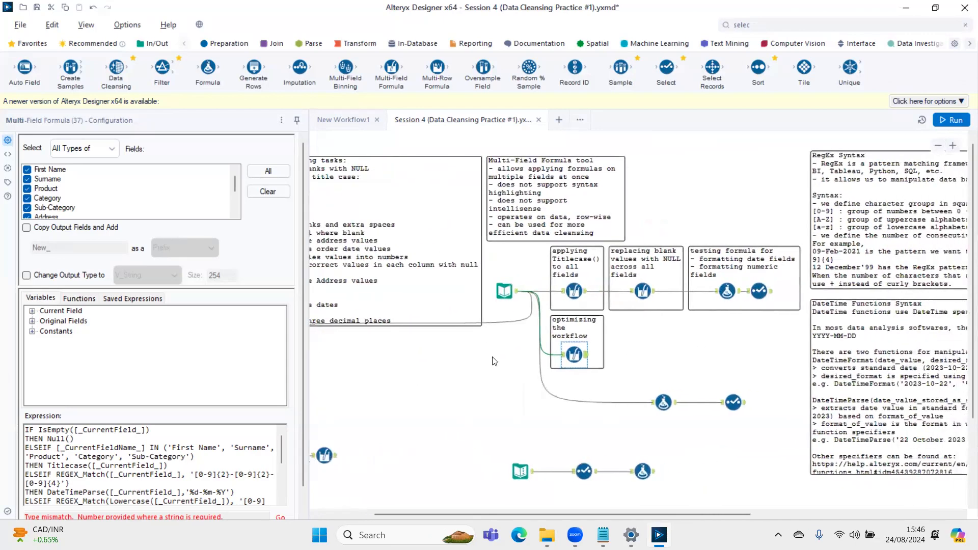
left_click_drag(740, 274, 555, 211)
left_click_drag(827, 140, 526, 197)
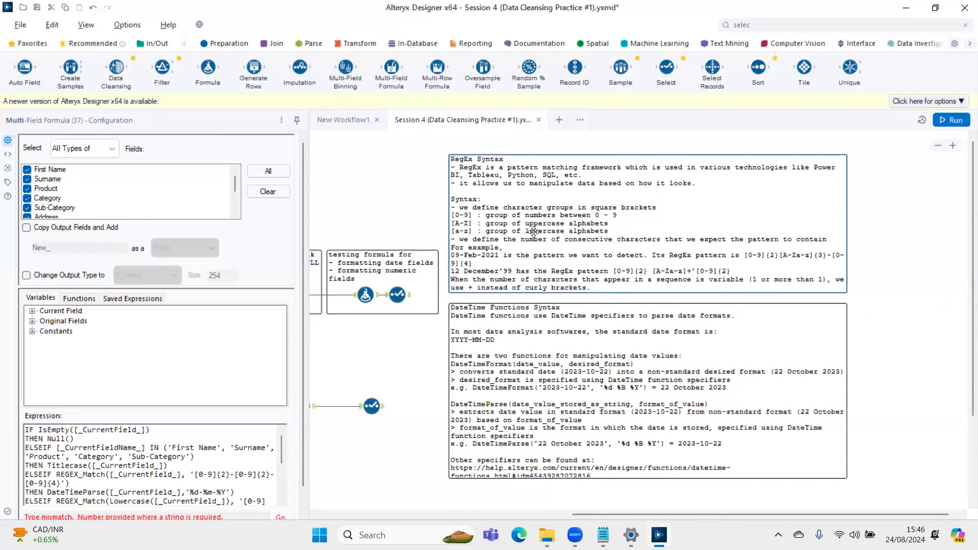
scroll(540, 226, "down", 3)
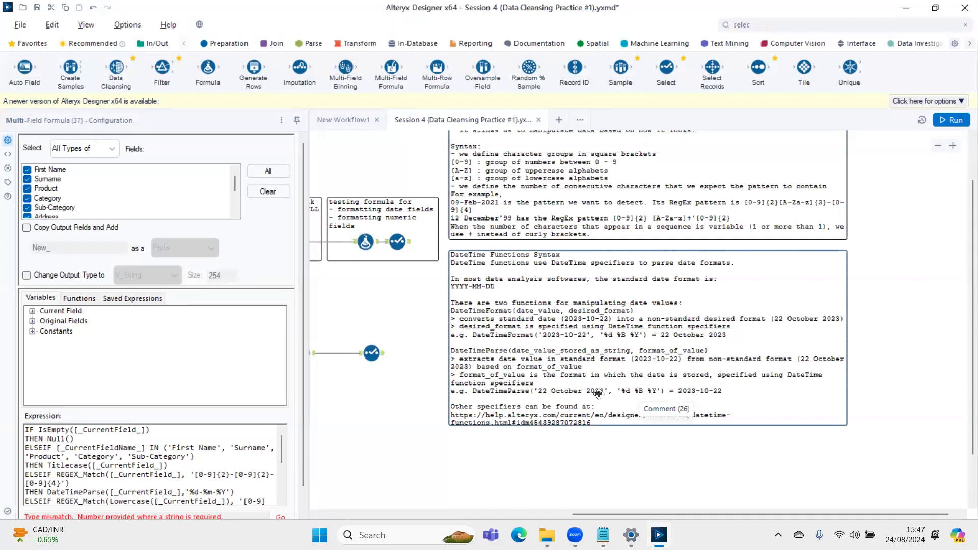
left_click(561, 402)
scroll(119, 239, "down", 3)
left_click_drag(146, 265, 23, 261)
key("ctrl+c")
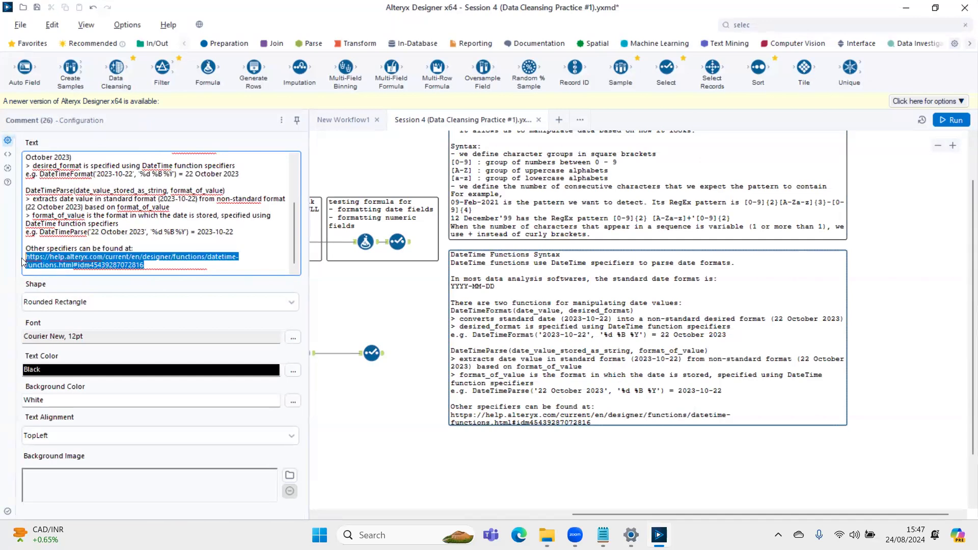
- Switch to Chrome and open the copied Alteryx DateTime functions help link in a new tab
key("alt+Tab")
key("alt+Tab")
key("alt+Tab")
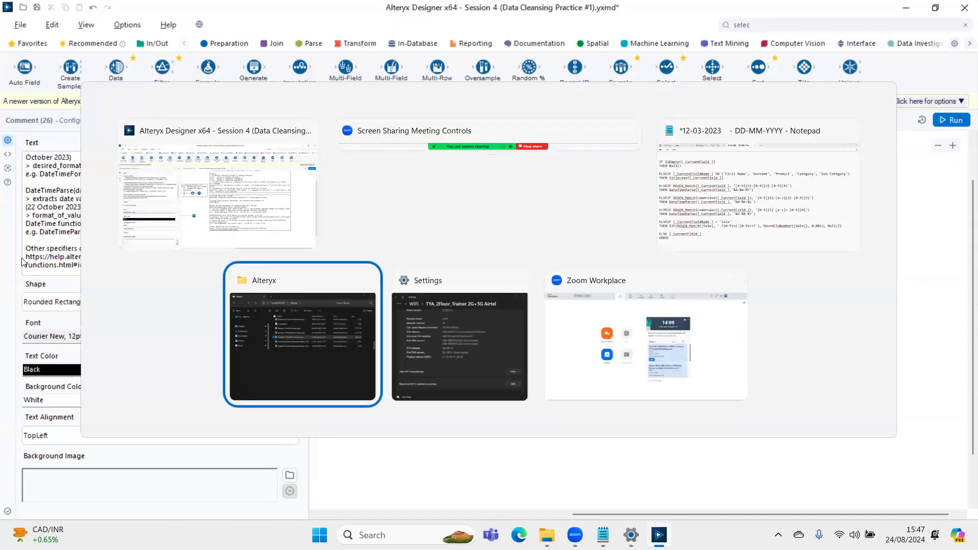
key("super")
type("chr")
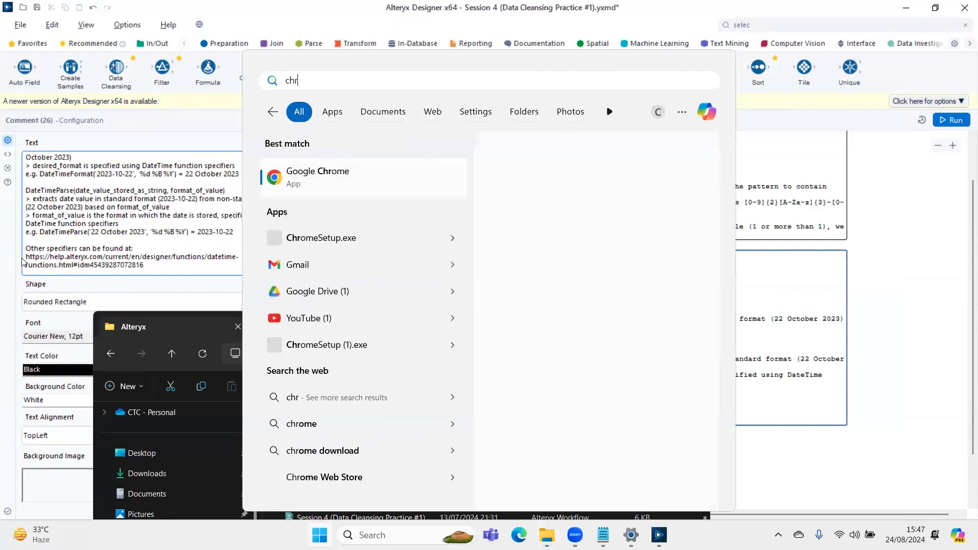
key("Escape")
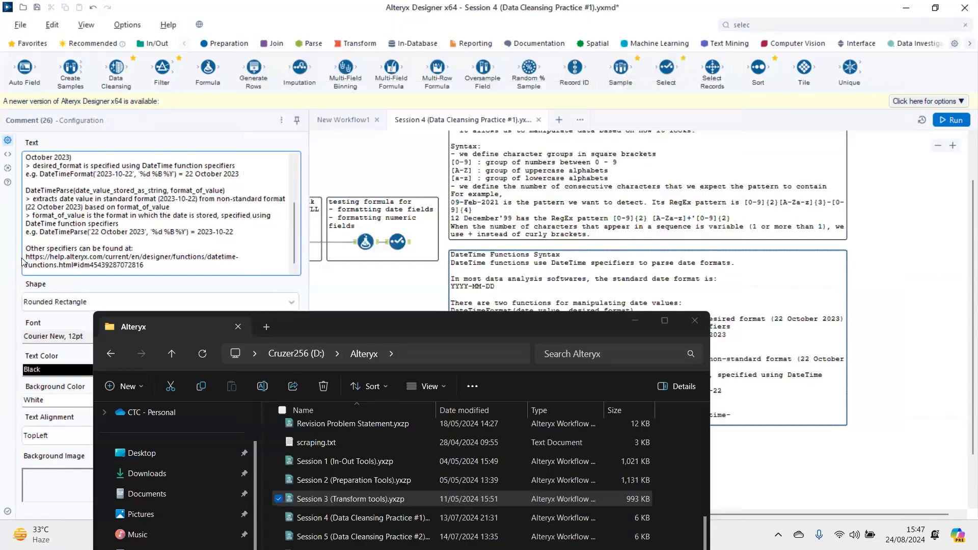
key("ctrl+v")
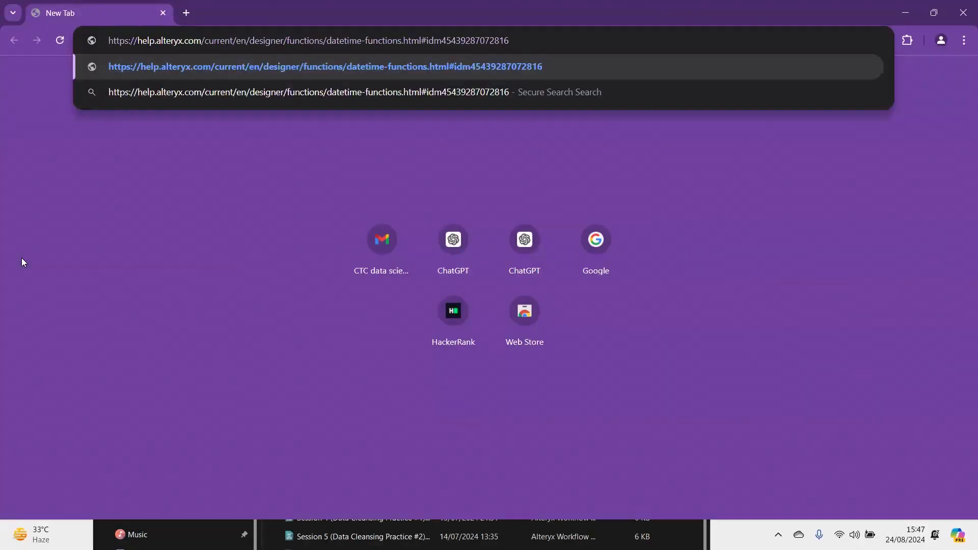
key("Return")
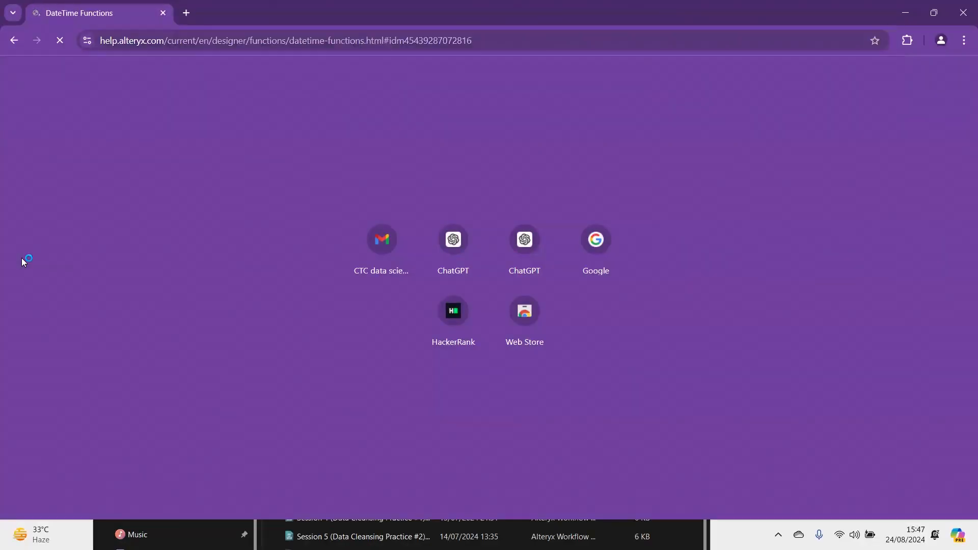
- Examine the Specifiers table of the DateTime Functions help page, including the month and day specifiers
scroll(523, 275, "down", 10)
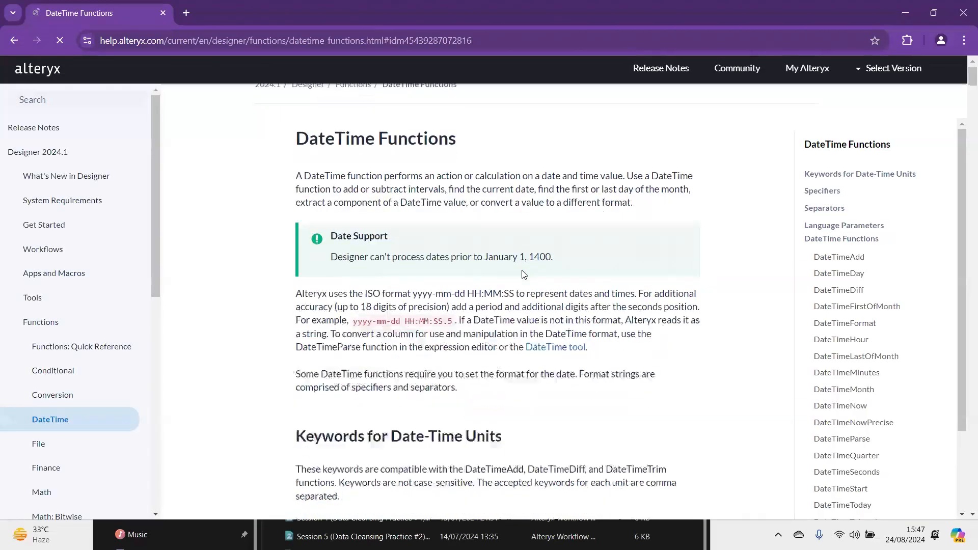
scroll(524, 275, "down", 8)
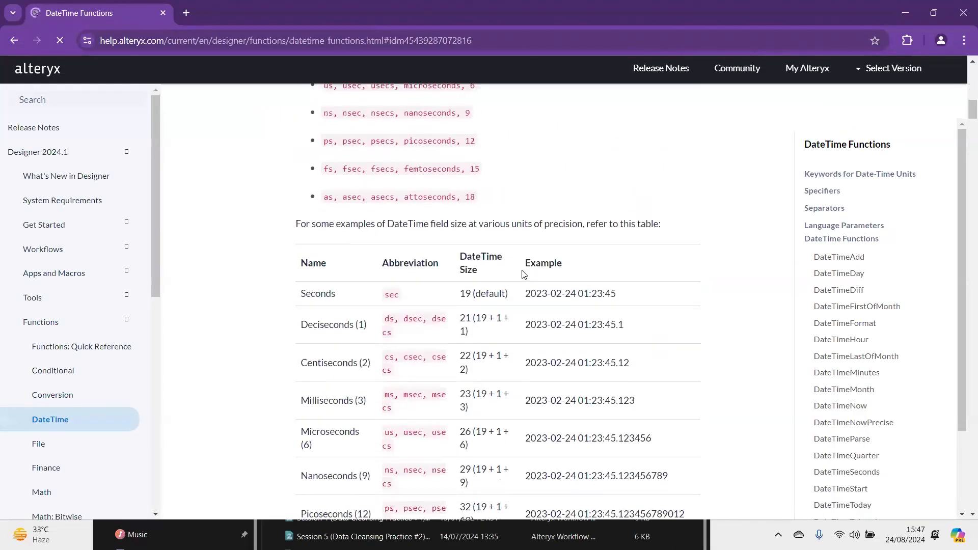
scroll(425, 258, "down", 7)
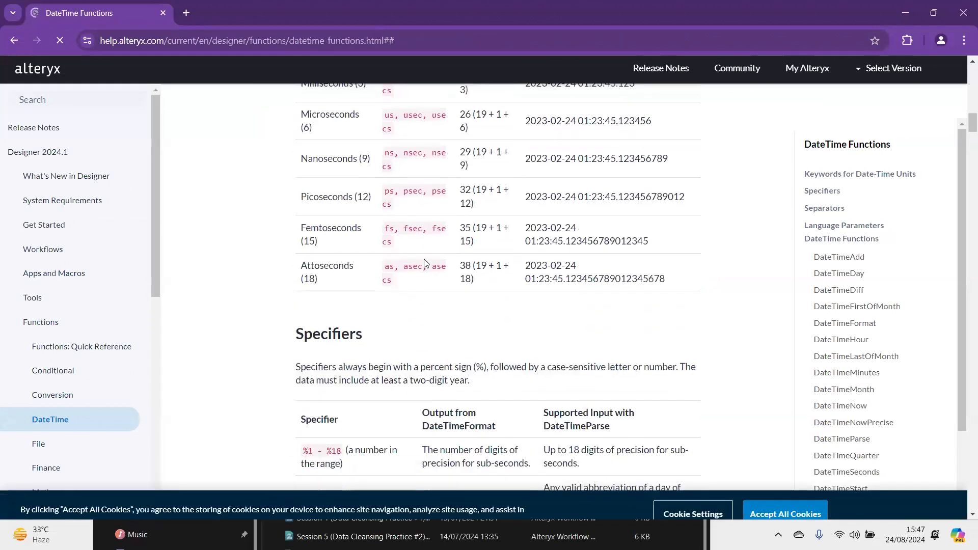
scroll(425, 258, "down", 6)
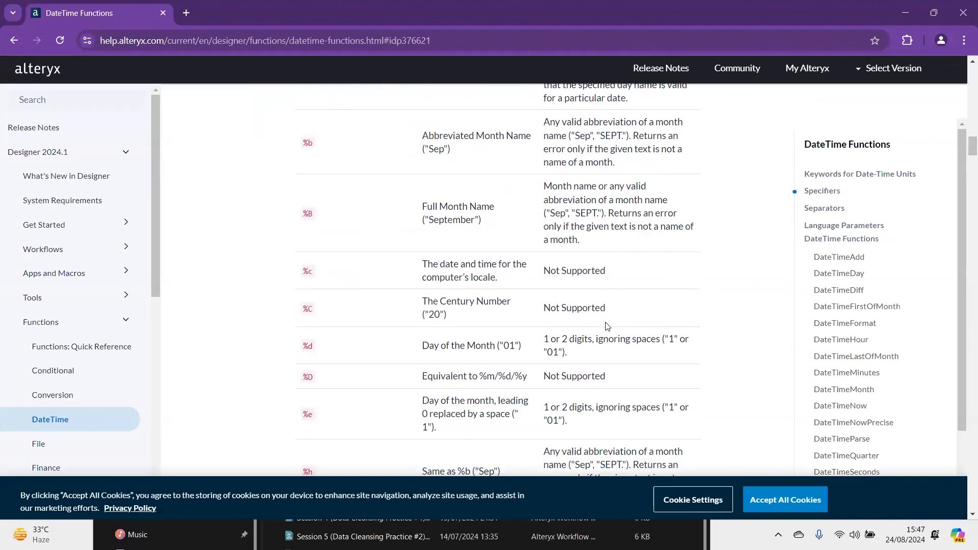
scroll(390, 309, "down", 3)
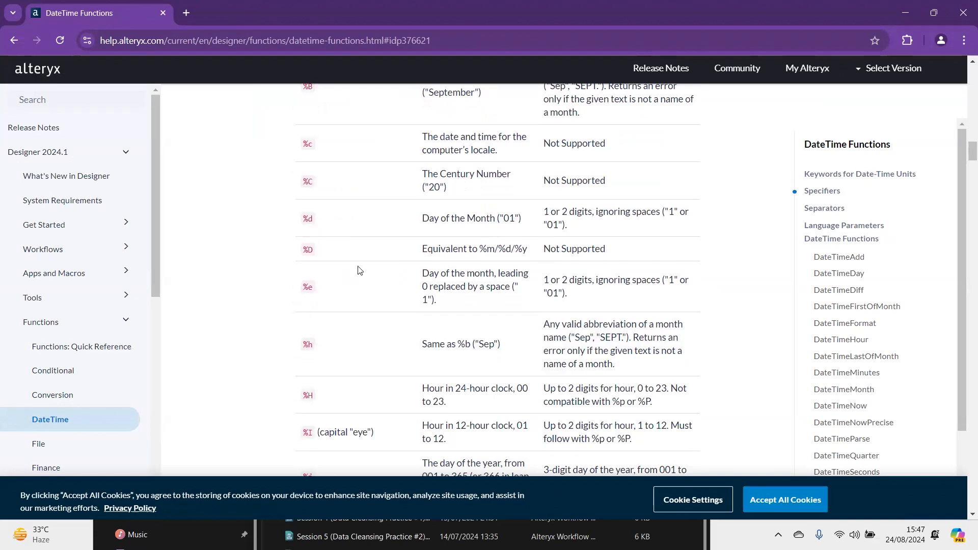
- Examine the hour, day-of-year, minute and AM/PM entries further down the help page's Specifiers table
scroll(360, 270, "down", 3)
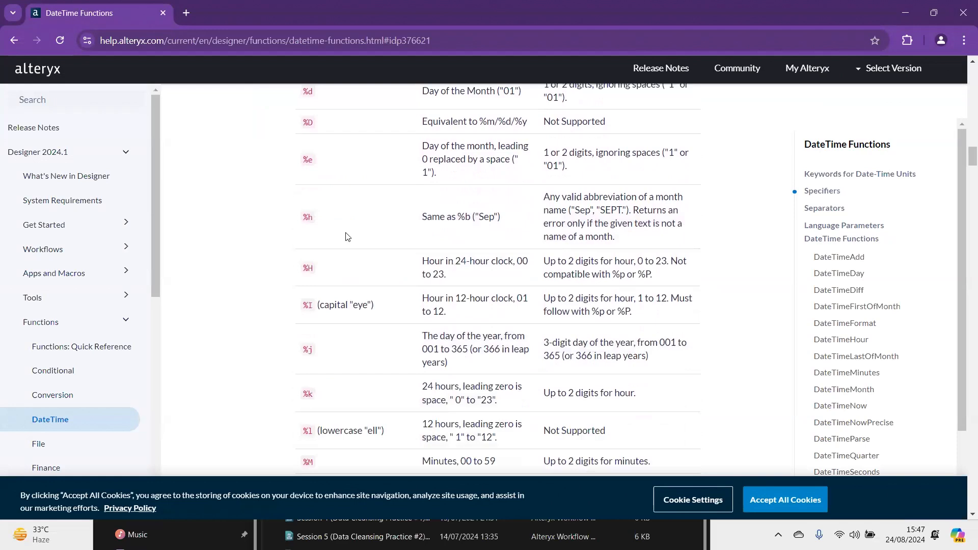
scroll(547, 255, "up", 1)
scroll(487, 213, "down", 3)
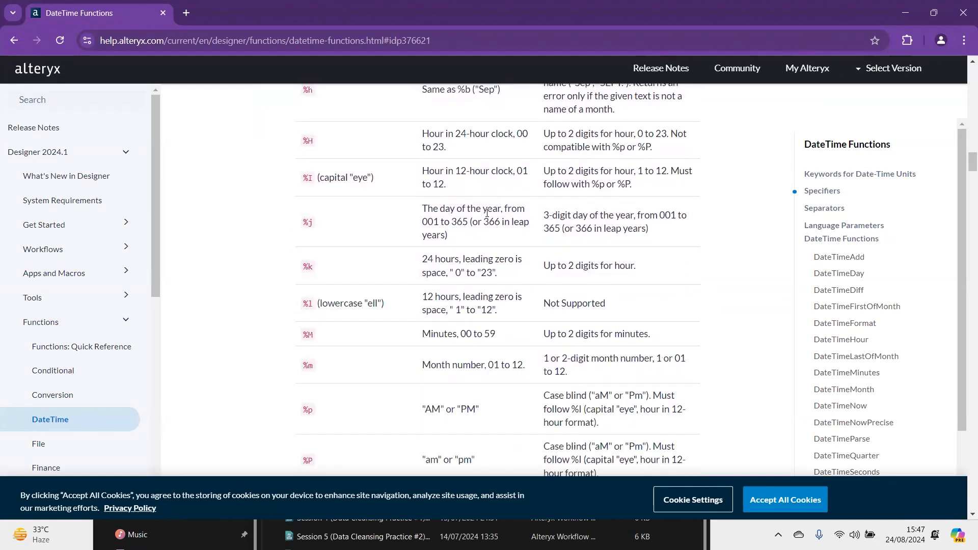
scroll(486, 213, "down", 9)
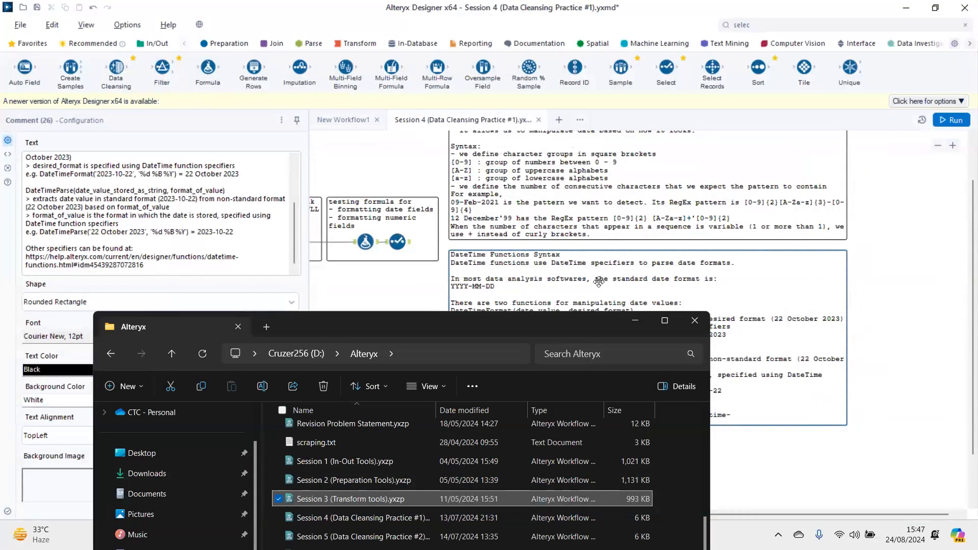
- Minimise the file window over Alteryx, switch to Notepad and review the DateTime specifier and Order Date parsing notes
scroll(614, 269, "up", 3)
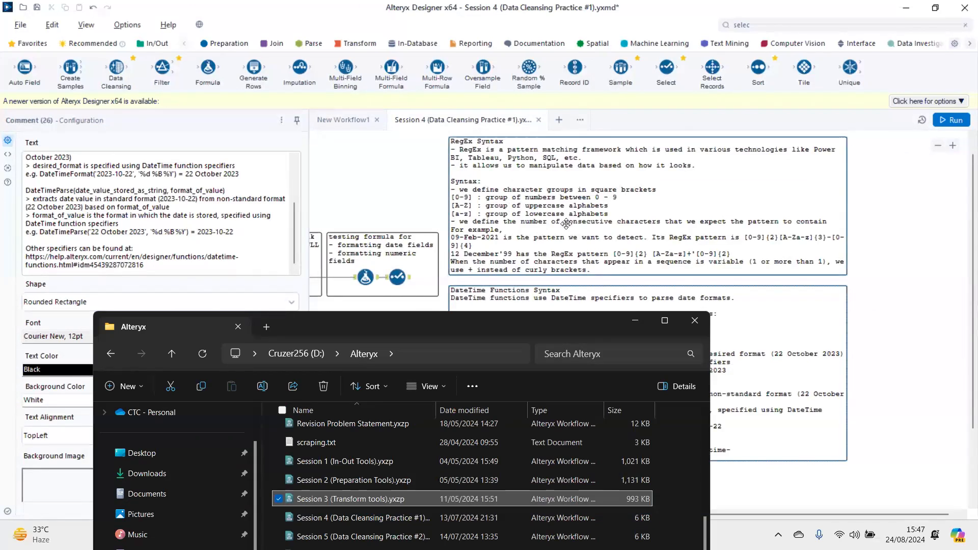
left_click(635, 326)
left_click(603, 535)
scroll(393, 185, "up", 15)
scroll(391, 187, "up", 9)
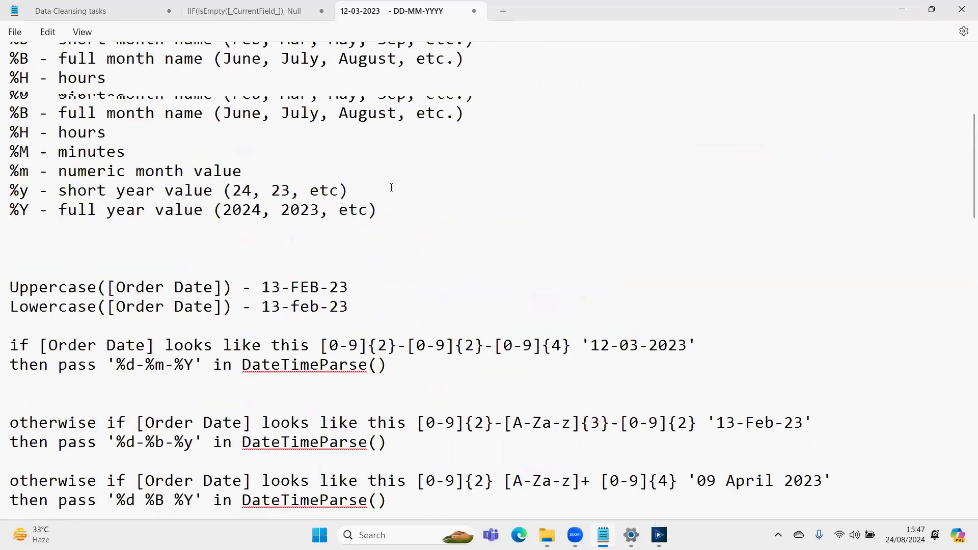
scroll(391, 187, "down", 8)
scroll(391, 188, "up", 2)
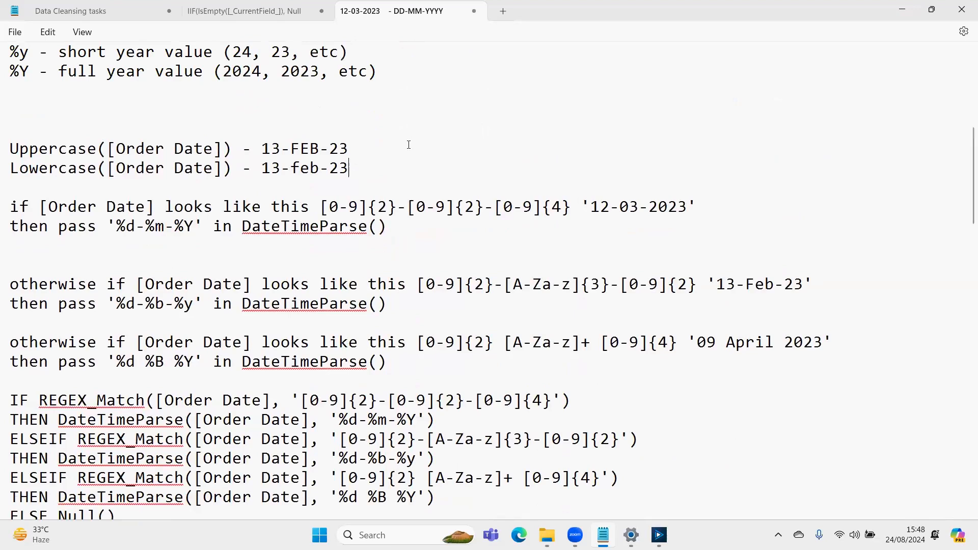
- Delete everything from the "ReGex (Regular Expressions)" heading to the end of the date-format notes
key("Down")
key("Down")
key("Down")
key("Down")
key("Down")
key("Down")
key("Down")
key("Down")
key("Down")
key("Down")
key("Down")
key("Down")
key("Down")
key("Down")
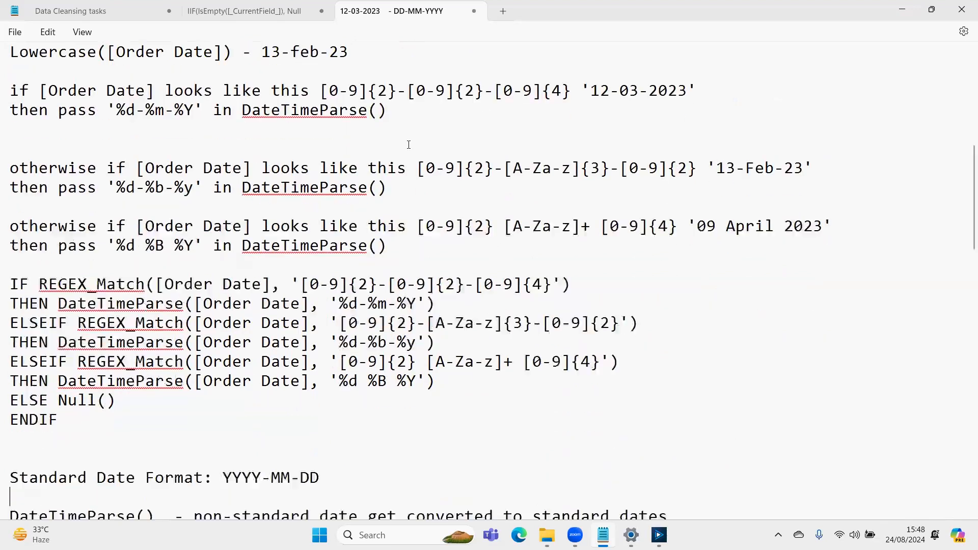
key("Down")
key("Down")
key("Down")
key("Down")
key("Up")
key("shift+Down")
key("shift+Down")
key("shift+Down")
key("shift+Down")
key("shift+Down")
key("shift+Down")
key("shift+Down")
key("shift+Down")
key("shift+Down")
key("shift+Down")
key("shift+Down")
key("shift+Down")
key("shift+Down")
key("shift+Down")
key("shift+Down")
key("shift+Down")
key("shift+Down")
key("shift+Down")
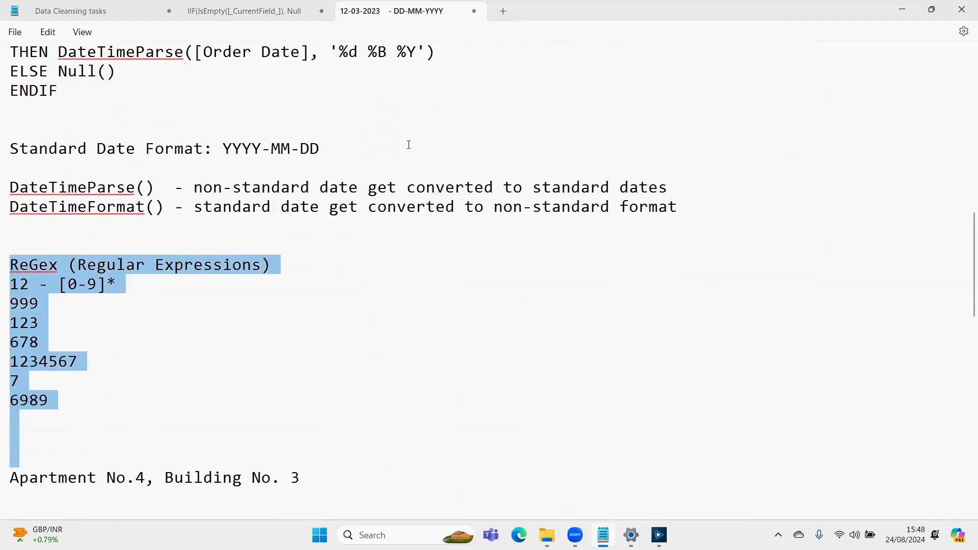
key("shift+Down")
key("shift+Down")
key("shift+Down")
key("shift+Down")
key("shift+Down")
key("shift+Down")
key("shift+Down")
key("shift+Down")
key("shift+Down")
key("shift+Down")
key("shift+Down")
key("shift+Down")
key("shift+Down")
key("shift+Down")
key("shift+Down")
key("shift+Down")
key("shift+Down")
key("shift+Down")
key("shift+Down")
key("shift+Down")
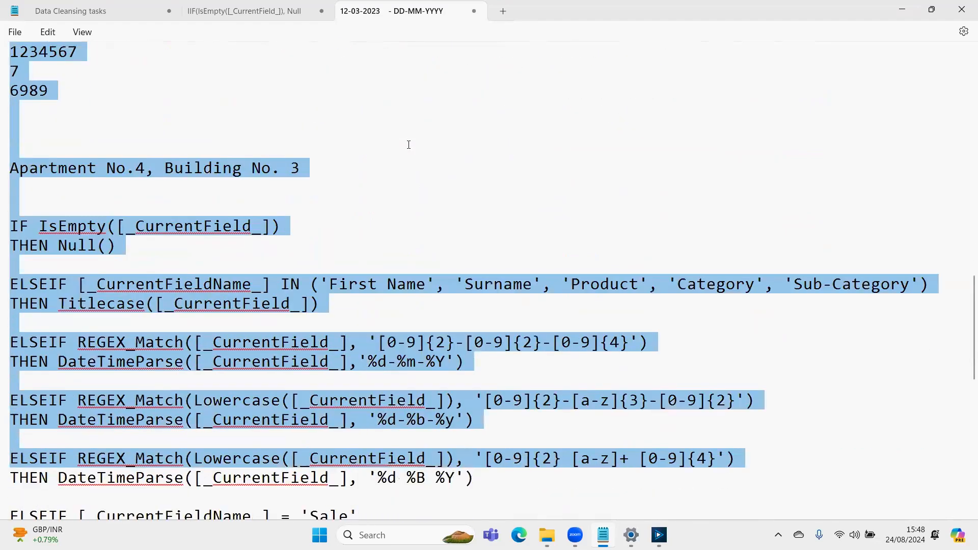
key("ctrl+shift+End")
key("Delete")
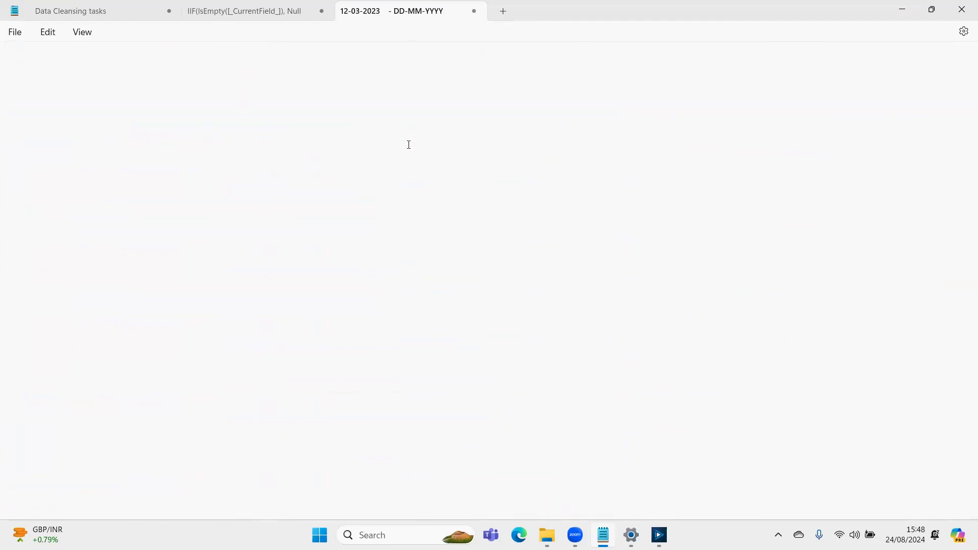
- Remove the leftover blank lines below the DateTimeFormat() note and return to the beginning of the notes
key("shift+Down")
key("shift+Down")
key("BackSpace")
key("BackSpace")
key("BackSpace")
key("Up")
key("Up")
key("Up")
key("Up")
key("Up")
key("Up")
key("Up")
key("Up")
key("Up")
key("Up")
key("Up")
key("Up")
key("Up")
key("Up")
key("Up")
key("Up")
key("Up")
key("Up")
key("Up")
key("Up")
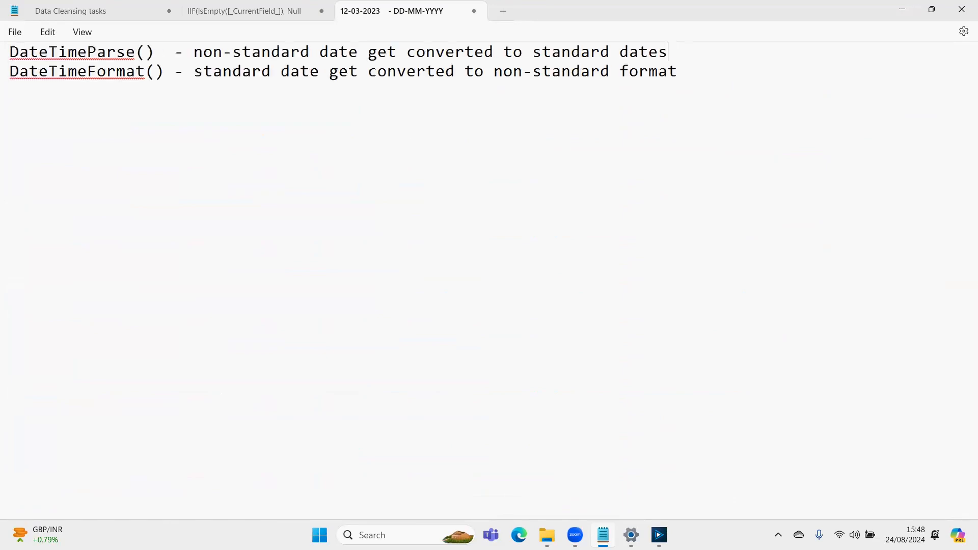
key("Up")
key("Up")
key("Up")
key("Up")
key("Up")
key("Up")
key("Up")
key("Up")
key("Up")
key("Up")
key("Up")
key("Up")
key("Up")
key("Up")
key("Up")
key("Up")
key("Up")
key("Up")
key("Up")
key("Up")
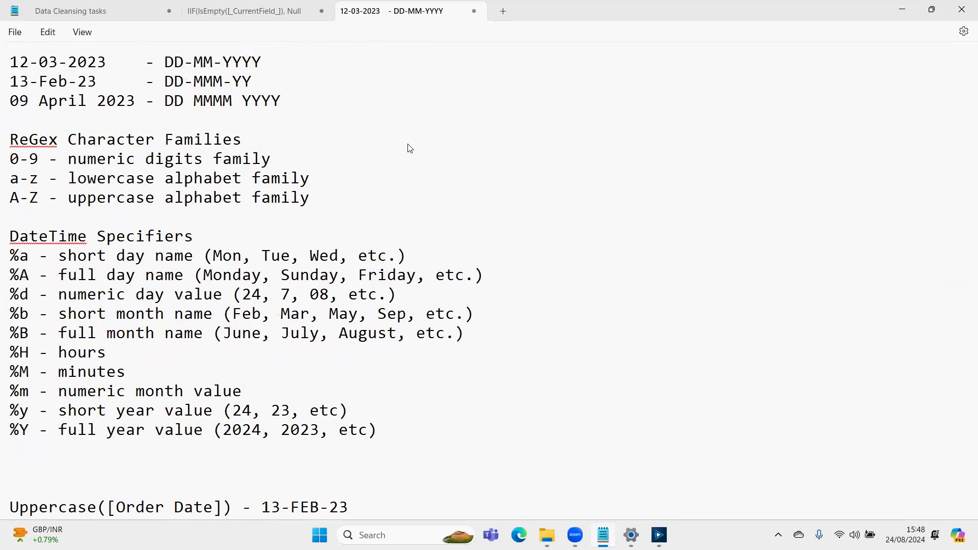
- Start saving the notes as a text document named "Alteryx Session #4 Notes"
key("ctrl+s")
type("Alteryx Session #4 Notes")
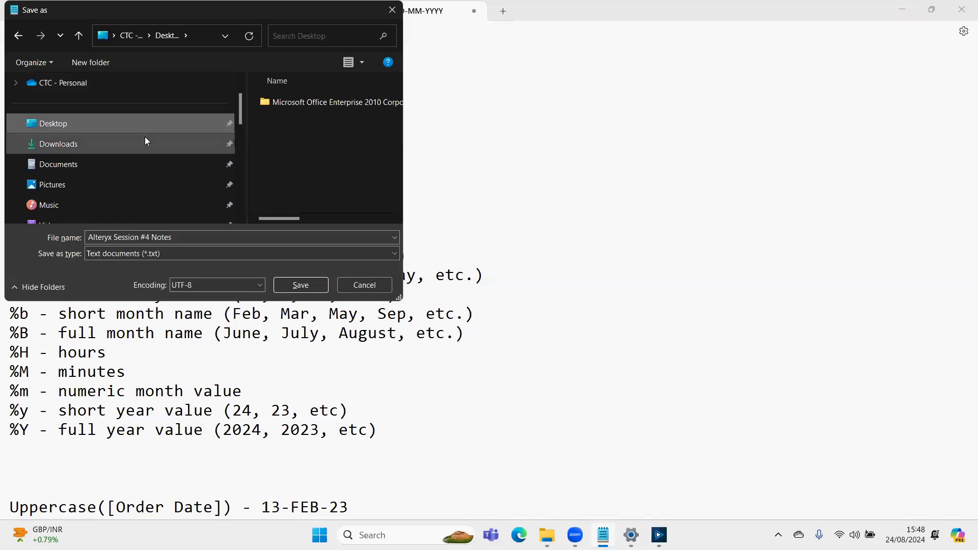
- Choose the learner's material folder on the C: drive user Desktop as the location and save the notes there
scroll(145, 147, "down", 3)
left_click(145, 164)
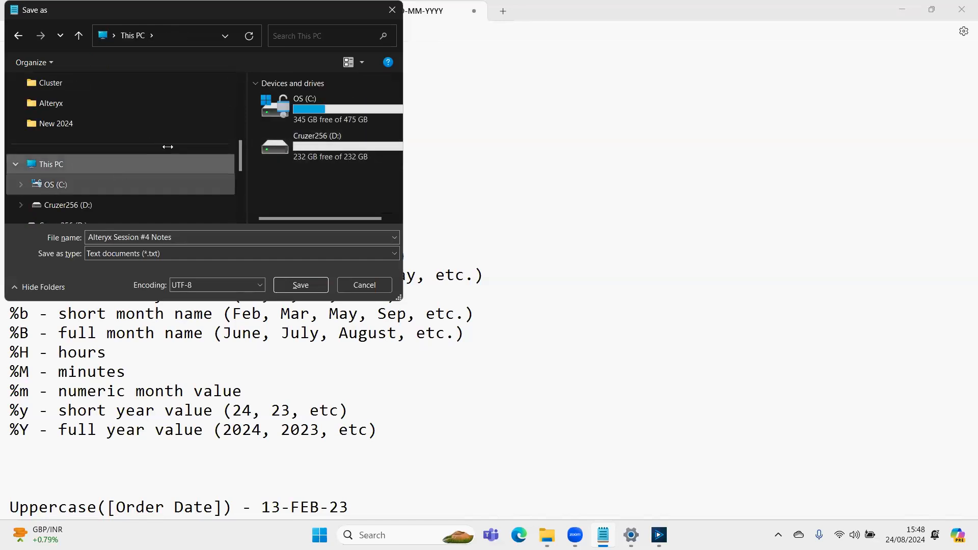
double_click(304, 104)
scroll(296, 168, "down", 3)
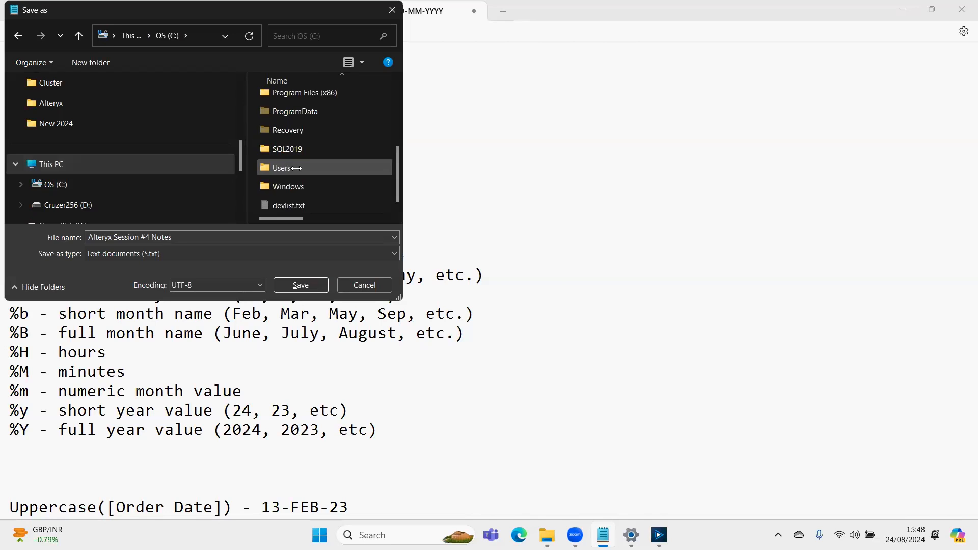
double_click(295, 168)
double_click(296, 100)
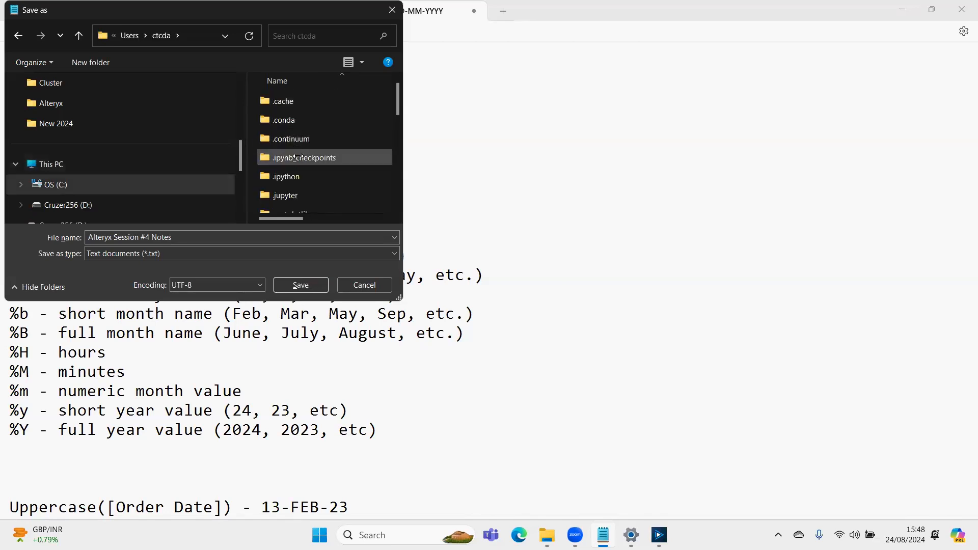
scroll(298, 158, "down", 4)
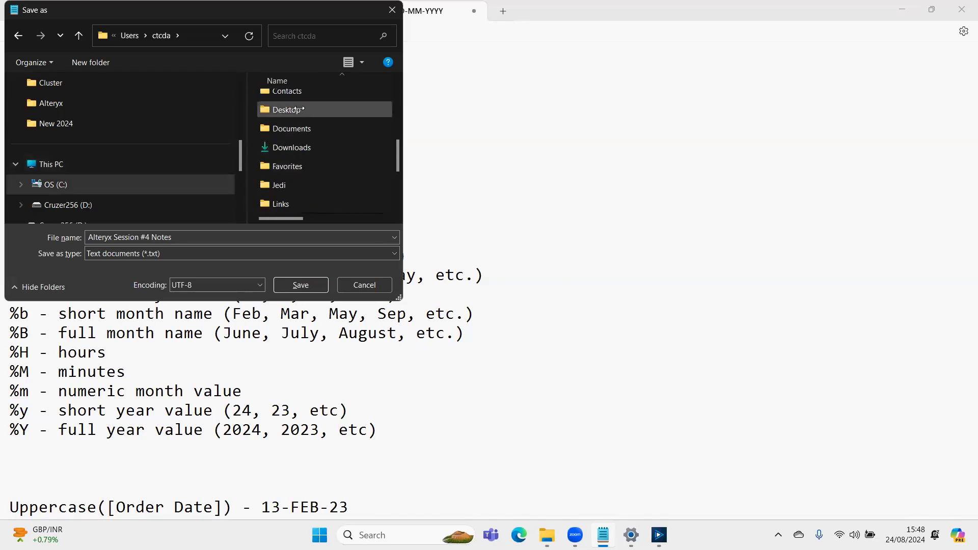
double_click(298, 110)
double_click(298, 119)
left_click(297, 283)
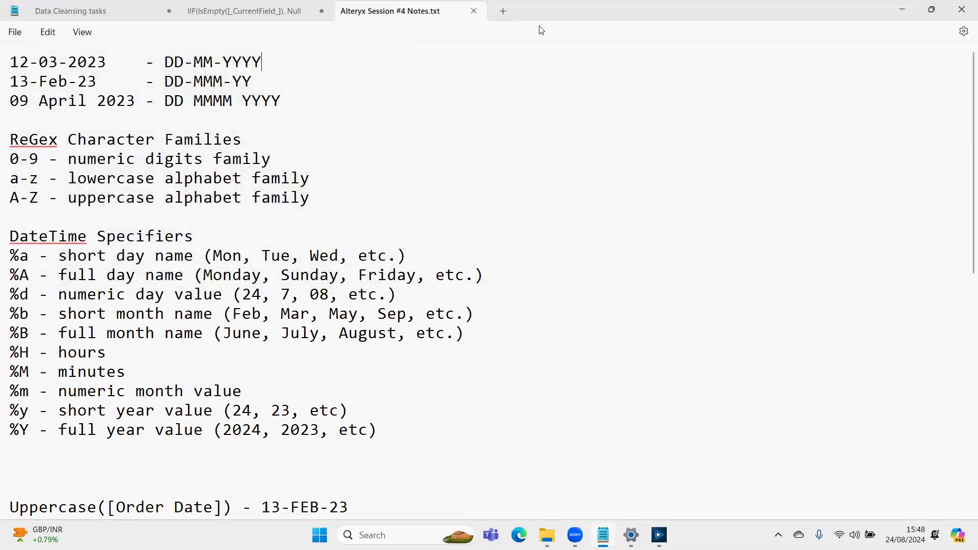
- Upload Alteryx Session #4 Notes.txt to Zoom from the learner's material folder on the C: drive user Desktop
left_click(727, 363)
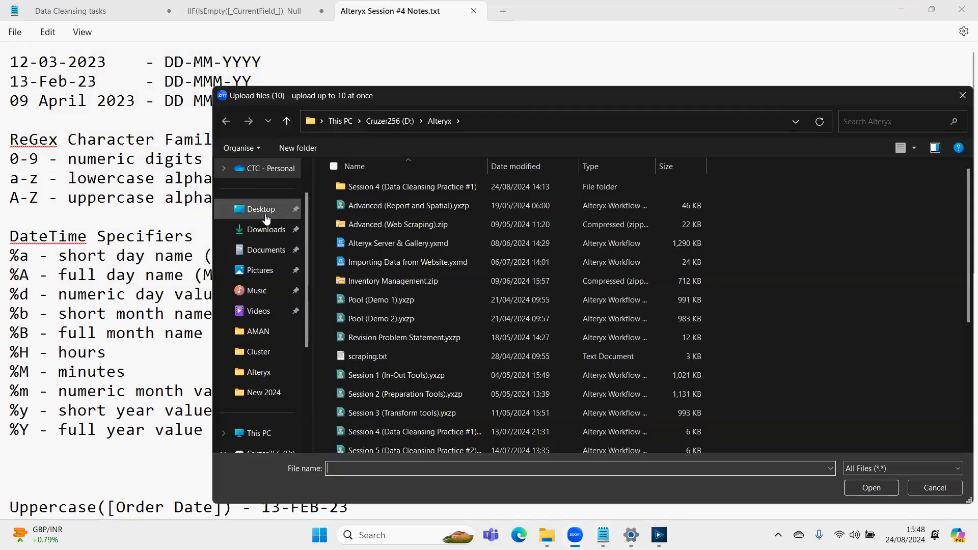
left_click(265, 432)
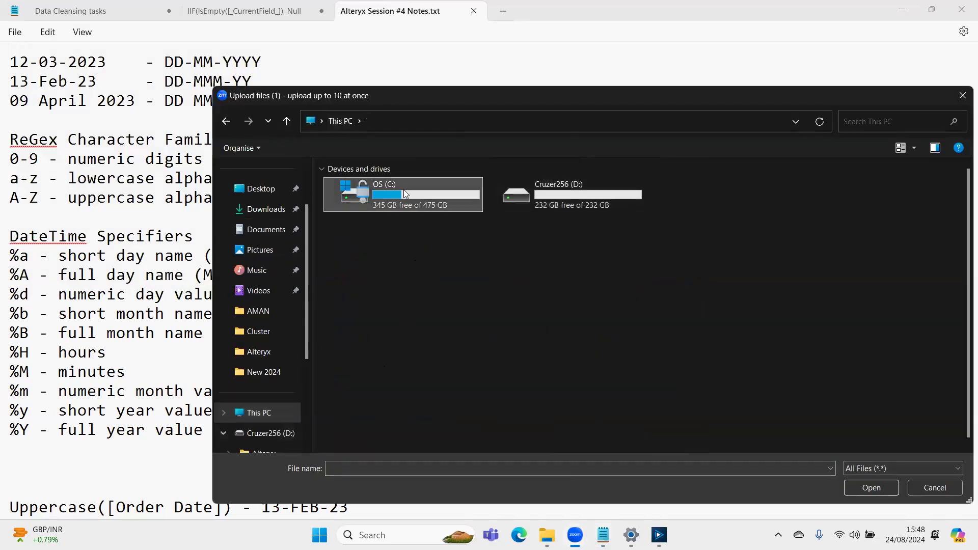
double_click(404, 190)
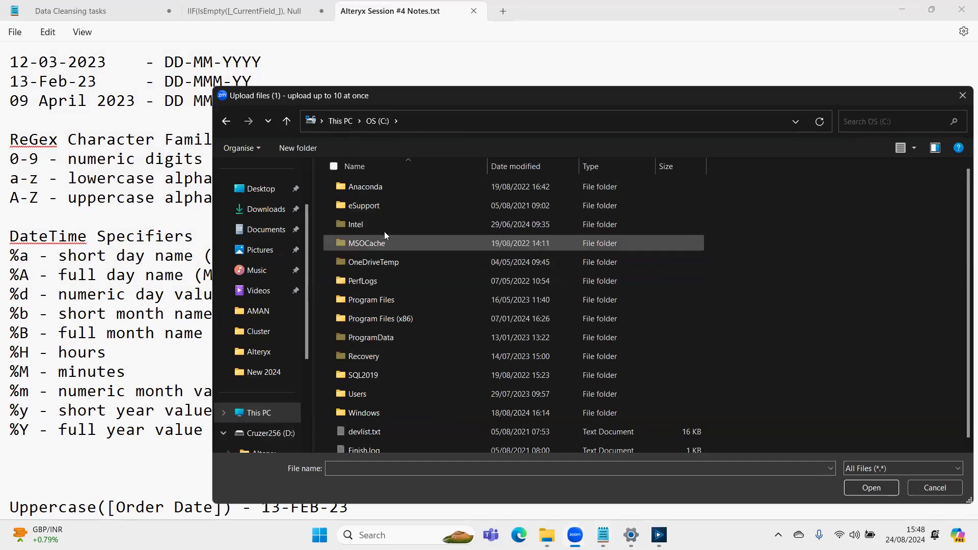
double_click(382, 399)
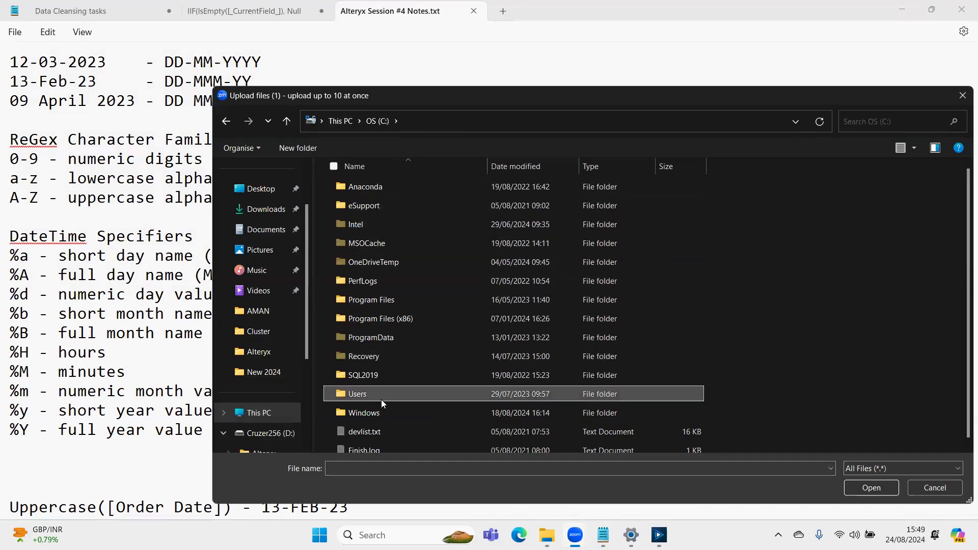
double_click(377, 188)
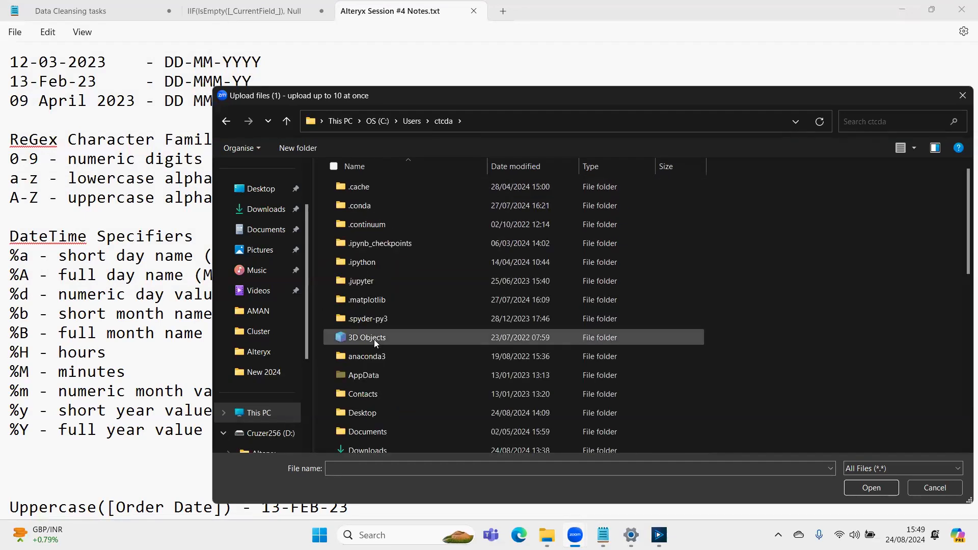
scroll(373, 389, "down", 3)
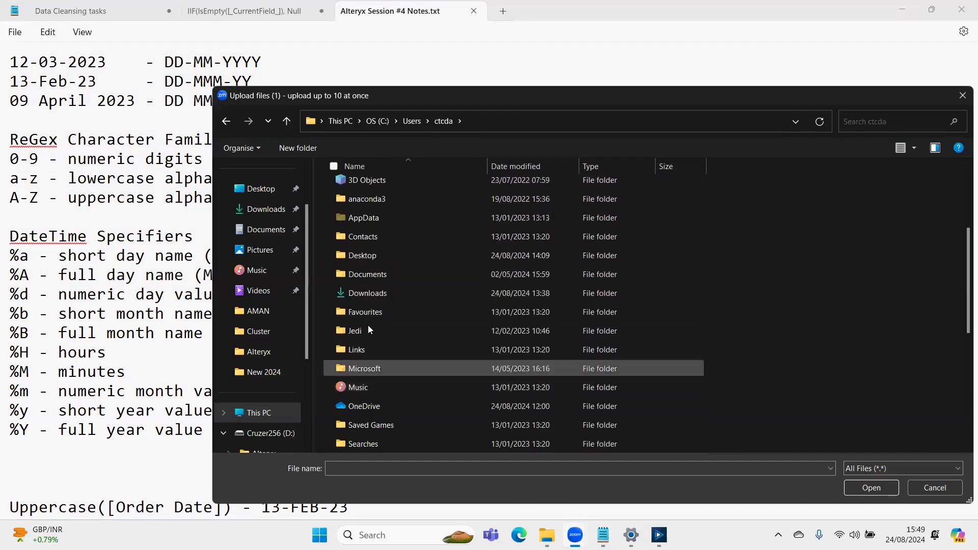
double_click(362, 254)
double_click(386, 205)
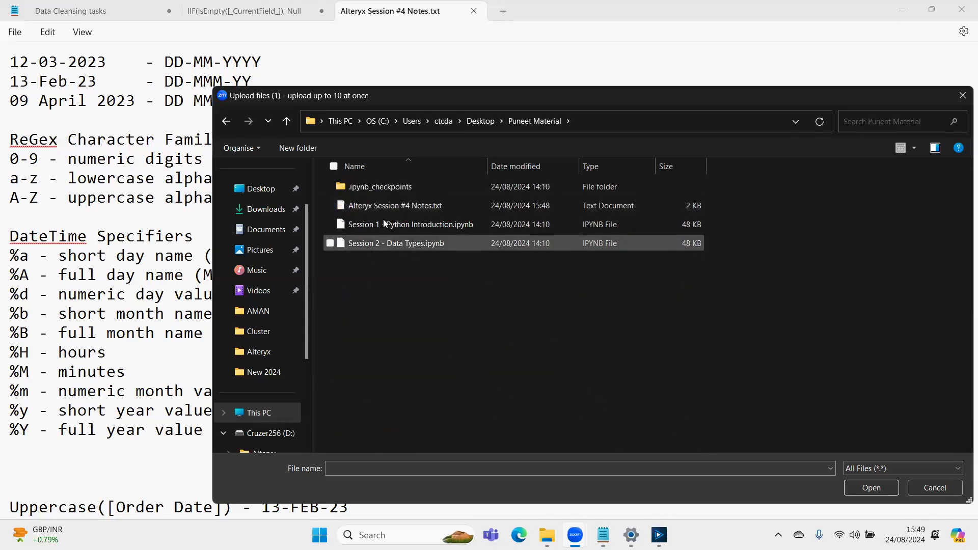
left_click(383, 205)
left_click(856, 487)
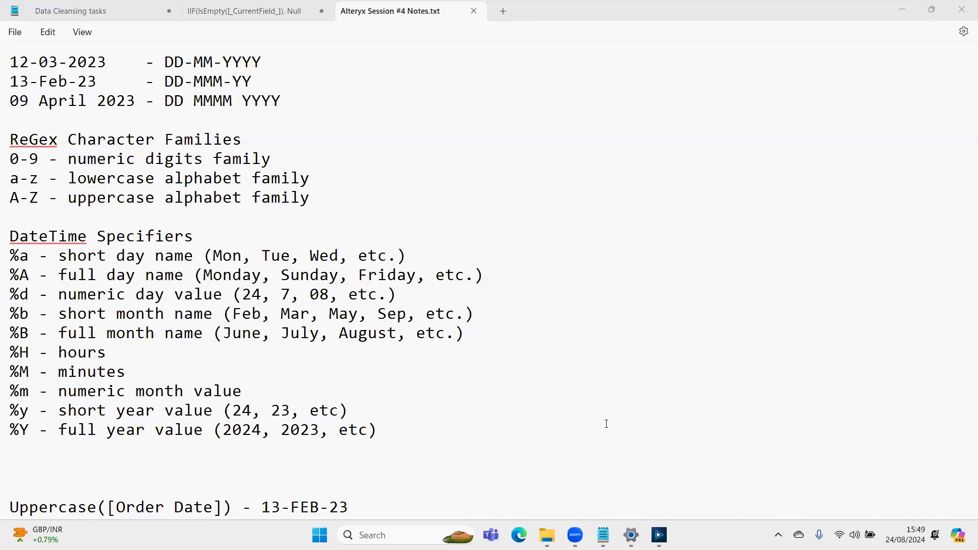
left_click(547, 535)
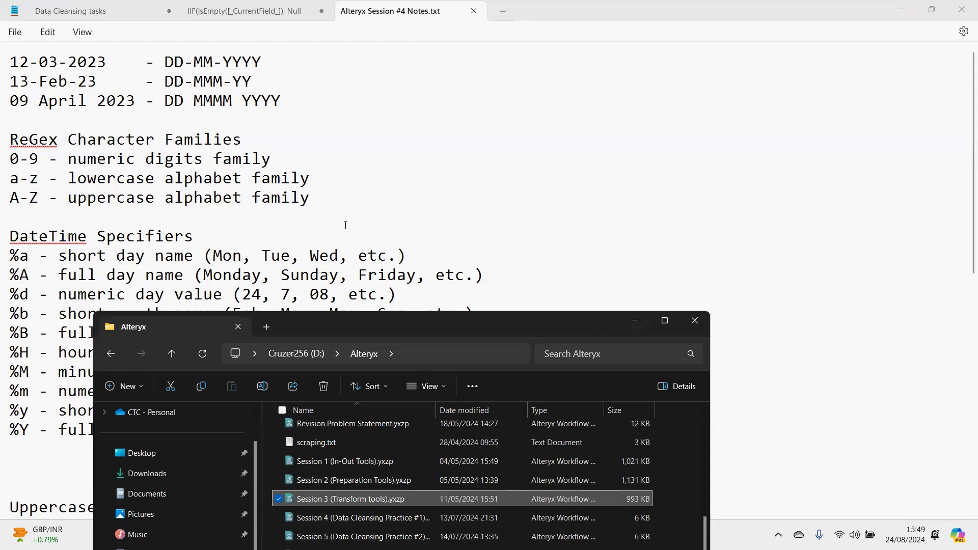
left_click(637, 321)
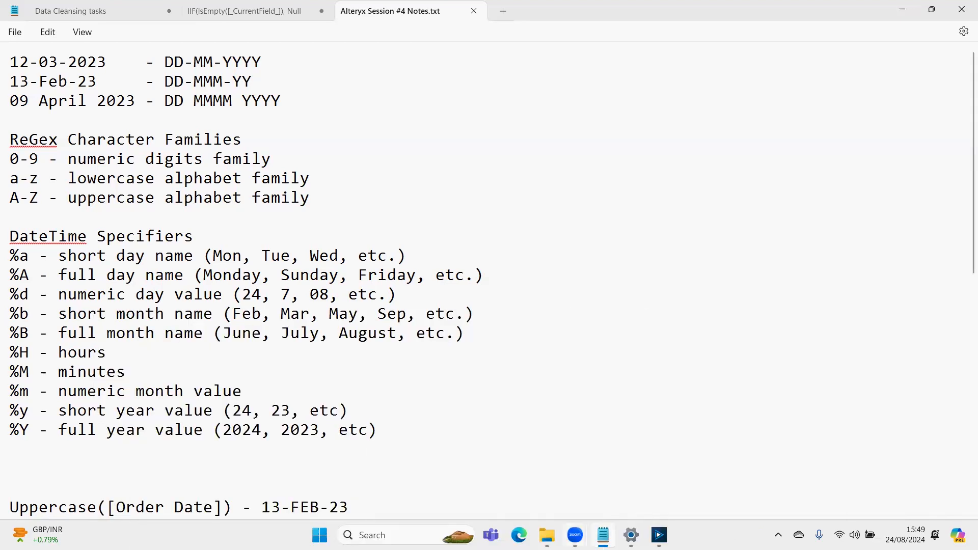
mouse_move(603, 535)
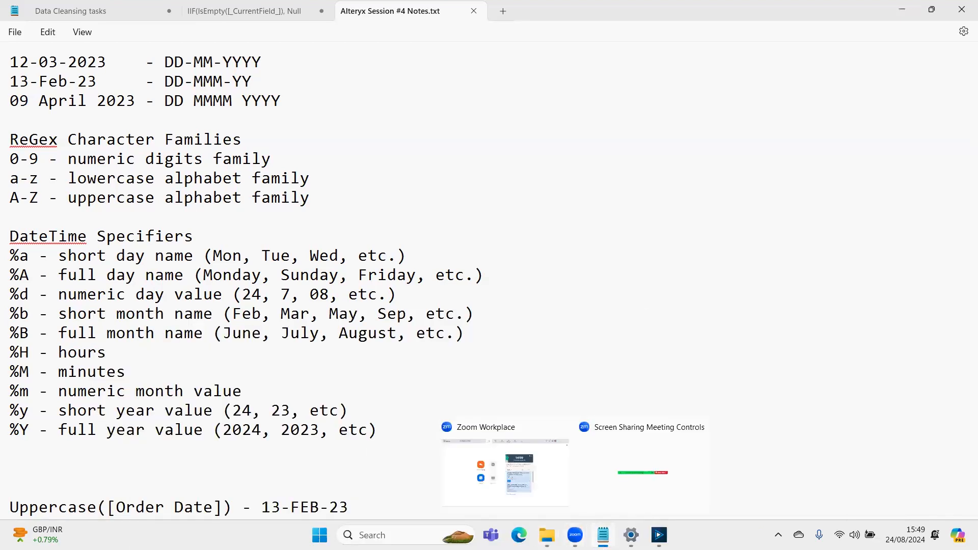
- Open the workflow file from the Session 4 (Data Cleansing Practice #1) folder in Notepad and highlight its XML code from the first line
left_click(546, 535)
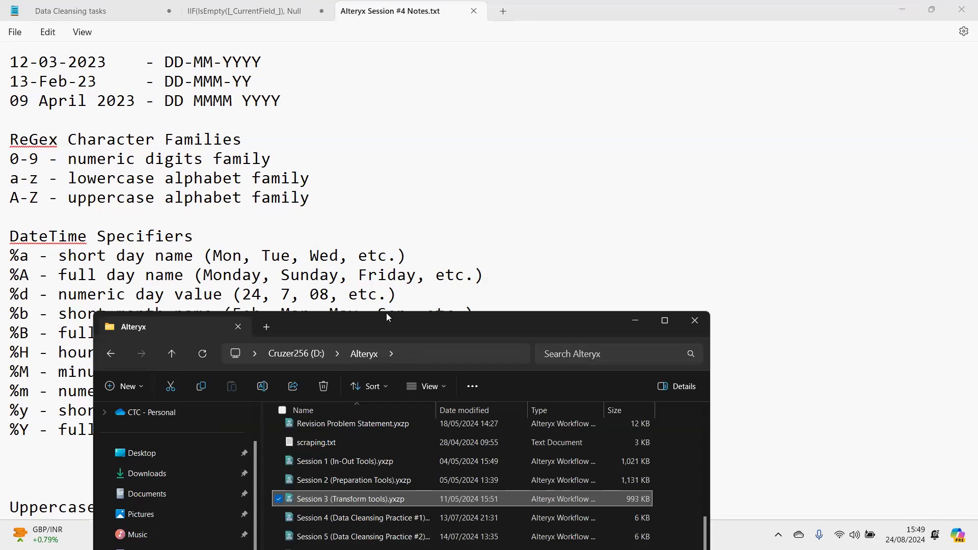
left_click_drag(386, 313, 397, 206)
scroll(381, 358, "up", 3)
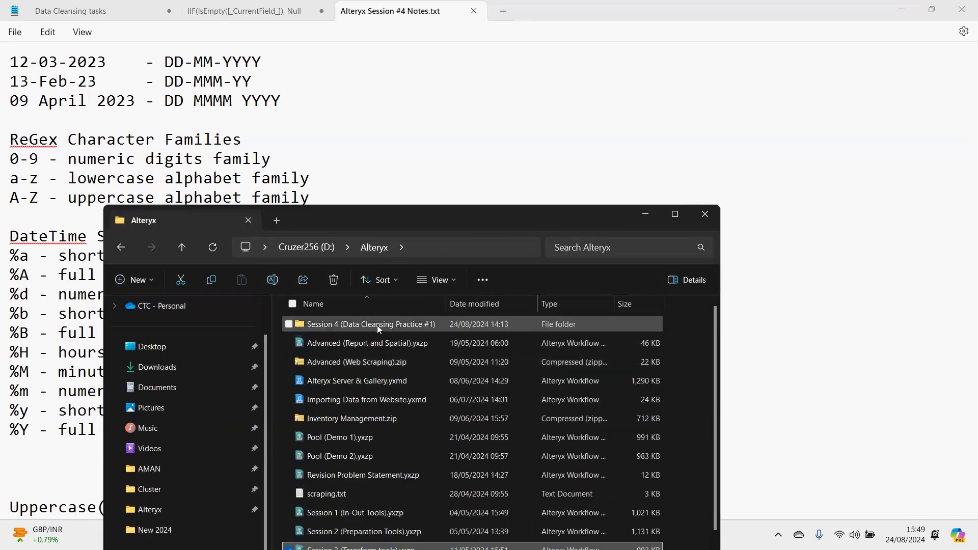
double_click(377, 325)
left_click(349, 341)
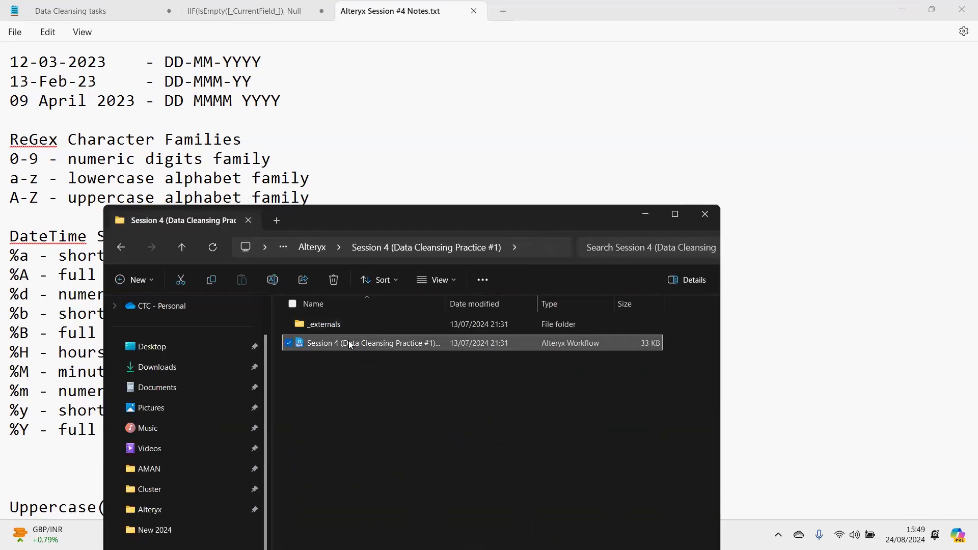
right_click(349, 340)
mouse_move(421, 137)
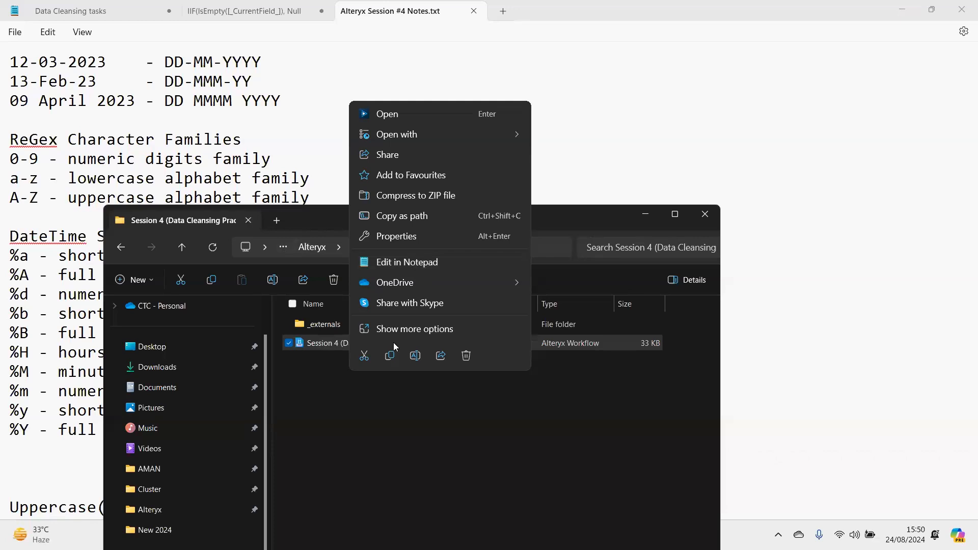
left_click(408, 262)
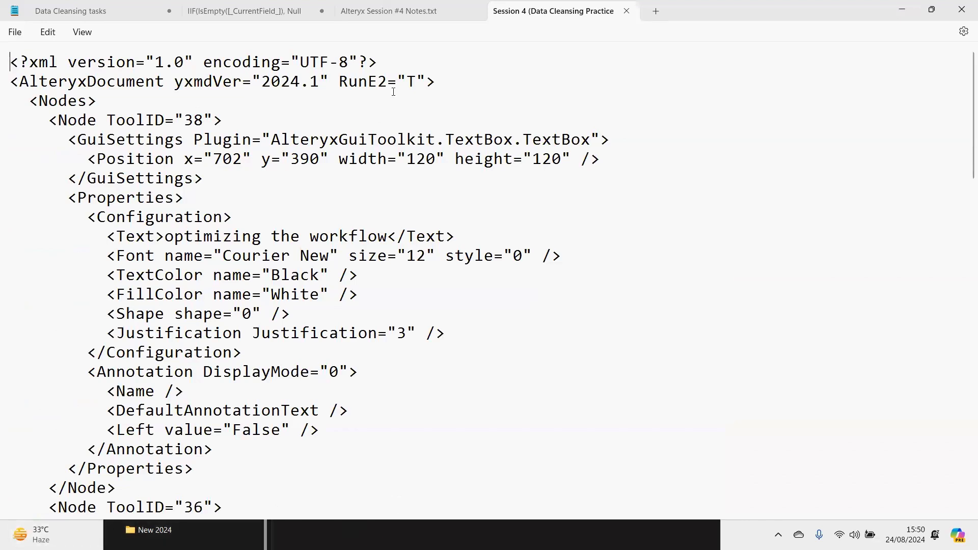
left_click_drag(10, 62, 369, 260)
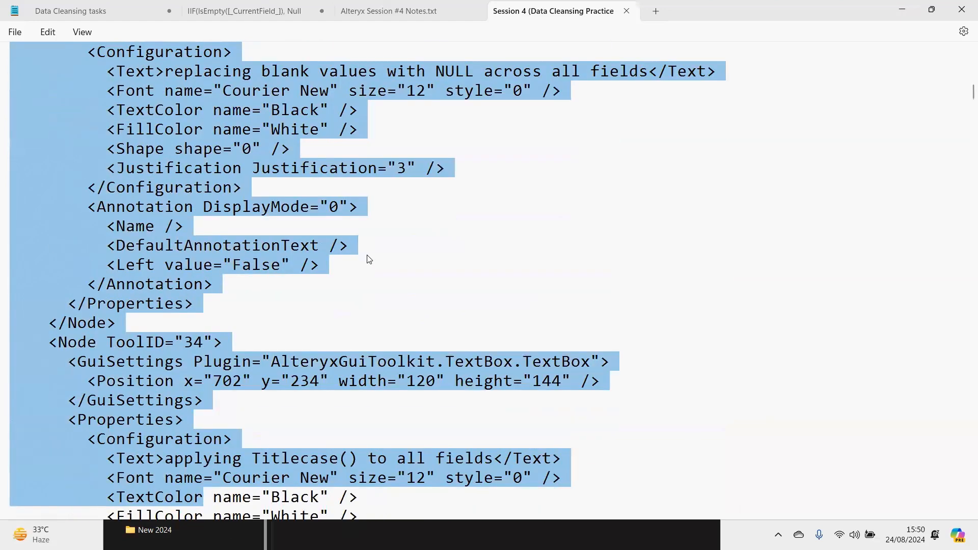
- Switch to Edge, search the web for "code comparison" and open the Diffchecker text comparison site
scroll(368, 260, "down", 15, "ctrl")
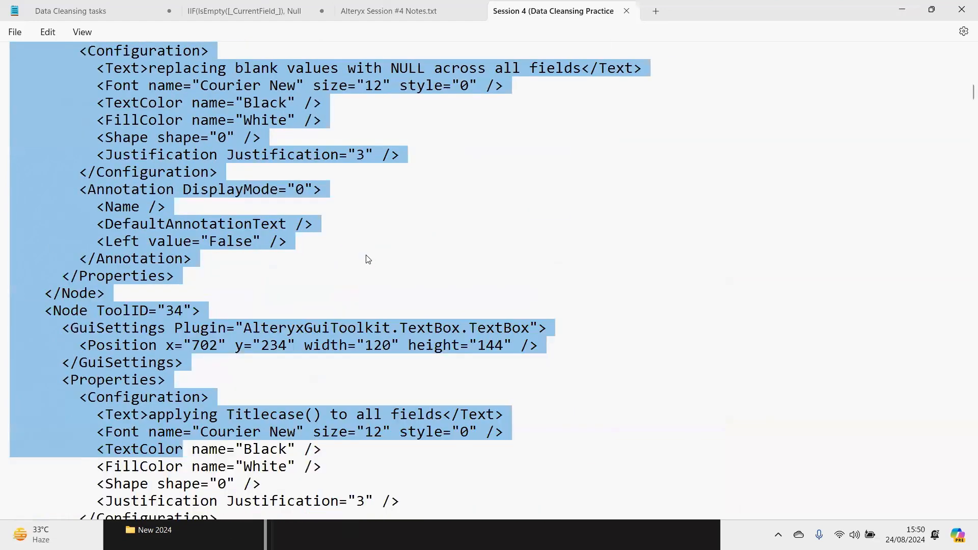
scroll(369, 259, "down", 2, "ctrl")
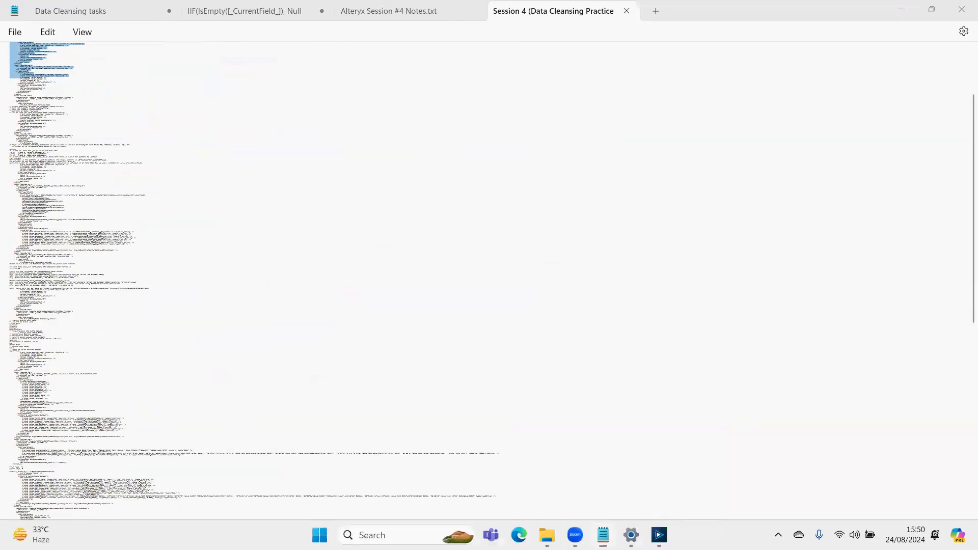
left_click(519, 535)
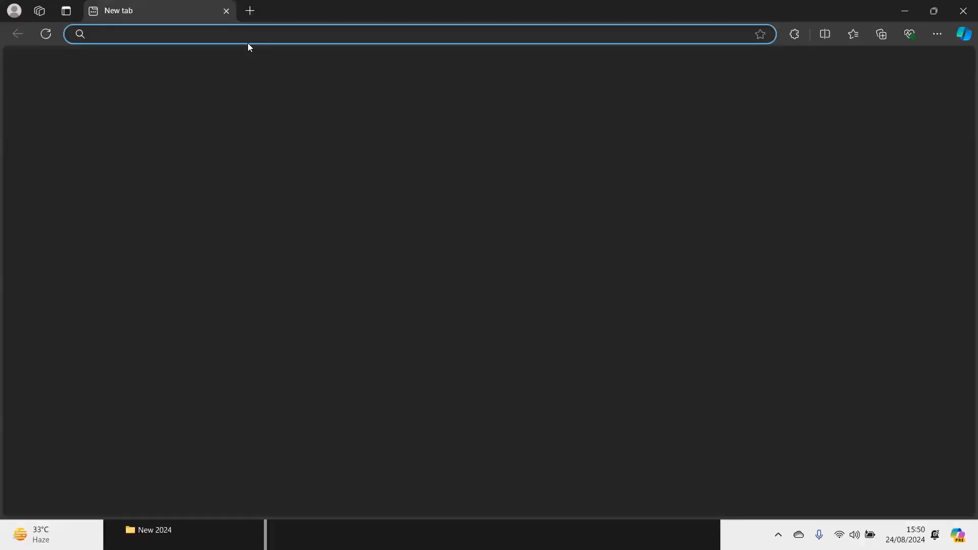
type("code com")
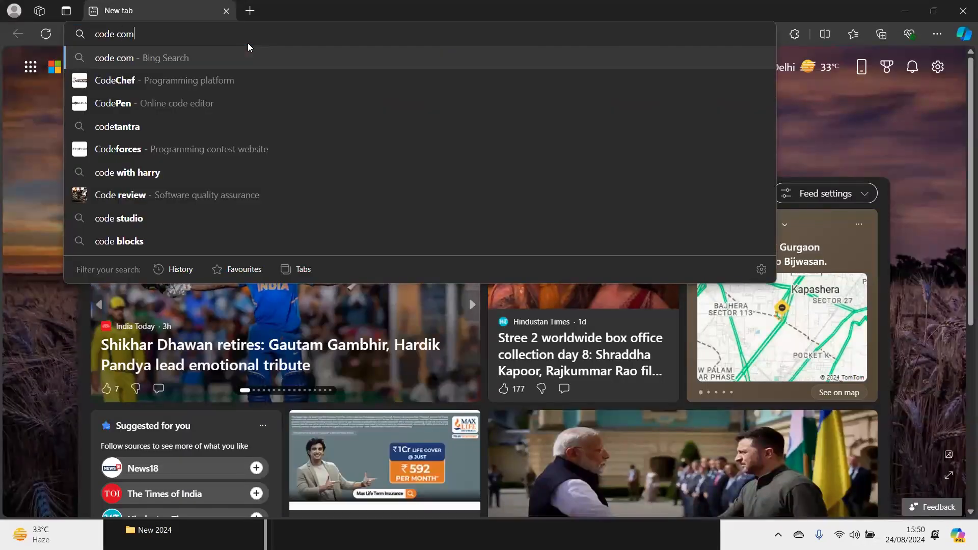
type("parioz")
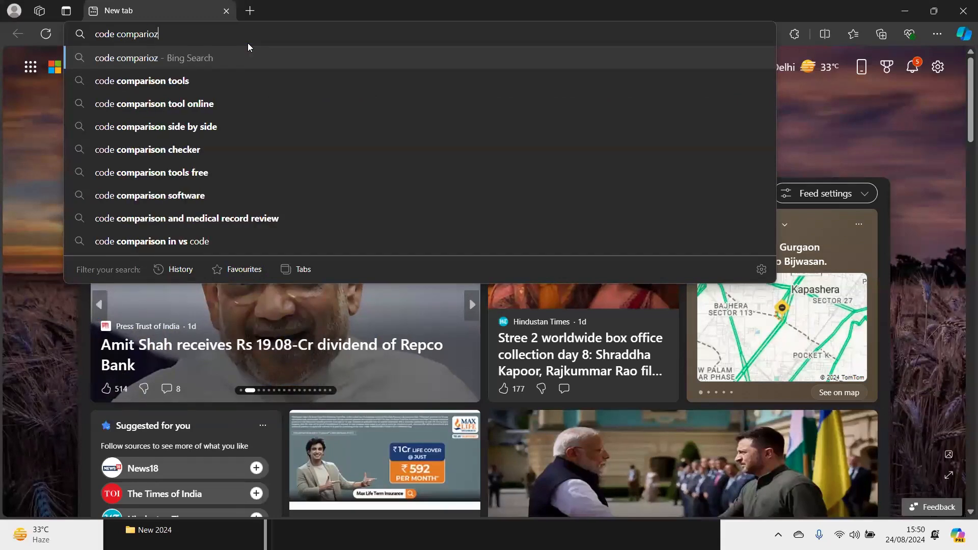
key("BackSpace")
key("BackSpace")
type("son")
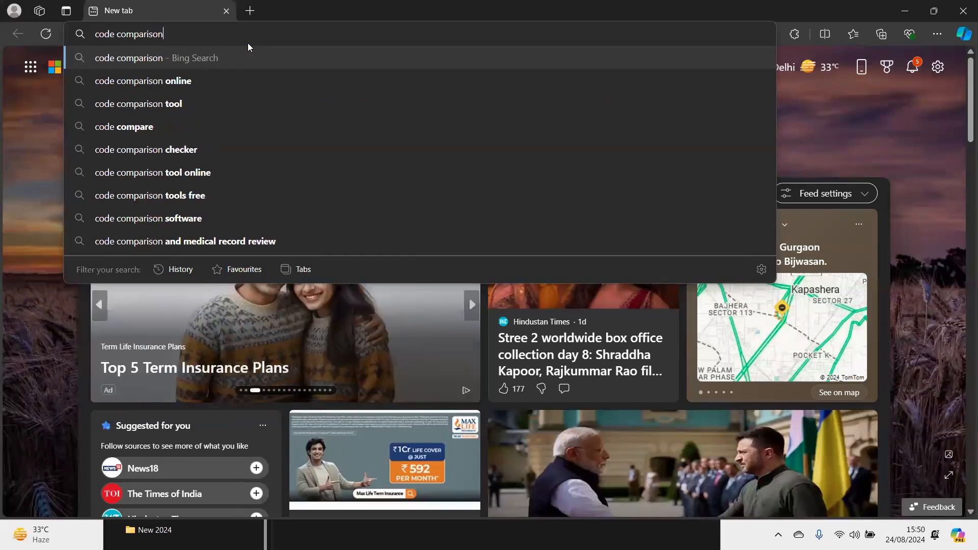
key("Return")
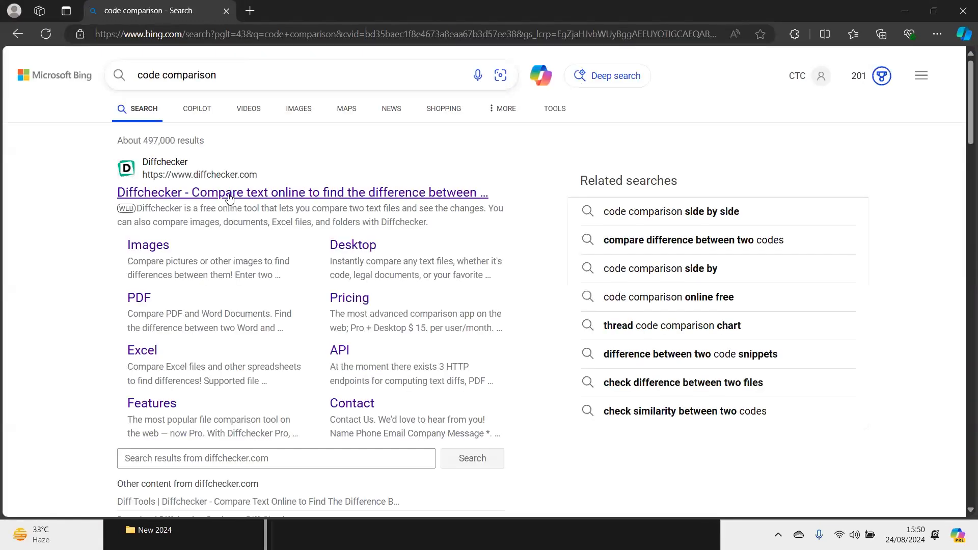
left_click(224, 193)
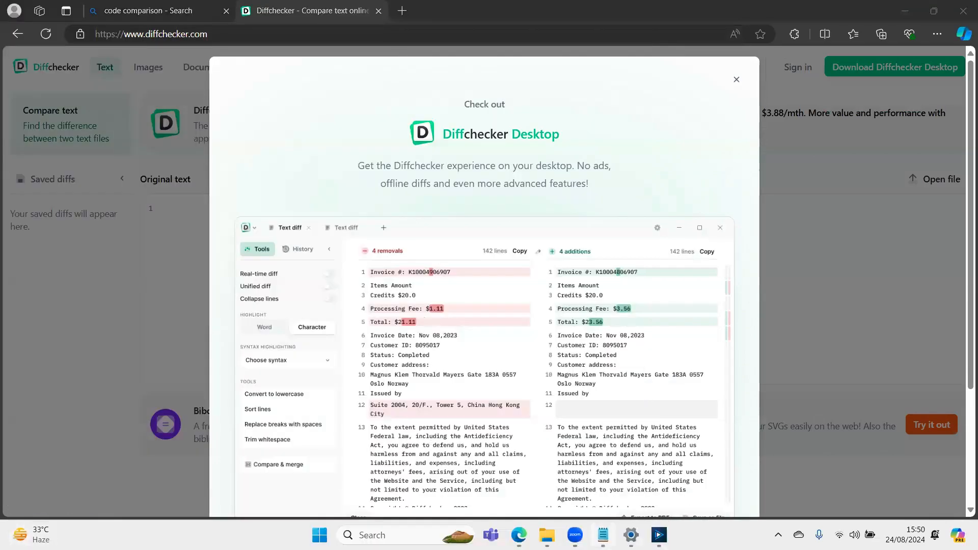
- Highlight a large block of the workflow's XML in Notepad, then return to Diffchecker in Edge
left_click(603, 535)
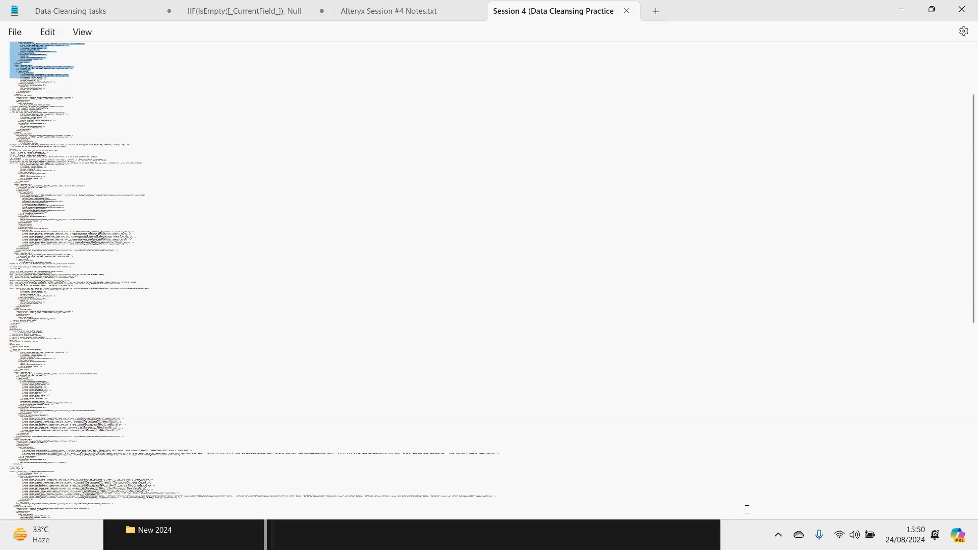
left_click_drag(12, 85, 81, 391)
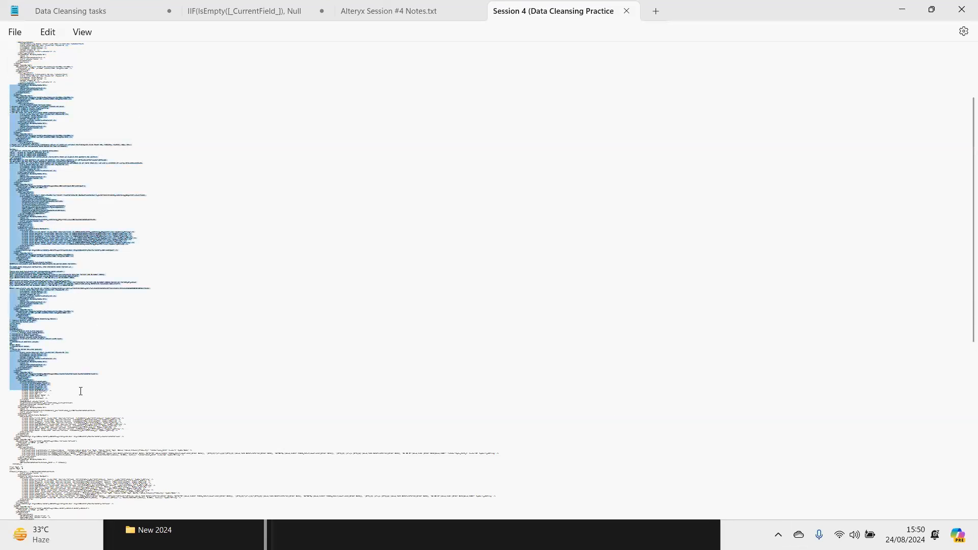
left_click(749, 522)
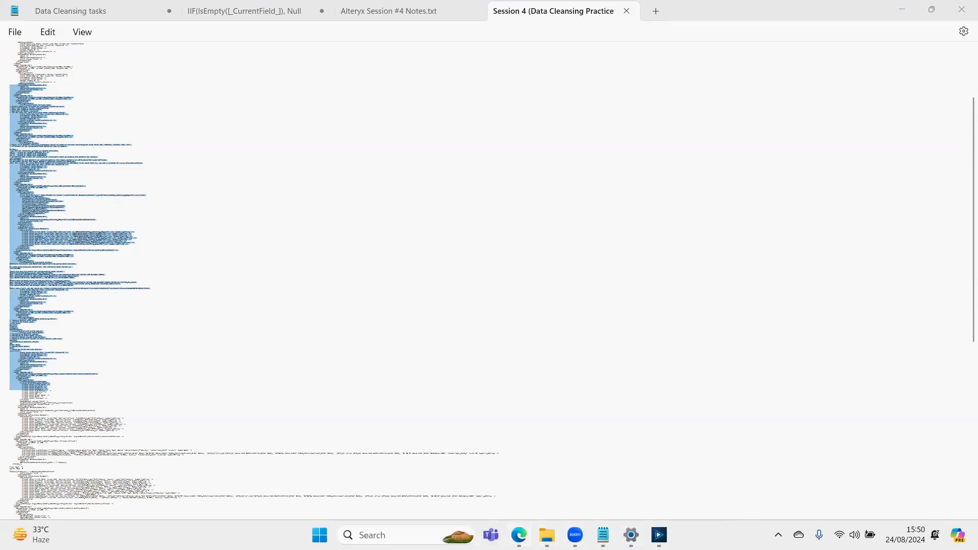
left_click(519, 535)
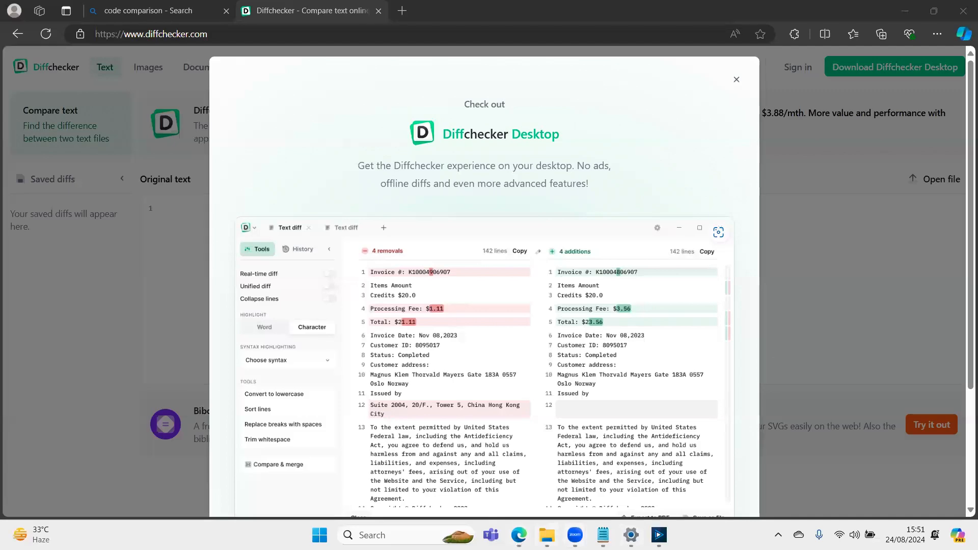
- Open the Session 4 (Data Cleansing Practice #1) workflow file from its folder in Notepad a second time
mouse_move(547, 535)
left_click(603, 535)
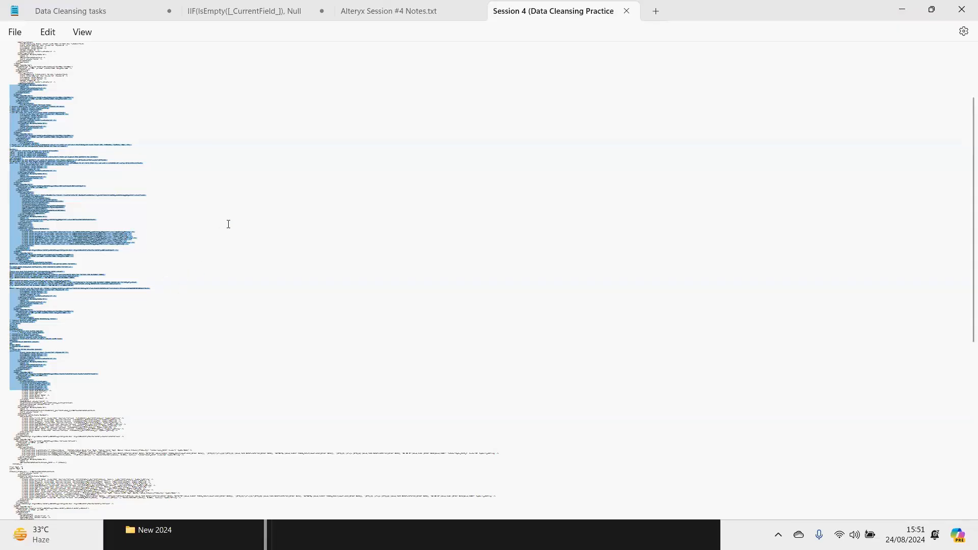
scroll(228, 224, "up", 10)
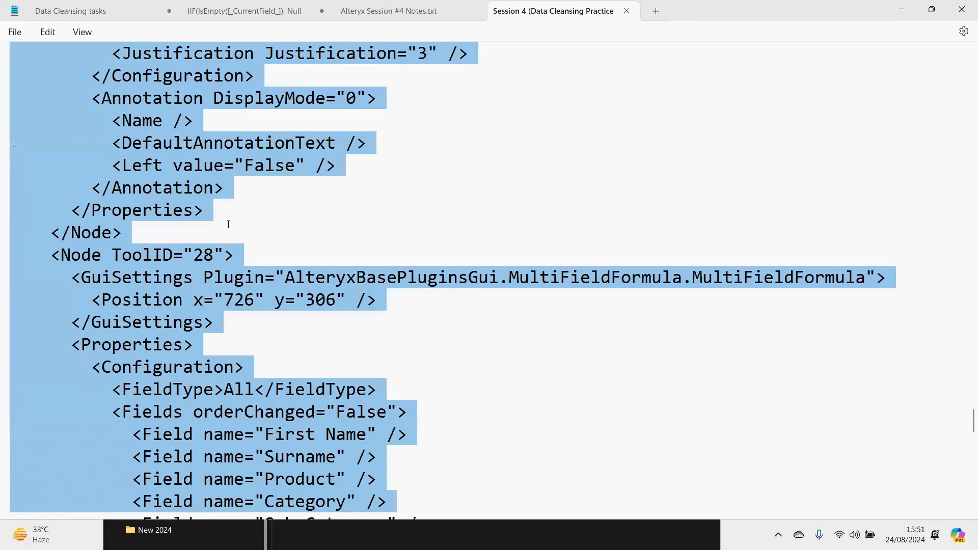
scroll(229, 224, "down", 3)
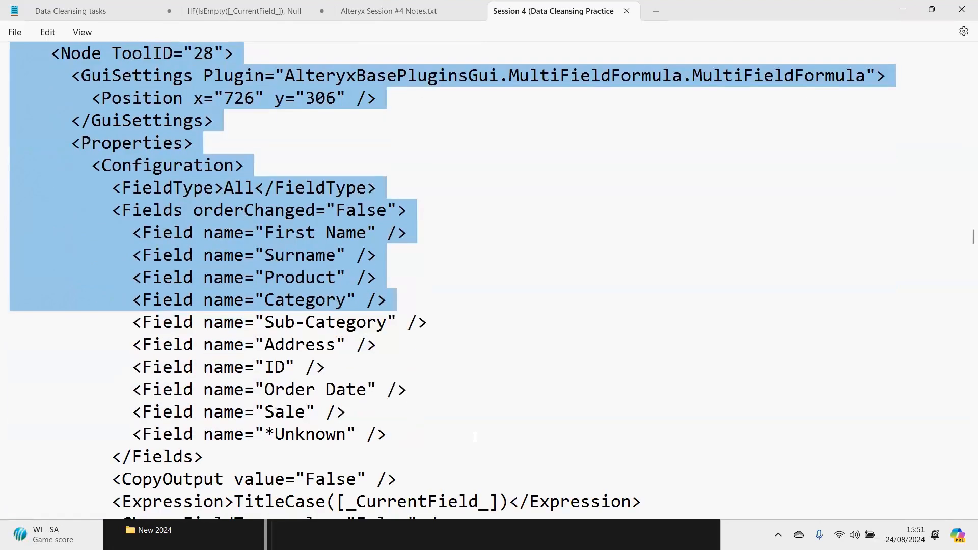
left_click(400, 522)
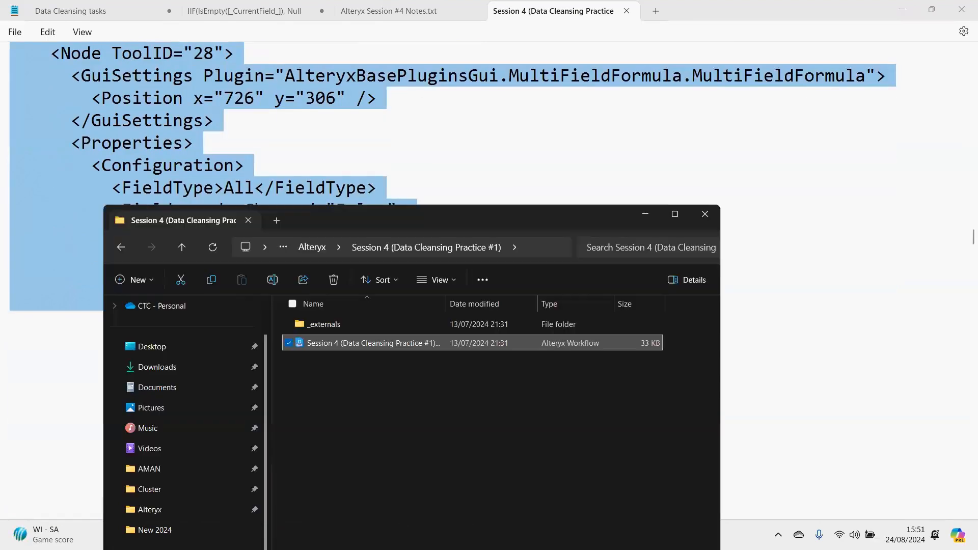
right_click(335, 344)
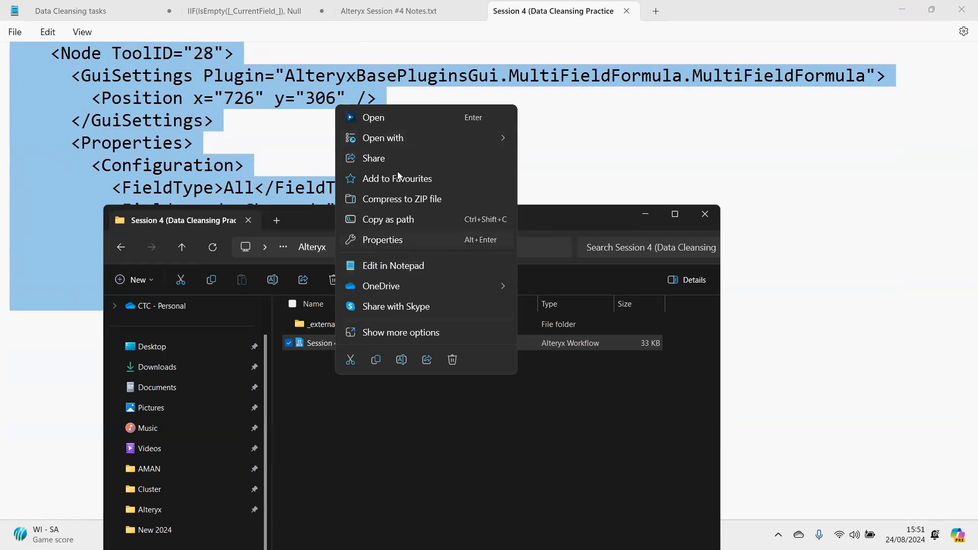
left_click(384, 266)
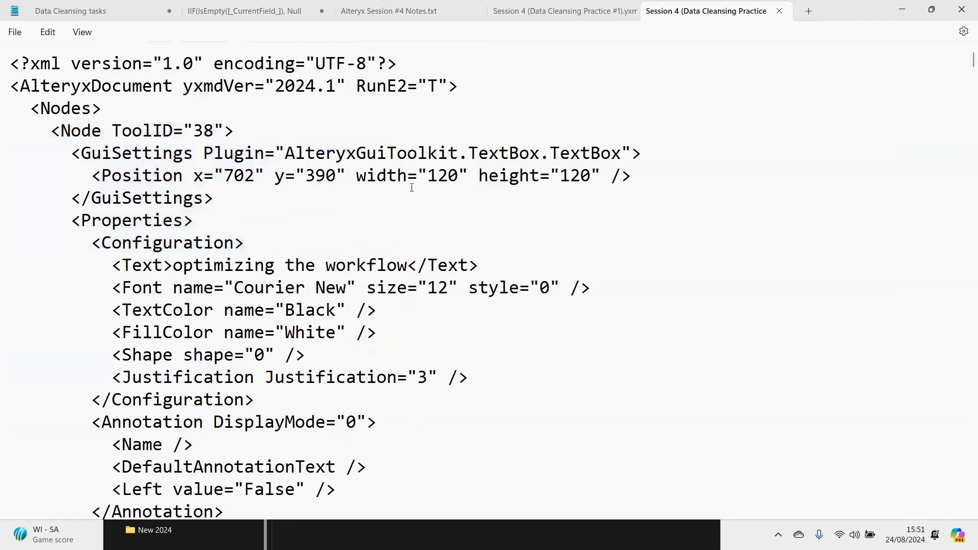
- Examine the workflow's XML from the text box nodes through the RegEx notes, input fields and DateTime notes to the cleansing task list
scroll(392, 219, "down", 8)
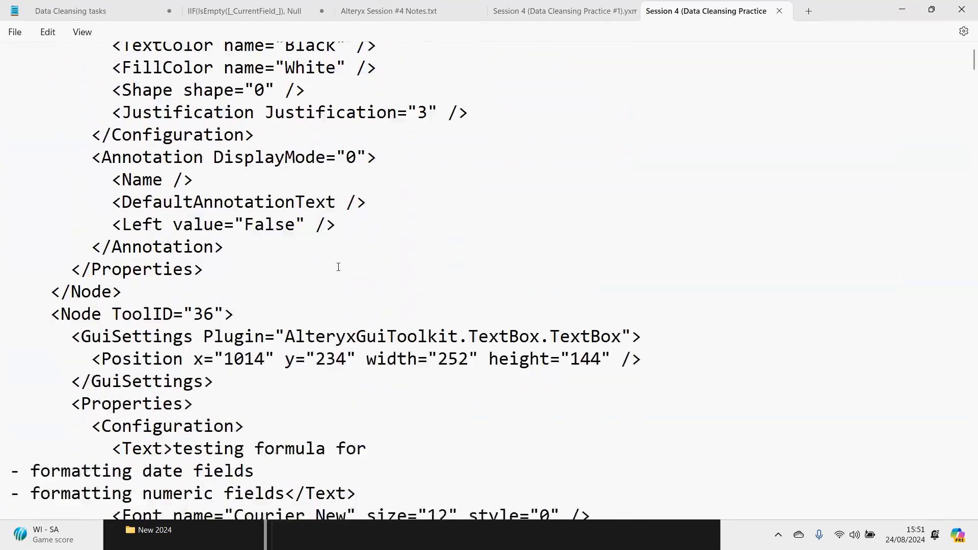
scroll(338, 266, "down", 1)
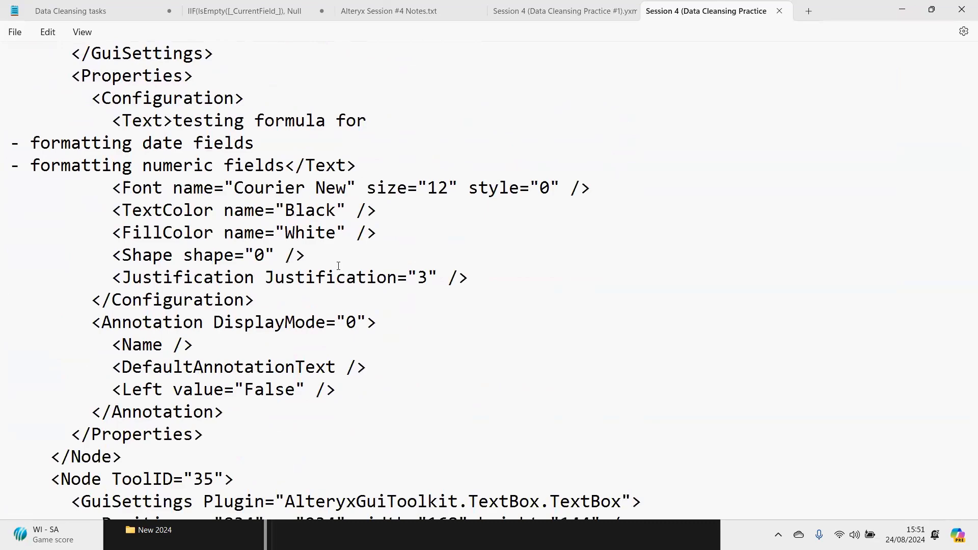
scroll(339, 265, "down", 1)
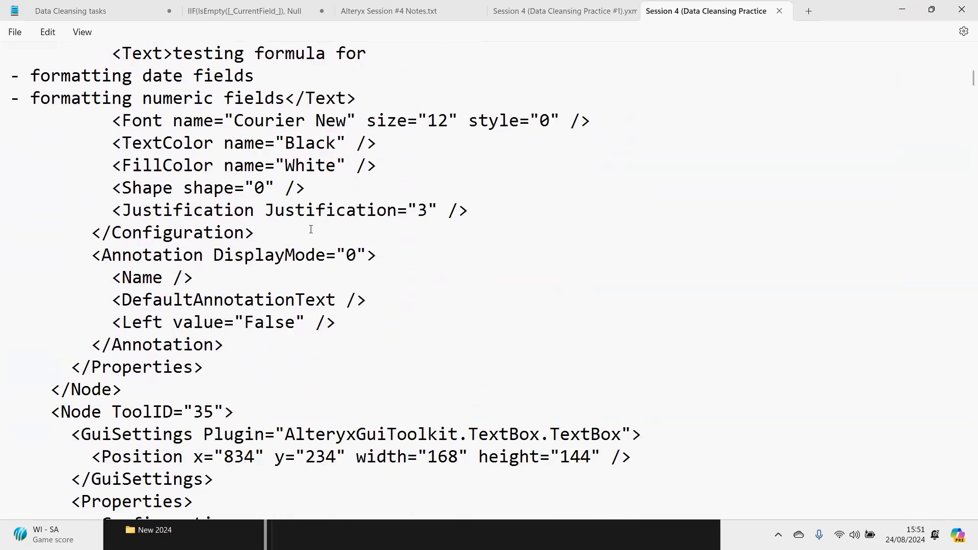
scroll(327, 234, "down", 3)
scroll(310, 229, "down", 3)
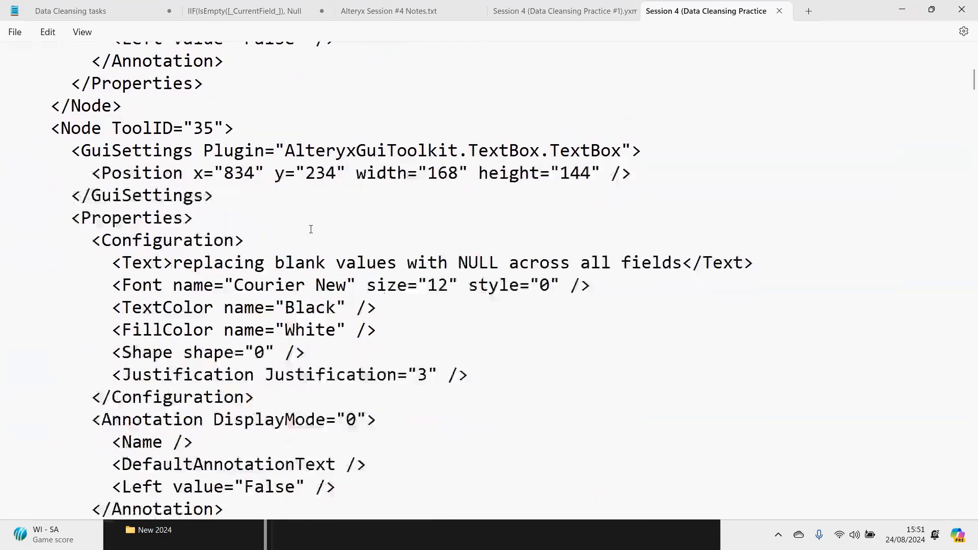
scroll(310, 229, "down", 6)
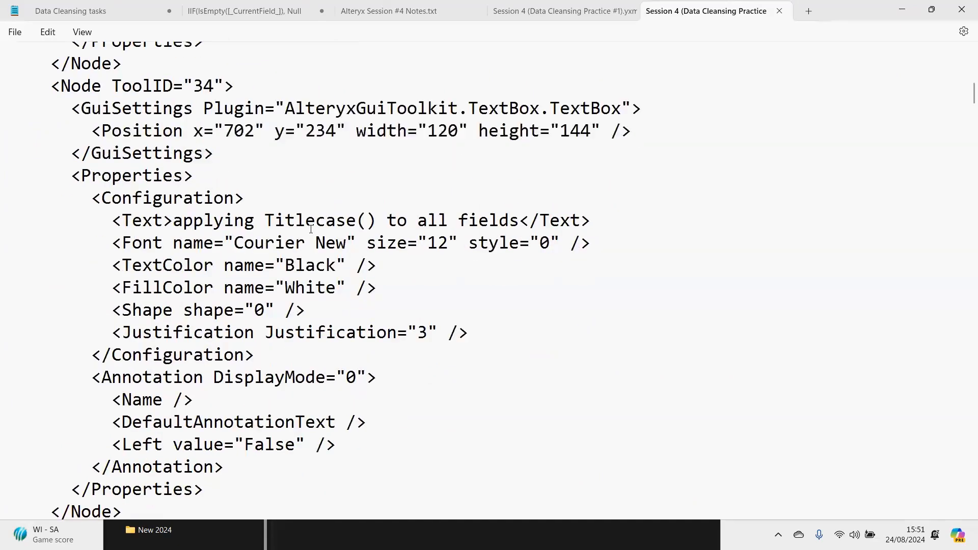
scroll(311, 230, "down", 6)
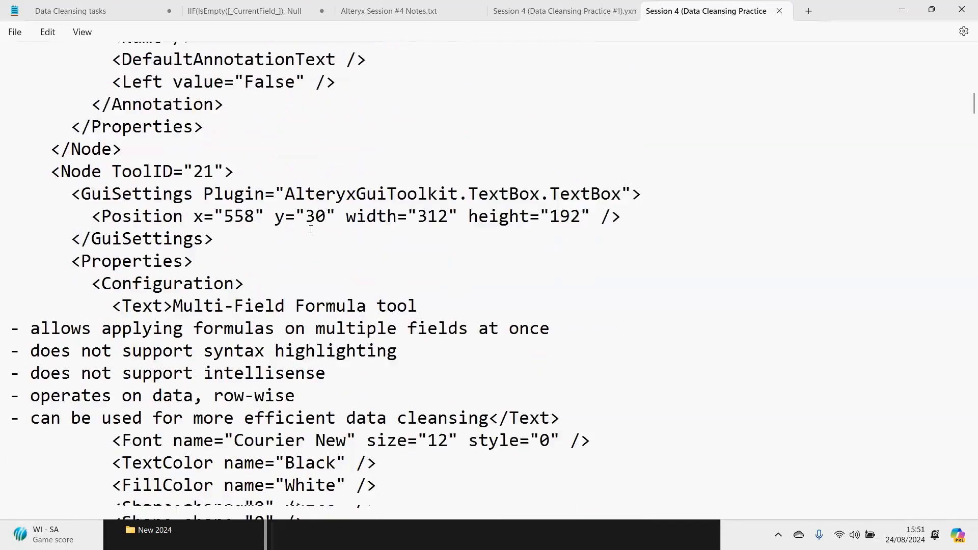
scroll(311, 229, "down", 3)
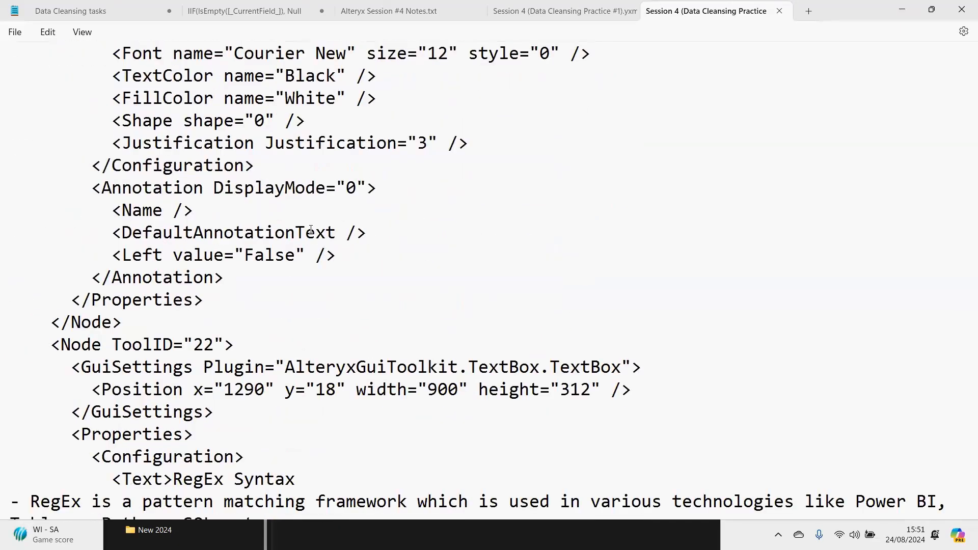
scroll(311, 229, "down", 5)
scroll(311, 229, "down", 12)
scroll(311, 230, "down", 11)
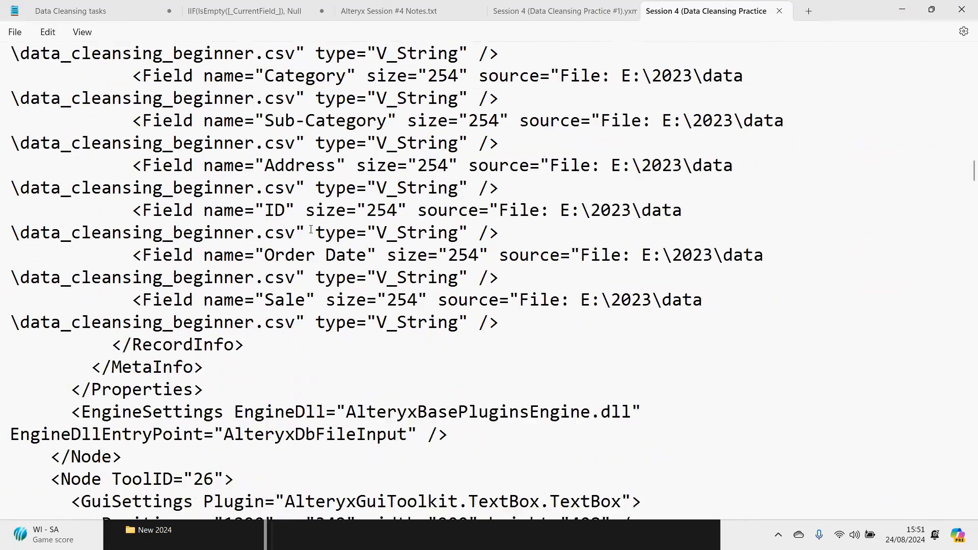
scroll(311, 230, "down", 6)
key("alt+Tab")
scroll(470, 236, "down", 3)
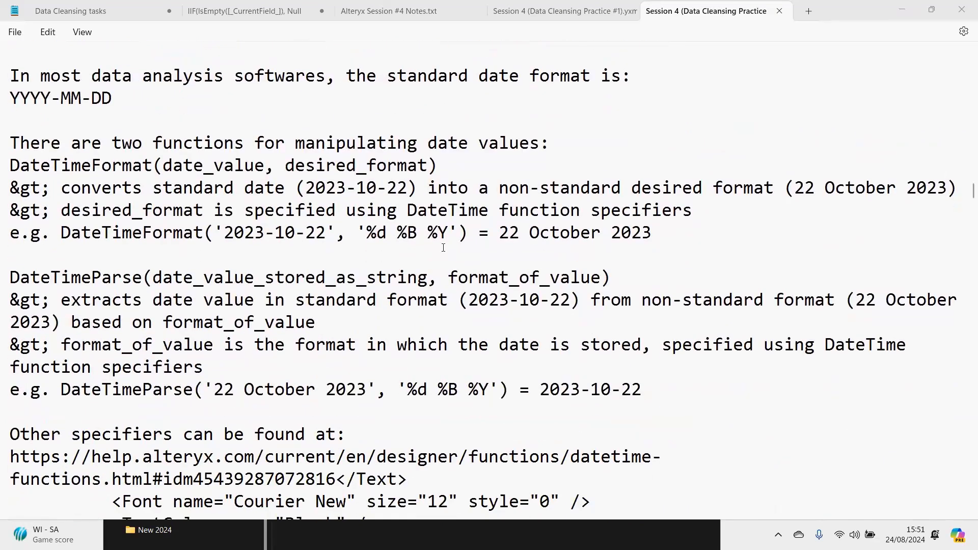
scroll(448, 247, "down", 1)
scroll(439, 251, "down", 1)
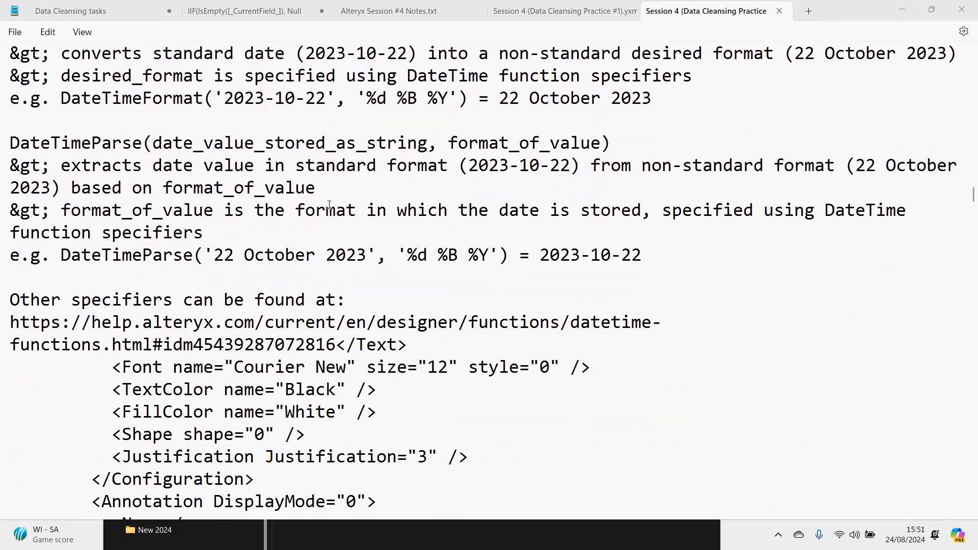
scroll(329, 205, "down", 7)
scroll(329, 204, "down", 5)
scroll(329, 205, "down", 6)
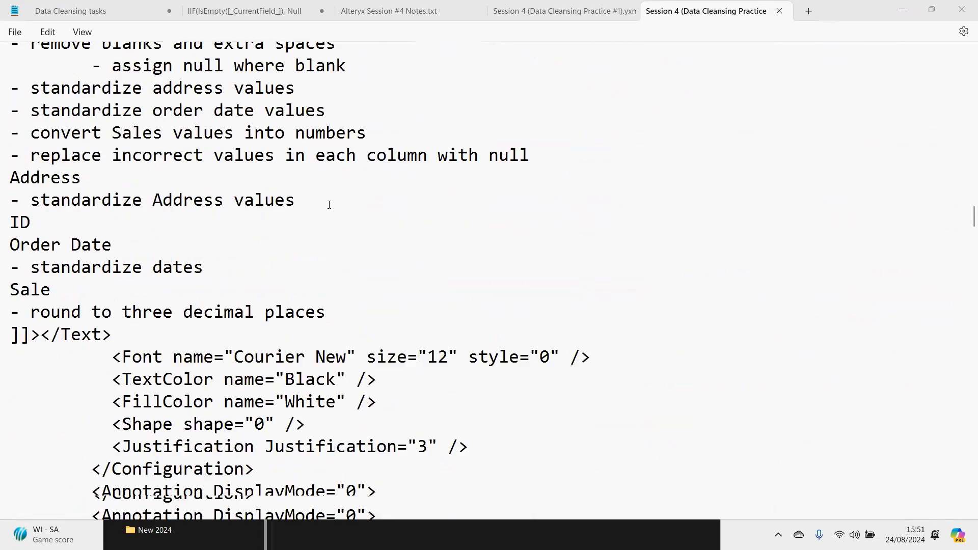
- Find the Multi-Field Formula node's XML and highlight its TitleCase([_CurrentField_]) expression, then its whole configuration block
scroll(329, 205, "down", 2)
scroll(329, 205, "down", 8)
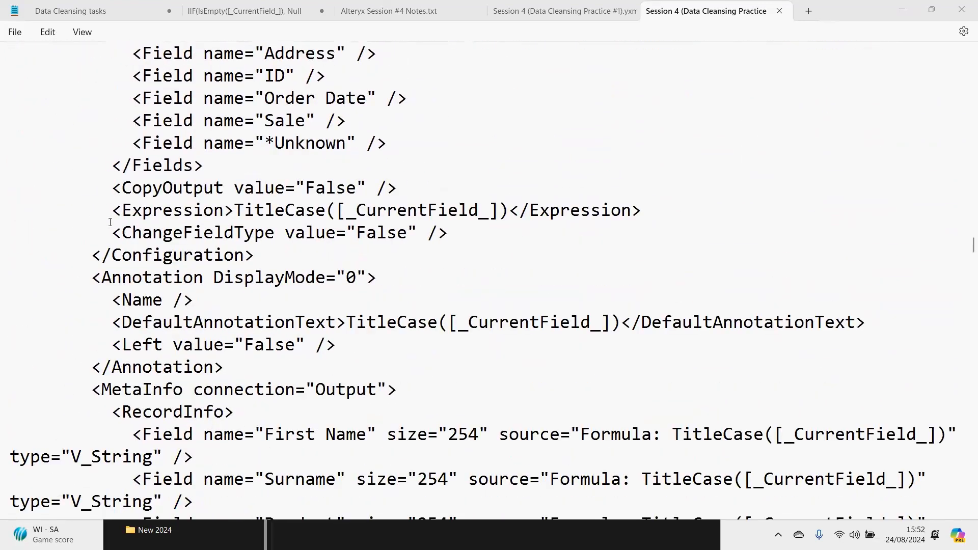
left_click_drag(112, 206, 641, 214)
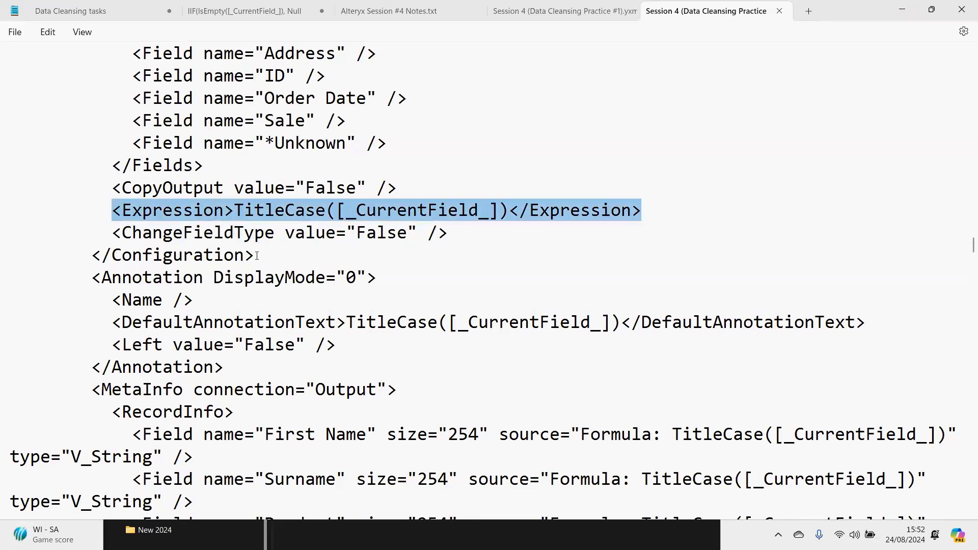
left_click_drag(257, 257, 53, 104)
- Find the Formula tool's node (ToolID 30) in the XML and highlight its configuration with all FormulaField expressions
scroll(326, 207, "down", 3)
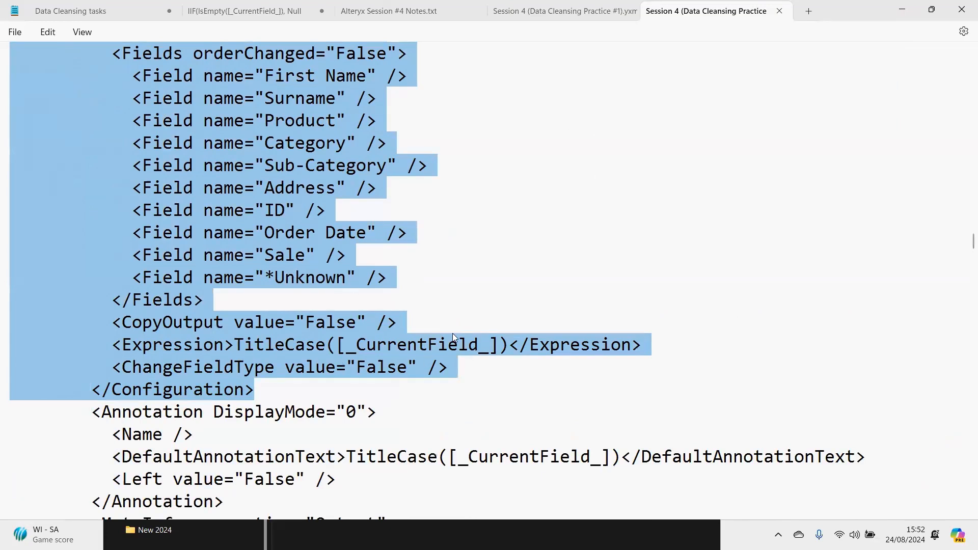
scroll(349, 305, "down", 7)
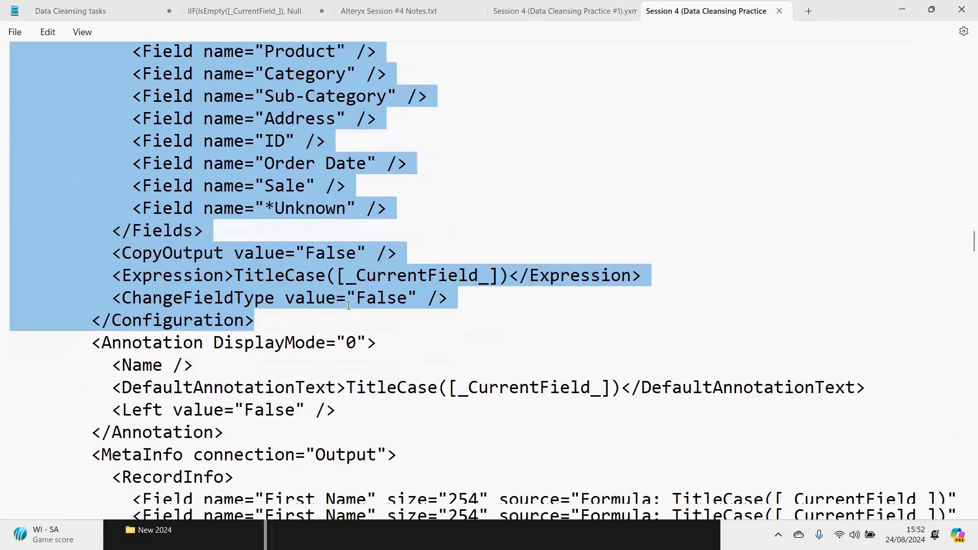
scroll(348, 305, "down", 10)
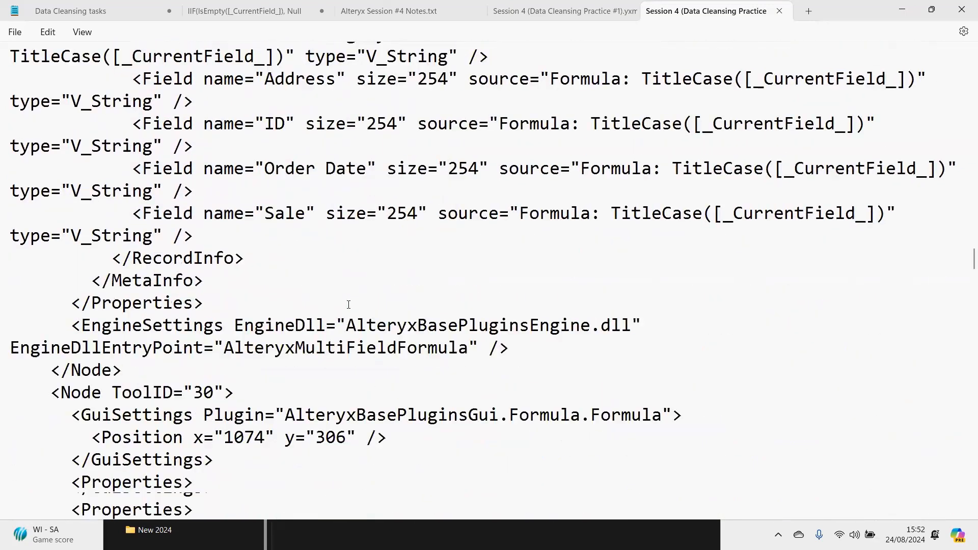
scroll(360, 344, "up", 2)
left_click_drag(285, 411, 76, 140)
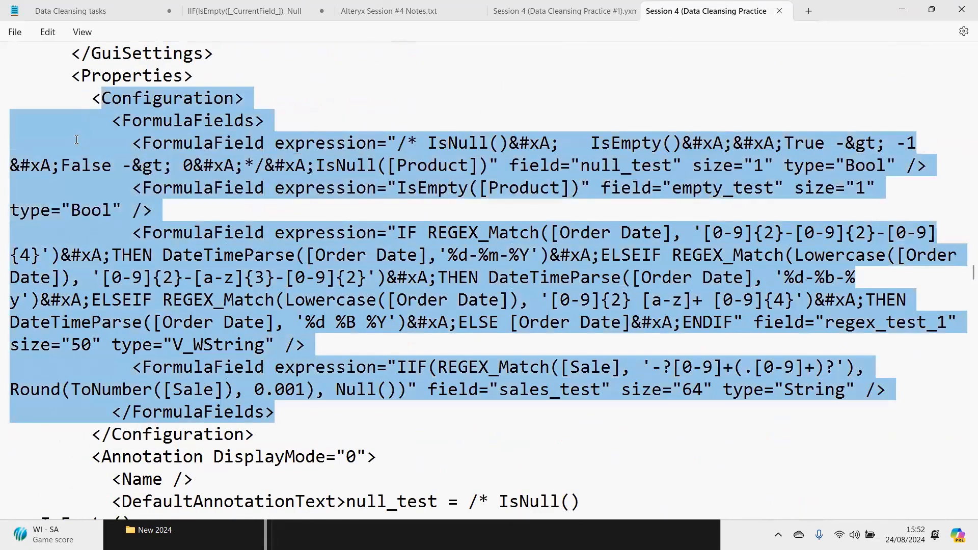
- Highlight the FormulaField expressions inside the Formula tool's FormulaFields block in the workflow XML
left_click_drag(186, 171, 245, 123)
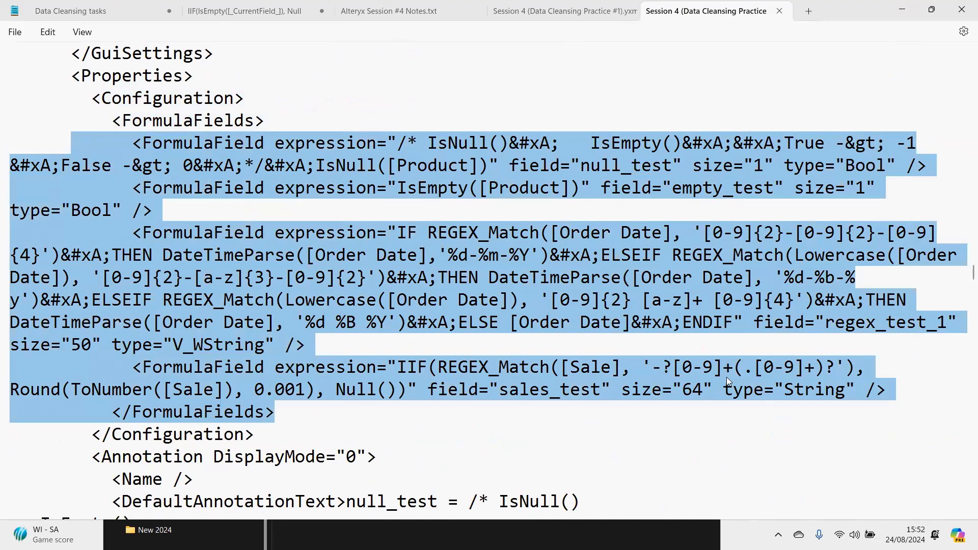
scroll(385, 342, "down", 1)
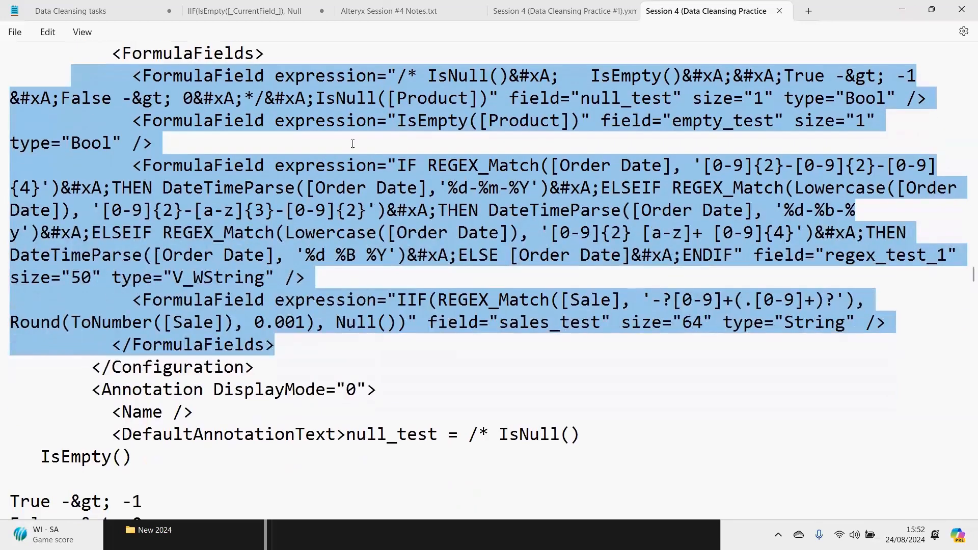
- Close both Session 4 workflow XML files and Alteryx Session #4 Notes.txt, and exit Notepad
left_click(780, 11)
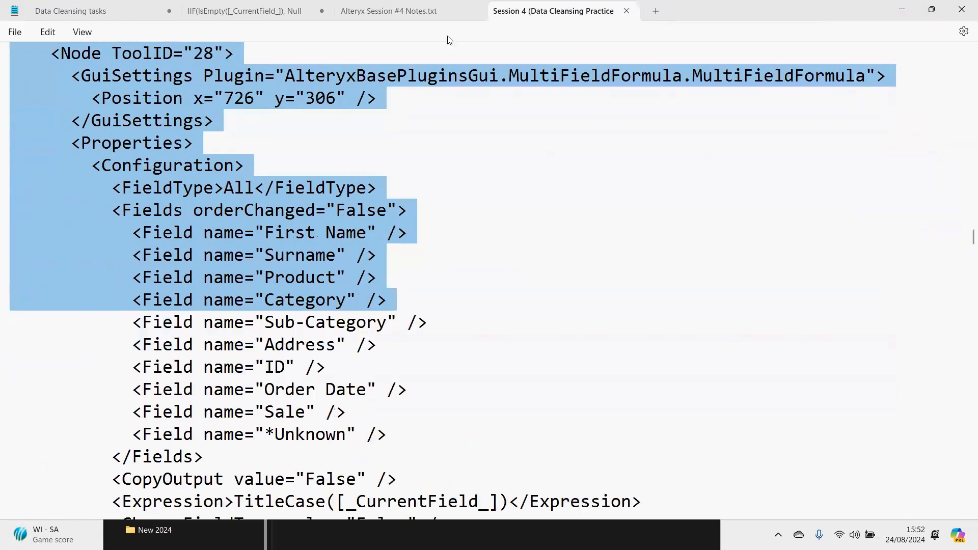
key("ctrl+w")
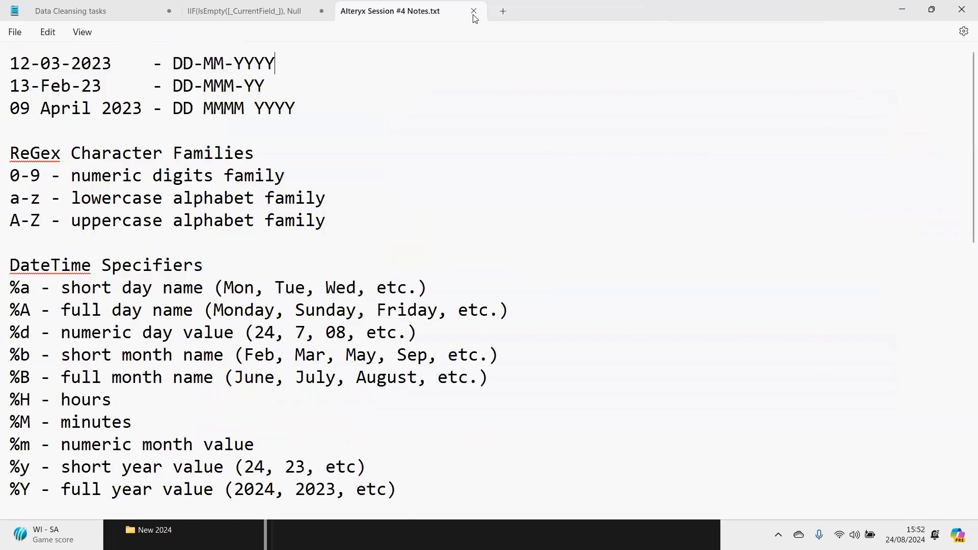
key("ctrl+w")
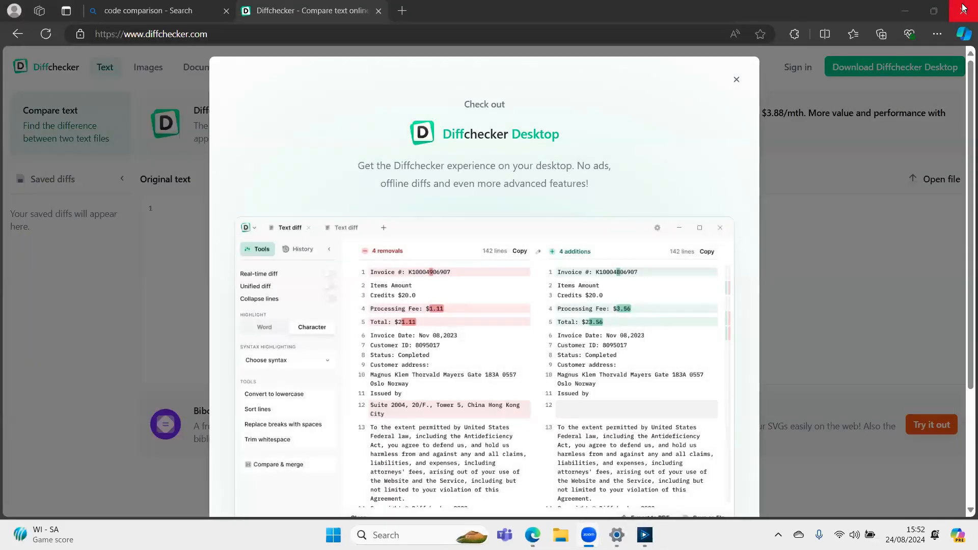
left_click(962, 5)
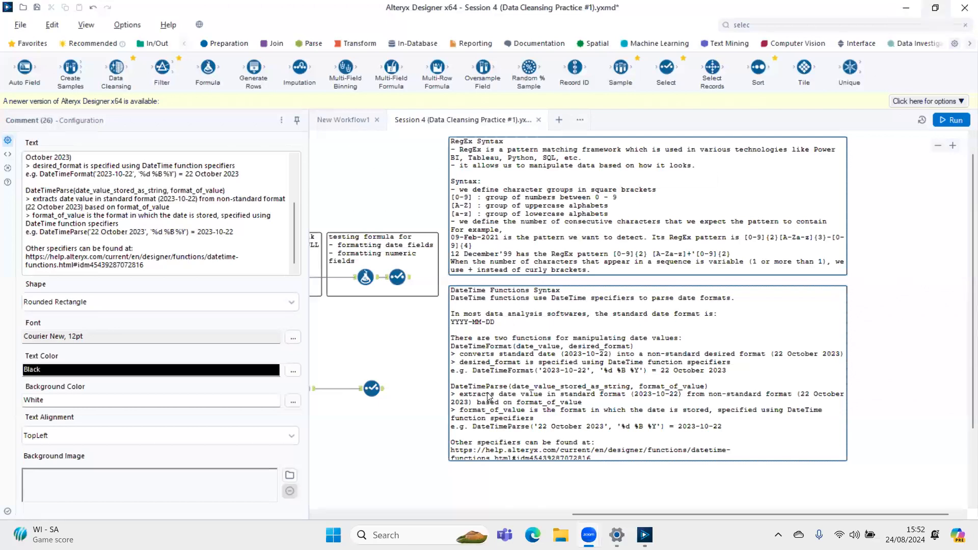
- Close Alteryx Designer and the Wi-Fi Settings window with its security key dialog, and switch to Zoom
left_click(965, 8)
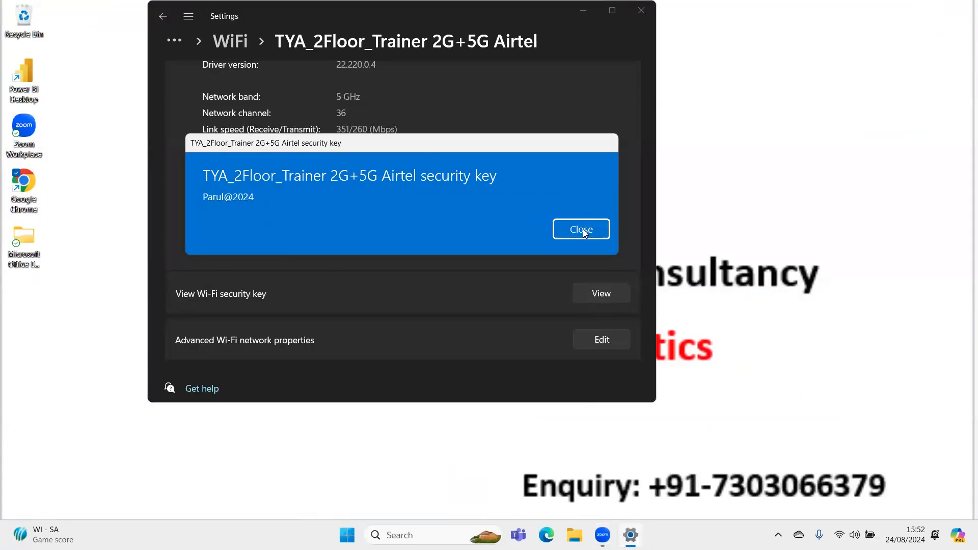
left_click(582, 230)
left_click(641, 11)
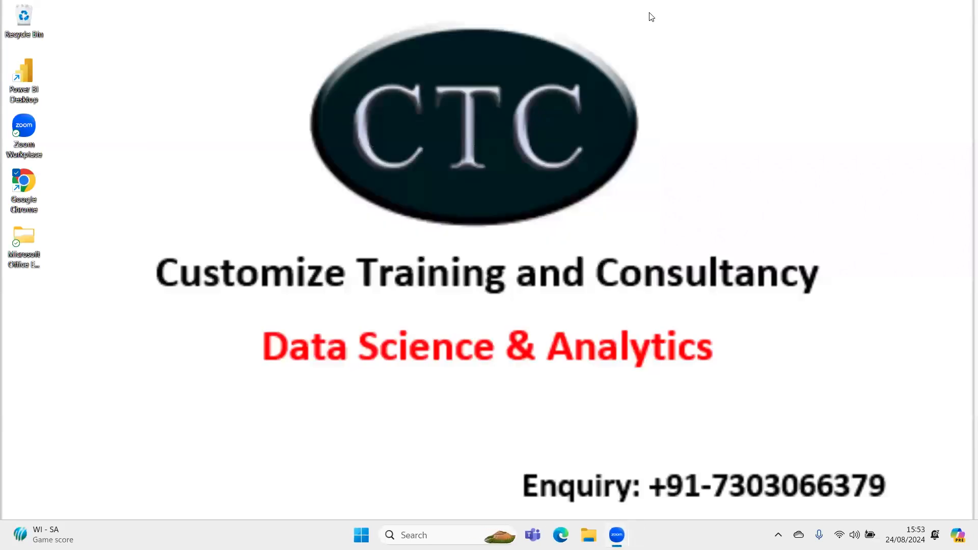
left_click(627, 528)
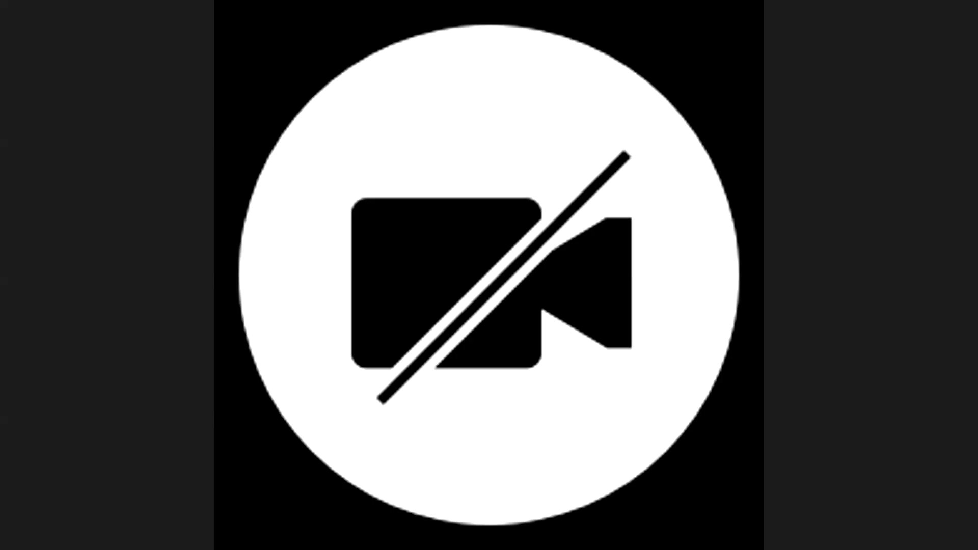